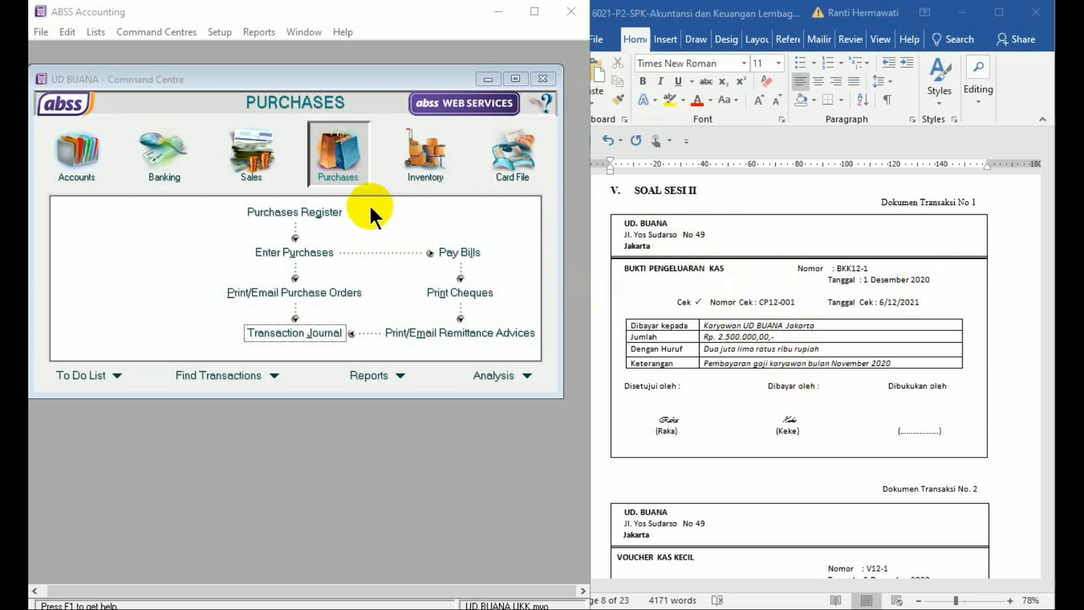
- Start a Spend Money entry from Cash In Bank with cheque number CP12-001, date 01/12/2020 and amount Rp2.500.000,00
click(164, 172)
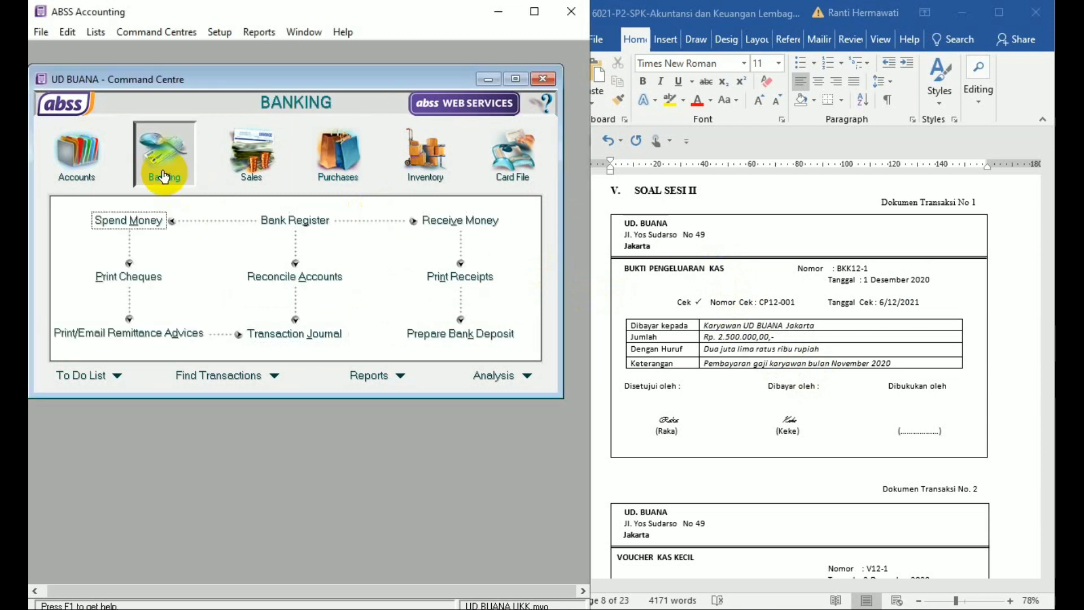
click(129, 220)
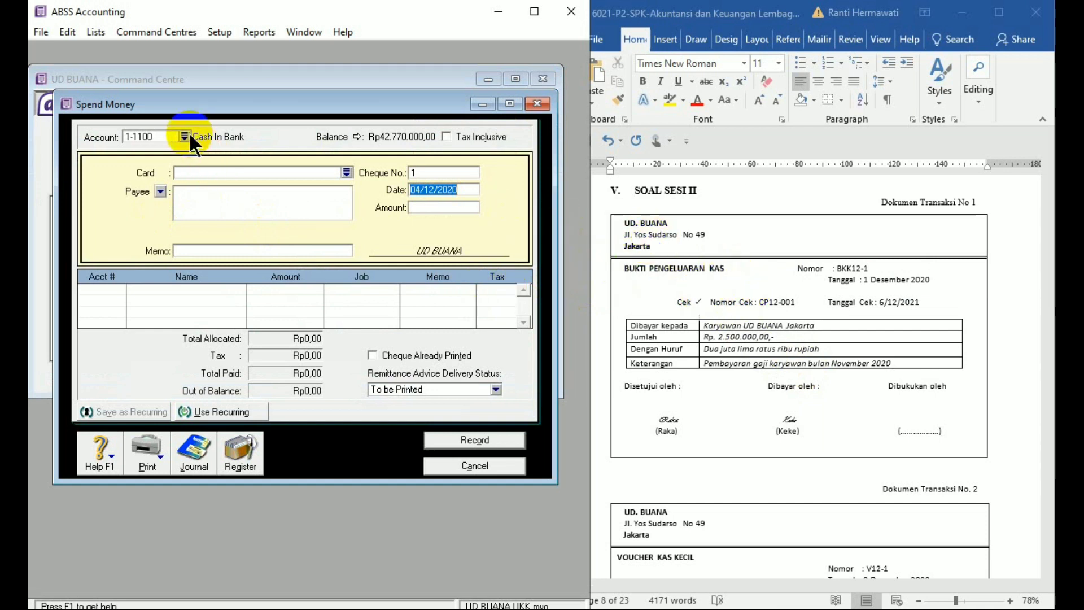
click(421, 172)
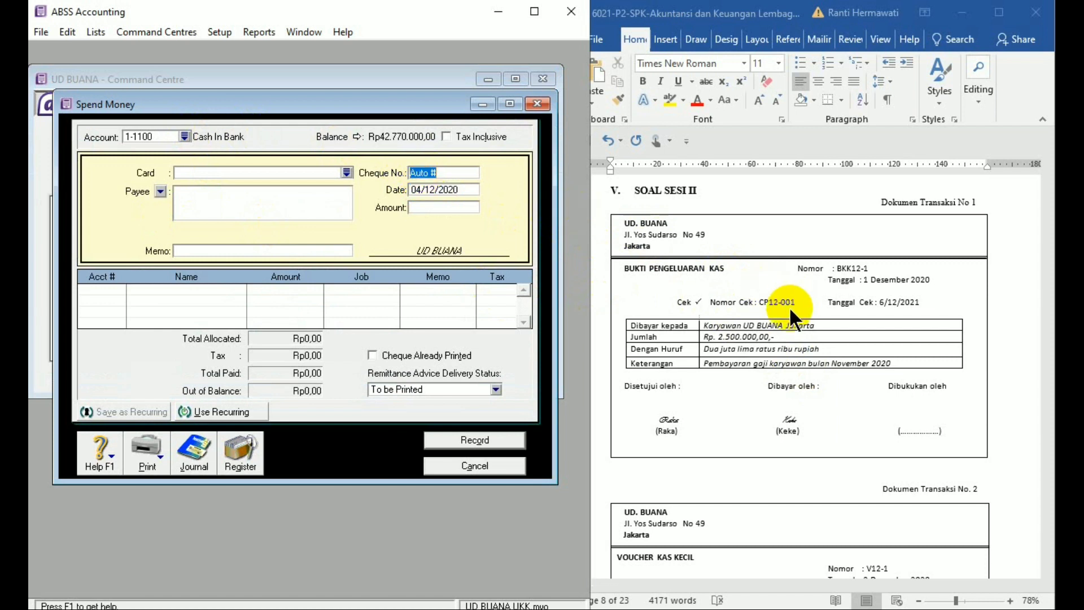
text(CP12-001)
click(418, 189)
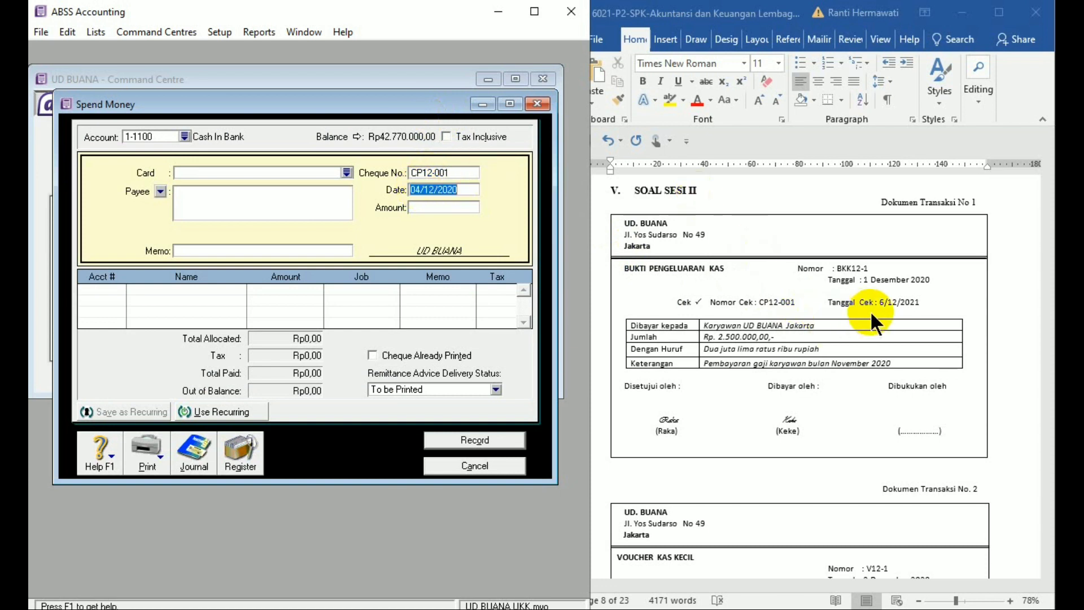
text(1/12/)
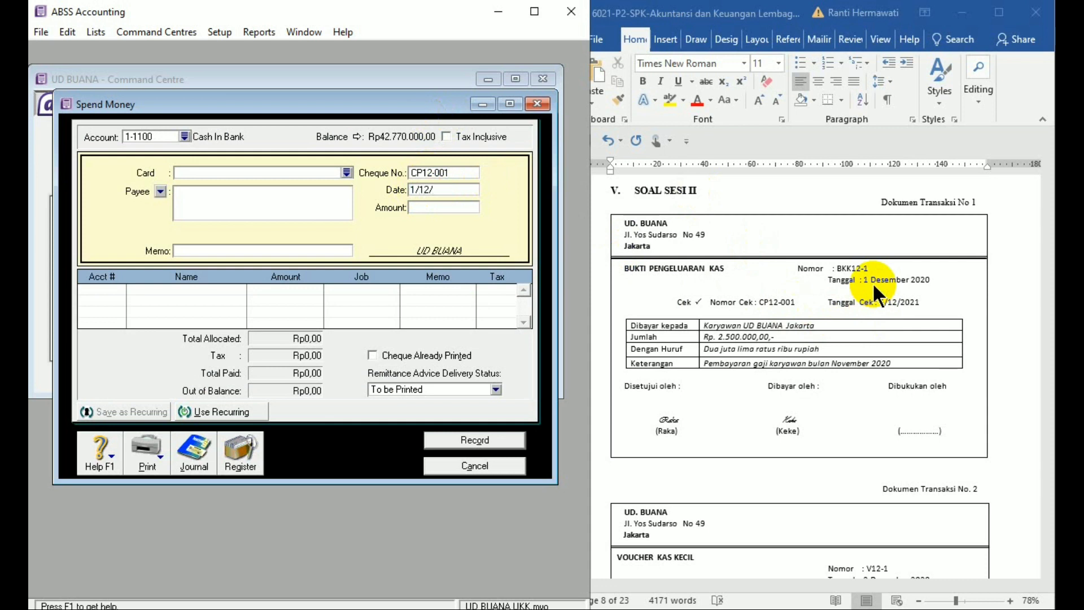
text(20)
key(Tab)
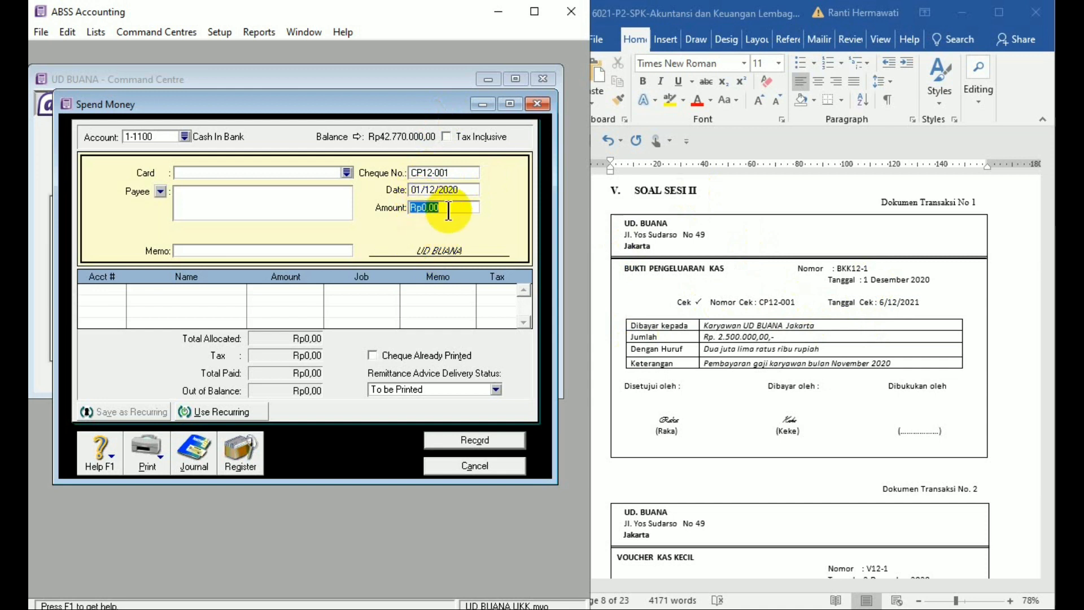
text(2500000)
key(Tab)
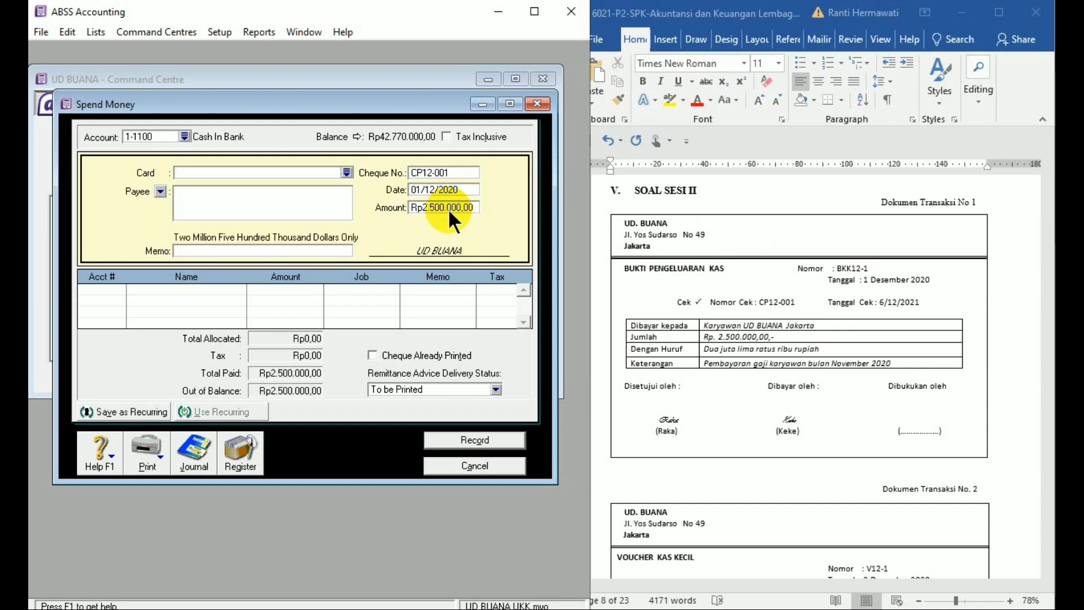
- Switch to Word and correct the cheque date in Dokumen Transaksi No 1 to 6/12/2020
click(918, 301)
key(BackSpace)
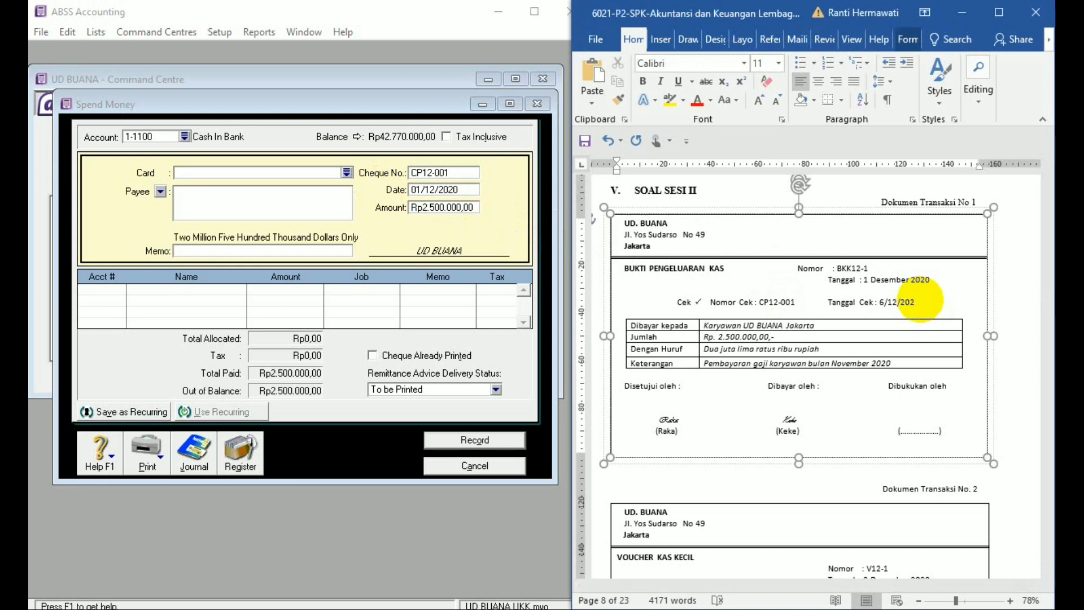
text(0)
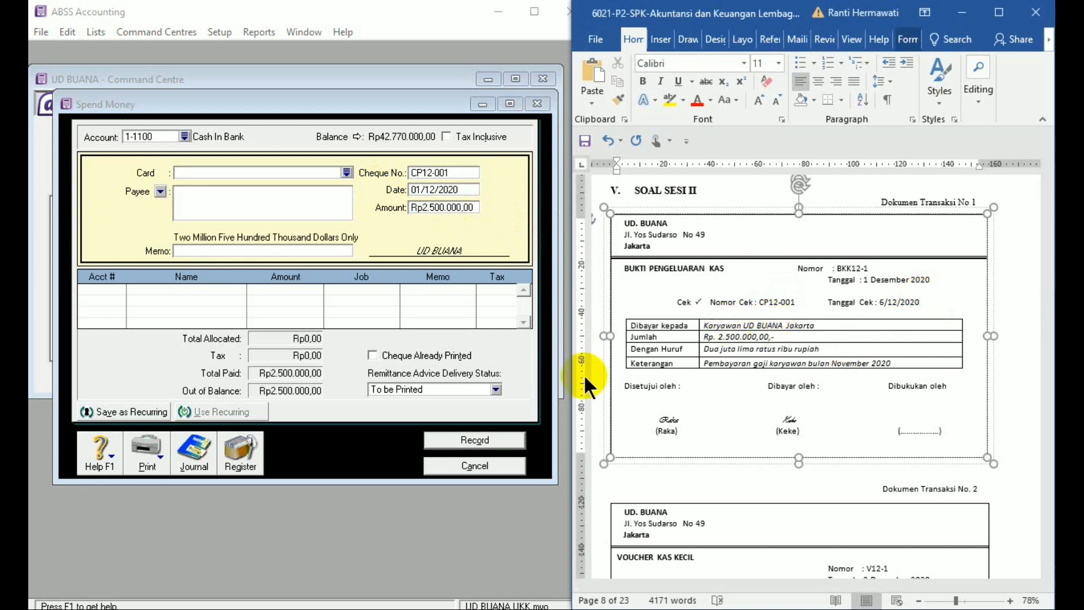
- Back in ABSS Accounting, enter the payee "Karyawan UD BUANA" and the memo "Pembayaran gaji bulan Nopember"
click(292, 208)
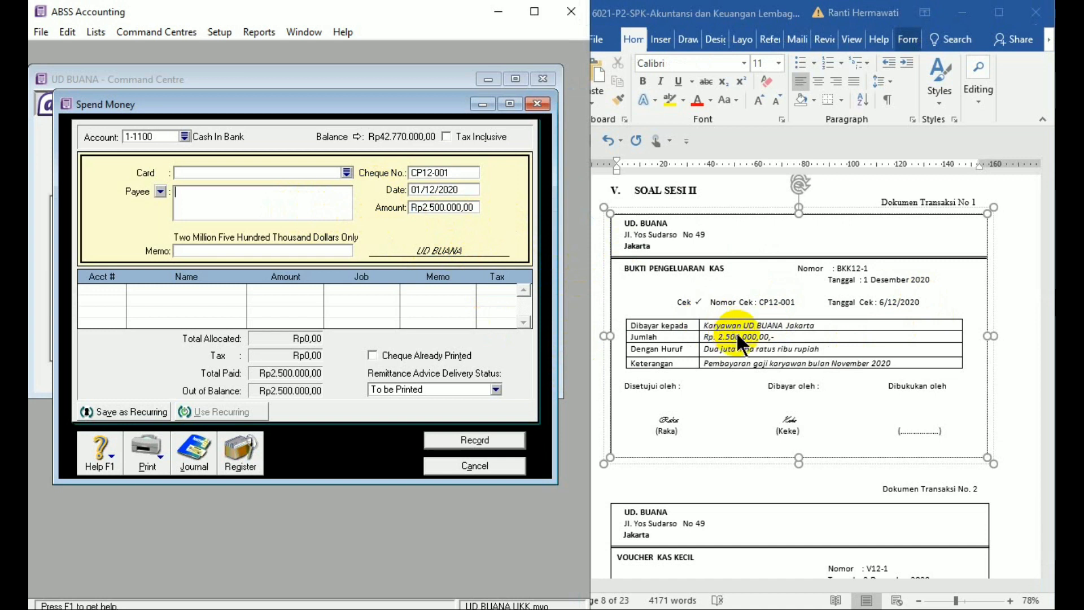
text(Karyawan UD BUANA)
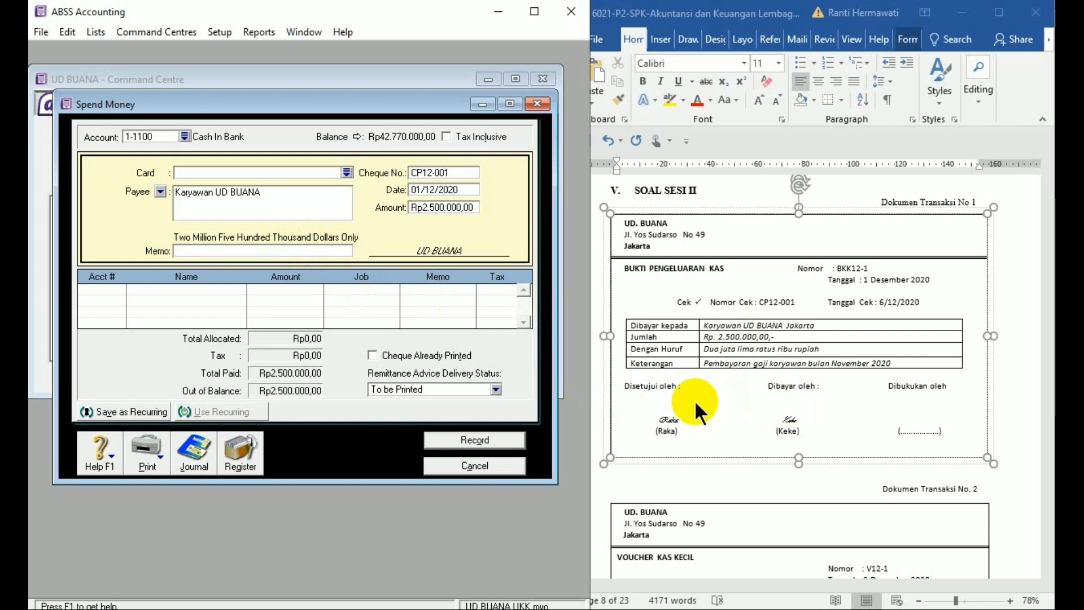
text(Pembayaran gaji b)
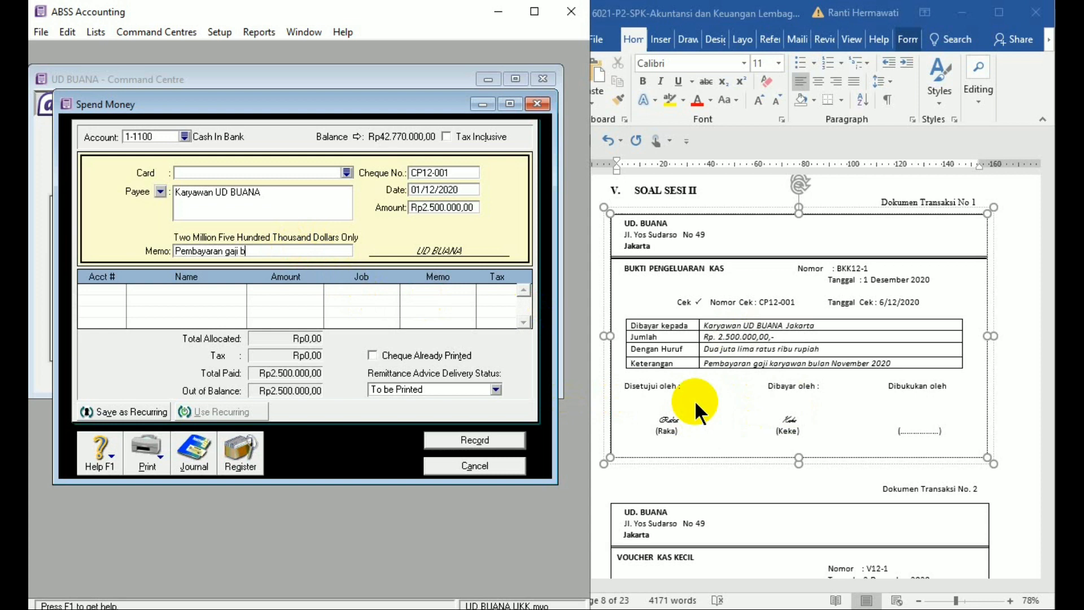
text(ulan Nopember)
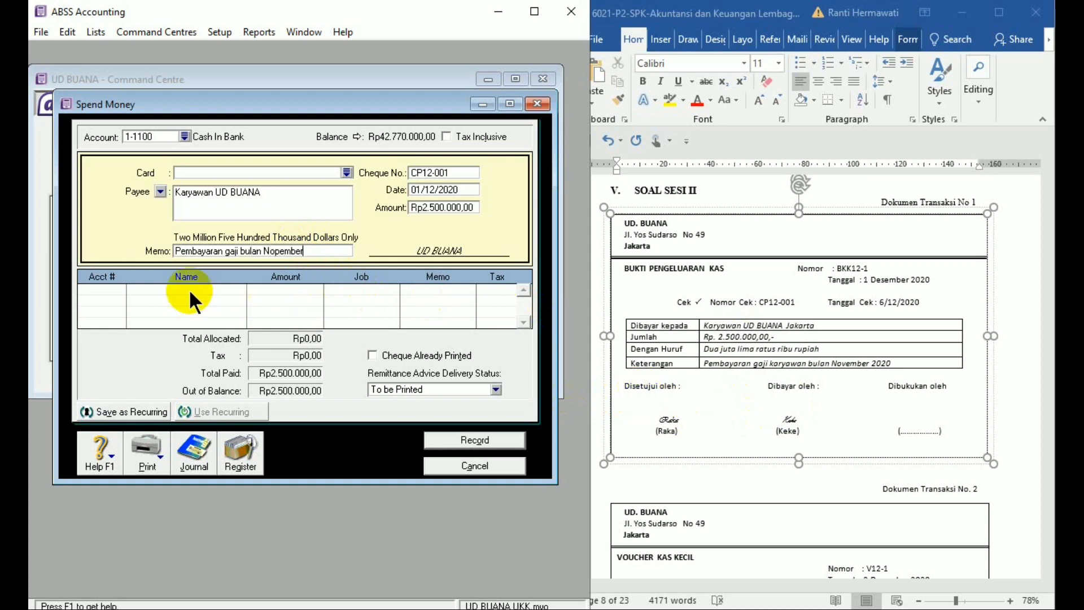
- Allocate the salary payment to account 2-1200 Expense Payable on the first line
click(121, 286)
text(6-)
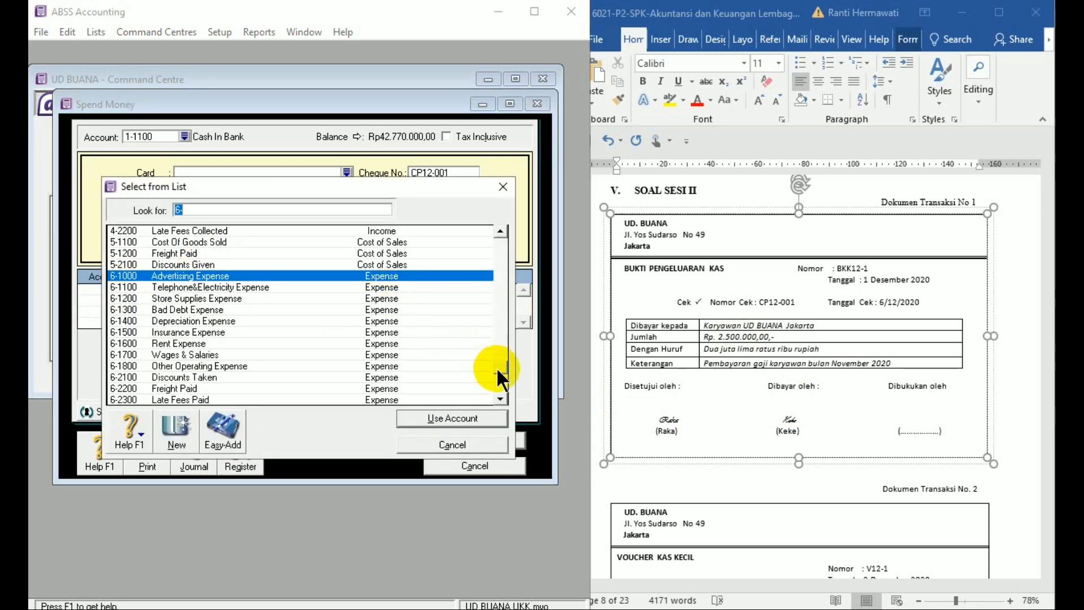
scroll(497, 361, up, 1)
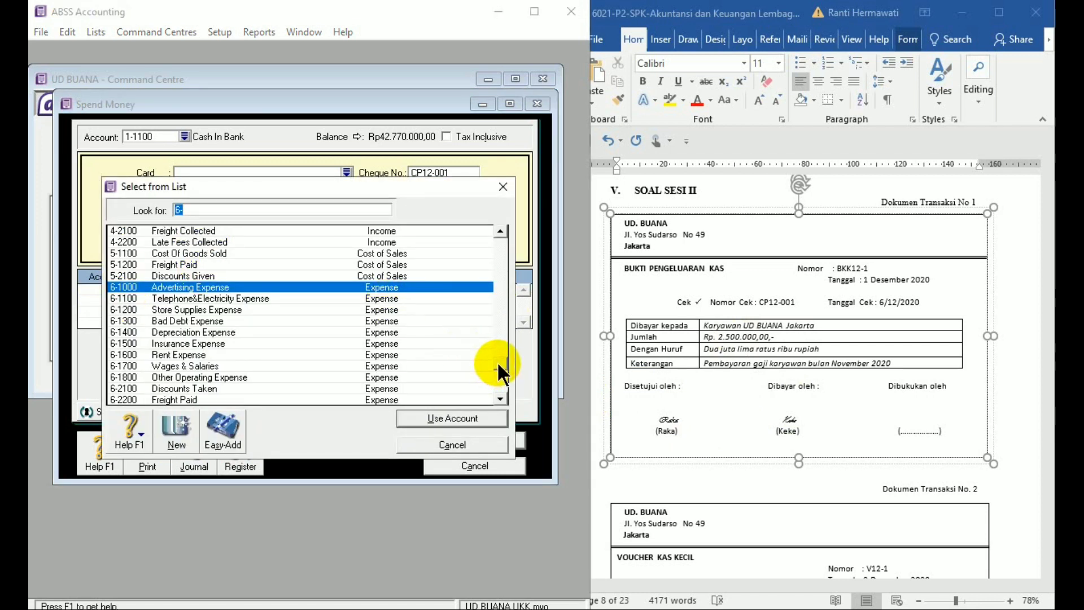
scroll(499, 352, up, 4)
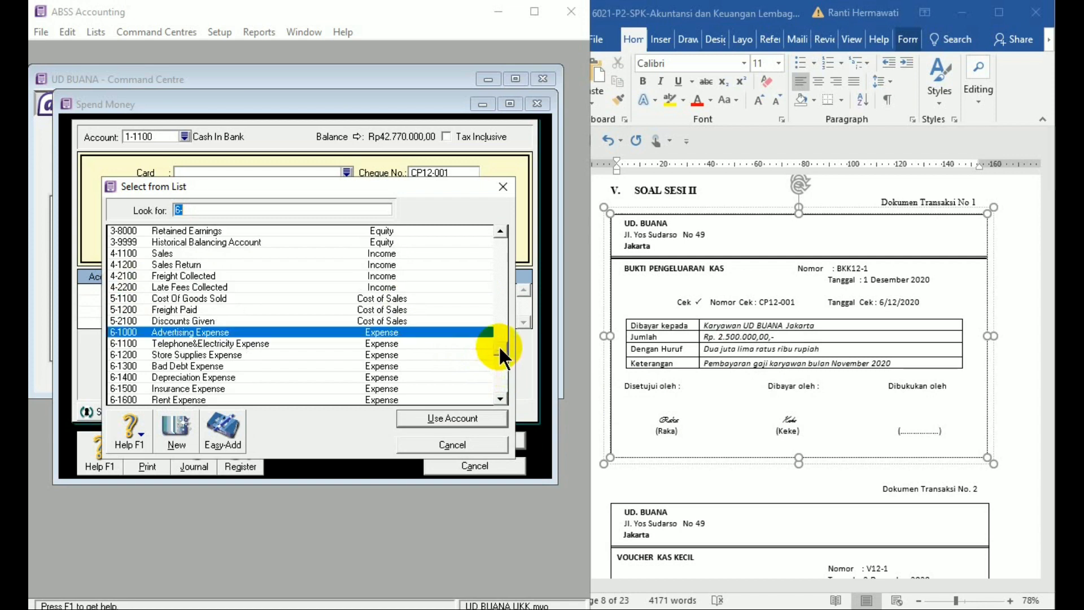
scroll(500, 339, up, 1)
scroll(500, 334, up, 6)
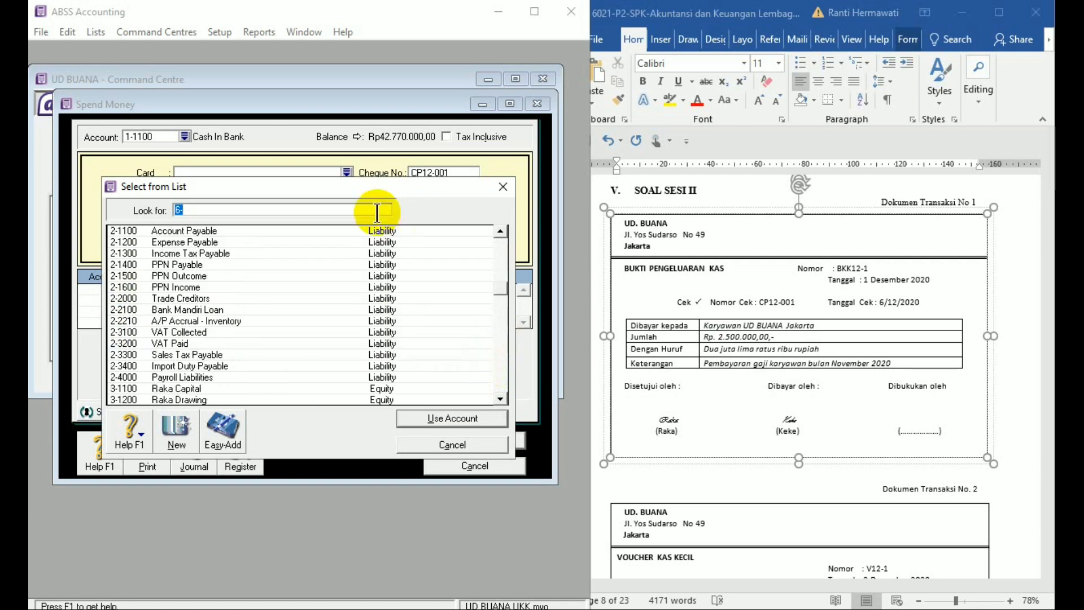
double_click(208, 242)
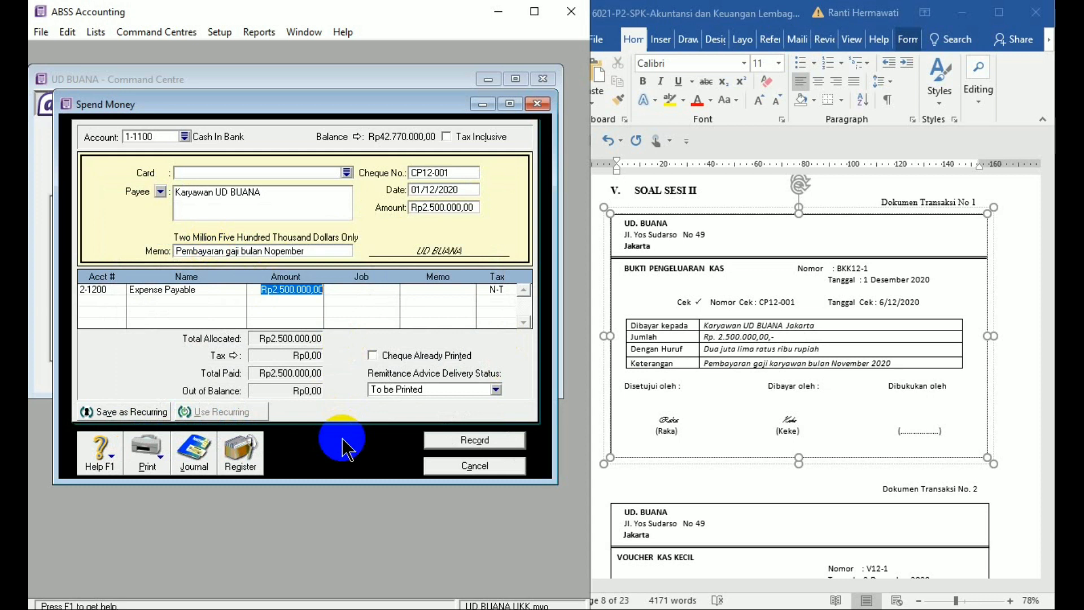
- Review the recap of the salary payment's journal entry and record the transaction
key(ctrl+r)
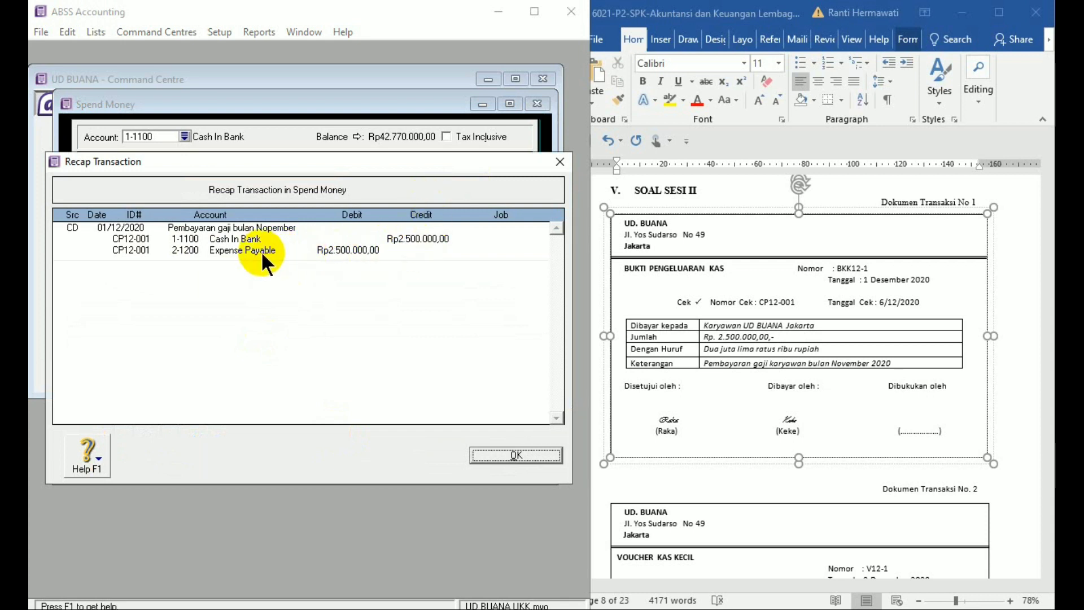
click(513, 452)
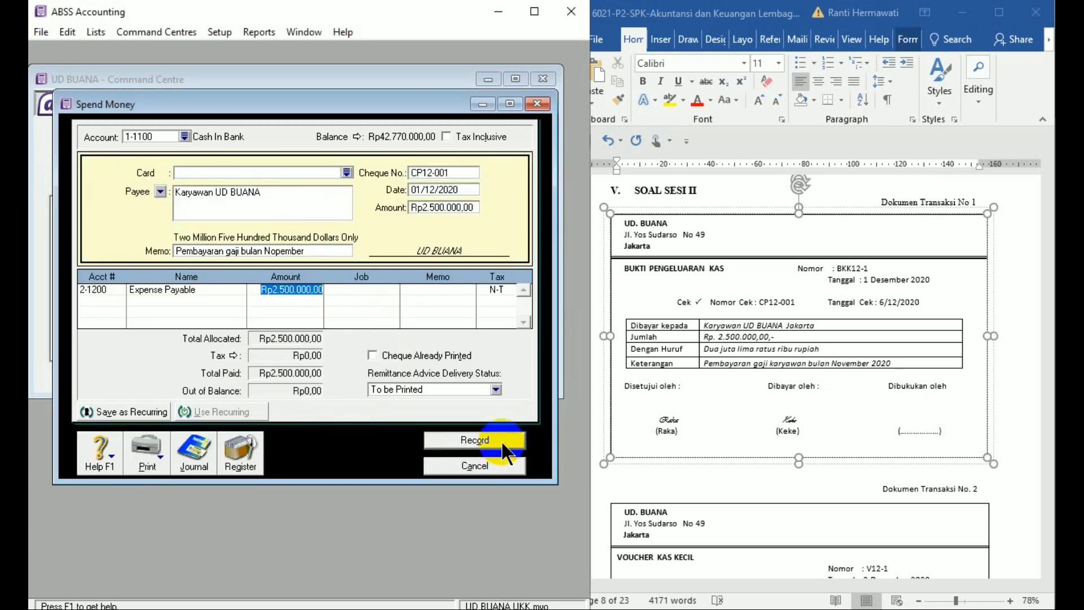
click(502, 444)
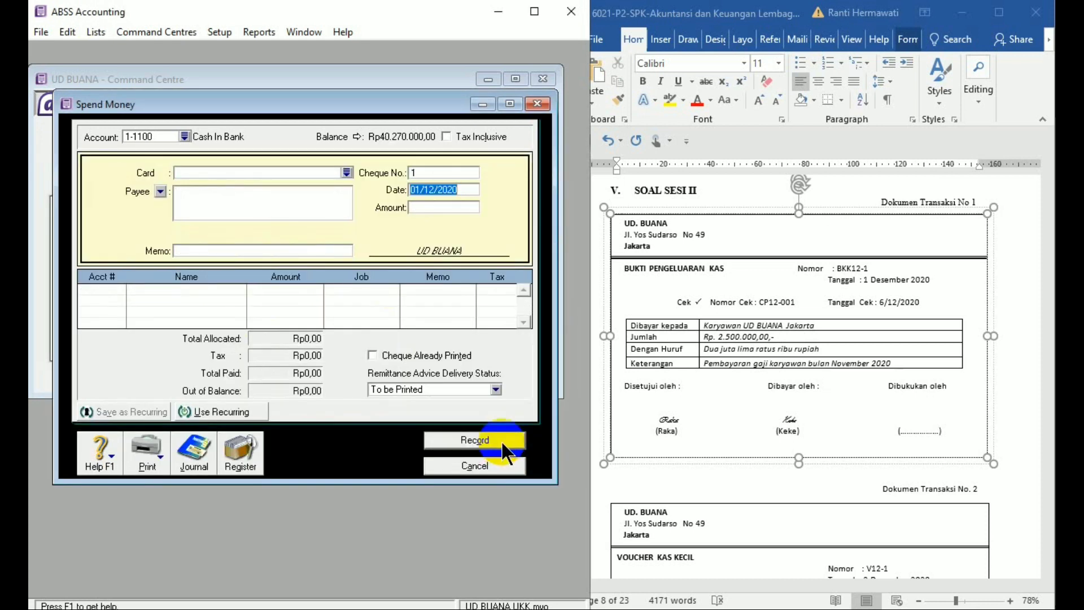
- Bring up Dokumen Transaksi No. 2 in Word, and reopen Spend Money in ABSS Accounting with 1-1200 Petty Cash as the paying account
click(1004, 525)
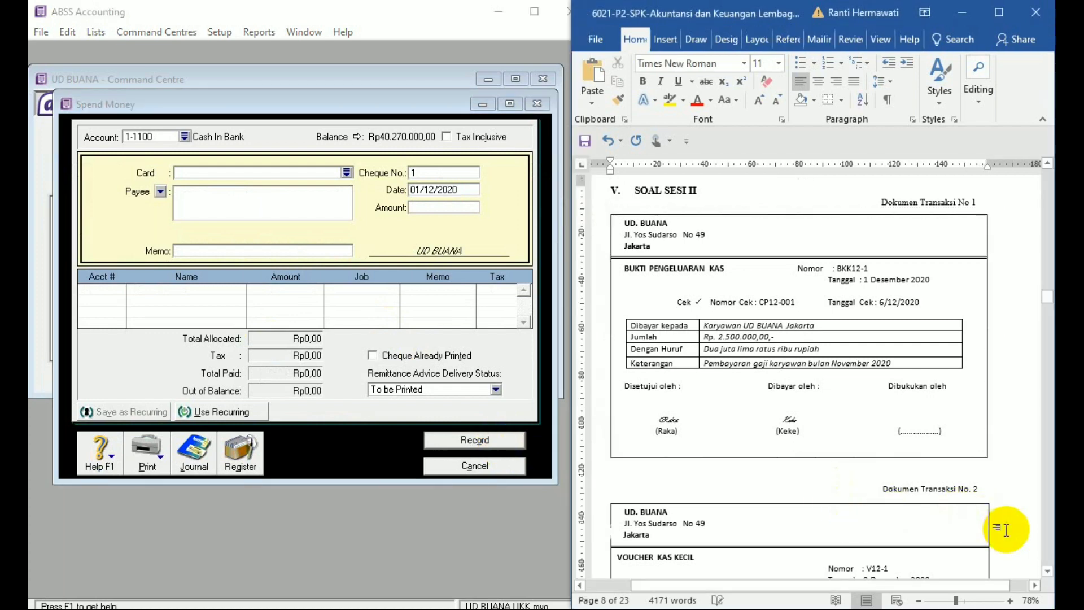
scroll(1006, 530, down, 2)
scroll(1006, 530, down, 5)
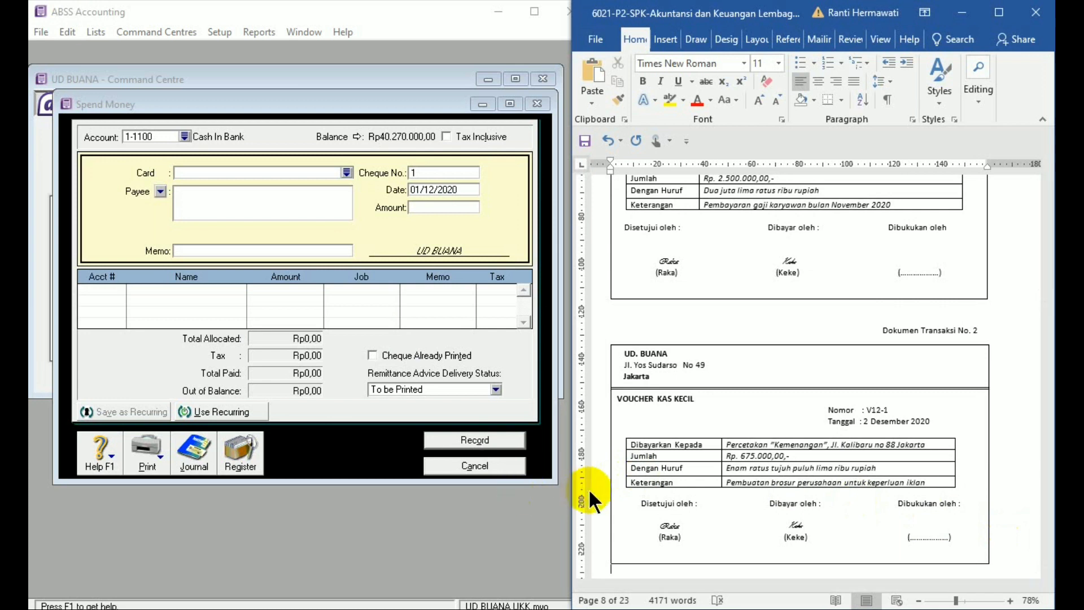
click(514, 473)
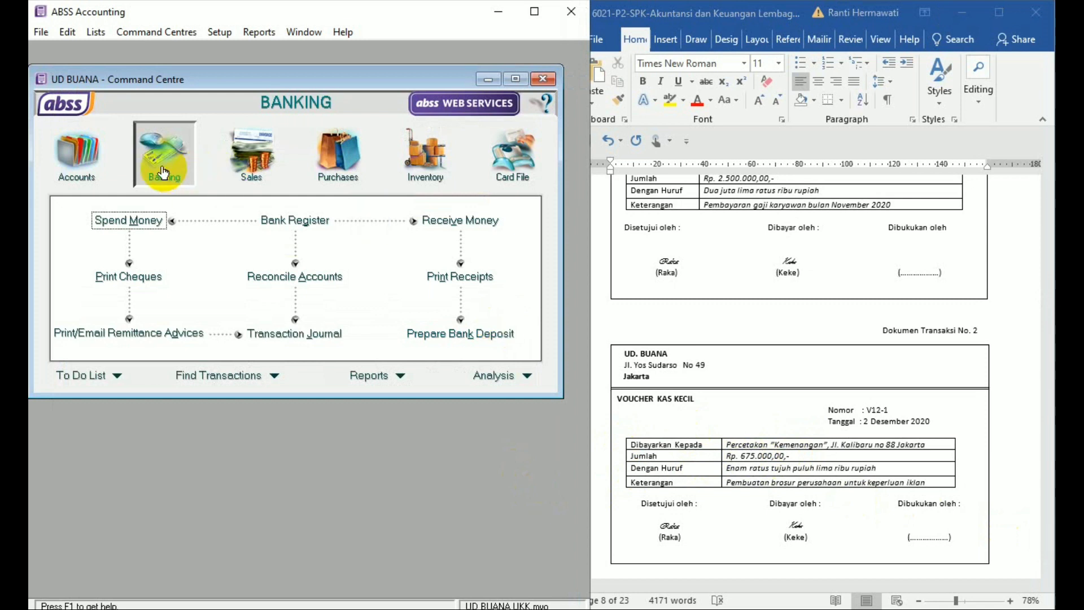
click(160, 219)
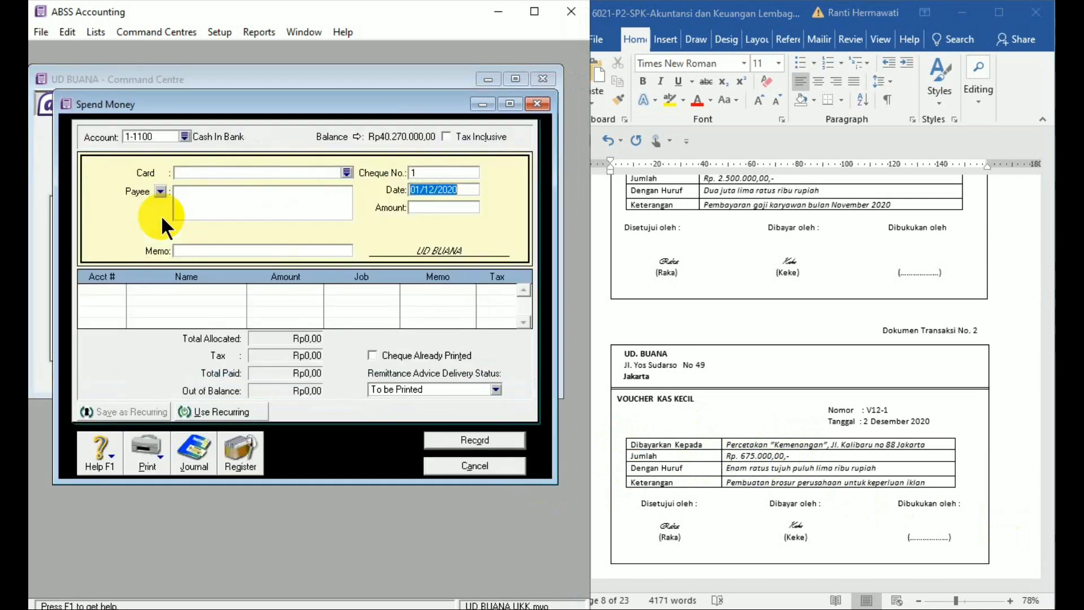
click(185, 135)
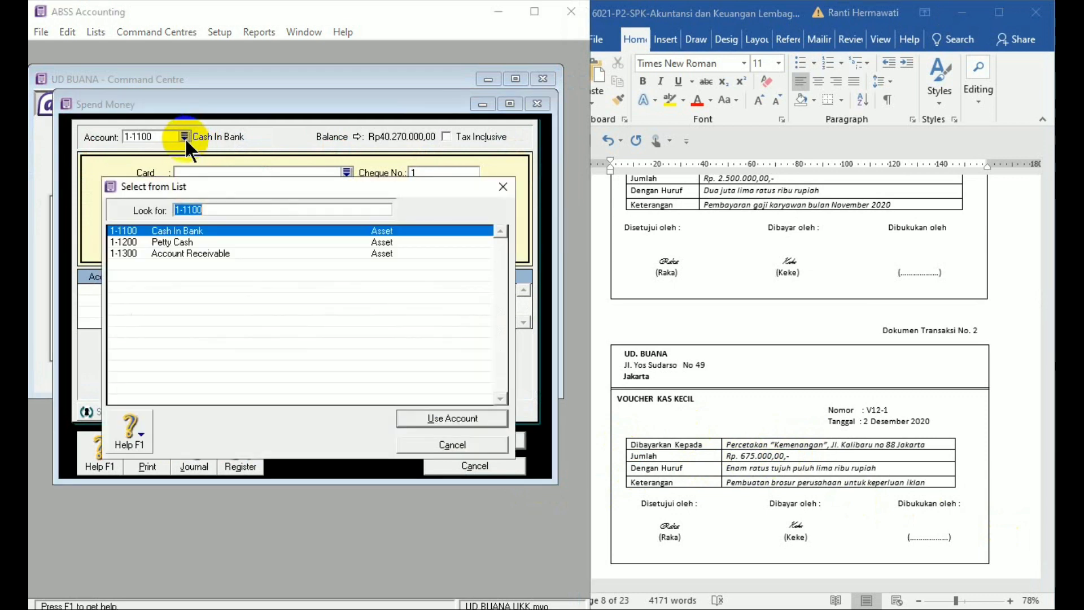
double_click(198, 239)
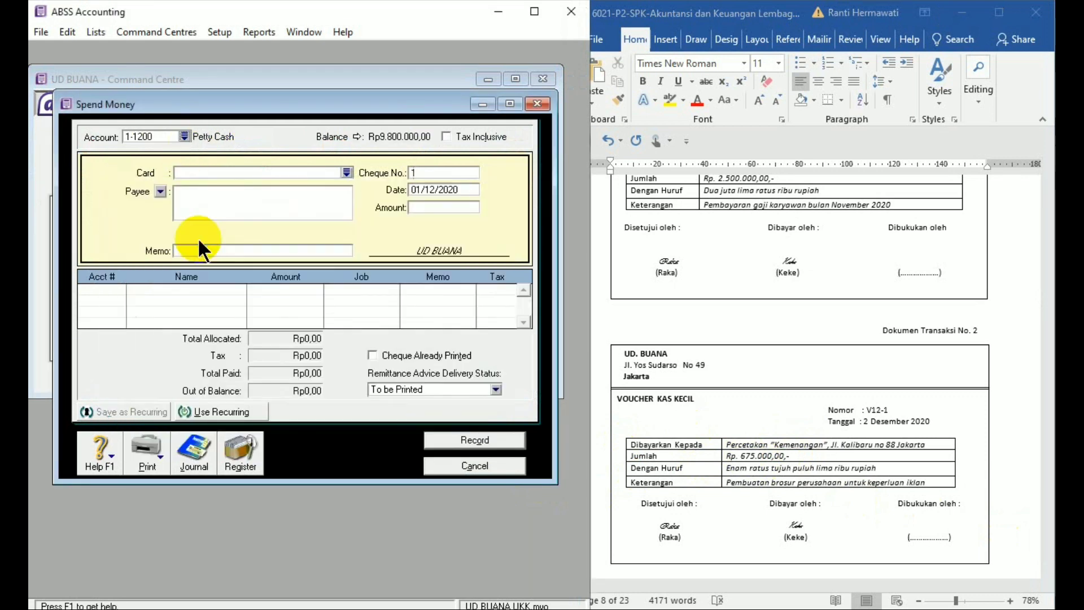
- Set the petty cash payment's cheque number to V12-1, date to 02/12/2020 and amount to Rp675.000,00
click(435, 173)
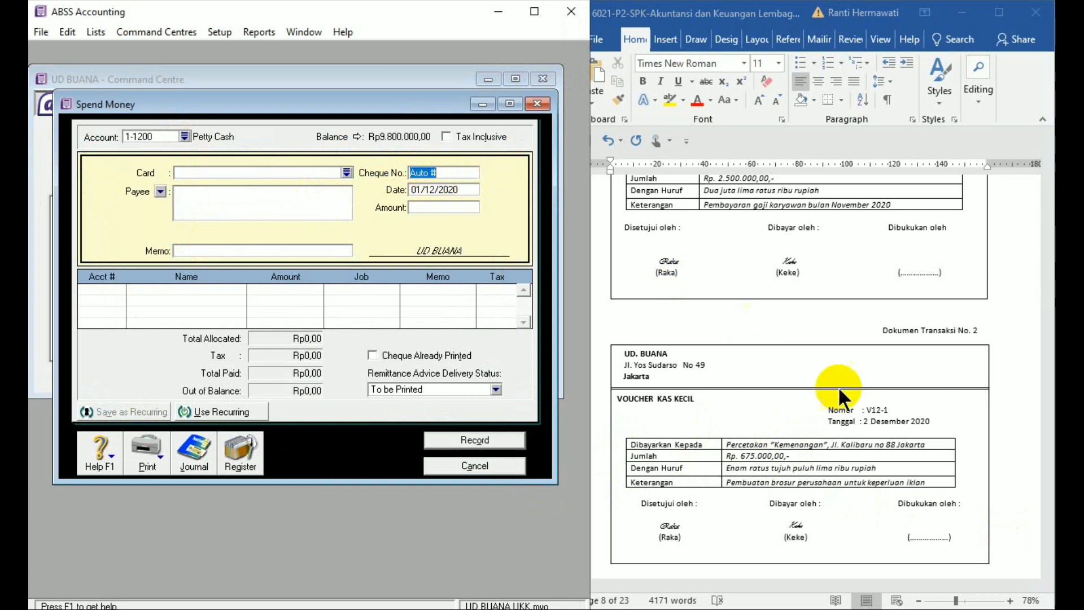
text(V12-1)
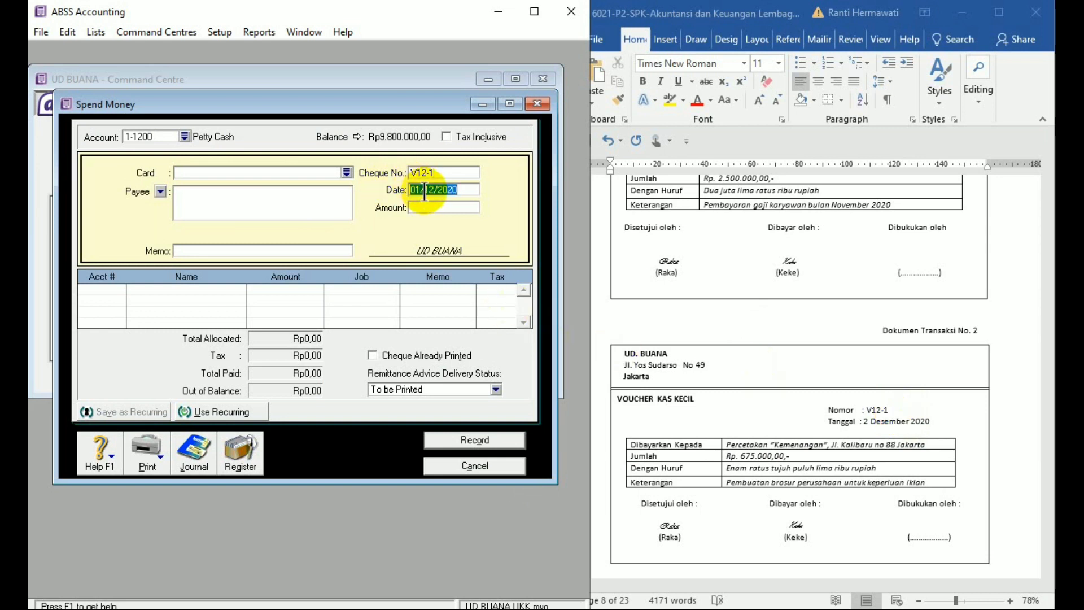
text(2/12/20)
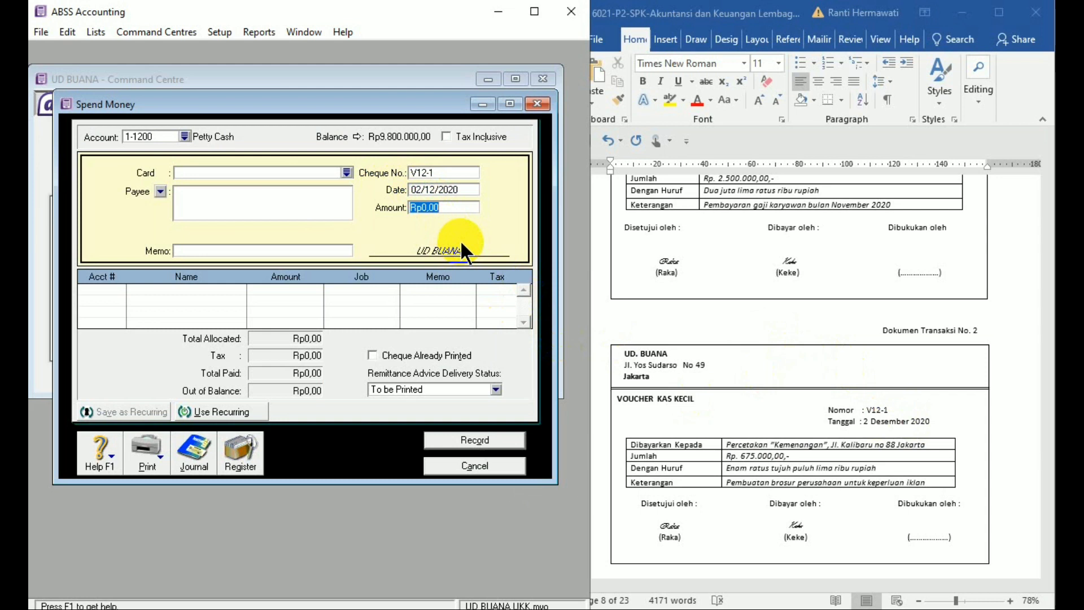
text(675000)
key(Tab)
- Enter the payee "Percetakan Kemenangan" and the memo "Pembuatan Brosur Iklan" for the petty cash payment
click(261, 199)
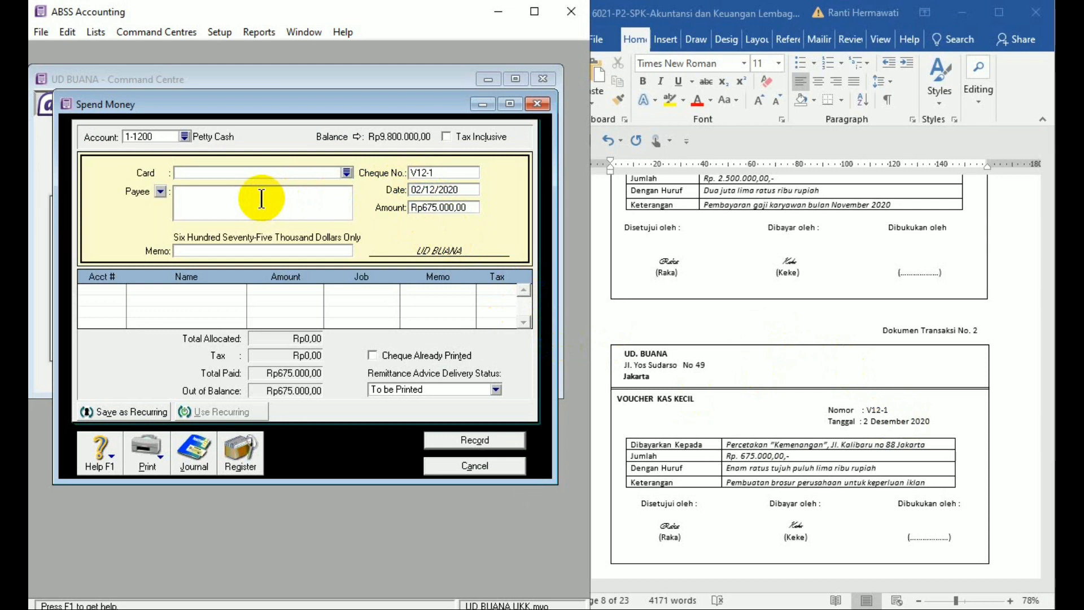
text(Percetakan Kemenangan)
click(266, 250)
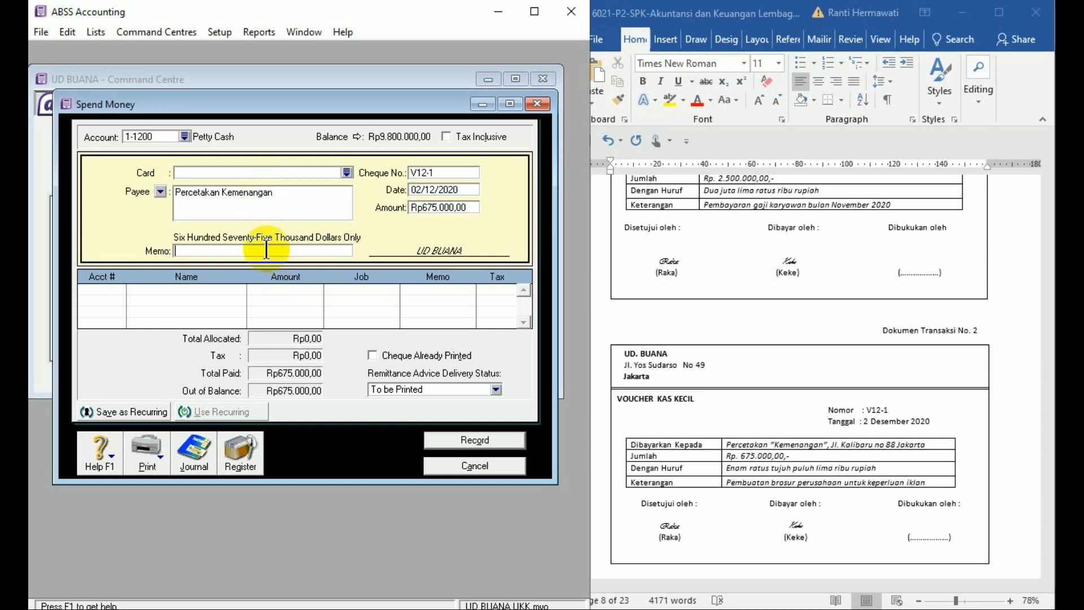
text(Pembuatan Brosur)
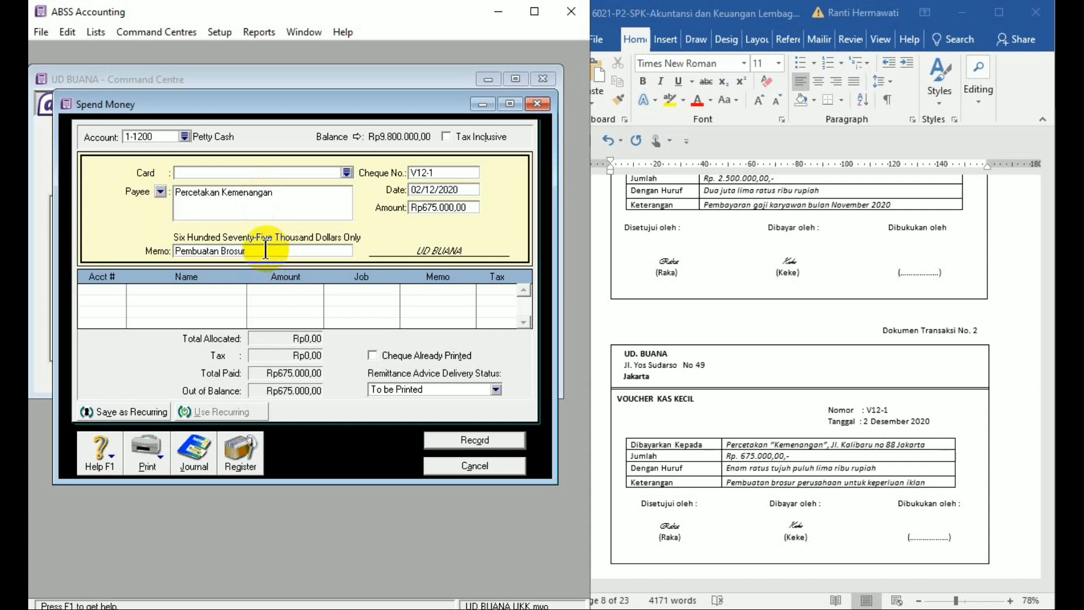
text( Iklan)
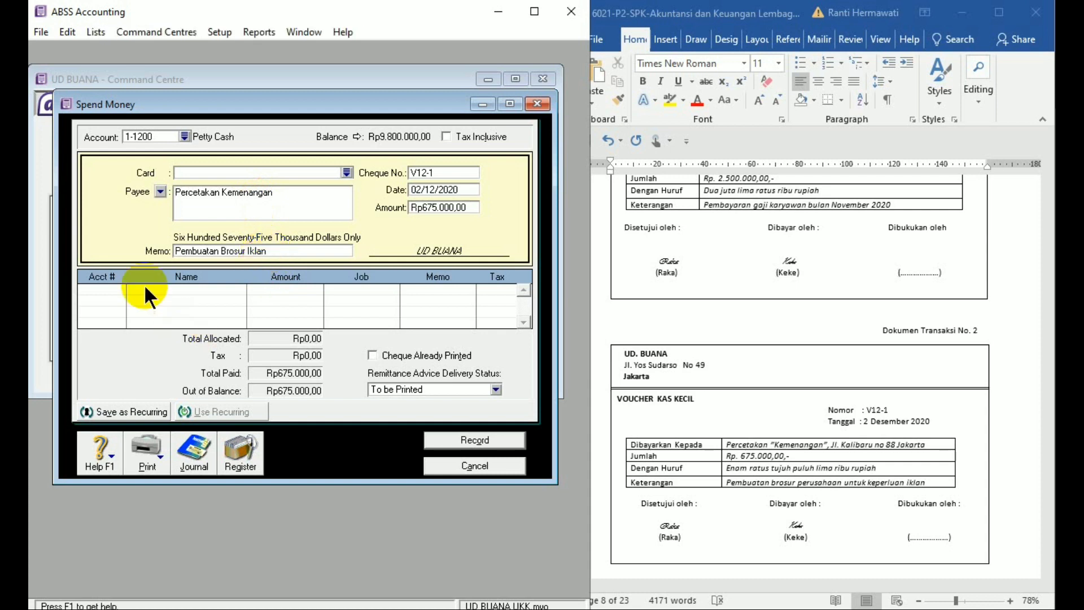
- Allocate the brochure payment's full amount of Rp675.000,00 to account 6-1000 Advertising Expense
click(116, 284)
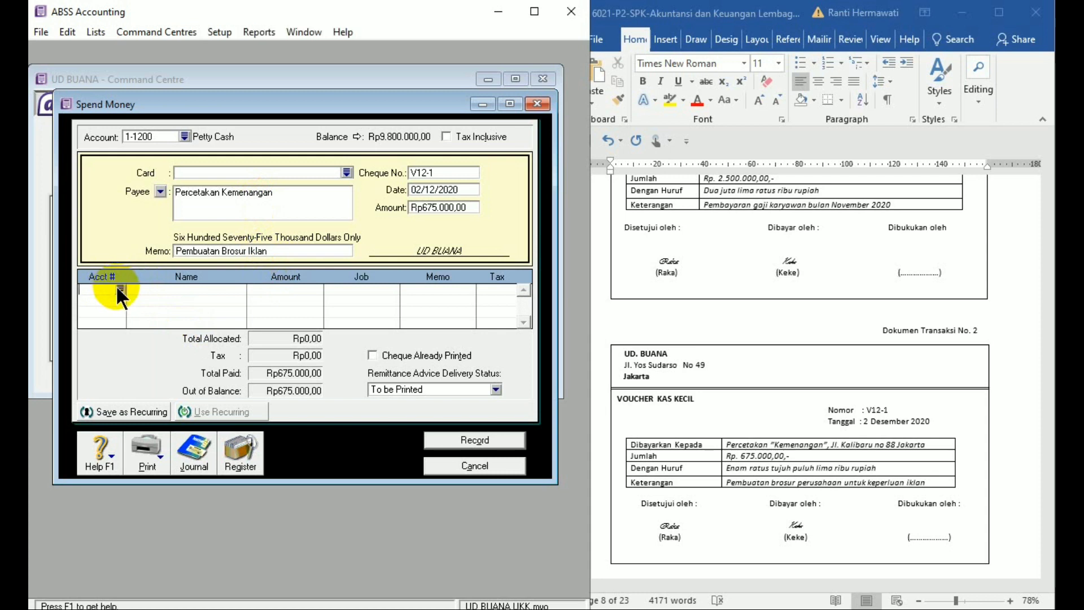
text(6-)
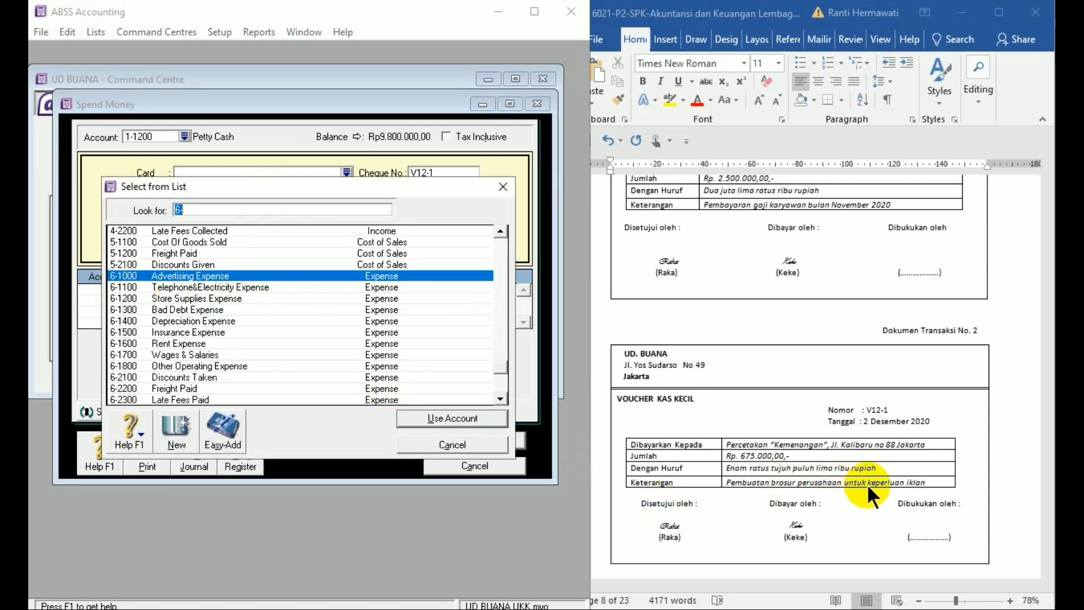
double_click(232, 285)
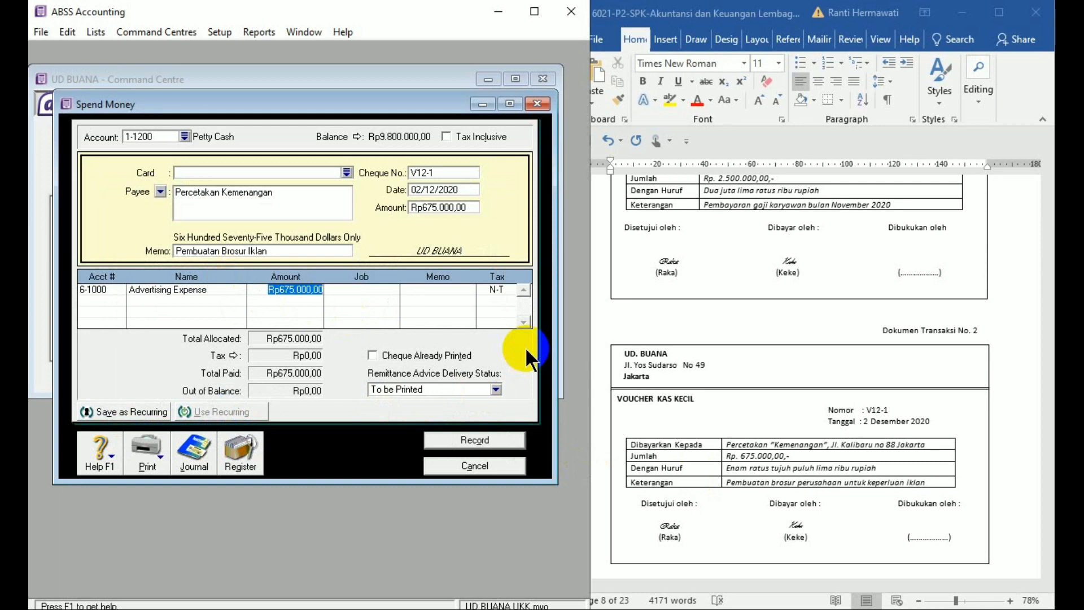
- Review the recap of the brochure payment's journal entry, record the transaction and close Spend Money
key(ctrl+r)
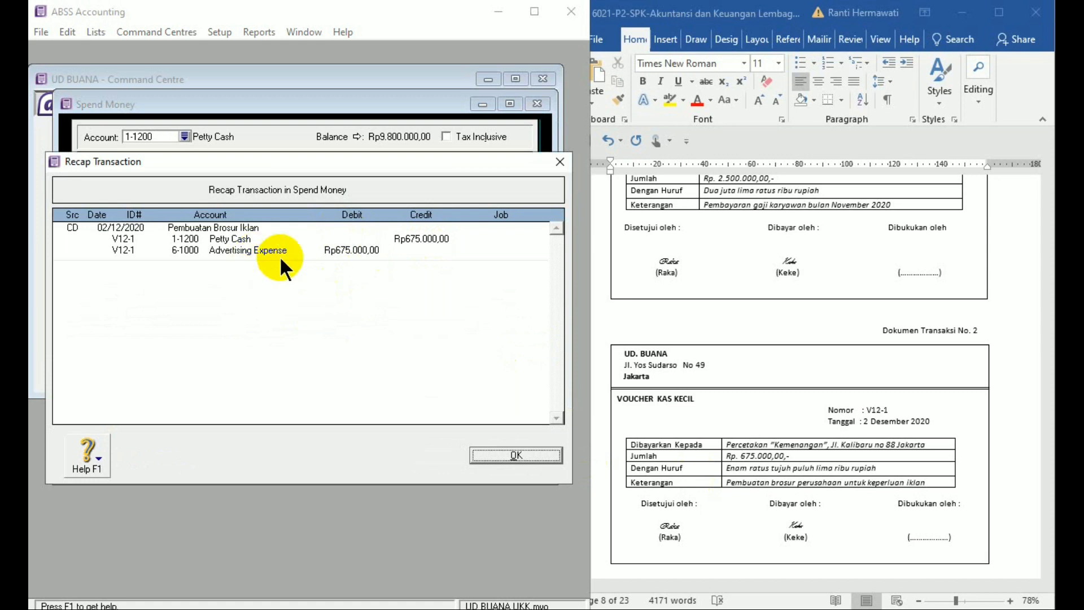
click(517, 455)
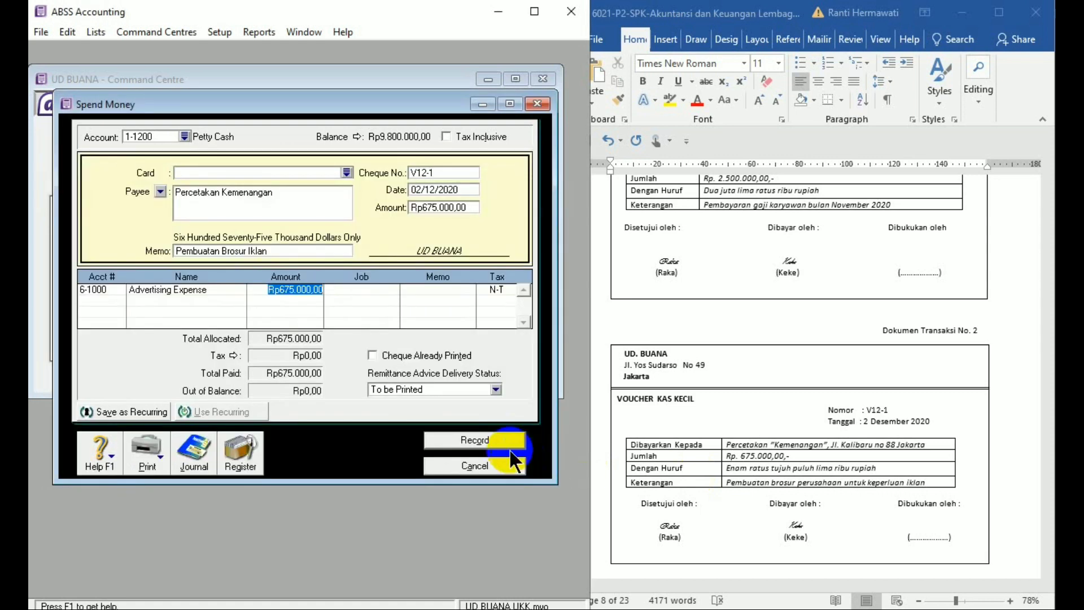
click(509, 442)
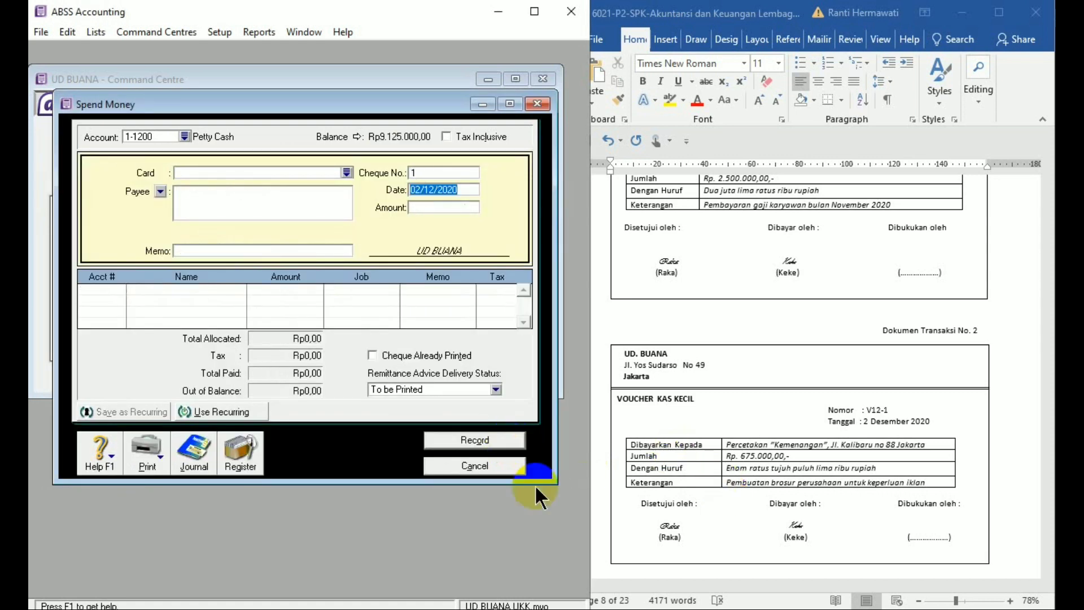
click(500, 469)
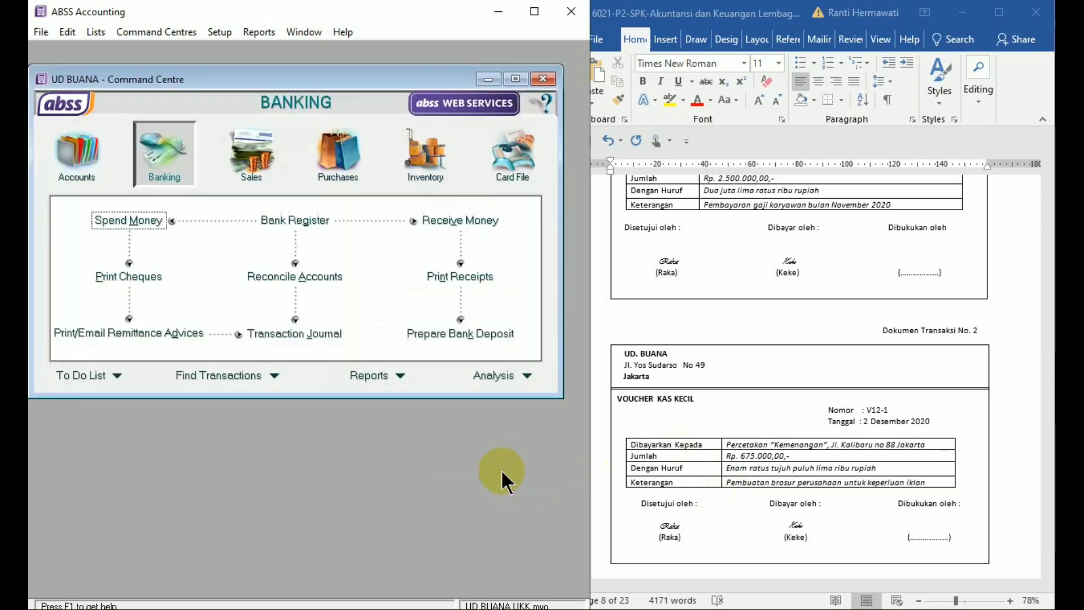
- Bring up Dokumen Transaksi No. 3 in Word, and open Receive Payments from the Sales command centre in ABSS Accounting
click(1028, 555)
scroll(1028, 557, down, 5)
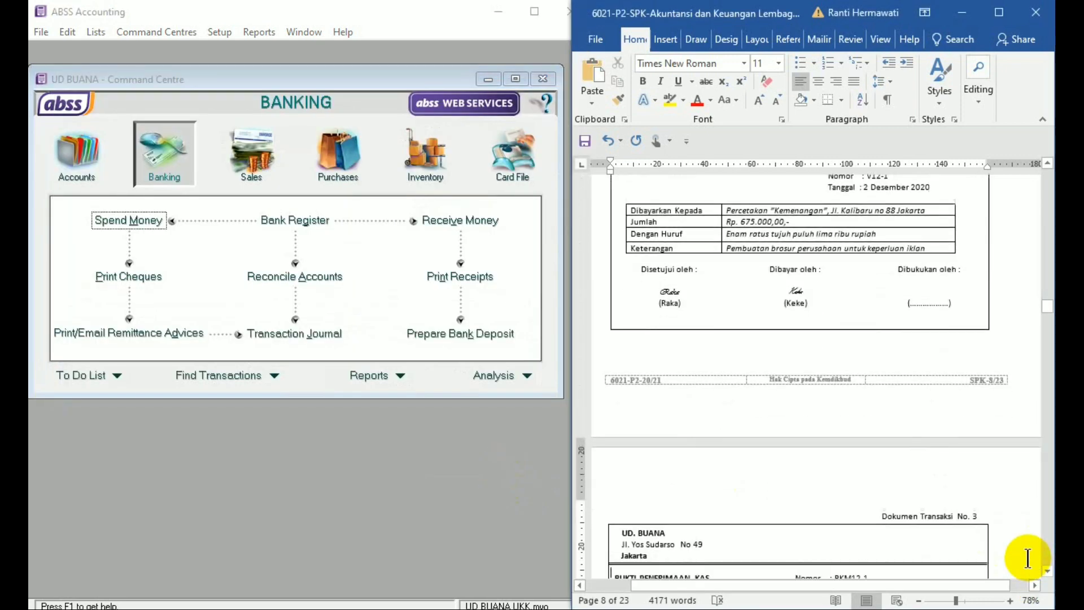
scroll(1028, 557, down, 6)
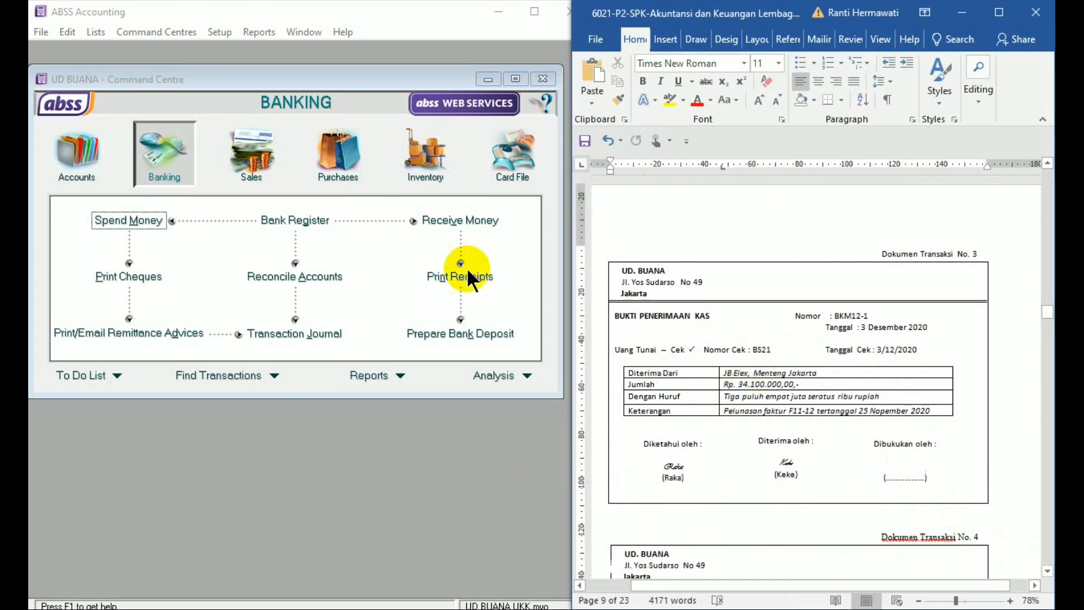
click(269, 152)
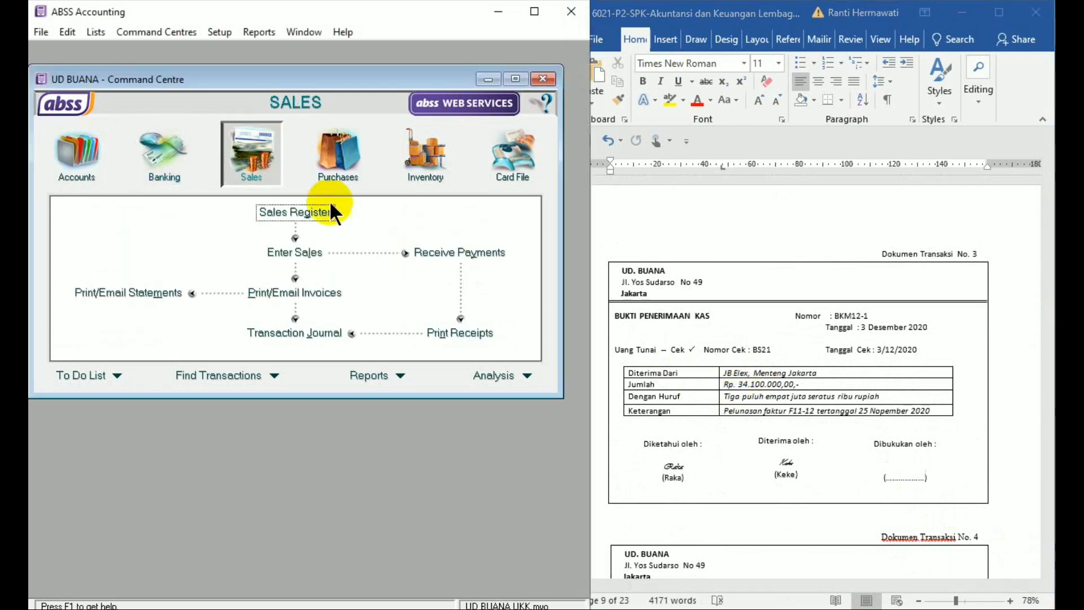
click(469, 255)
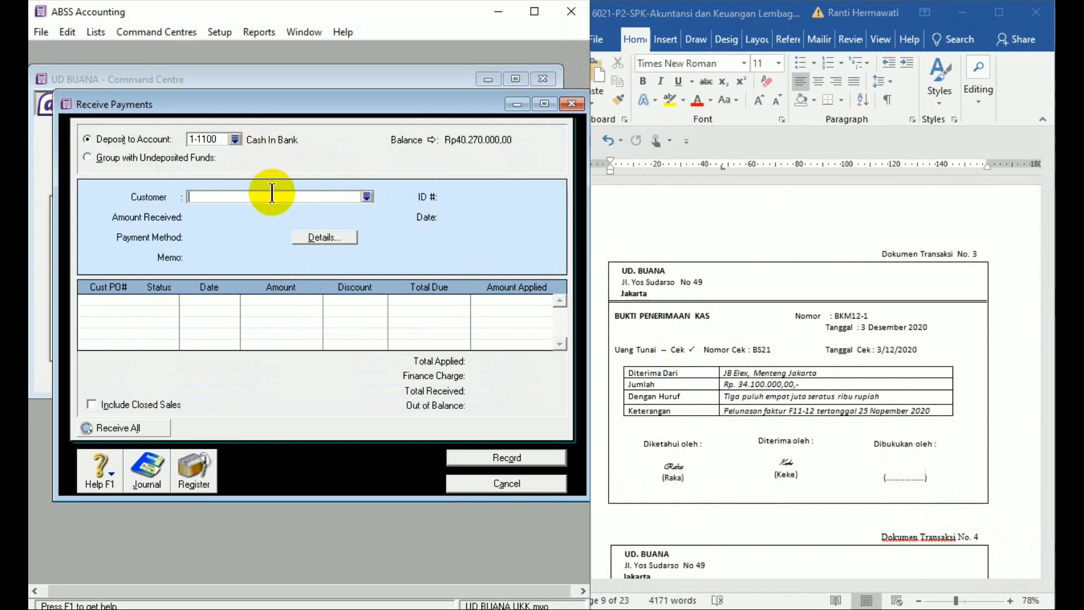
- Choose JB Elex as the paying customer and set the amount received to Rp34.100.000,00
text(JB Elex)
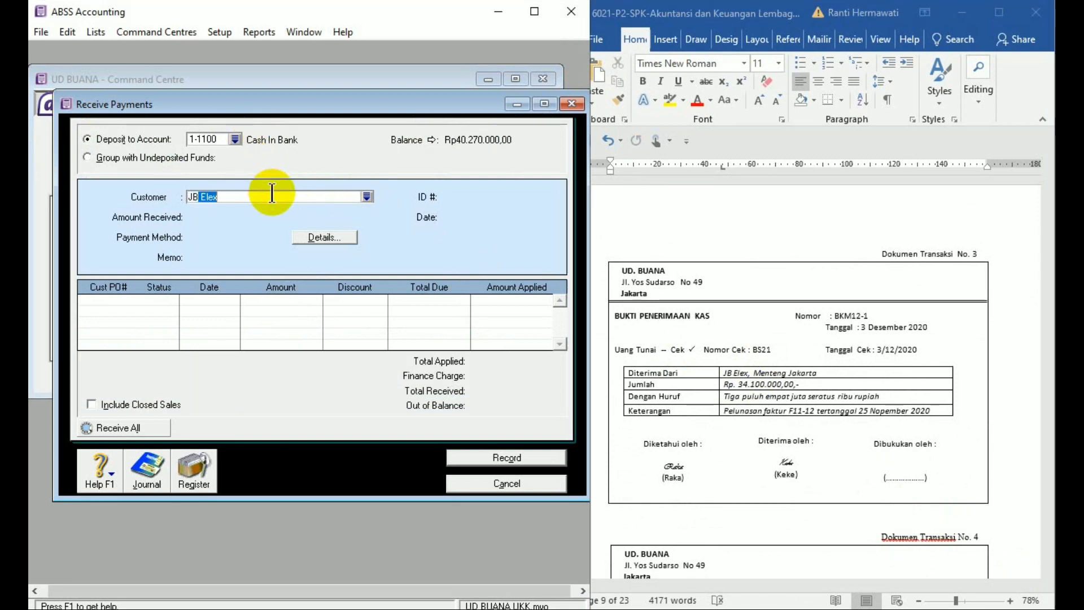
key(Tab)
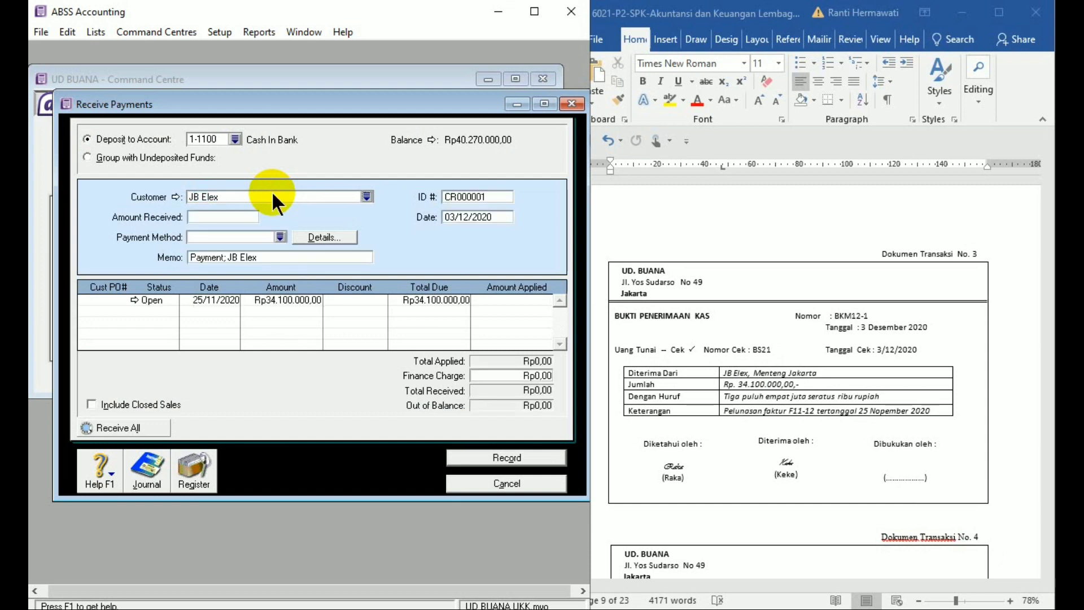
click(226, 217)
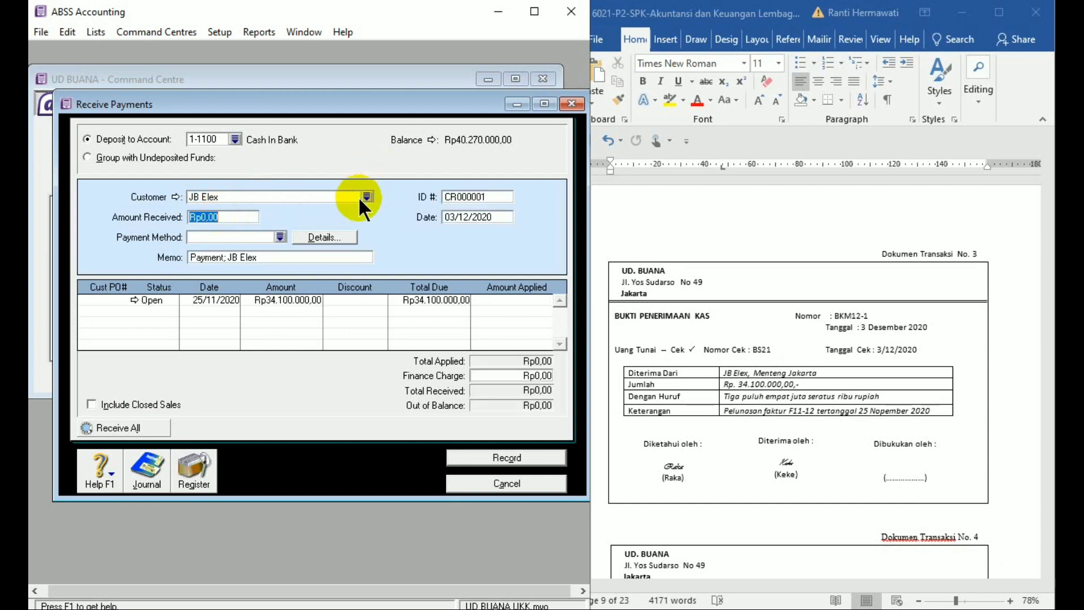
text(34.100.)
text(0000)
key(Tab)
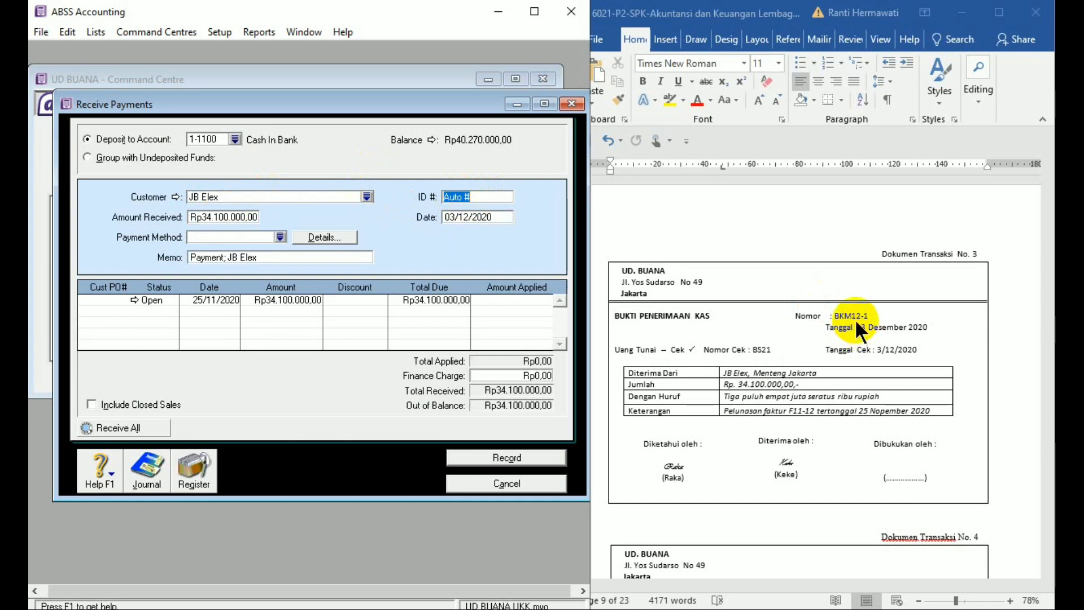
- Set the customer receipt's ID number to BKM12-1 and its date to 03/12/2020
text(BKM12-1)
click(508, 219)
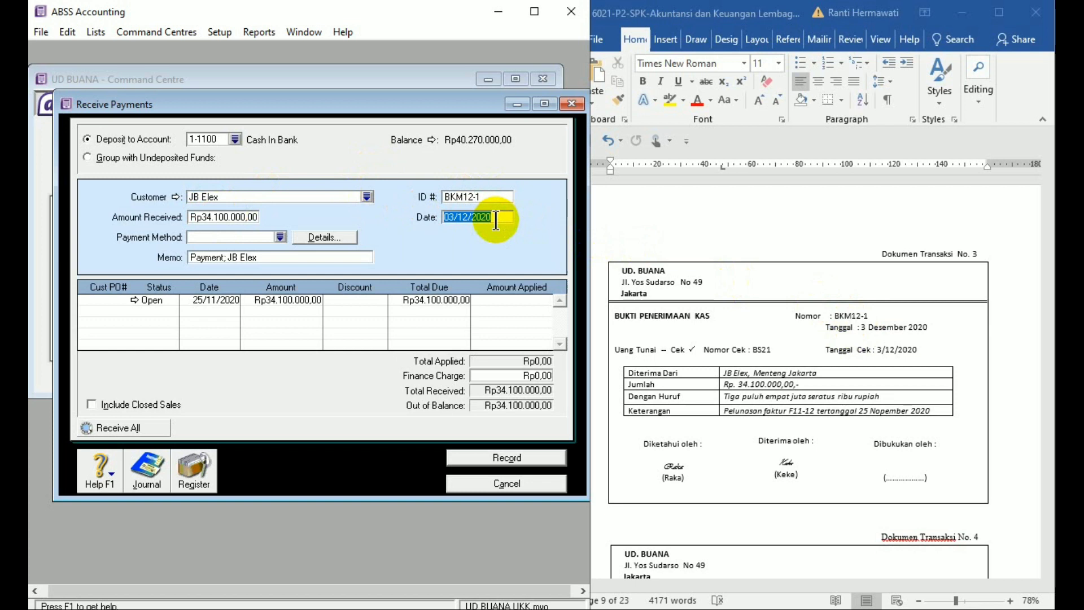
text(3/12/)
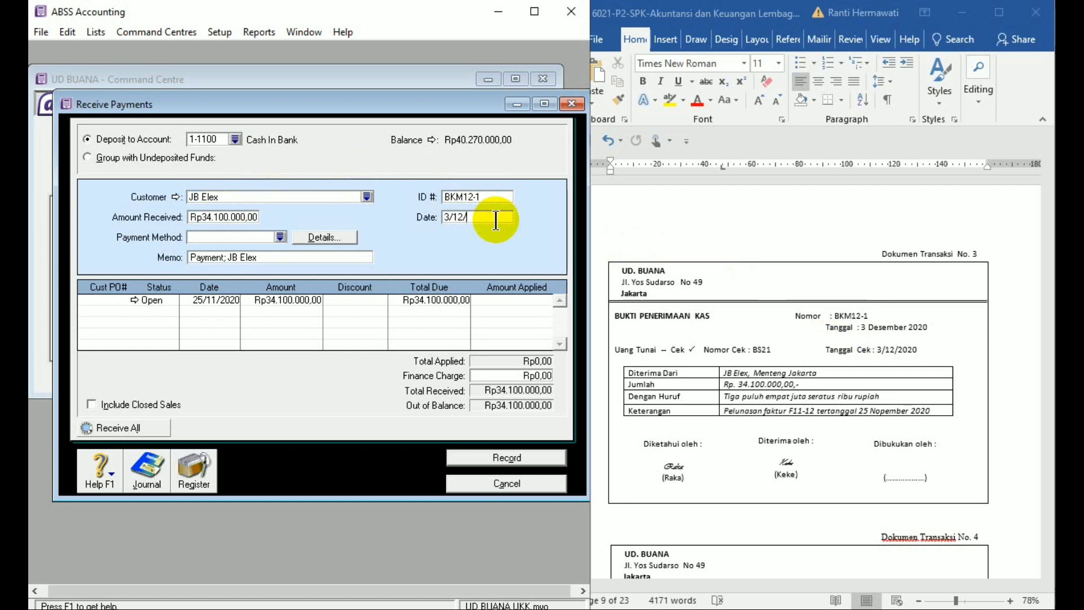
text(20)
key(Tab)
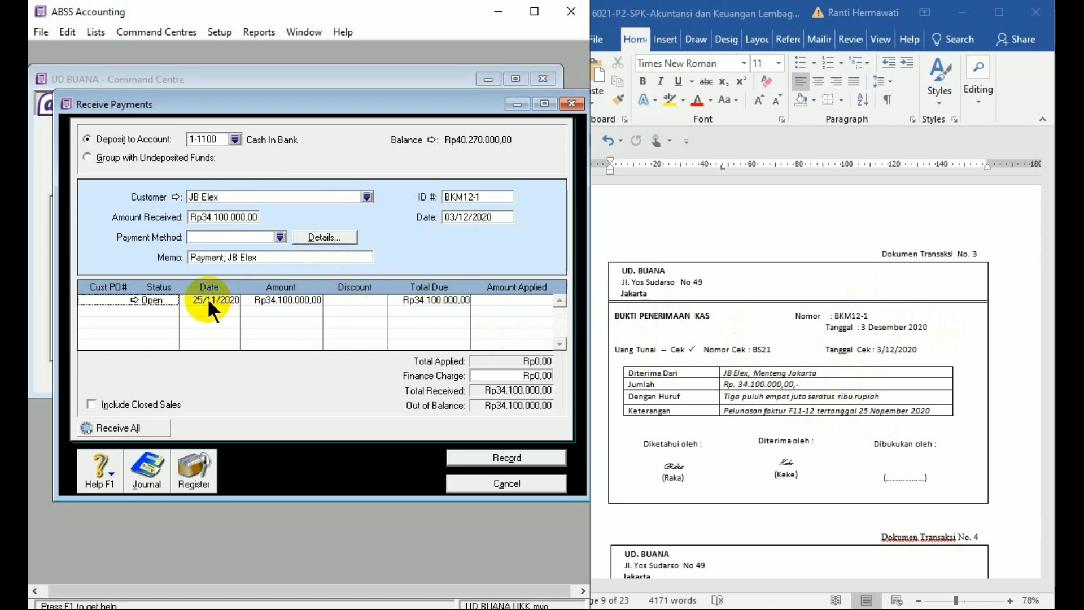
- Apply the full Rp34.100.000,00 to the open sale dated 25/11/2020, record the receipt and close Receive Payments
click(485, 299)
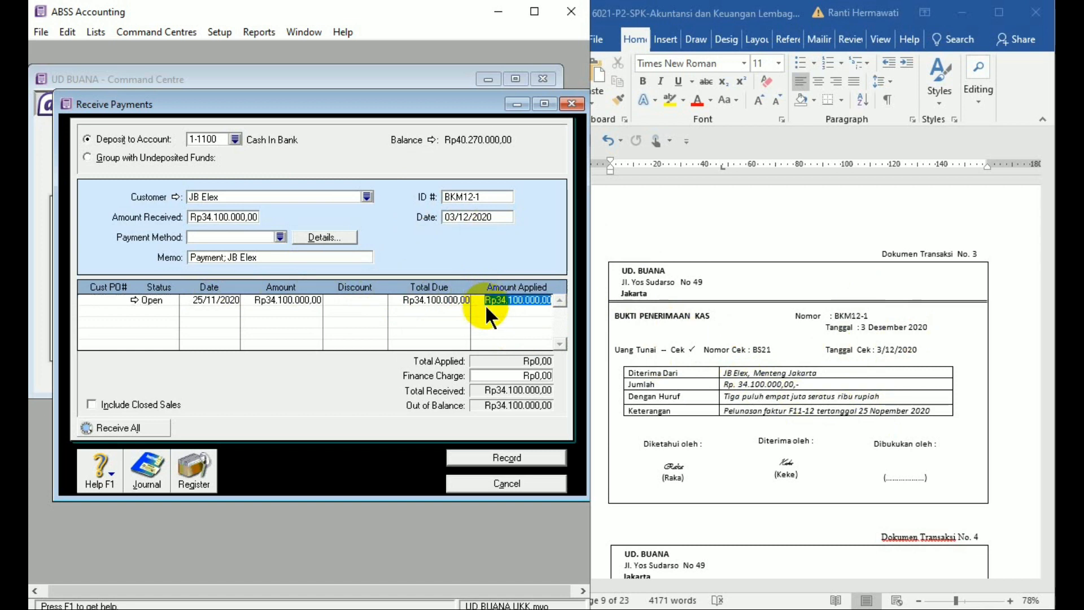
click(518, 459)
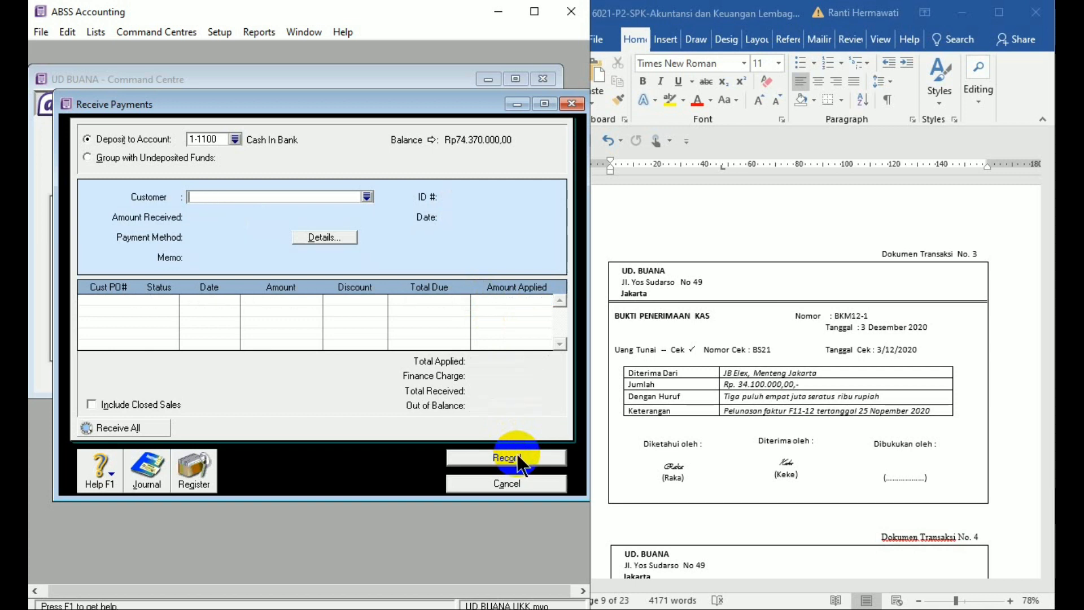
click(538, 484)
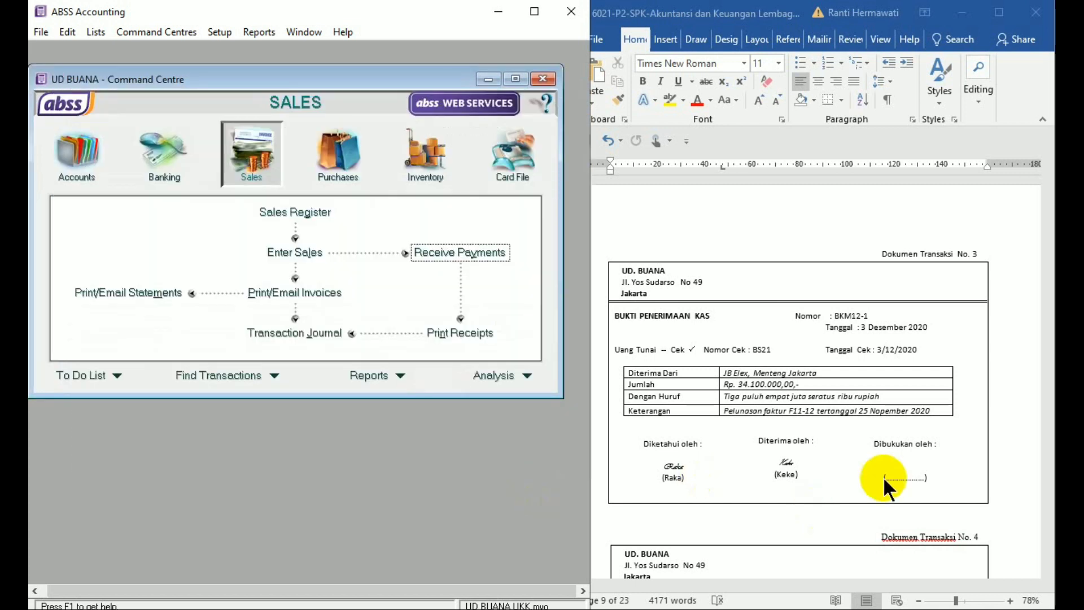
- Bring up Dokumen Transaksi No. 4 in Word, and open Spend Money in ABSS Accounting with 1-1200 Petty Cash as the paying account
click(1021, 479)
scroll(1021, 482, down, 3)
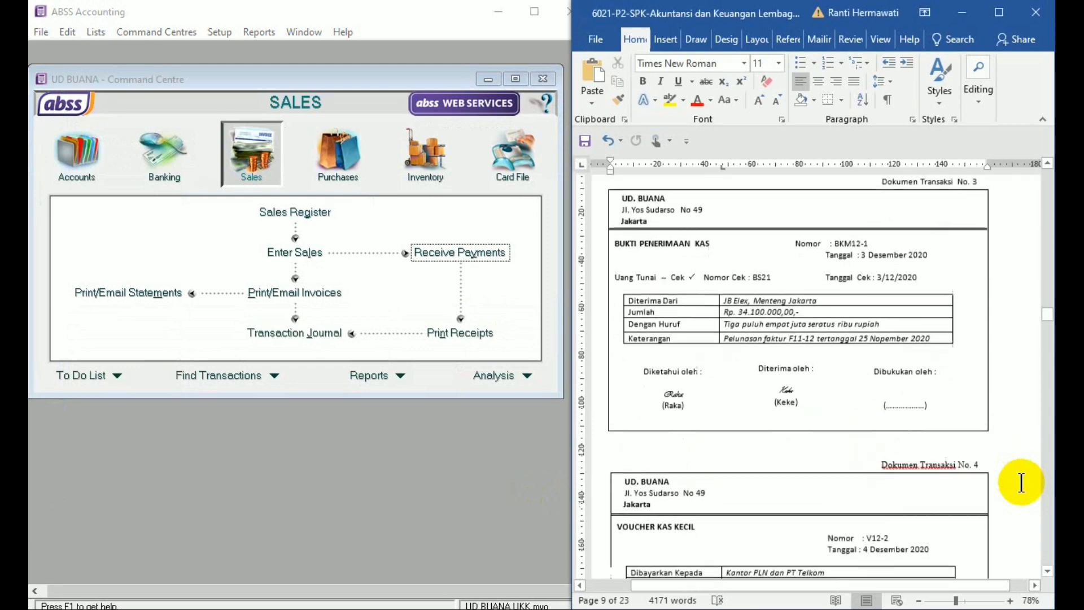
scroll(1021, 483, down, 5)
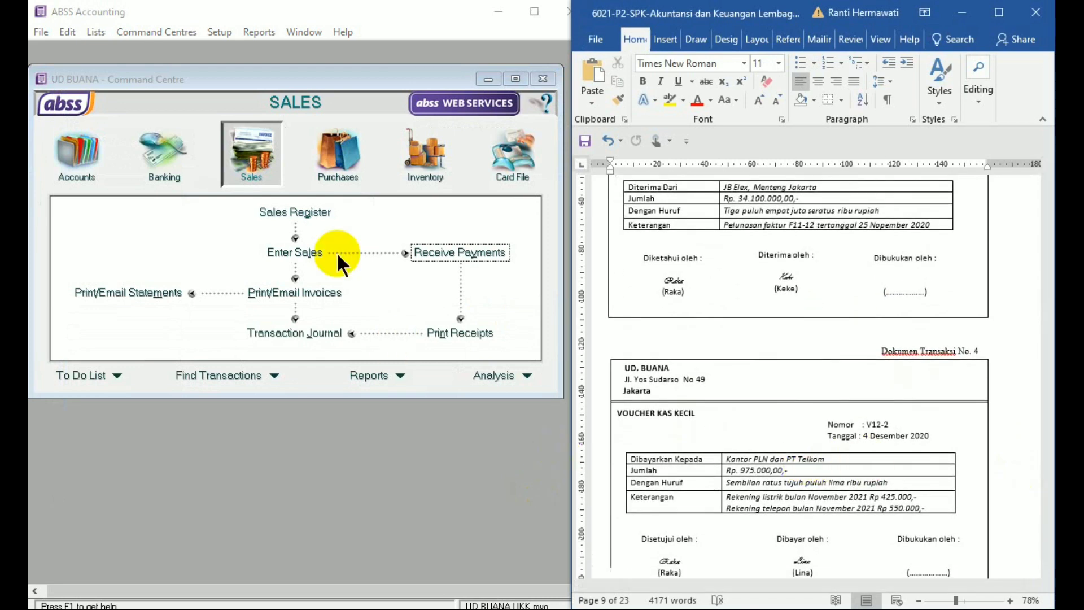
click(157, 155)
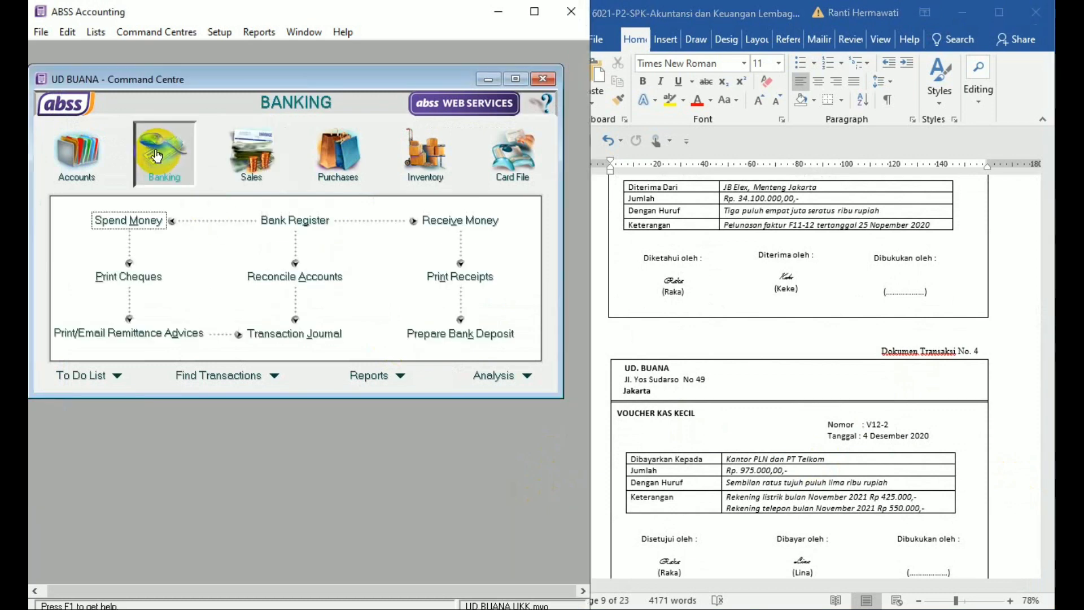
click(149, 223)
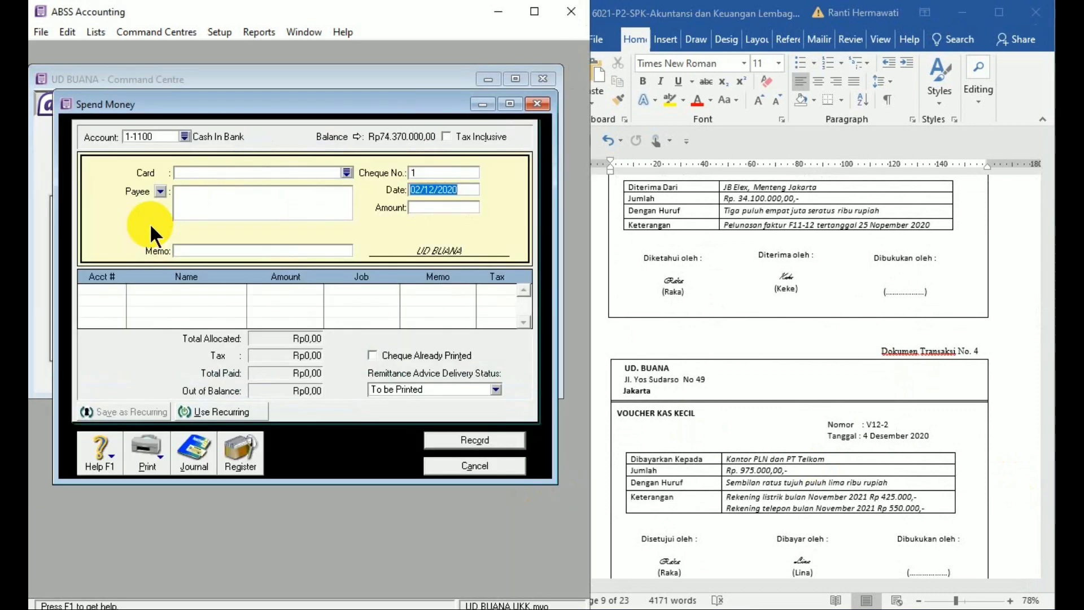
click(184, 133)
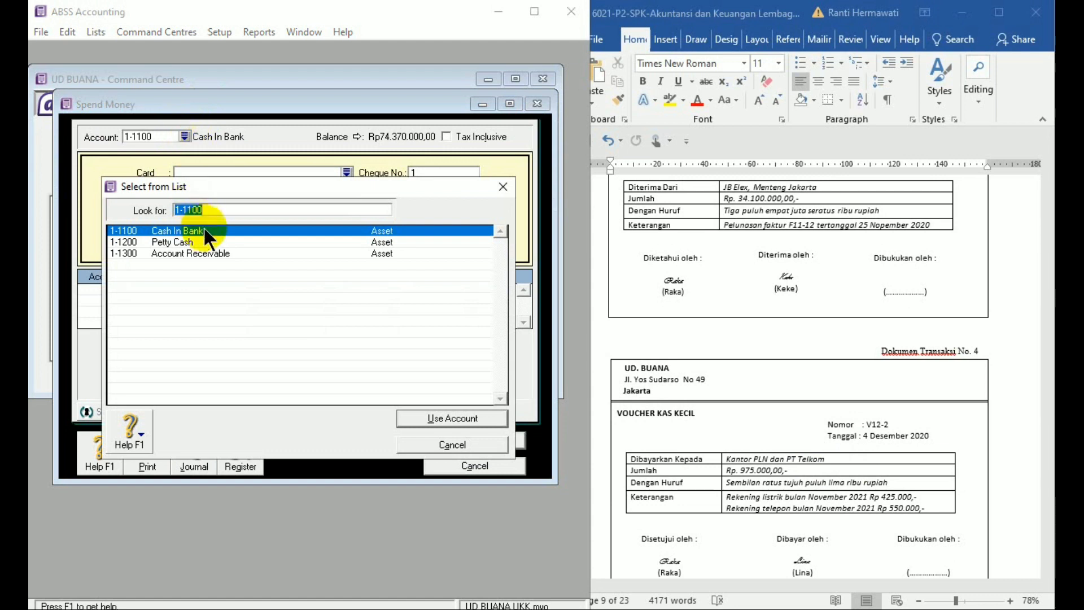
double_click(209, 242)
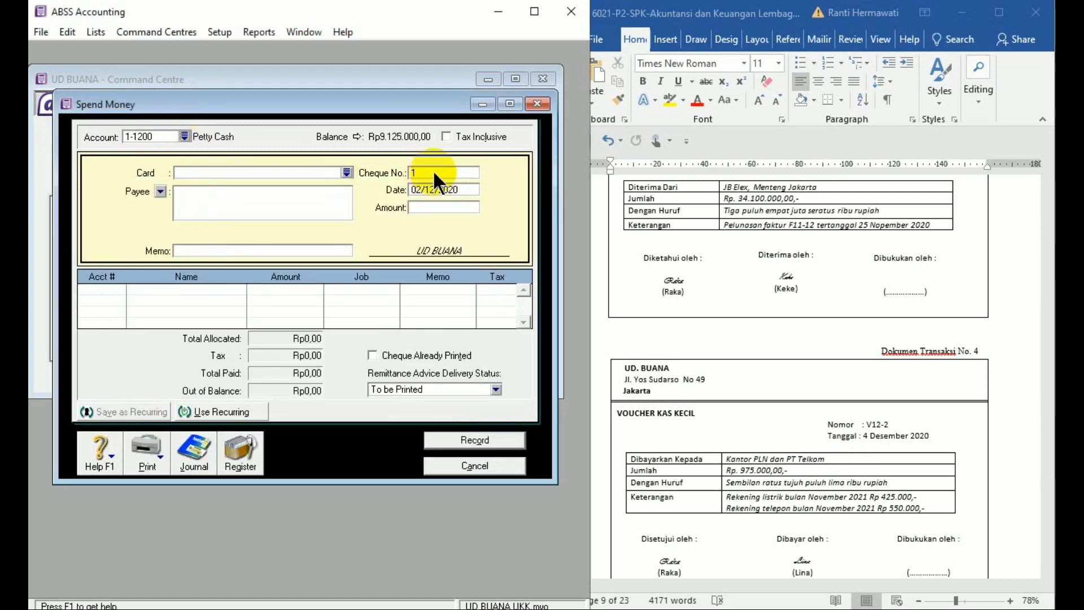
- Set the petty cash payment's cheque number to V12-2, date to 04/12/2020 and amount to Rp975.000,00
text(V12-2)
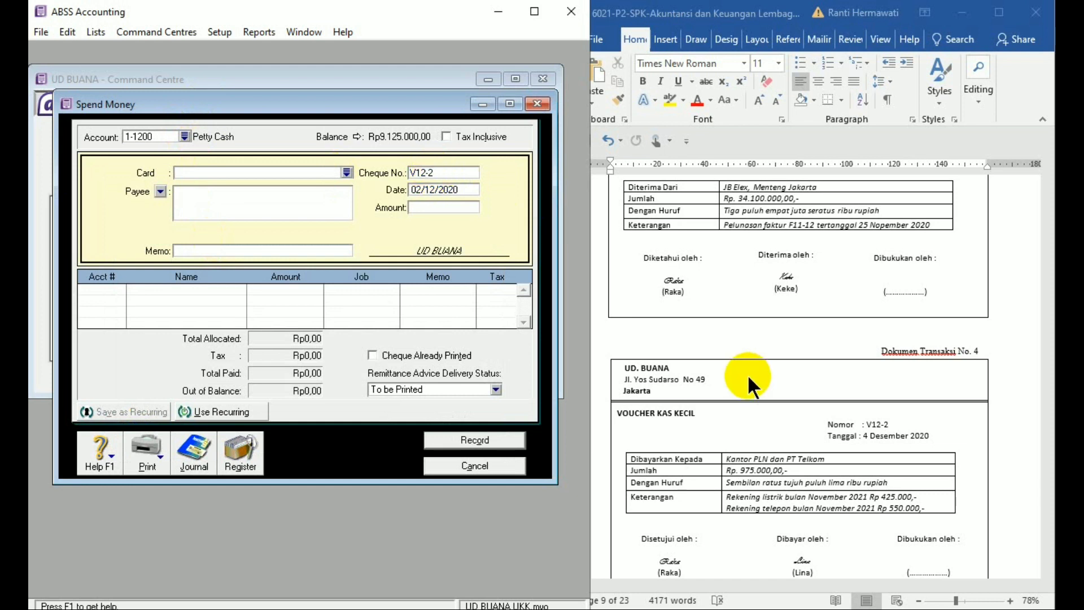
click(416, 190)
text(4)
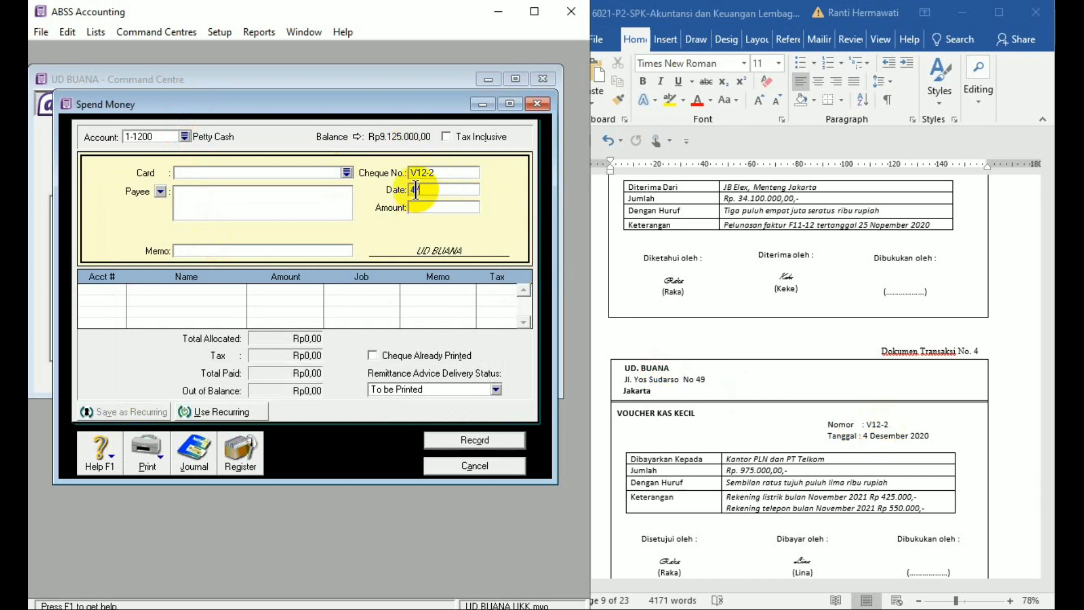
text(/12)
text(/1)
text(020)
key(Tab)
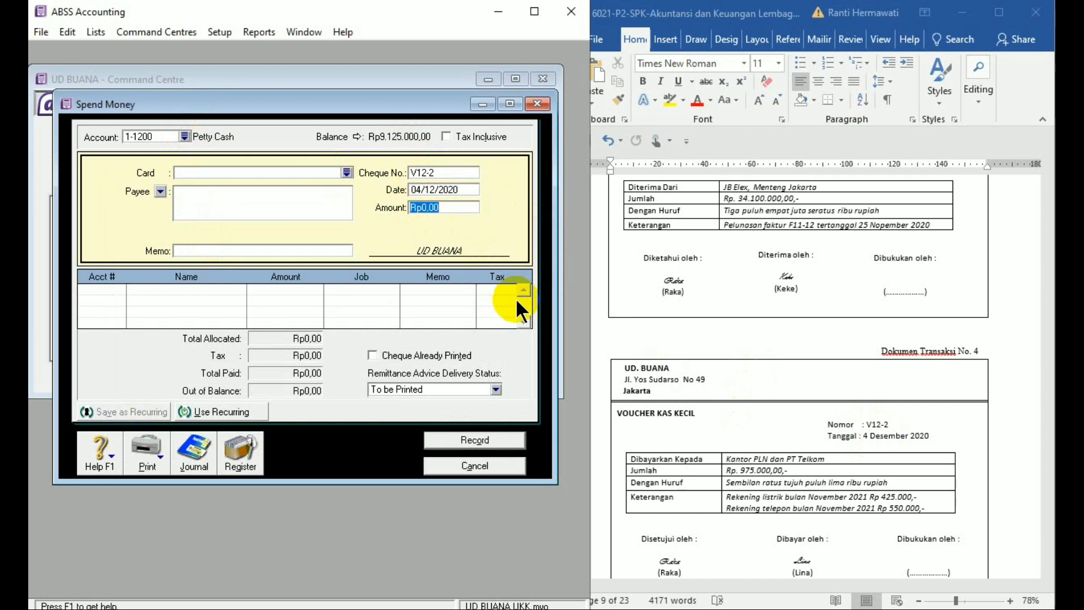
text(975.)
text(000)
key(Tab)
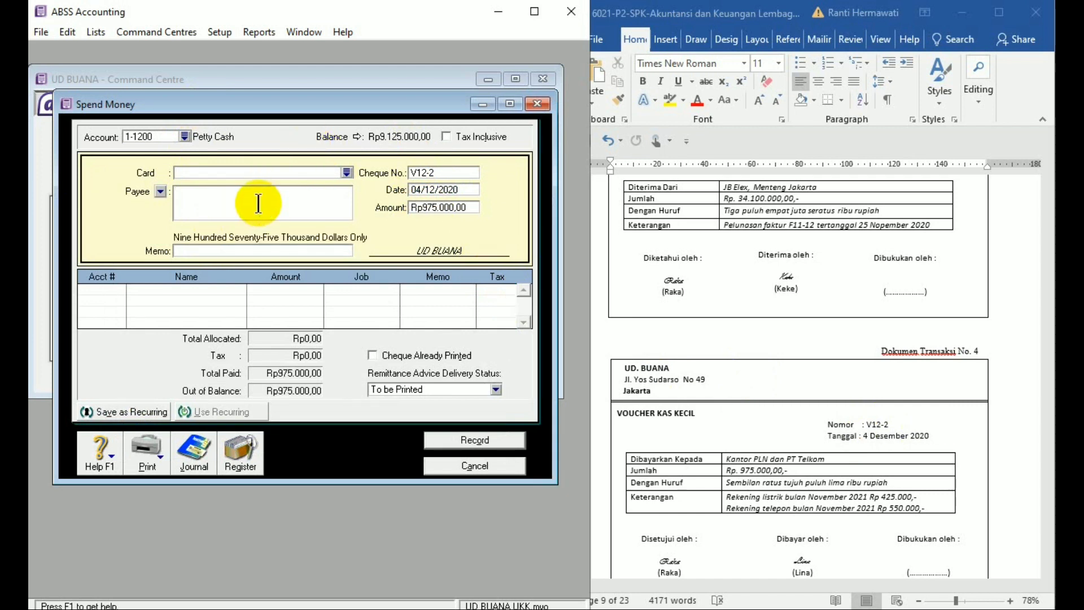
- Enter the payee "Kantor PLN dan TELKOM" and the memo "Pembayaran listrik dan telepon bulan Nopember" for the petty cash payment
text(Kantor PLN dan TELKOM)
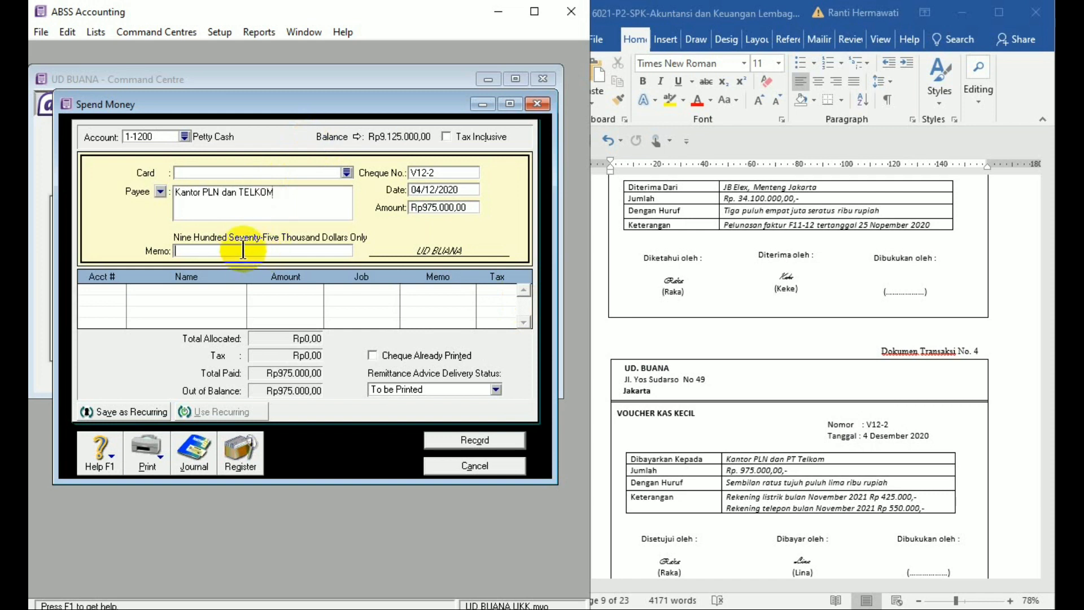
key(Tab)
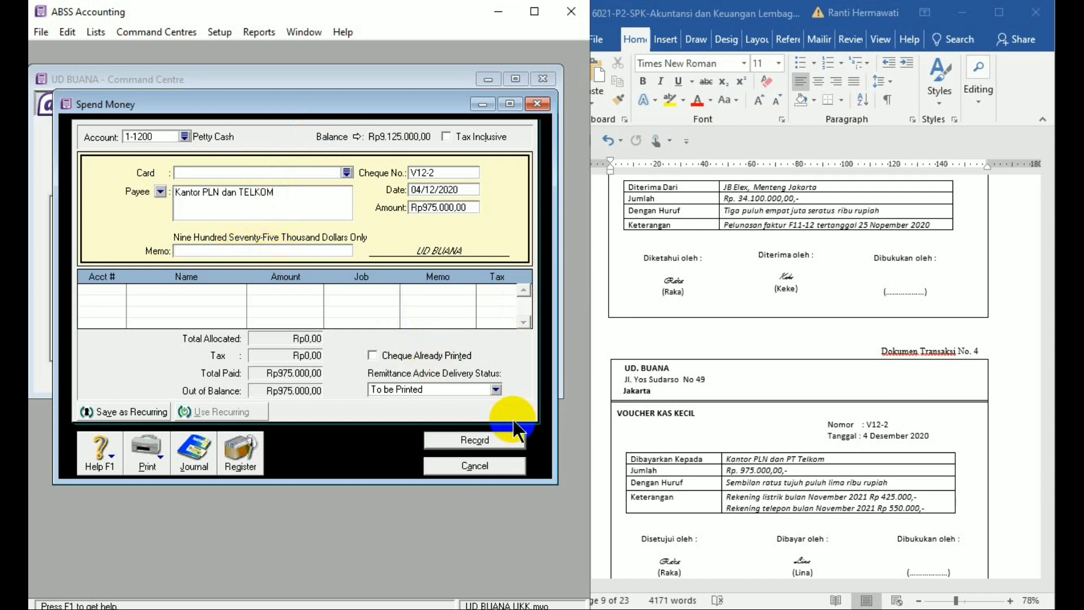
text(Pembayaran )
text(beban)
key(BackSpace)
key(BackSpace)
key(BackSpace)
key(BackSpace)
key(BackSpace)
key(BackSpace)
text(listrik dan t)
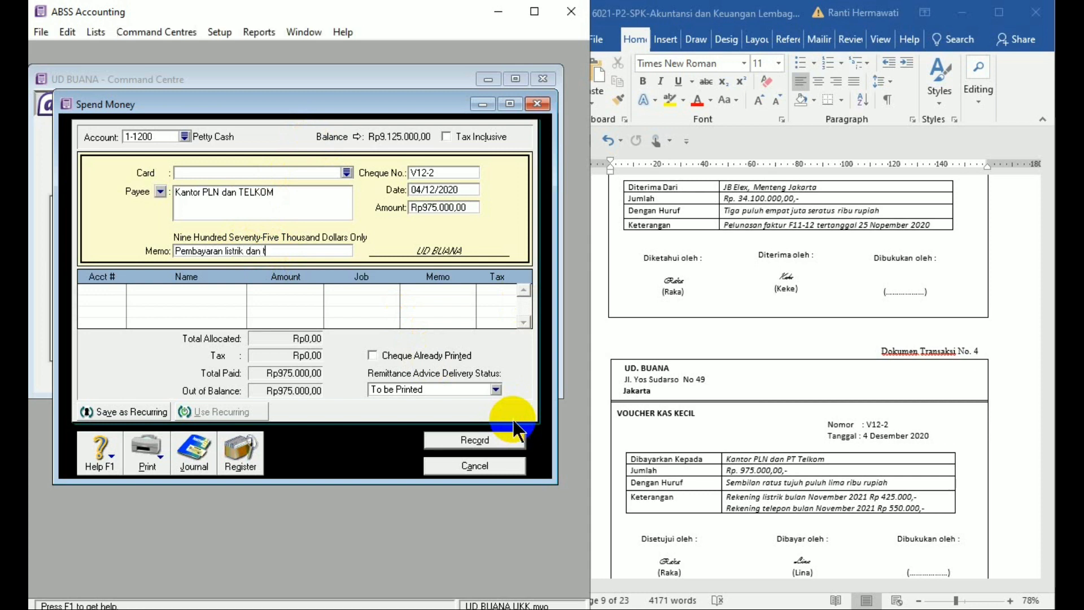
text(elepon bulan Nopember)
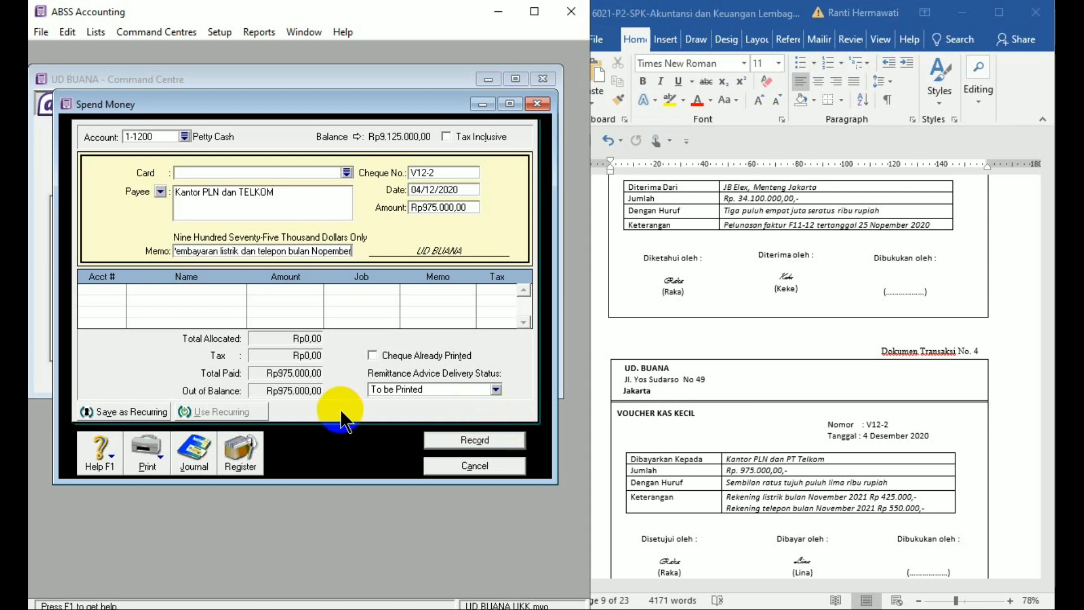
- Allocate the petty cash payment of Rp975.000,00 to account 2-1200 Expense Payable, record it and close Spend Money
click(113, 289)
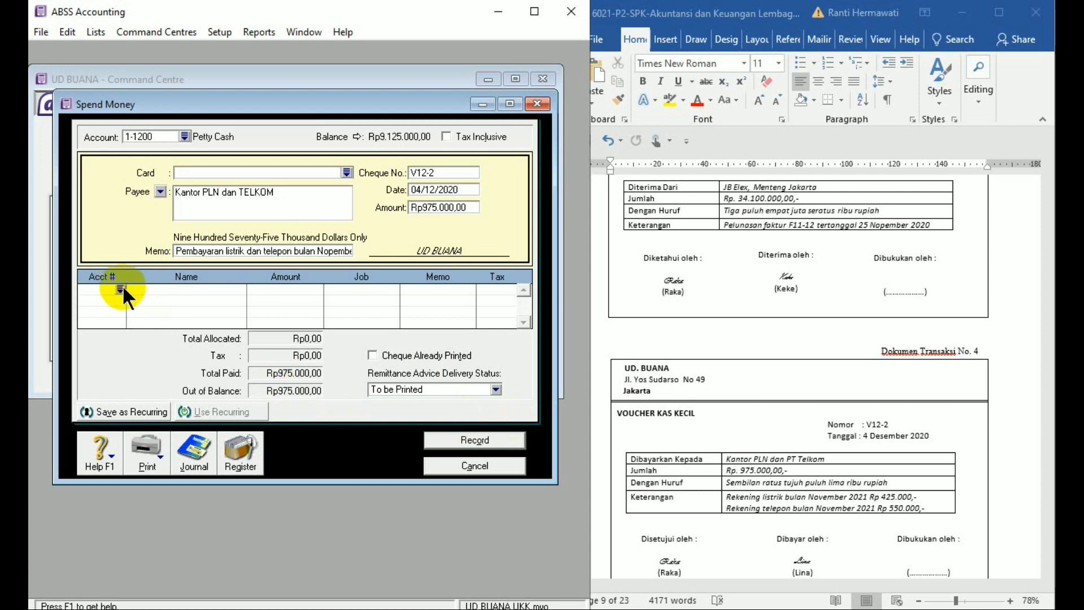
click(120, 289)
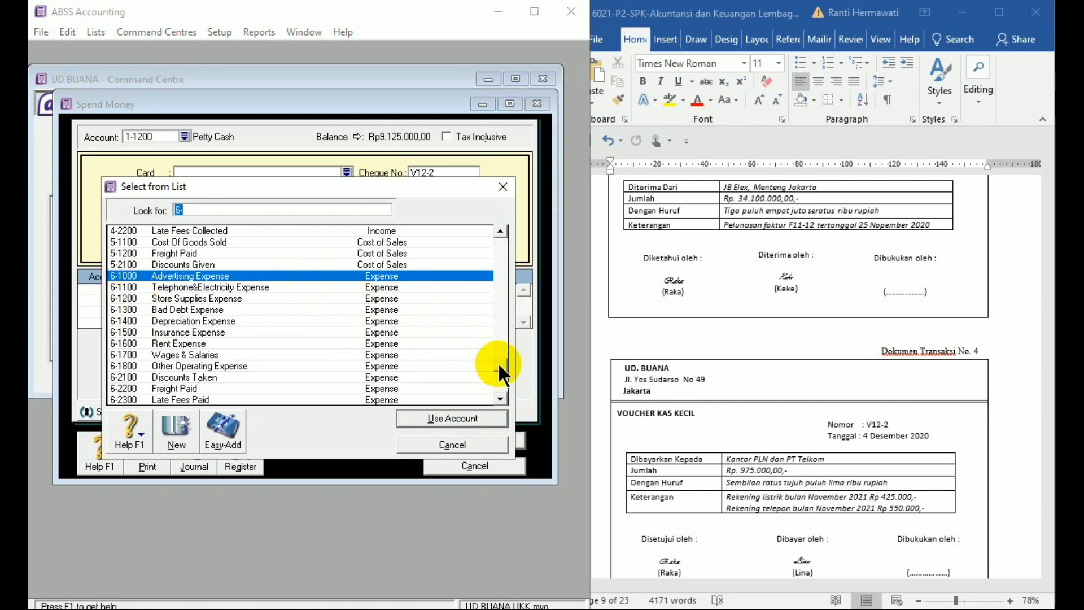
scroll(497, 361, up, 3)
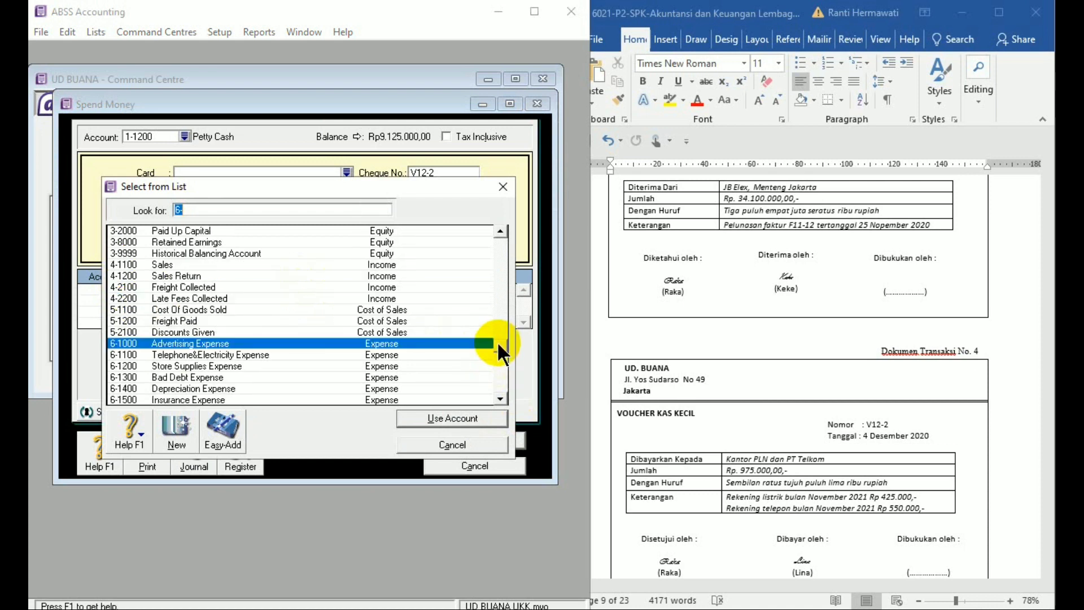
scroll(497, 339, up, 1)
scroll(497, 331, up, 1)
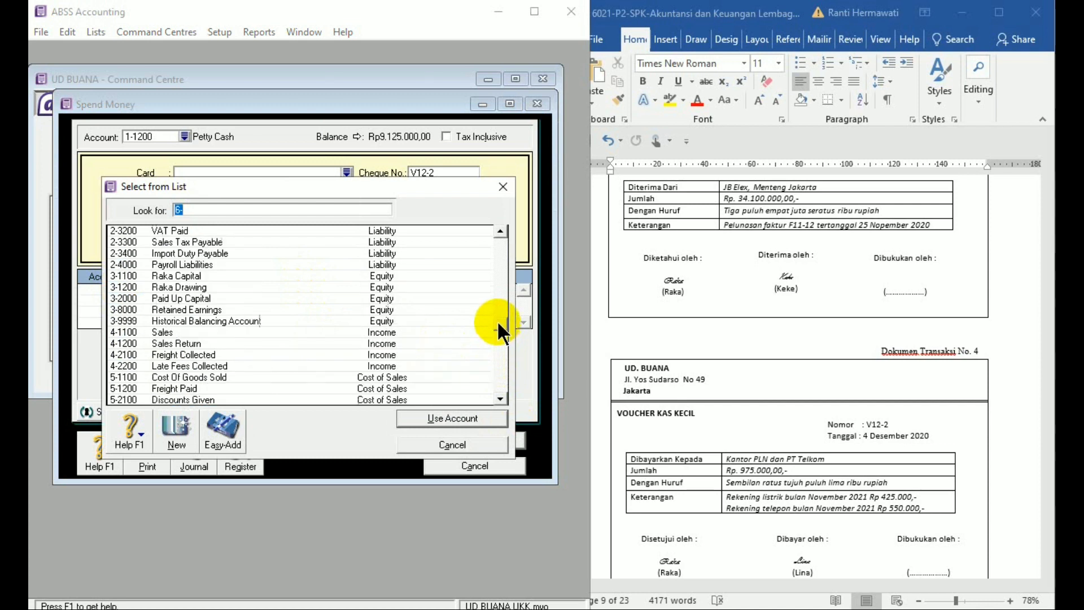
drag(497, 320, 497, 286)
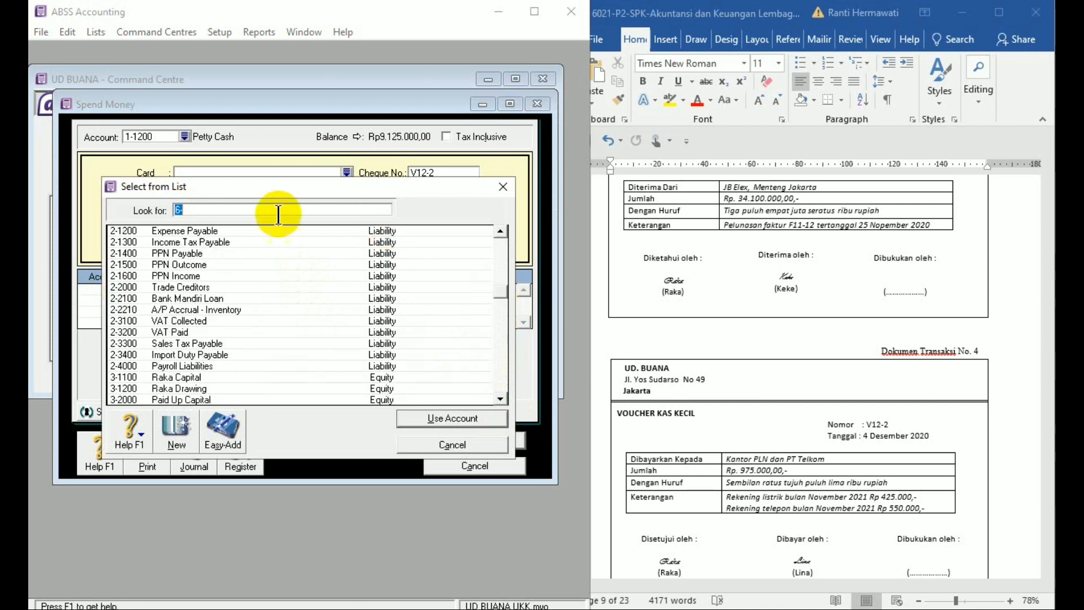
double_click(188, 229)
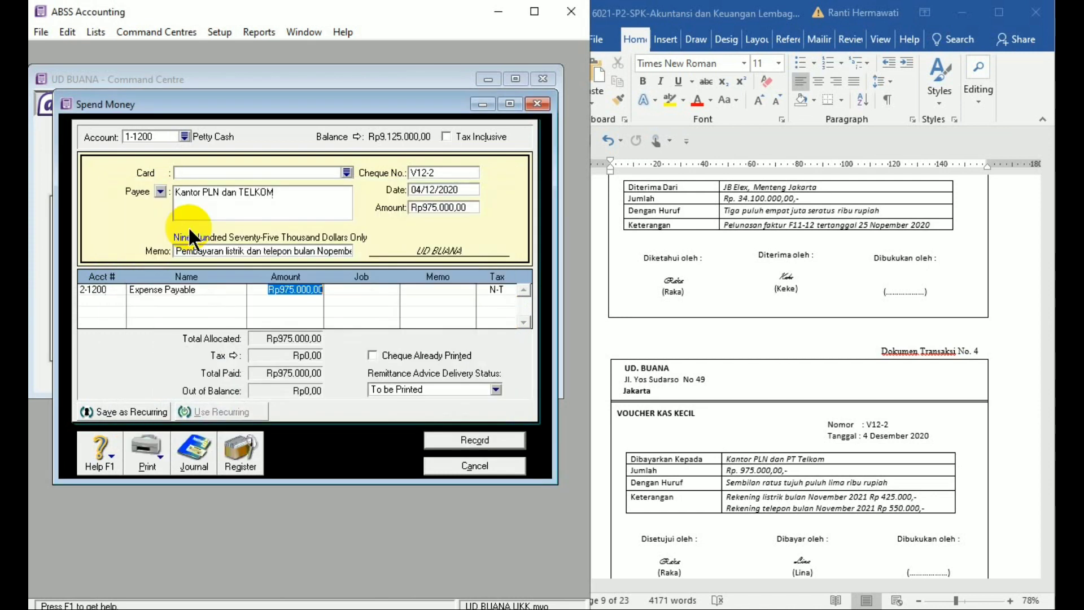
click(476, 449)
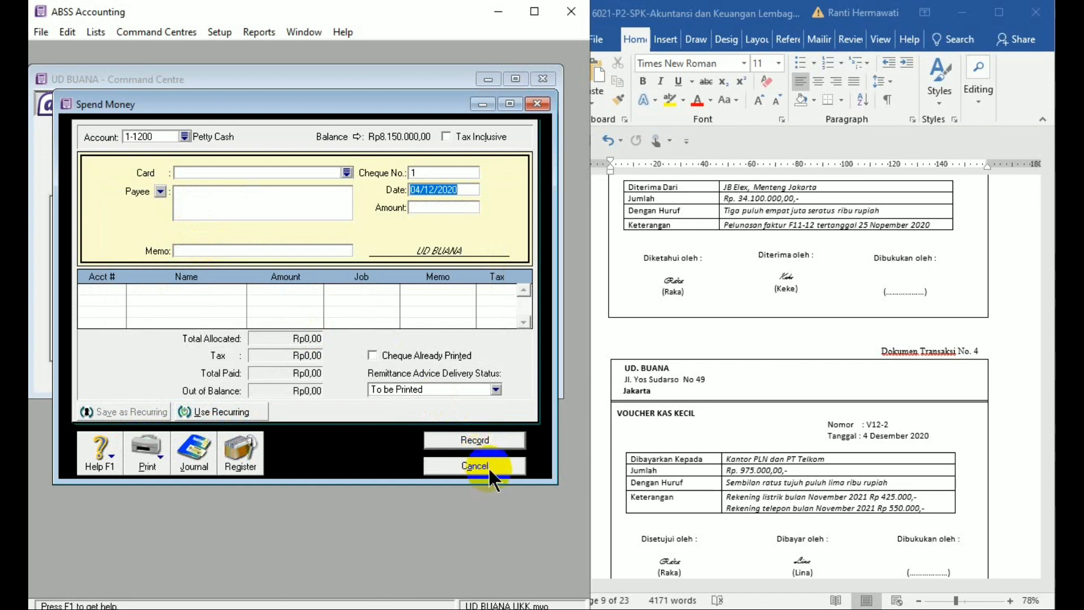
click(489, 468)
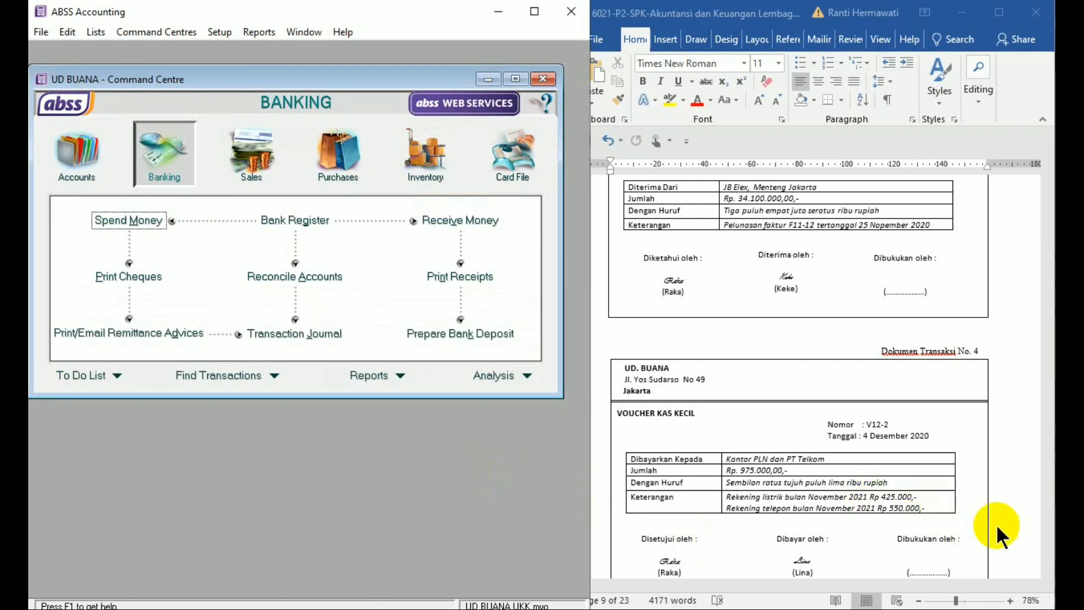
- Bring up Dokumen Transaksi No. 5 in Word, and start a sales invoice in ABSS Accounting for the customer Digital Elex
click(1032, 531)
scroll(1033, 533, down, 3)
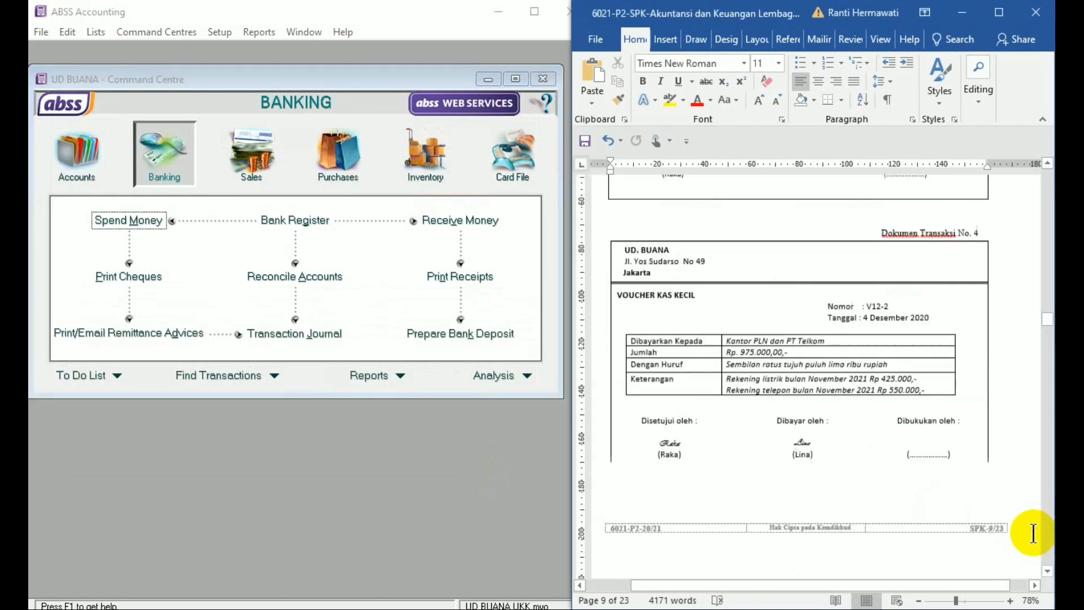
scroll(1033, 533, down, 10)
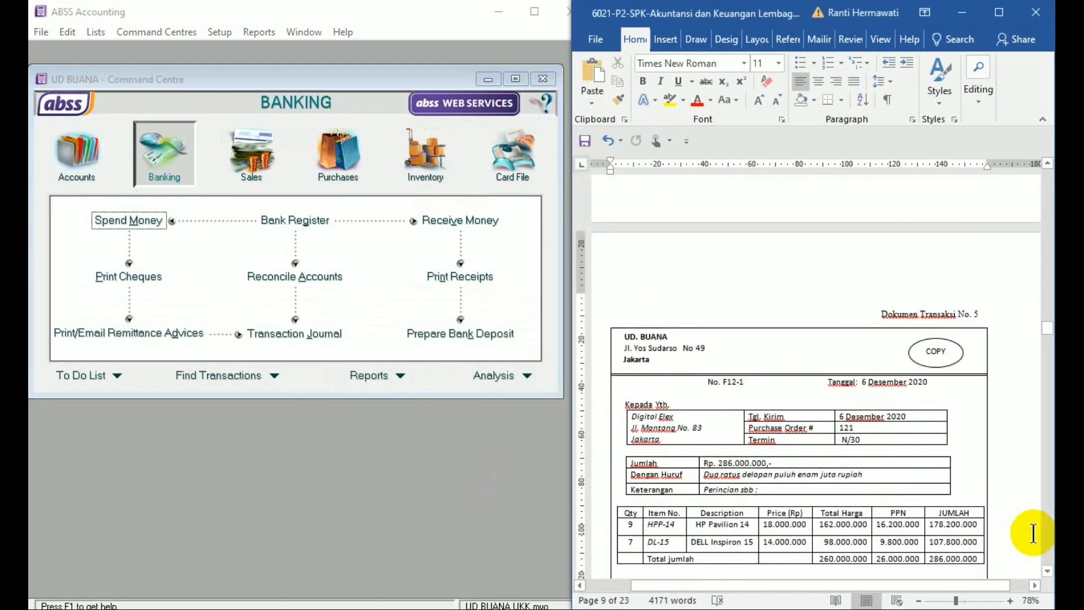
scroll(1034, 533, down, 2)
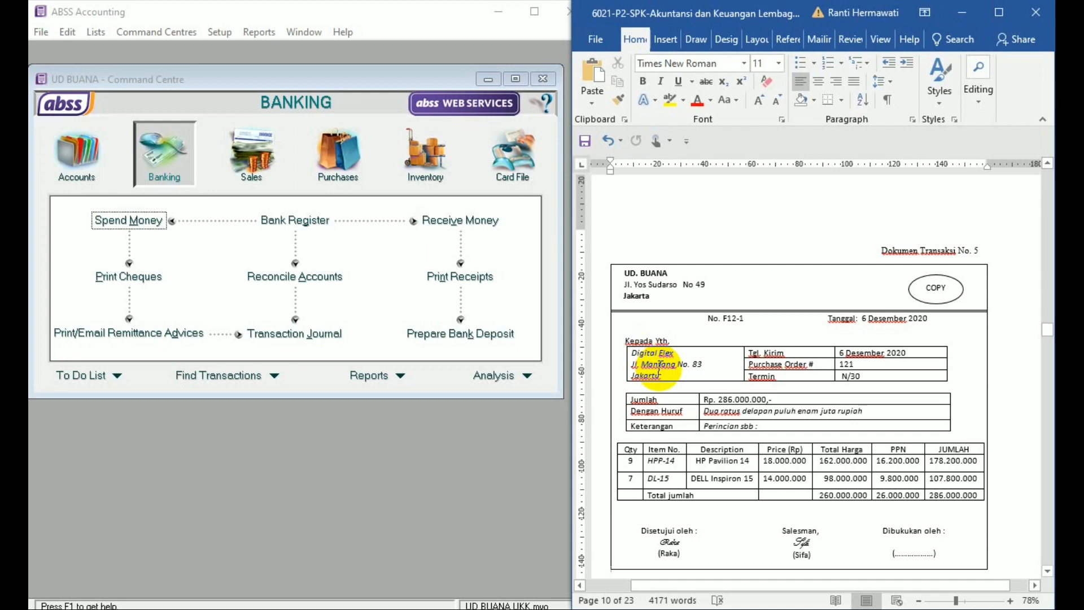
click(259, 151)
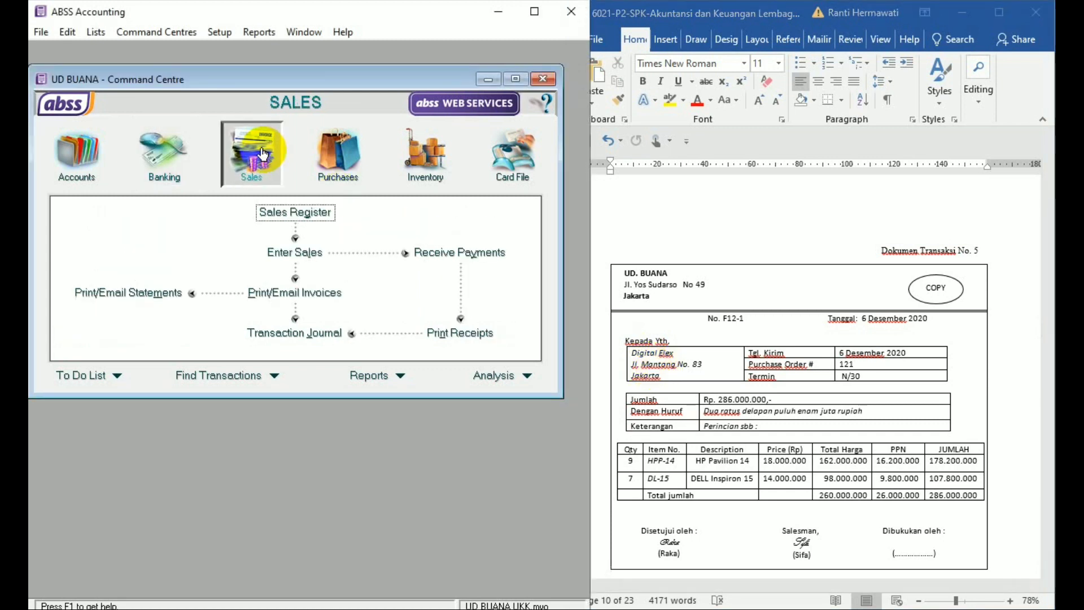
click(306, 252)
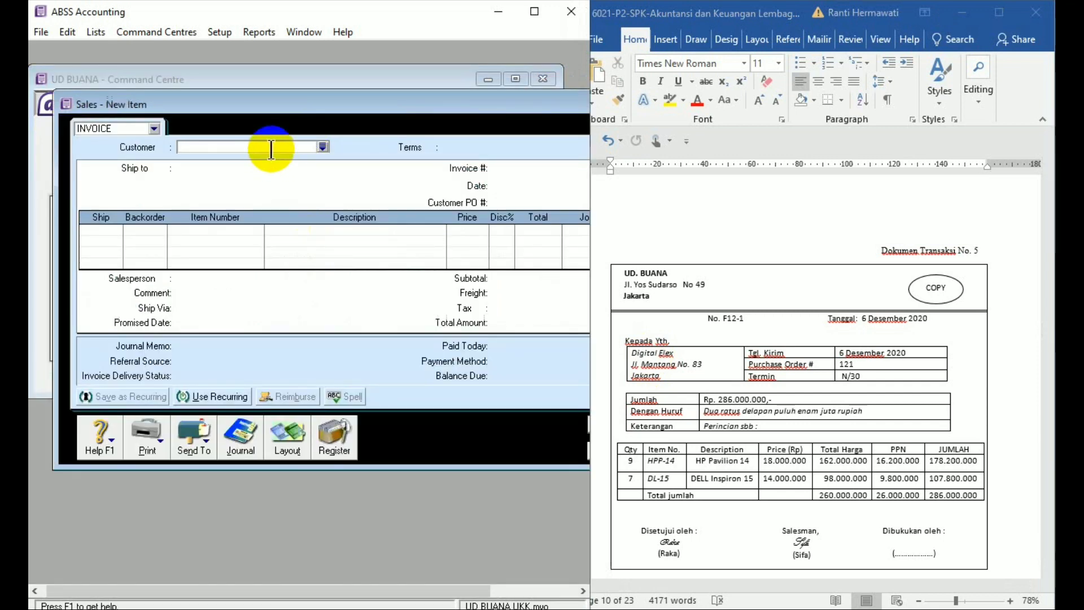
text(Digital Elex)
key(Tab)
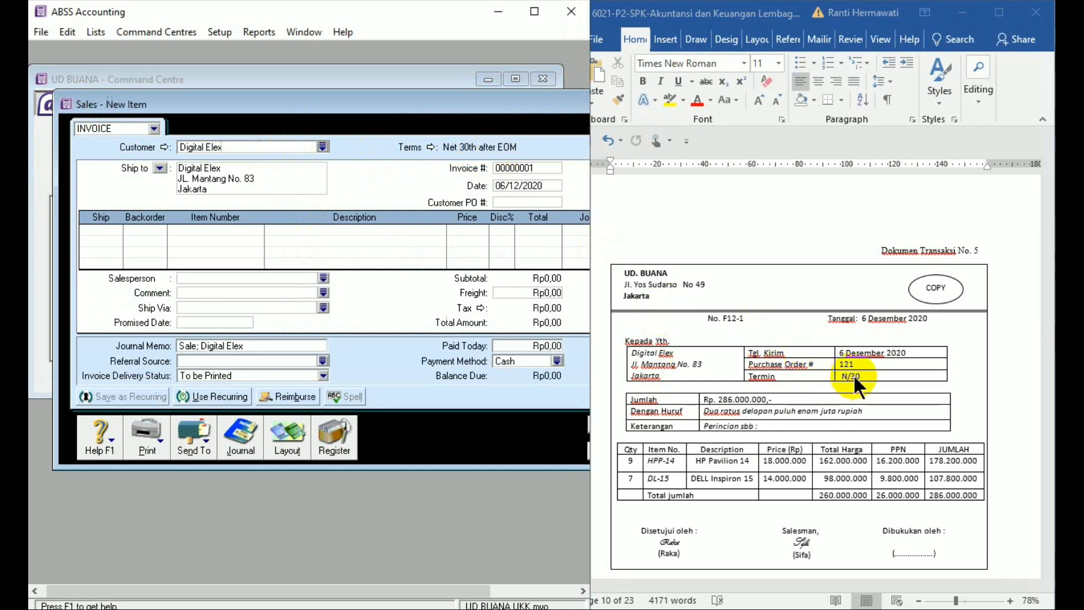
- Set the invoice's credit terms to payment in a given number of days, with 30 balance due days
click(468, 148)
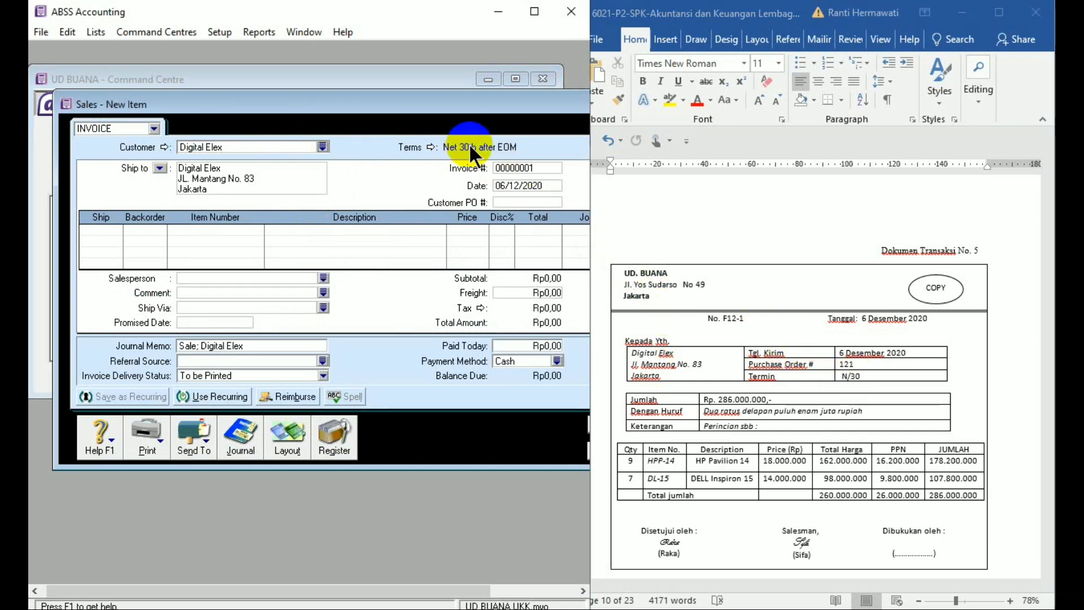
click(428, 146)
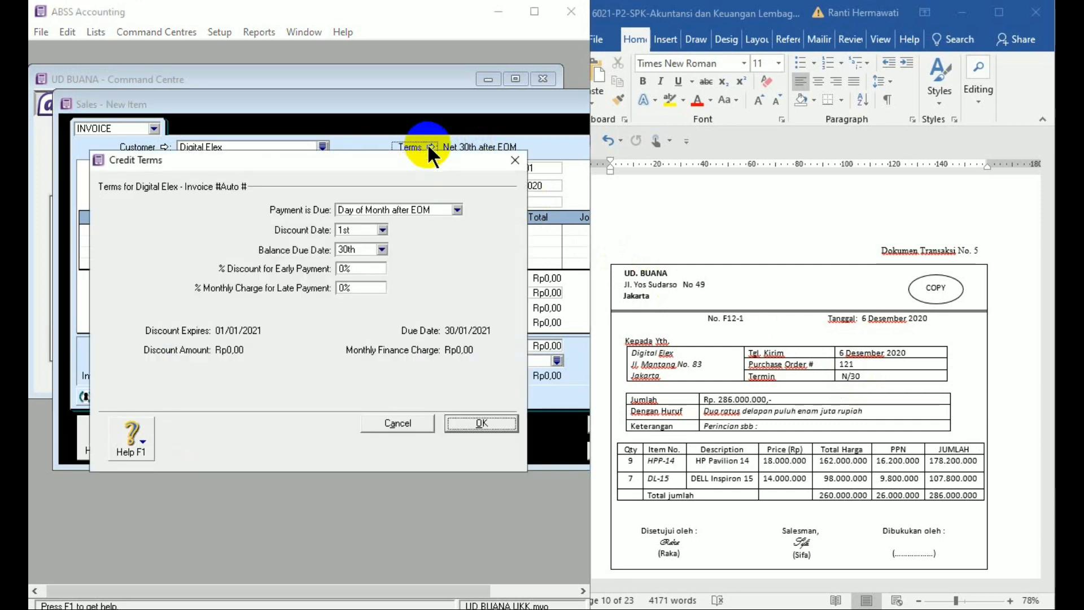
click(456, 209)
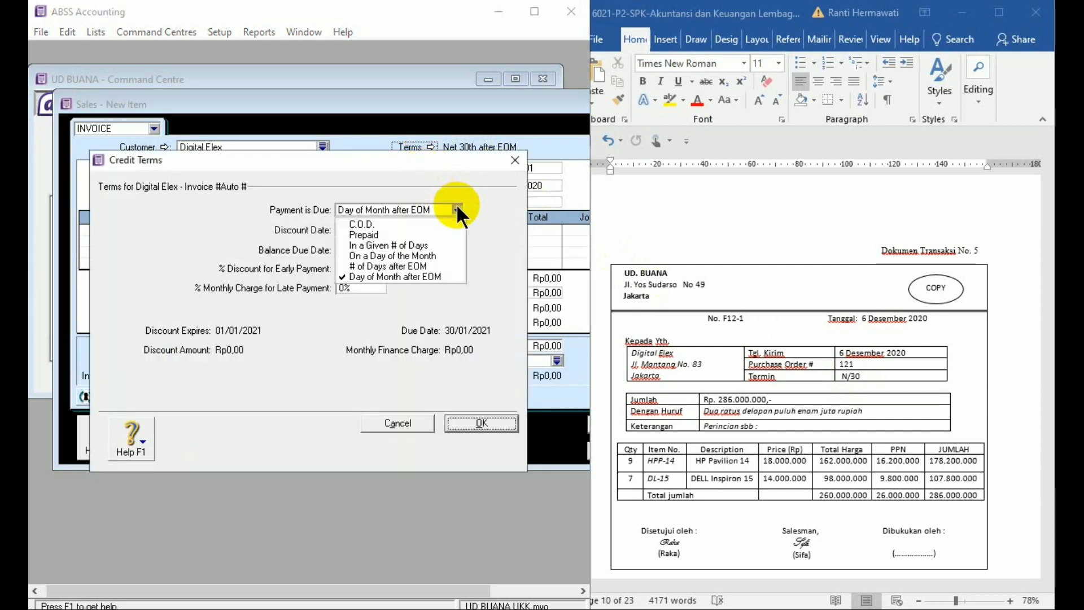
click(429, 248)
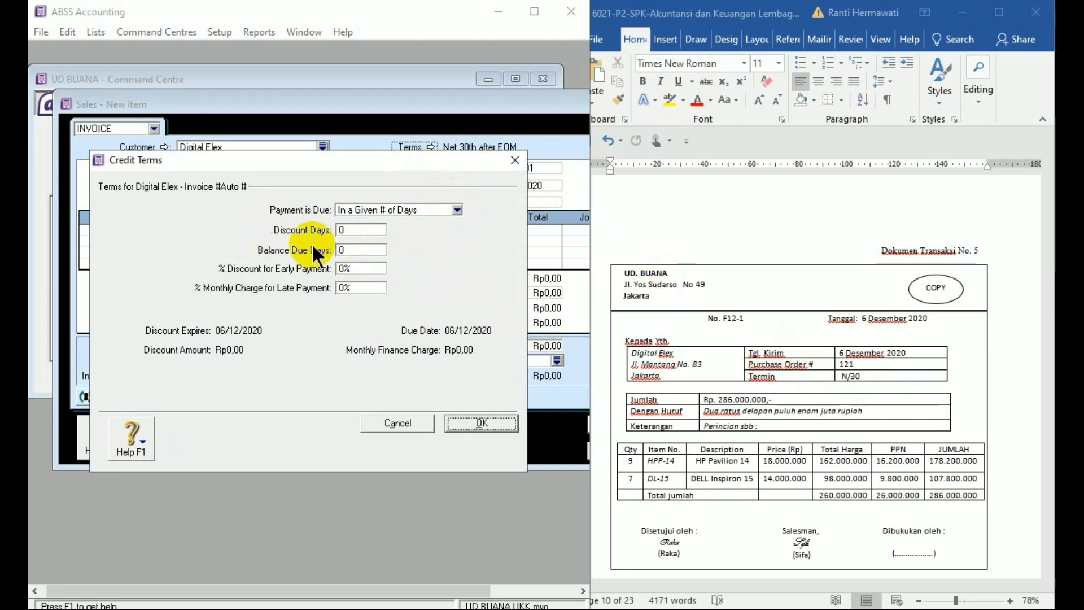
click(355, 250)
text(30)
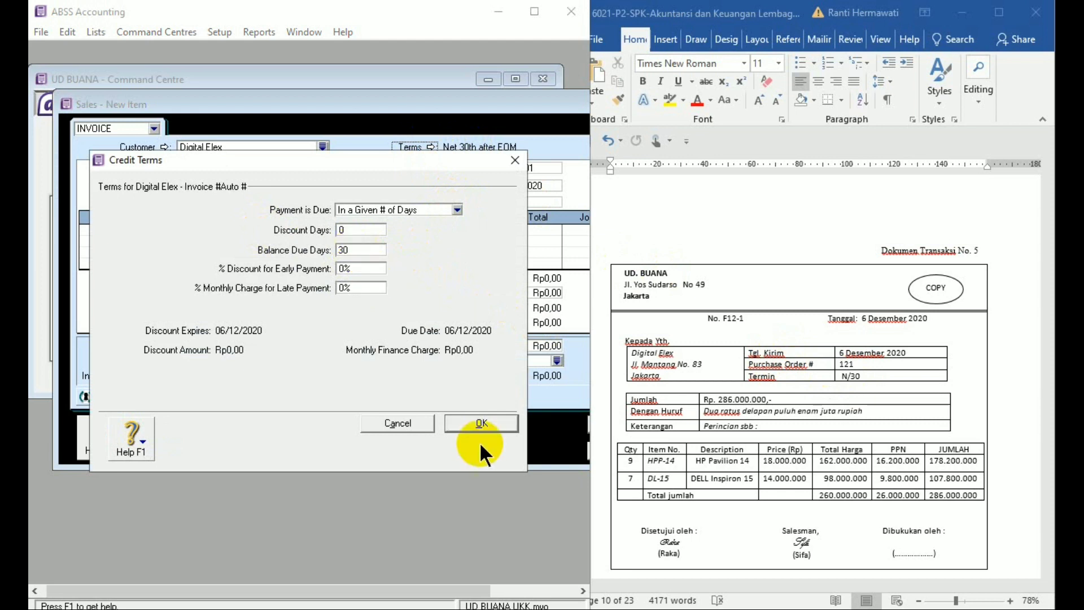
click(471, 423)
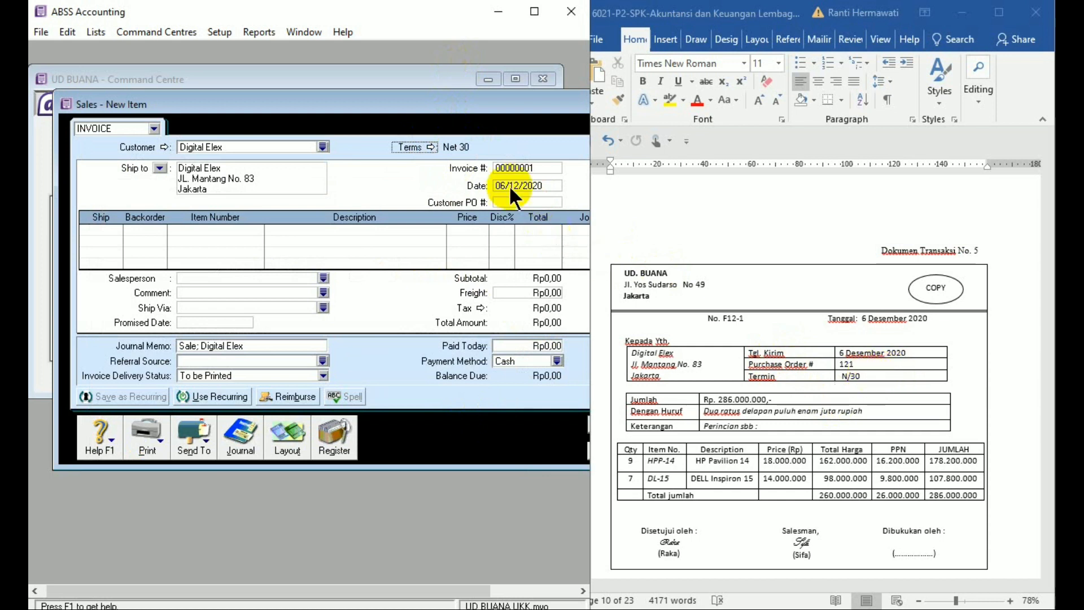
- Set the invoice number to F12-1 and enter the customer's purchase order number from the document
click(503, 169)
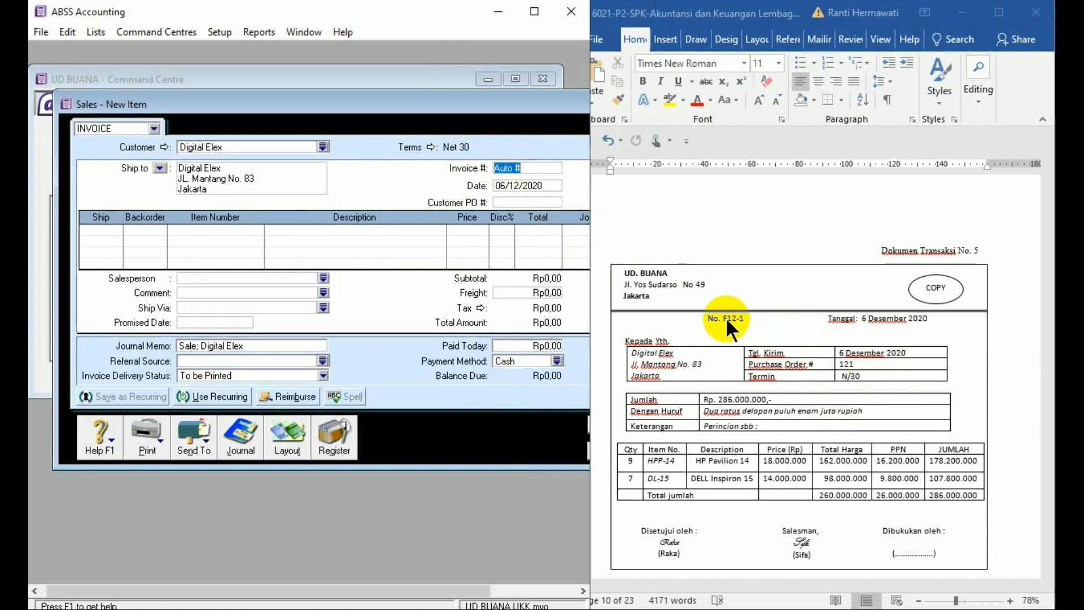
text(F12-1)
click(497, 185)
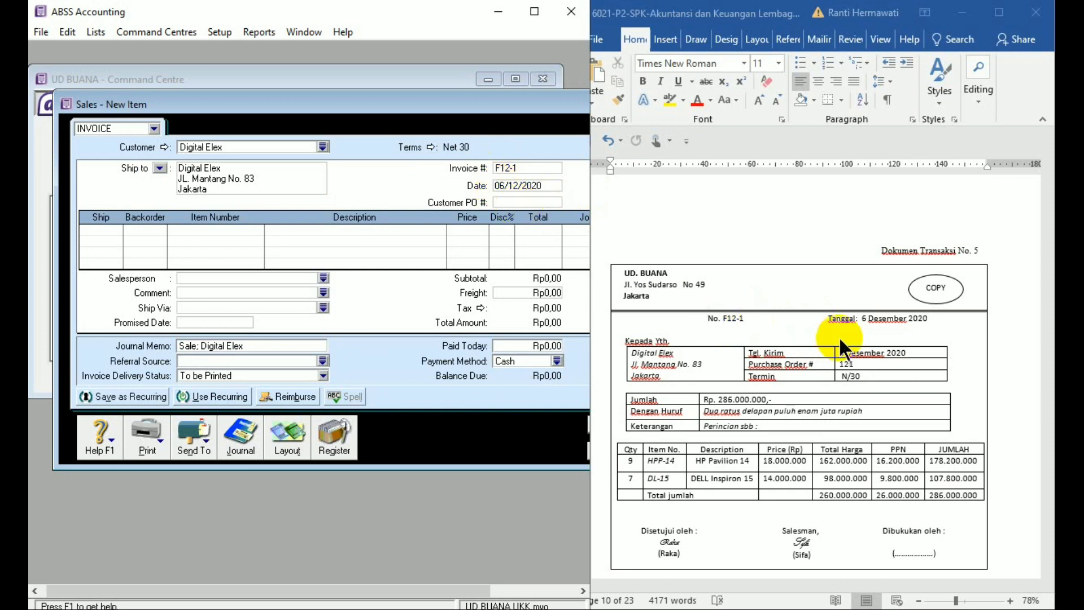
click(511, 202)
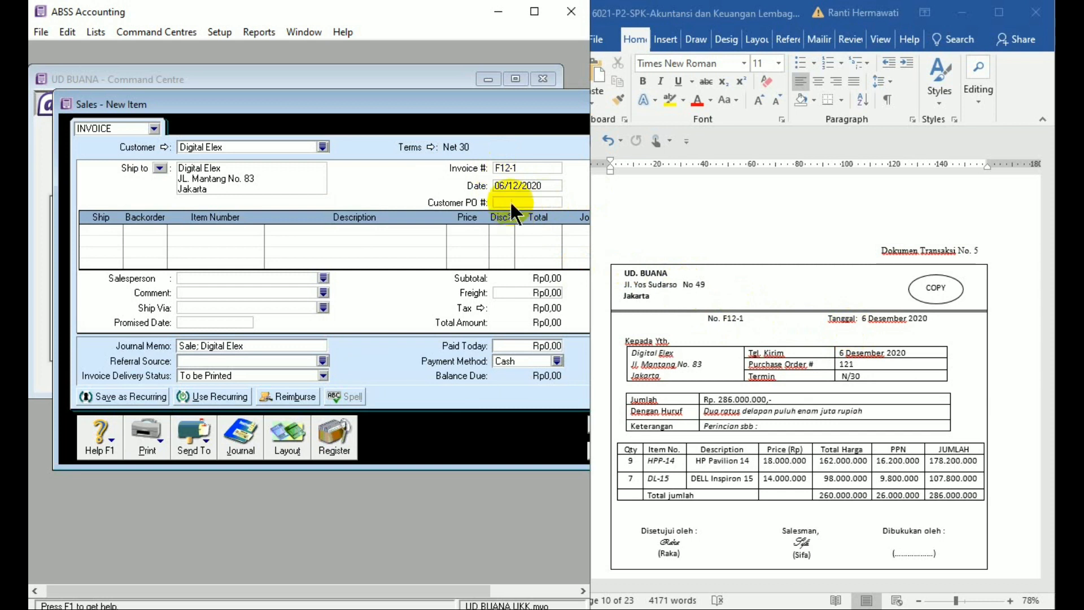
text(121)
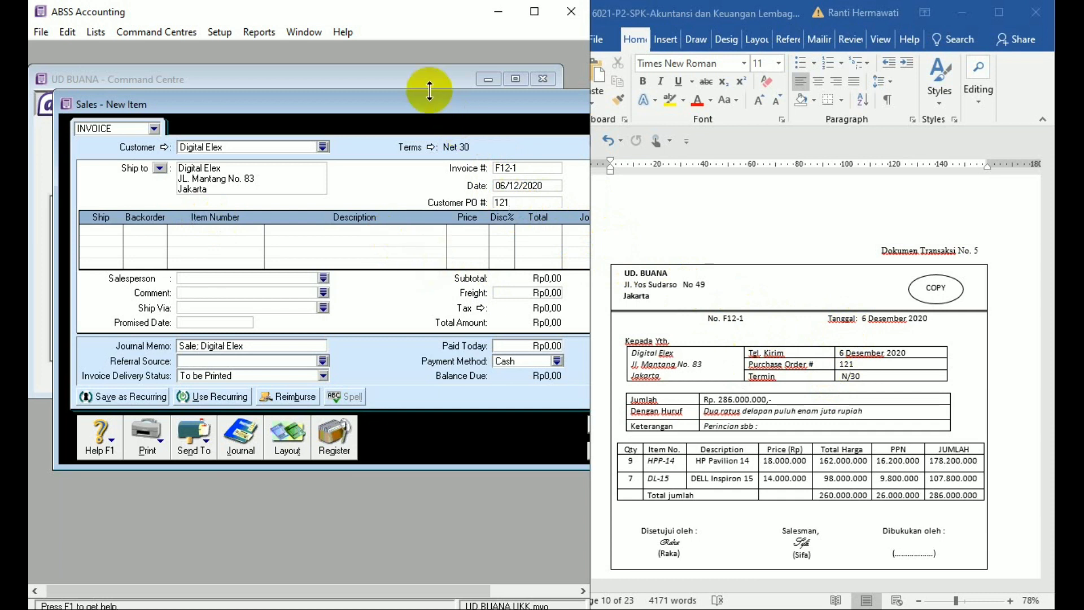
- Reposition the sales invoice window and confirm the Item layout for the invoice
drag(426, 97, 400, 97)
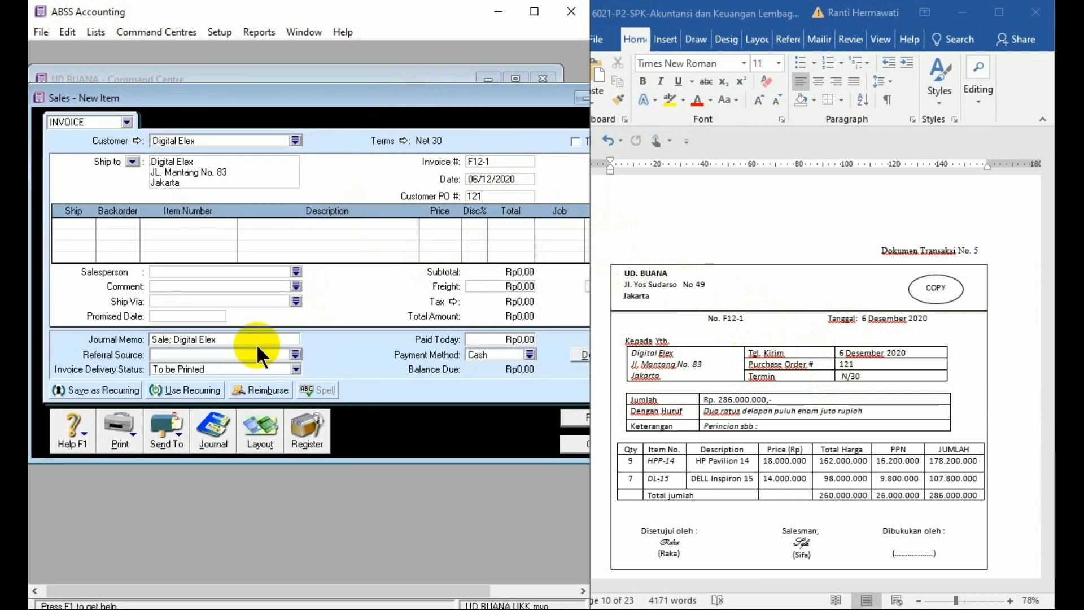
click(261, 430)
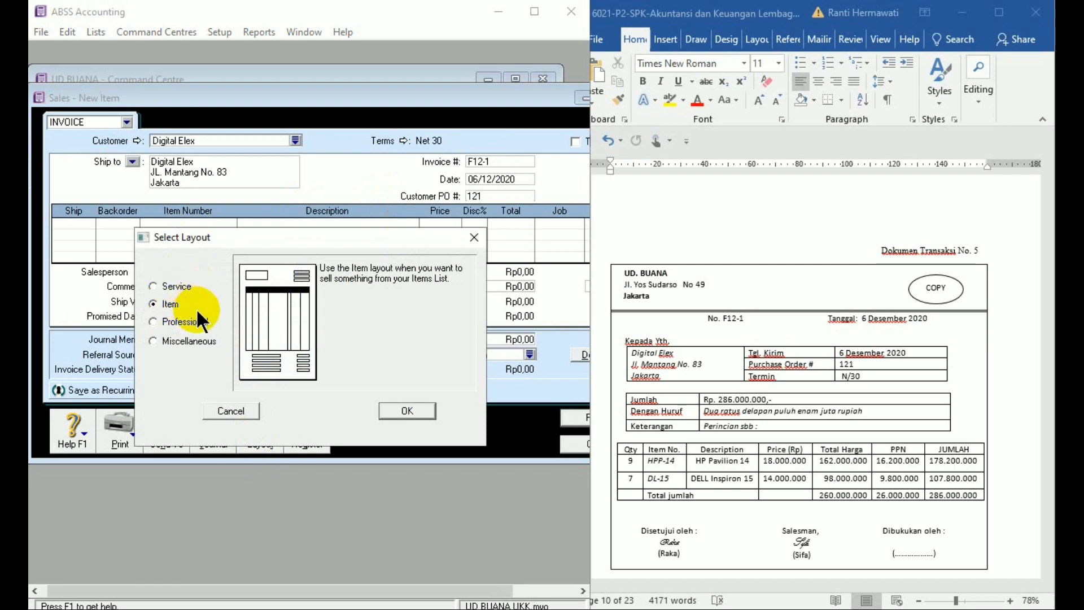
click(407, 410)
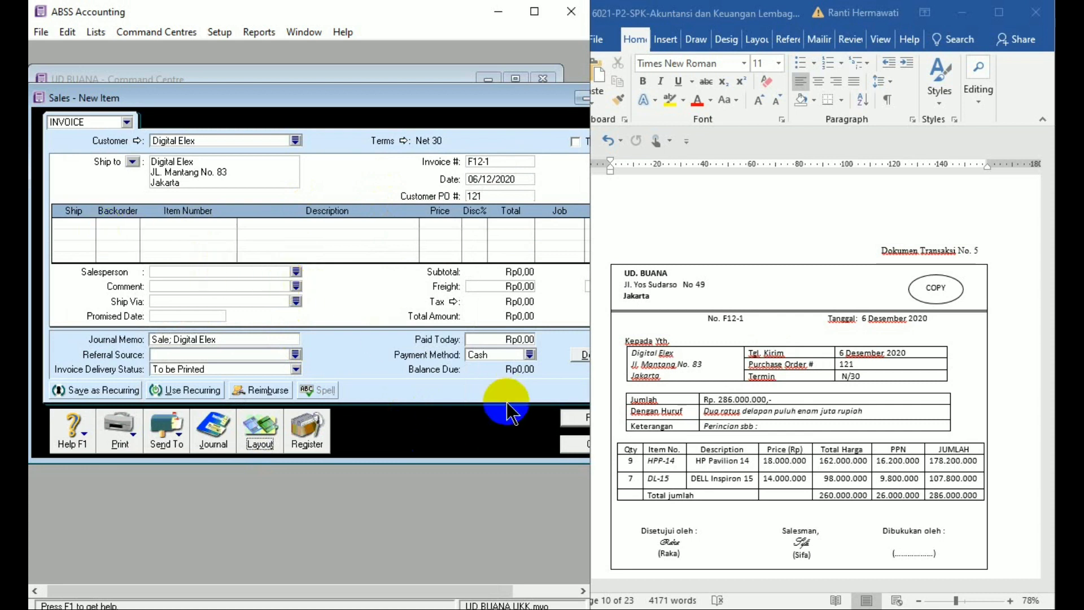
- Add an invoice line shipping 9 units of item HPP-14 at a unit price of Rp18.000.000
click(78, 221)
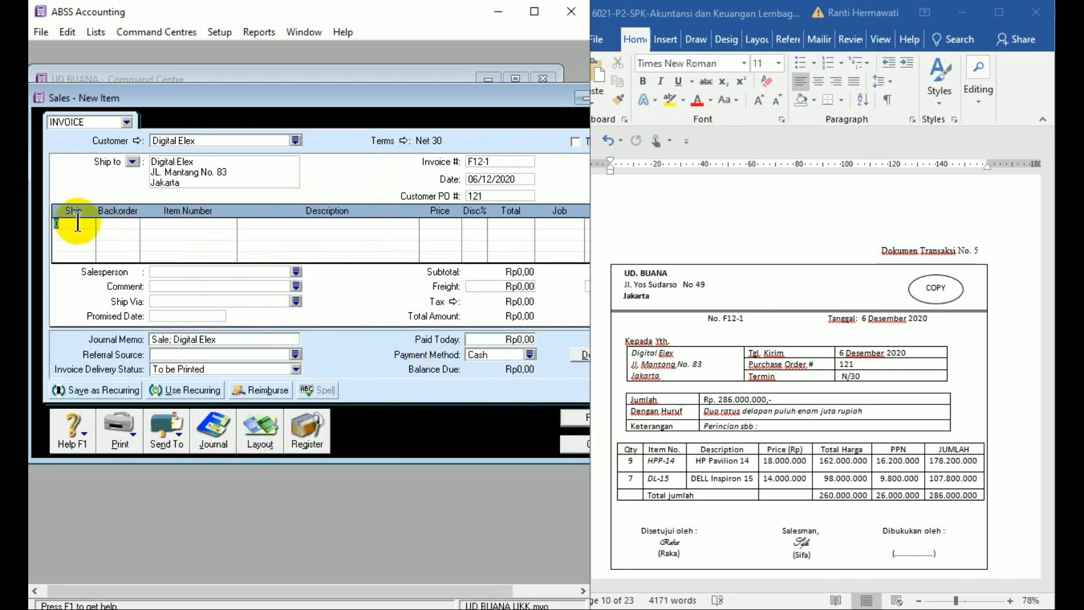
text(9)
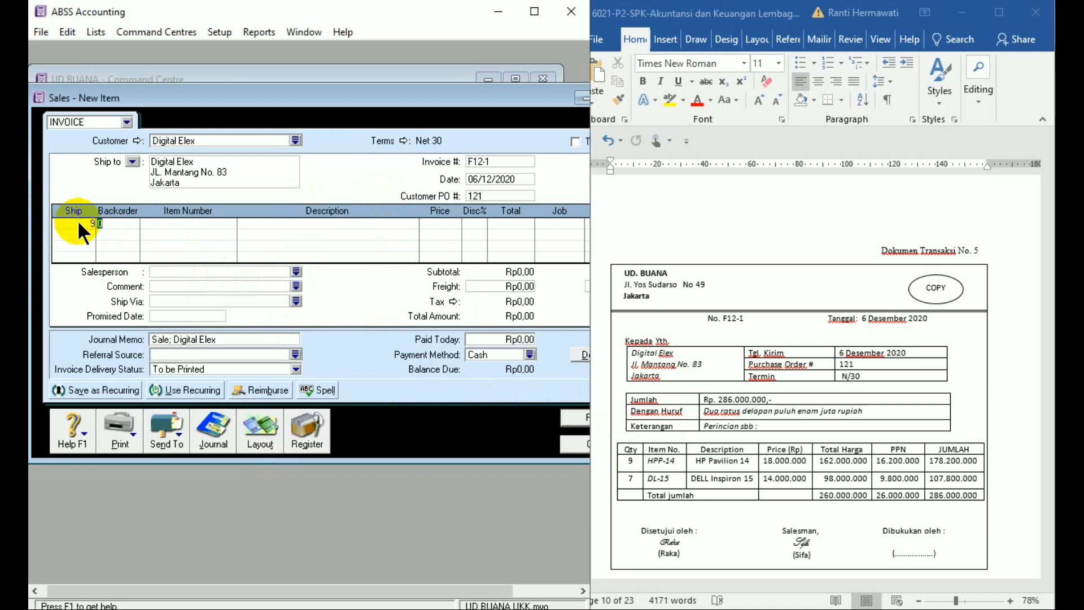
key(Tab)
text(HPP-14)
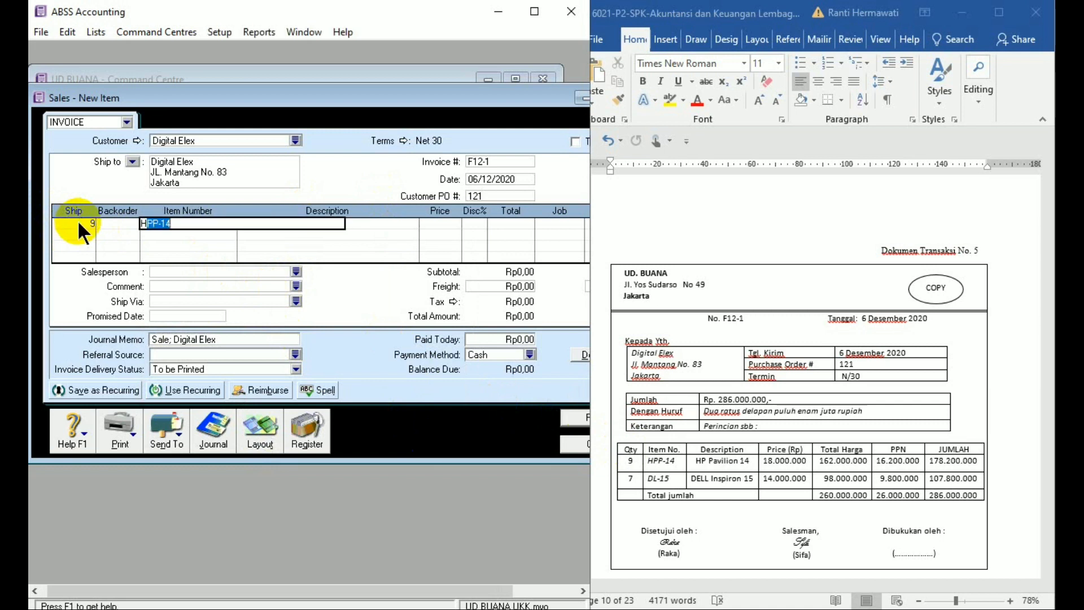
key(Tab)
key(Tab)
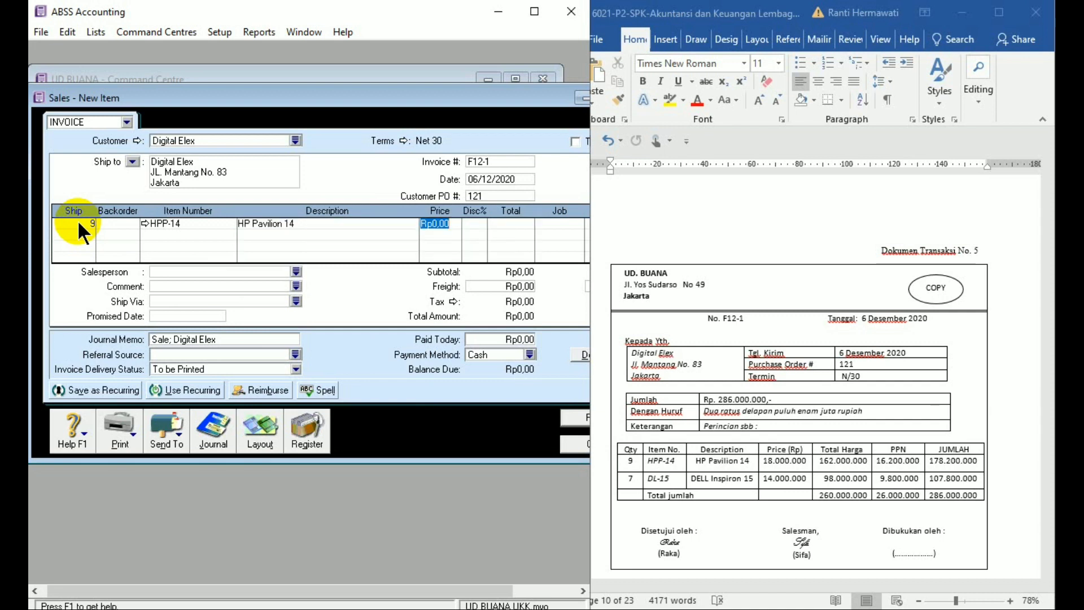
text(18000000)
key(Tab)
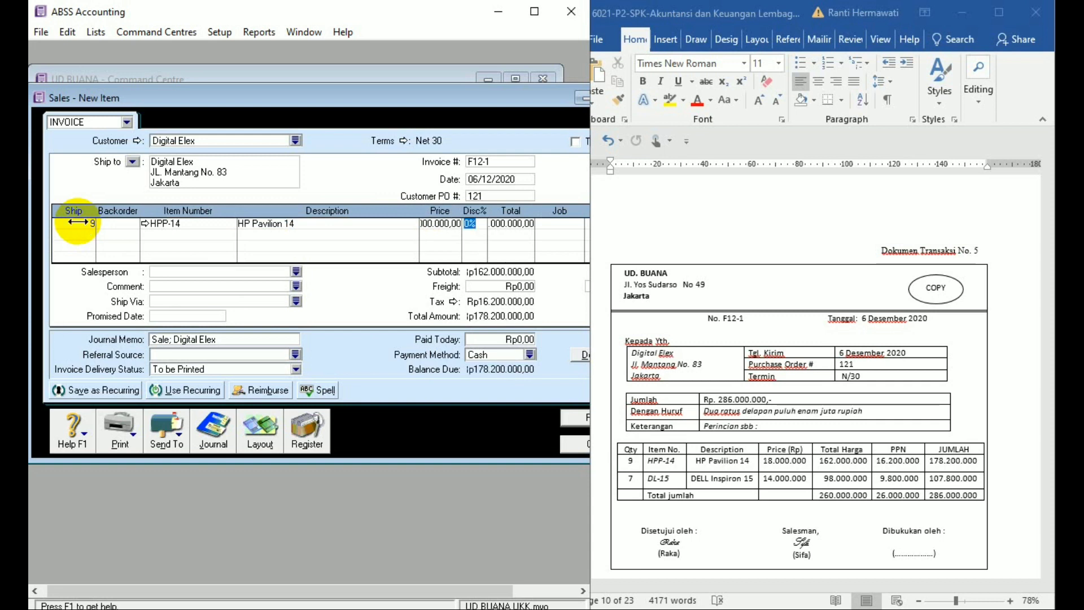
- Add a second invoice line shipping 7 units of item D1-15 at a unit price of Rp14.000.000
click(83, 234)
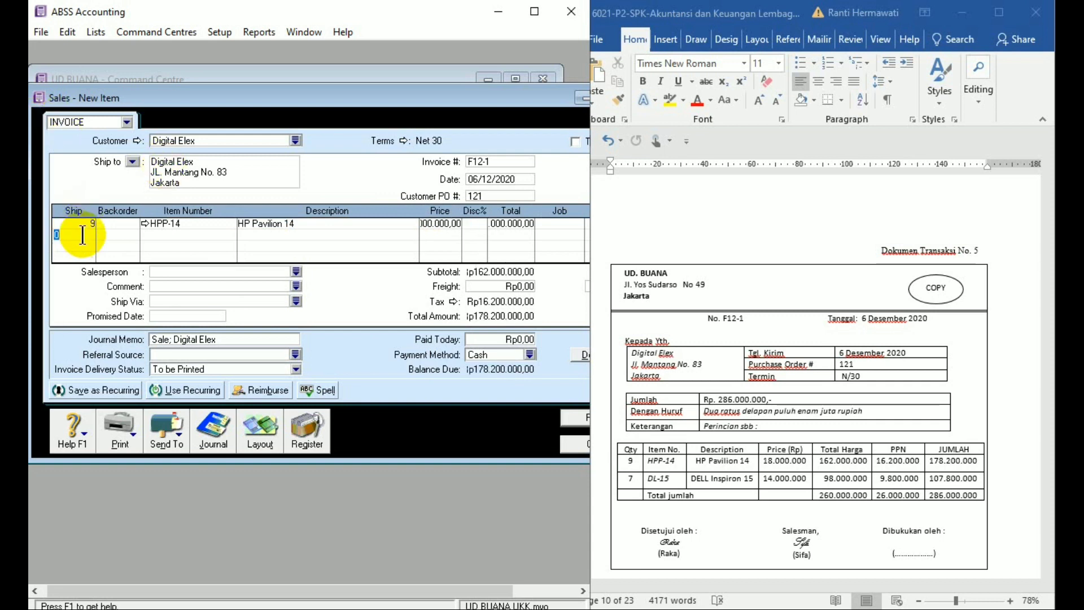
text(7)
key(Tab)
key(Tab)
text(D1-15)
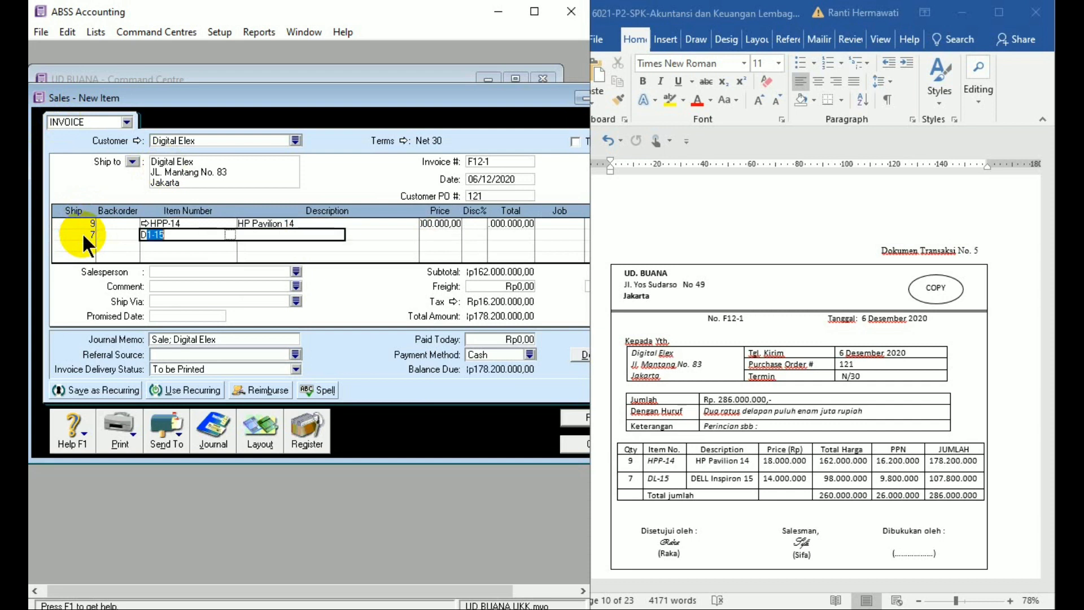
key(Tab)
key(Tab)
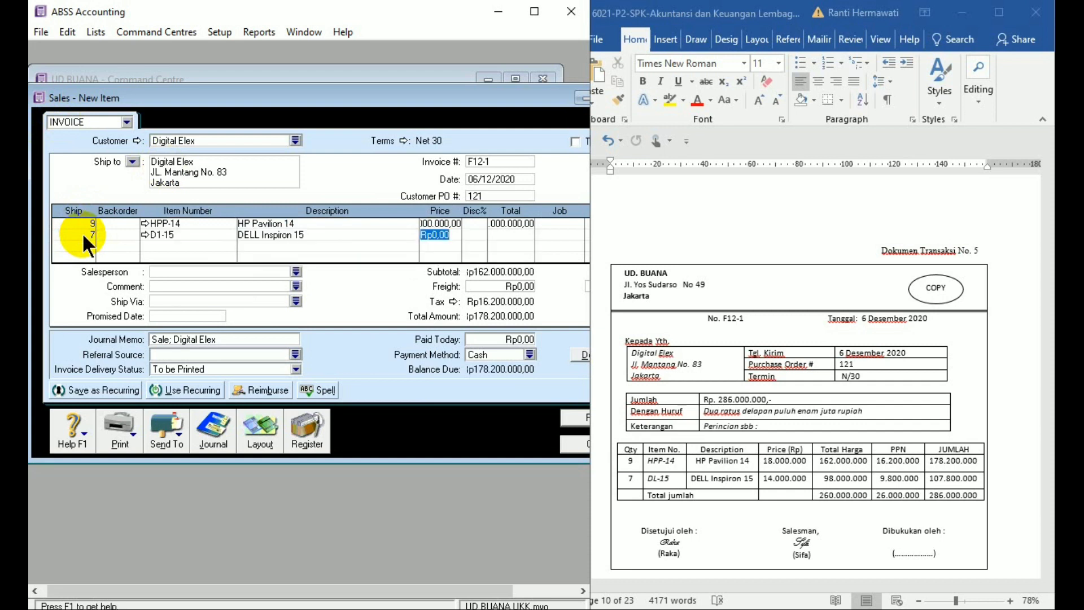
text(14000000)
key(Tab)
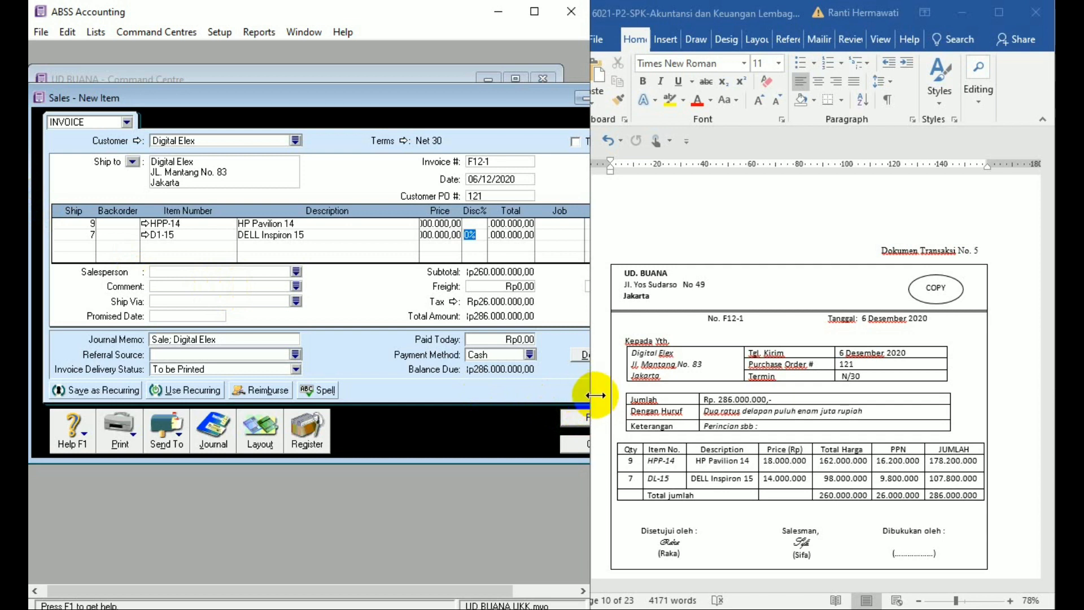
- Record the sales invoice, ignoring all spelling flags for "Inspiron", and close the sales entry window
drag(591, 396, 602, 397)
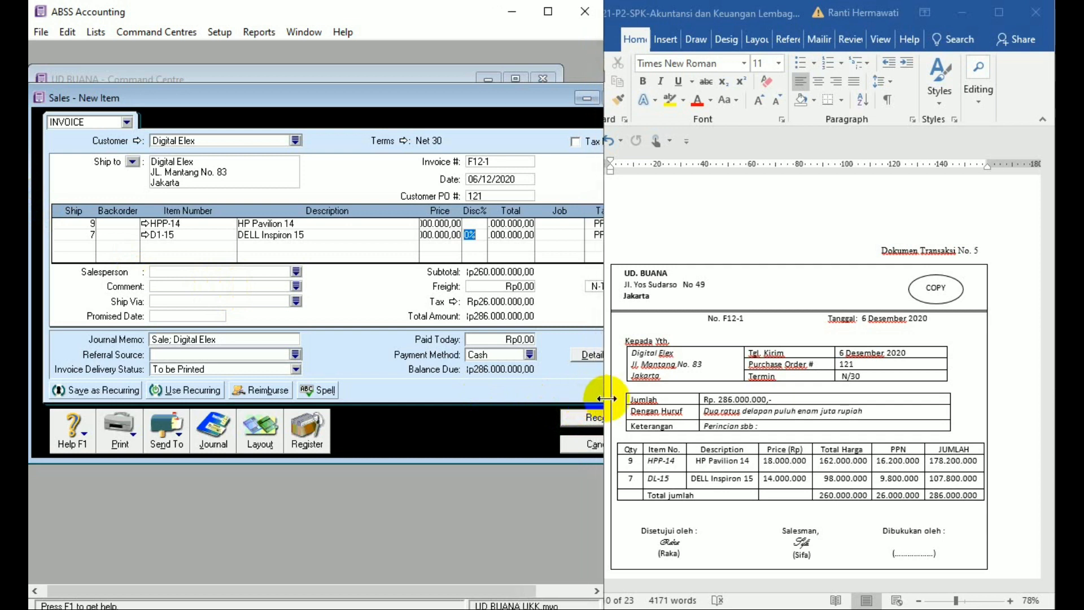
drag(607, 399, 612, 398)
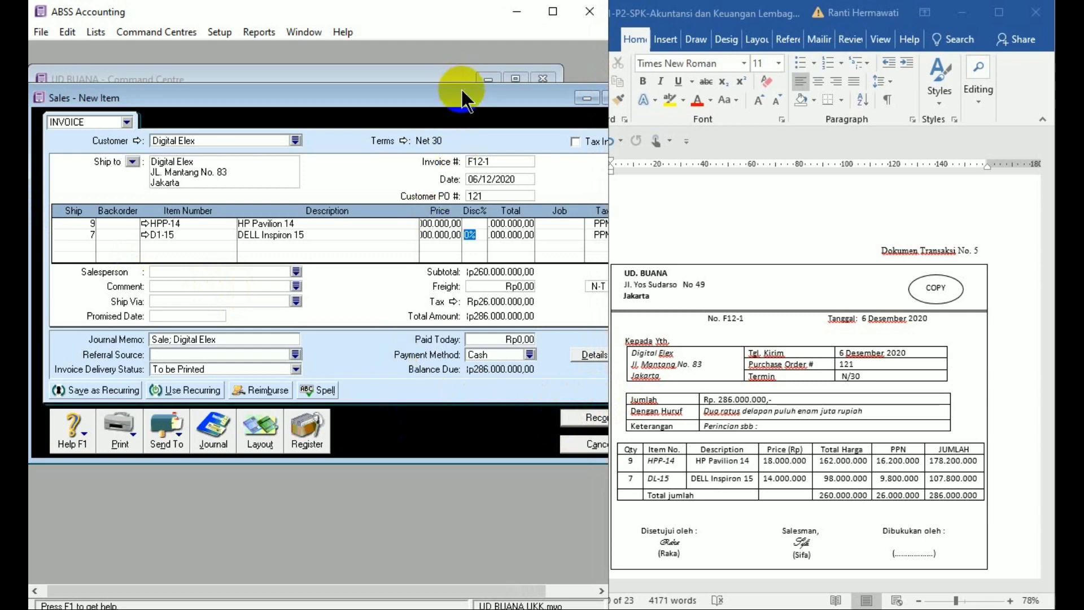
drag(462, 99, 445, 97)
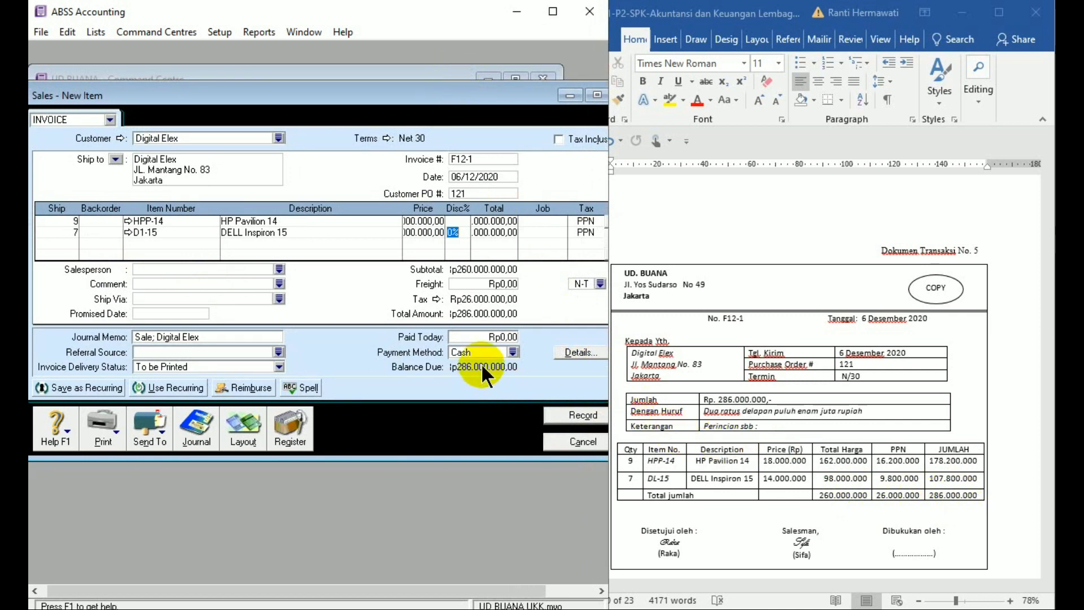
click(563, 418)
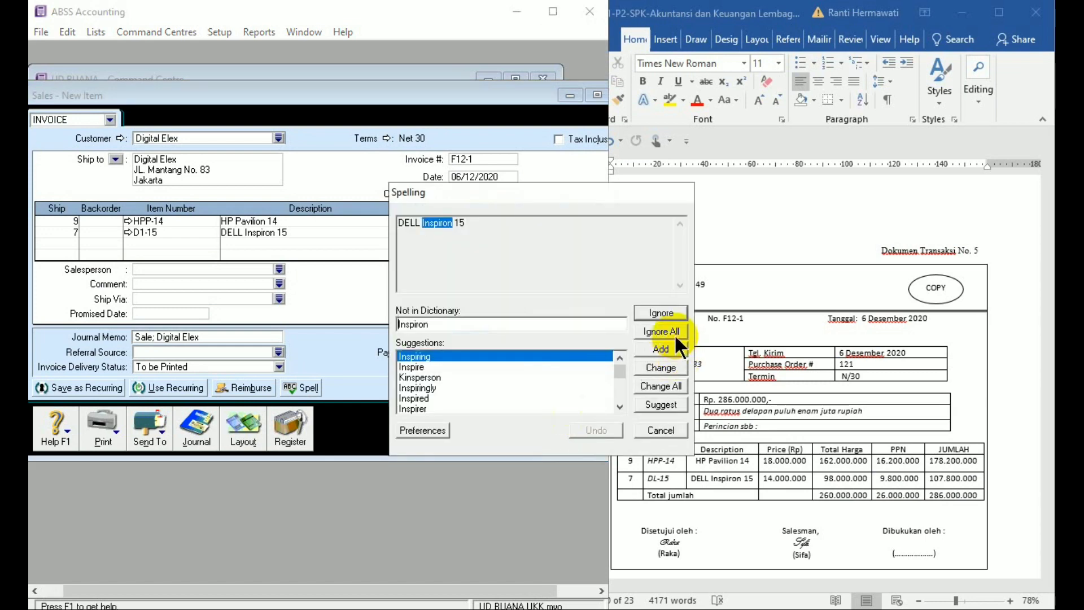
click(673, 327)
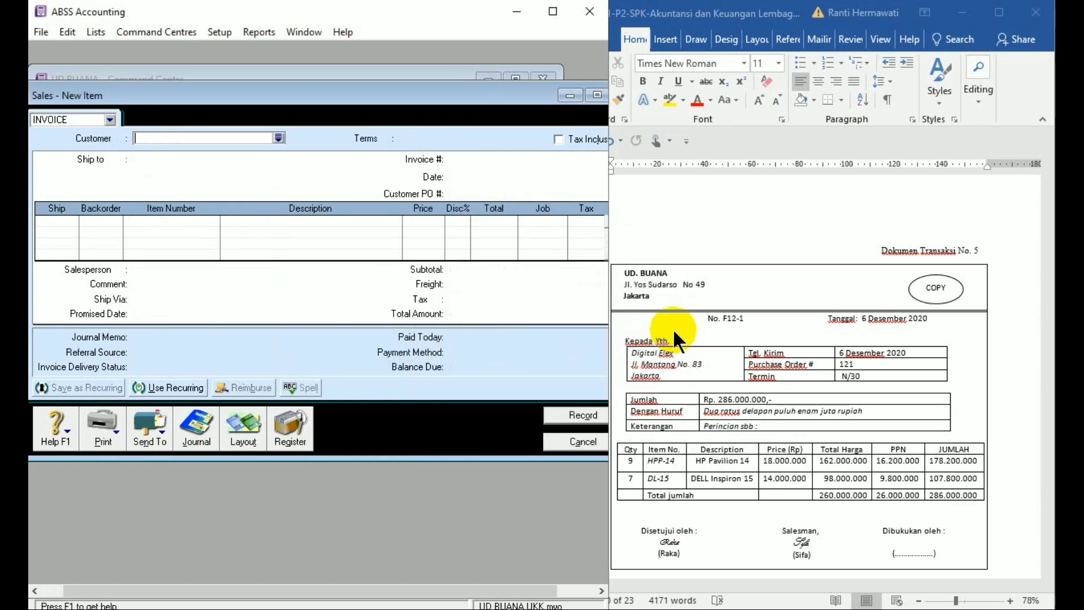
click(579, 438)
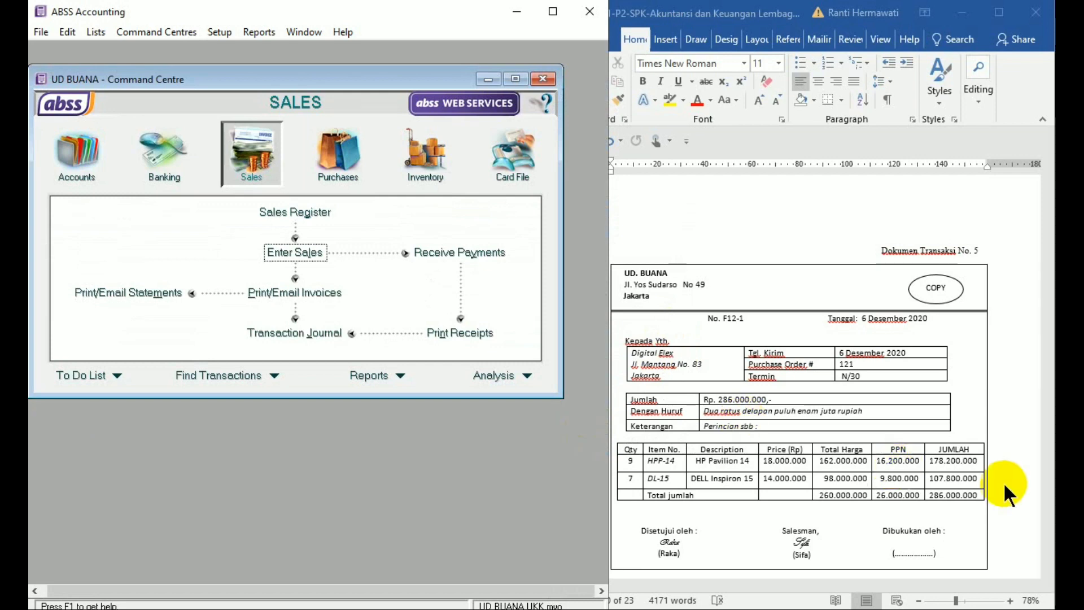
- Bring up transaction document no. 6 in Word and start a bill payment to supplier PT Margonda in ABSS Accounting
click(1015, 495)
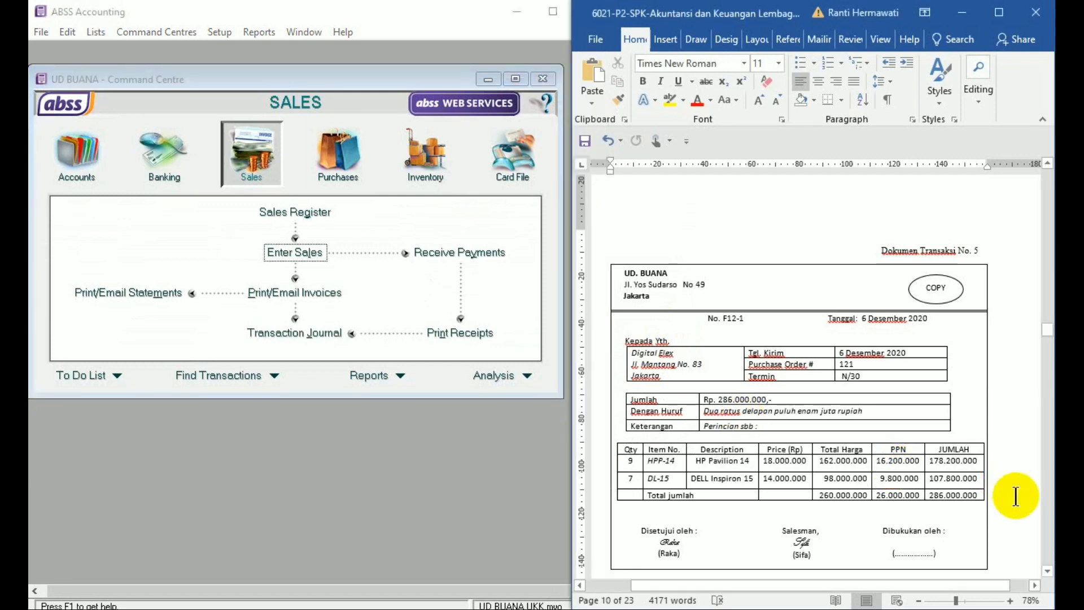
scroll(1015, 495, down, 3)
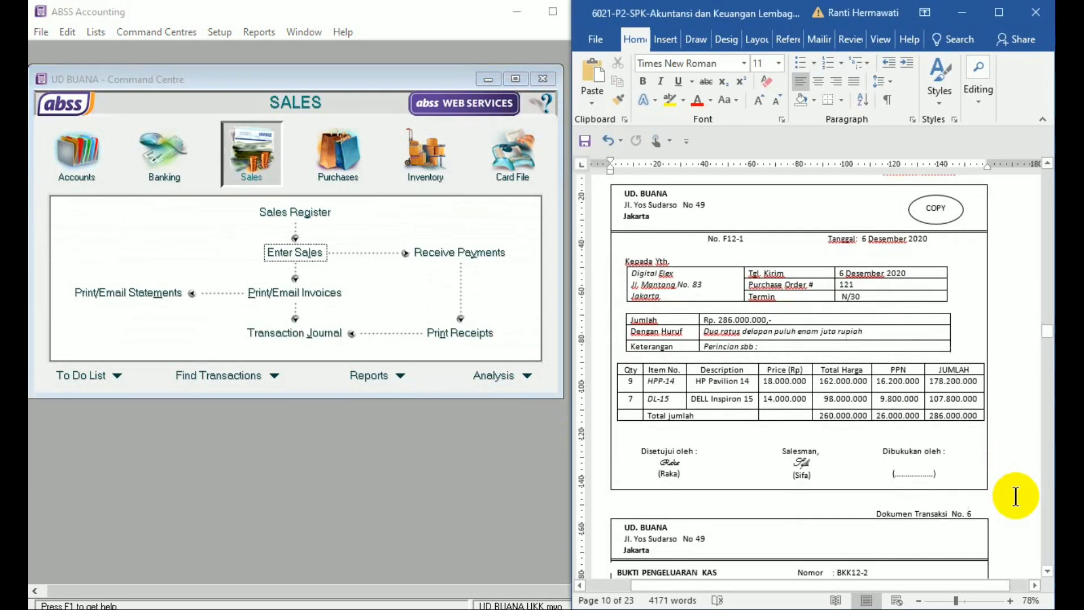
scroll(1015, 494, down, 10)
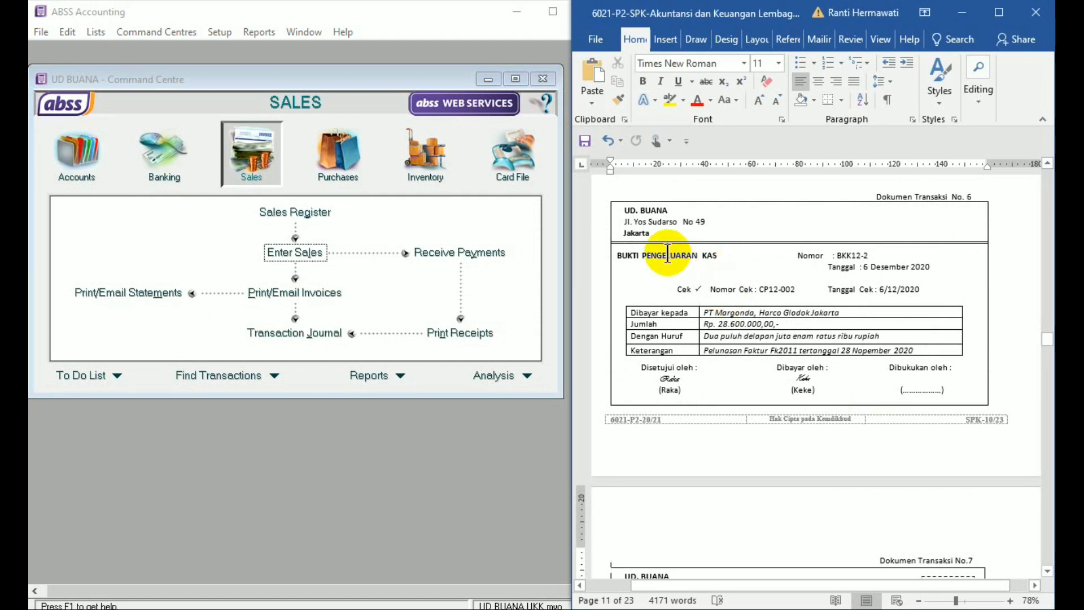
click(354, 156)
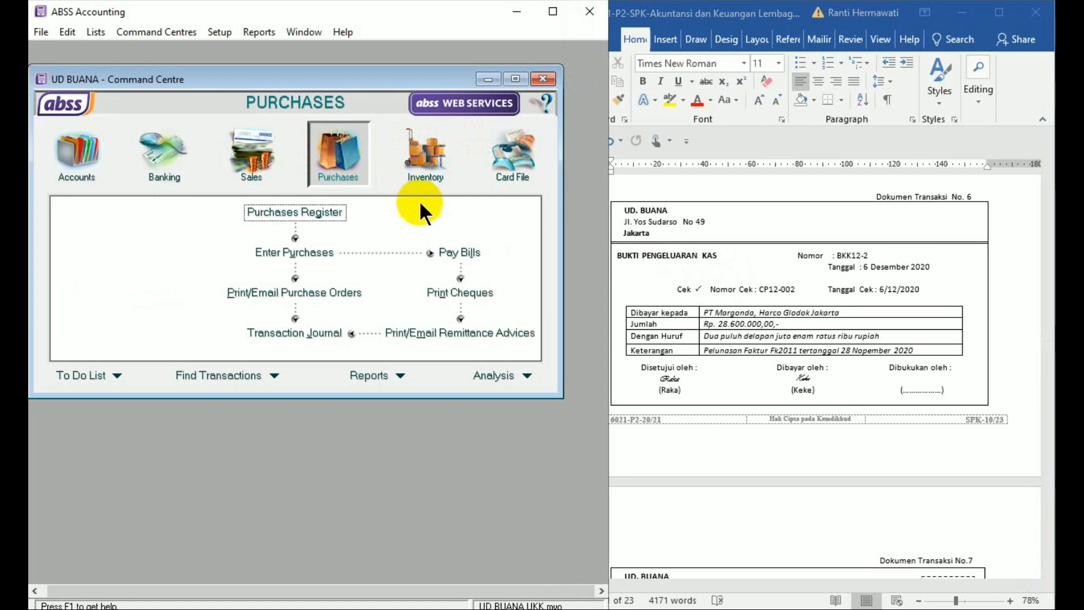
click(468, 255)
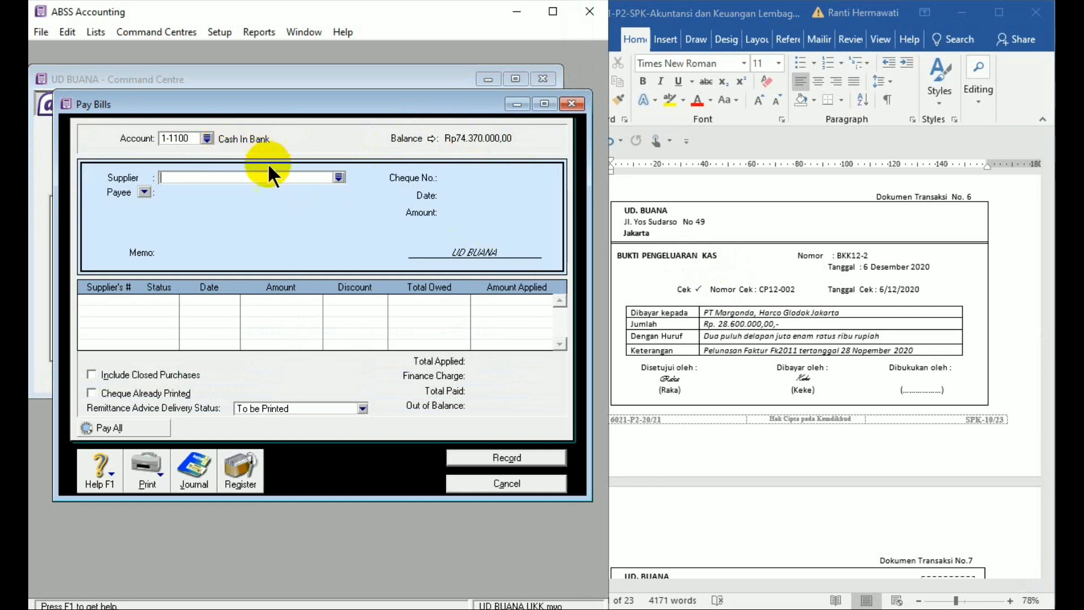
text(PT Margonda)
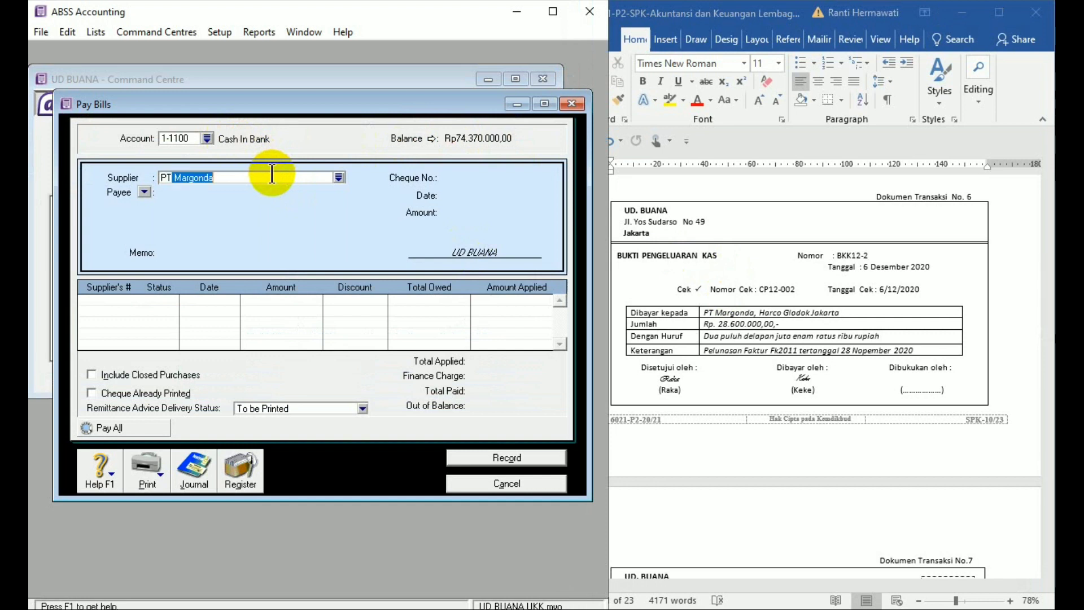
key(Tab)
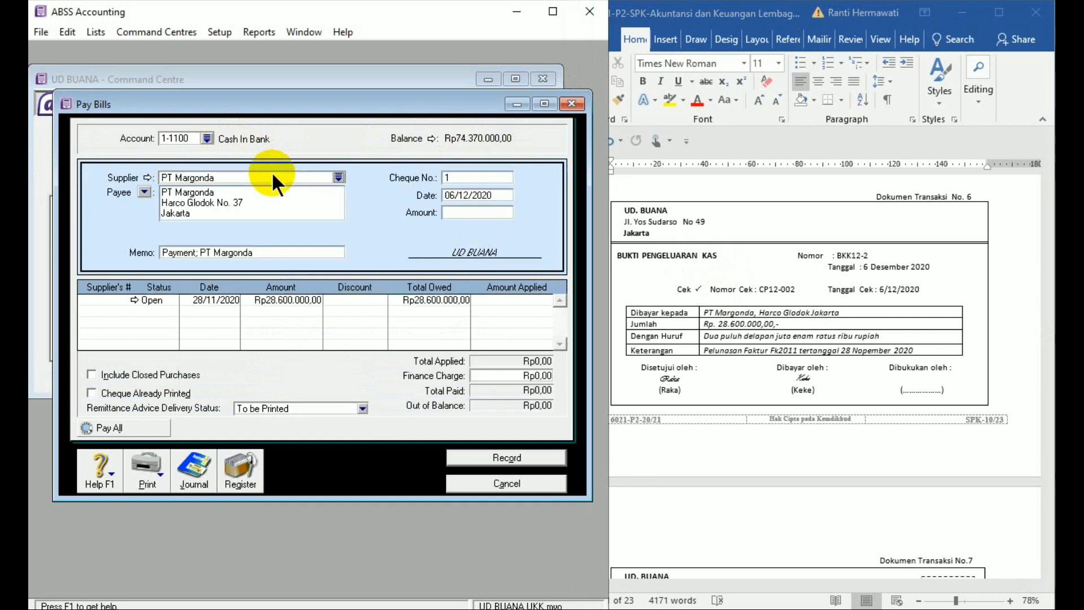
- Set the payment's cheque number to CP12-002 and its amount to Rp28.600.000
click(453, 178)
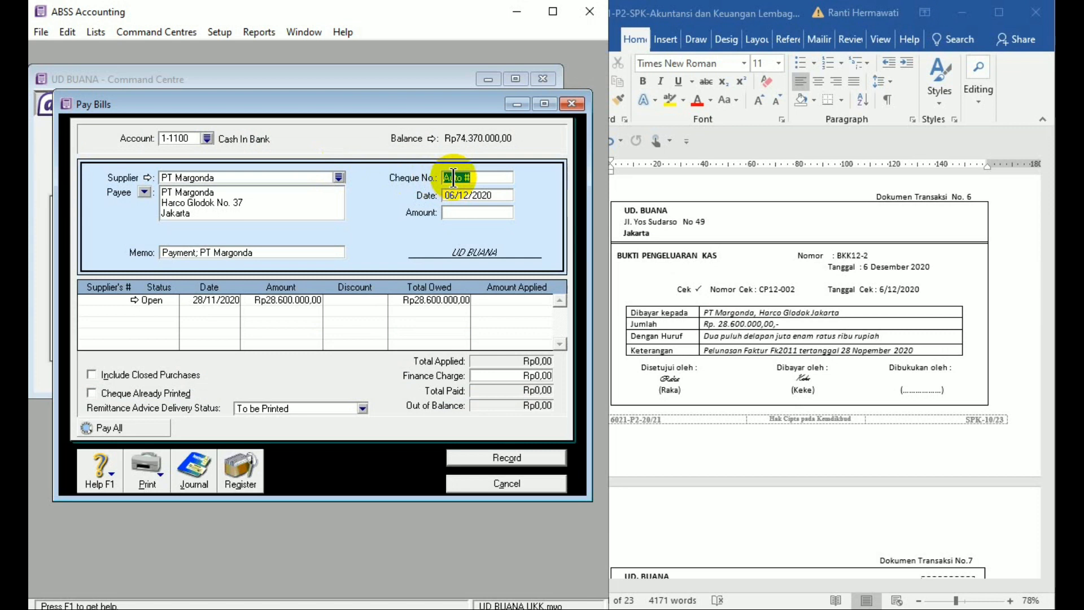
text(CP12-002)
click(457, 195)
click(456, 194)
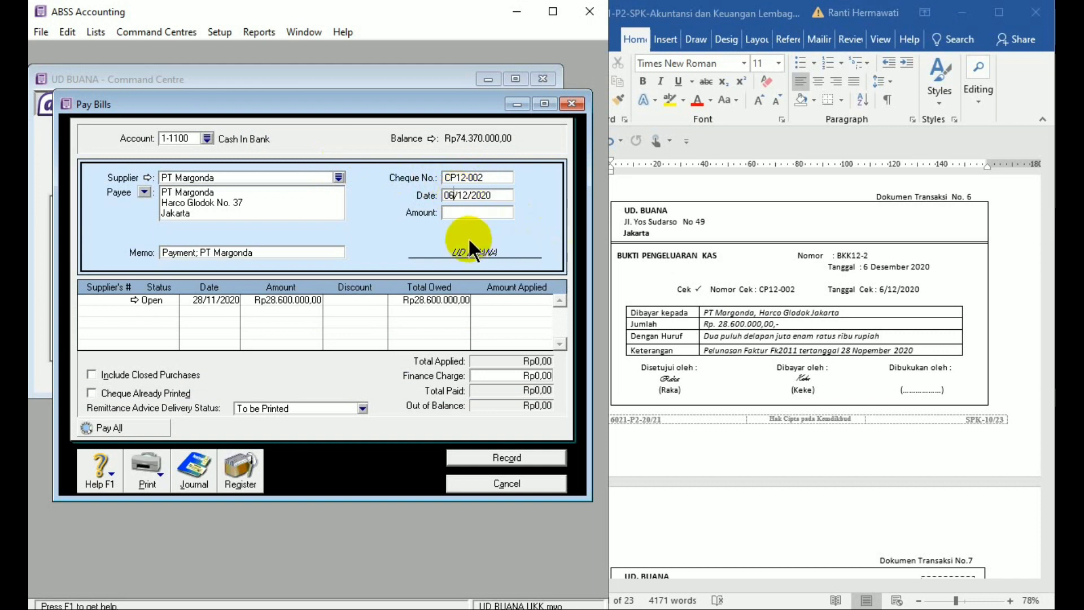
click(457, 212)
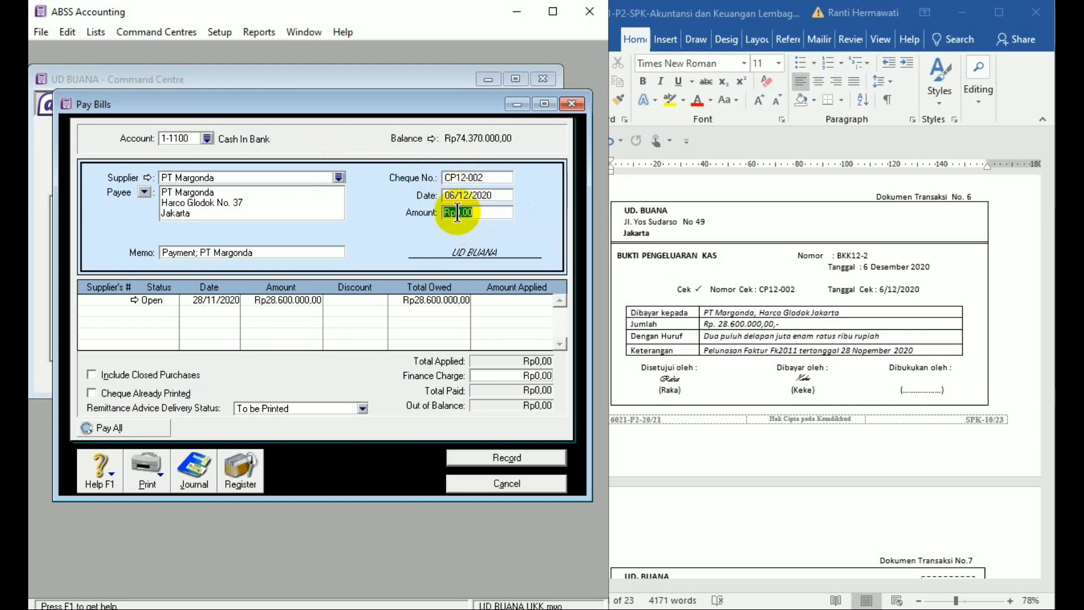
text(28.60)
text(0.000)
key(Tab)
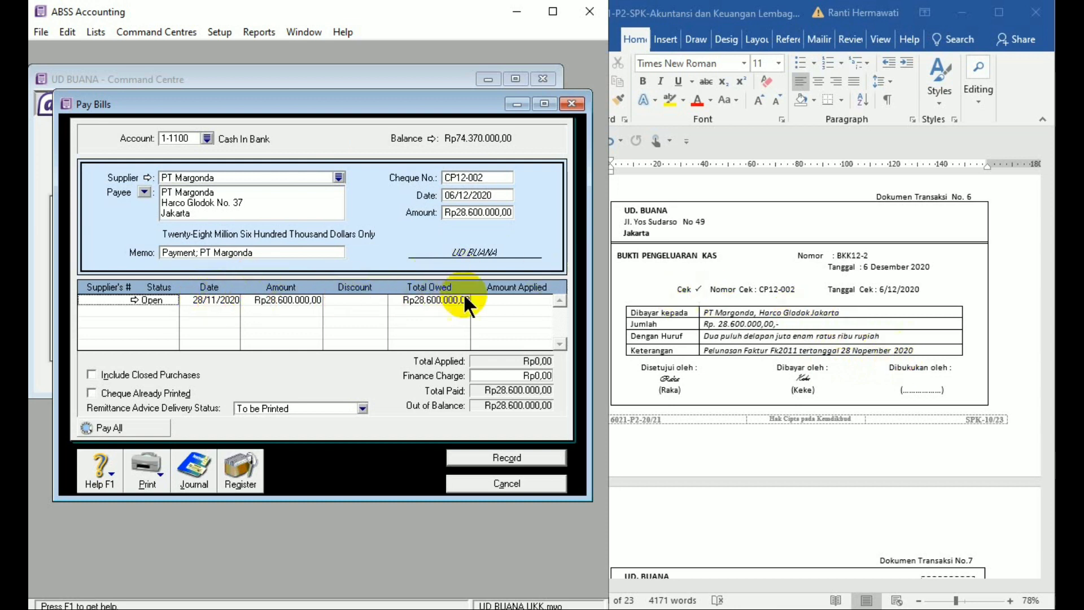
- Apply Rp28.600.000 to the open bill of 28/11/2020, record the payment and close the bill payment window
click(506, 300)
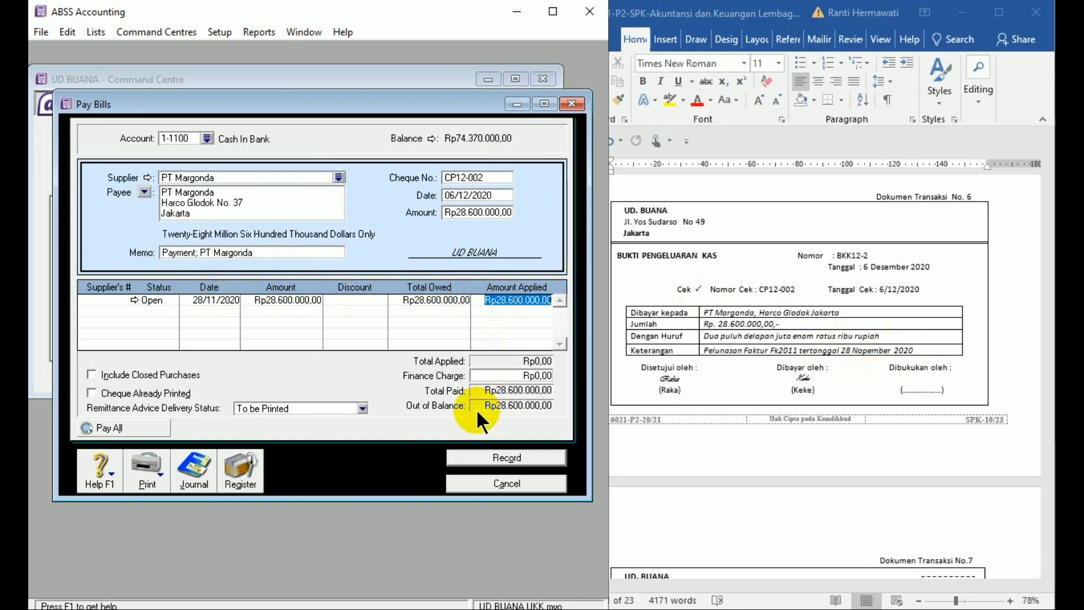
click(505, 458)
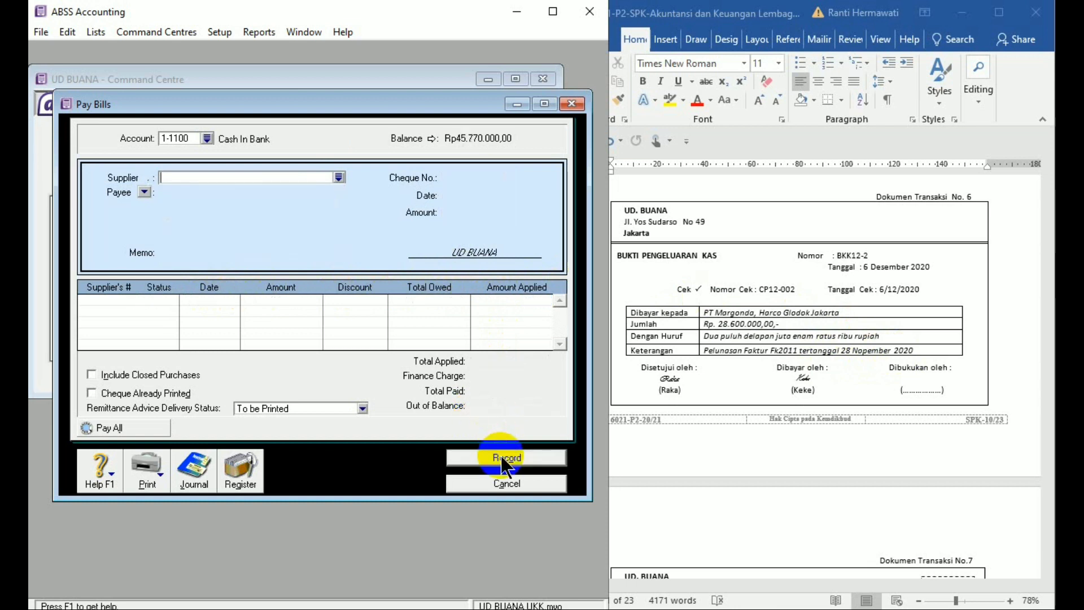
click(528, 486)
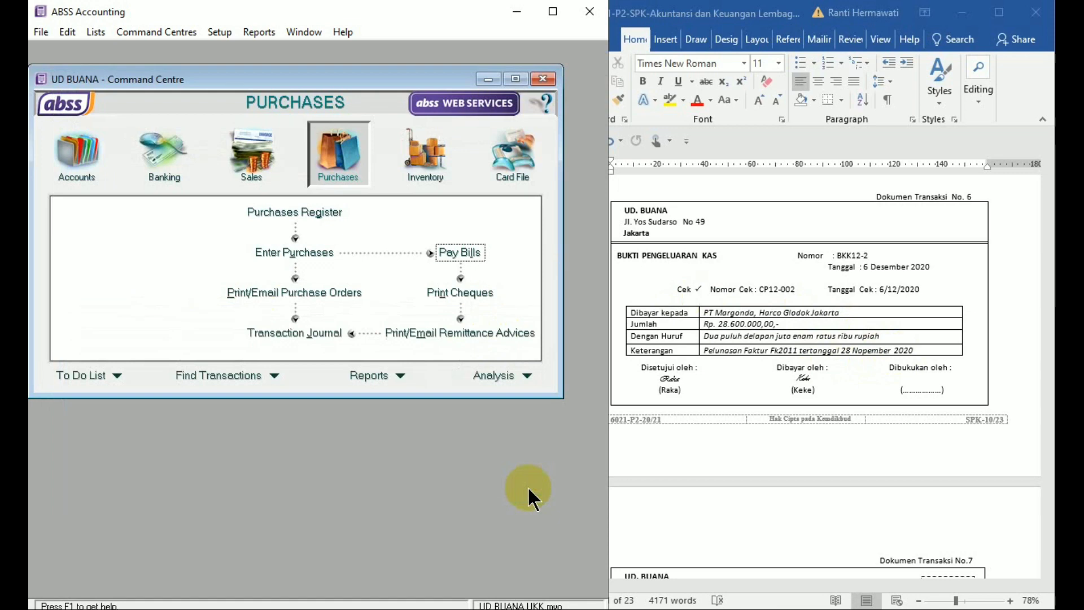
- Bring up transaction document no. 7 in Word and start a new sales entry for customer Digital Elex in ABSS Accounting
click(955, 478)
scroll(956, 478, down, 2)
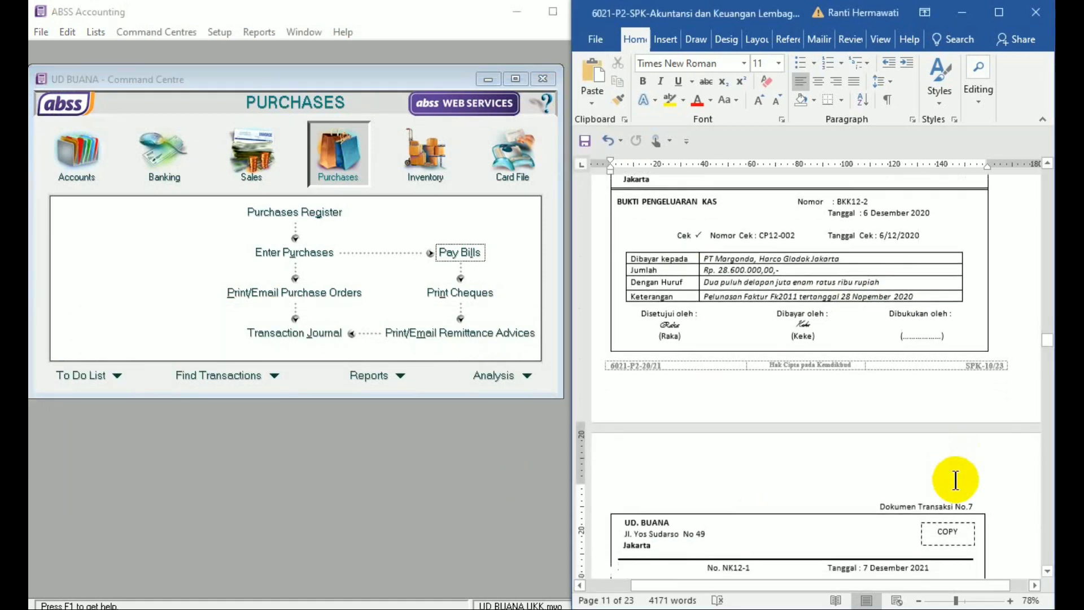
scroll(956, 480, down, 6)
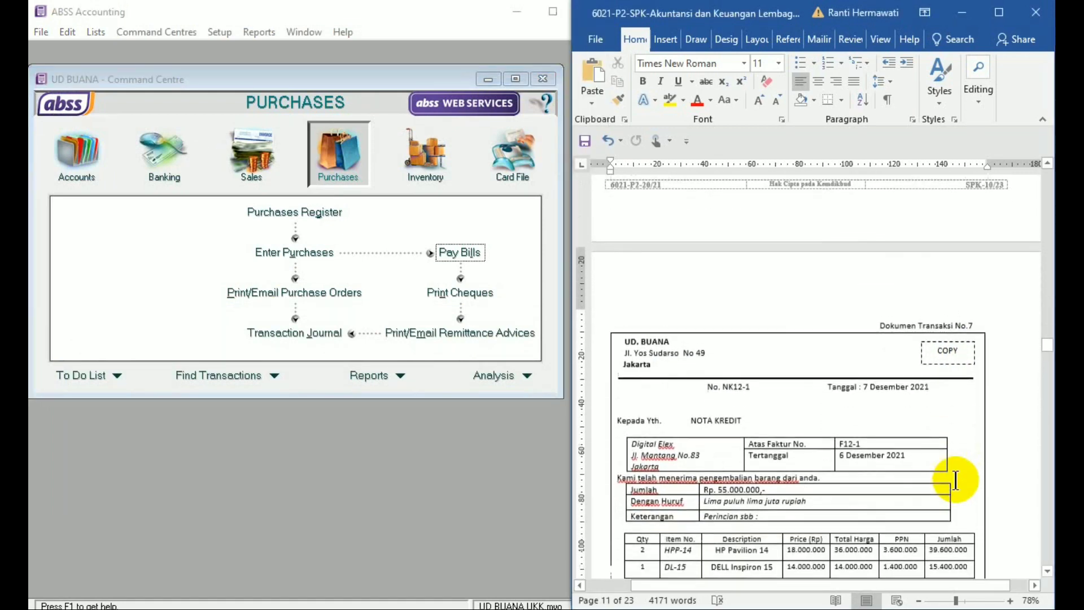
scroll(956, 480, down, 3)
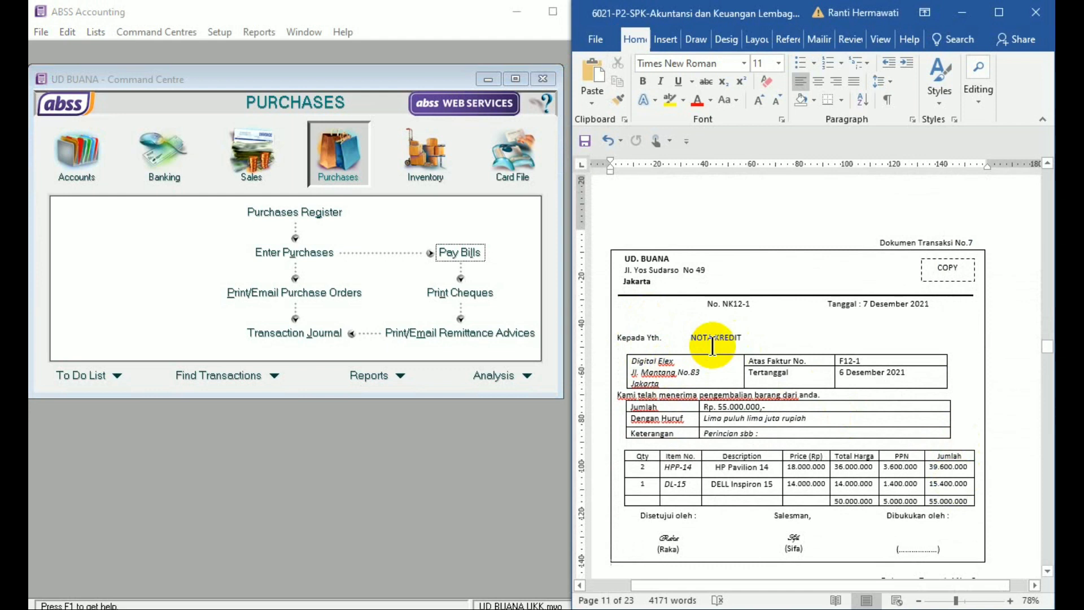
click(261, 174)
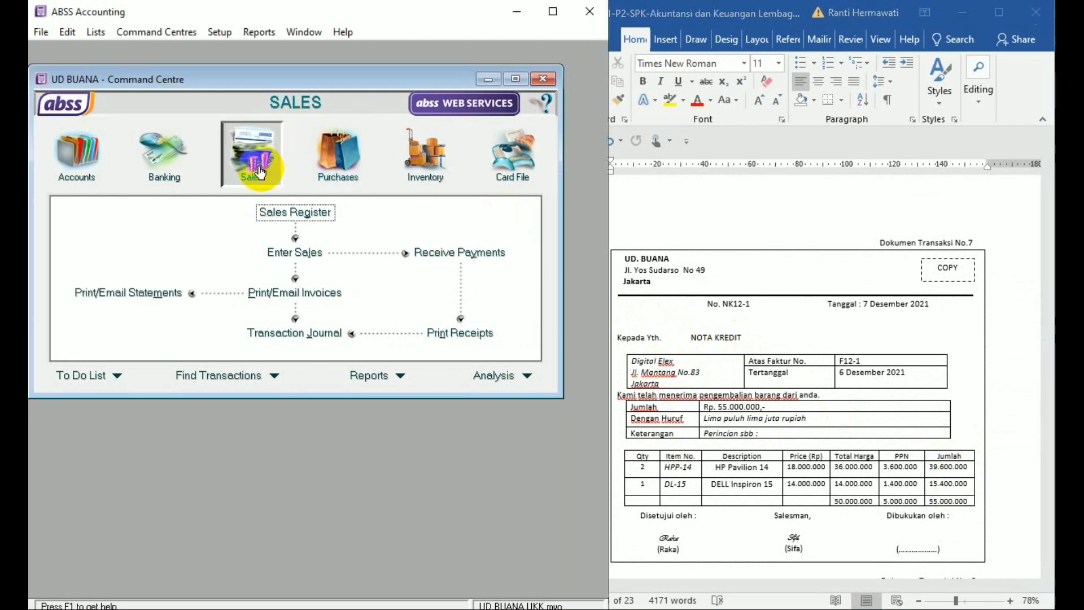
click(295, 251)
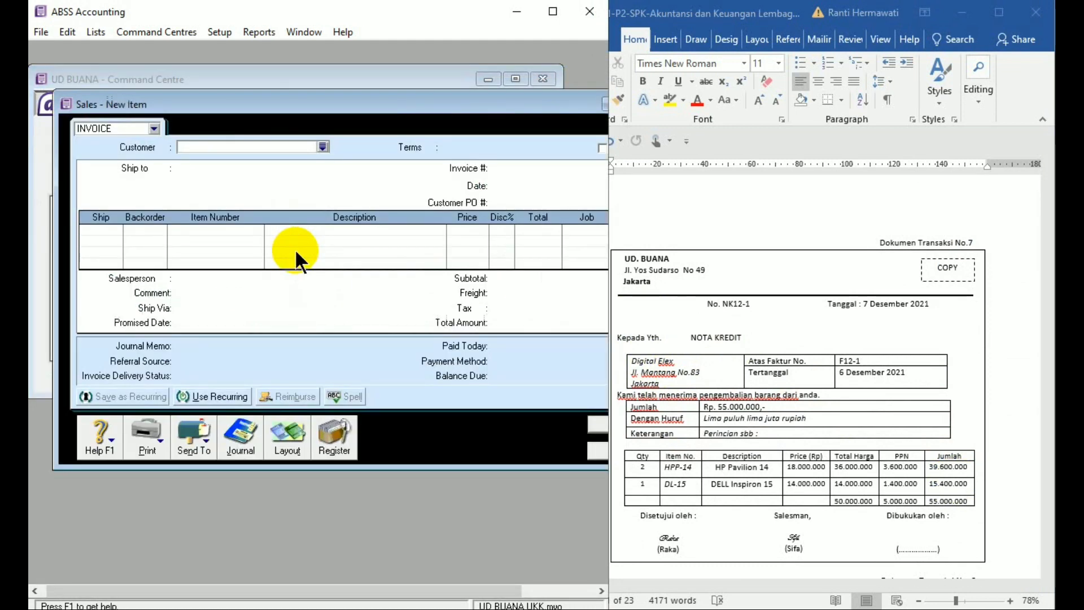
click(242, 142)
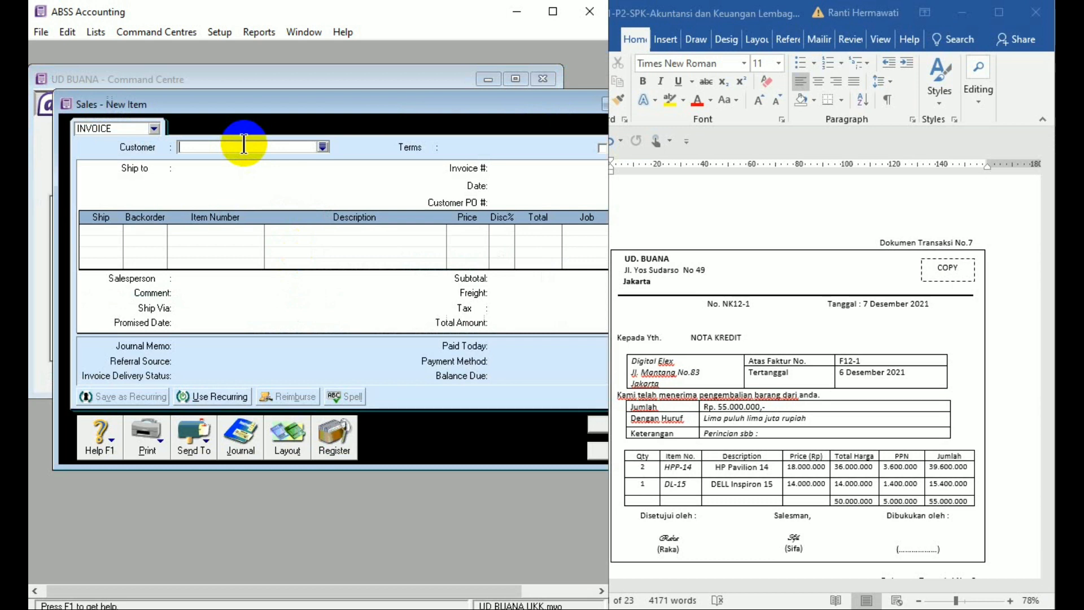
text(Digital Elex)
key(Tab)
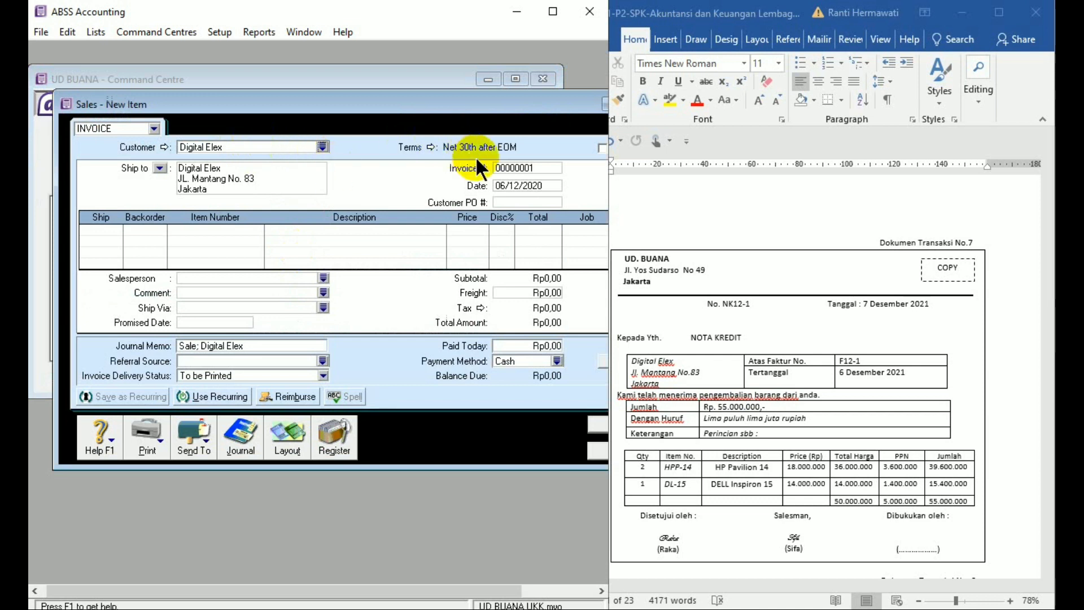
- Set the sales entry's invoice number to NK12-1 and its date to 07/12/2020
click(508, 167)
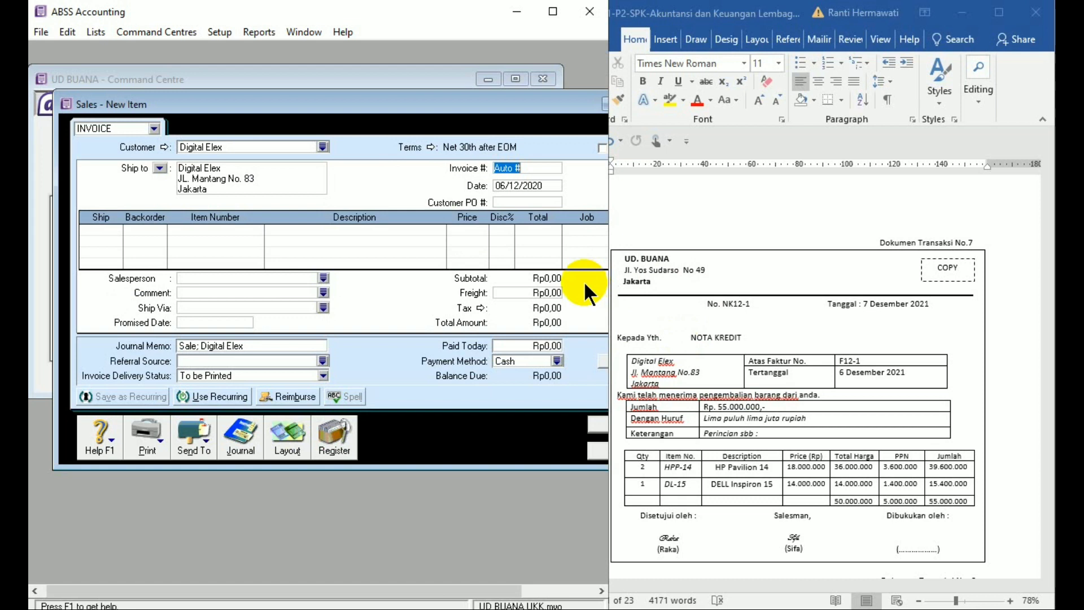
text(NK12-1)
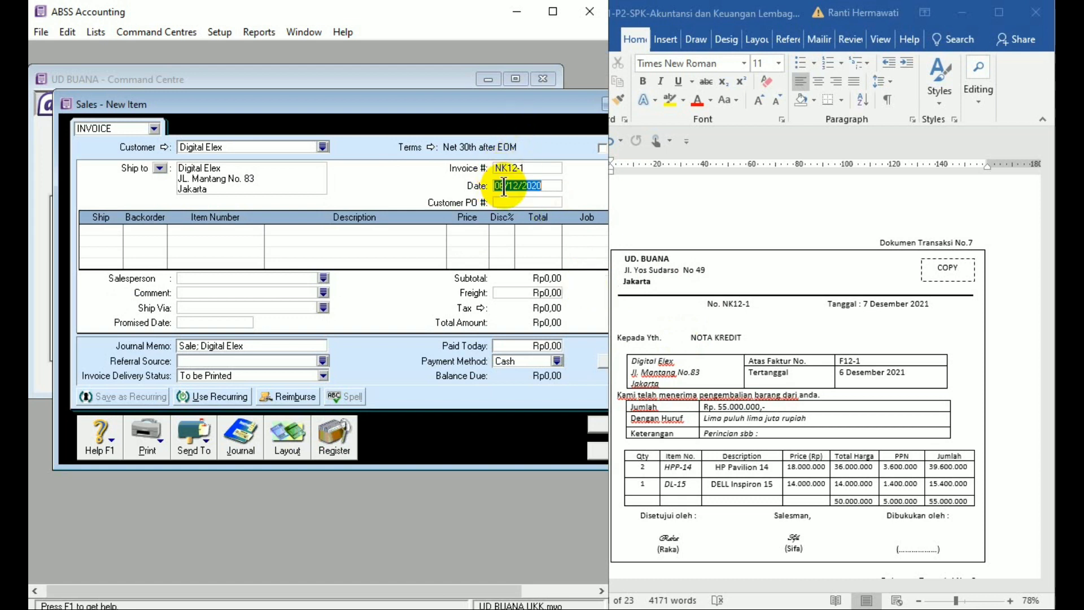
key(Tab)
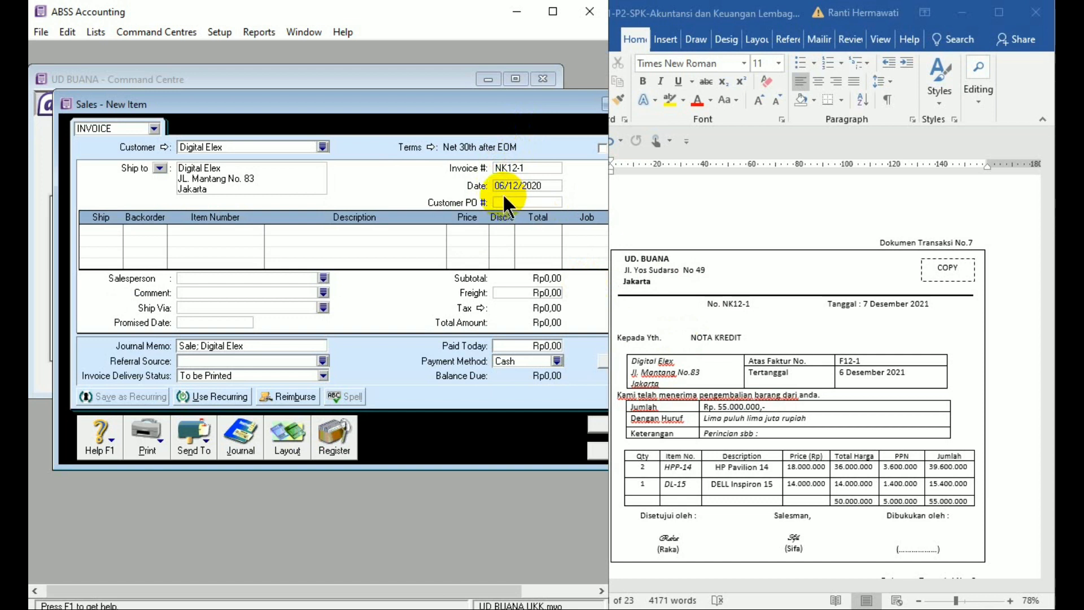
key(BackSpace)
text(7)
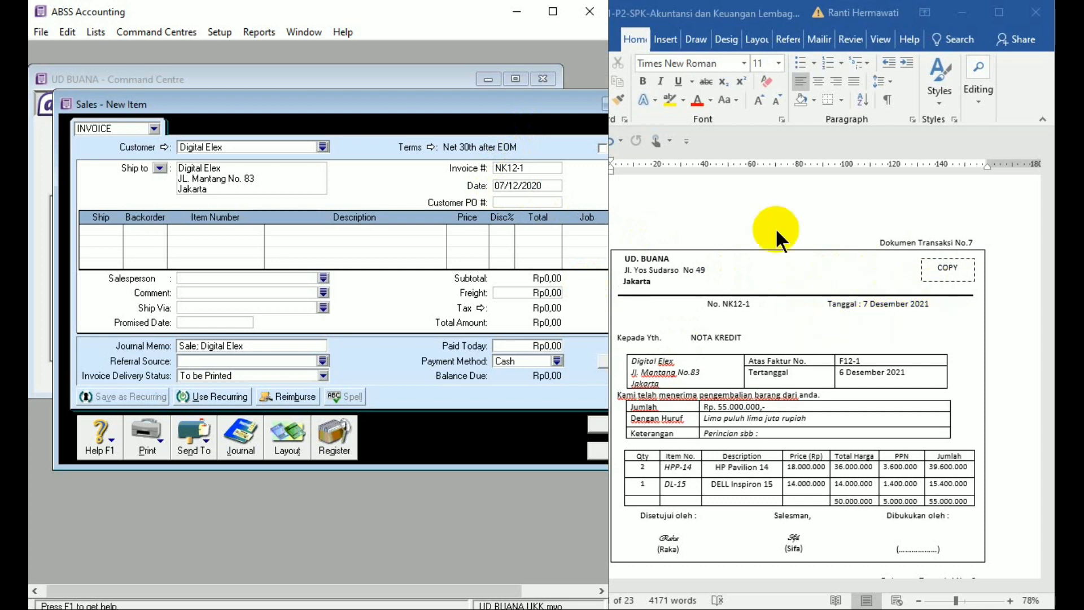
- Fill the first line of the sales entry with ship quantity -2, item HPP-14 and price 18000000
click(510, 201)
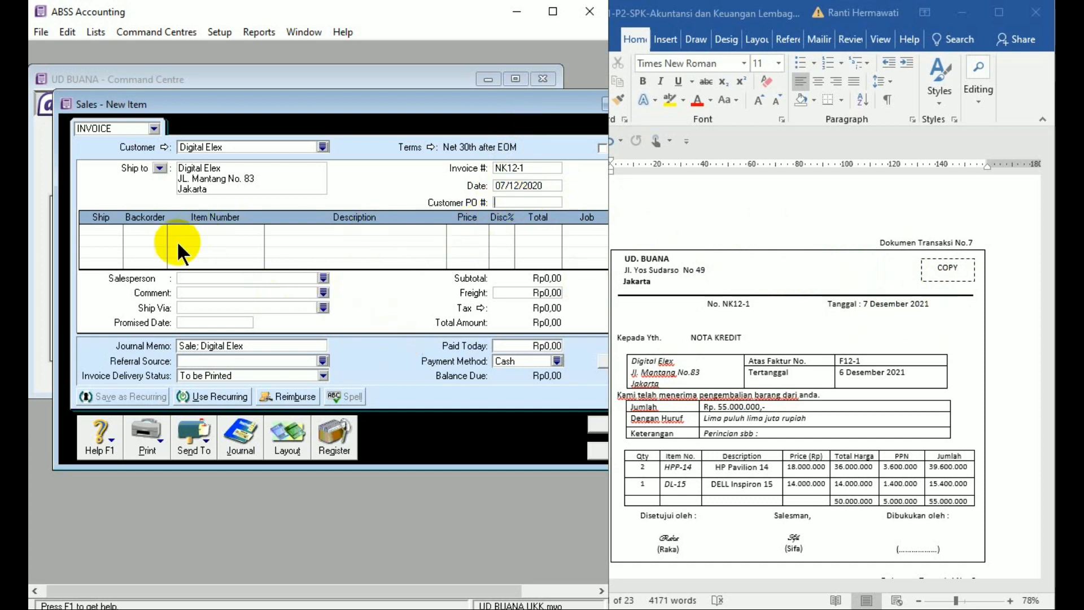
click(113, 229)
text(-)
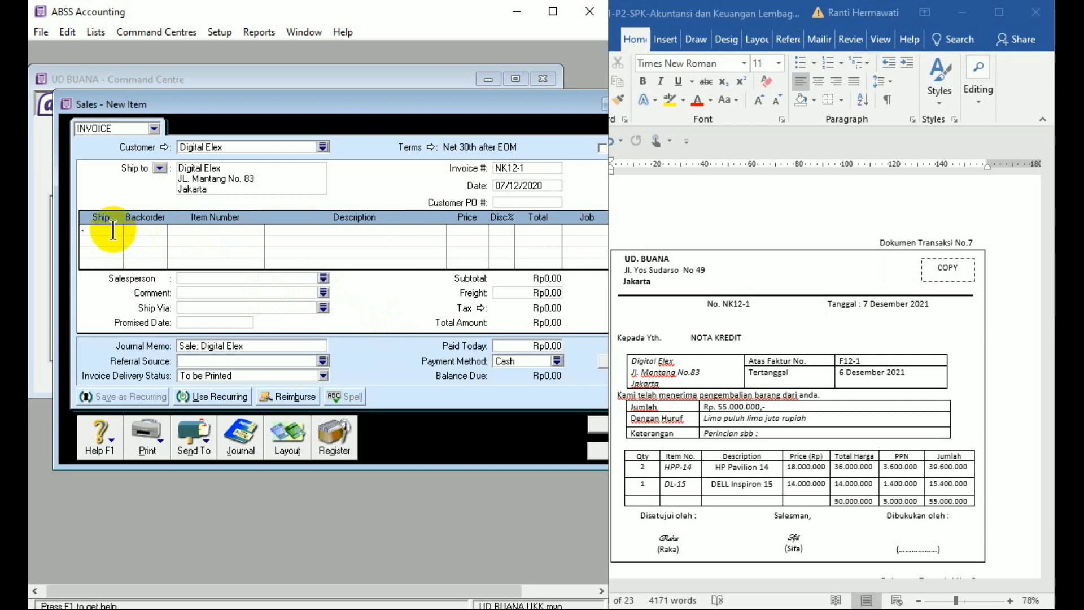
text(2)
key(Tab)
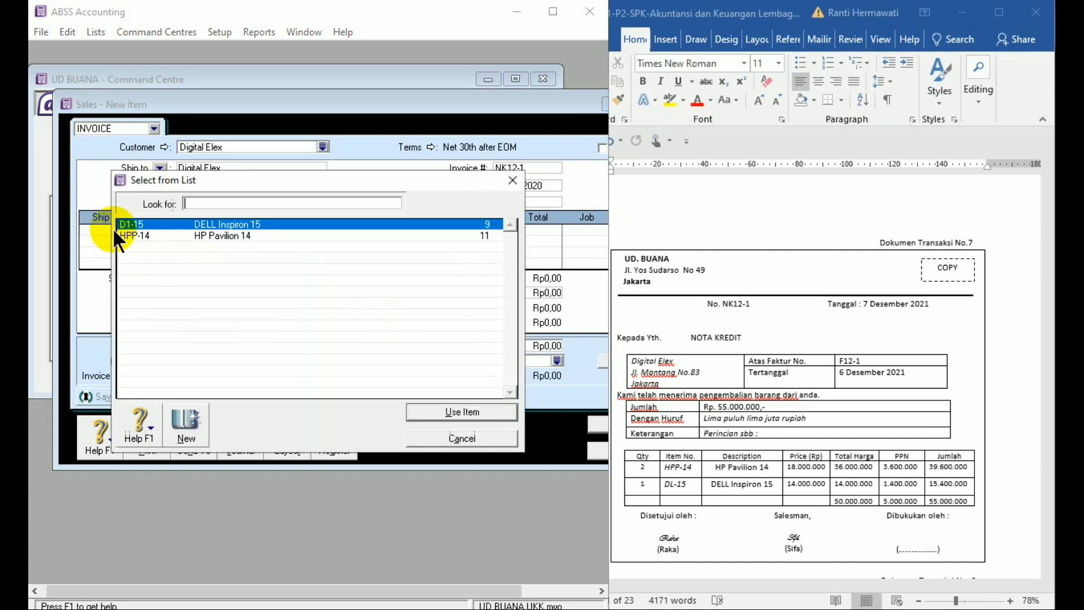
click(513, 181)
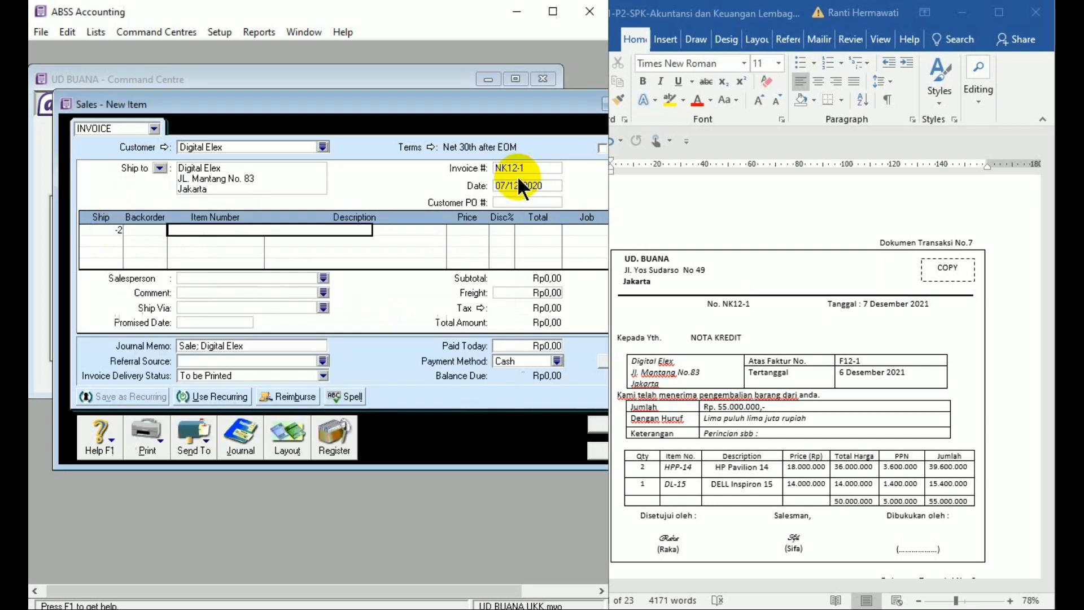
click(229, 229)
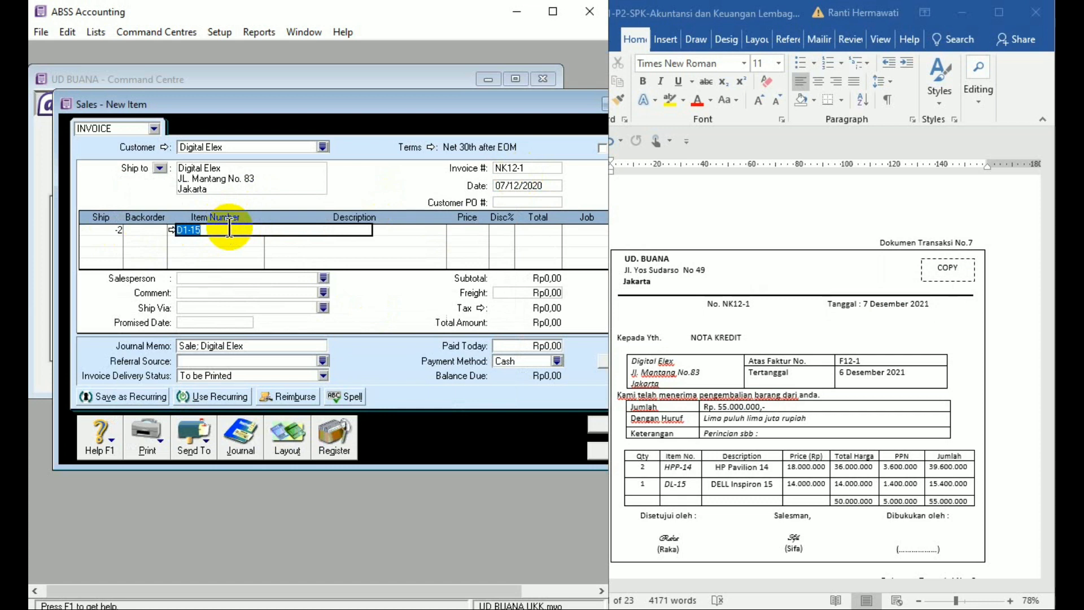
key(BackSpace)
text(HPP-14)
key(Tab)
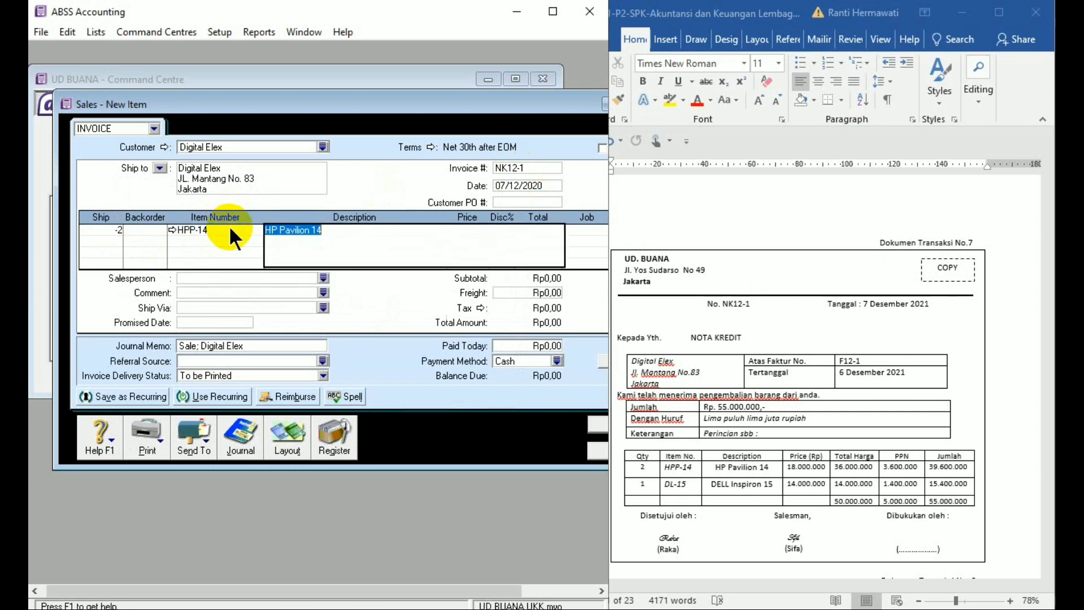
key(Tab)
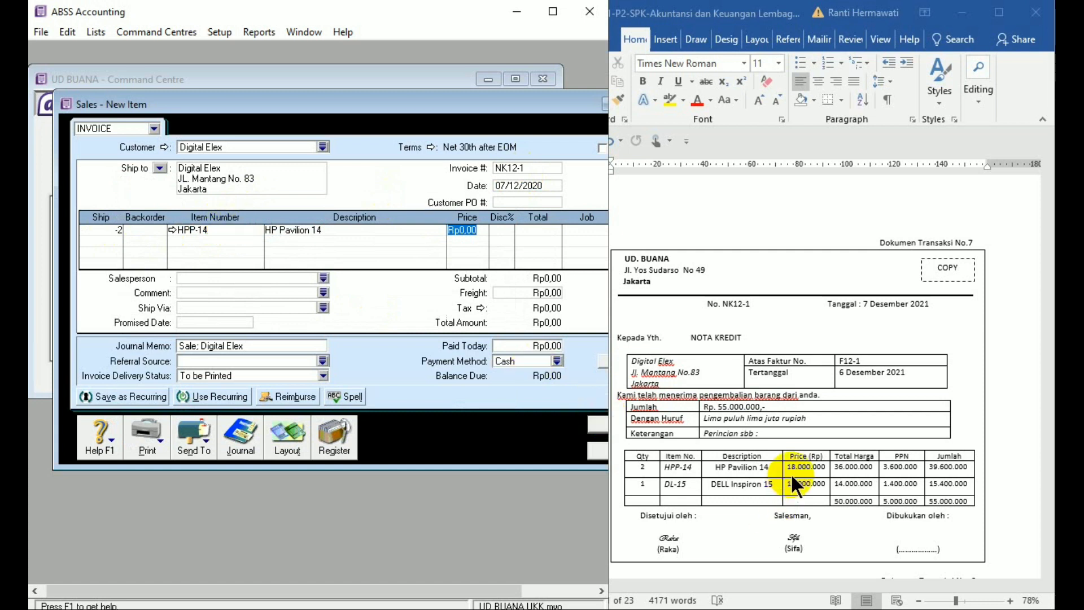
text(18000000)
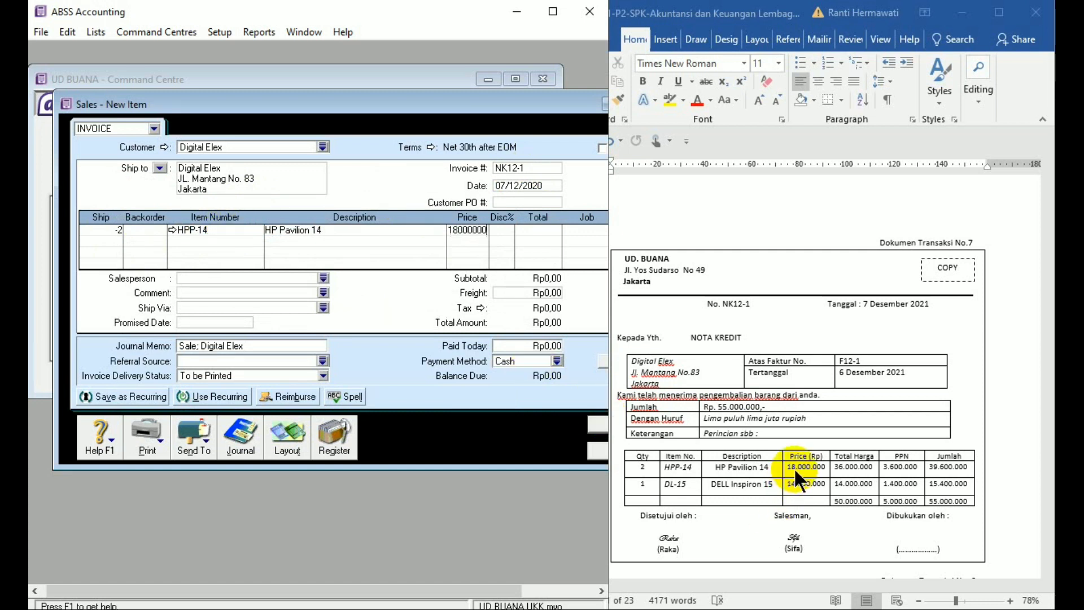
key(Tab)
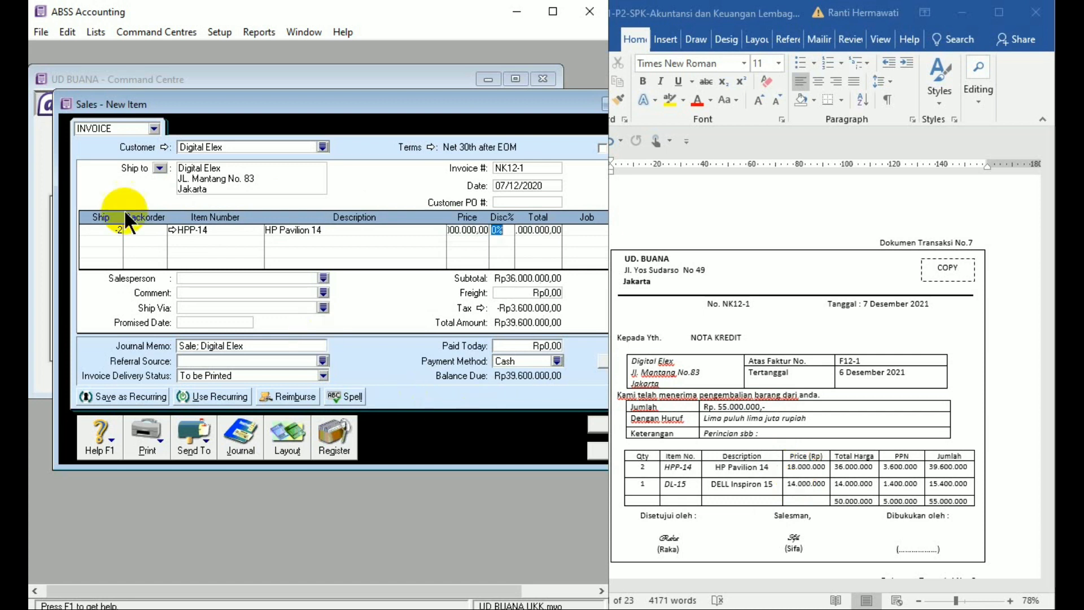
- Fill the second line of the sales entry with ship quantity -1, item D1-15 and price 14000000
click(114, 239)
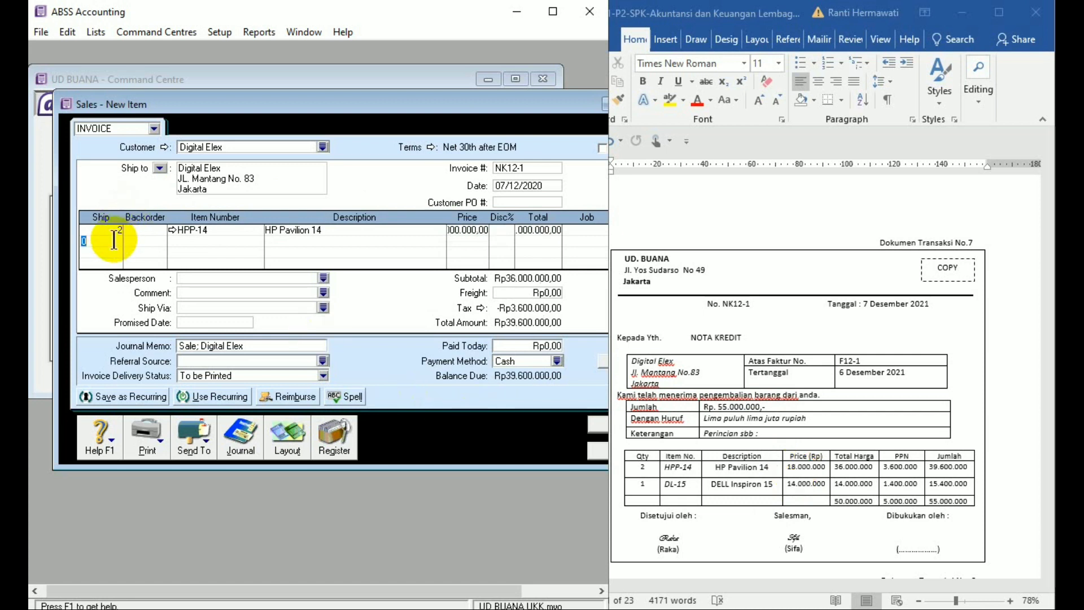
text(-1)
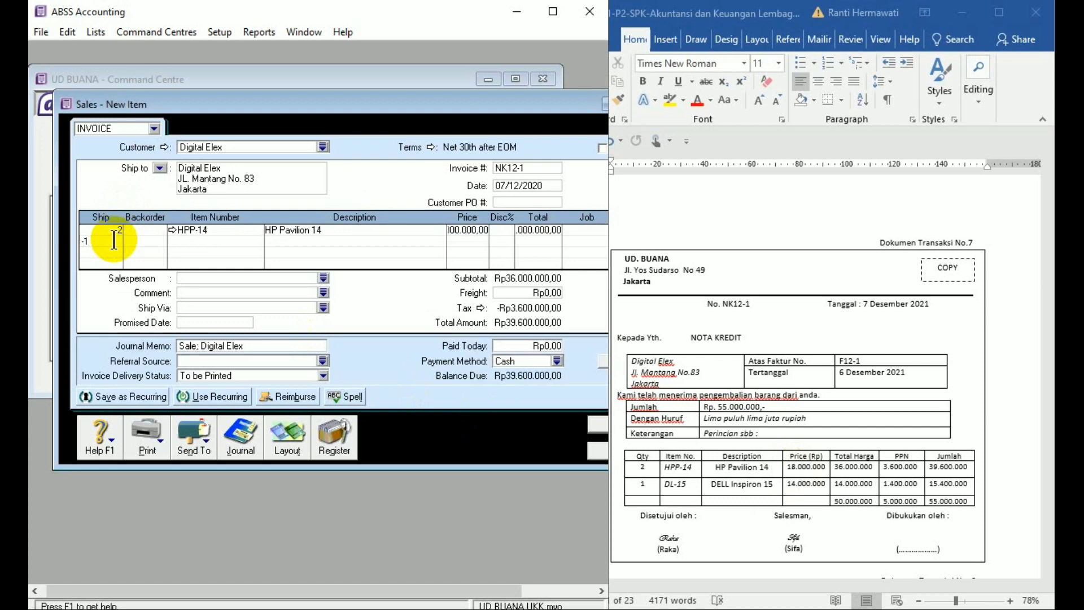
key(Tab)
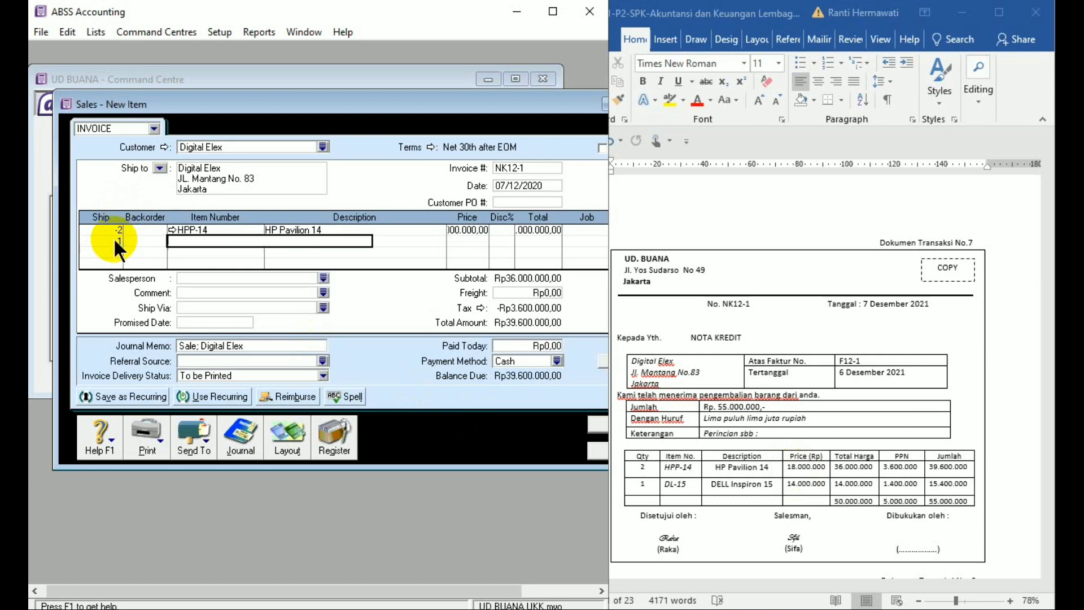
text(D1-15)
key(Tab)
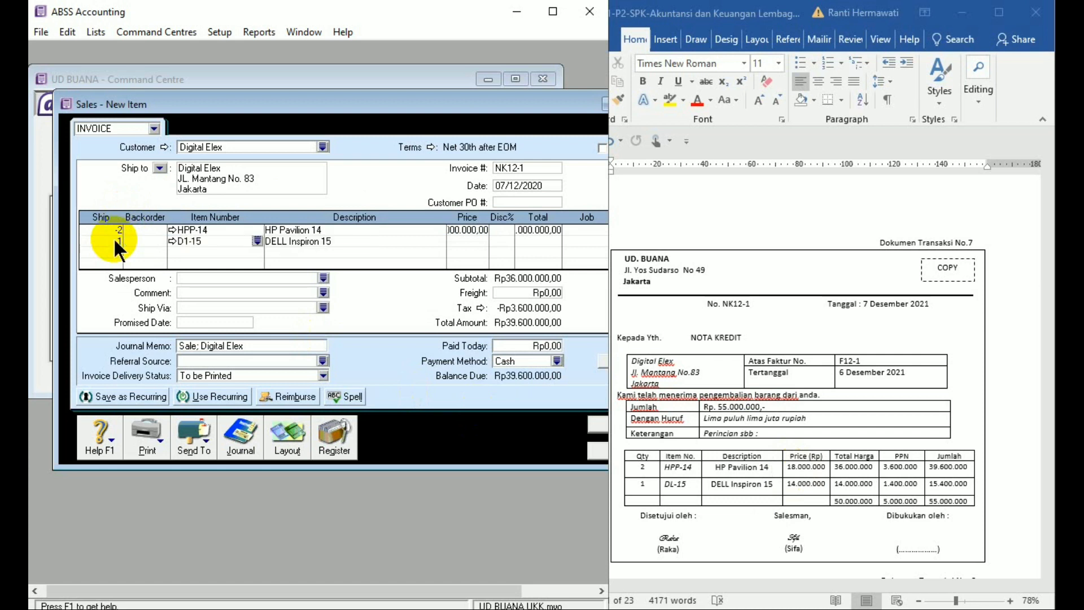
key(Tab)
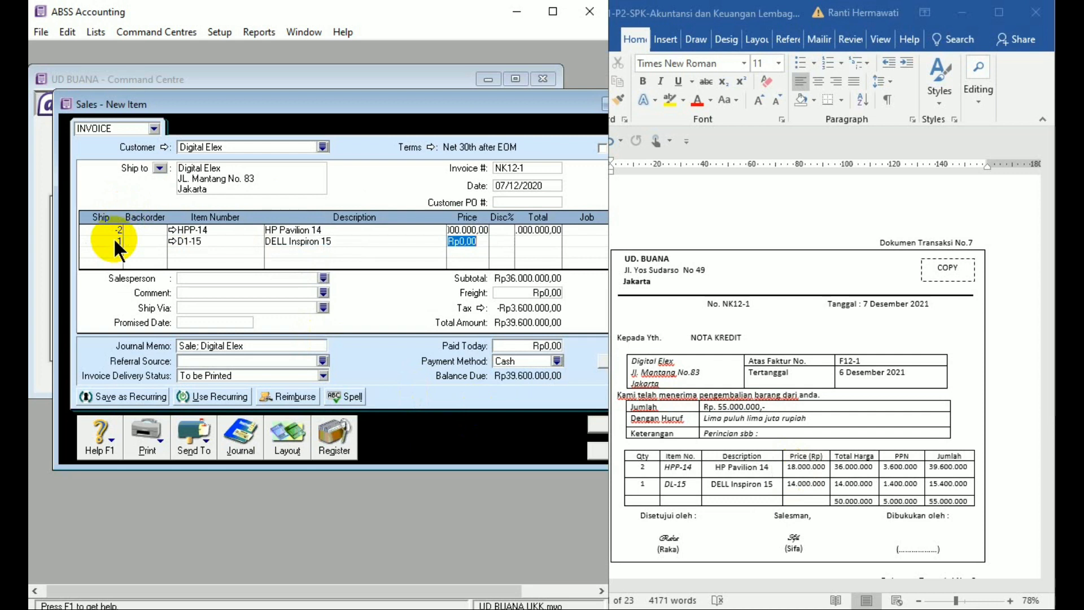
text(14000000)
key(Tab)
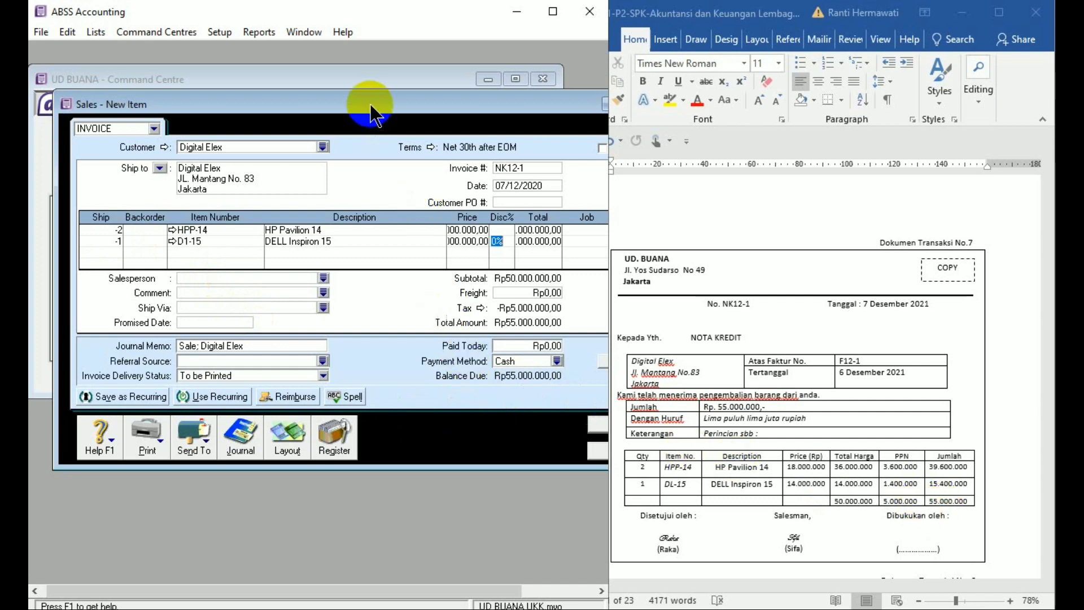
- Record the Digital Elex return entry, ignoring every spelling flag on the word Inspiron
drag(371, 105, 335, 99)
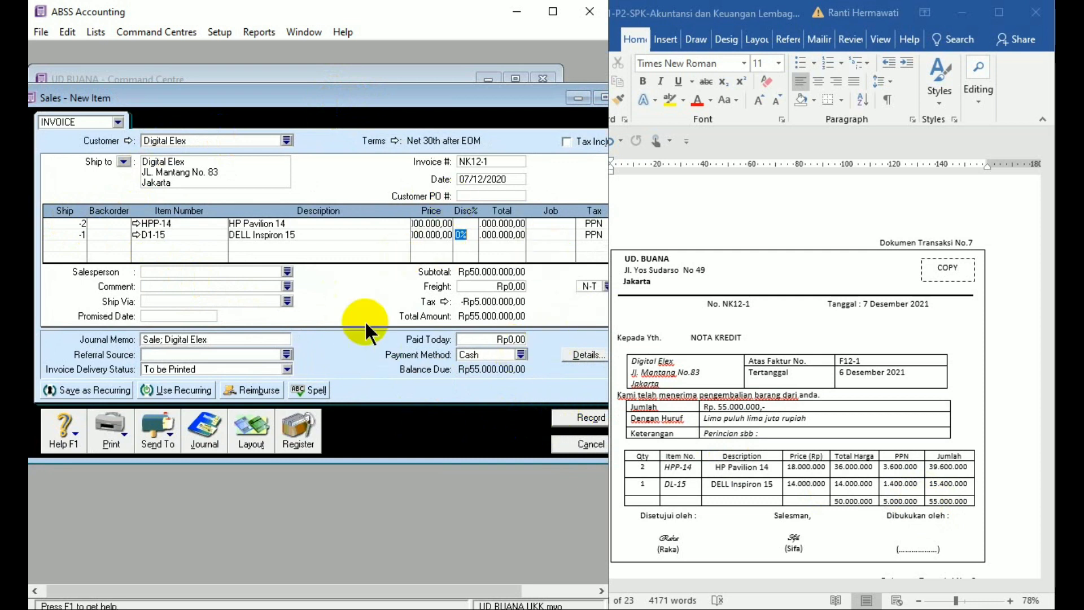
click(591, 422)
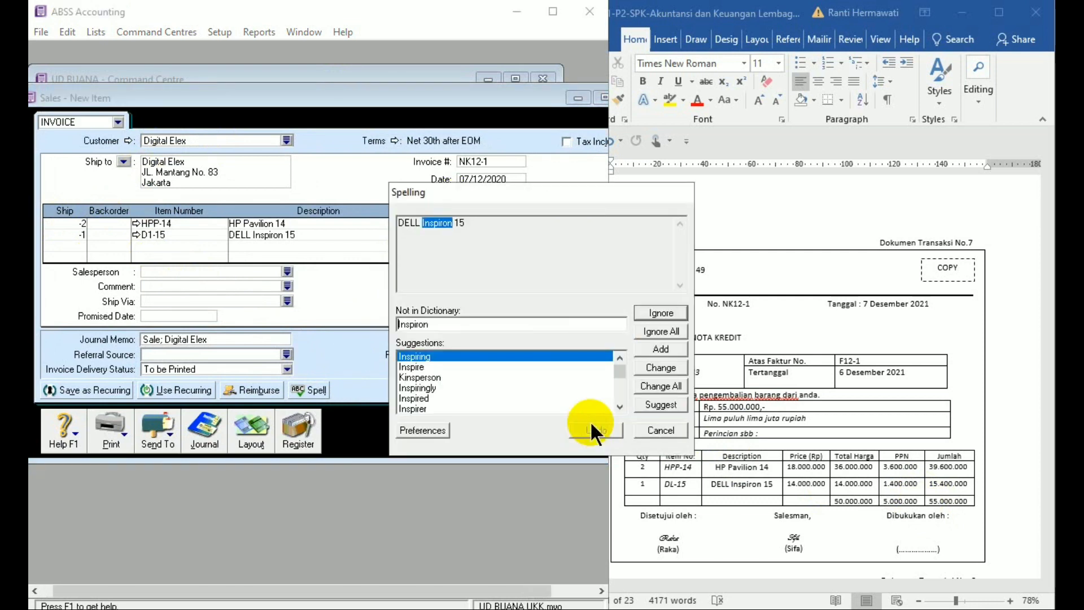
click(660, 331)
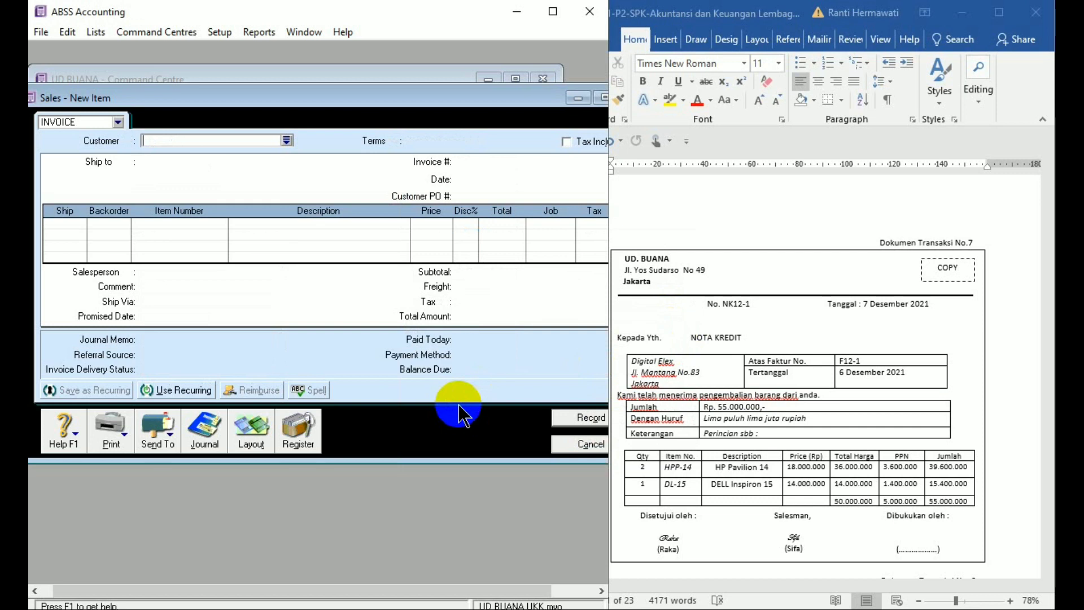
- Find credit NK12-1 among the Sales Register's returns and credits and start applying it to a sale
click(303, 425)
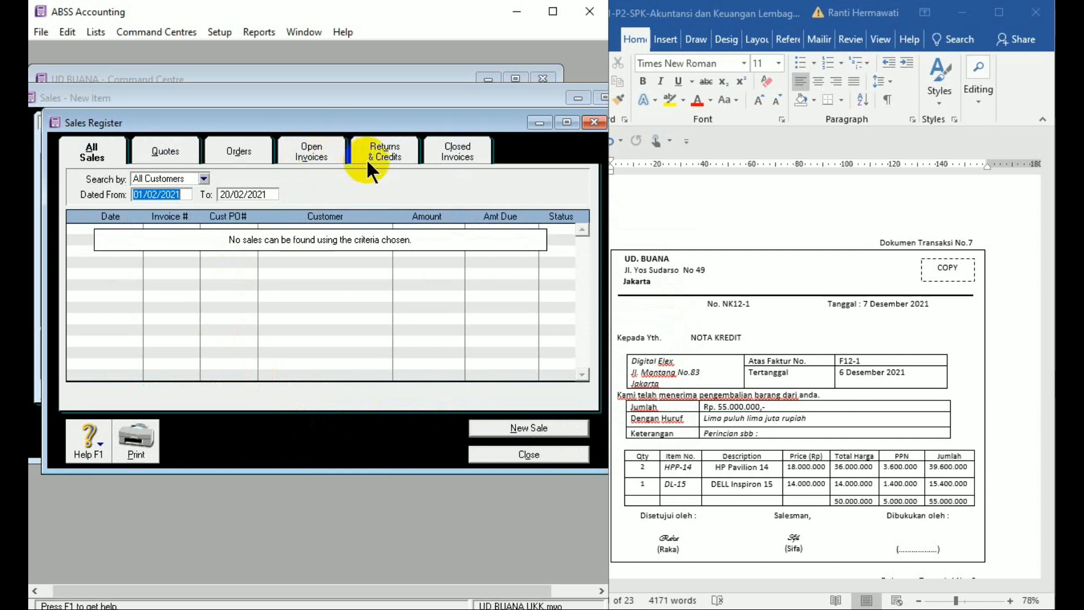
click(397, 149)
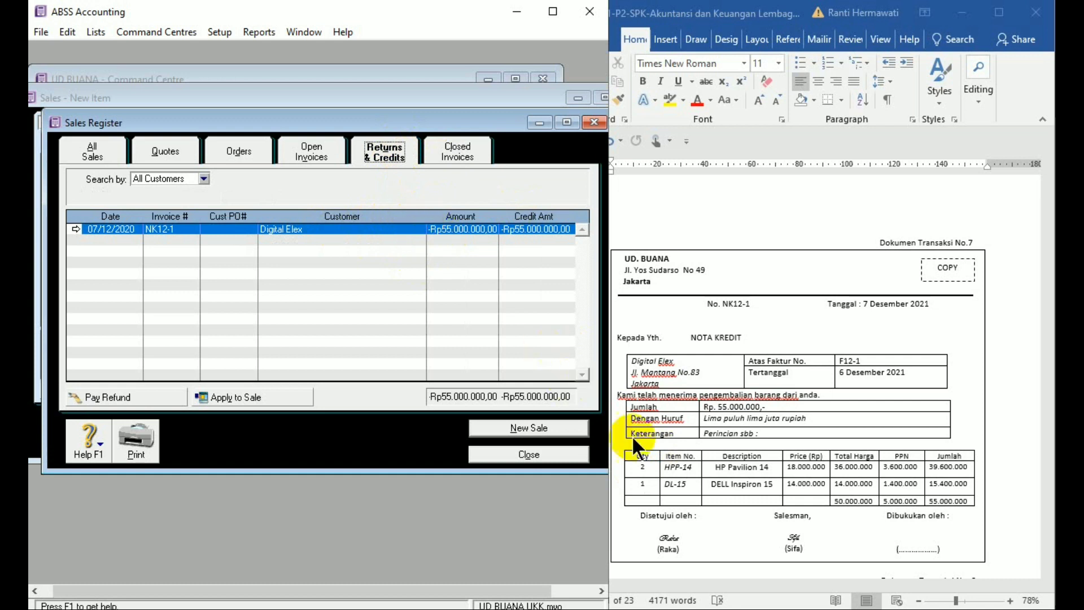
click(388, 153)
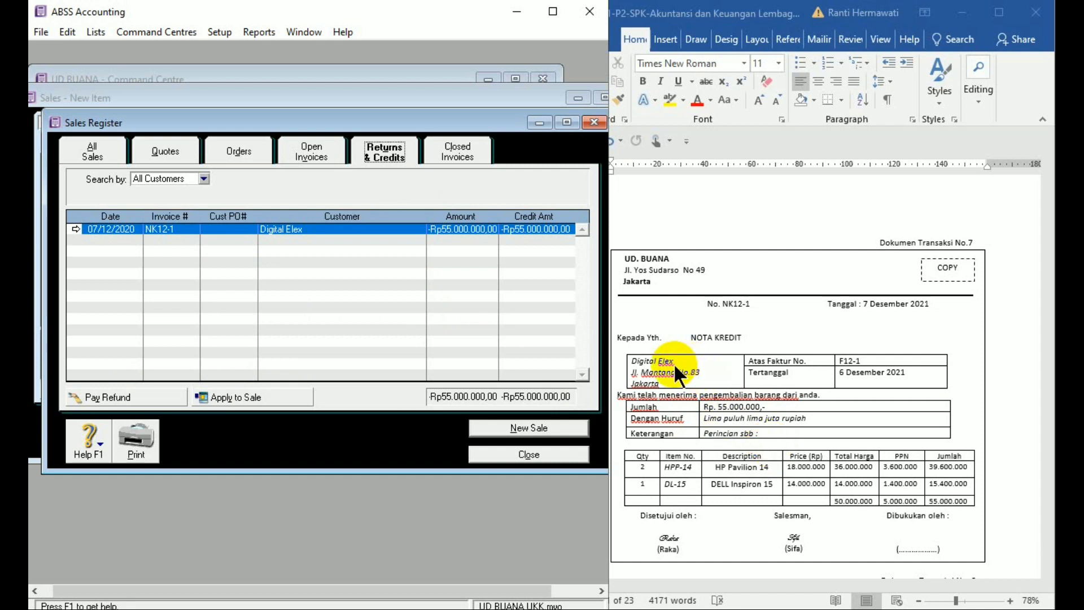
click(236, 397)
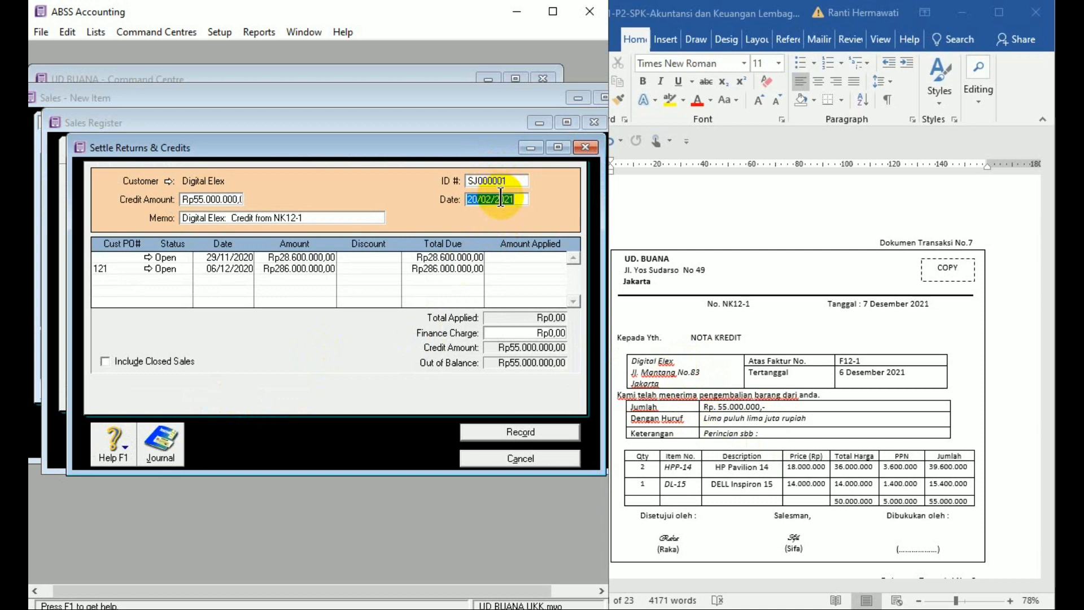
- Set the date of the credit settlement to 07/12/2020
key(BackSpace)
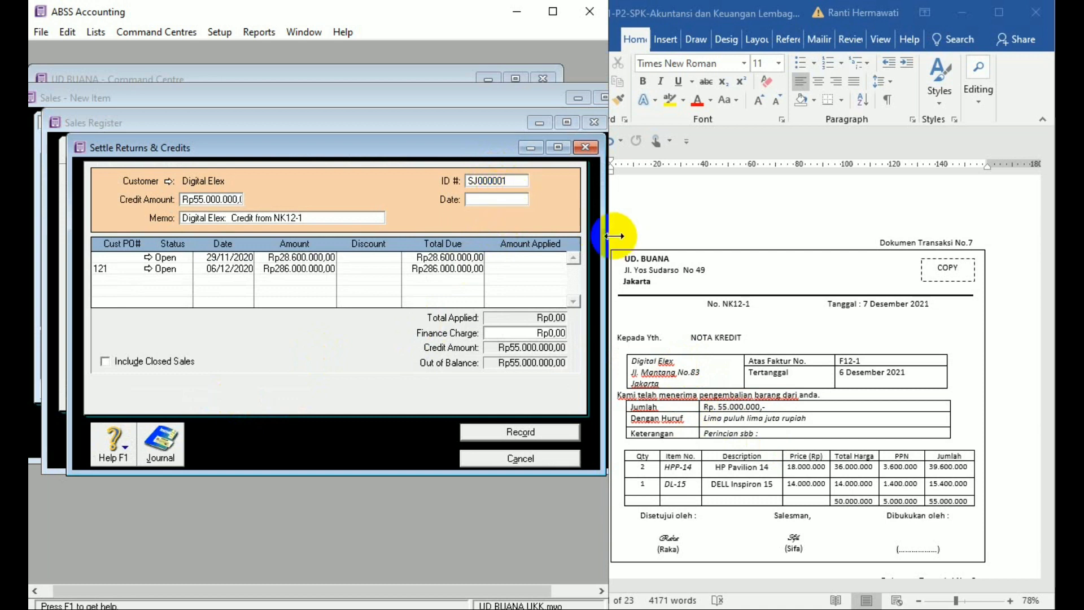
text(7/12)
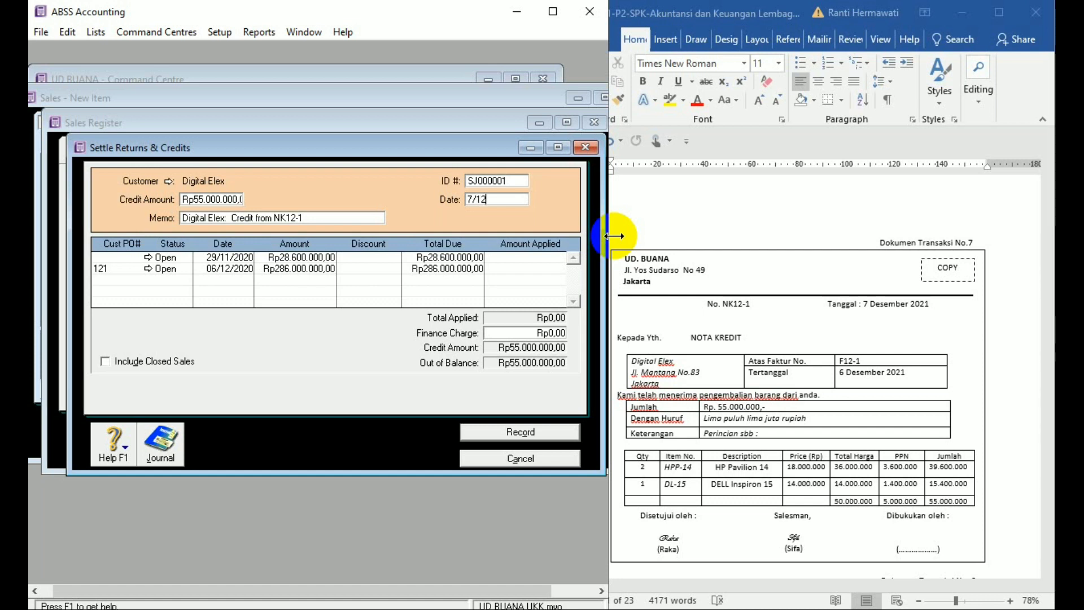
text(/0)
key(Tab)
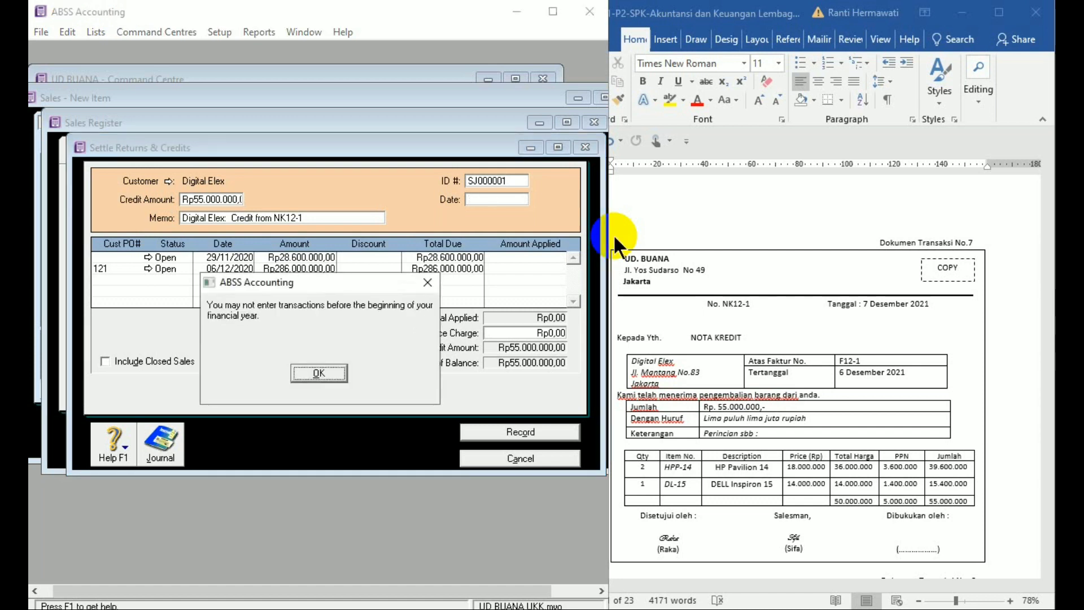
click(317, 373)
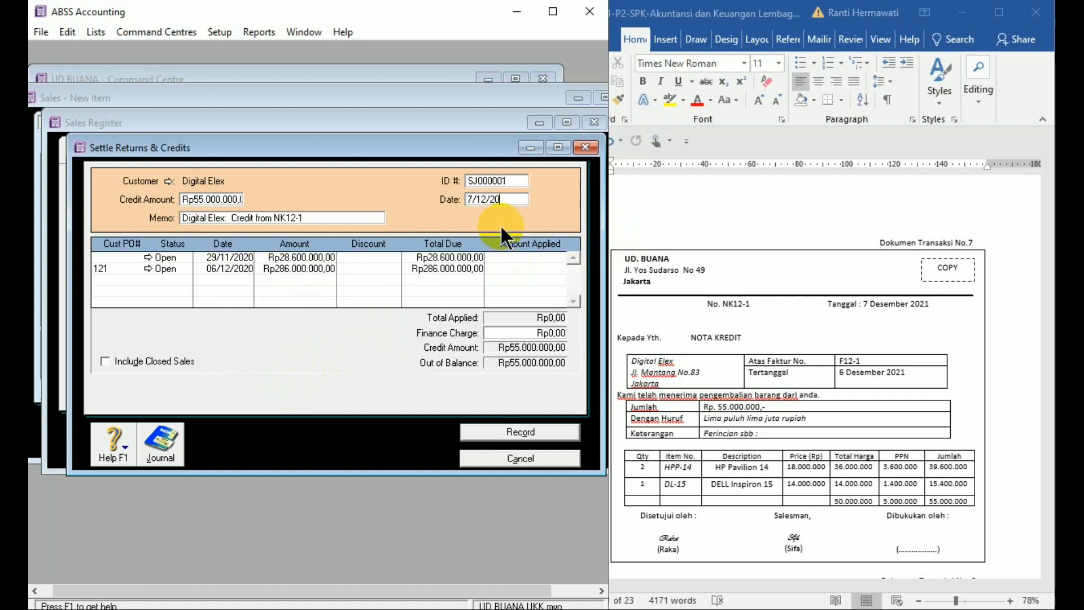
text(7/12/20)
key(Tab)
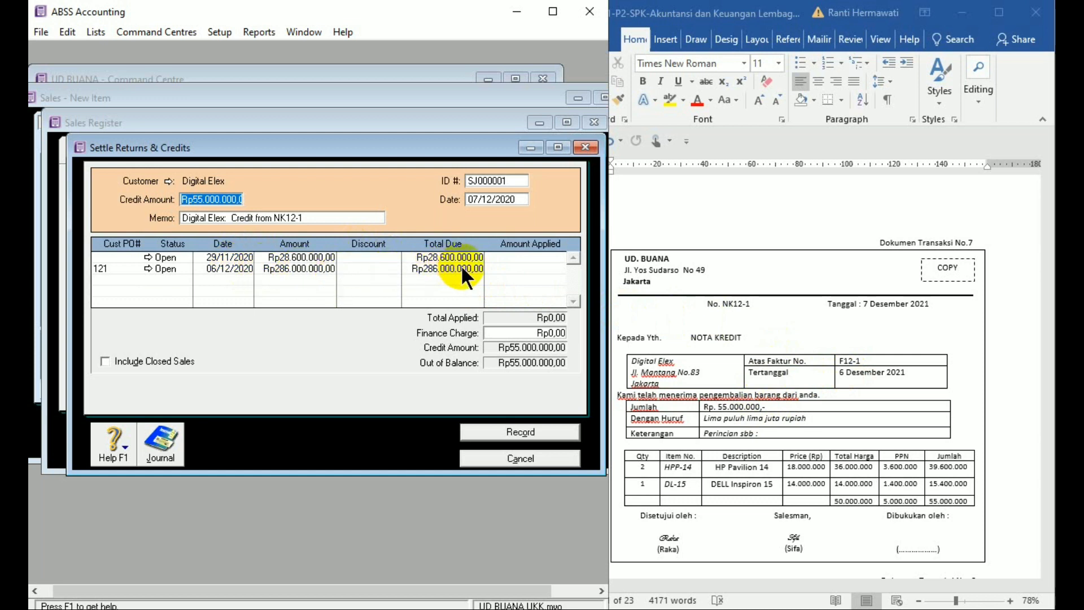
- Apply Rp55.000.000 of credit to the open sale of 06/12/2020, record the settlement and close the sales windows
click(491, 268)
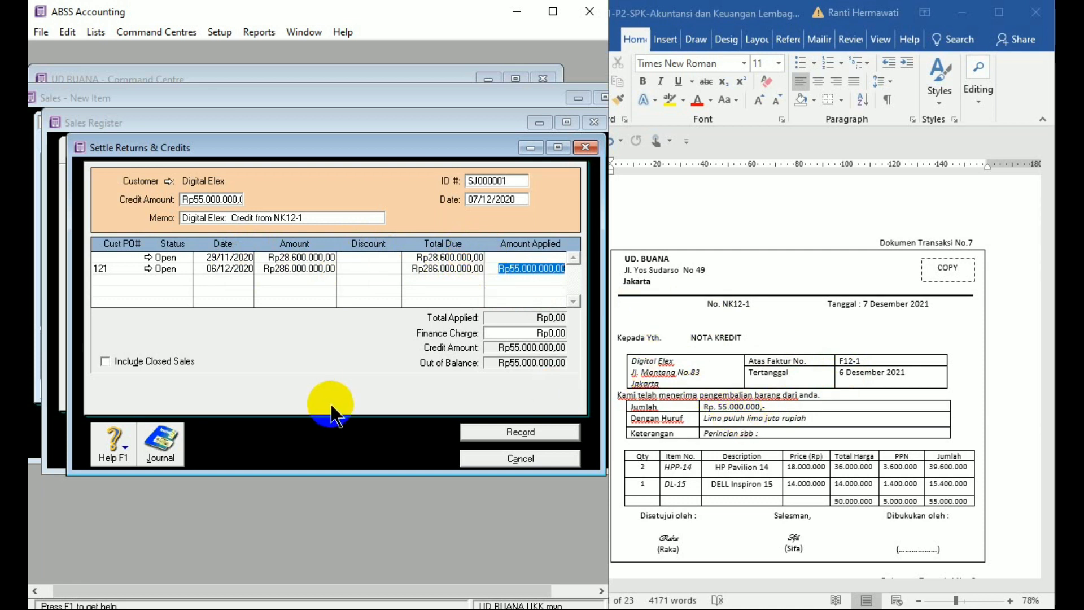
click(481, 443)
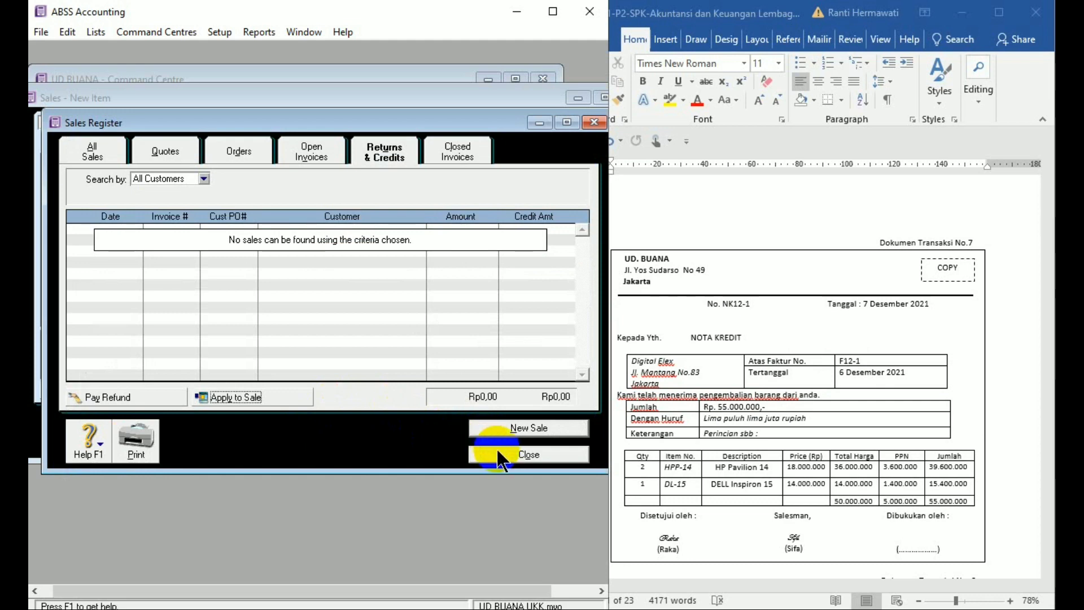
click(500, 452)
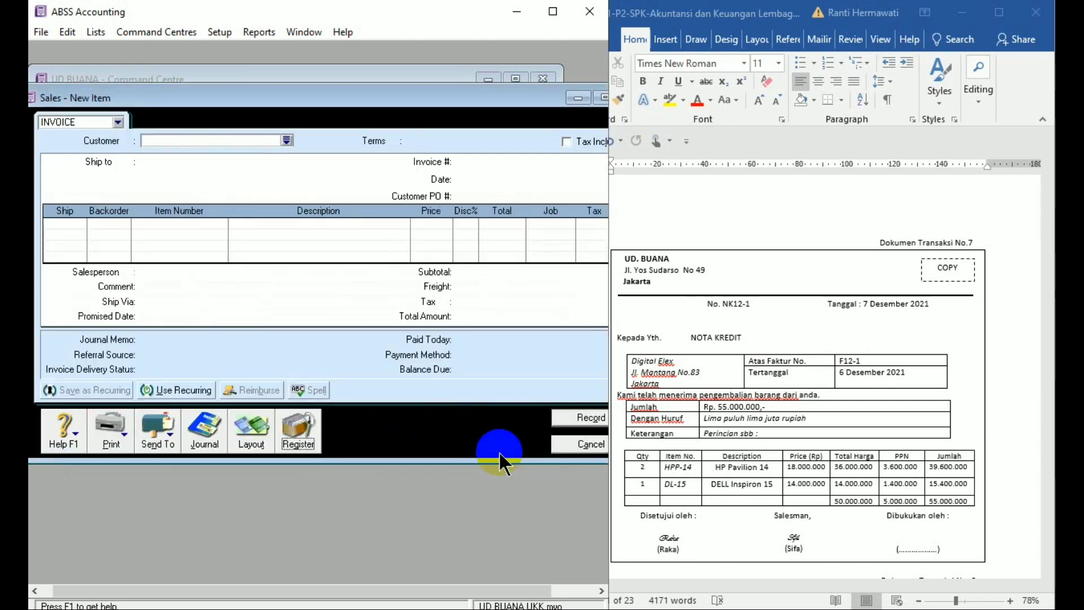
click(591, 443)
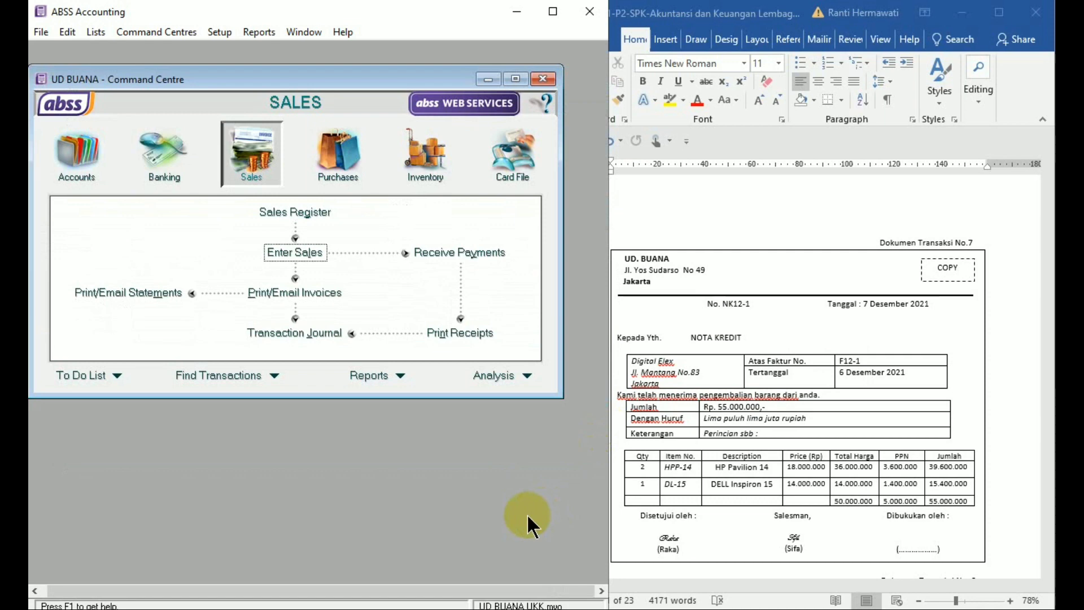
- Switch to Word and bring up transaction document no. 8, the petty cash voucher V12-3
click(1018, 536)
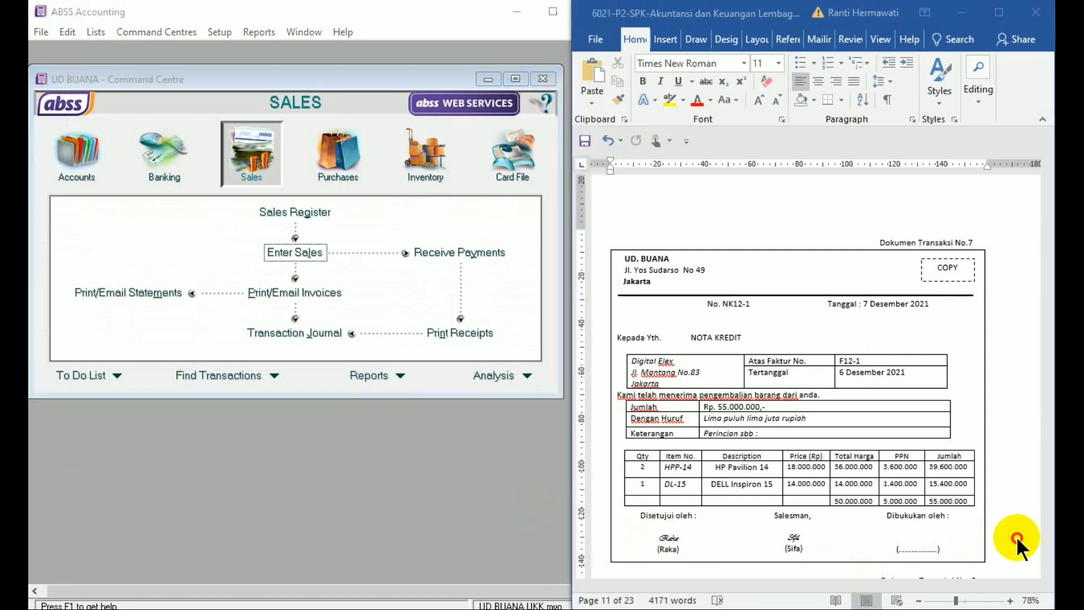
scroll(1017, 537, down, 5)
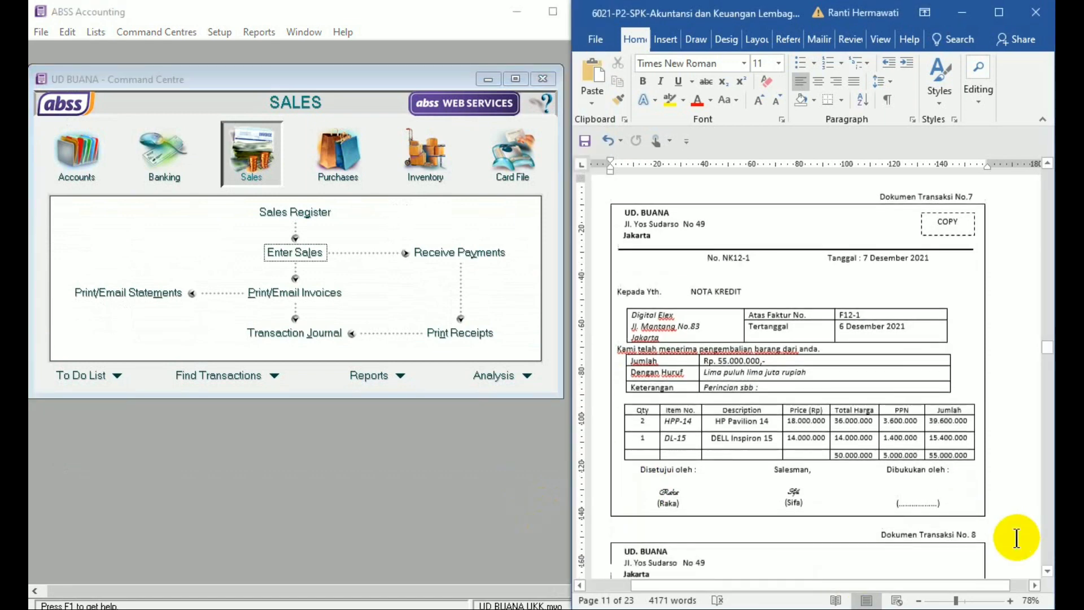
scroll(1016, 537, down, 9)
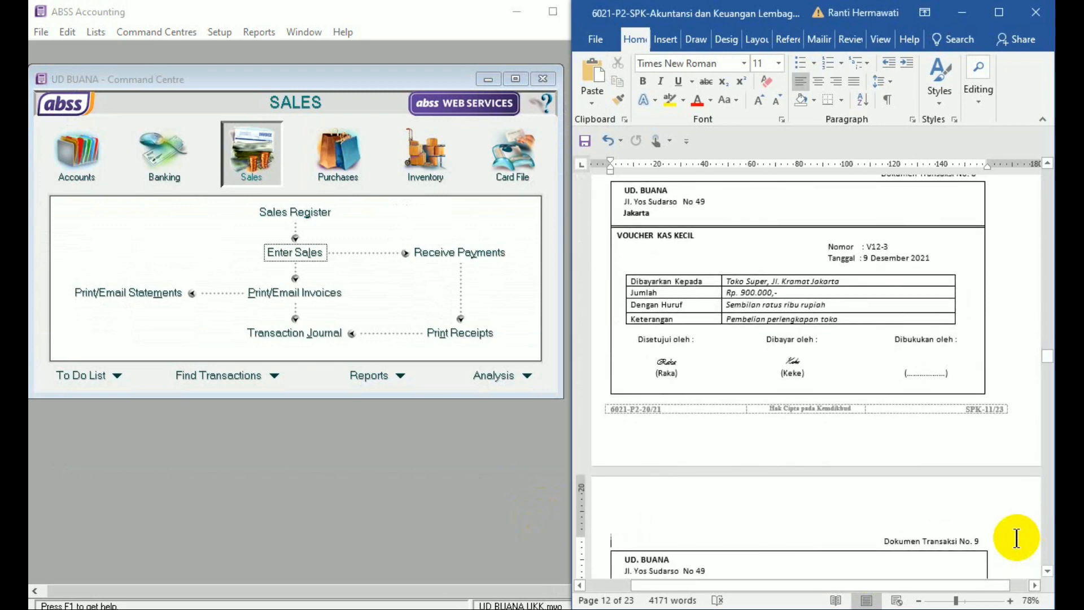
scroll(1017, 538, up, 1)
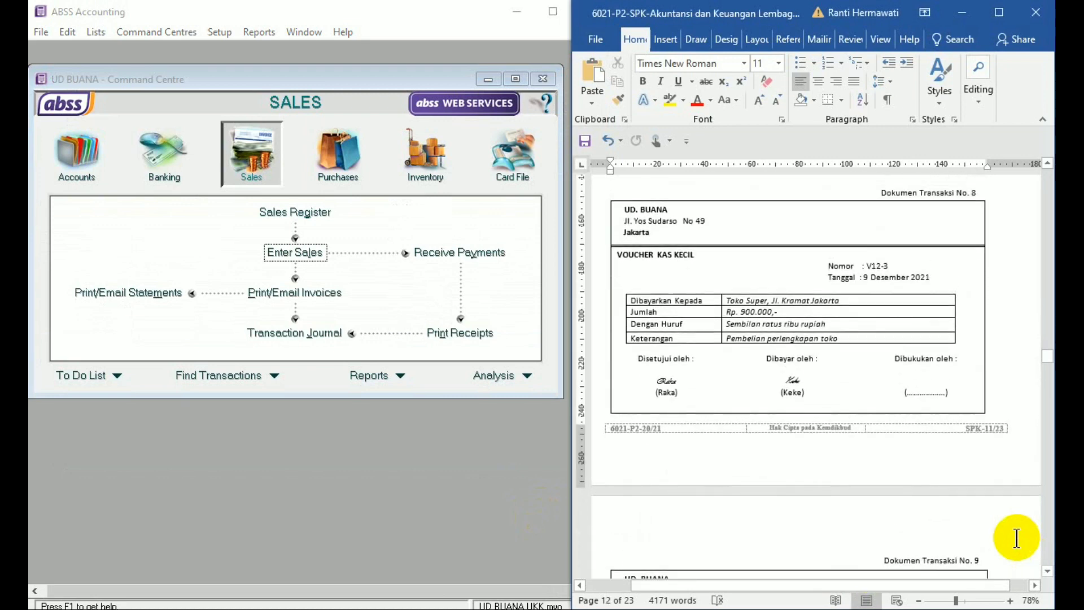
- Switch to ABSS Accounting and start a Spend Money transaction from the Petty Cash account 1-1200
click(172, 173)
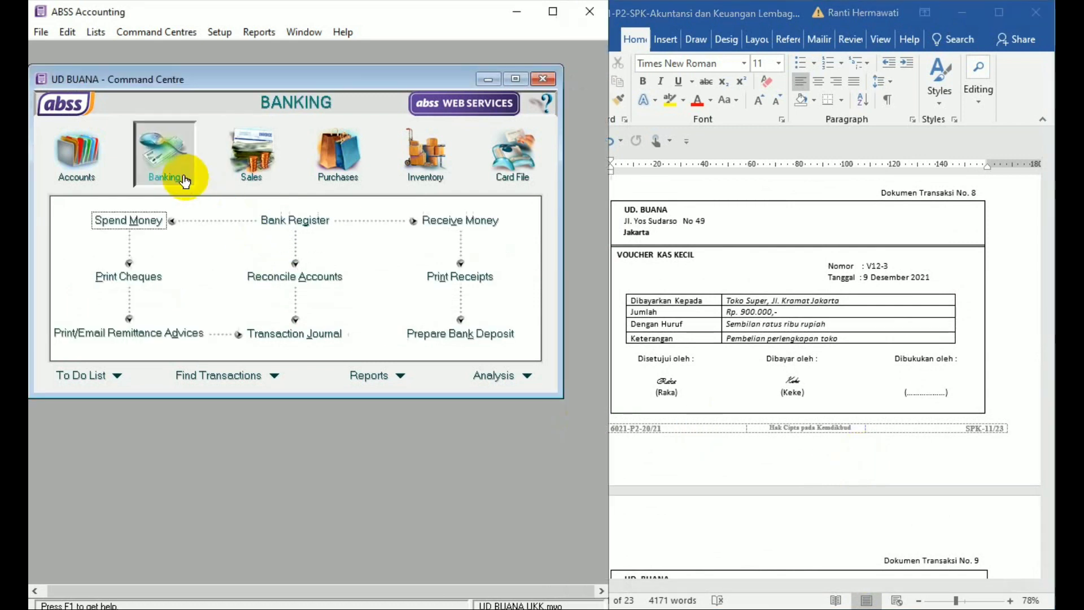
click(154, 219)
click(184, 136)
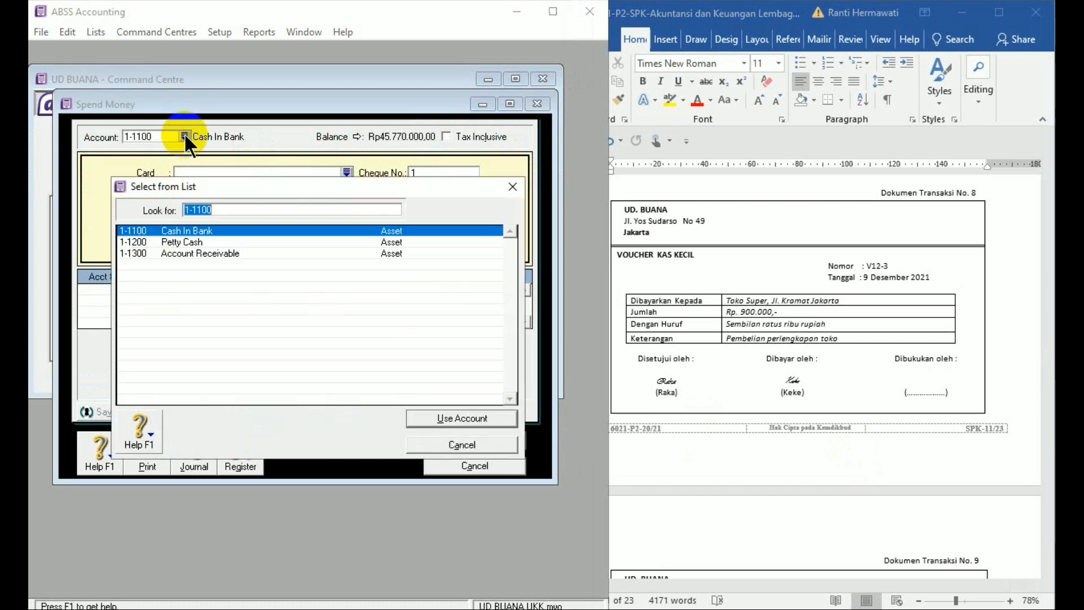
double_click(199, 242)
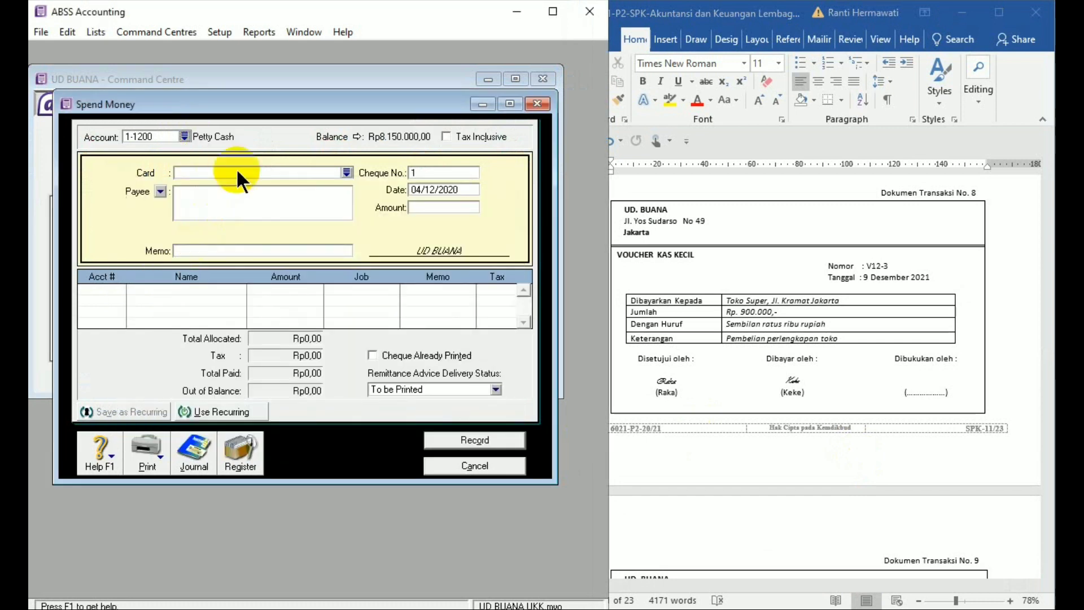
- Set the petty cash payment's cheque number to V1-3, date to 09/12/2020 and amount to Rp900.000
click(418, 173)
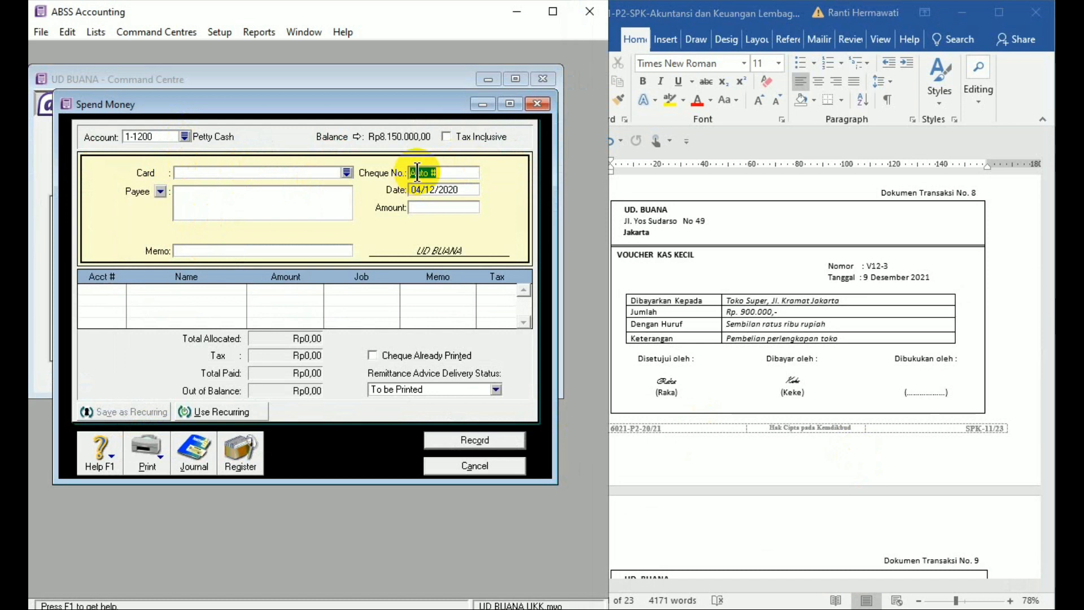
text(V1-3)
click(420, 190)
text(09/12/2020)
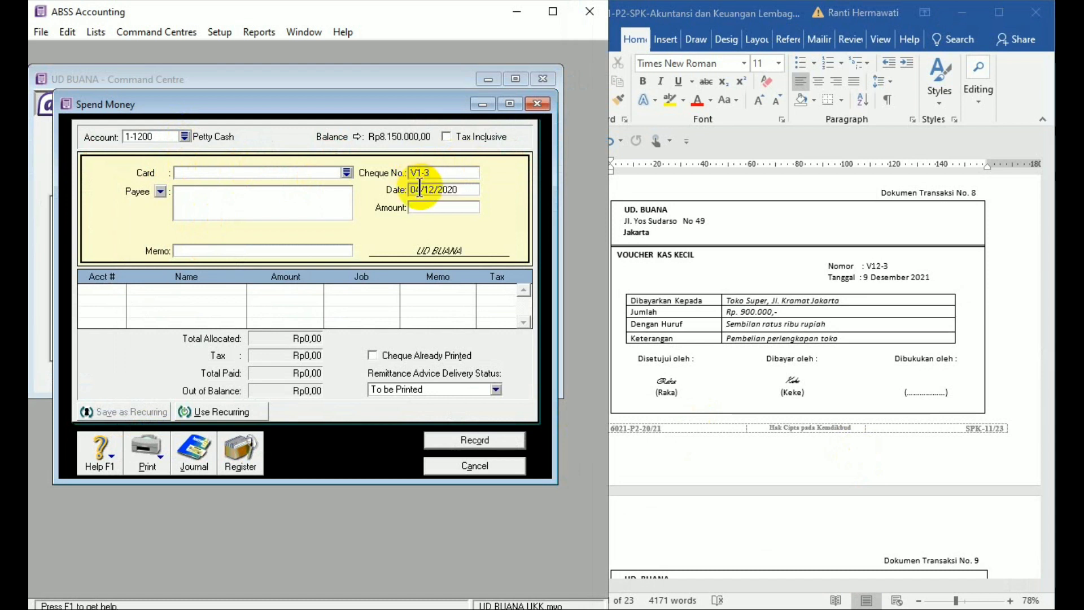
click(421, 207)
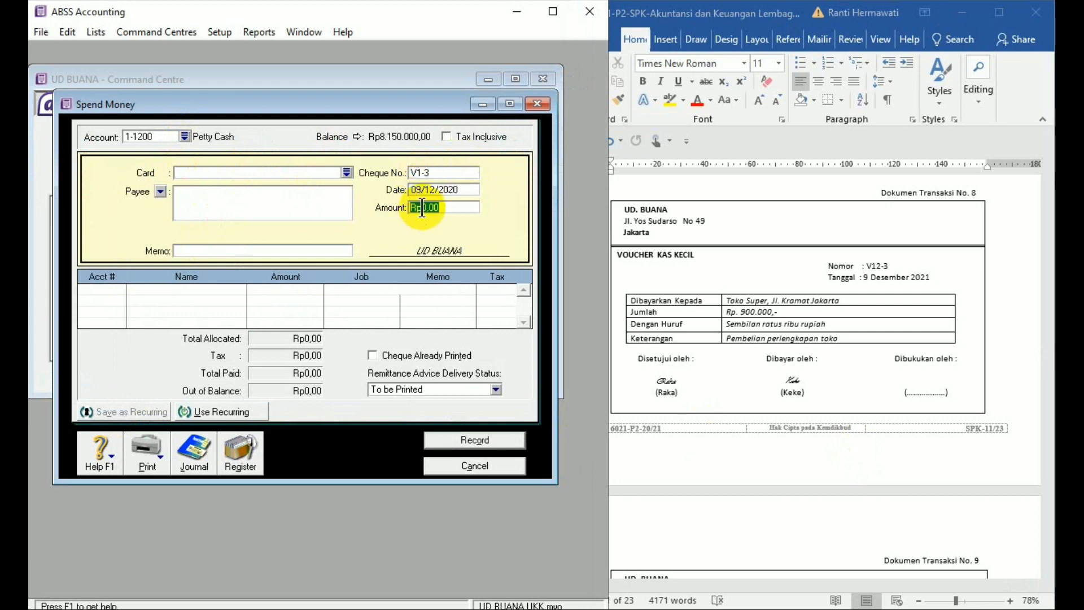
text(900000)
key(Tab)
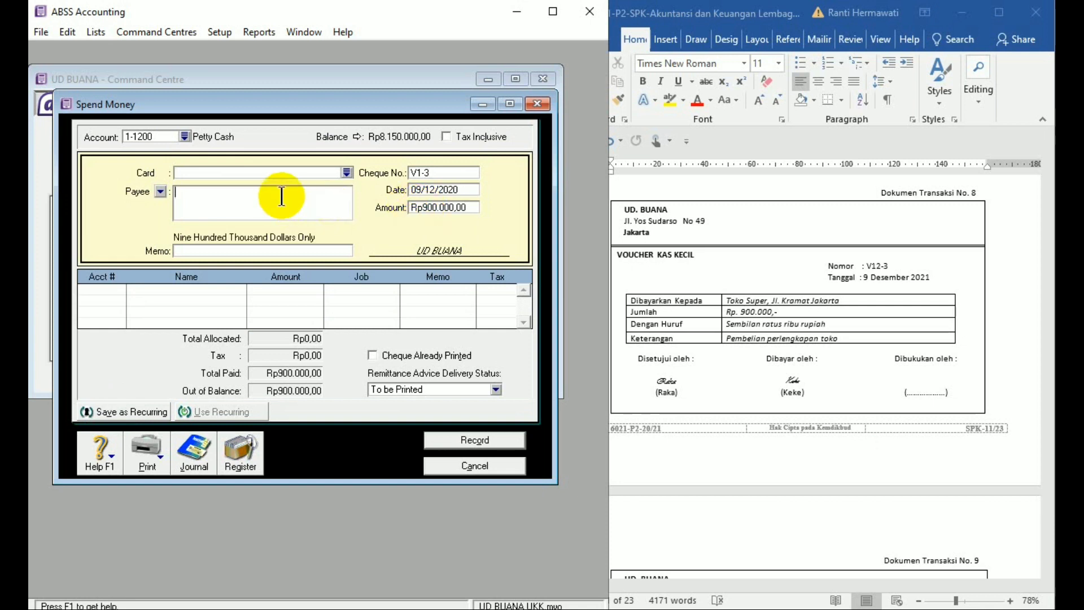
- Enter Toko Super as the payee and "Pembelian perlengkapan toko" as the memo
text(Toko Super)
click(191, 250)
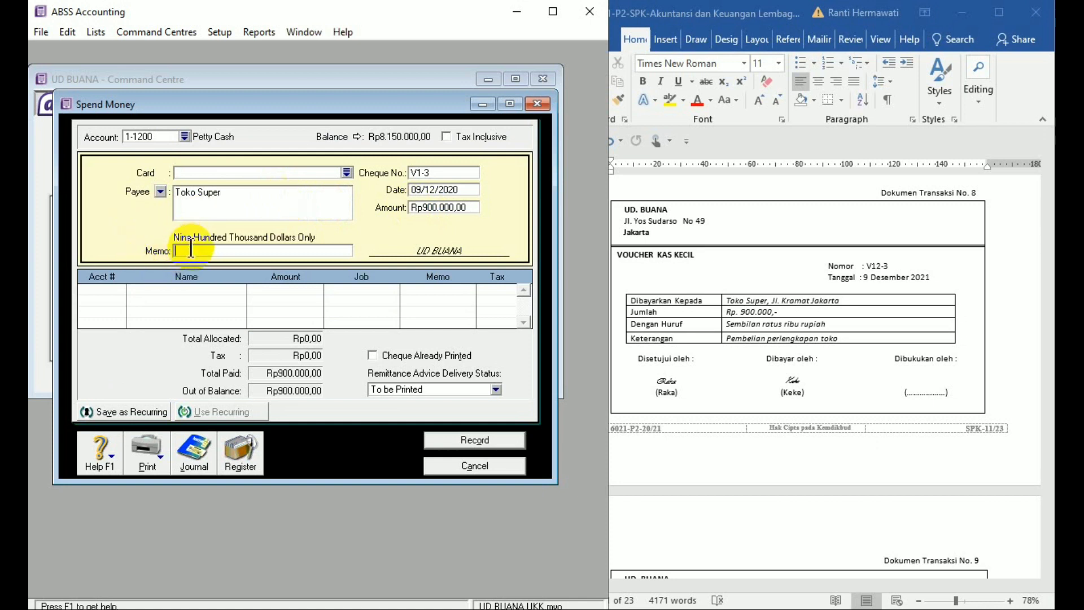
text(Pembelian perlengkapa)
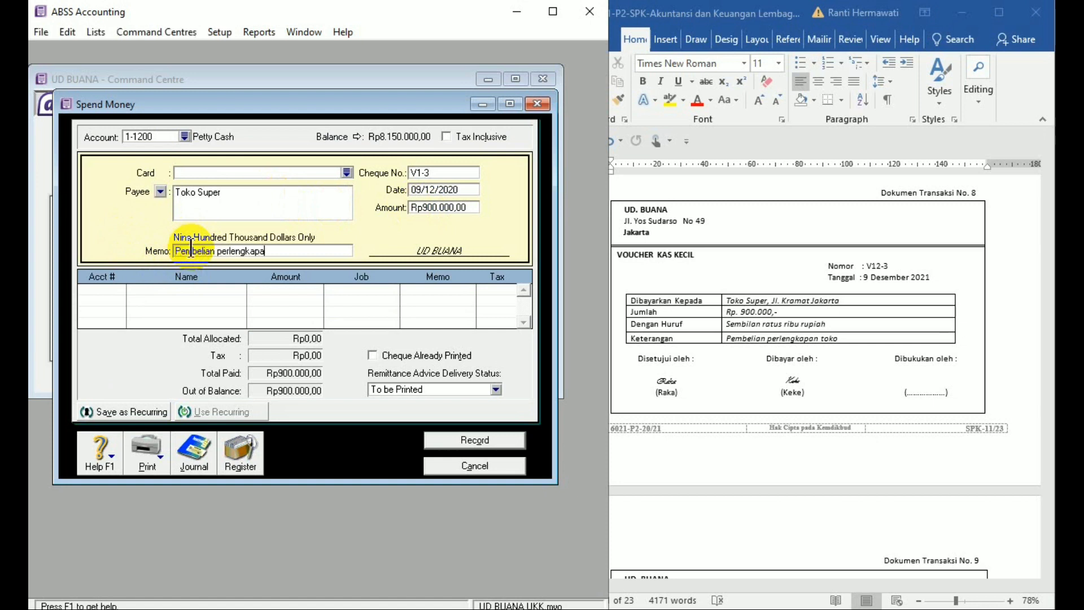
text(n toko)
- Allocate the petty cash payment to account 1-1600 Store Supplies
click(119, 287)
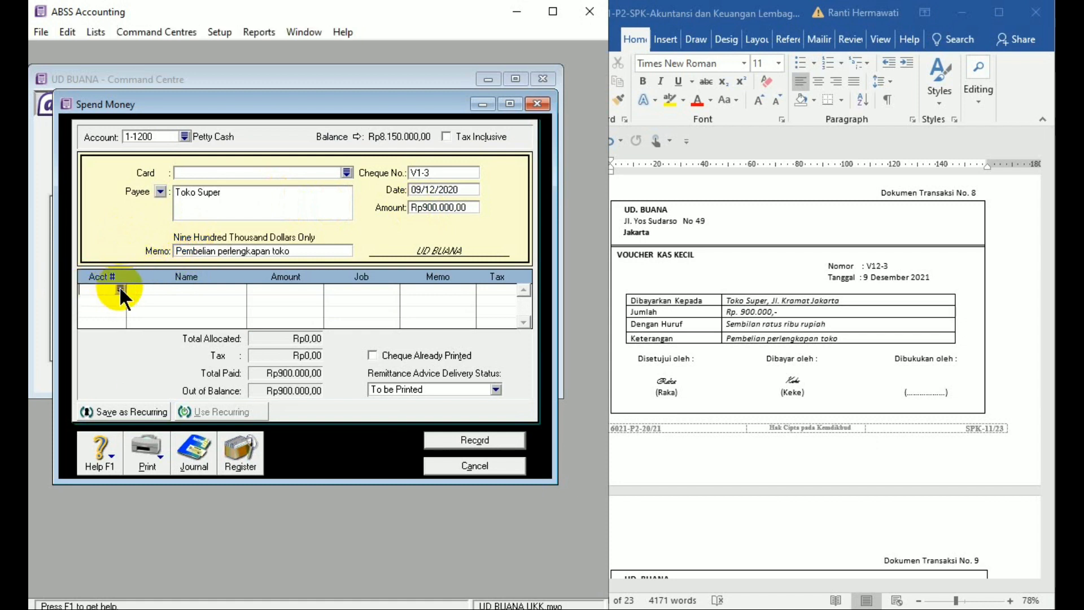
text(6-)
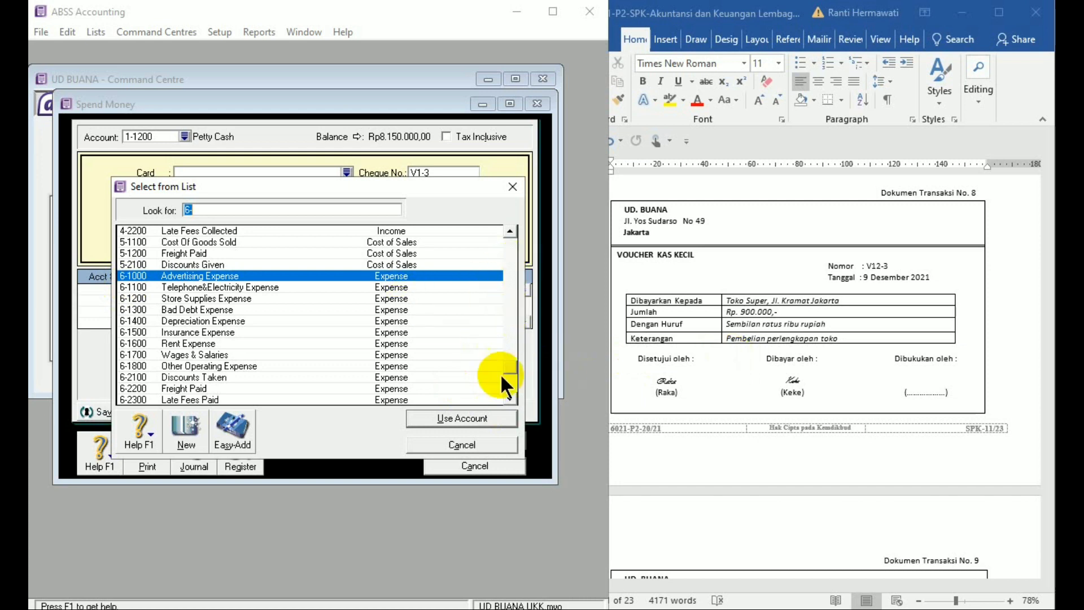
drag(507, 363, 508, 304)
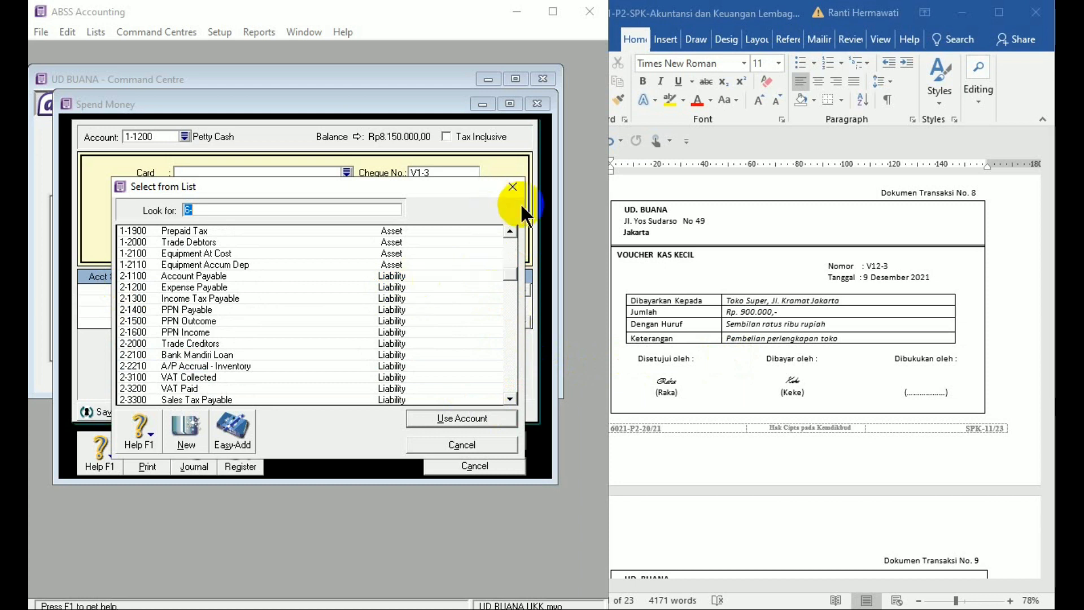
click(506, 258)
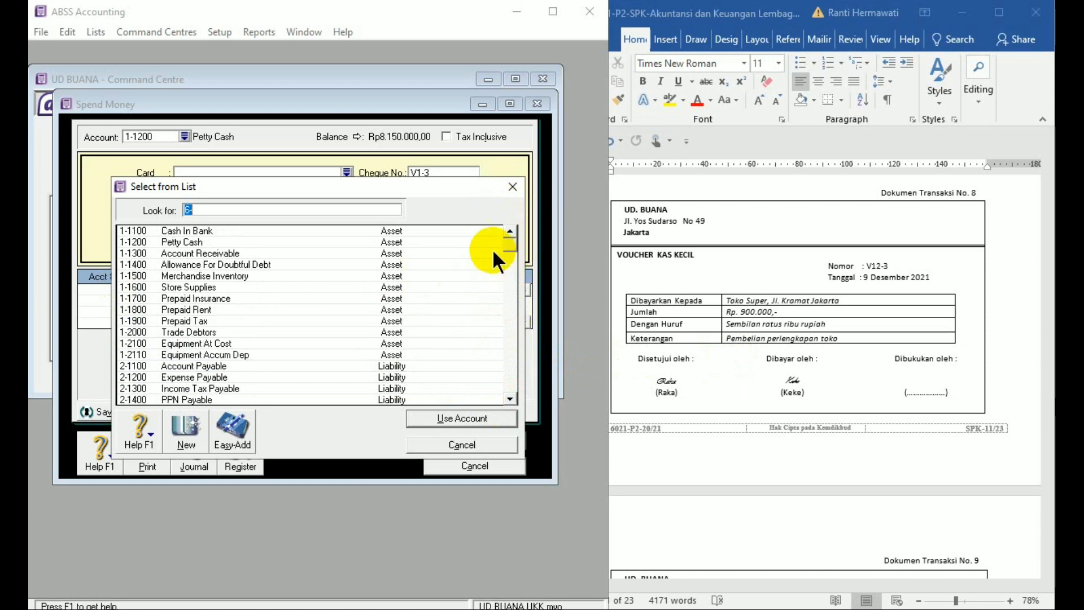
double_click(211, 286)
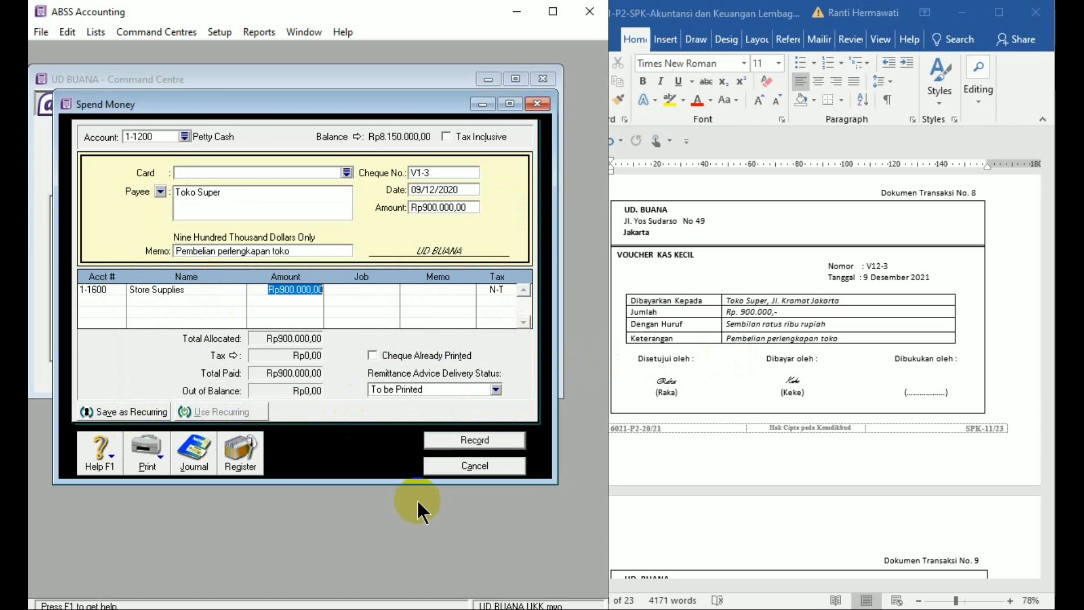
- Review the recap of the Store Supplies payment, record it and close Spend Money
key(ctrl+r)
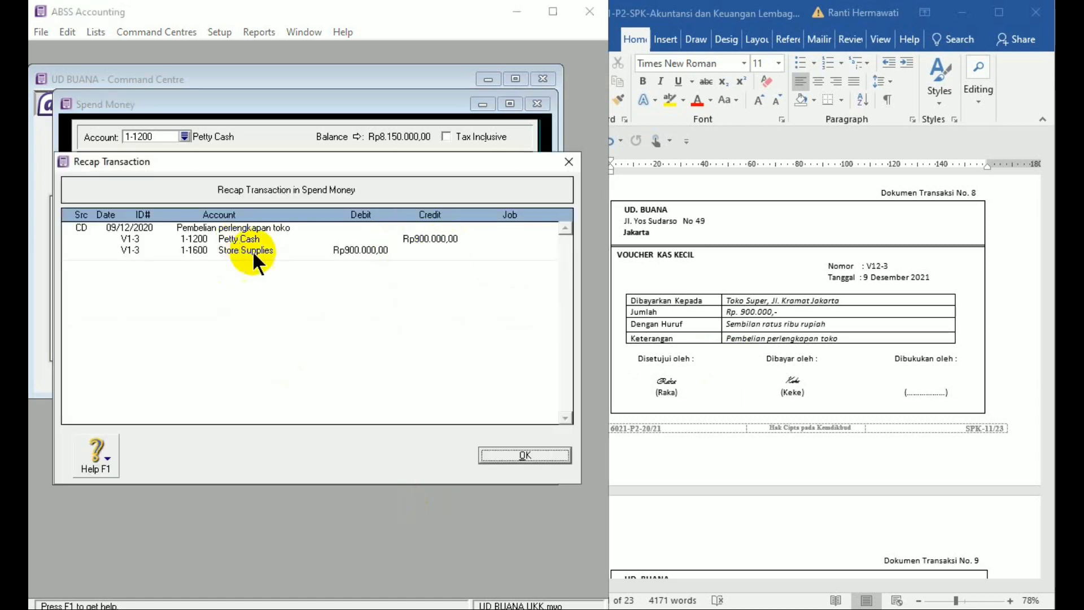
click(505, 455)
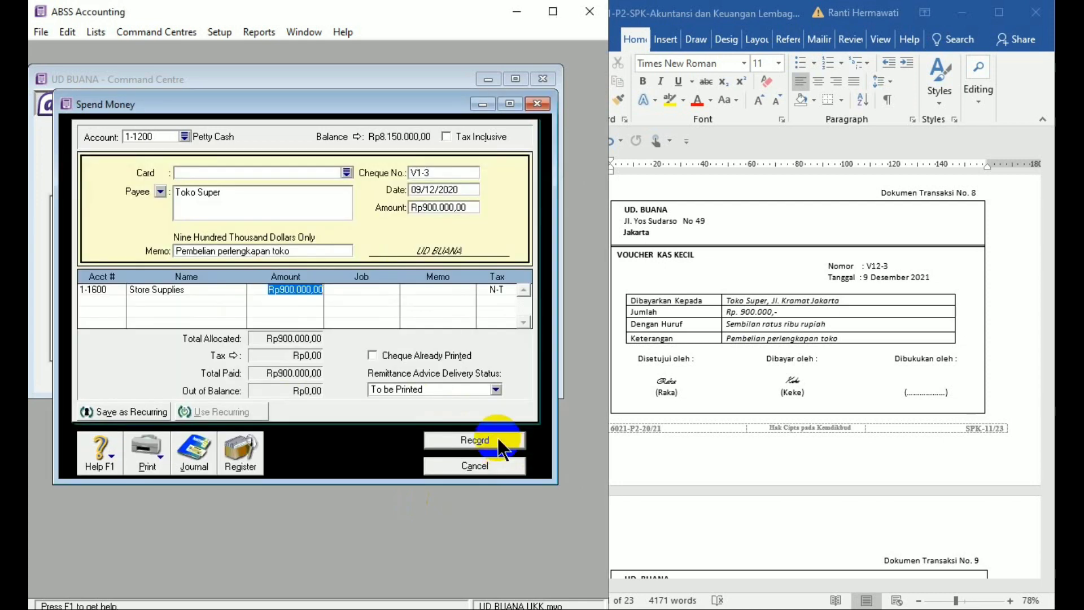
click(499, 443)
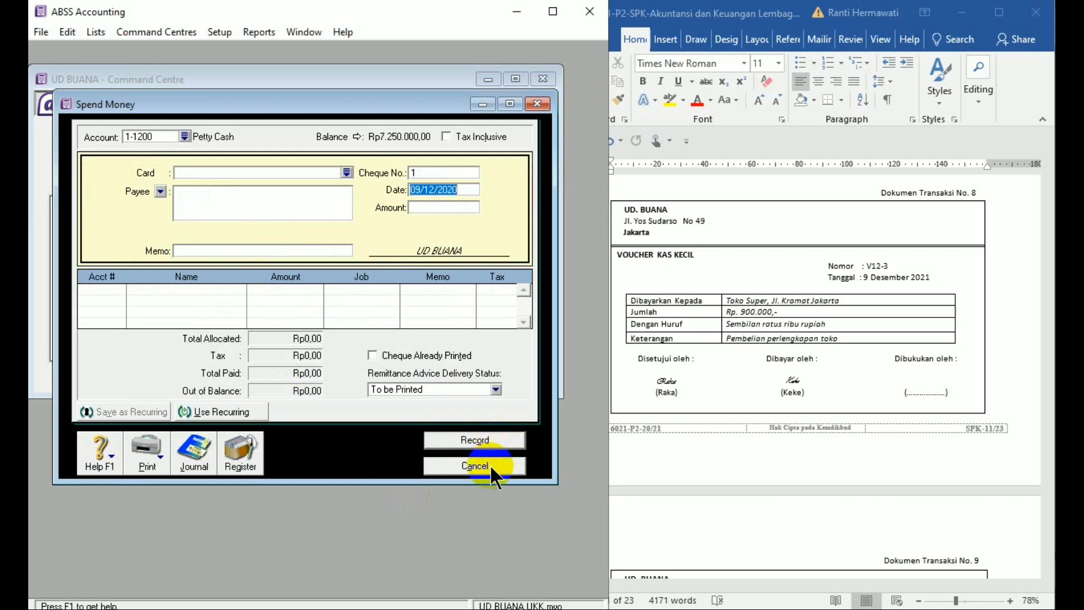
click(490, 466)
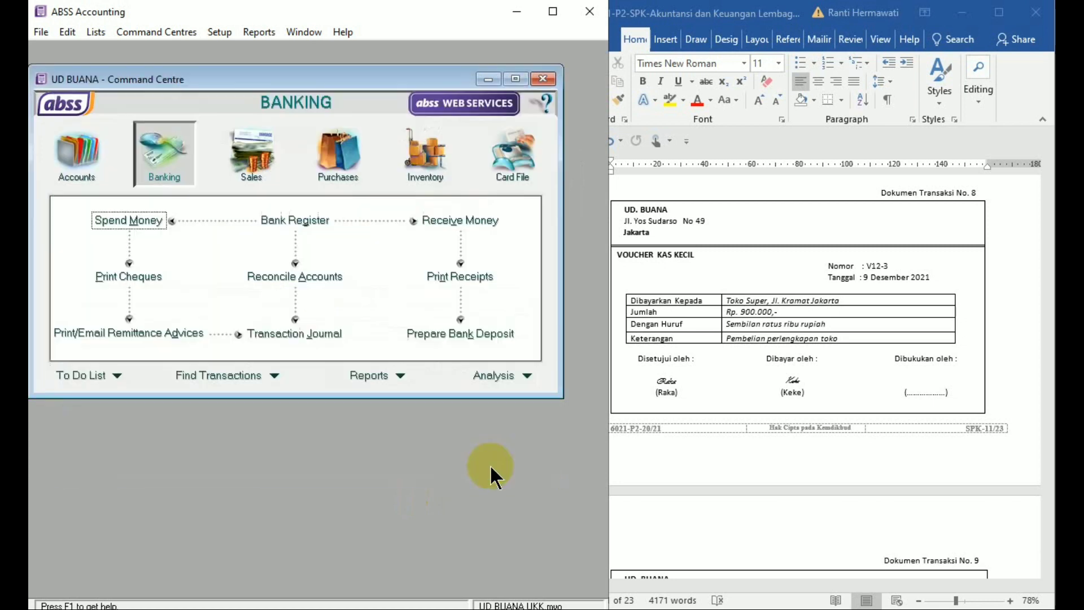
- Switch to Word and bring up transaction document no. 9, the cash payment BKK12-3
click(1000, 521)
scroll(1001, 522, down, 1)
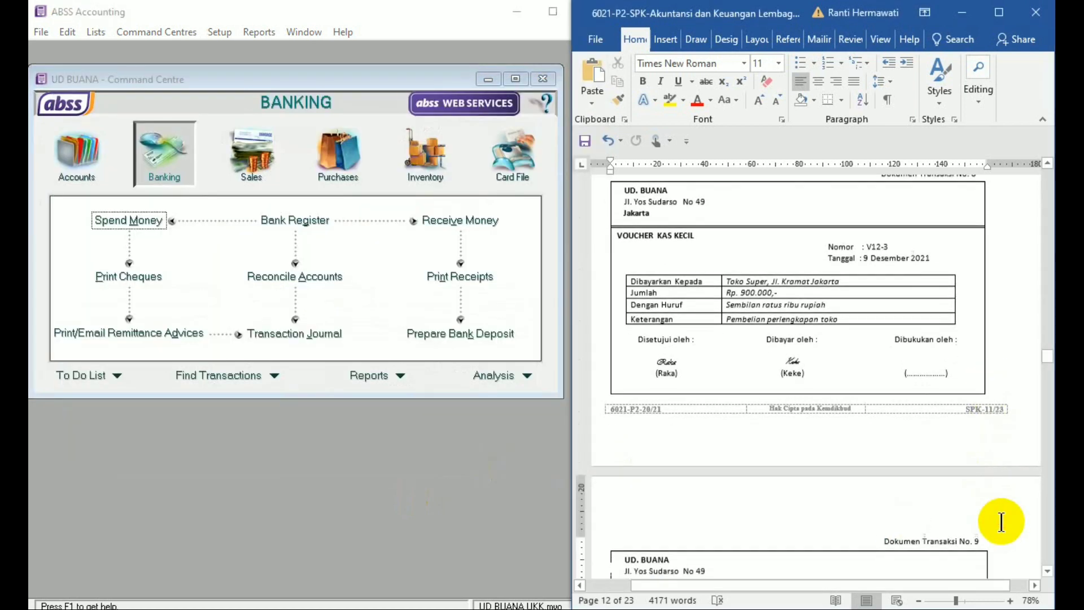
scroll(1001, 522, down, 5)
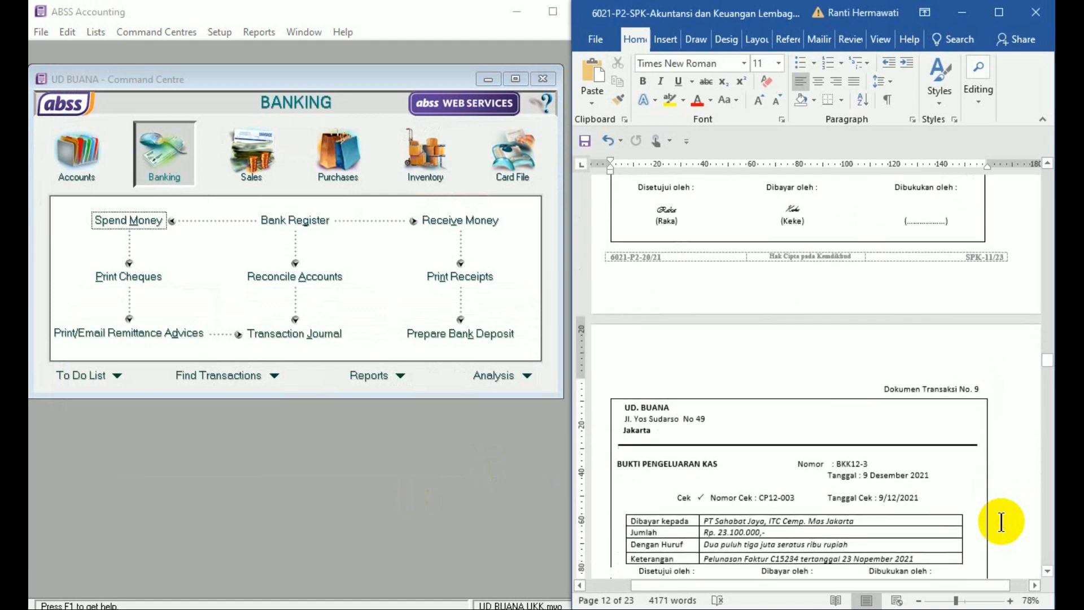
scroll(1001, 521, down, 3)
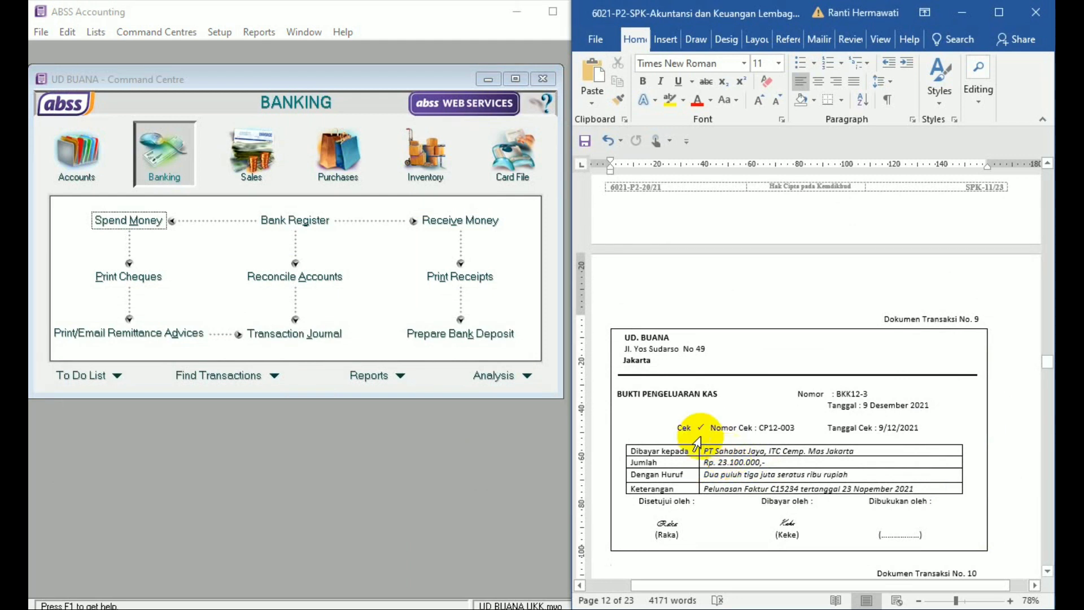
- Switch to ABSS Accounting and start a Pay Bills transaction for supplier PT Sahabat Jaya
click(339, 156)
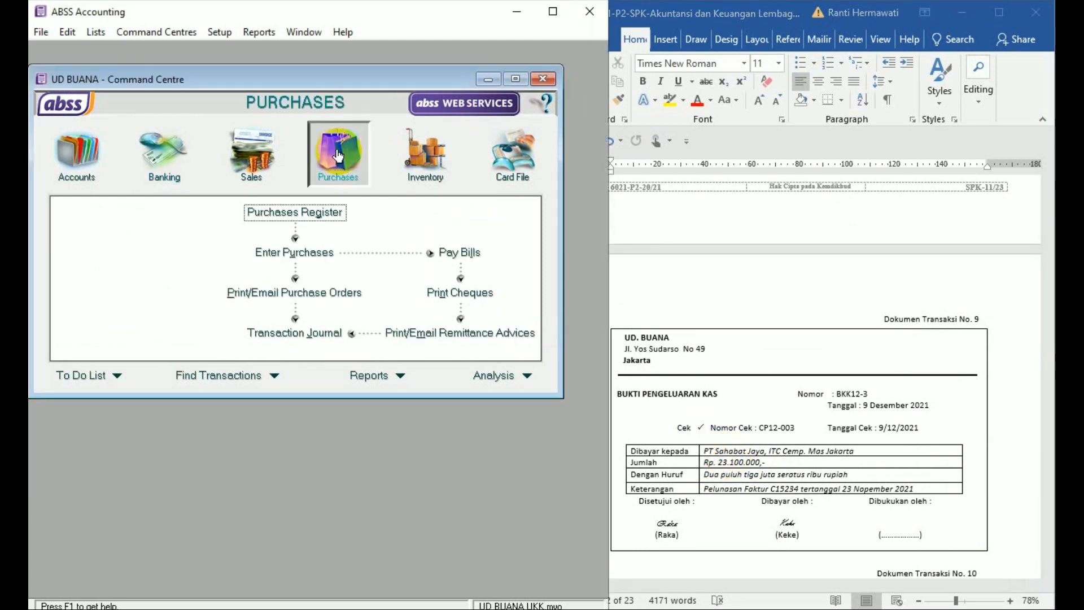
click(459, 254)
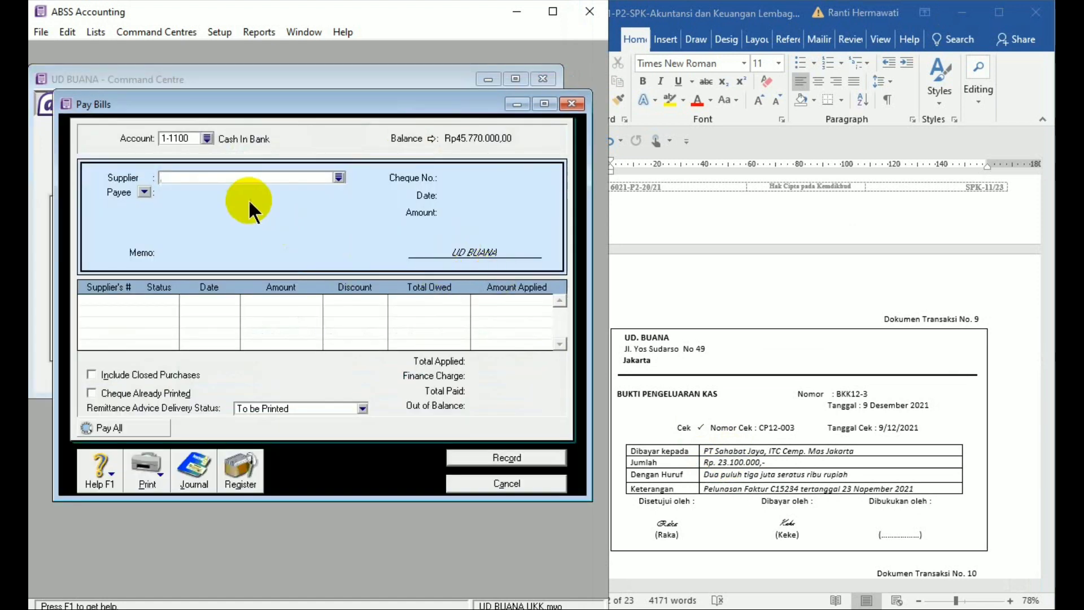
text(PT s)
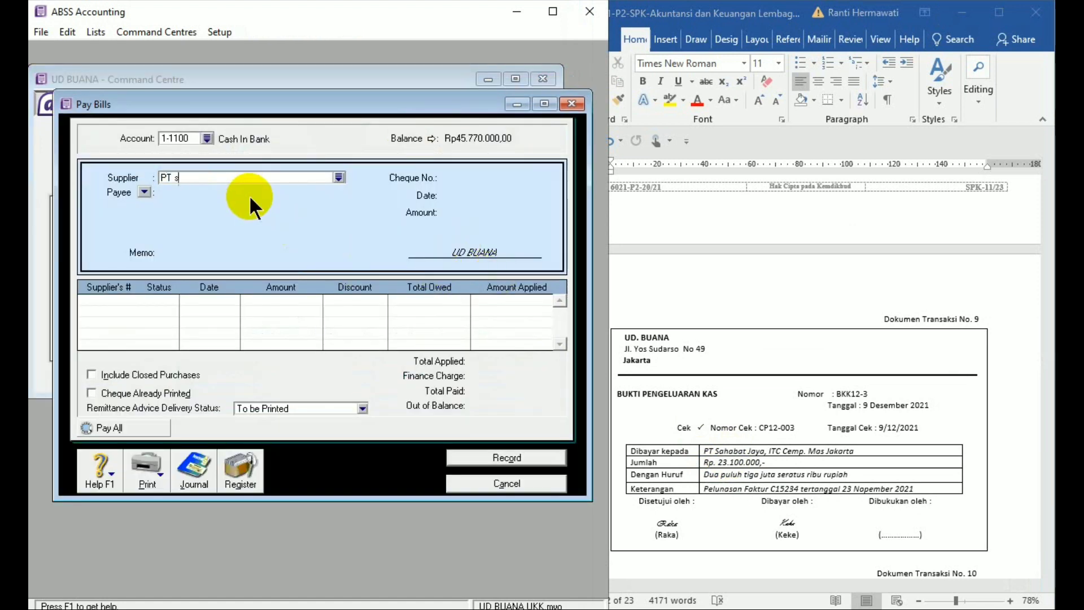
key(Tab)
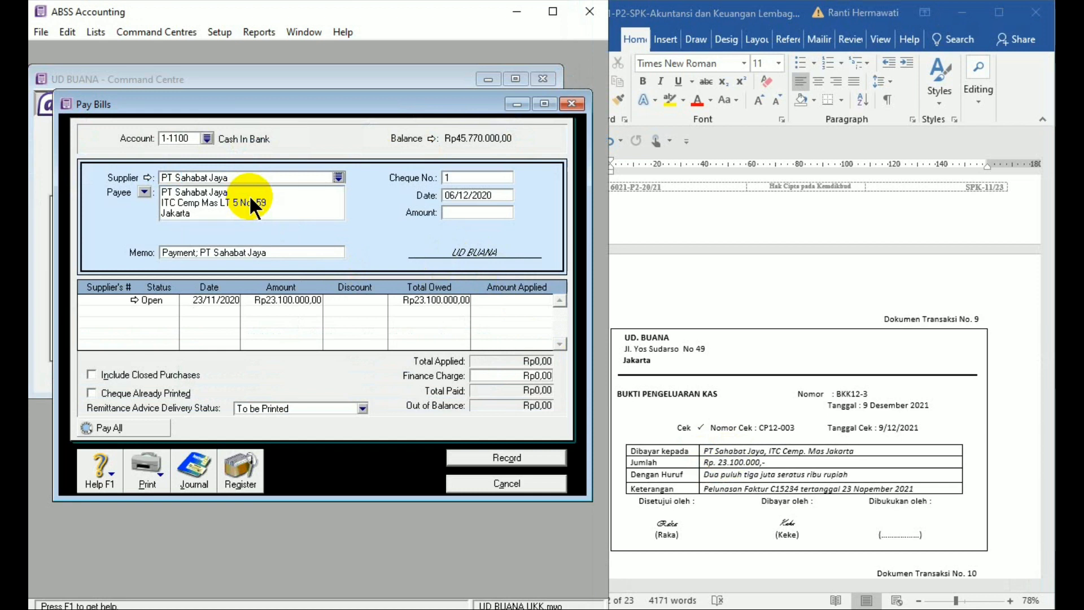
click(454, 178)
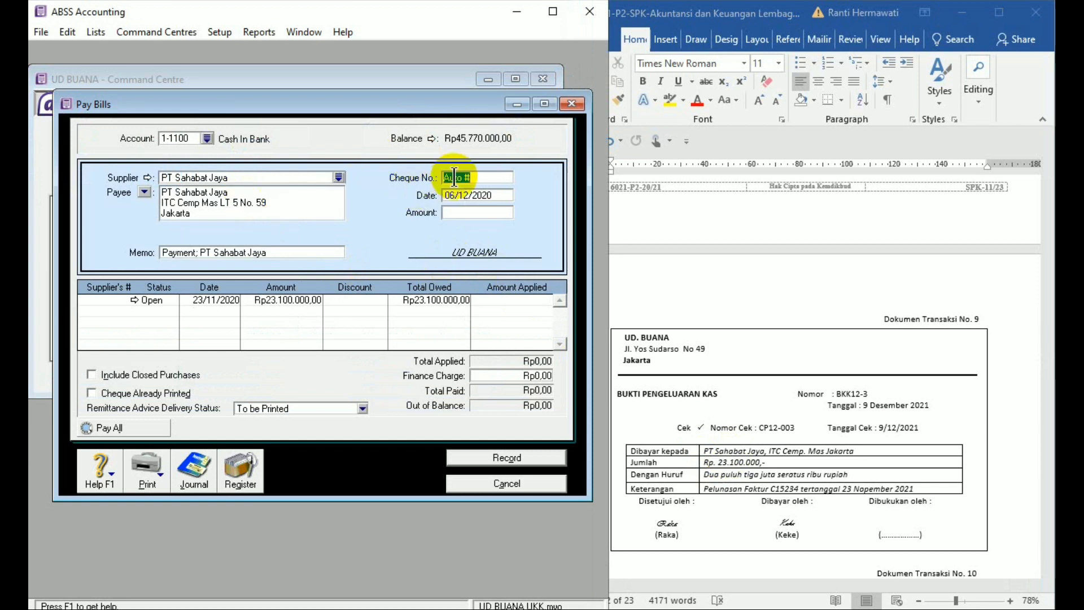
key(Tab)
text(cp)
key(BackSpace)
key(BackSpace)
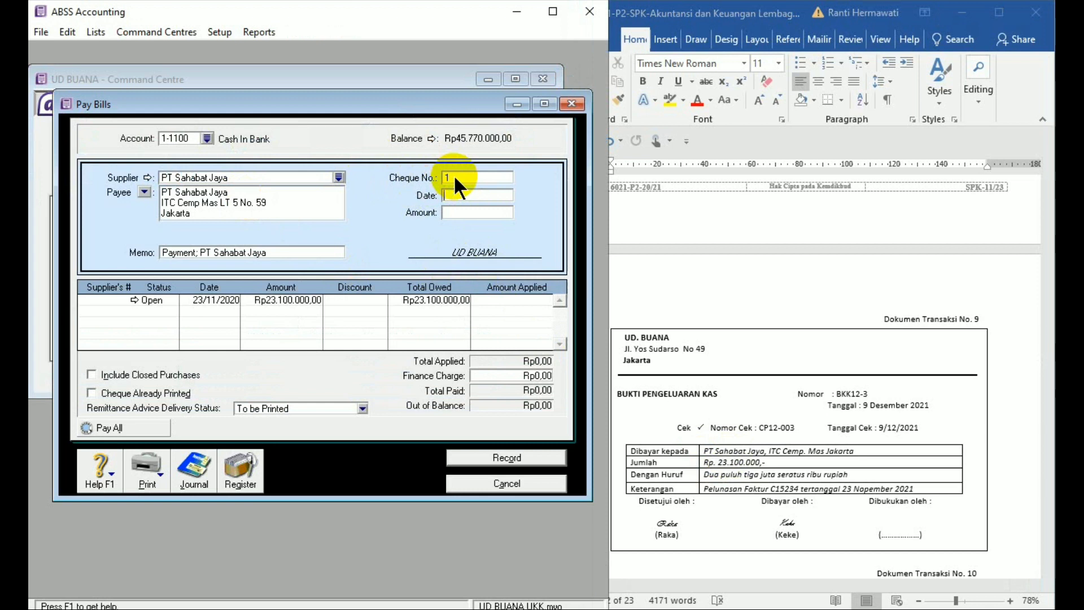
text(CP12)
key(space)
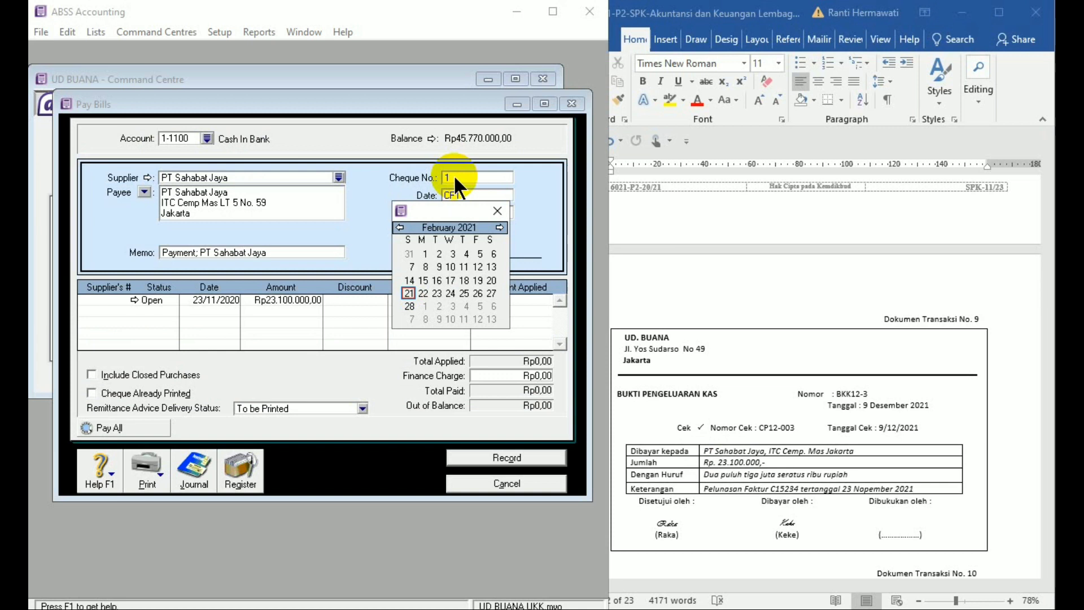
click(497, 211)
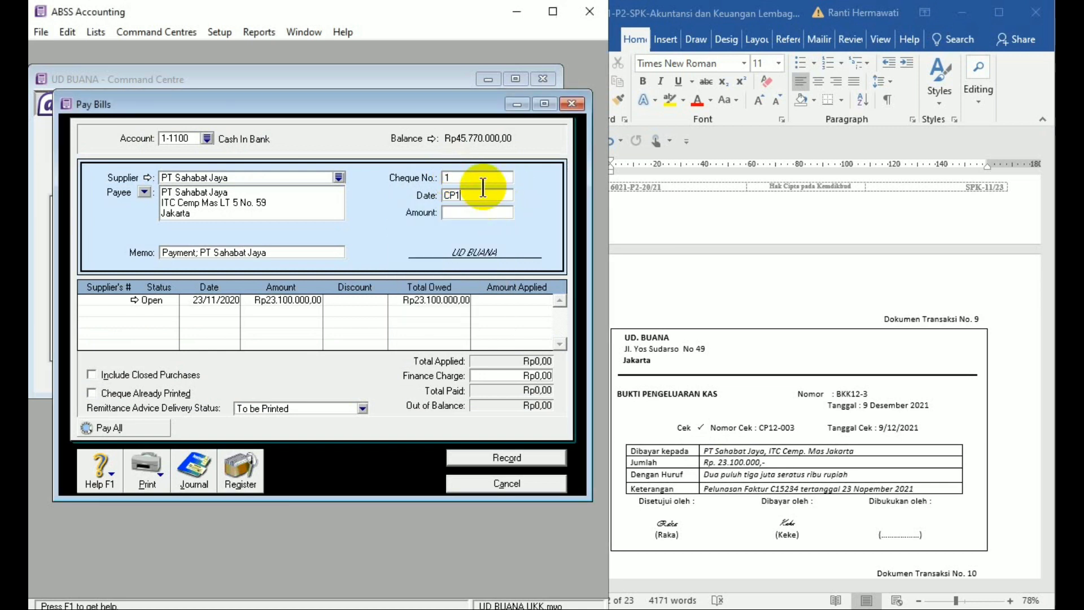
text(CP12)
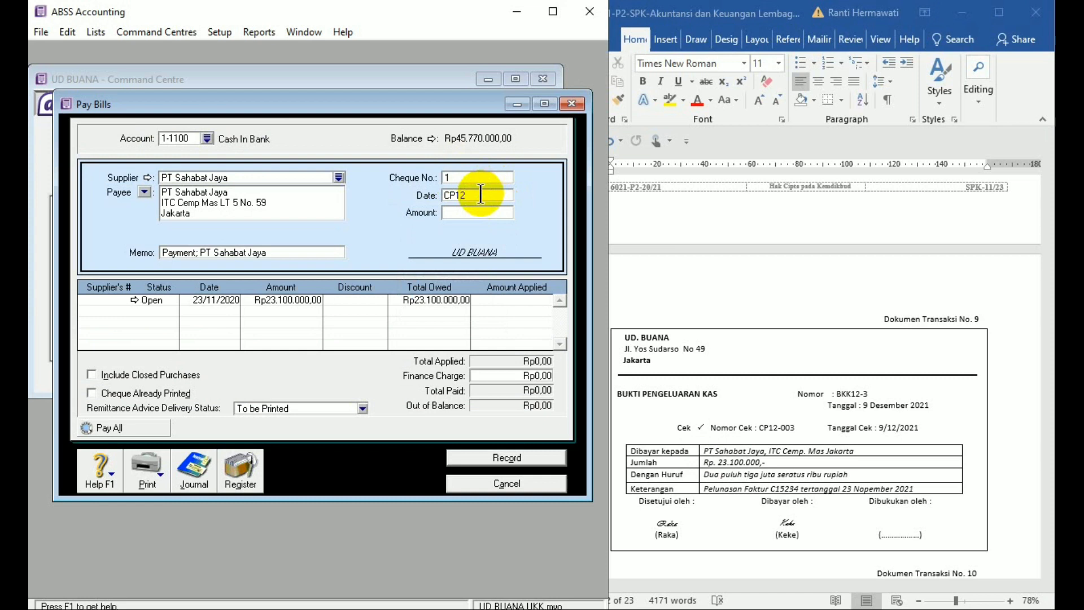
key(minus)
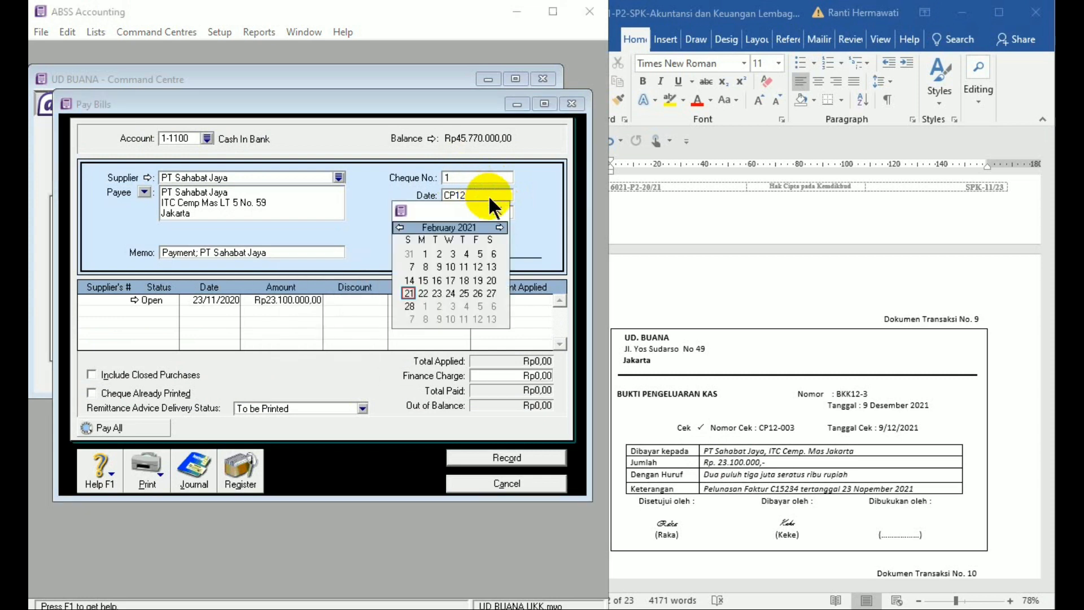
click(498, 208)
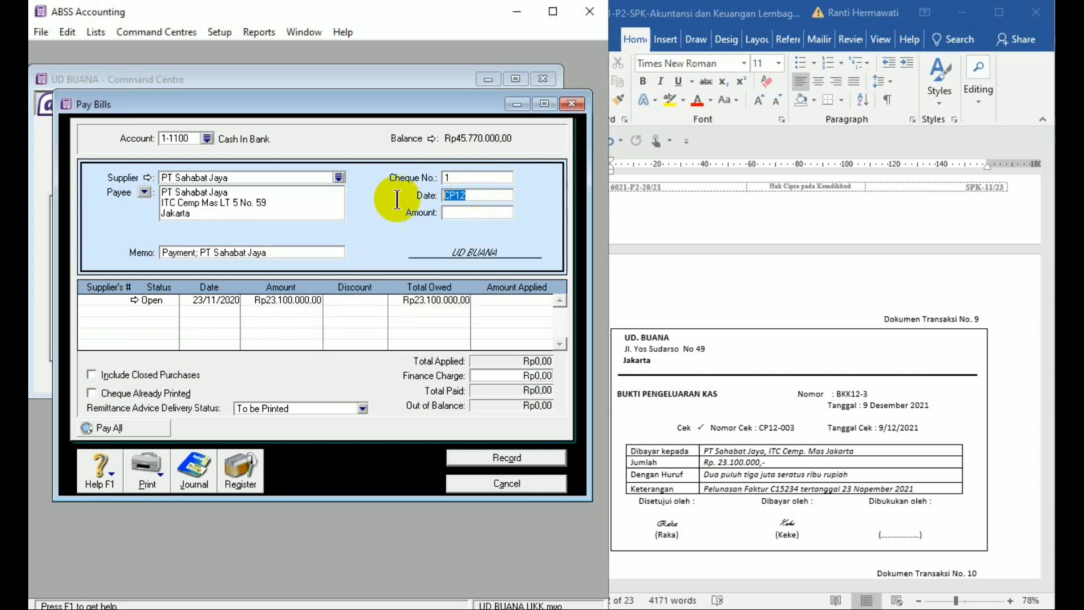
- Clear the wrong entry in the bill payment's date and set the date to 9/12/20
key(BackSpace)
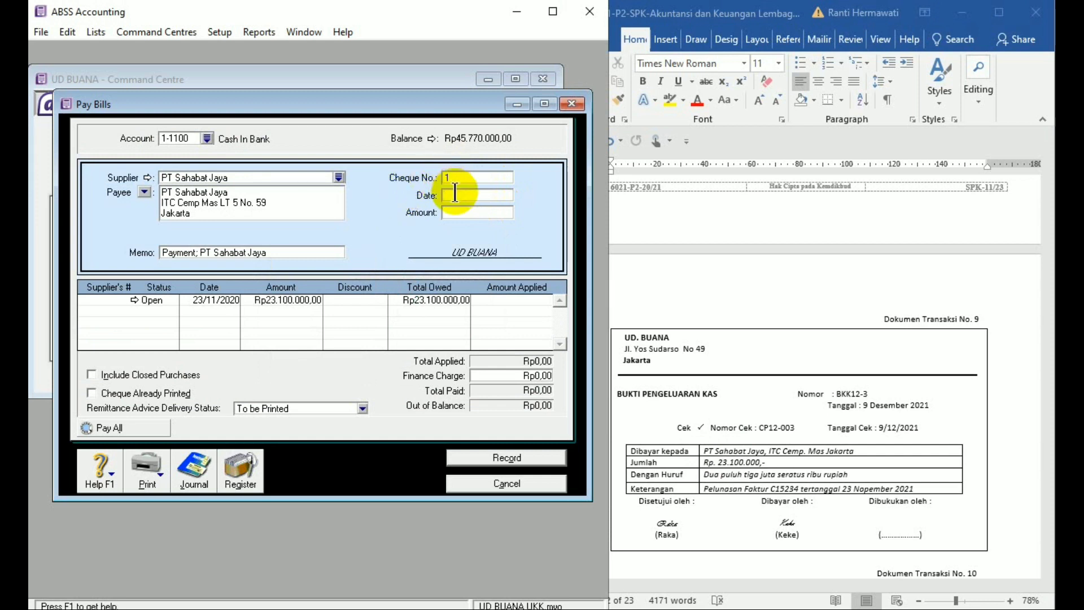
text(9/)
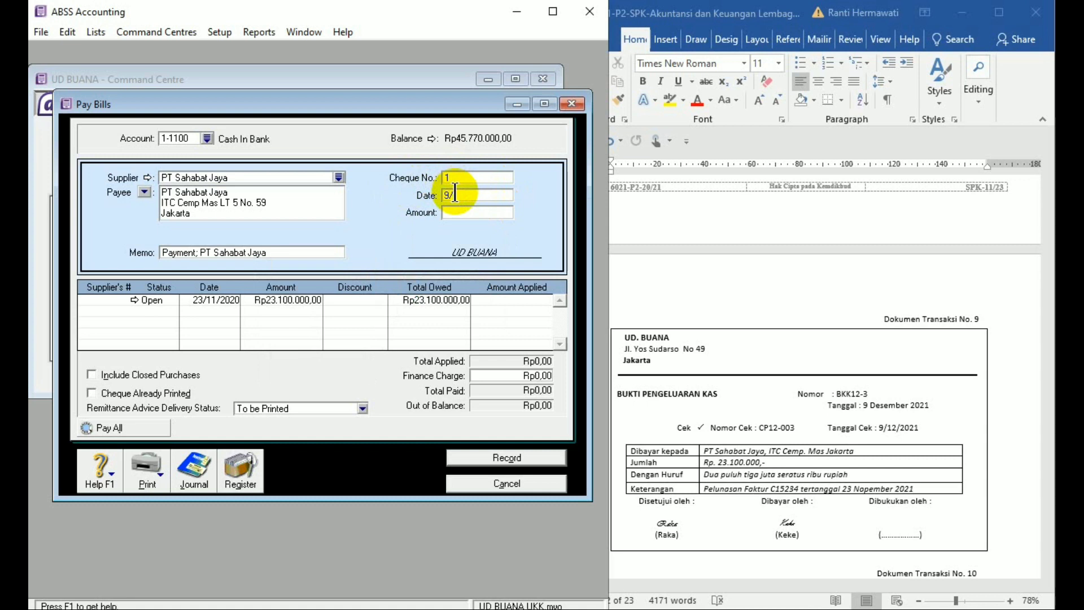
text(12/20)
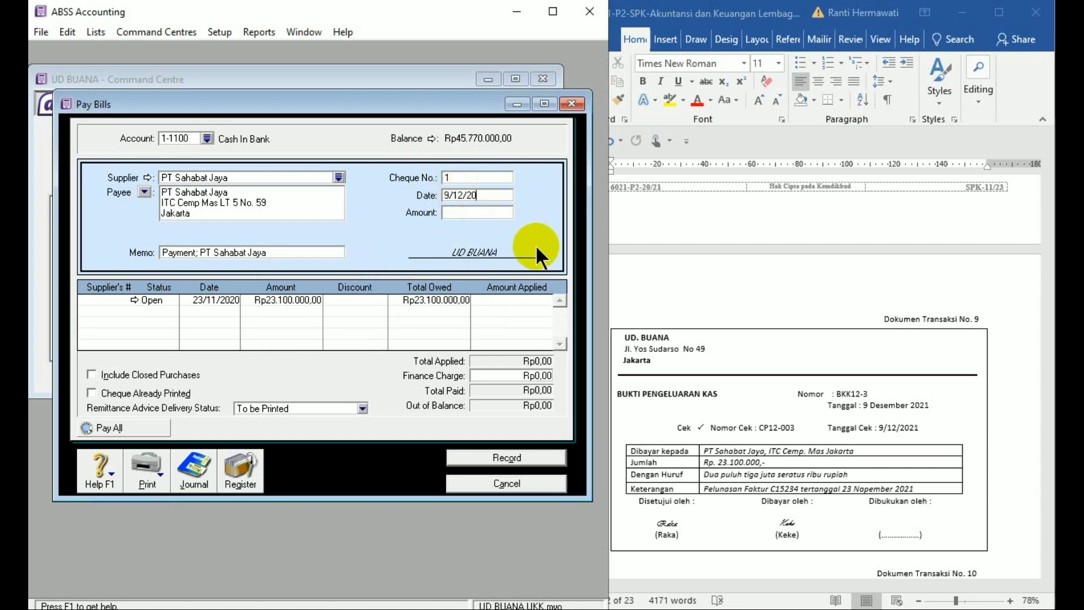
- Switch to Word and correct the year to 2020 in document no. 9's voucher date and cheque date
key(Tab)
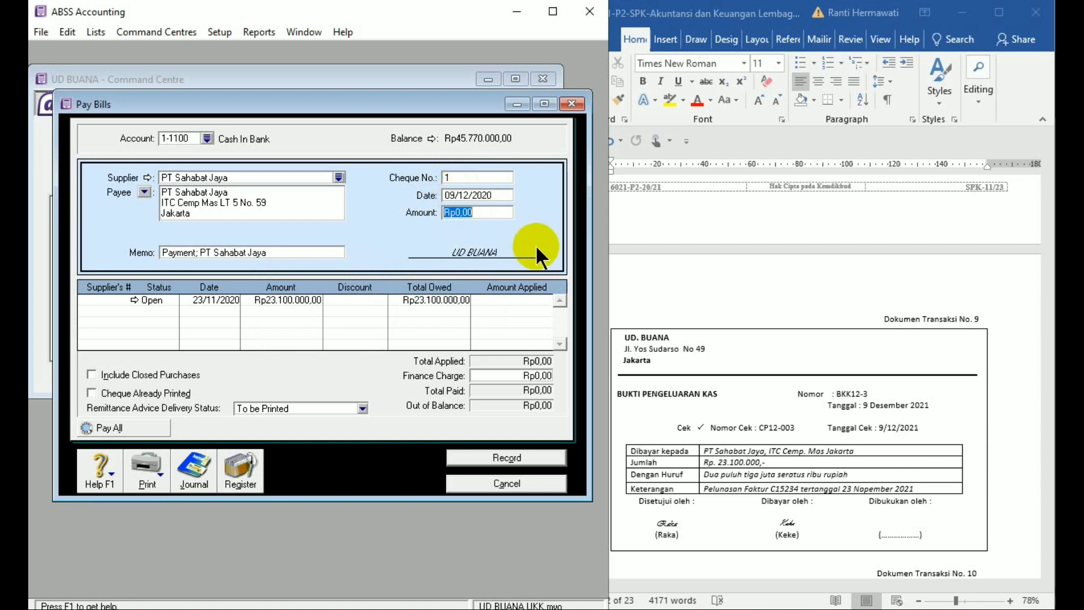
click(931, 404)
key(BackSpace)
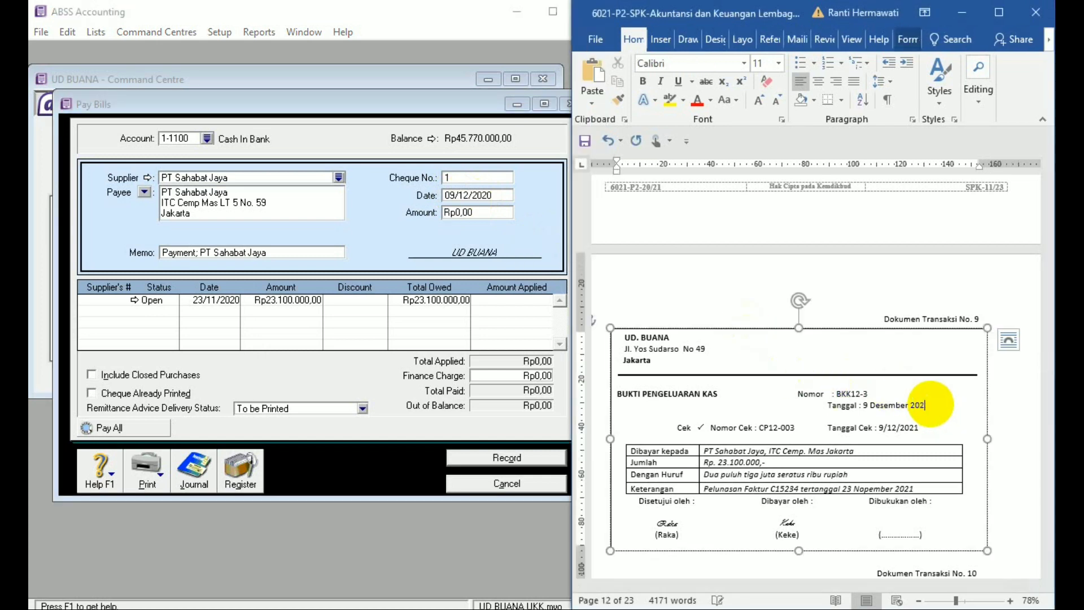
text(0)
click(919, 428)
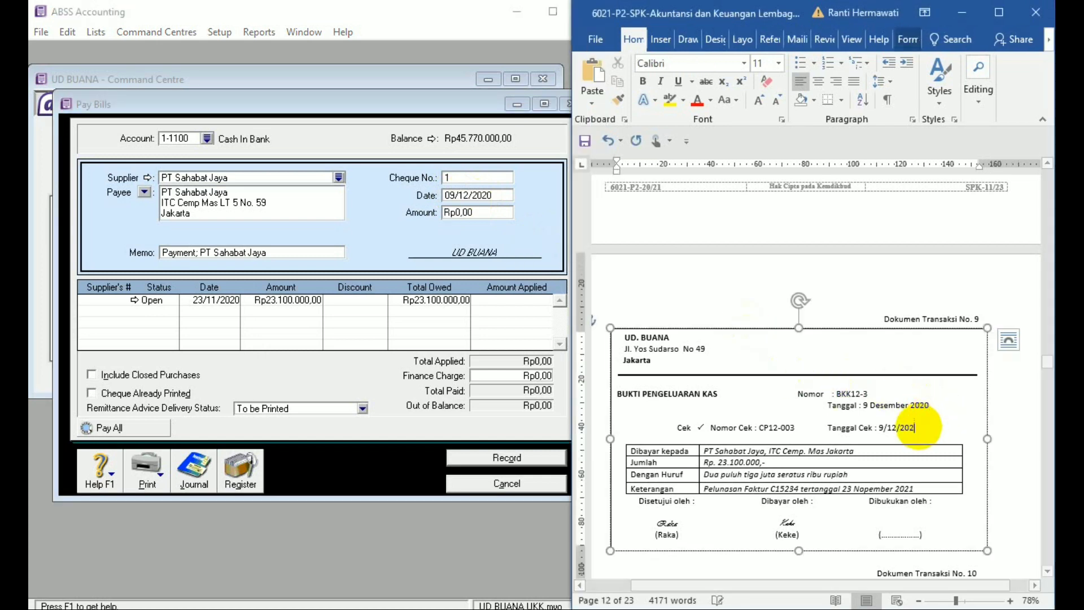
key(BackSpace)
text(0)
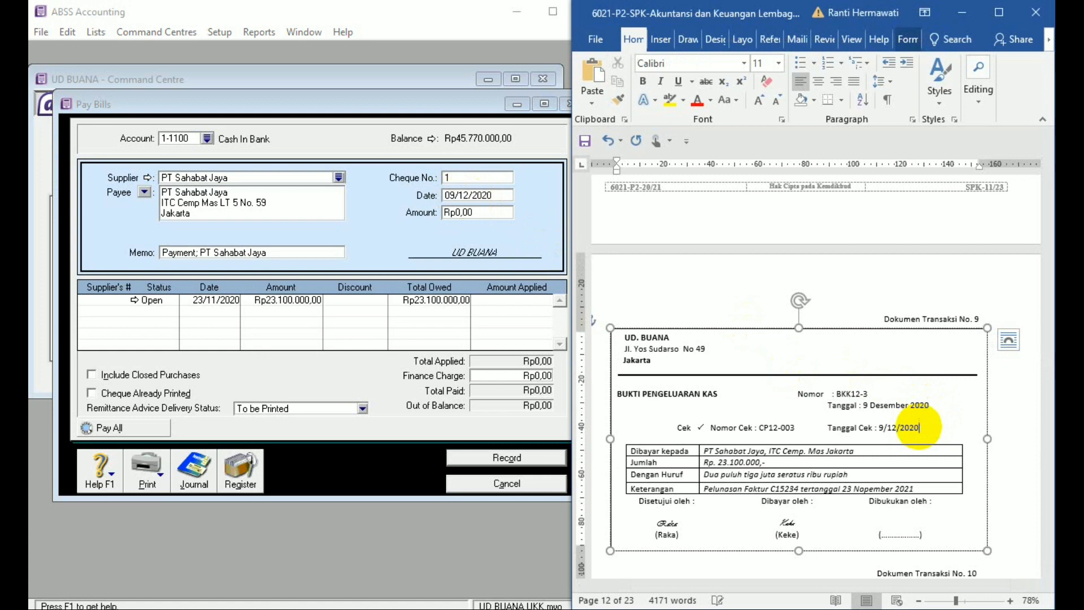
- Correct the year of the 23 November invoice date in document no. 9's description to 2020
click(912, 489)
key(BackSpace)
text(0)
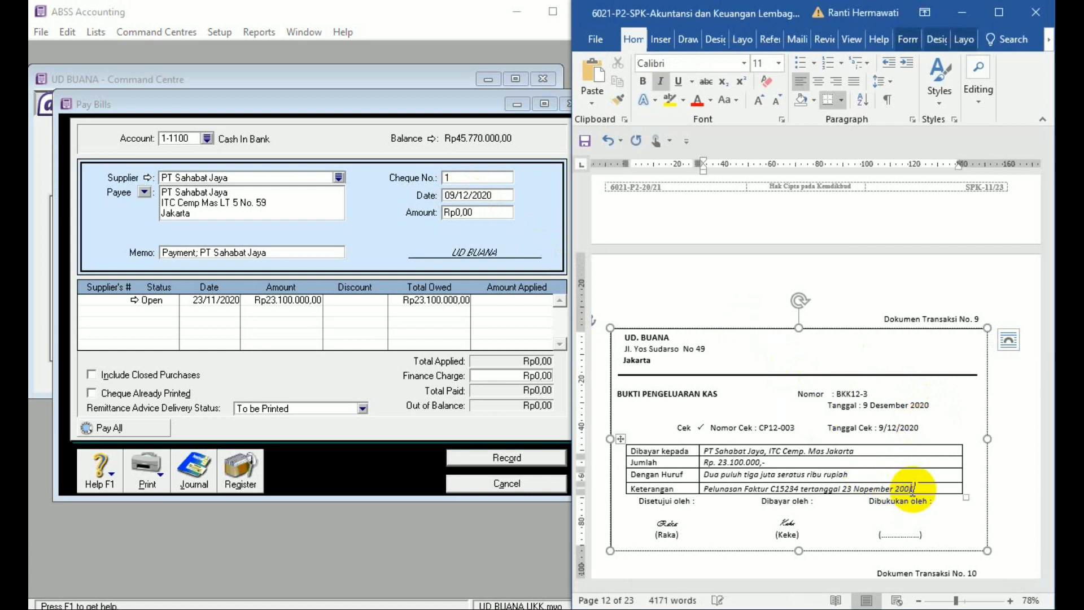
key(BackSpace)
text(1)
key(BackSpace)
text(0)
- Switch to ABSS Accounting and set the bill payment's cheque number to CP12-003 and its amount to 23100000
click(466, 179)
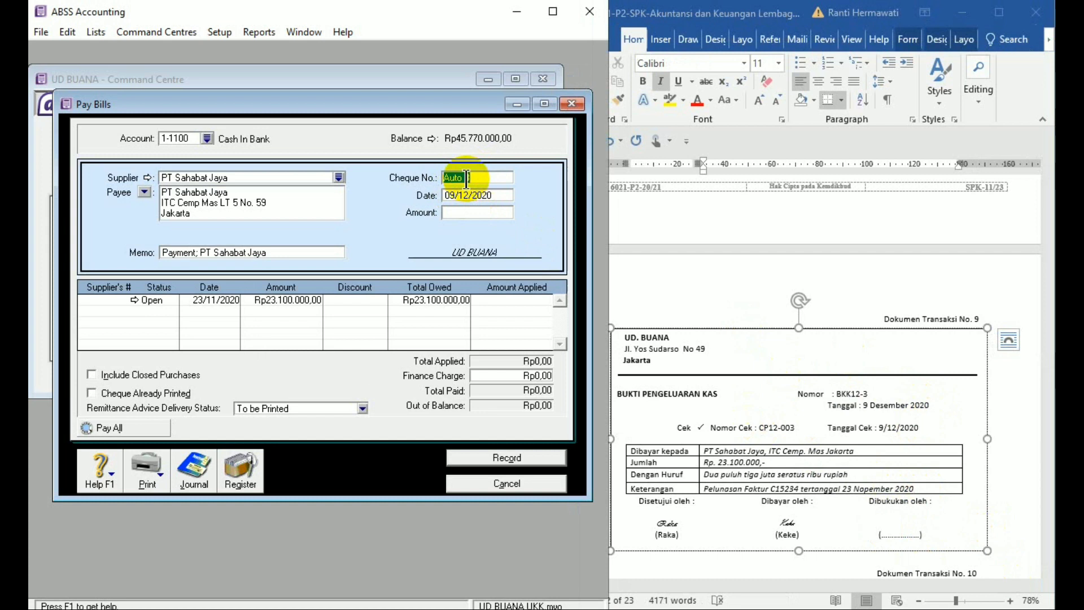
text(CP12-003)
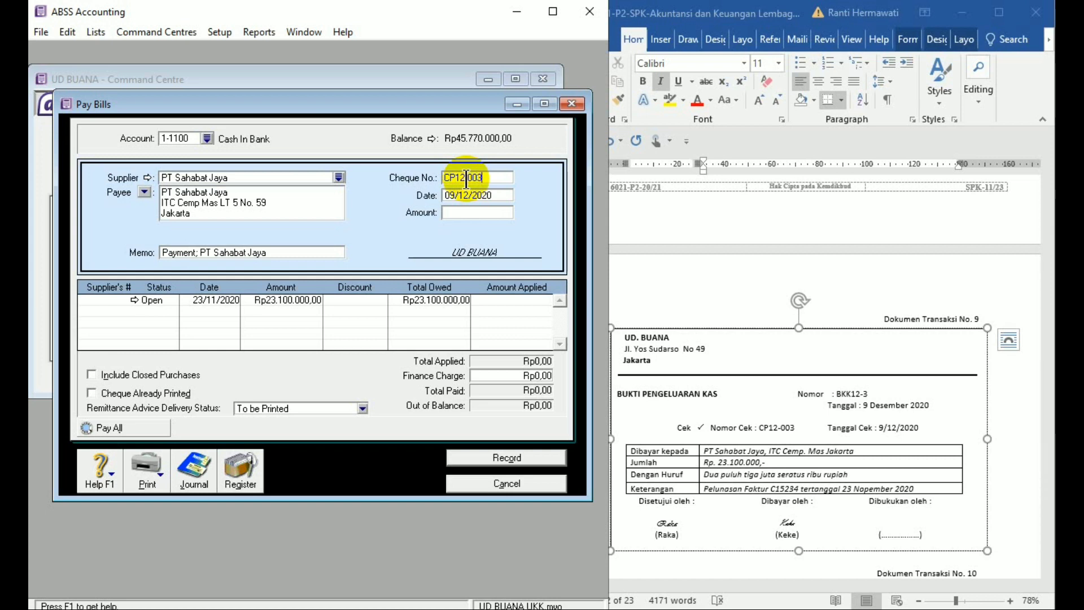
click(455, 211)
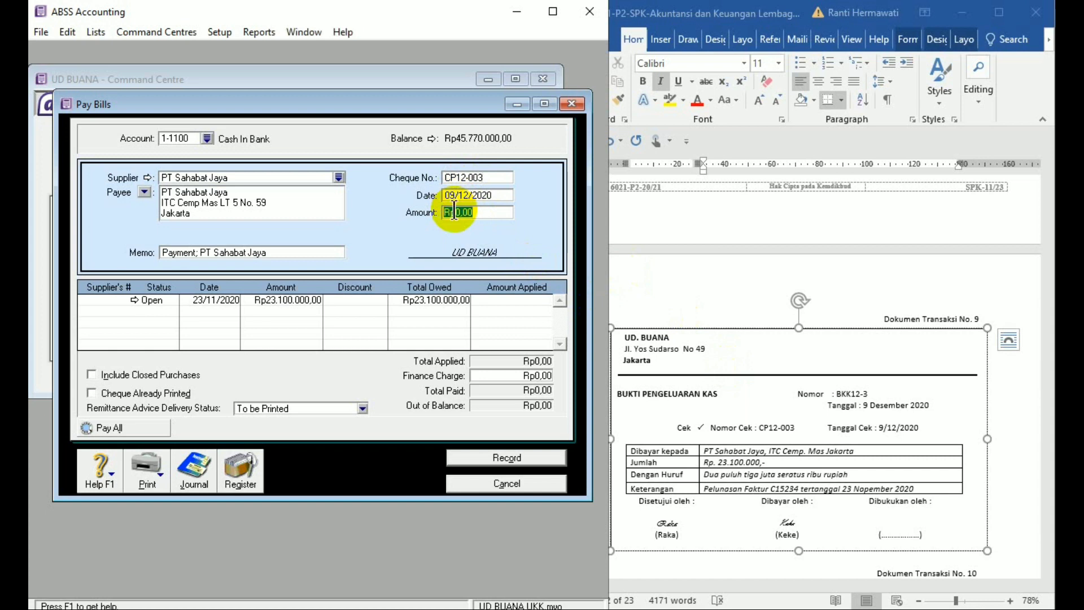
text(23.100.0)
text(00000)
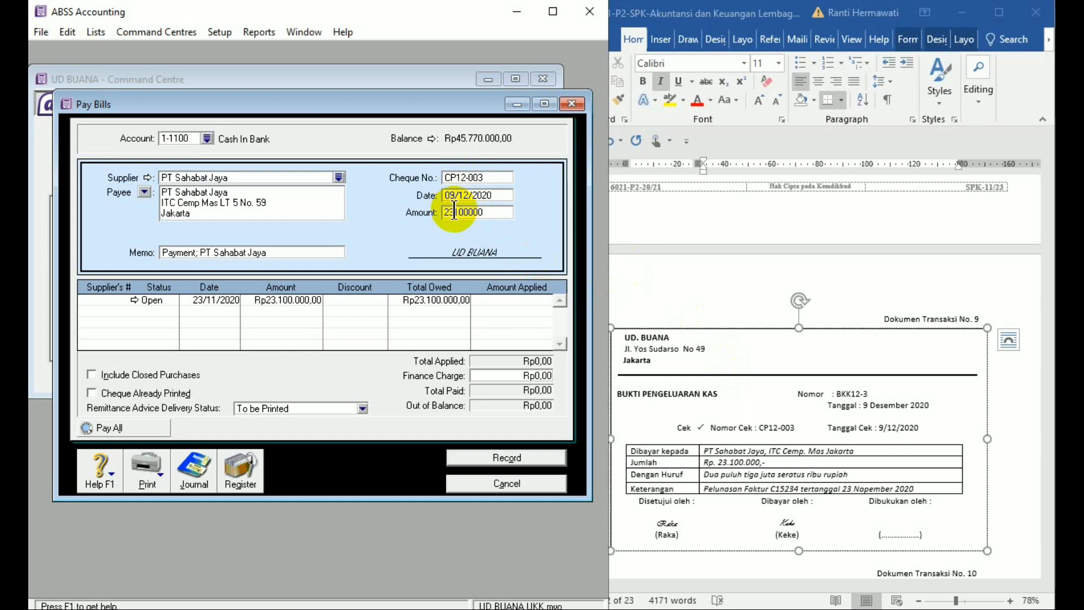
key(Tab)
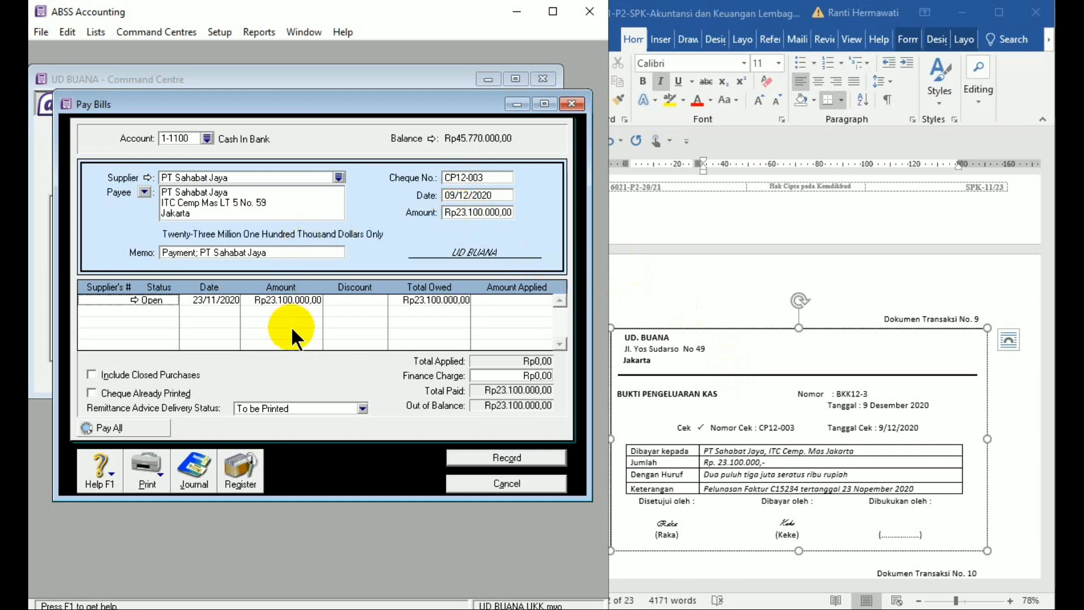
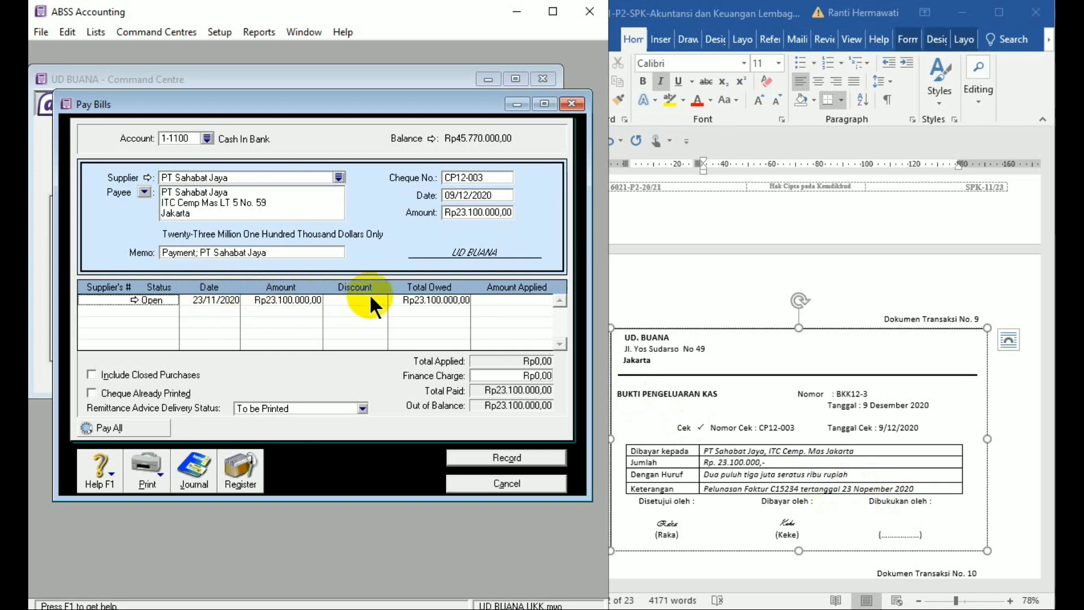
- Apply the payment to the open bill of 23/11/2020, then record it and close Pay Bills
click(485, 299)
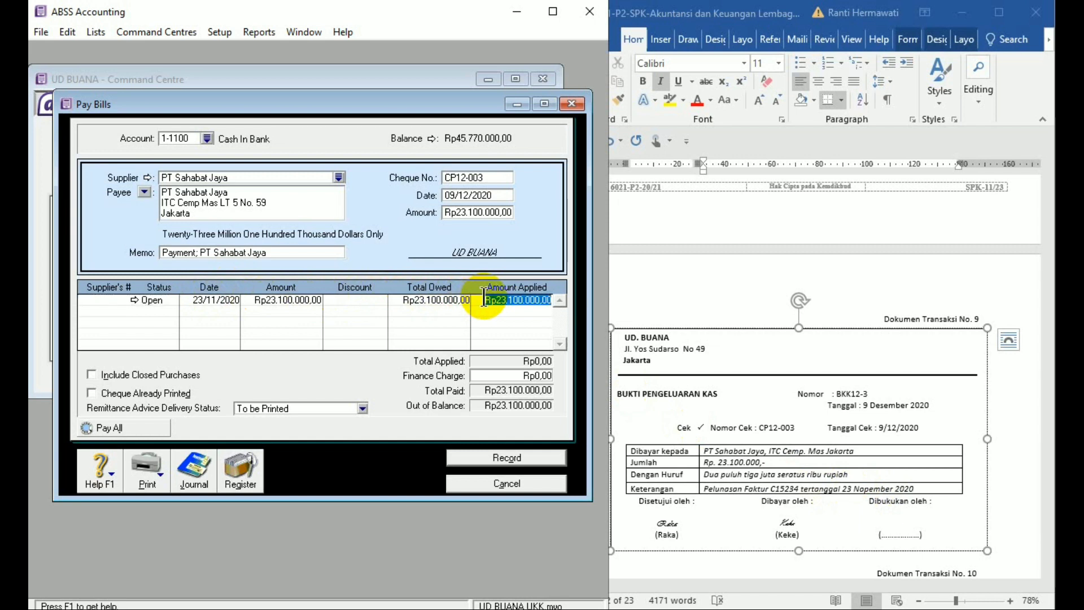
click(535, 458)
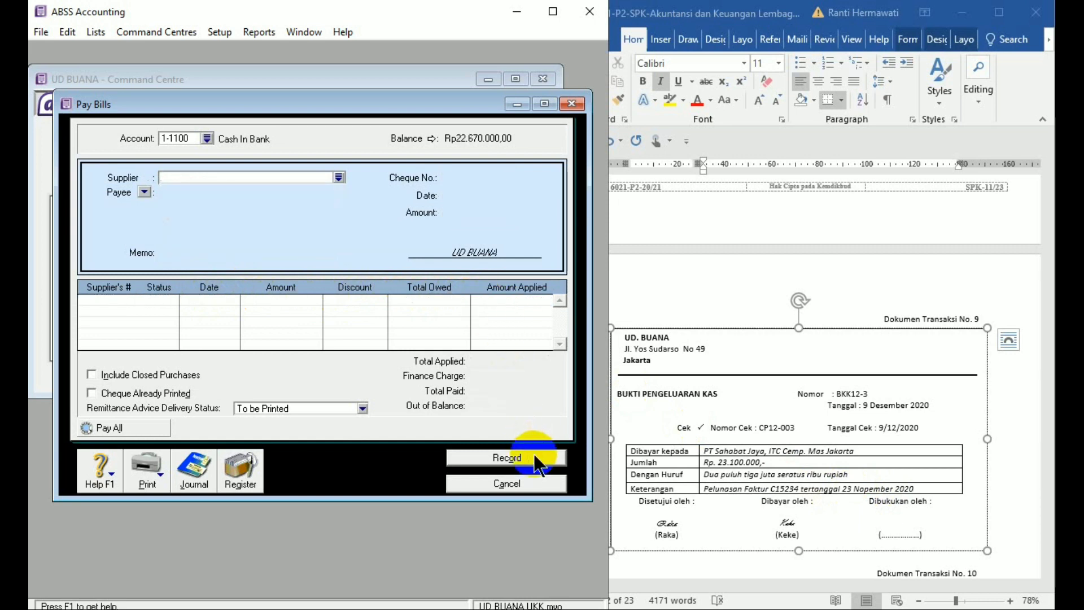
click(531, 481)
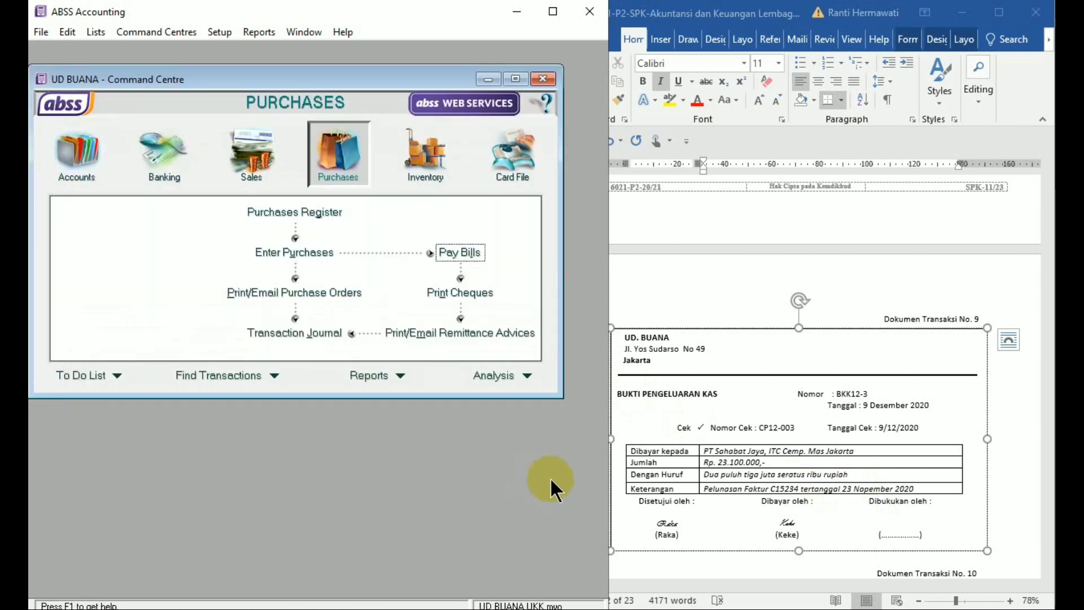
- Switch to Word and bring up transaction document no. 10, the PT Margonda invoice F05
click(1008, 472)
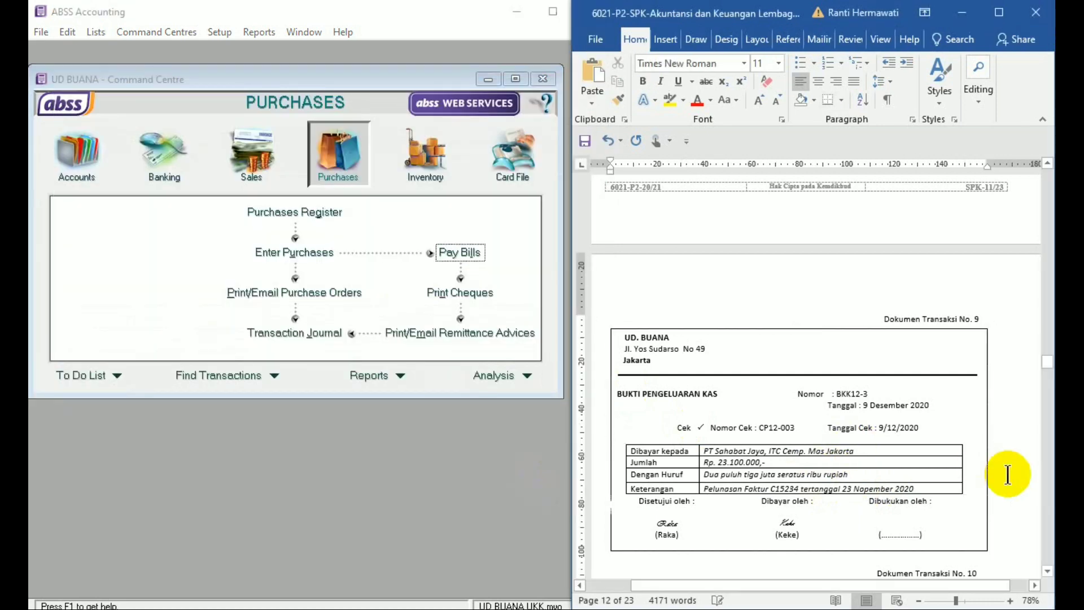
scroll(1008, 475, down, 2)
scroll(1008, 474, down, 6)
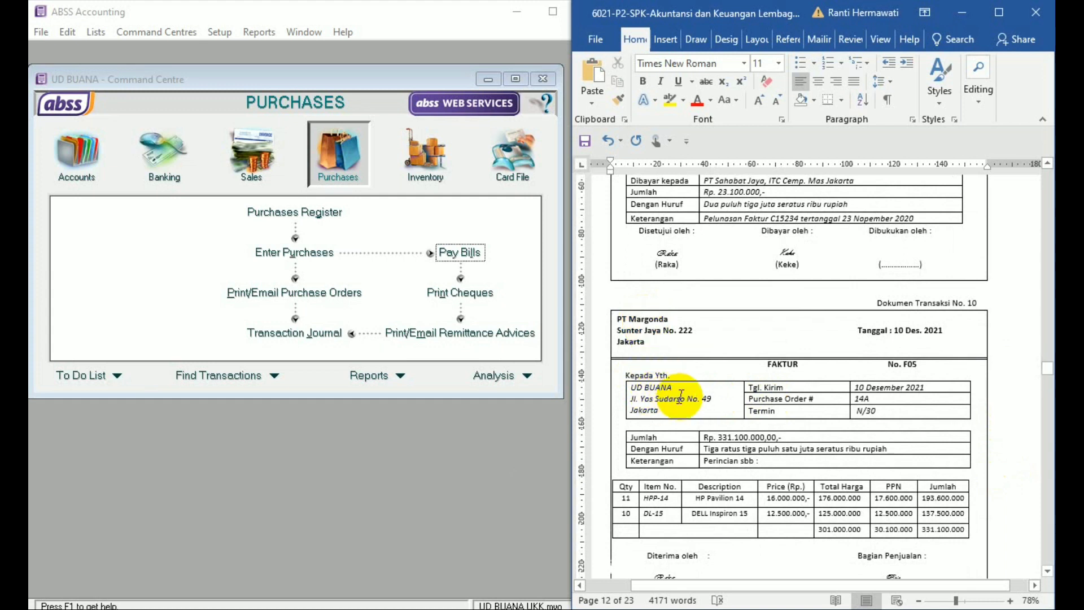
- Switch to ABSS Accounting and start a new purchase bill for supplier PT Margonda
click(358, 166)
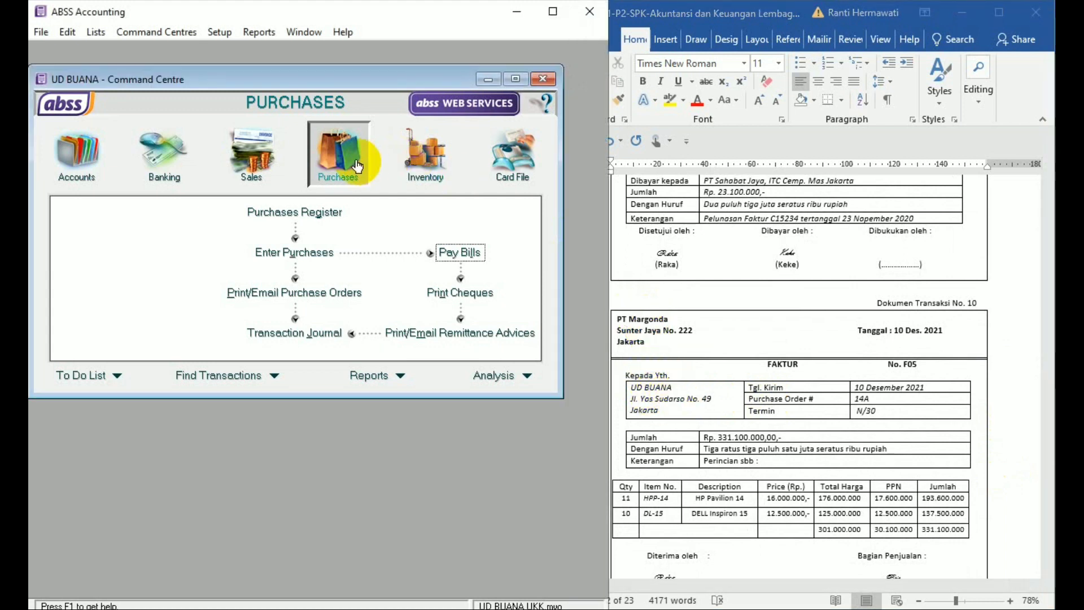
click(315, 254)
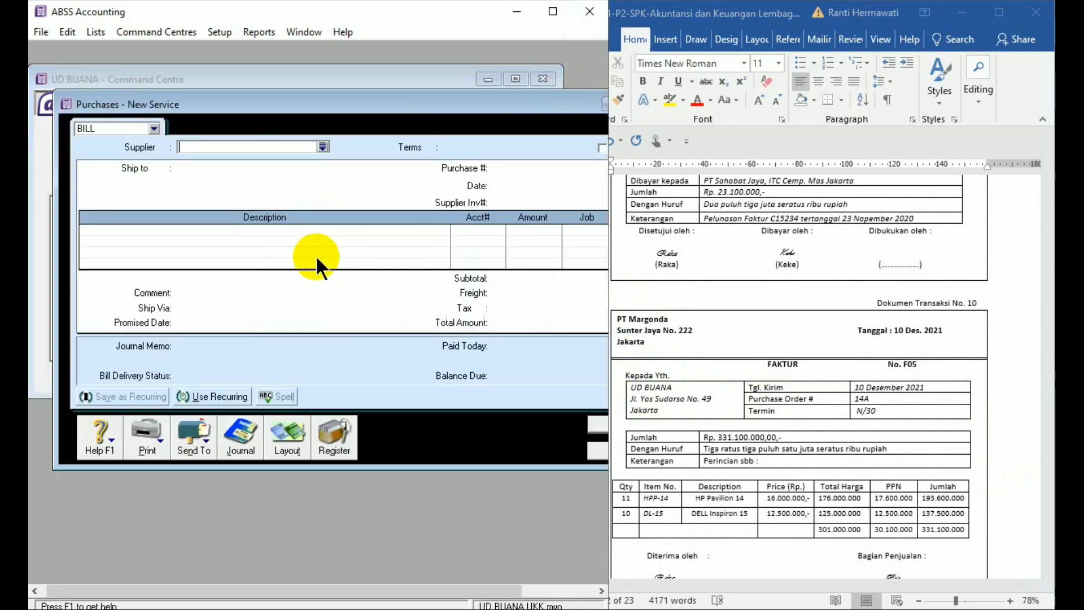
drag(348, 104, 324, 105)
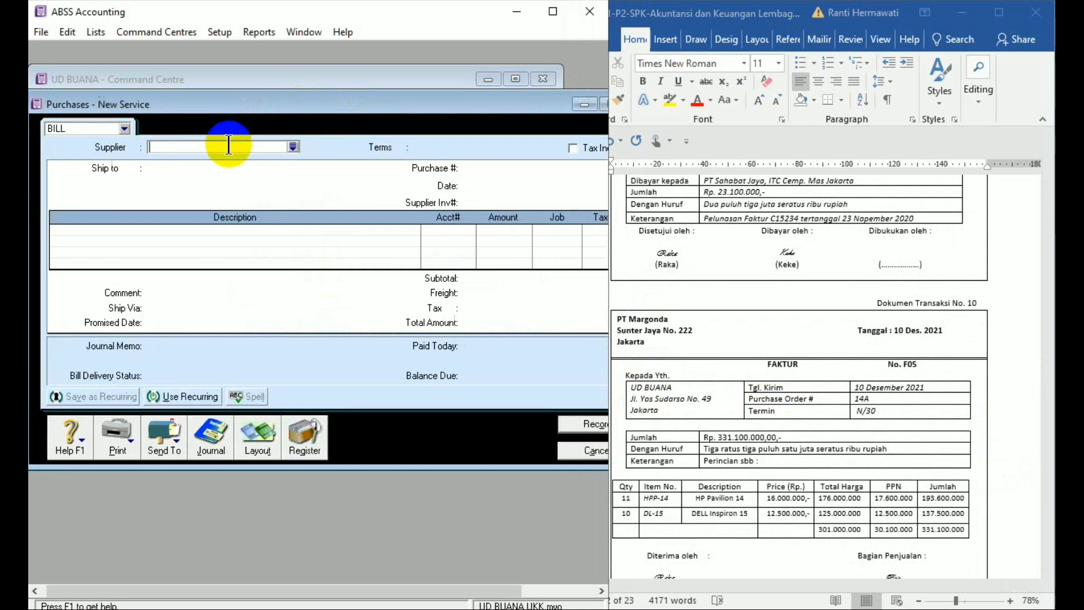
text(PT Margonda)
key(Tab)
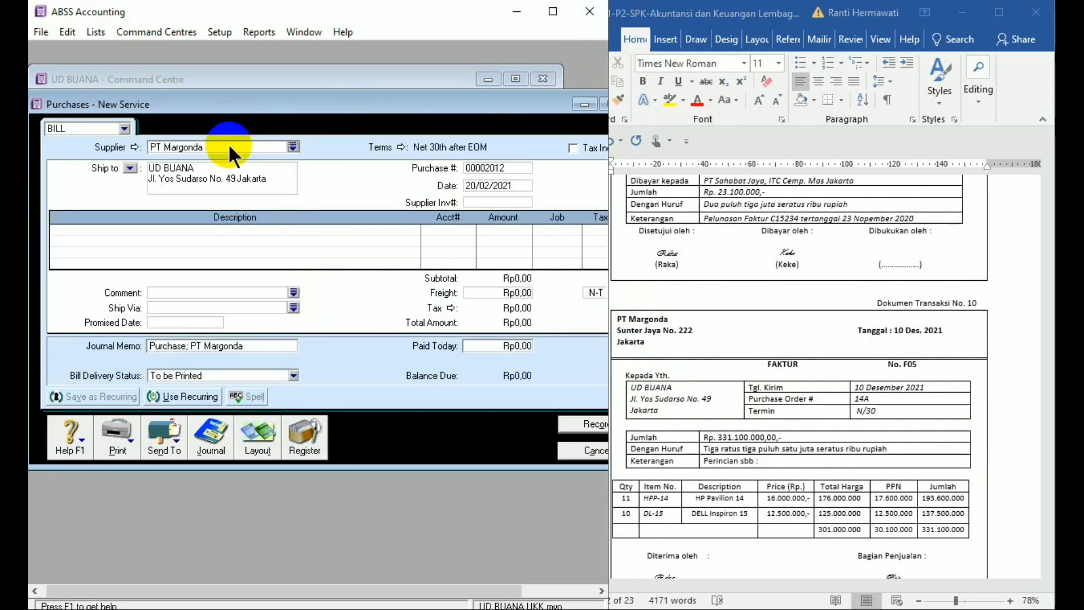
- Change the bill's credit terms to In a Given # of Days with 30 balance due days
click(392, 146)
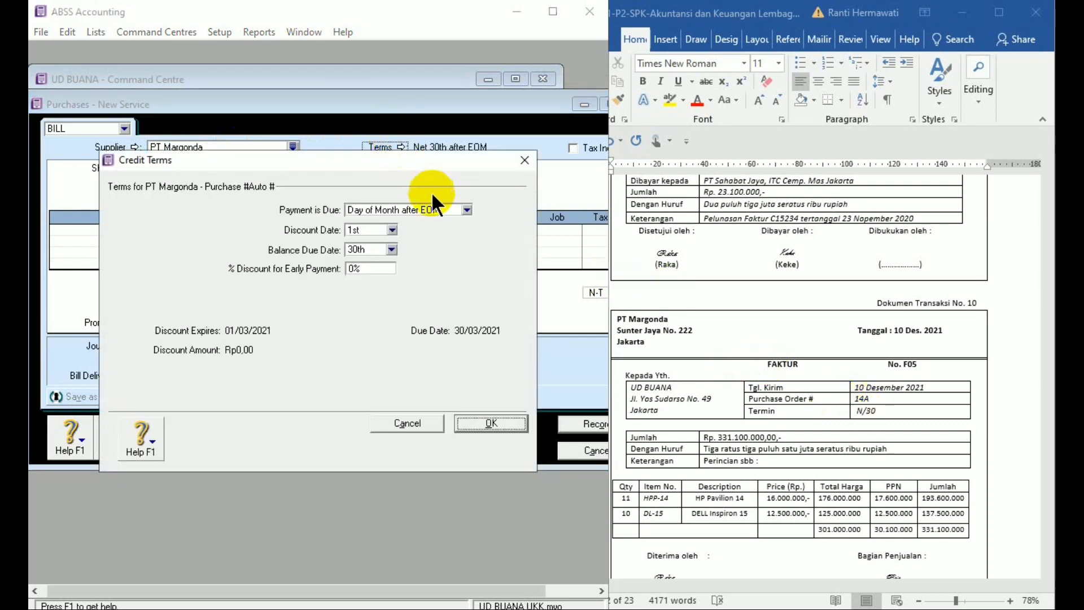
click(467, 210)
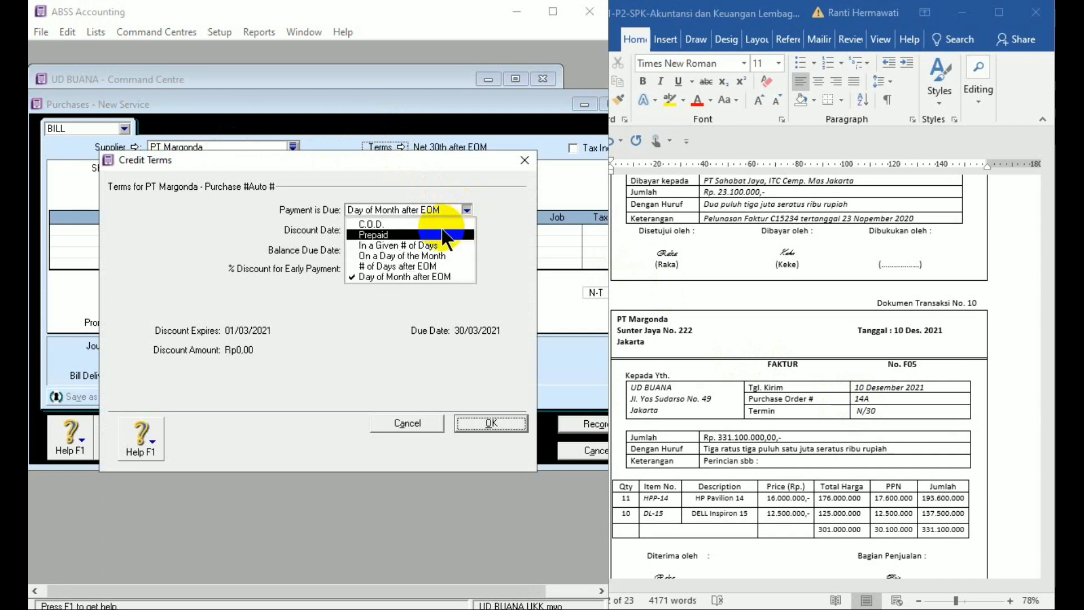
click(435, 242)
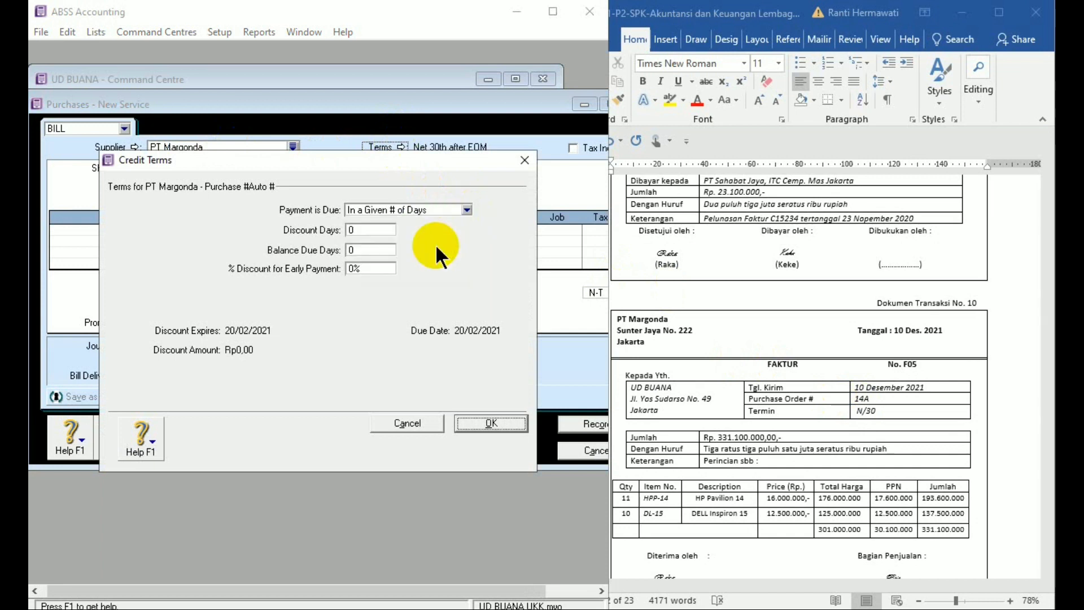
click(362, 248)
text(3)
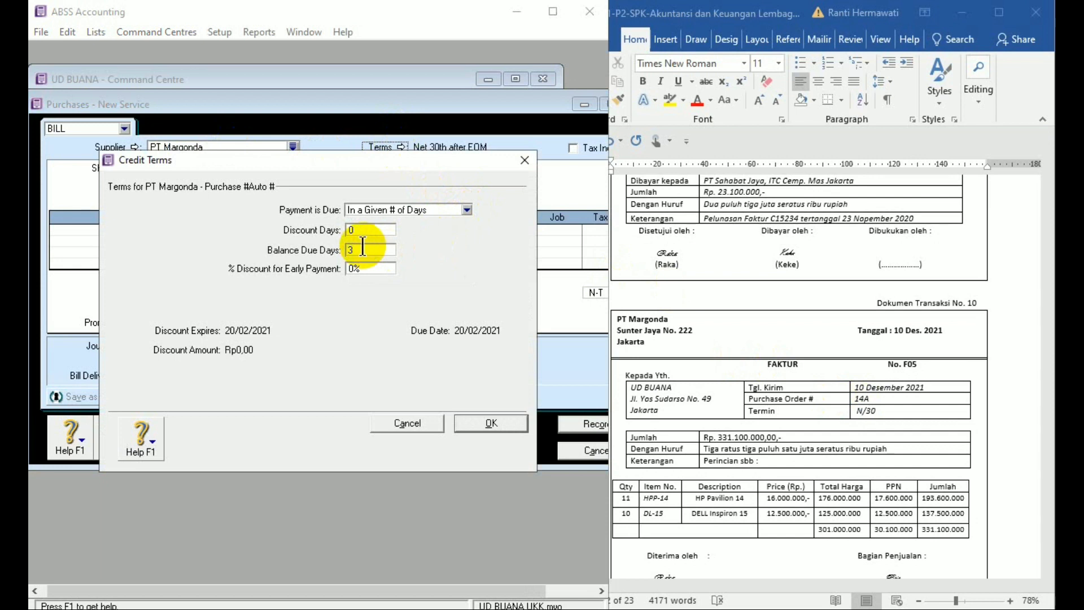
text(0)
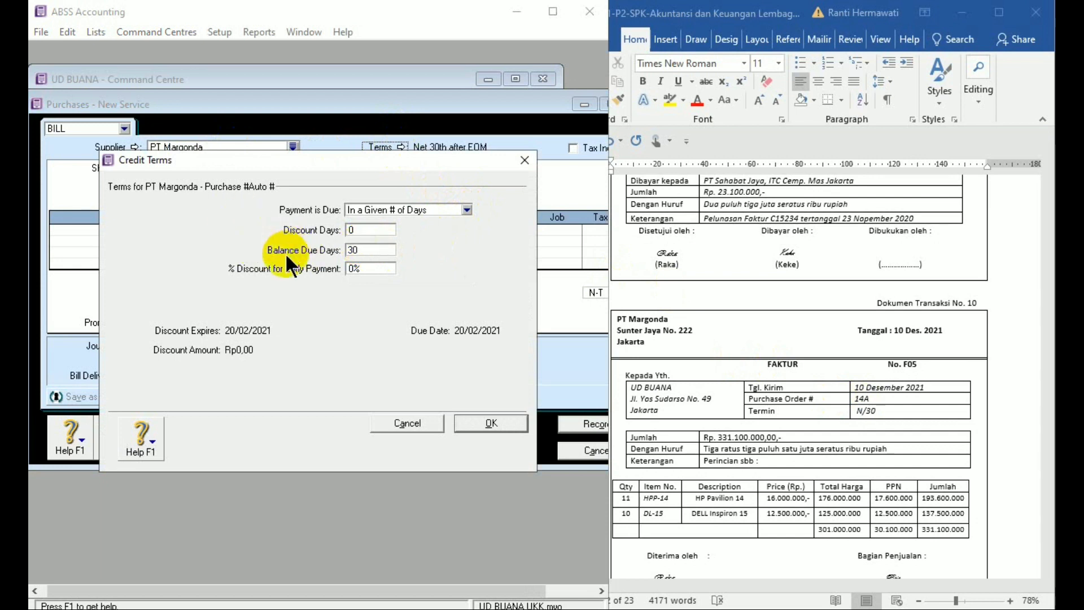
click(482, 421)
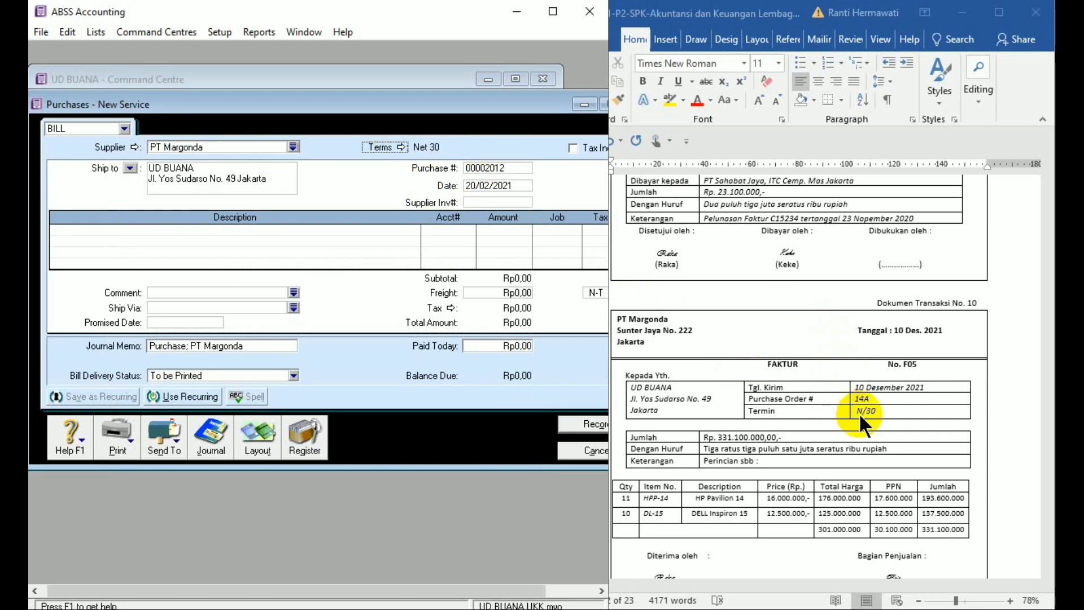
- Set the bill's purchase number to the invoice's purchase order number and its date to 10/12/20
click(511, 166)
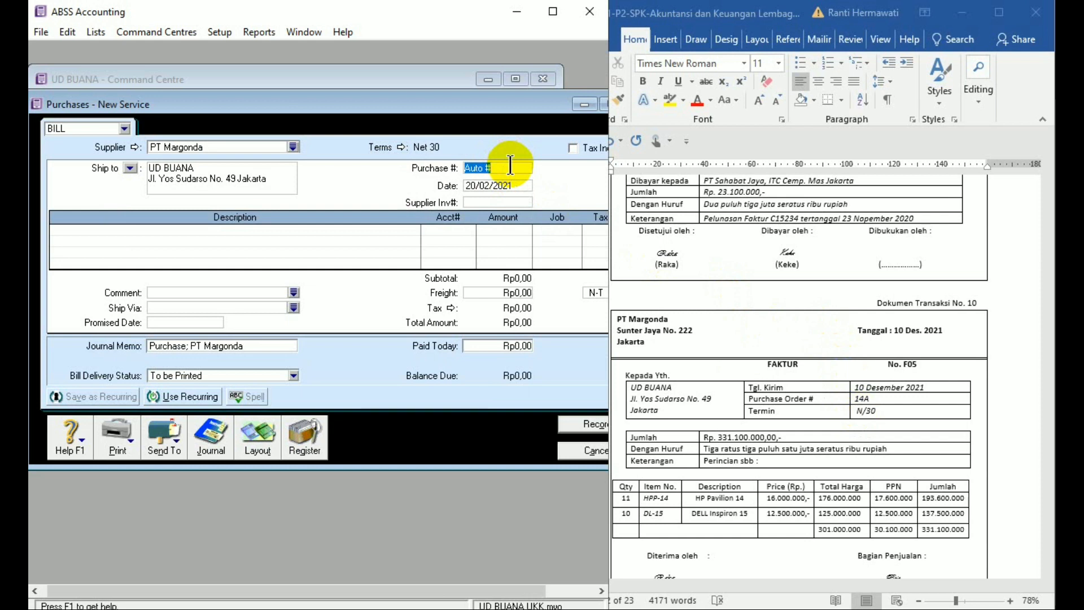
text(14A)
click(475, 183)
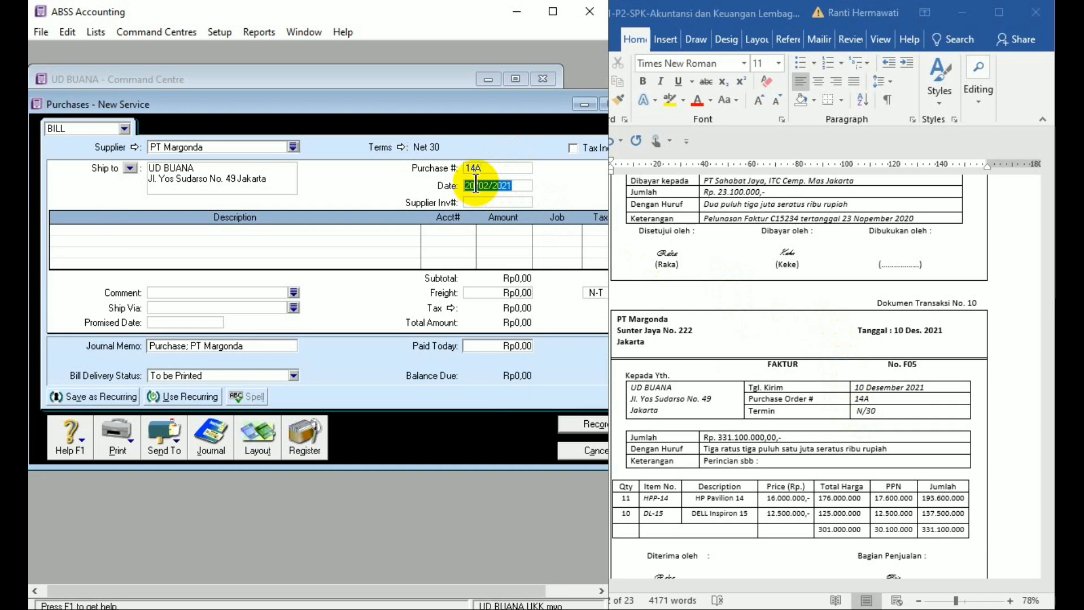
text(10/1)
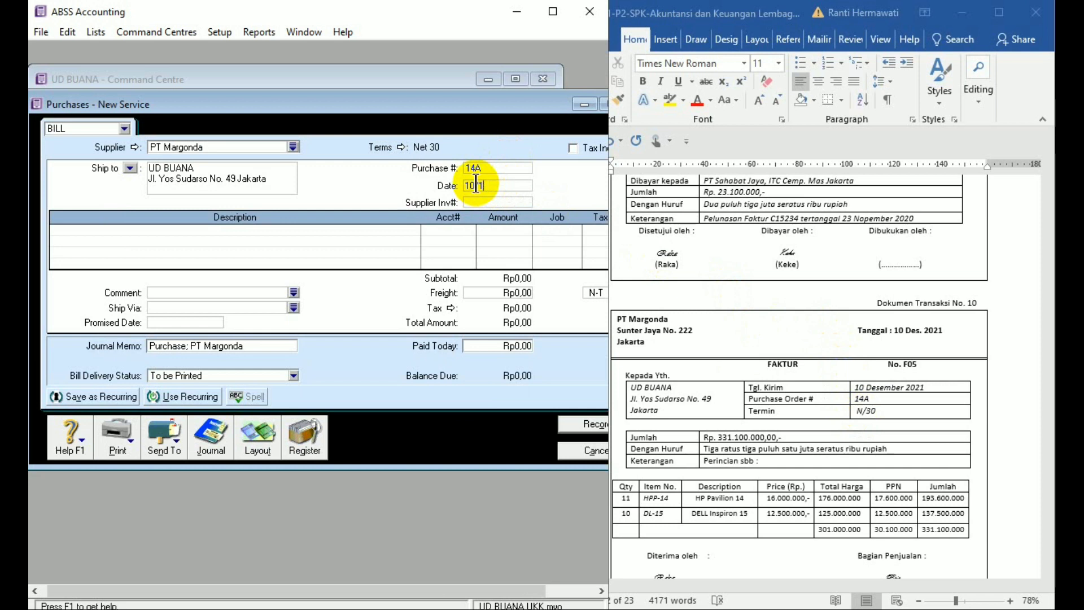
text(2/20)
key(Tab)
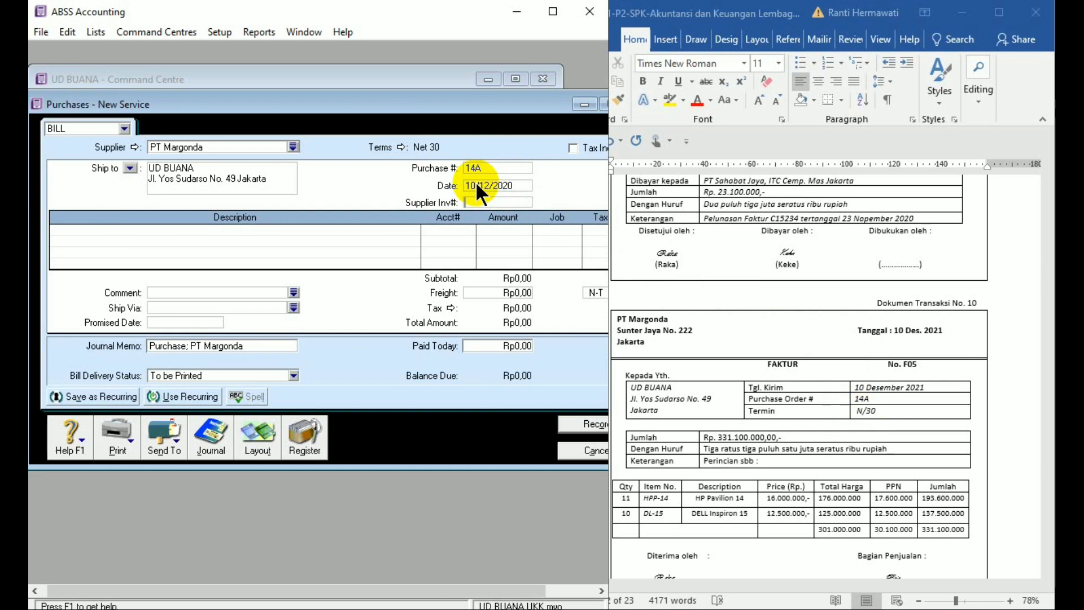
- Switch to Word and correct the year to 2020 in document no. 10's invoice date and delivery date
click(943, 330)
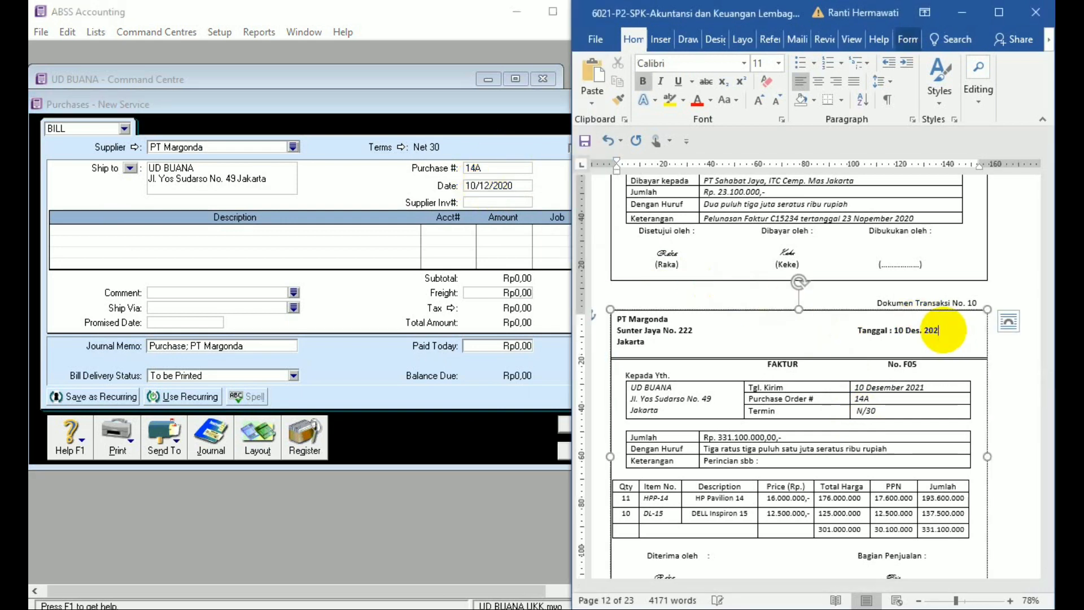
key(BackSpace)
text(0)
click(924, 387)
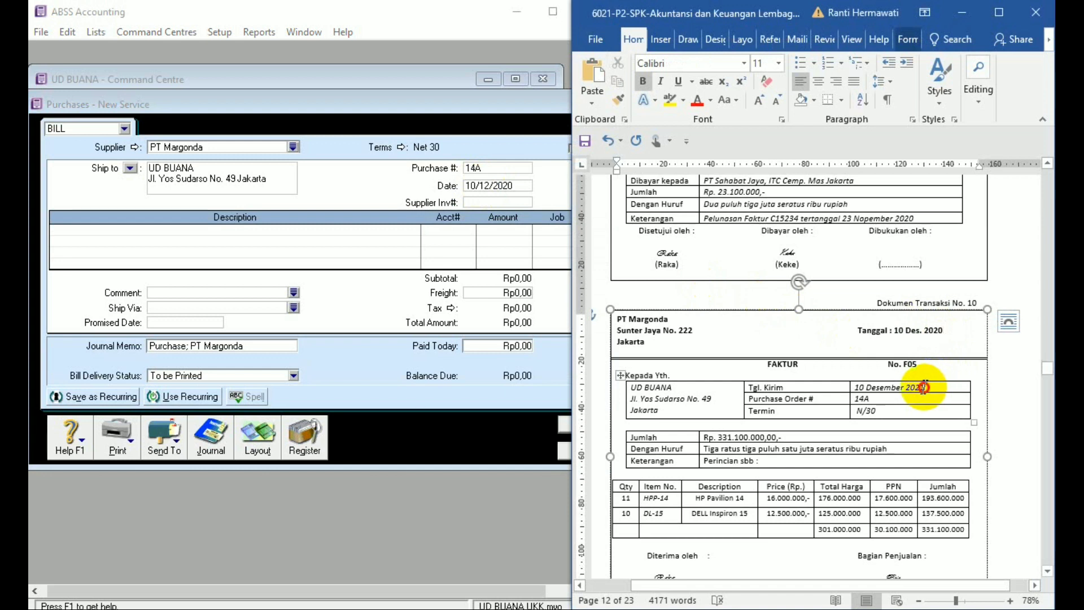
key(BackSpace)
text(0)
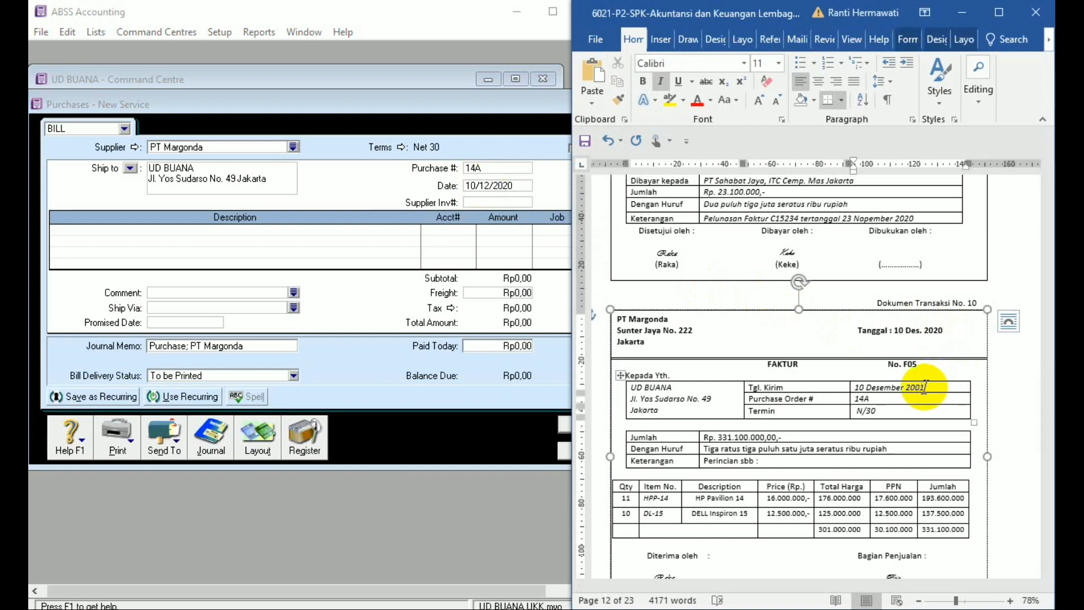
key(BackSpace)
key(BackSpace)
text(20)
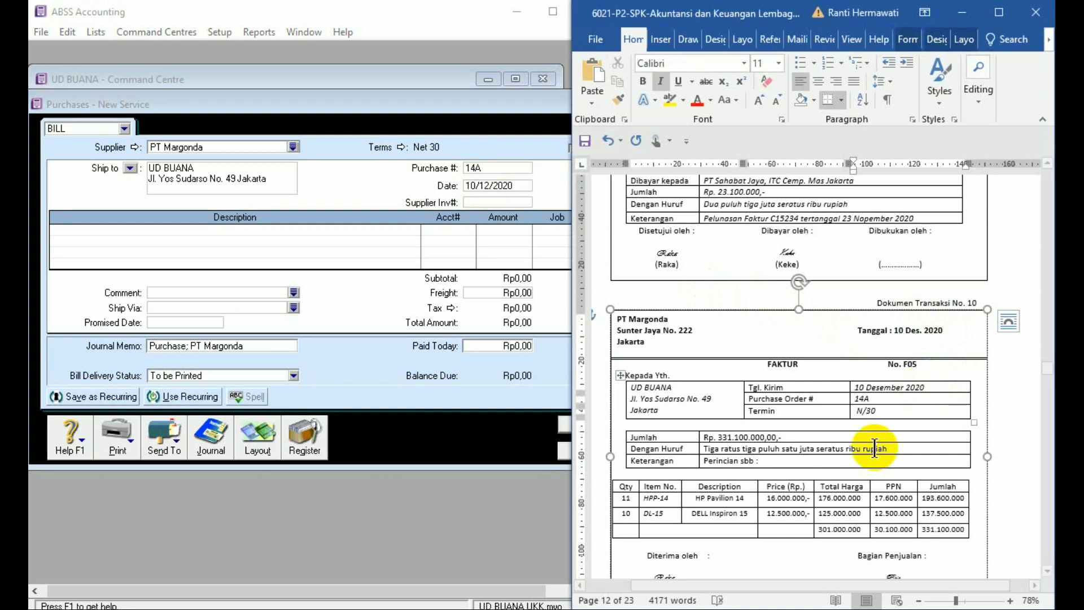
- Enter supplier invoice number F05 on the PT Margonda bill and change the bill to the Item layout
click(485, 201)
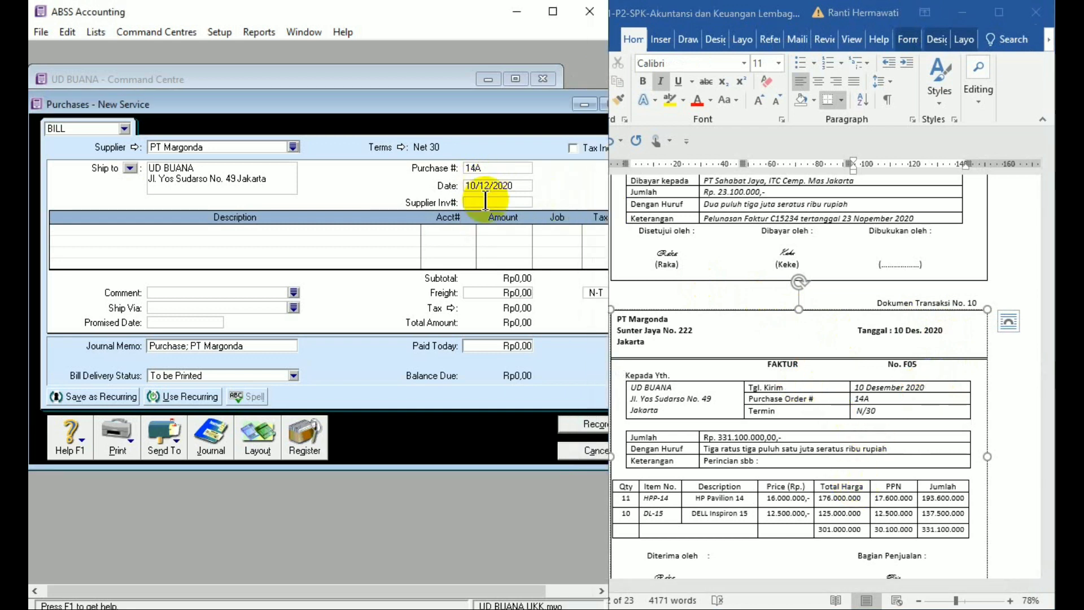
text(F05)
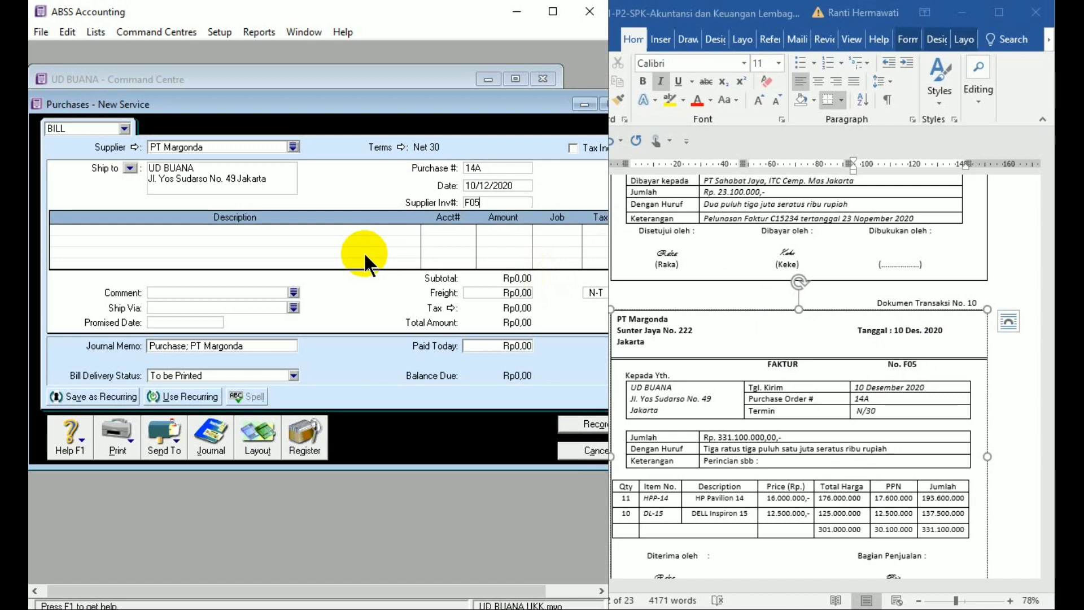
click(264, 439)
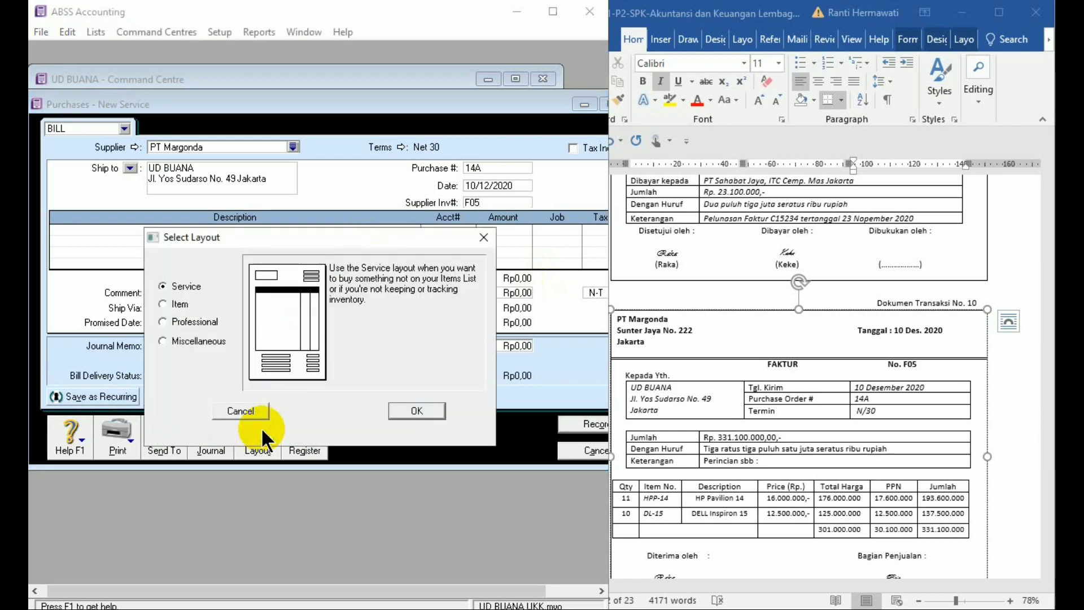
click(193, 305)
click(416, 411)
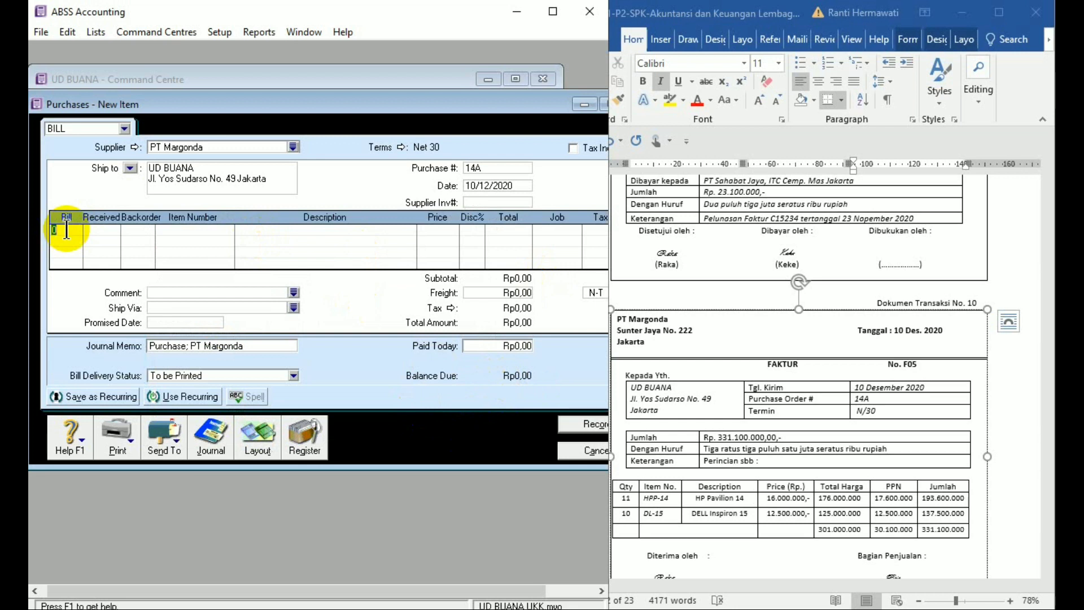
- Fill the bill's first line with 11 units of HPP-14 (HP Pavilion 14) at a price of 16000000
text(11)
key(Tab)
key(Tab)
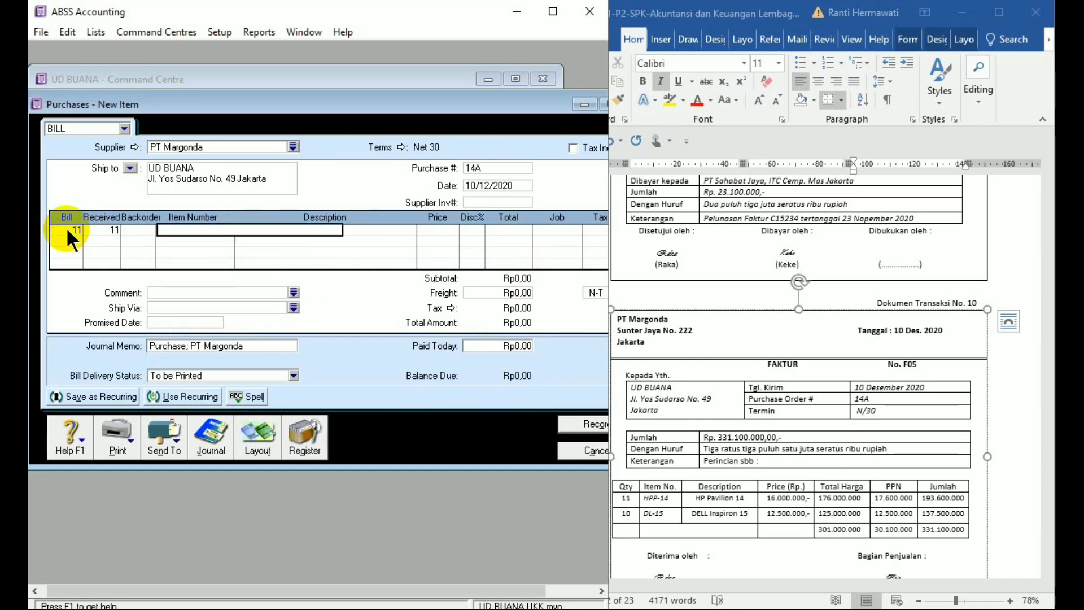
text(HPP-14)
key(Tab)
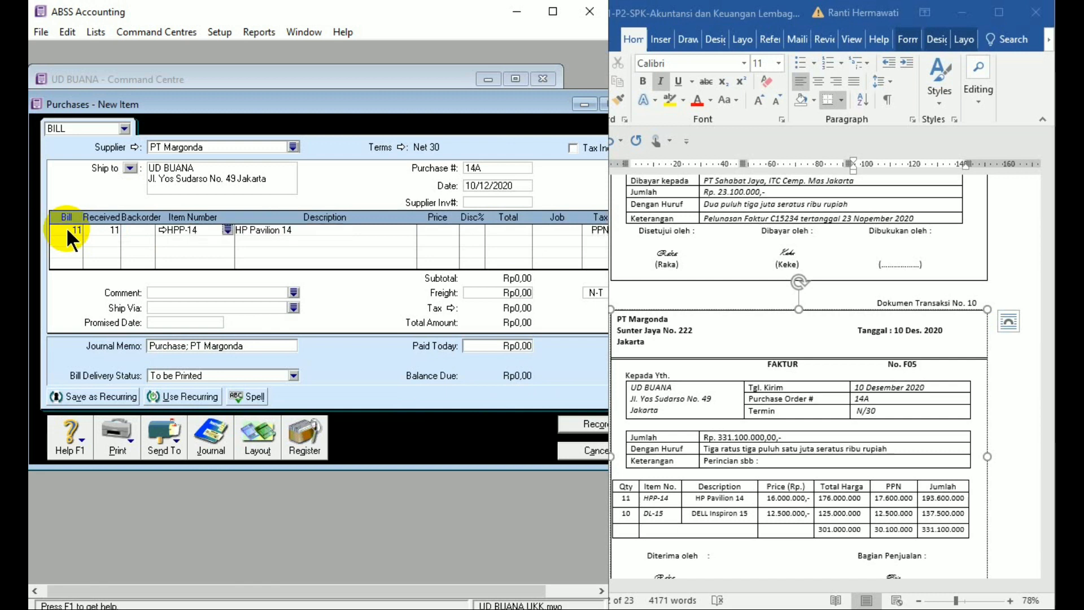
key(Tab)
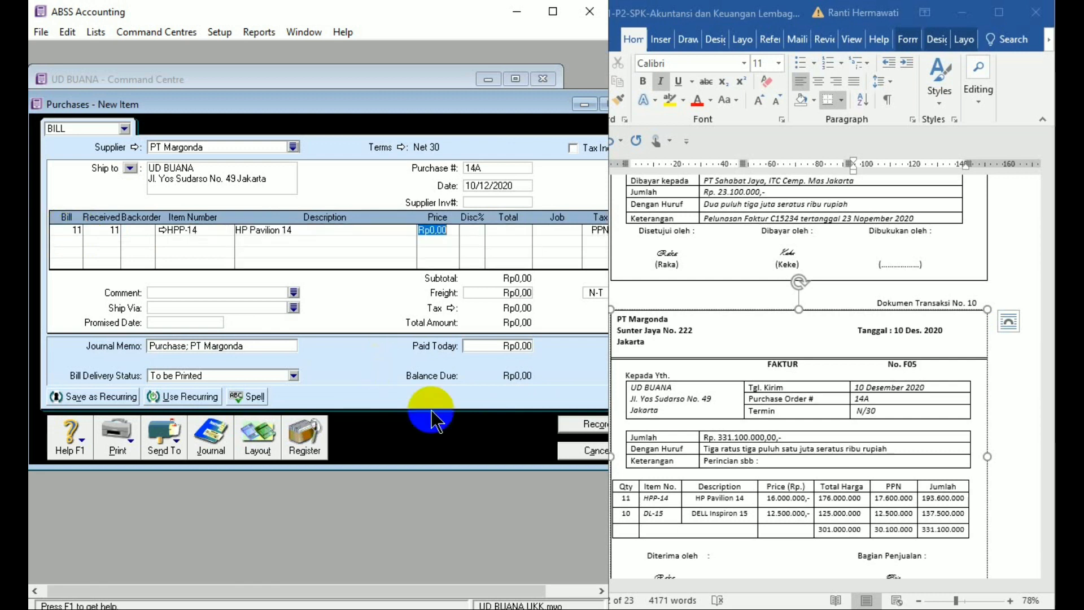
text(16)
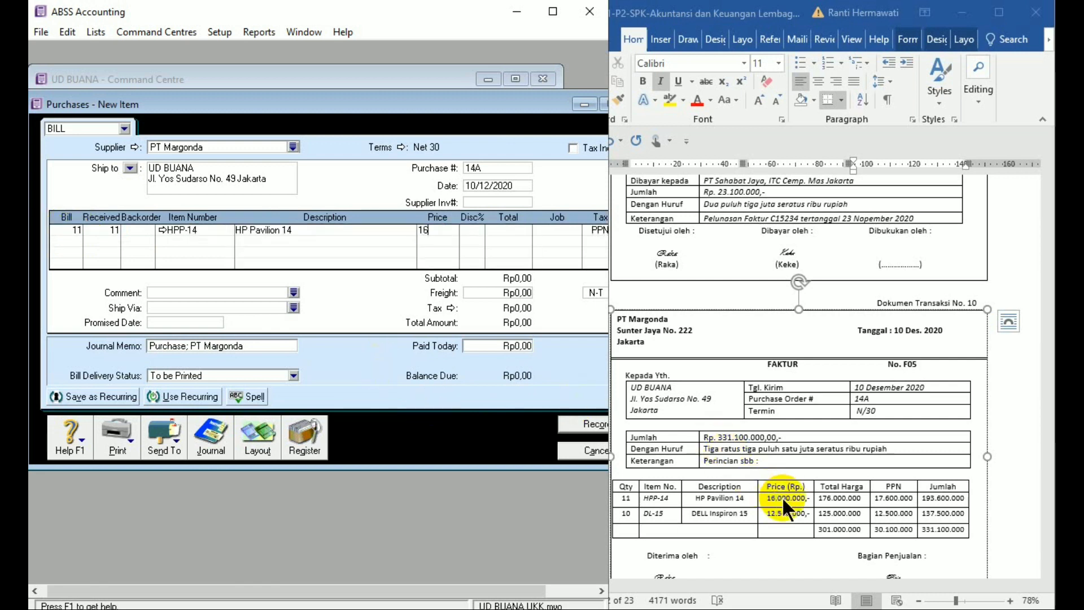
text(000000)
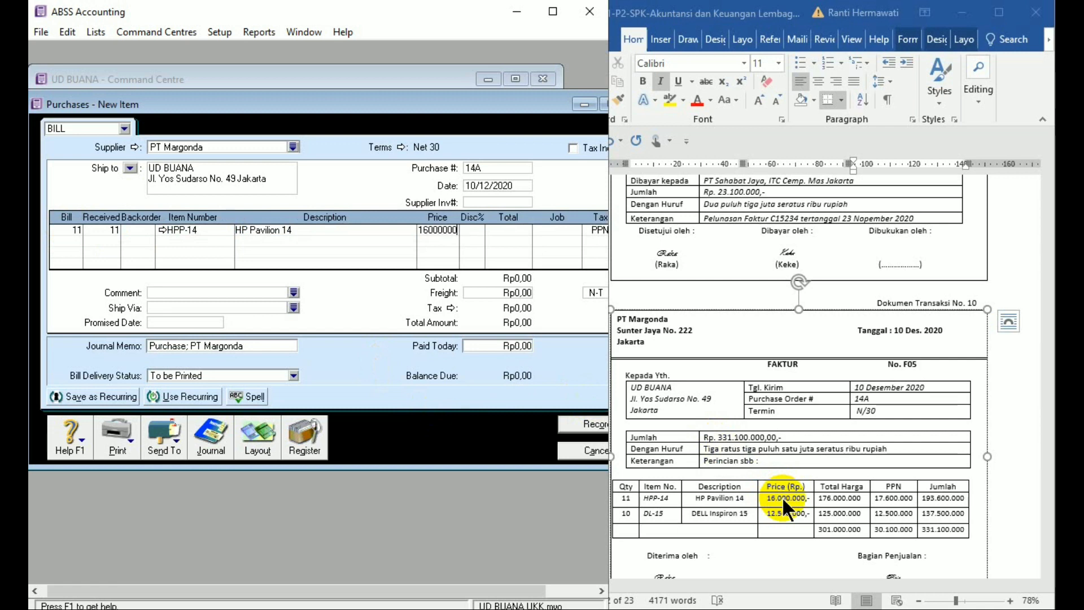
key(Tab)
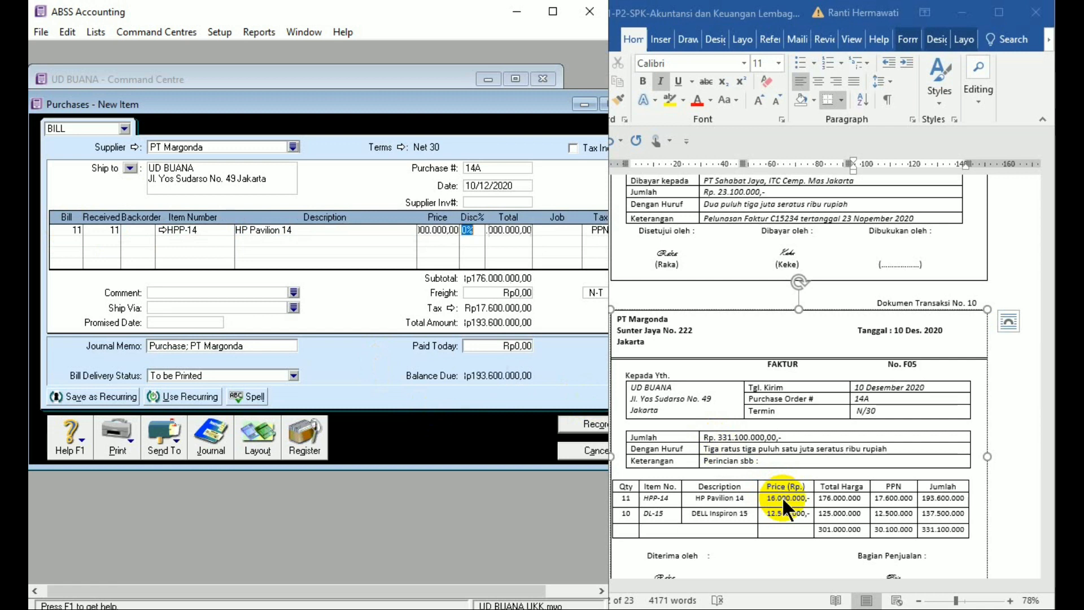
- Add a second line for 10 units of D1-15 (DELL Inspiron 15) at a price of 12500000
click(64, 240)
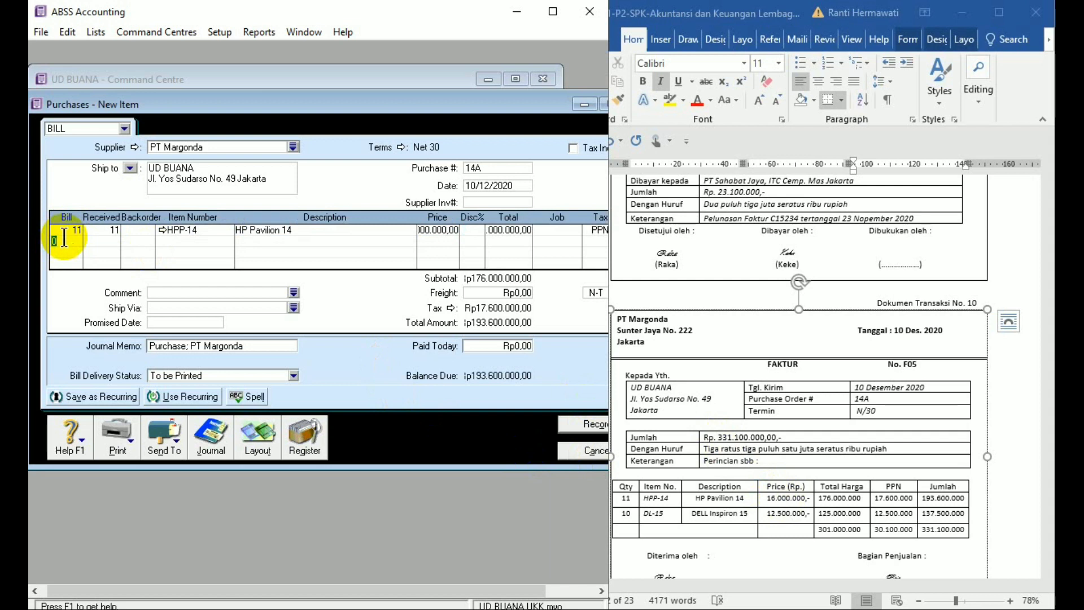
text(10)
key(Tab)
key(Tab)
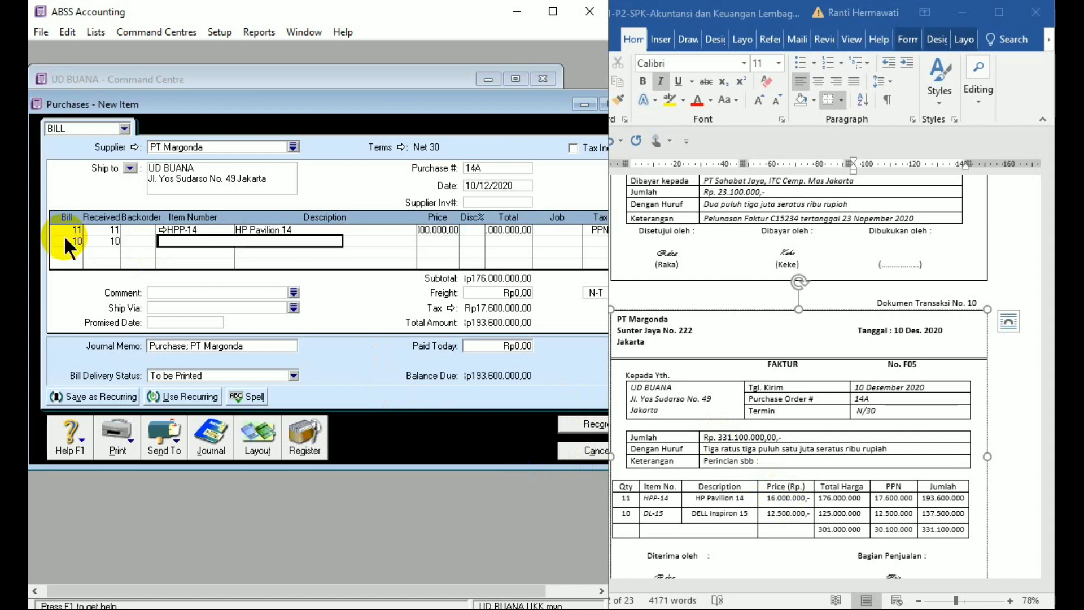
text(D1-15)
key(Tab)
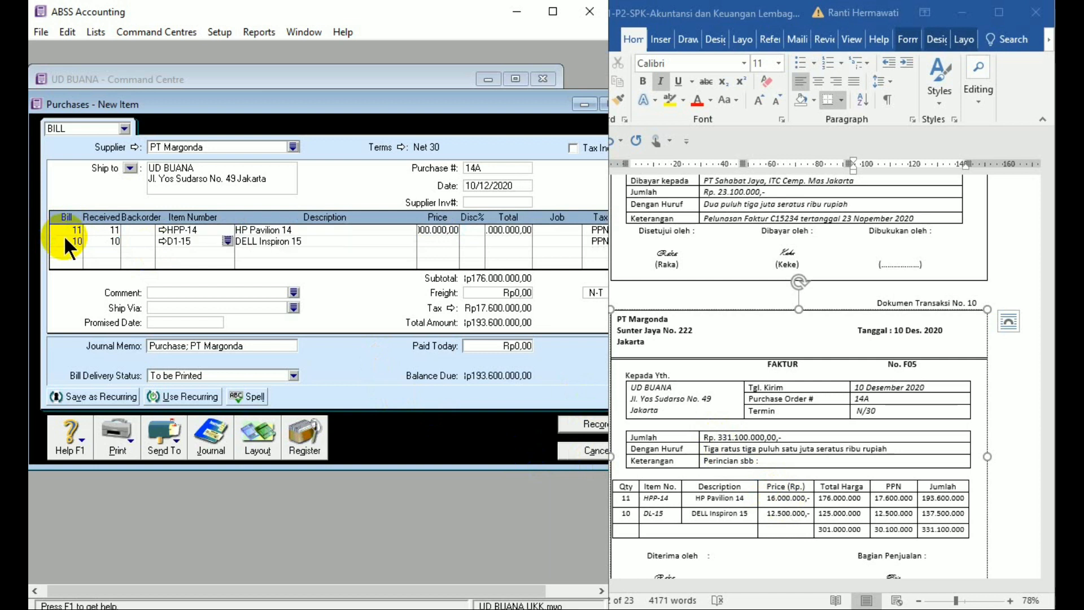
key(Tab)
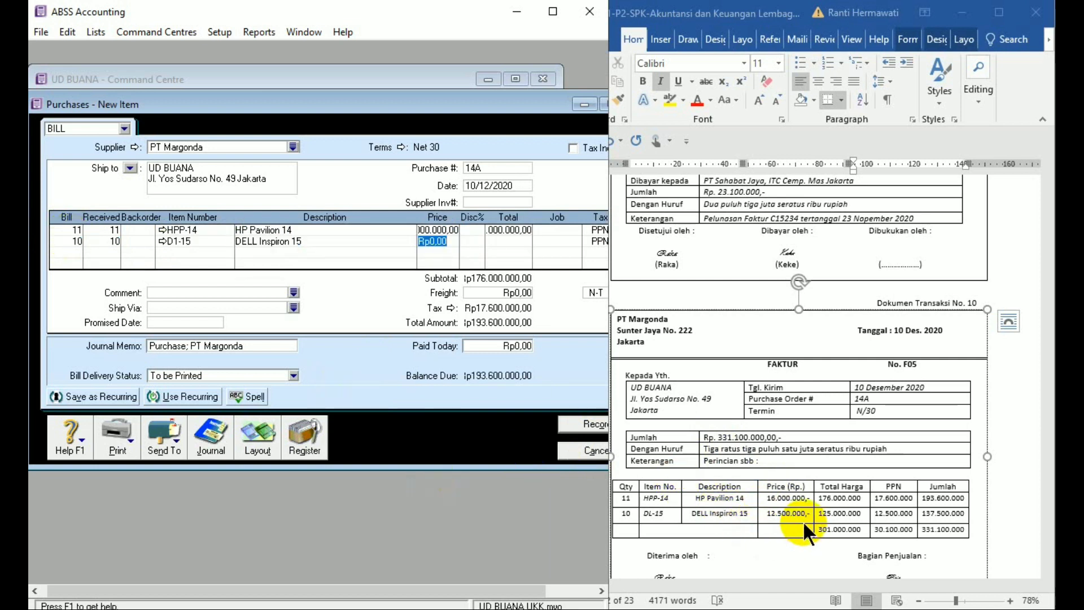
text(12500000)
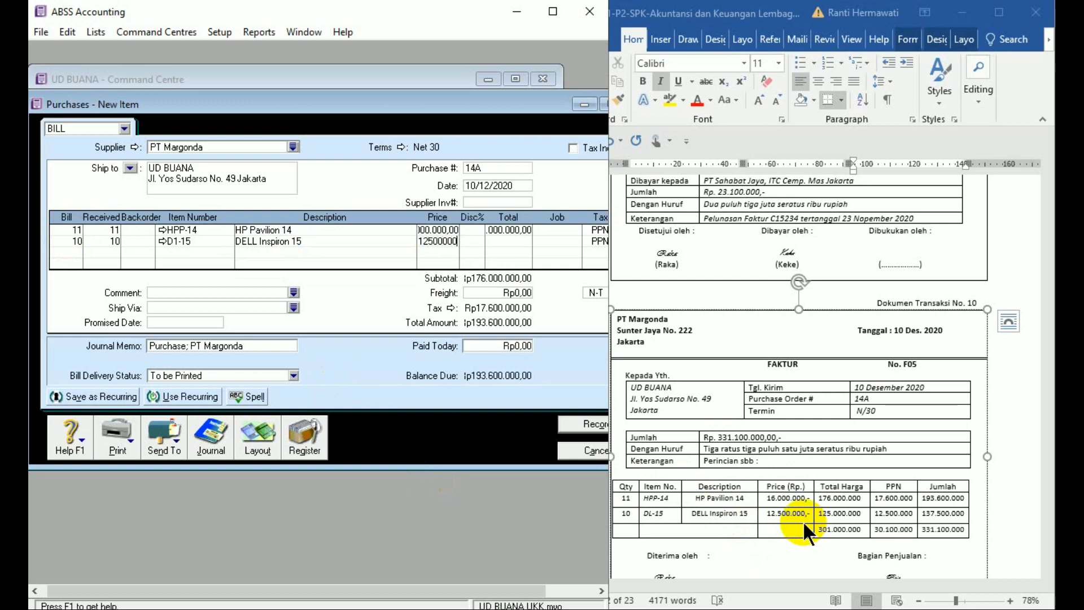
key(Tab)
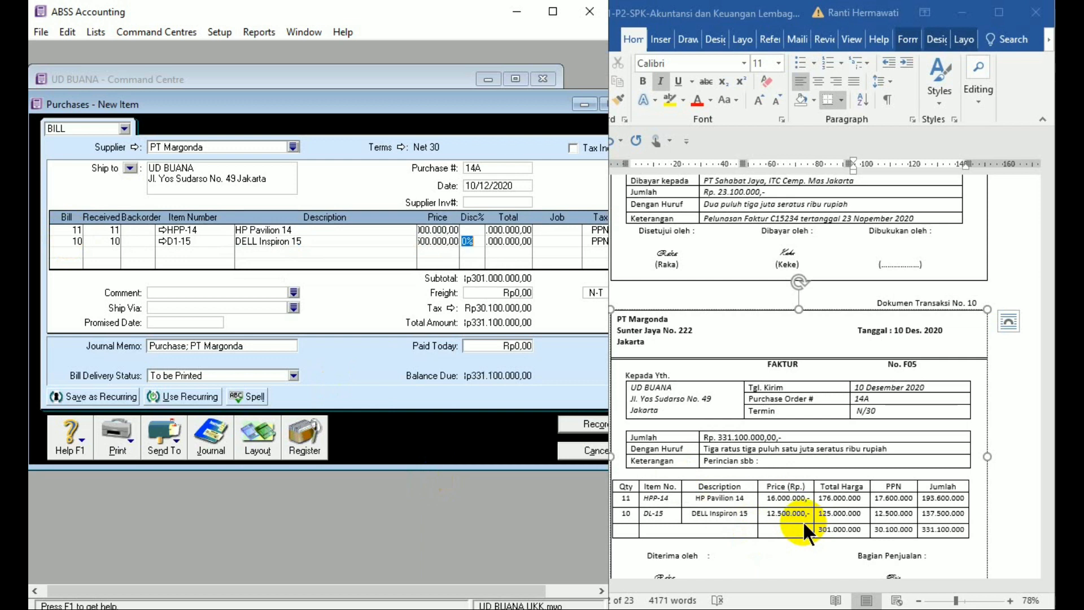
- Check the bill's tax column and the available tax codes for the HPP-14 line without changing the code
drag(612, 368, 627, 375)
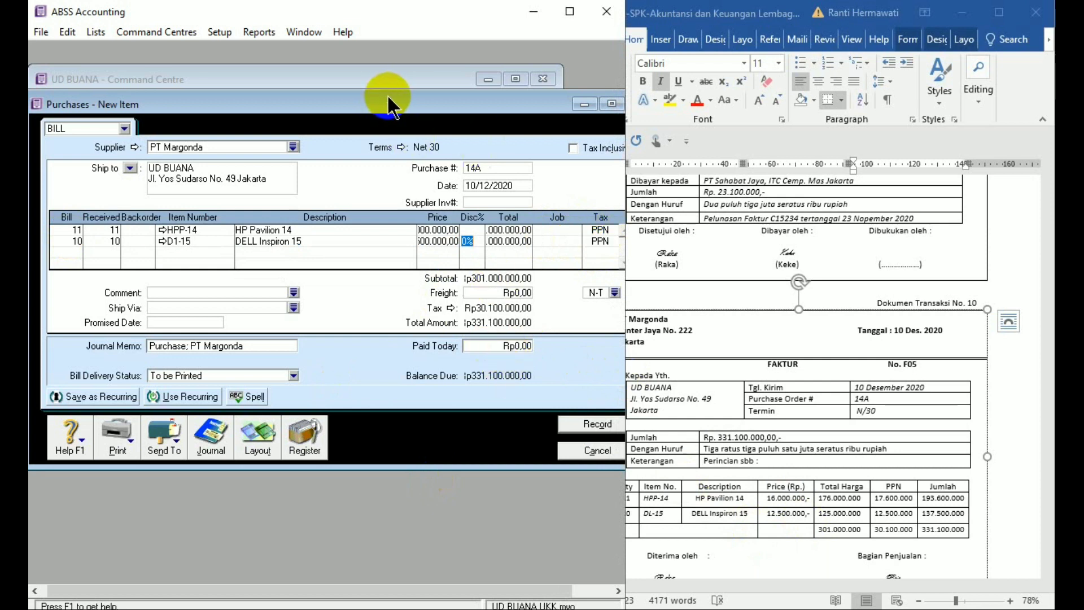
drag(386, 100, 349, 97)
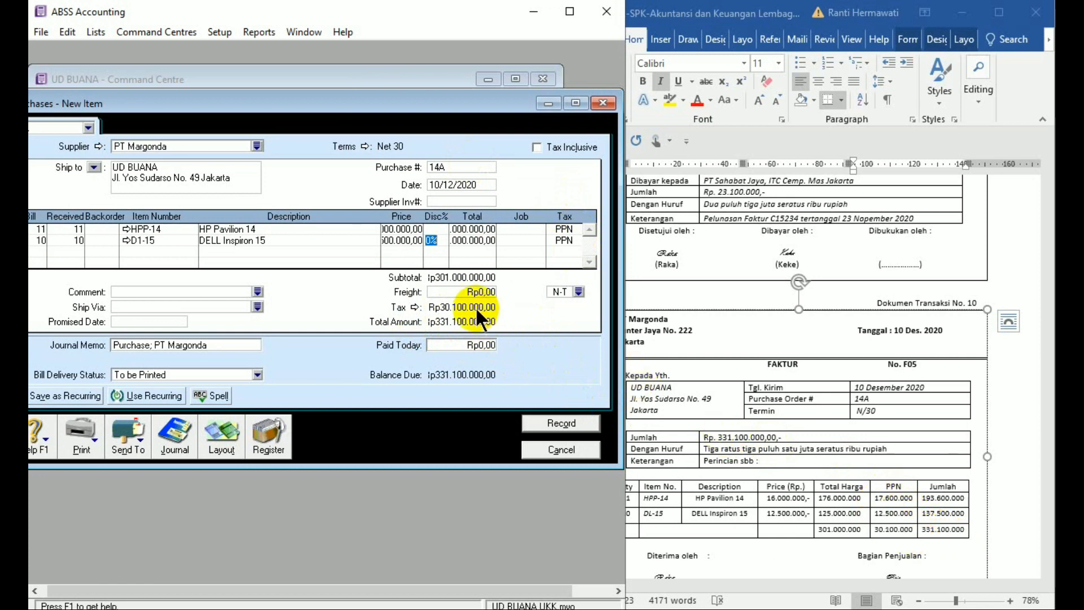
click(561, 228)
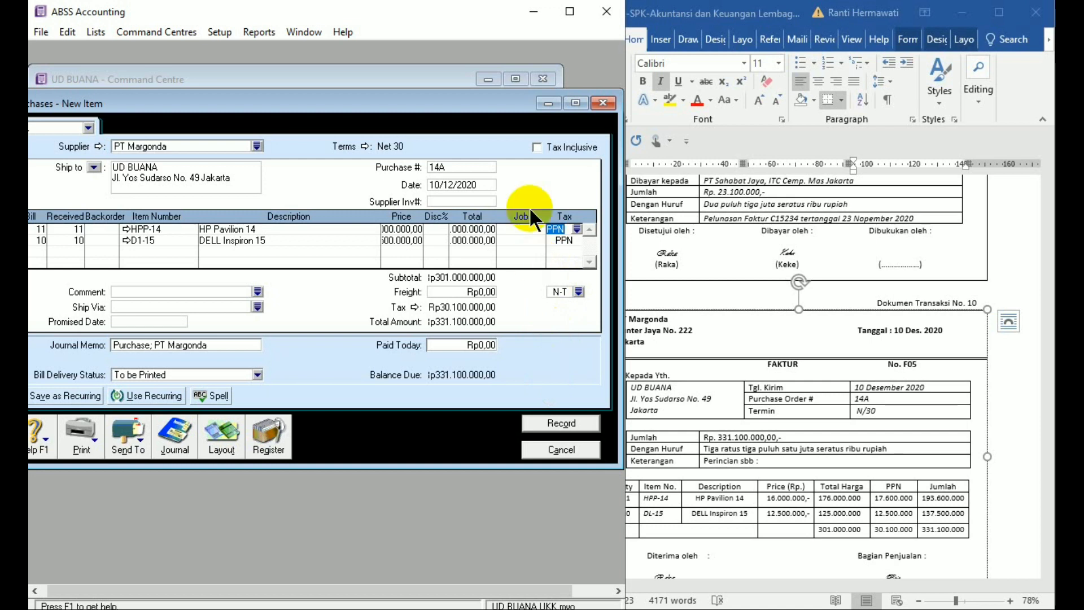
click(577, 229)
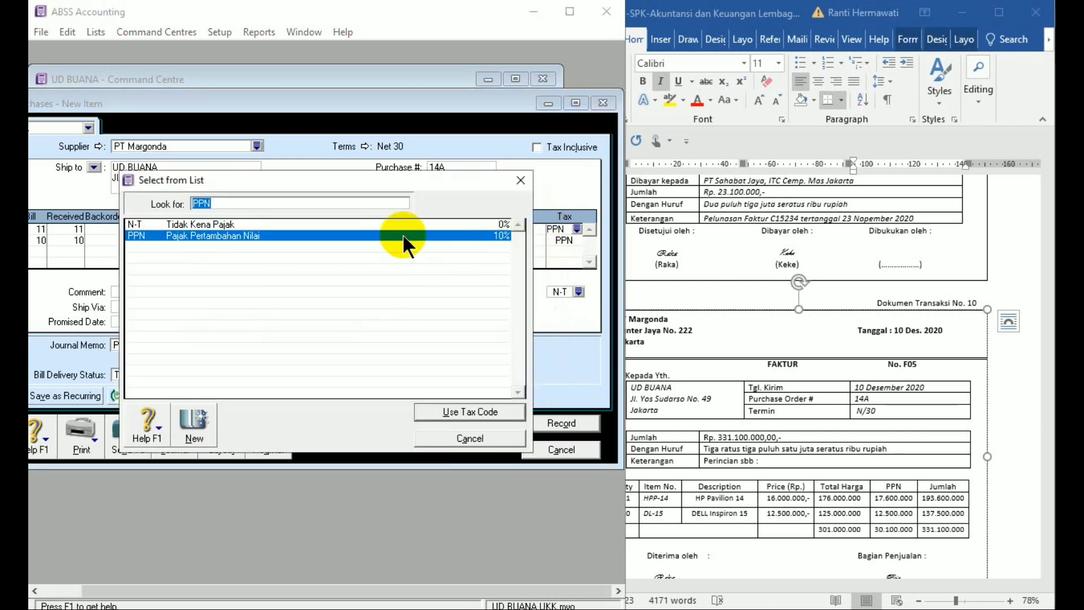
click(490, 439)
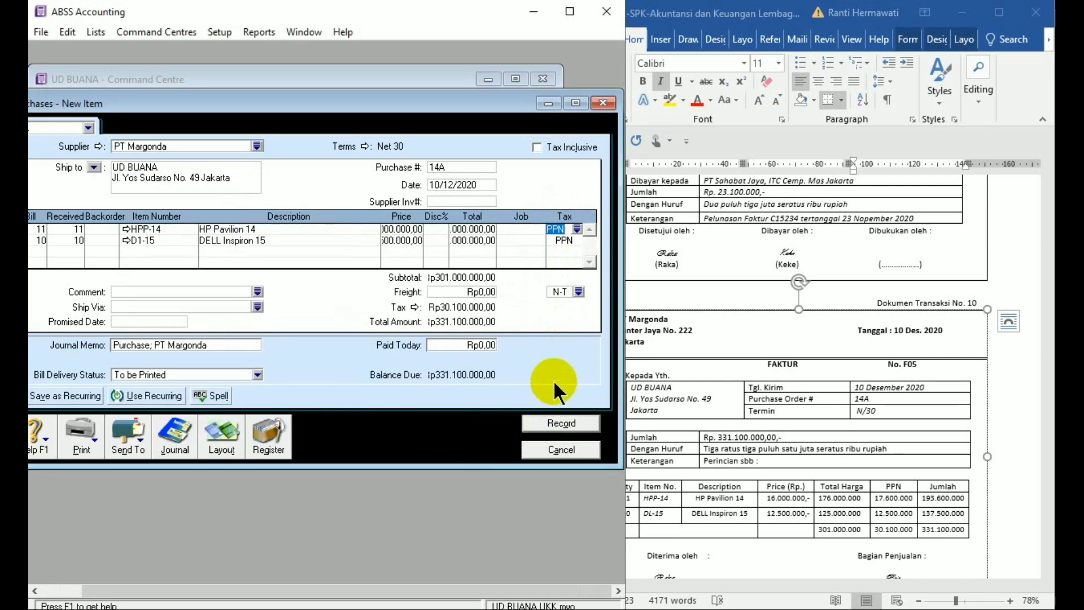
- Record the PT Margonda bill, ignoring all spelling suggestions for Inspiron, and close the purchase window
click(562, 423)
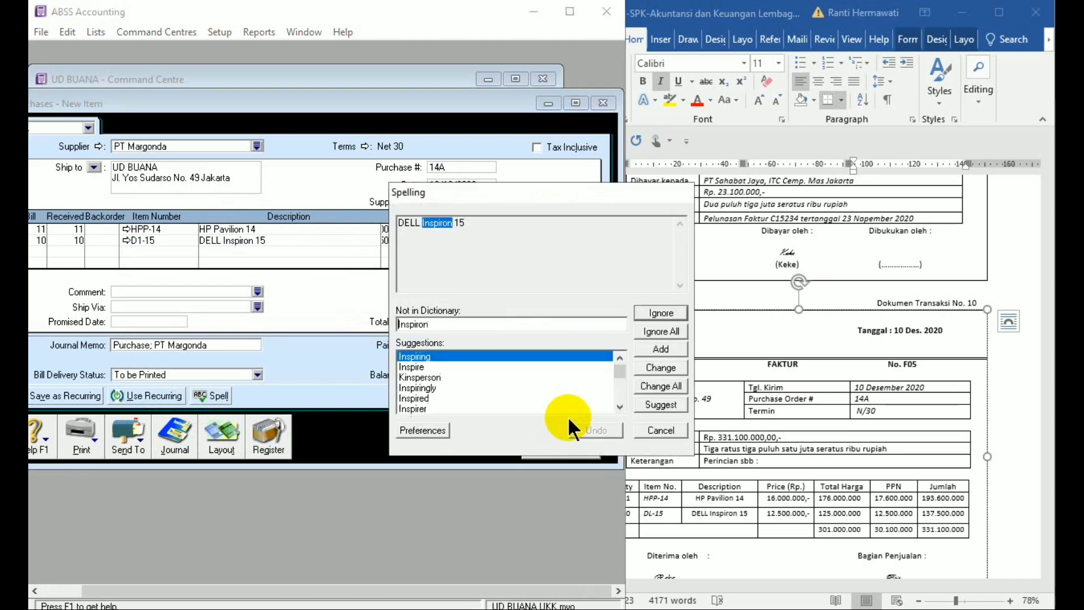
click(665, 328)
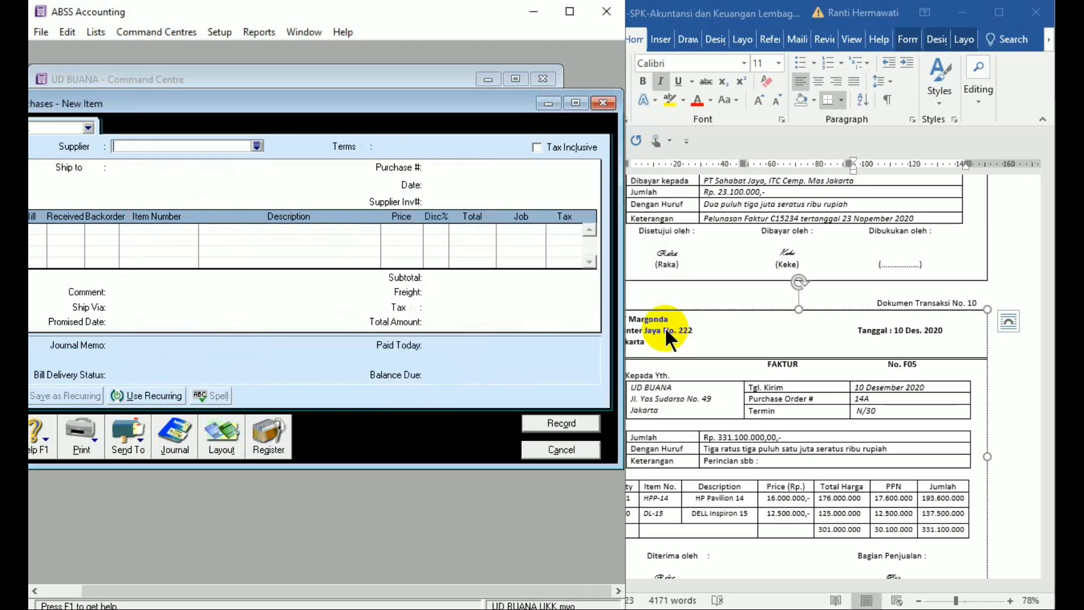
click(555, 450)
- Switch to Word for transaction document no. 11, and start a new purchase bill for PT Margonda in ABSS Accounting
click(1005, 476)
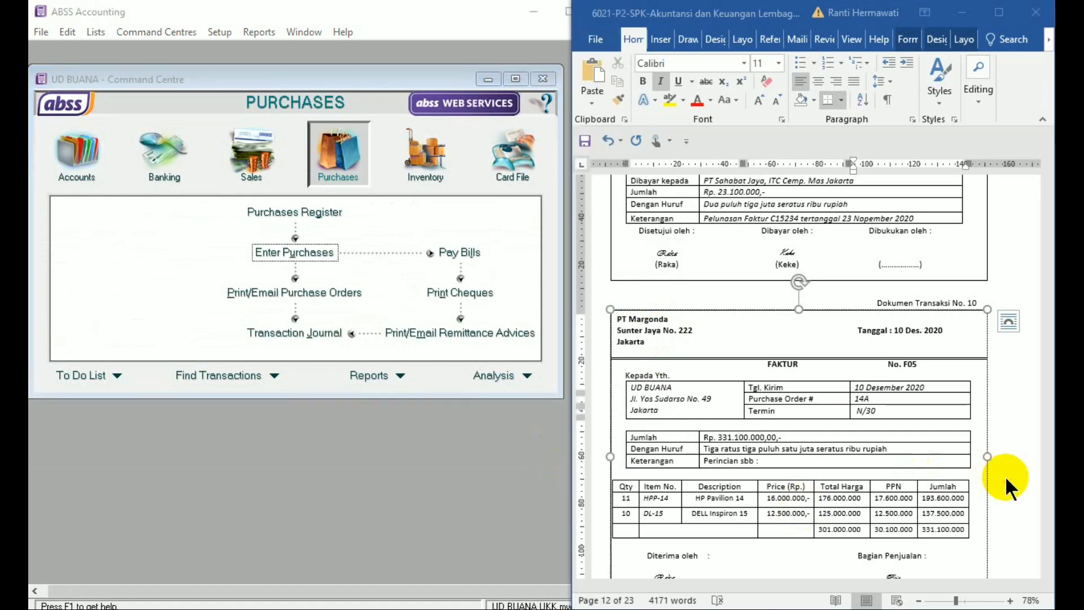
scroll(1005, 478, down, 10)
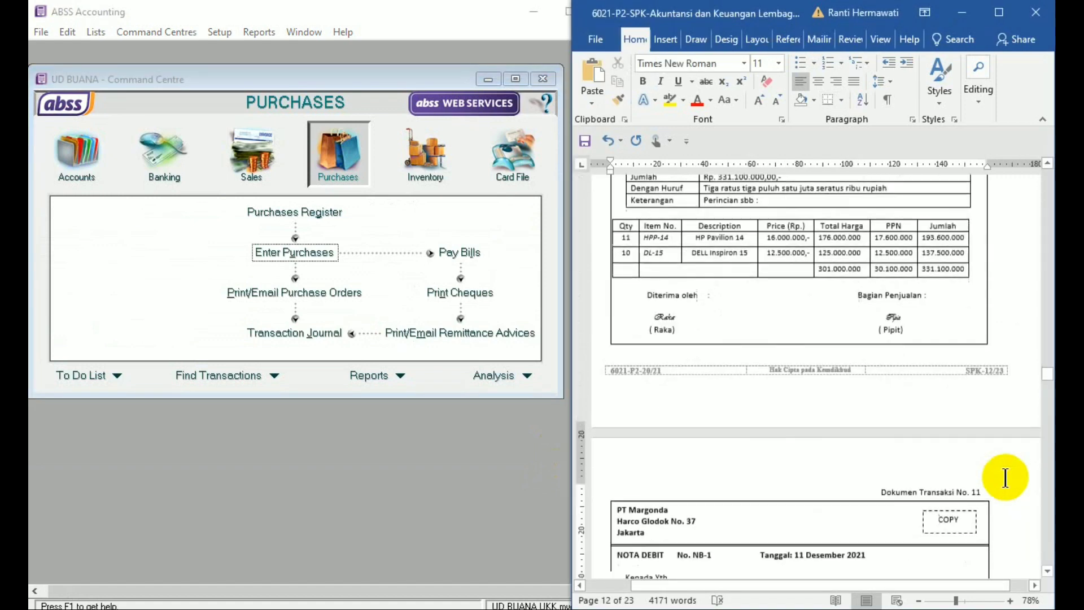
scroll(1005, 477, down, 5)
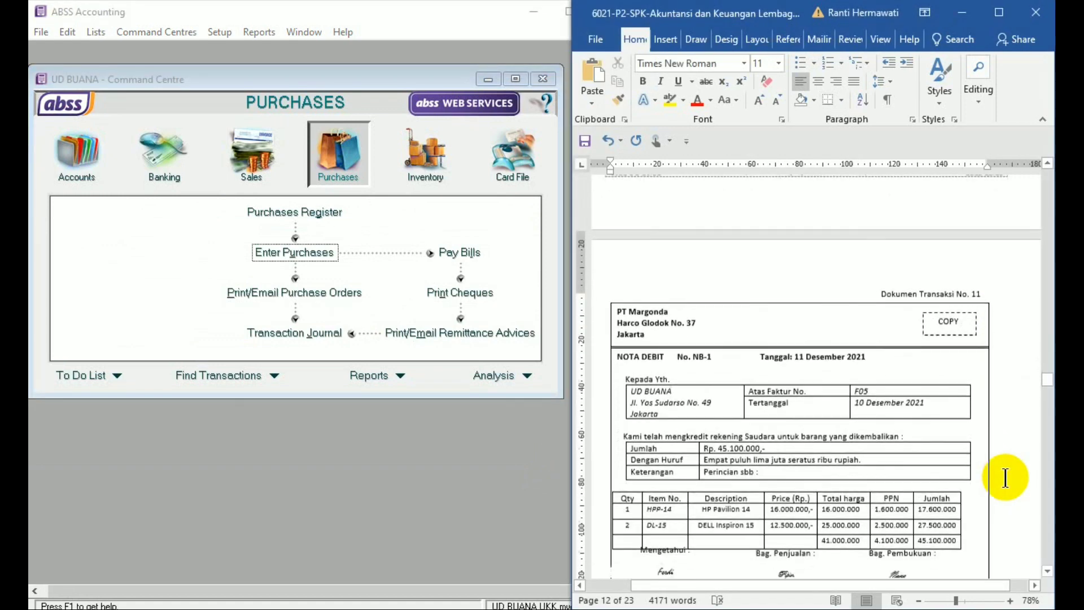
scroll(1005, 477, down, 2)
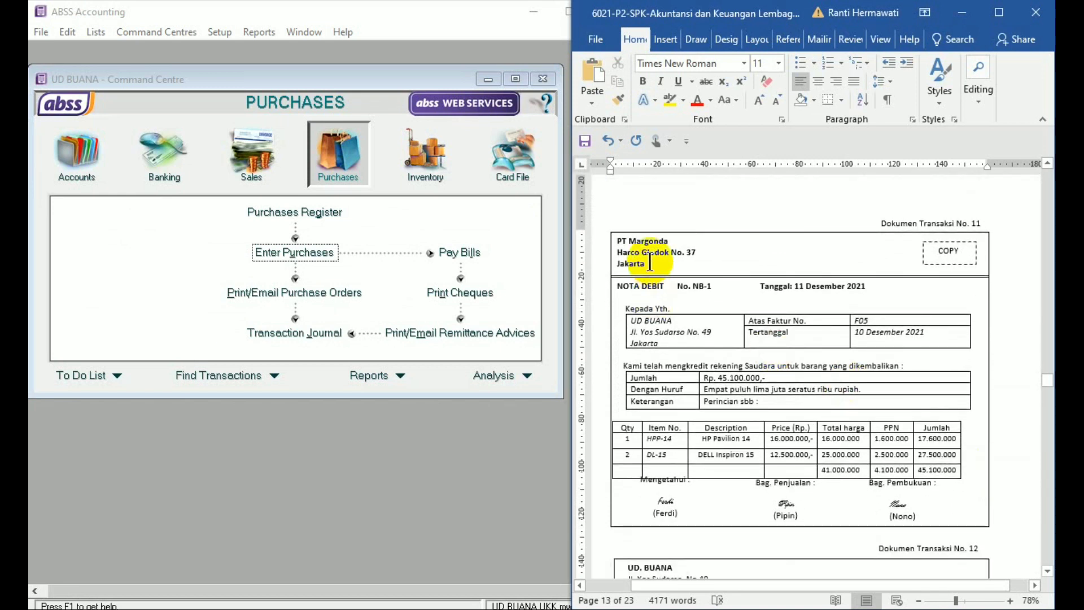
click(347, 146)
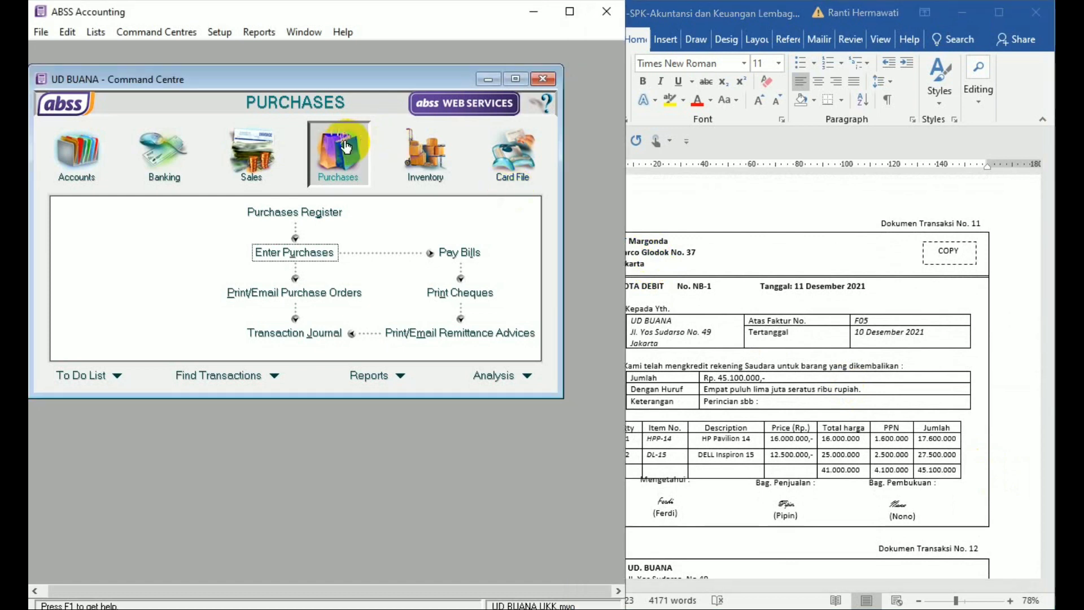
click(323, 251)
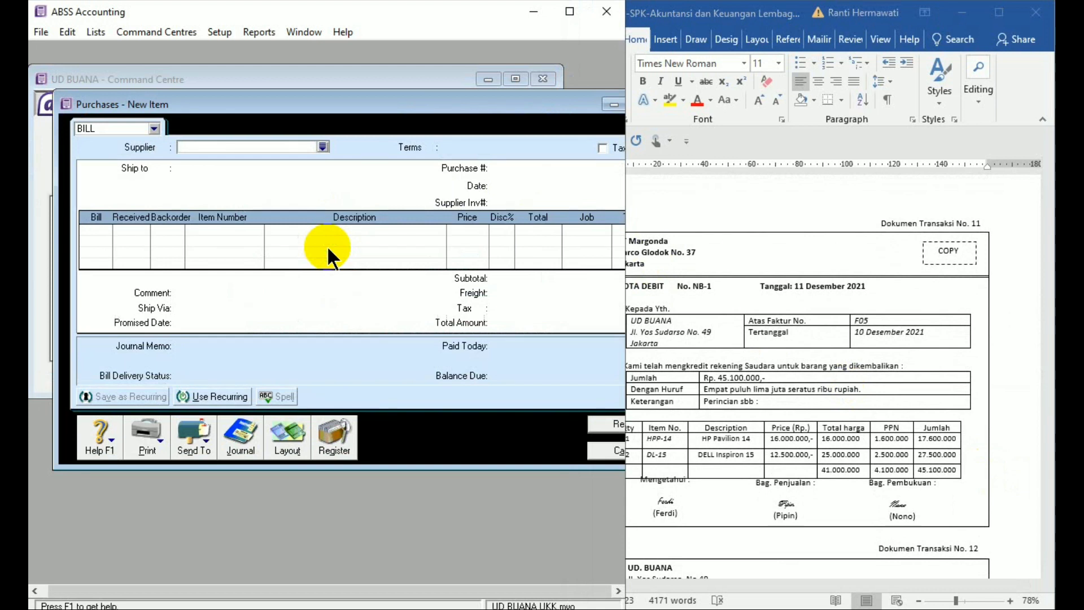
click(244, 147)
text(PT Margonda)
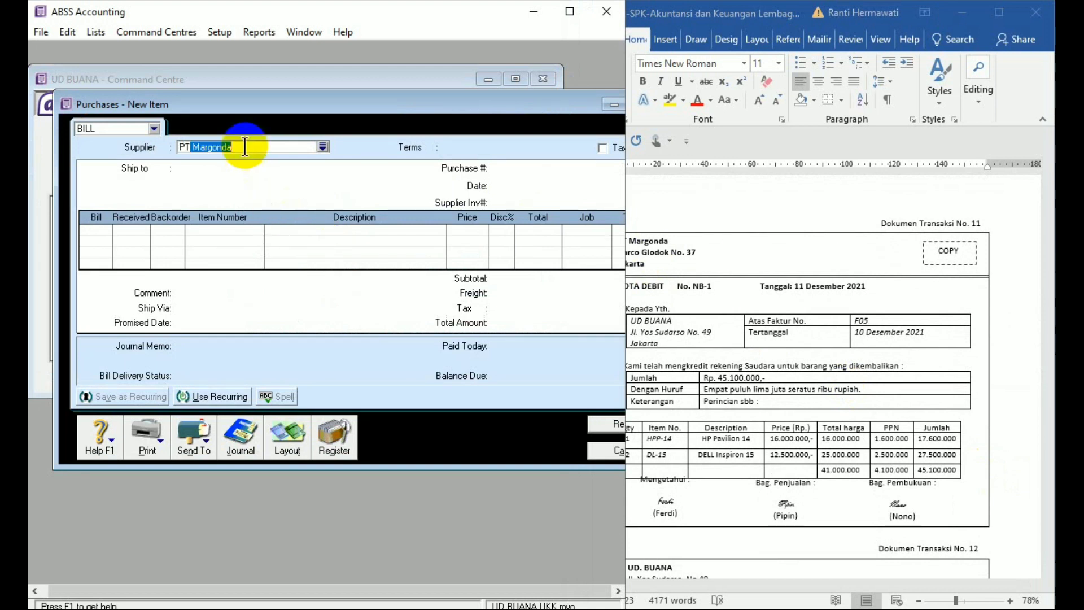
key(Tab)
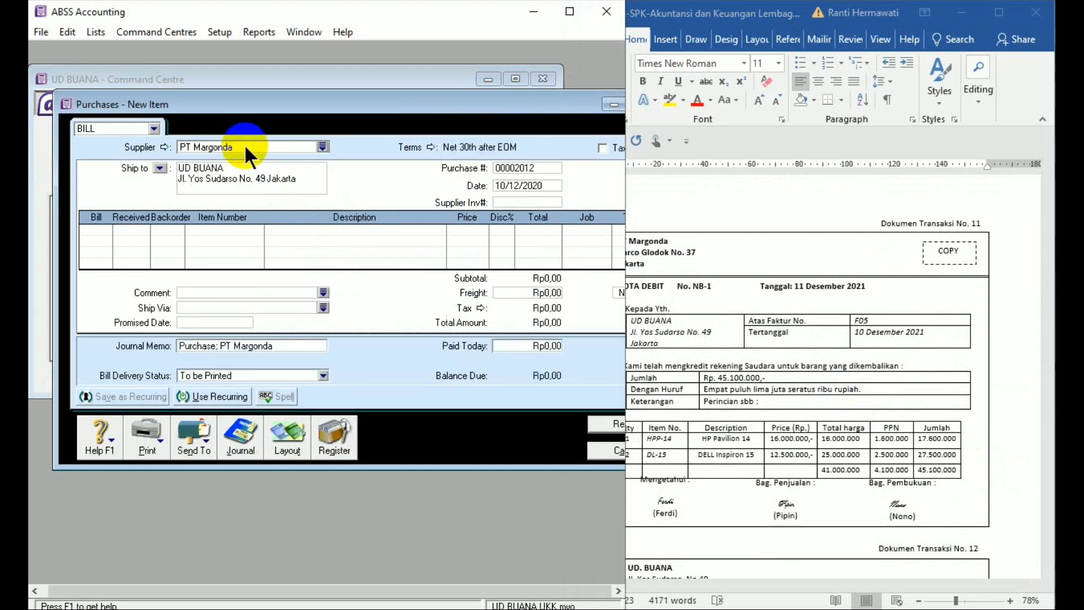
- Set the PT Margonda bill's date to 11/12/2020 and its supplier invoice number to F05
click(515, 185)
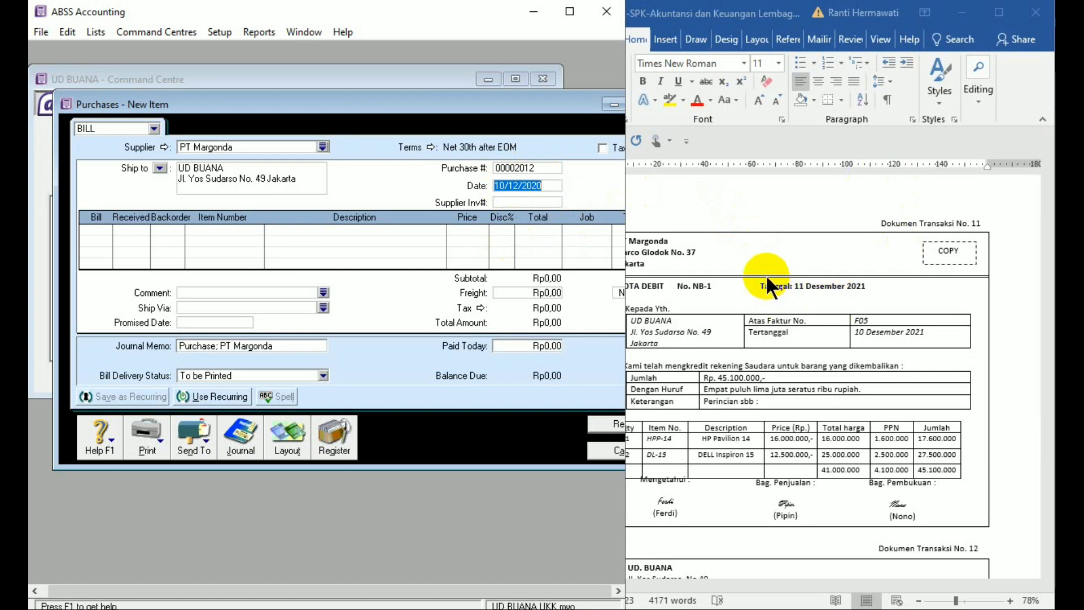
text(11)
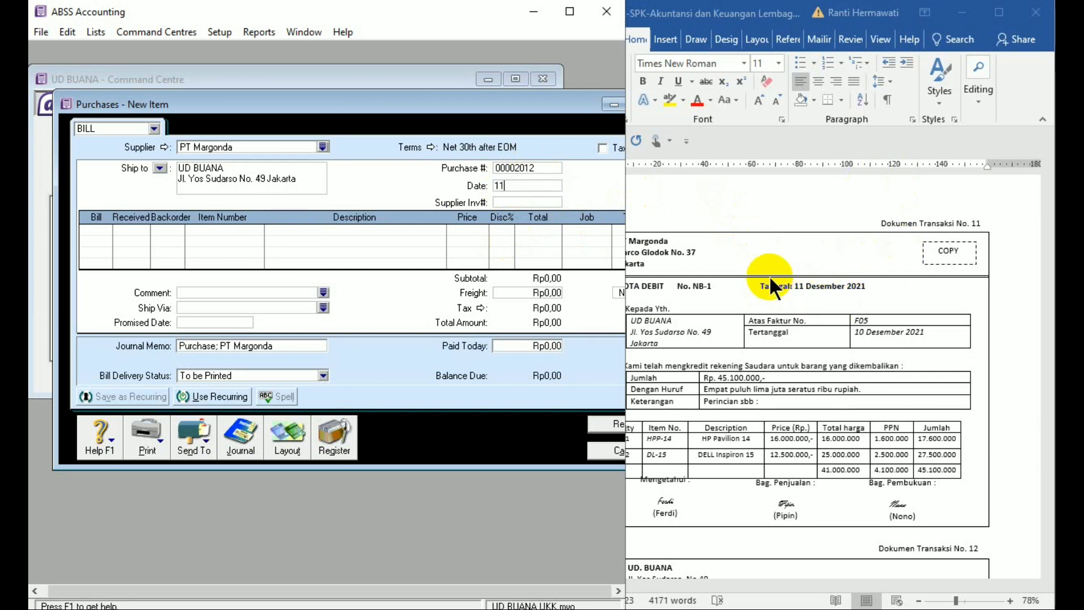
text(/12/20)
key(Tab)
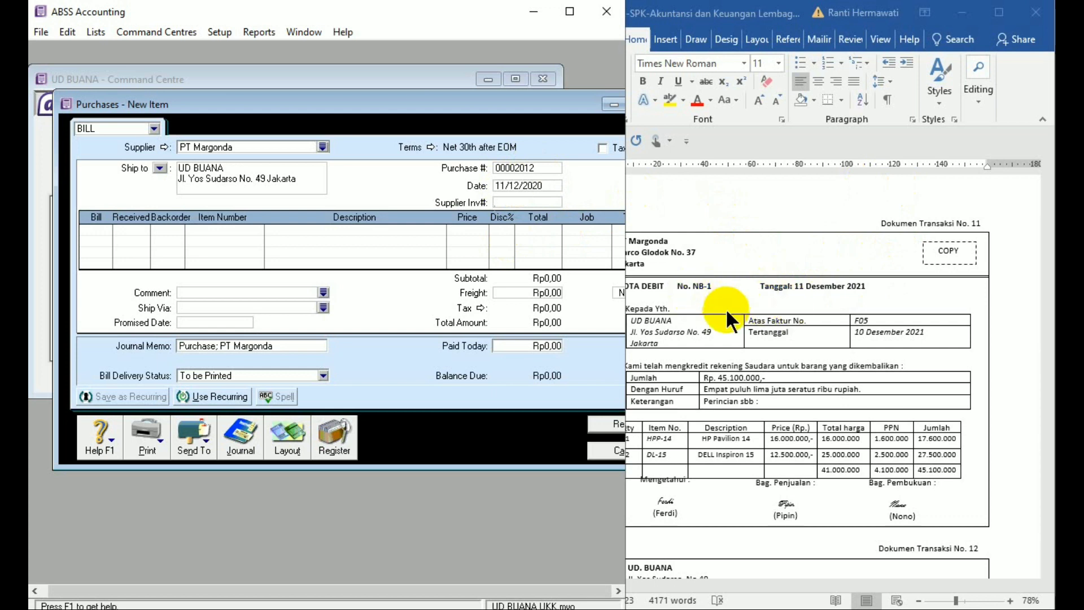
text(F05)
click(550, 167)
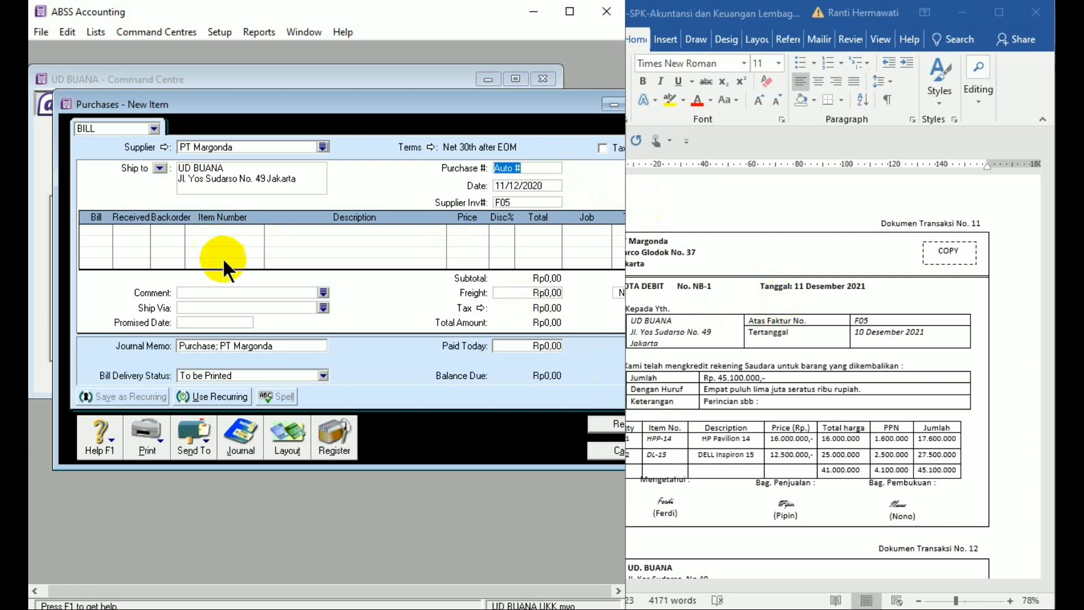
- Confirm the Item layout for the bill and narrow the ABSS Accounting window to uncover the quantity column of document no. 11
click(289, 448)
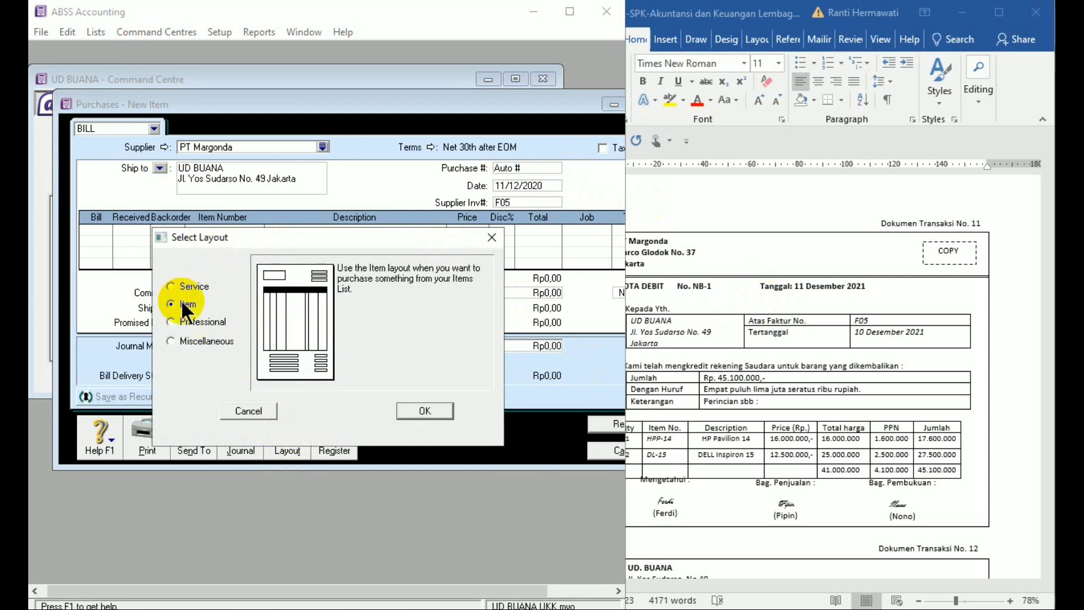
click(421, 414)
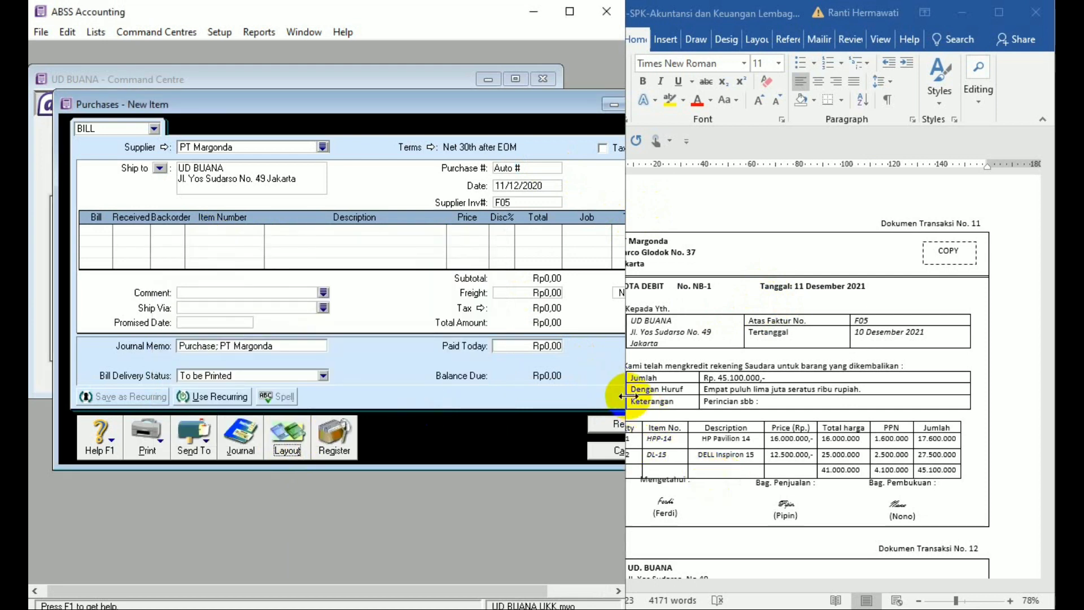
drag(625, 394, 611, 394)
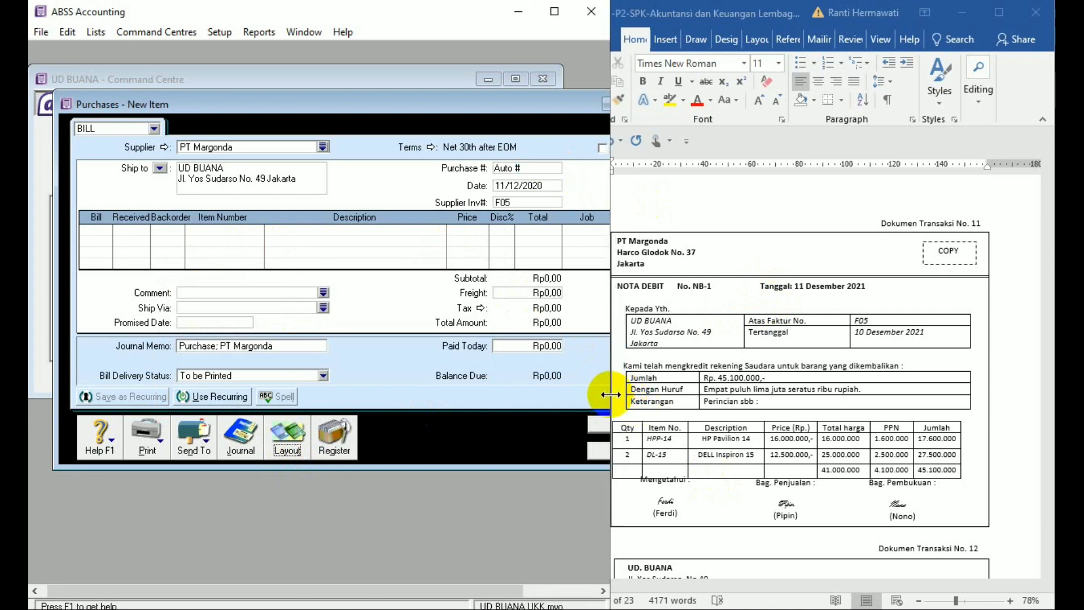
- Enter the return line for HPP-14 (HP Pavilion 14) with a billed quantity of -1 and a price of 16000000
click(102, 225)
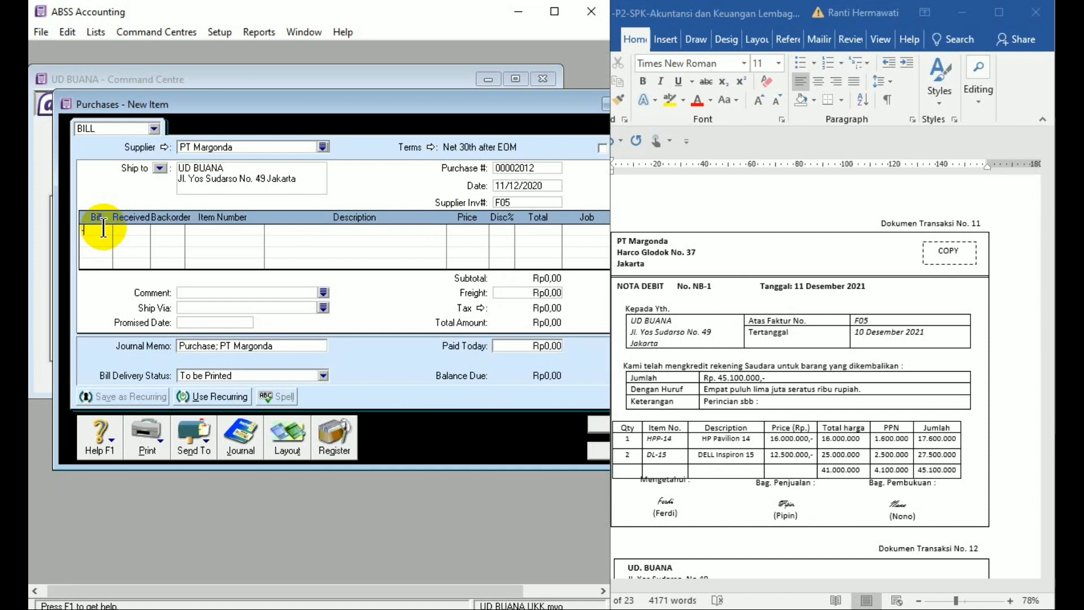
text(-1)
key(Tab)
key(Tab)
text(HPP-14)
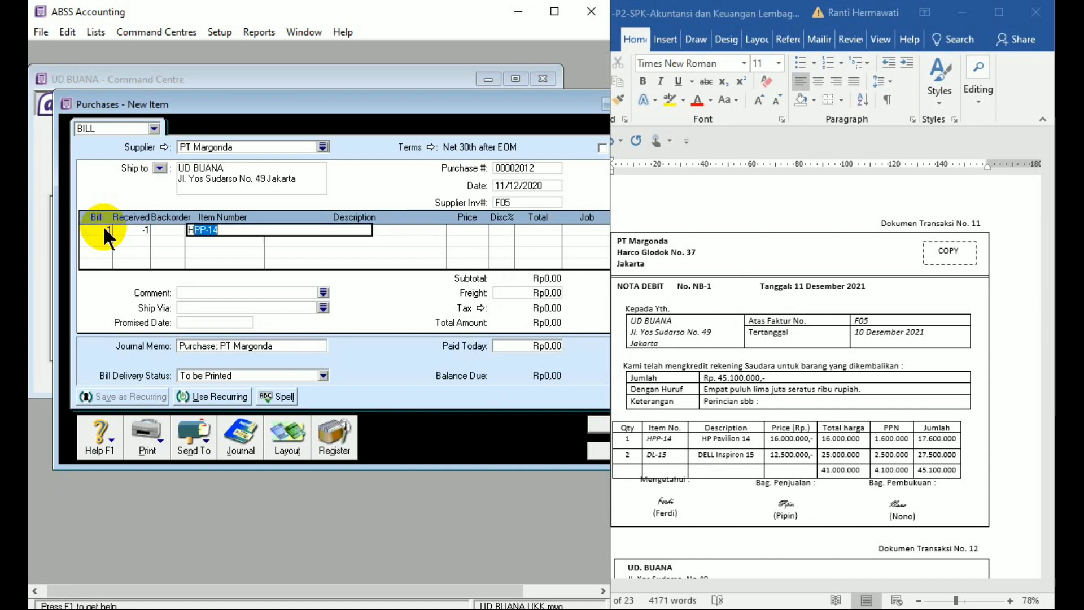
key(Tab)
key(Tab)
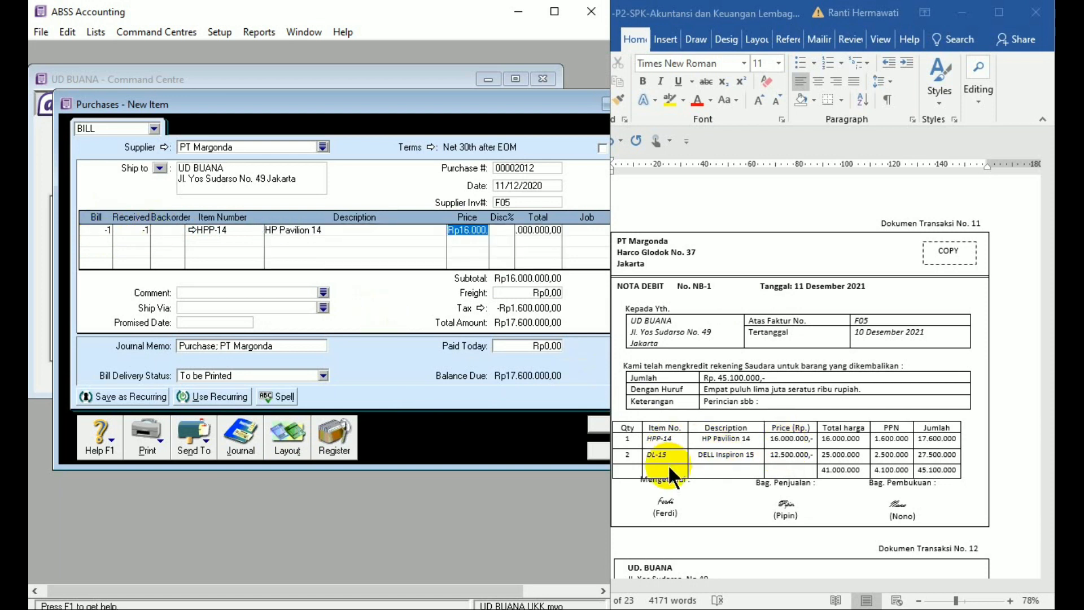
text(160)
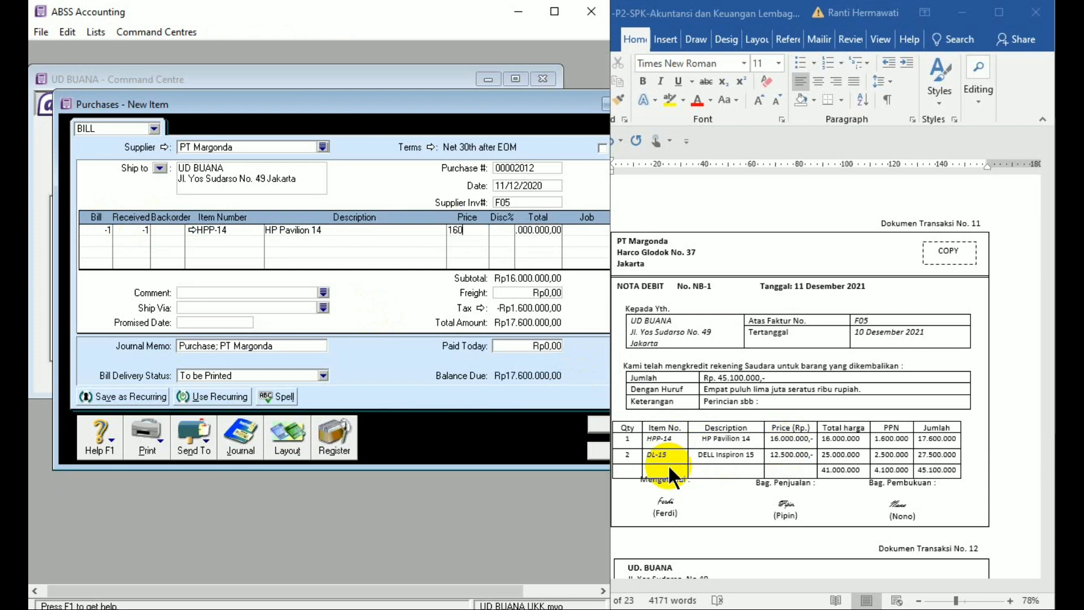
text(0000)
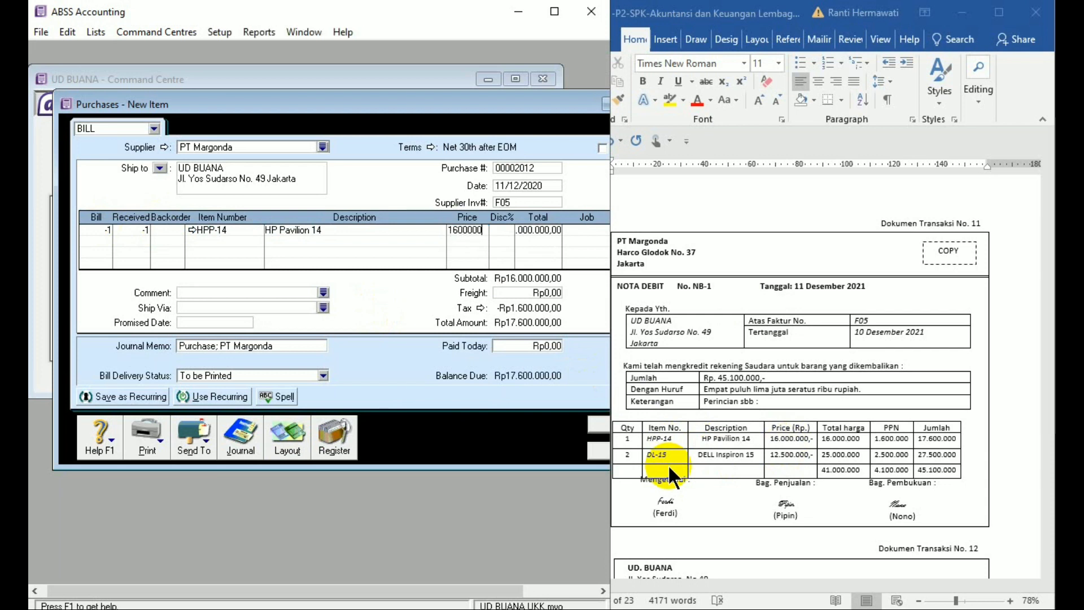
text(0)
key(Tab)
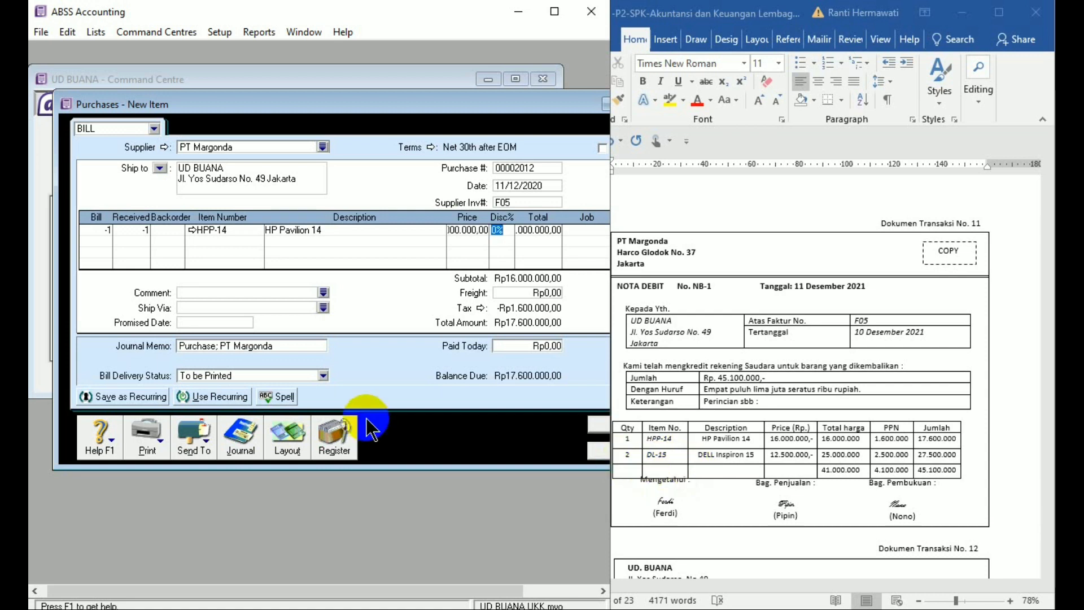
- Add a second return line for D1-15 (DELL Inspiron 15) with a quantity of -2 and a price of 12500000
click(92, 240)
text(-)
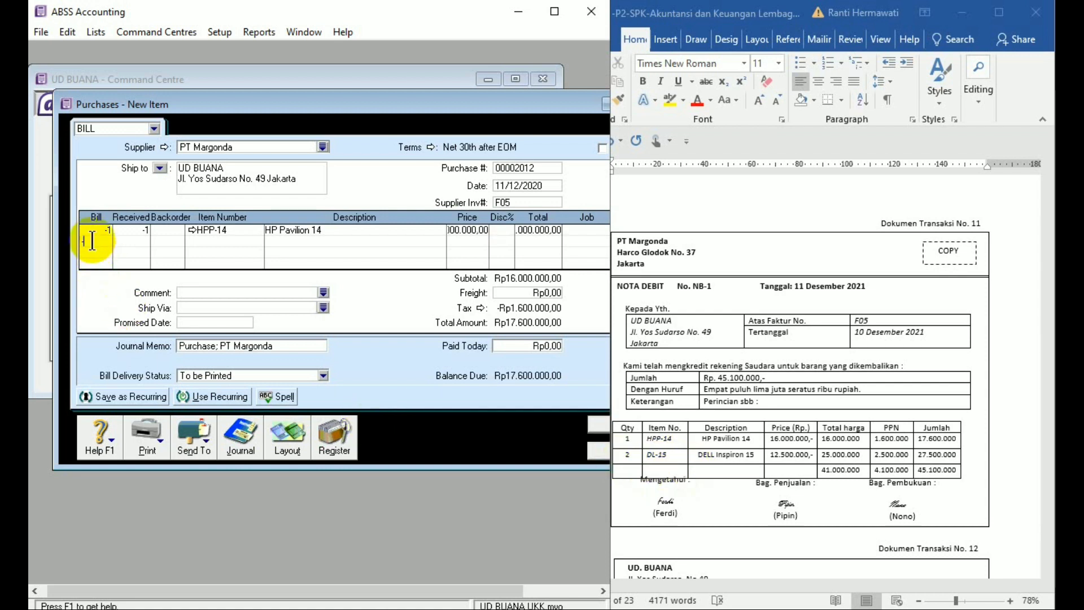
text(2)
key(Tab)
text(D)
key(Tab)
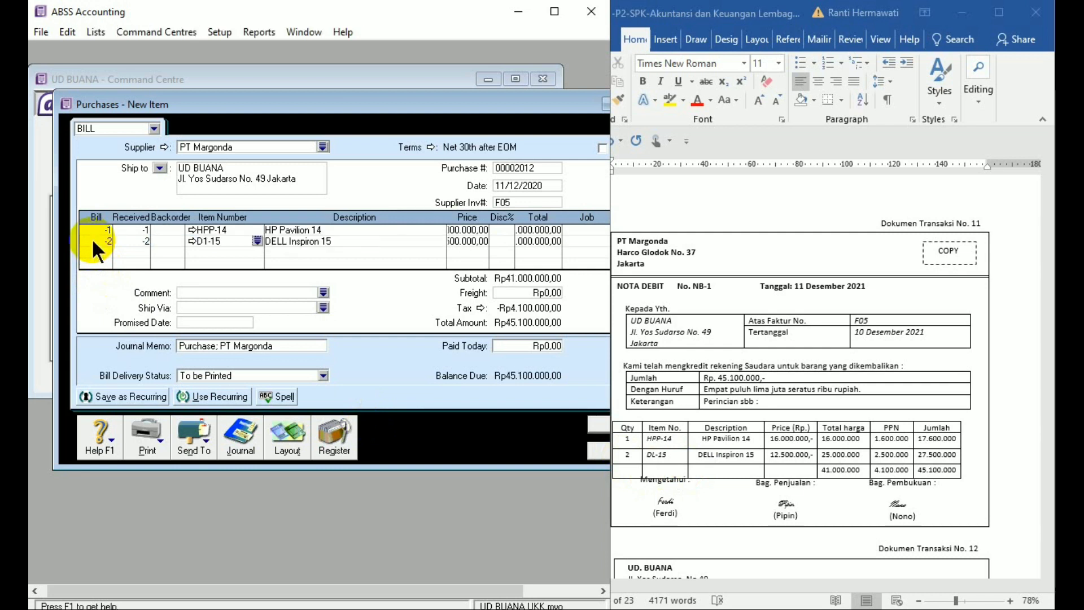
key(Tab)
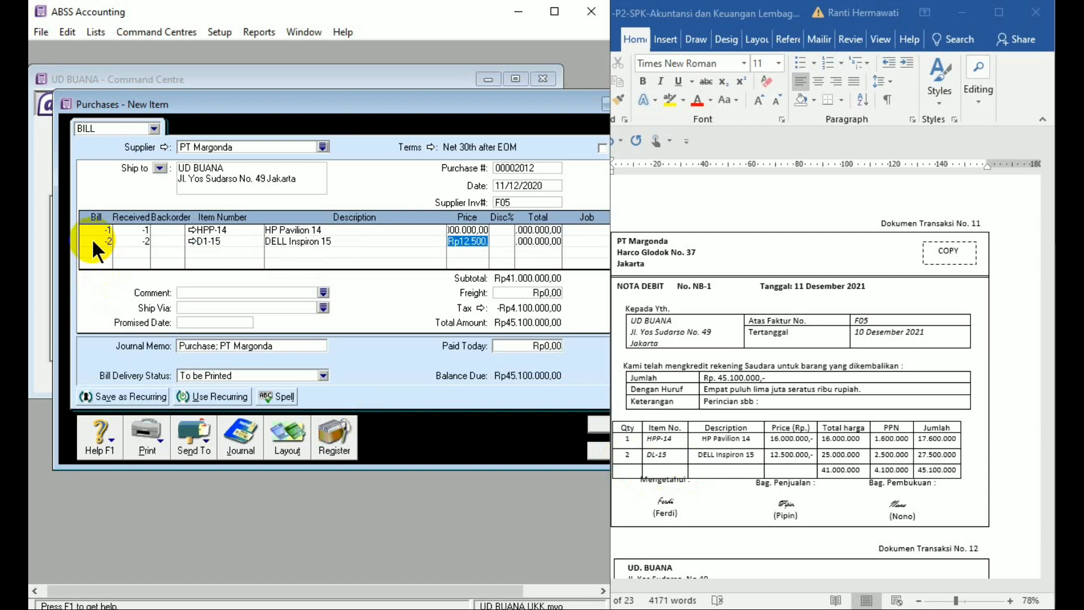
text(12500000)
key(Tab)
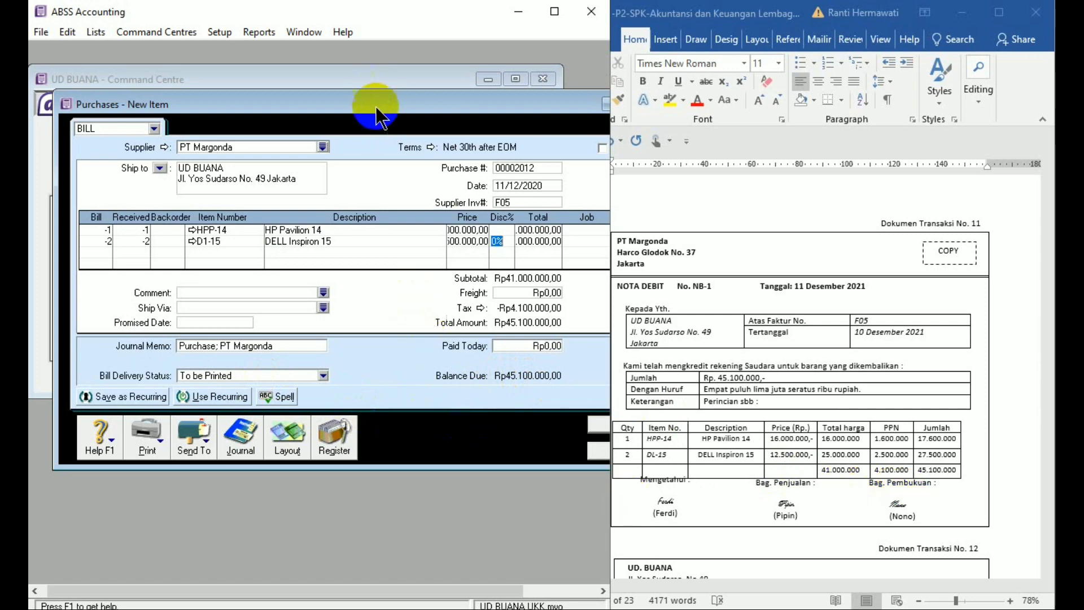
- Record the PT Margonda purchase return, ignoring all spelling suggestions for Inspiron
drag(376, 108, 293, 100)
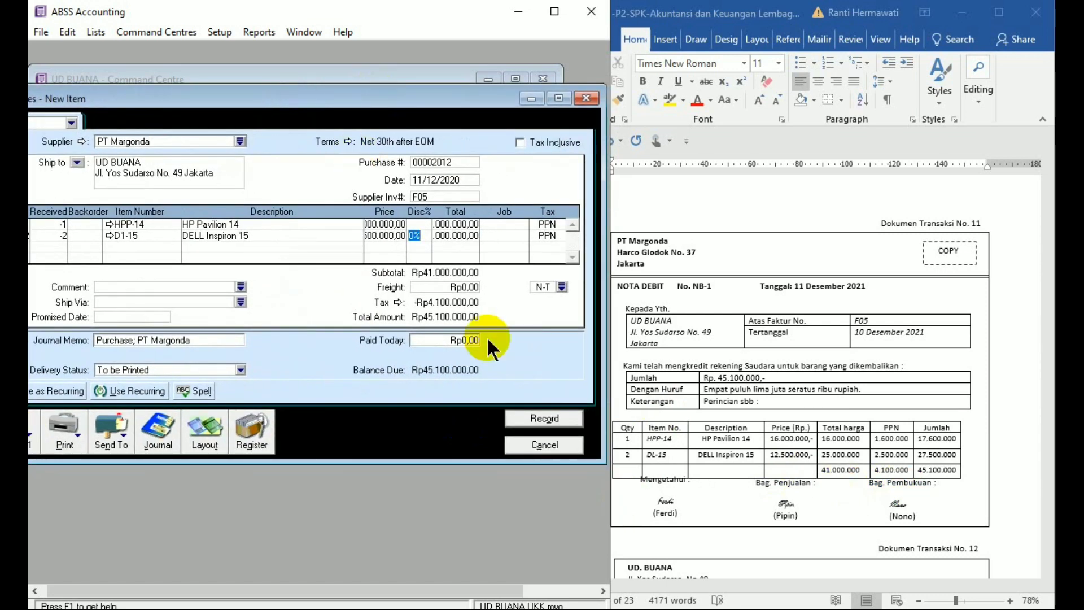
click(535, 430)
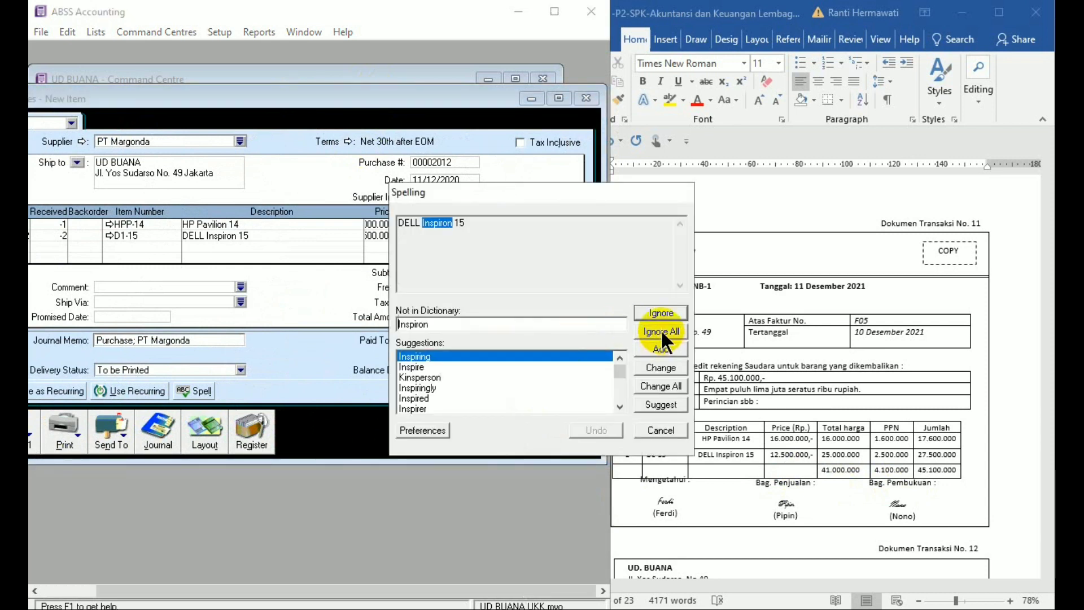
click(660, 331)
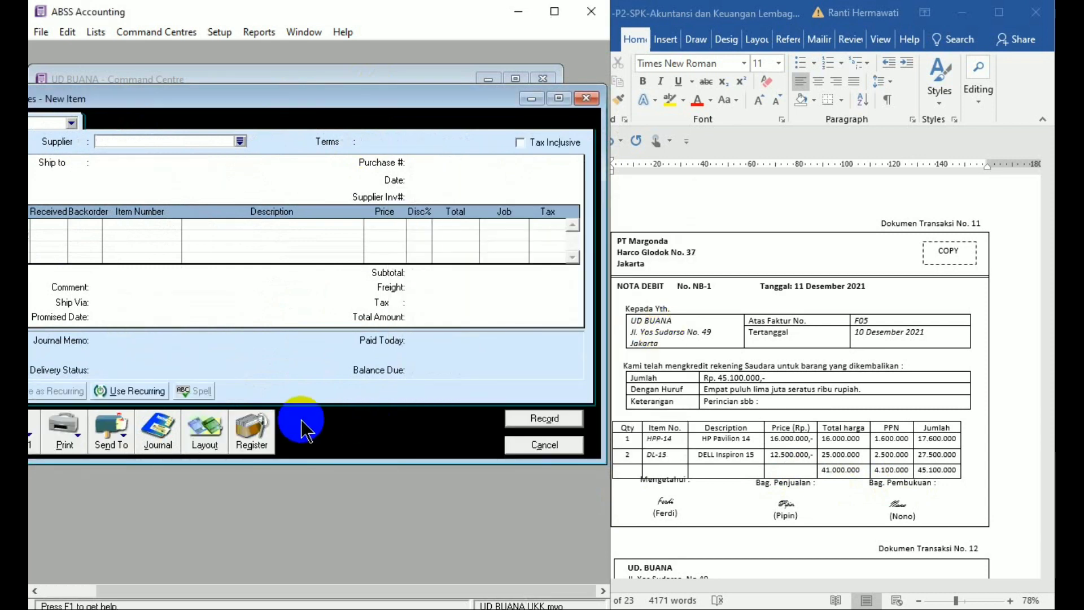
- Apply PT Margonda's Rp45.100.000 return debit to its open 10/12/2020 bill, dated 11/12/2020, record the settlement, and close the purchase windows
click(252, 428)
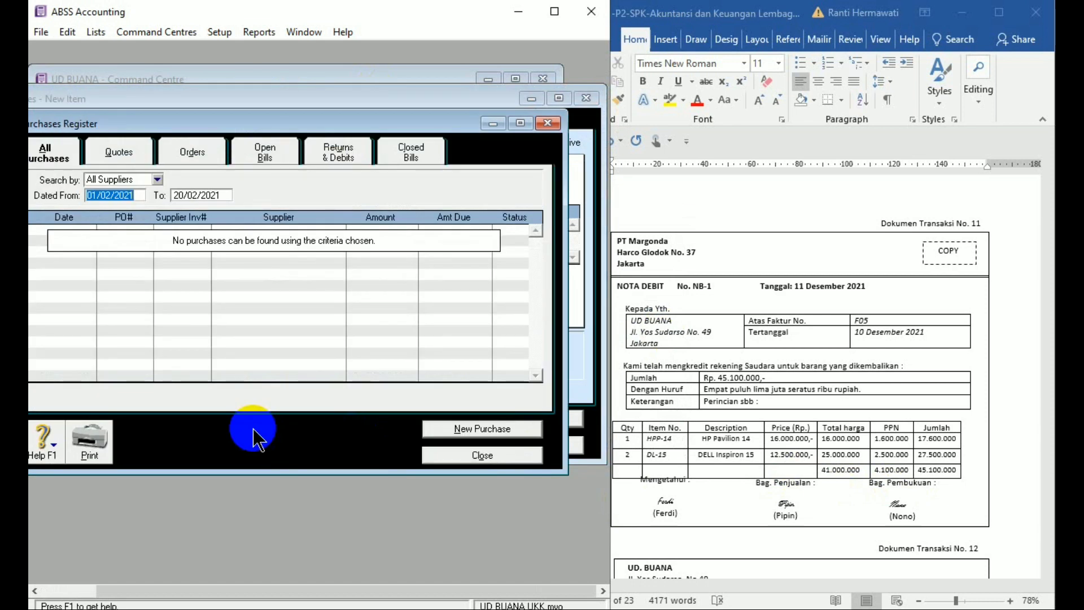
click(352, 154)
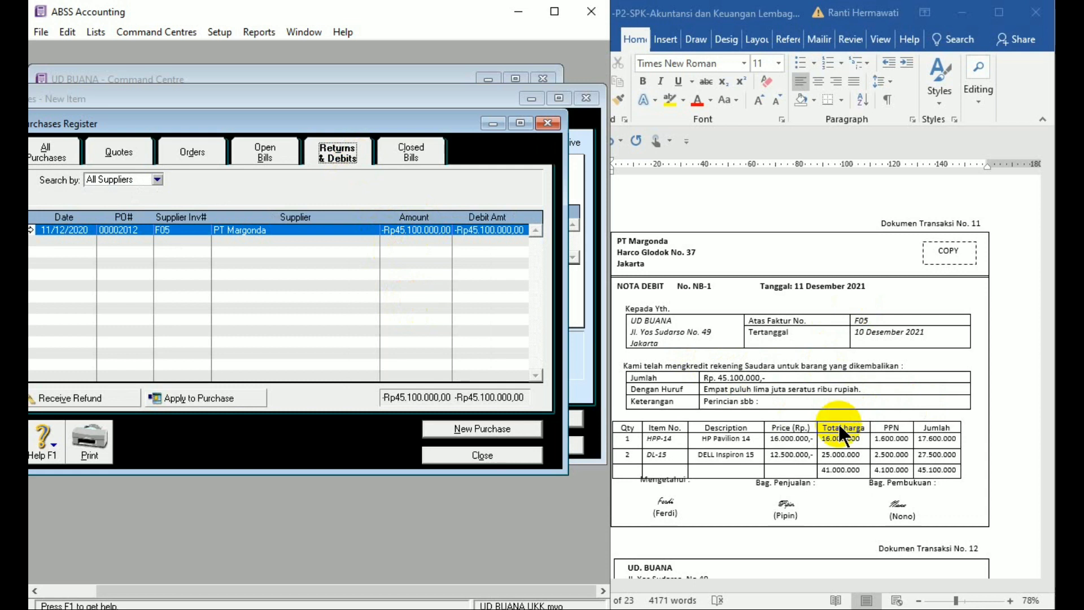
click(230, 399)
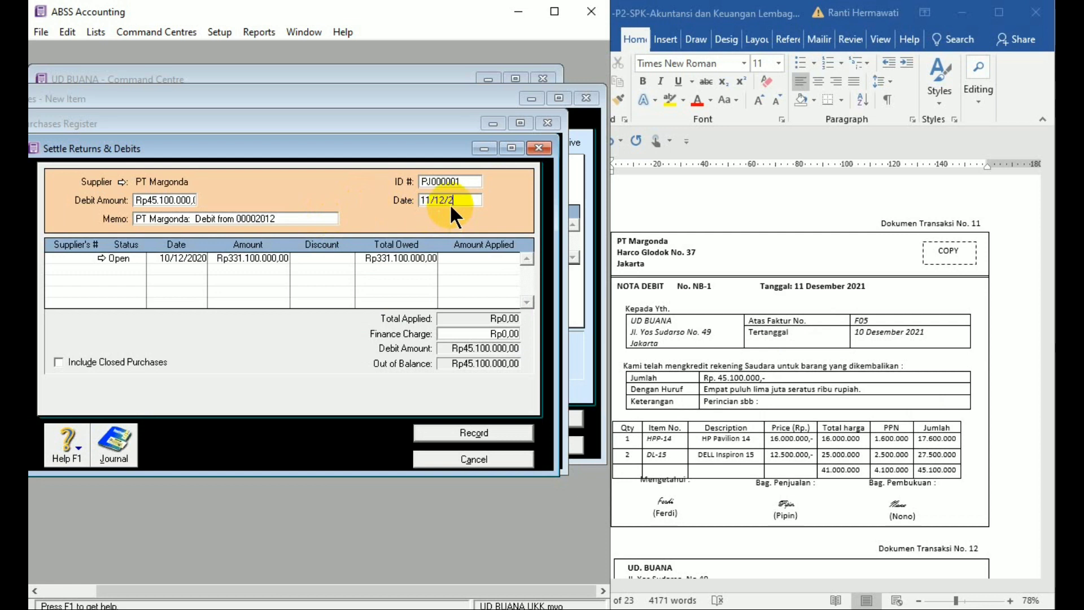
text(11/12/2020)
key(Tab)
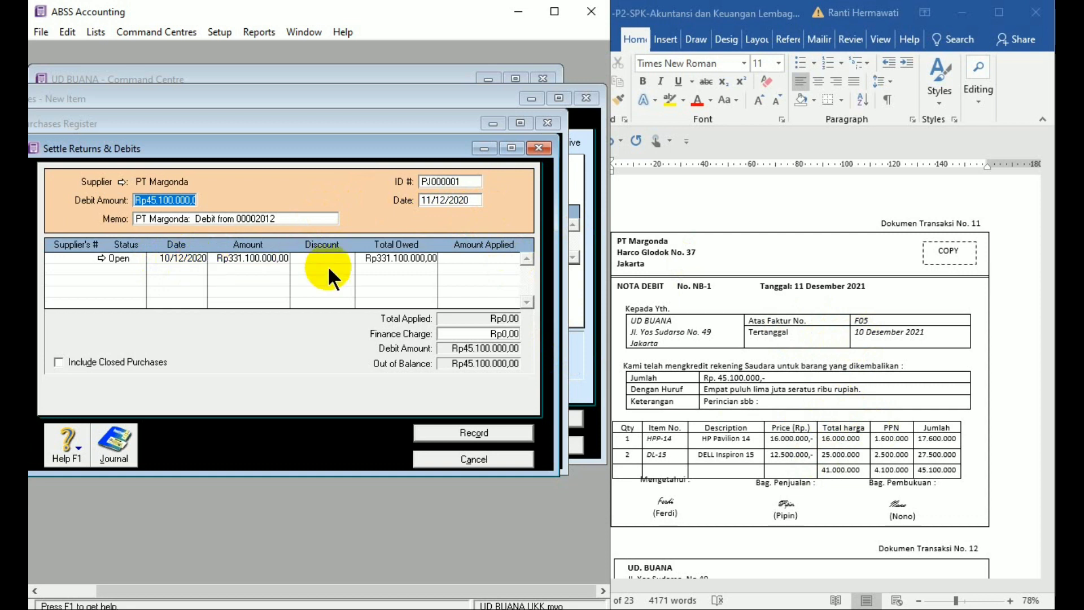
click(463, 259)
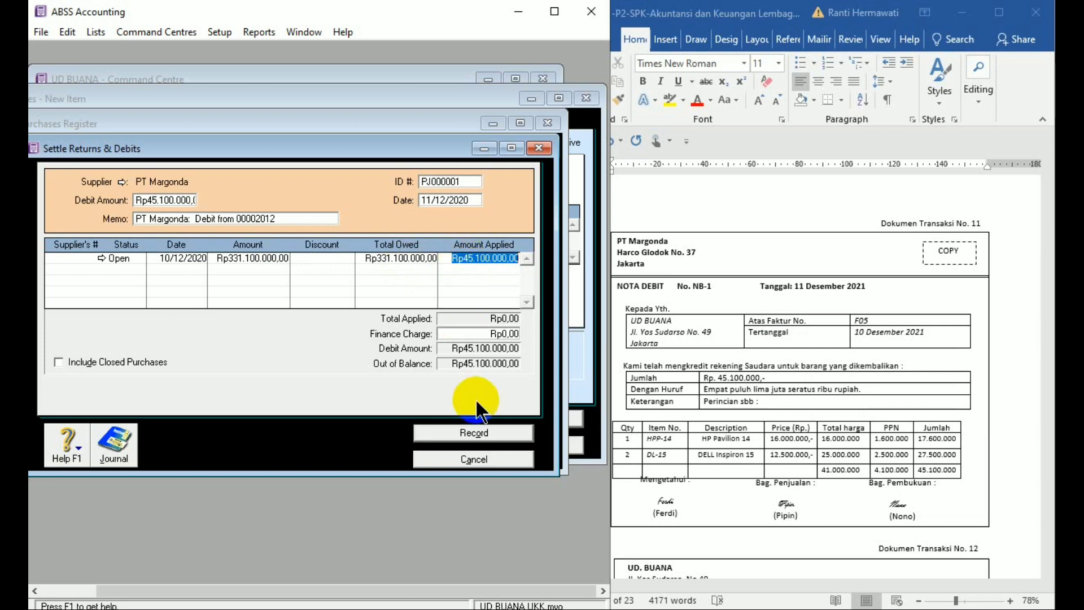
click(488, 433)
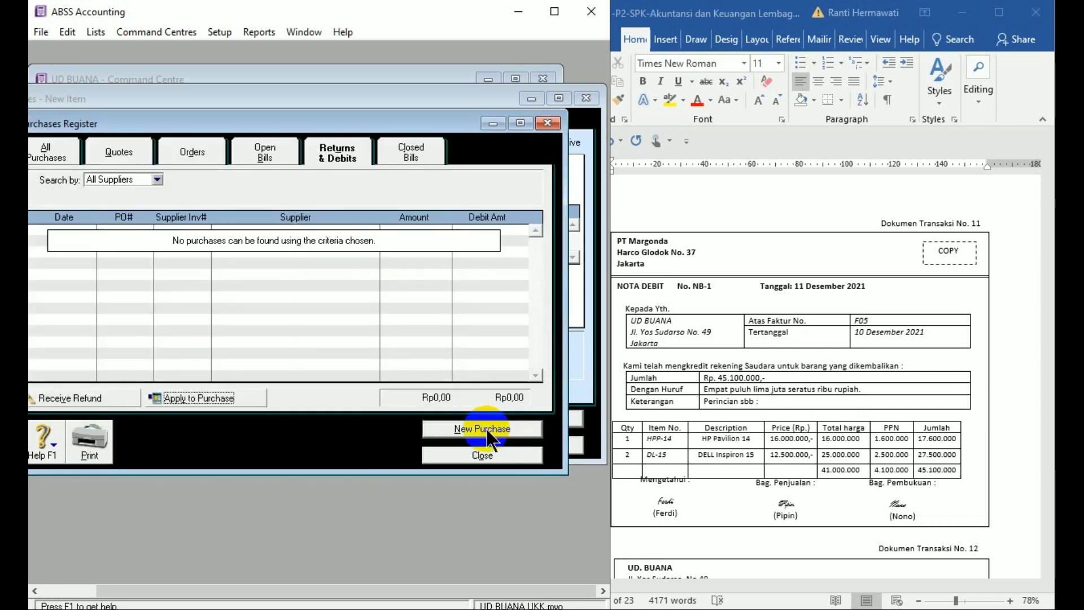
click(486, 446)
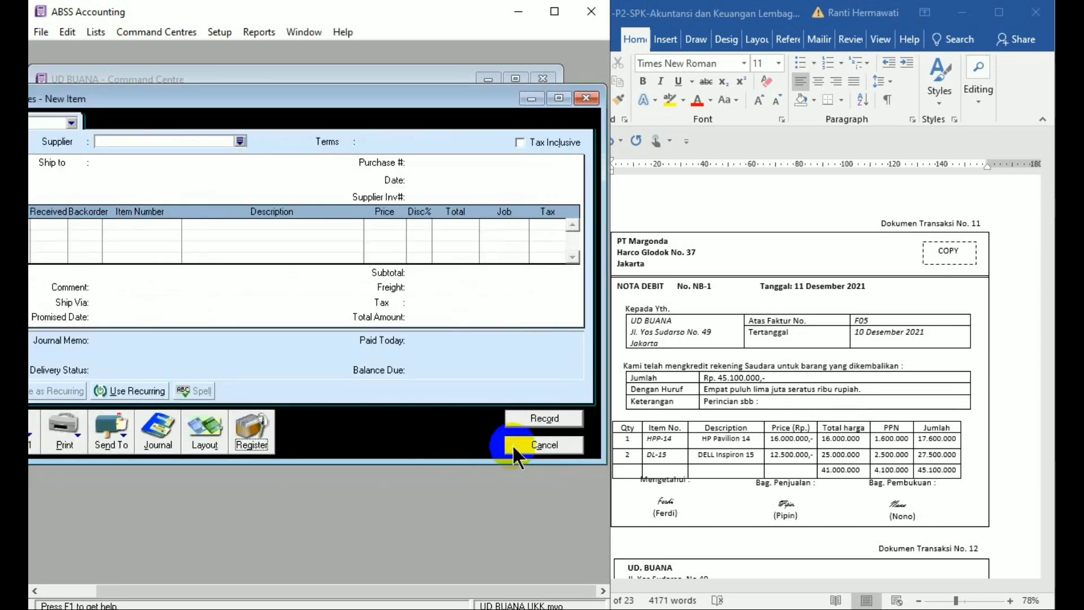
click(513, 445)
- Switch to Word to find transaction document no. 12, and open the Receive Payments form in ABSS Accounting
click(1022, 453)
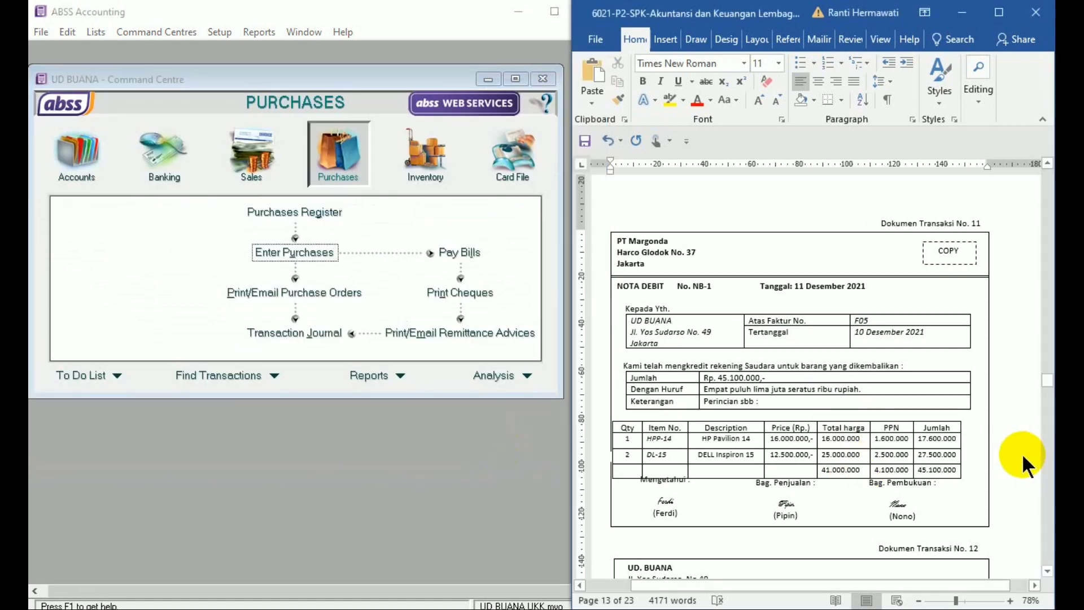
scroll(1022, 455, down, 4)
scroll(1022, 455, down, 6)
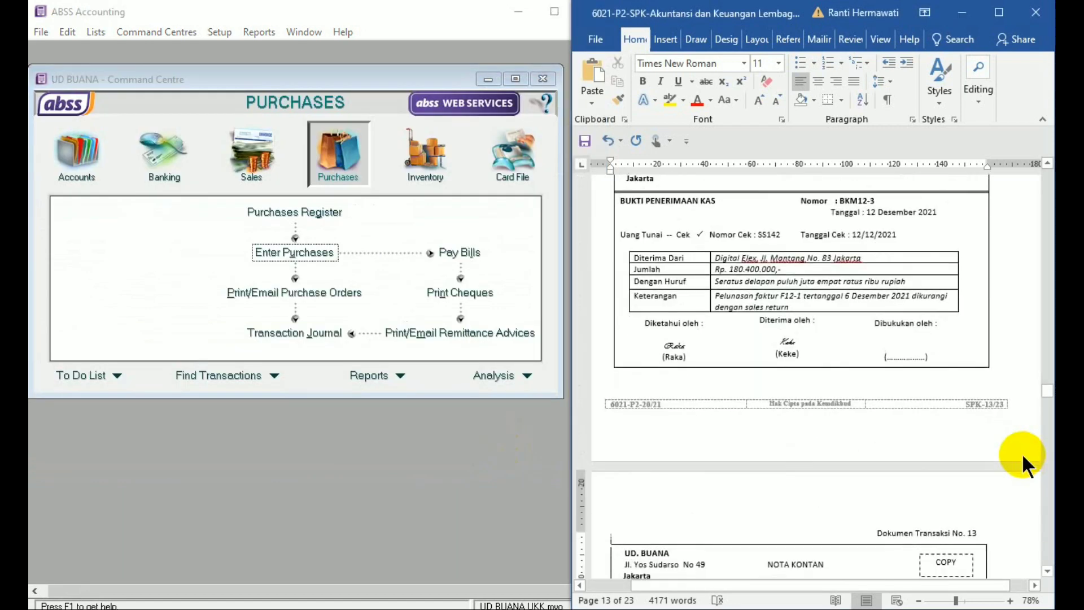
scroll(1022, 455, up, 3)
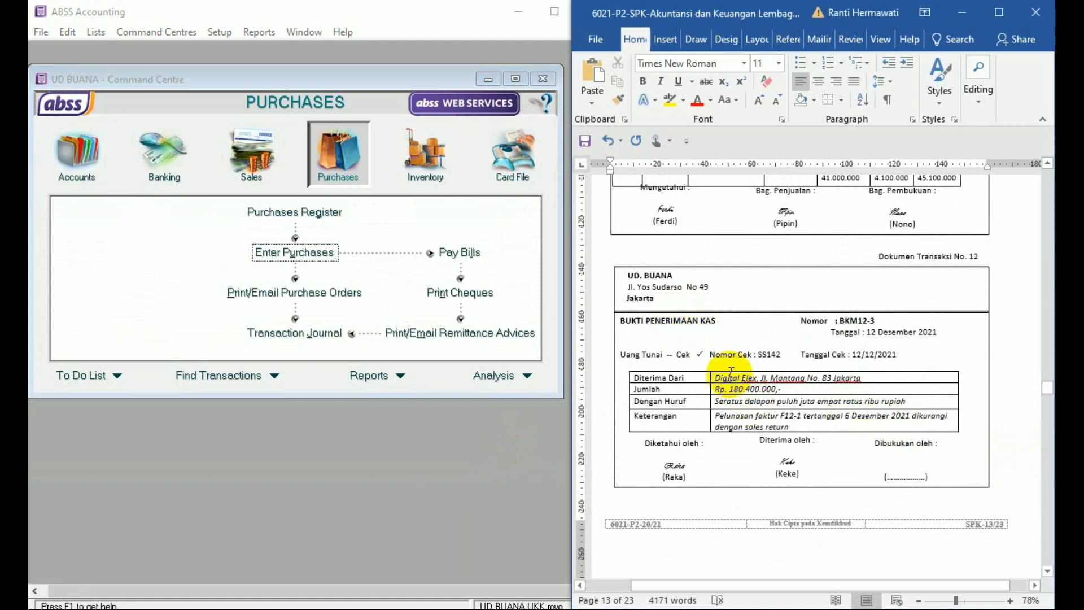
click(248, 168)
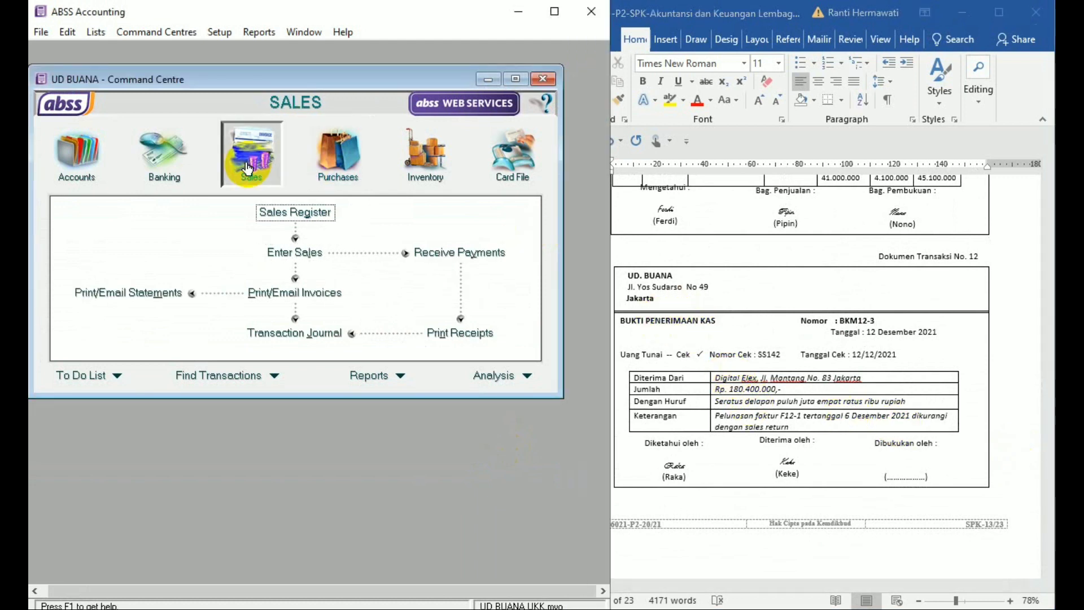
click(433, 252)
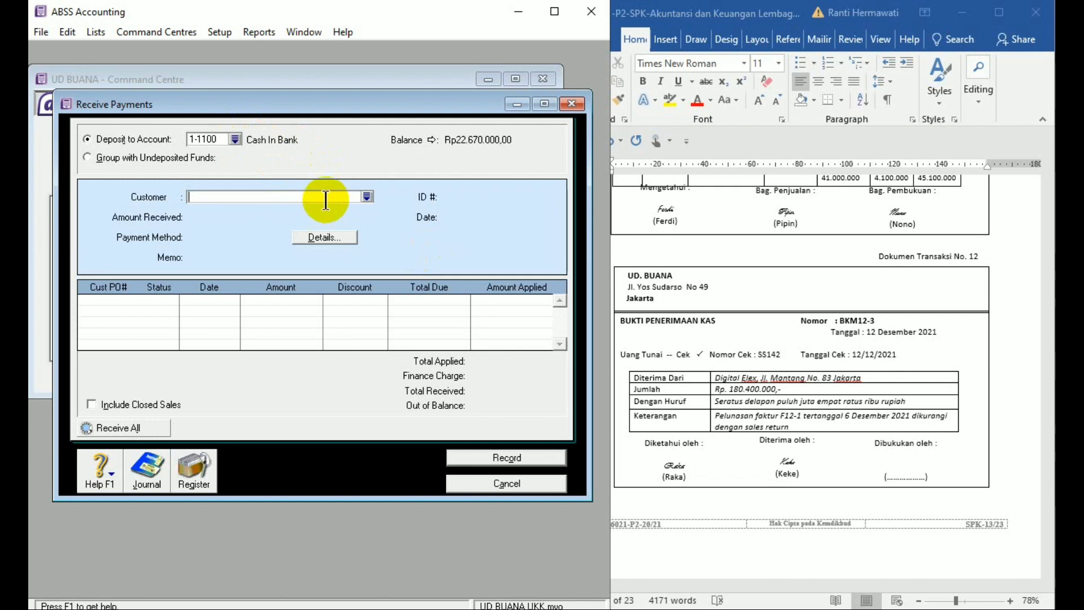
- Choose Digital Elex as the paying customer and set the amount received to 180.400.000
text(Digital Elex)
key(Tab)
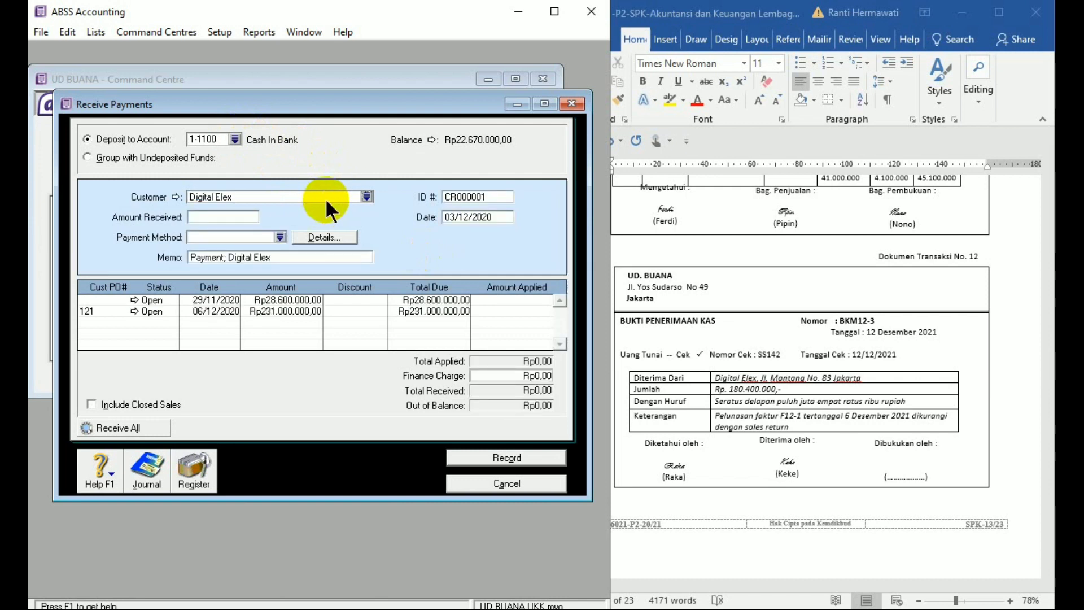
click(205, 217)
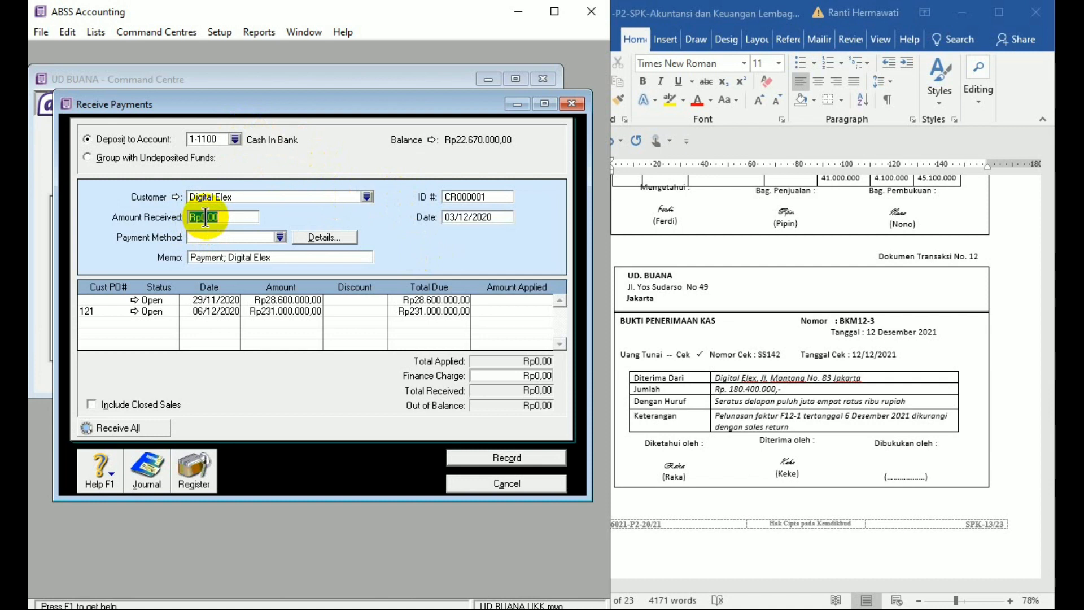
text(1)
text(80.400.)
text(000)
key(Tab)
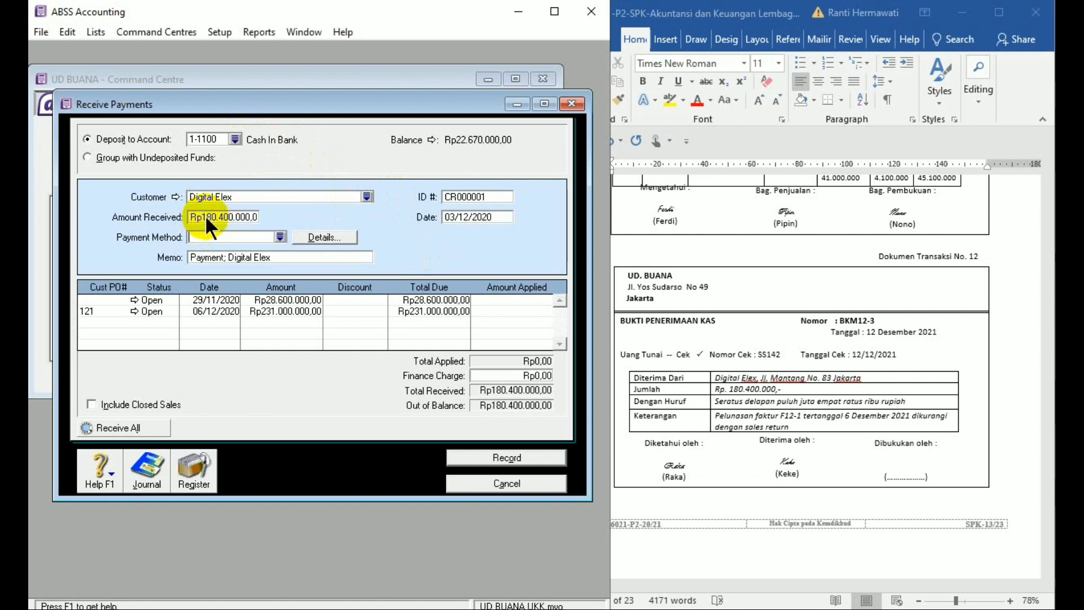
- Set the date of the Digital Elex payment to 12/12/2020
click(453, 214)
click(455, 216)
key(BackSpace)
key(BackSpace)
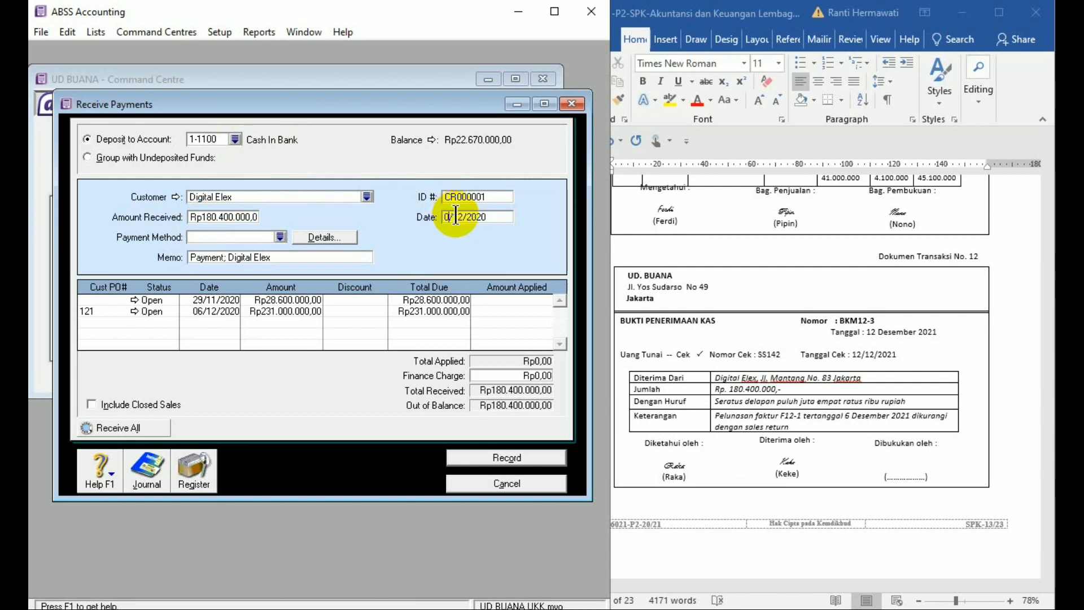
text(12)
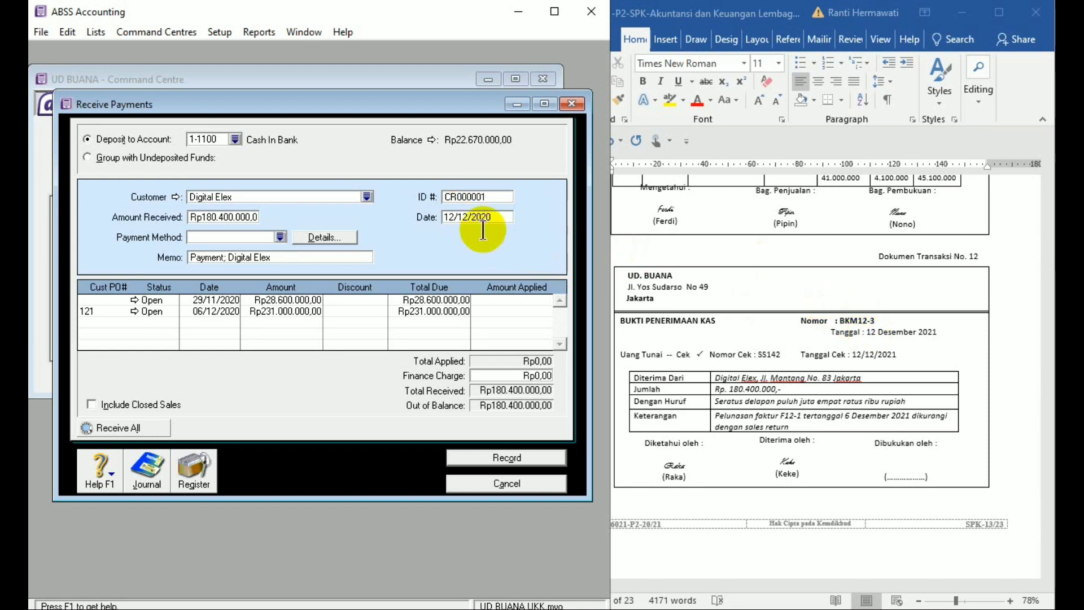
- Switch to Word, correct the year of cash receipt BKM12-3's date to 2020, and edit the year of its check date
click(935, 329)
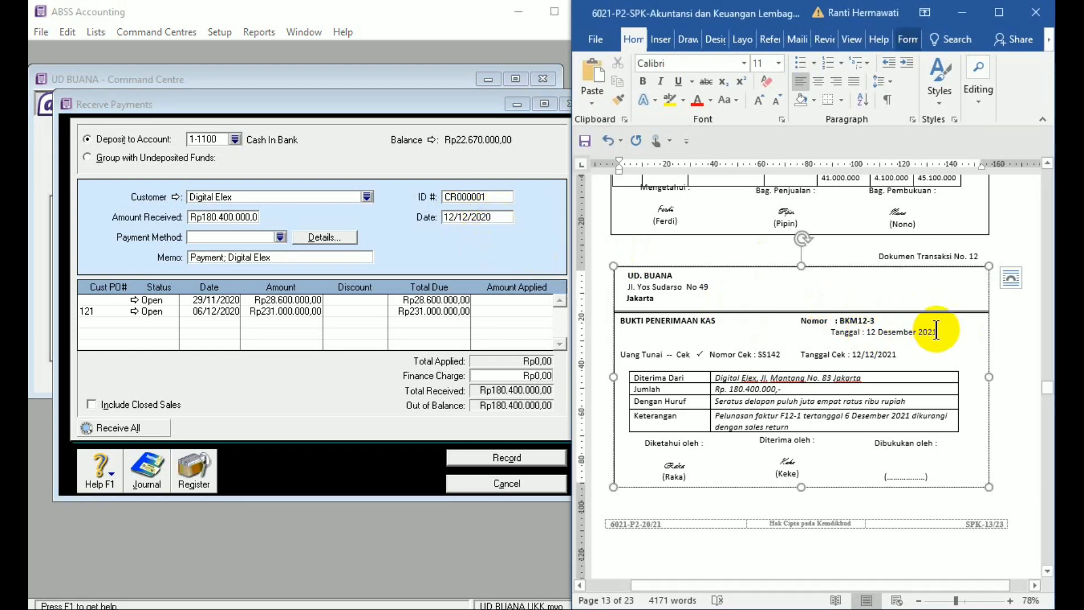
key(BackSpace)
text(0)
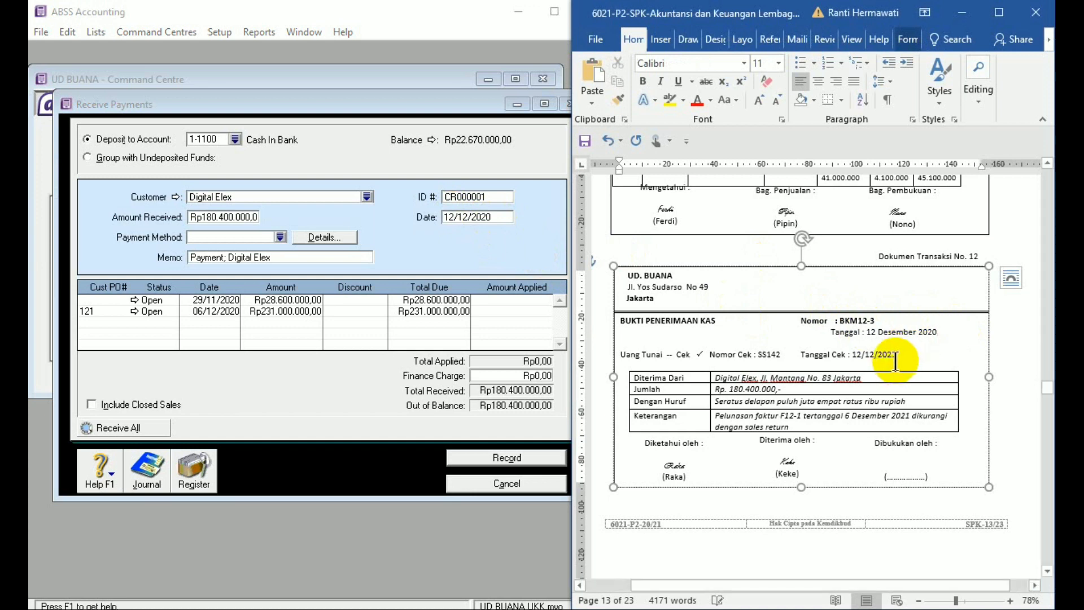
click(896, 359)
key(BackSpace)
text(0)
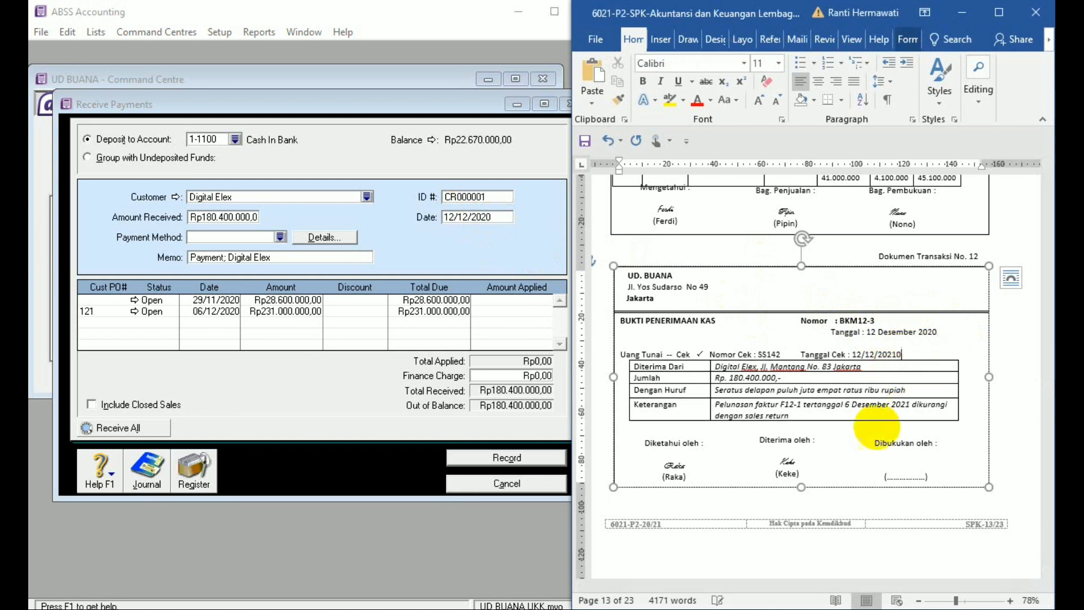
- Correct the year of the invoice date in the receipt's Keterangan text to 2020
click(910, 404)
key(BackSpace)
text(0)
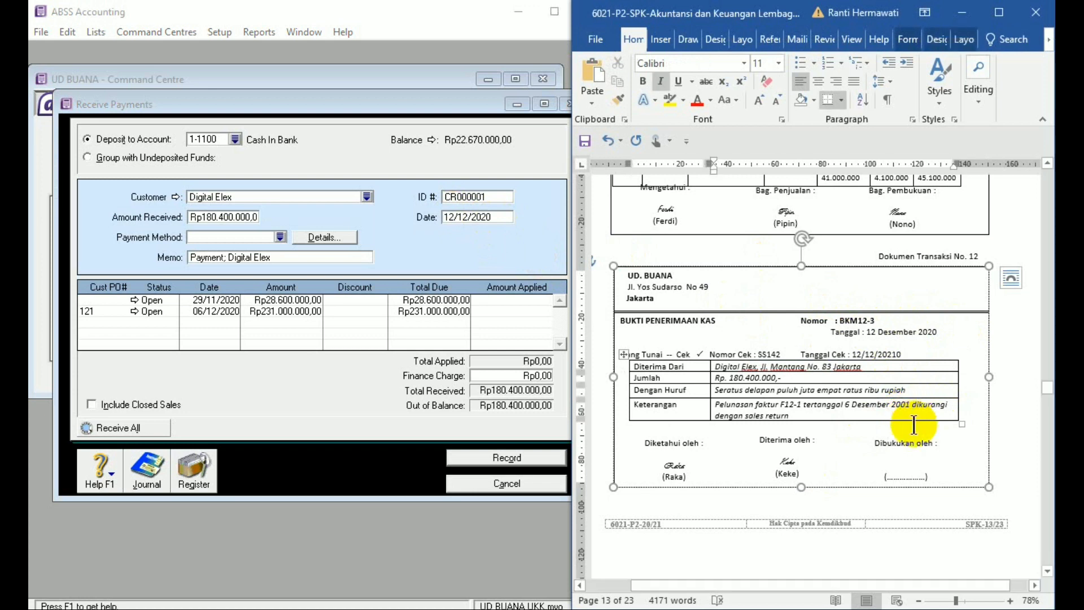
key(BackSpace)
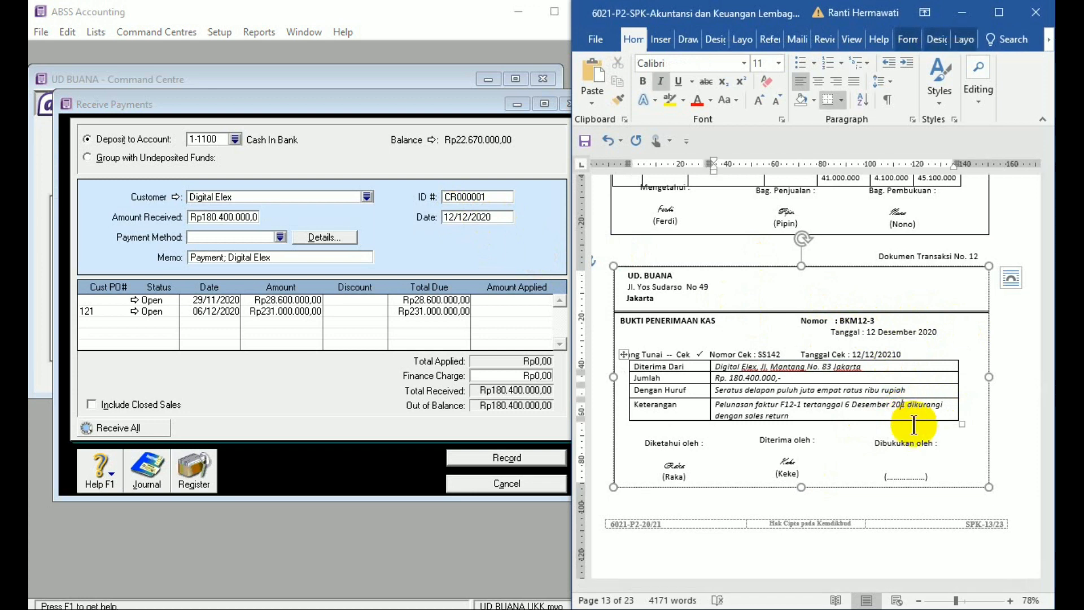
text(21)
key(BackSpace)
text(0)
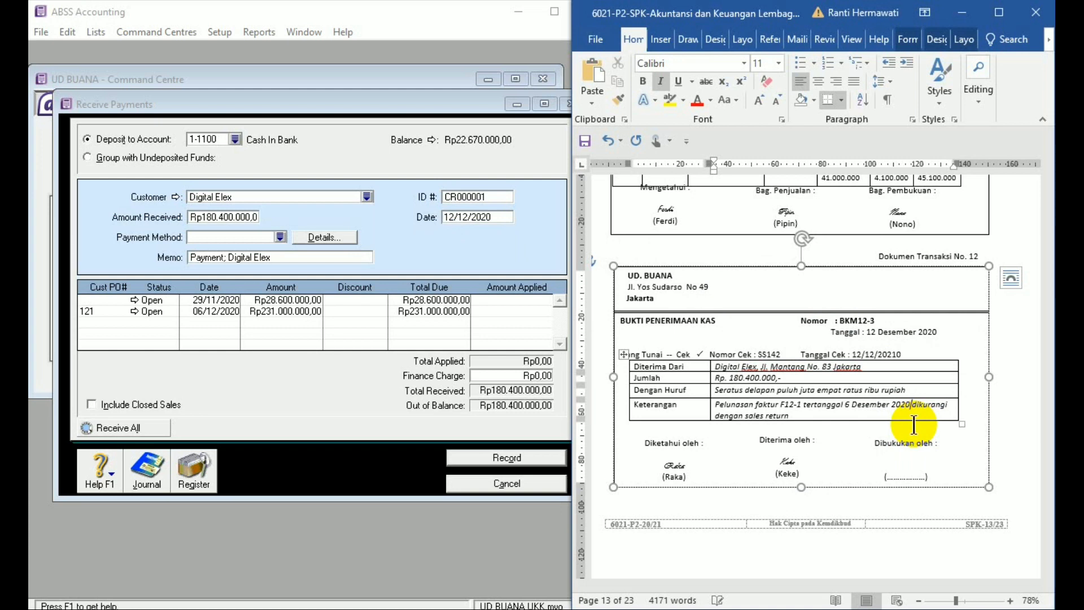
click(1031, 479)
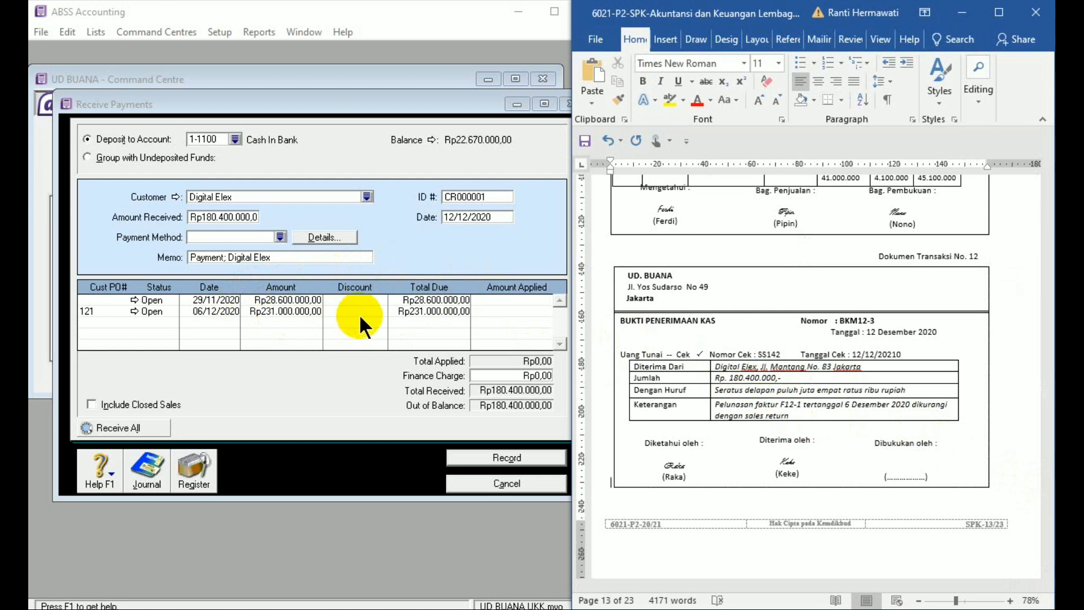
- Back in ABSS Accounting, apply Rp180.400.000 to Digital Elex's 06/12/2020 invoice, record the payment, and close the Receive Payments form
click(480, 310)
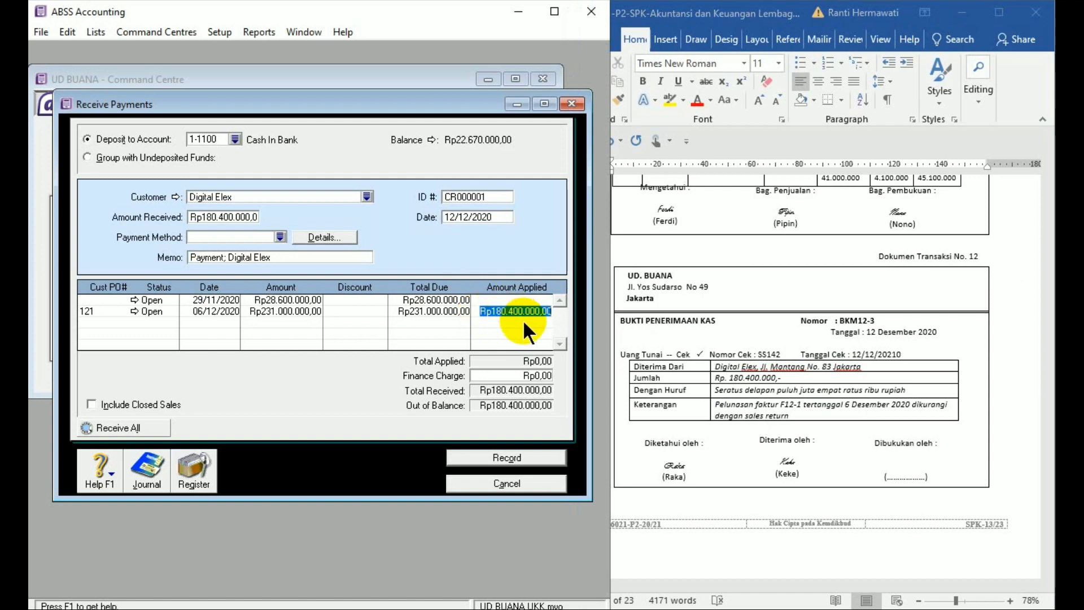
click(500, 459)
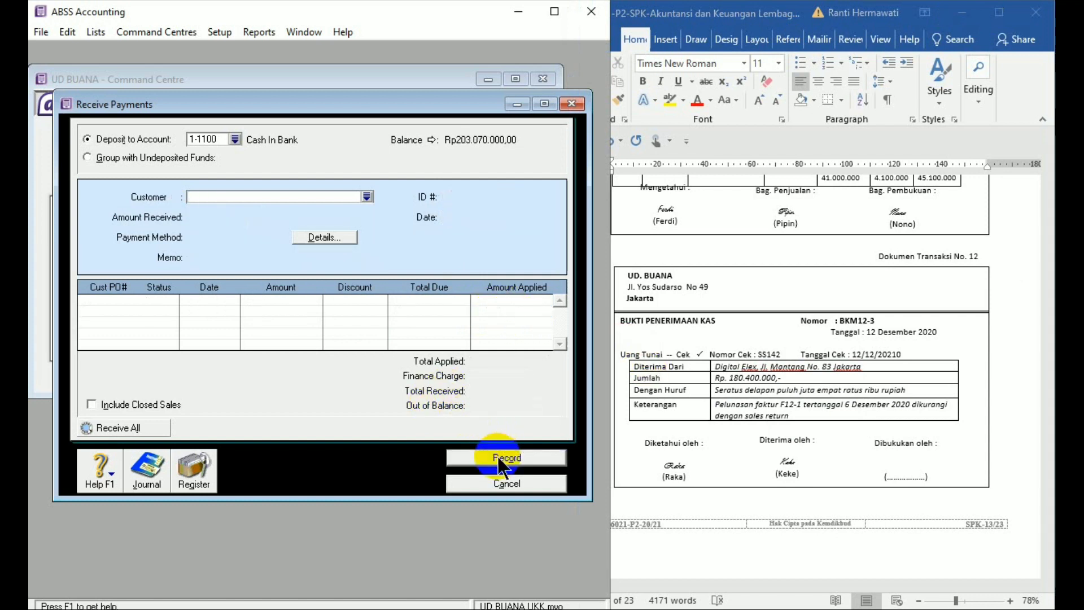
click(504, 483)
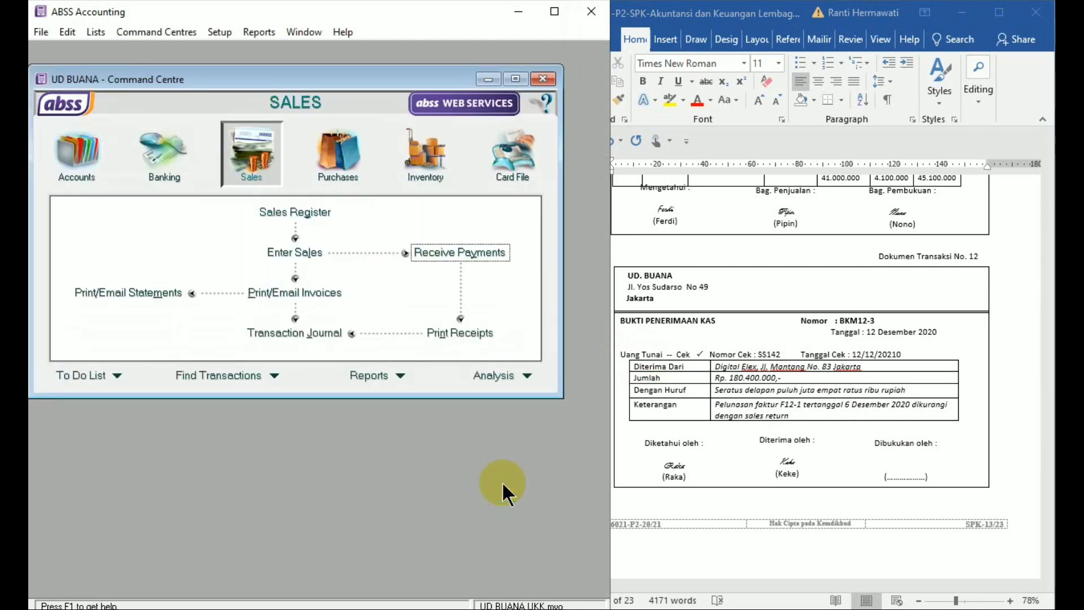
- Switch to Word and find transaction document no. 13
click(1000, 419)
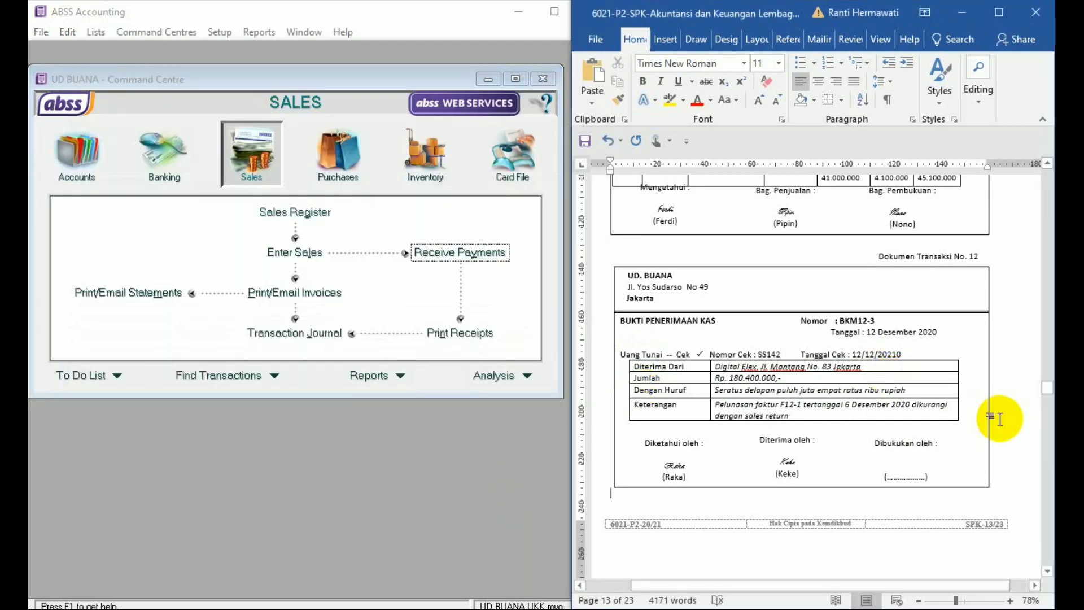
scroll(999, 419, down, 5)
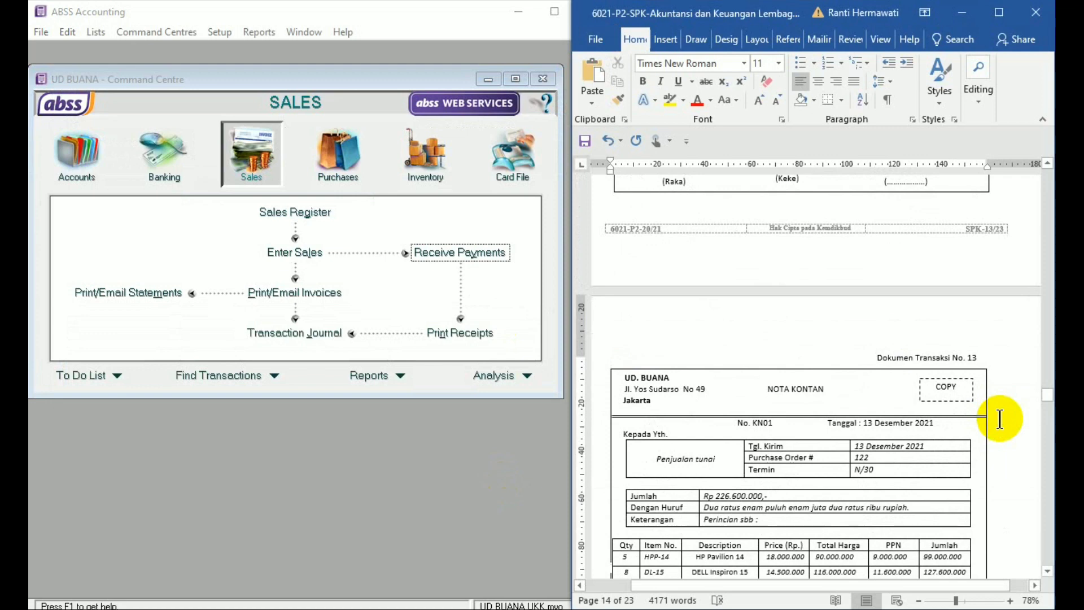
scroll(999, 419, up, 3)
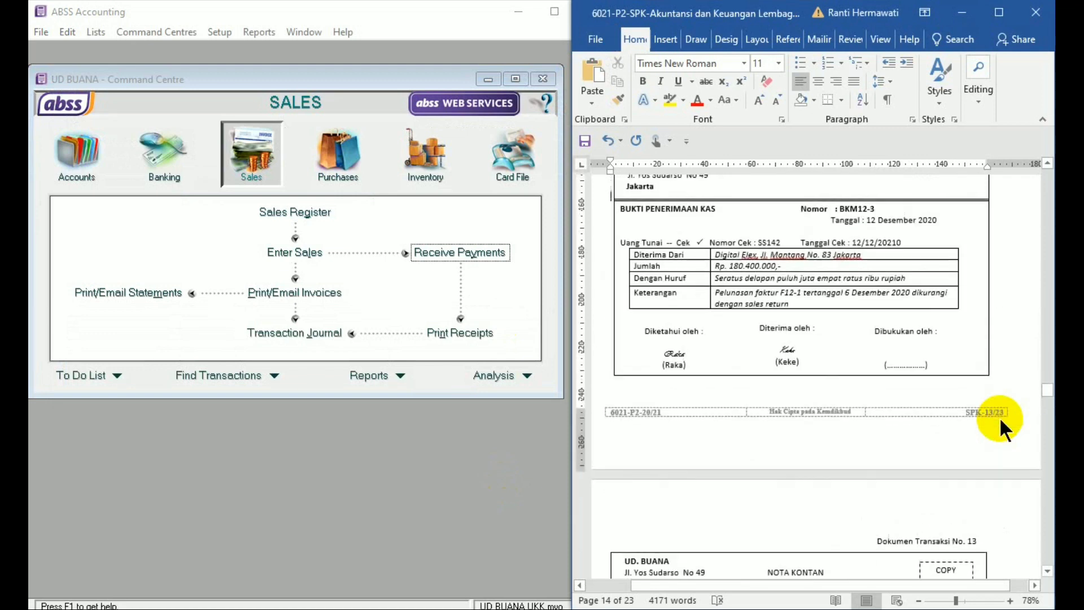
scroll(999, 418, down, 4)
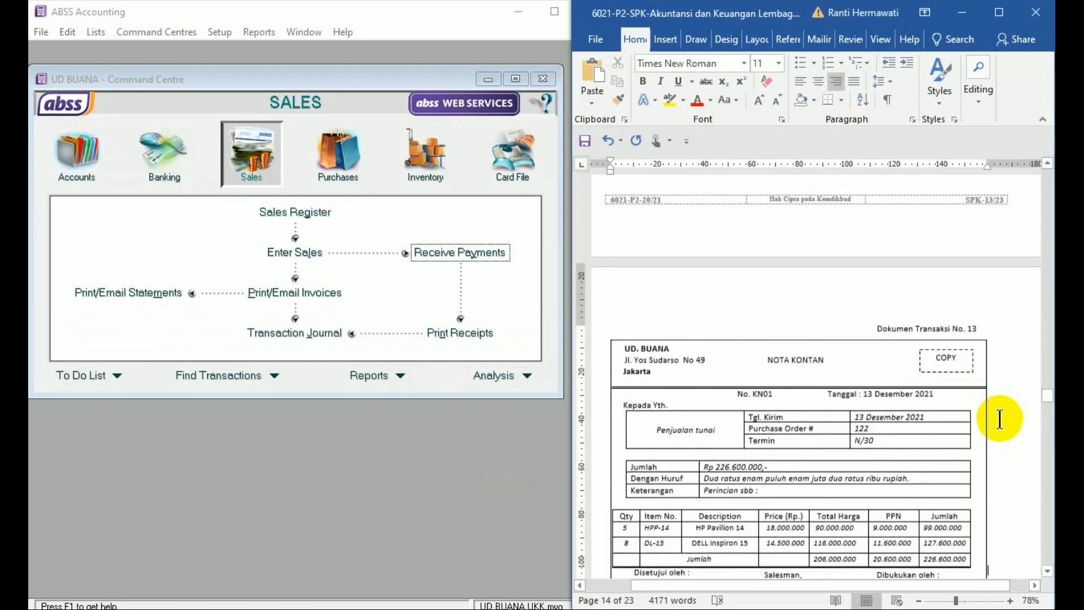
scroll(1000, 419, down, 1)
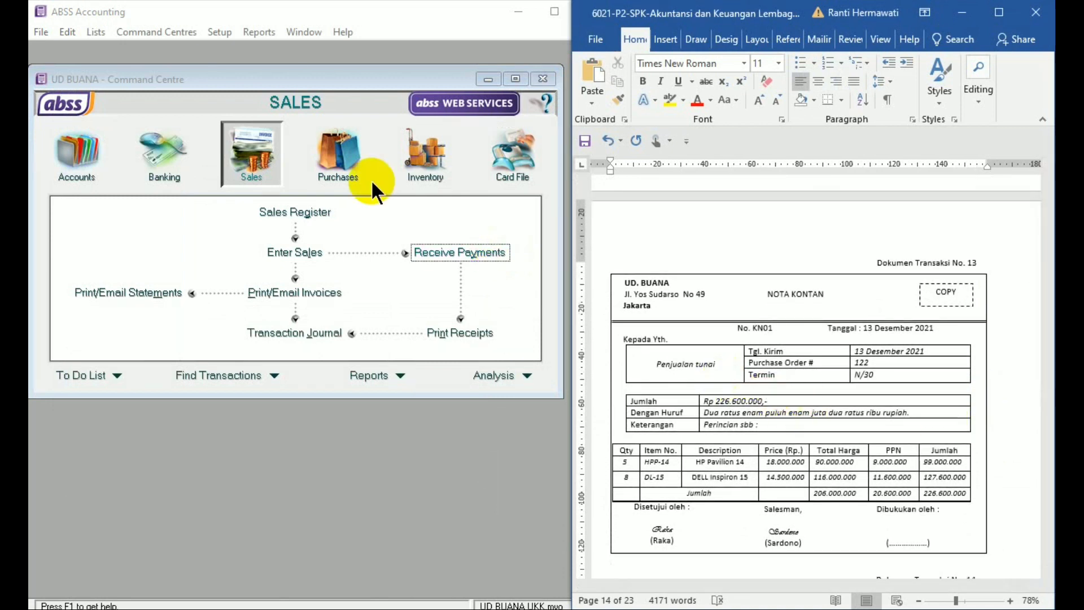
- Start a new sales invoice in ABSS Accounting for the customer Penjualan Tunai
click(258, 164)
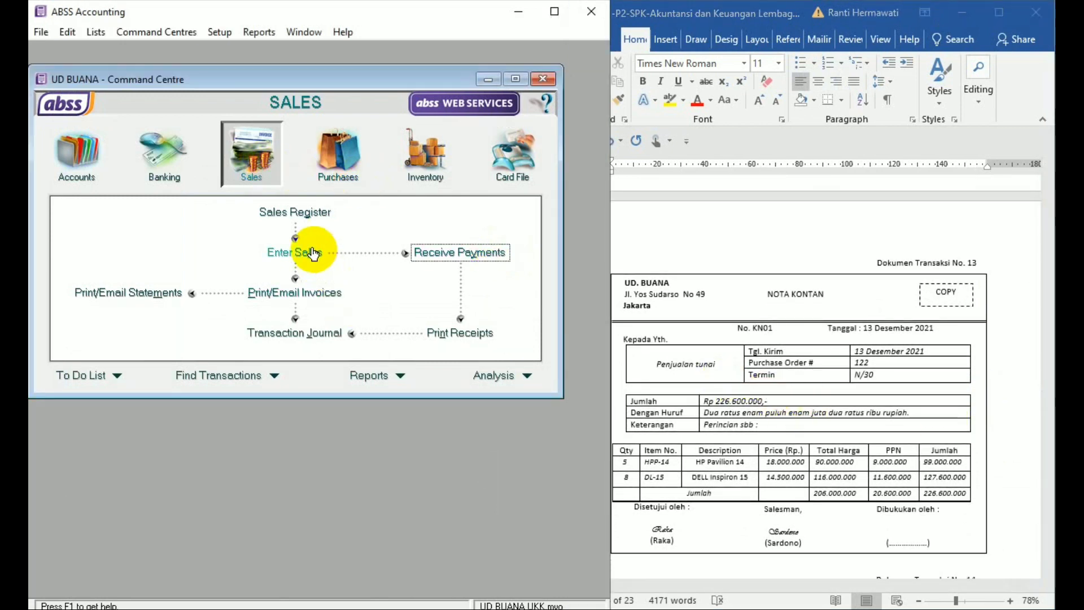
click(314, 252)
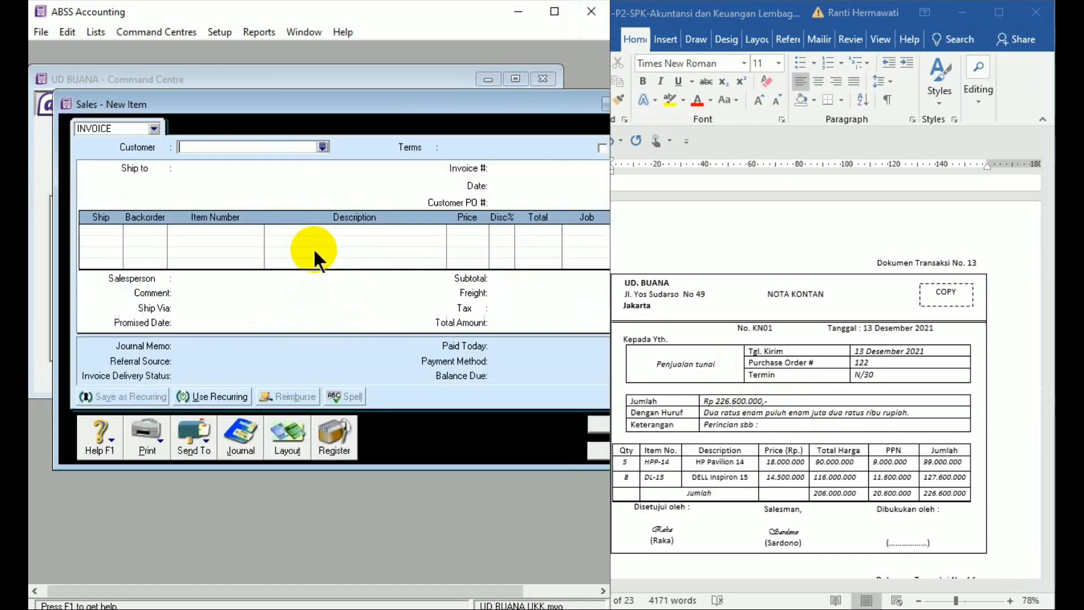
click(244, 151)
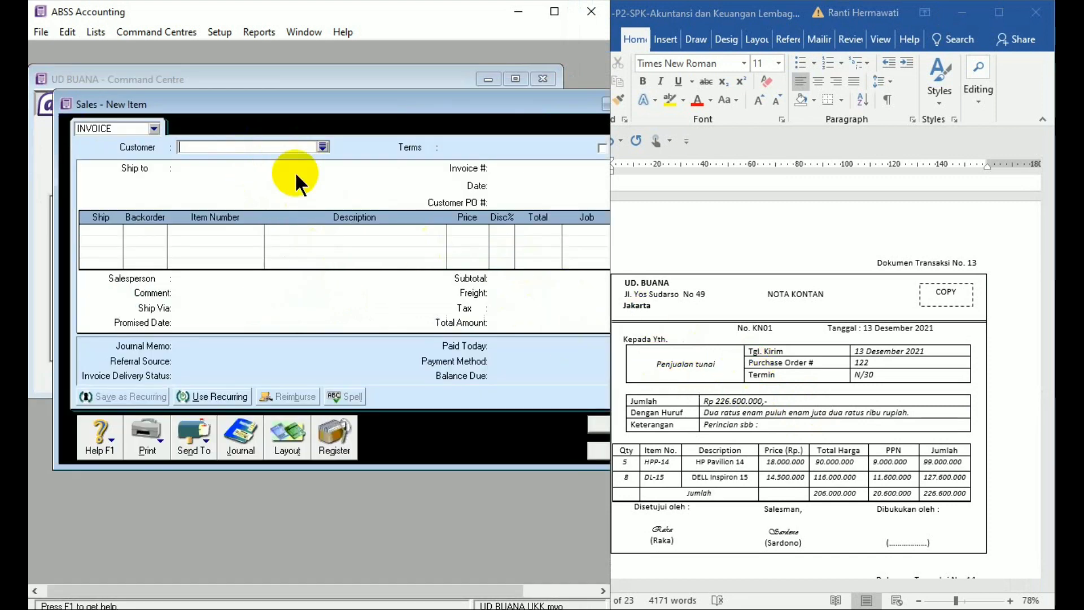
text(Penju)
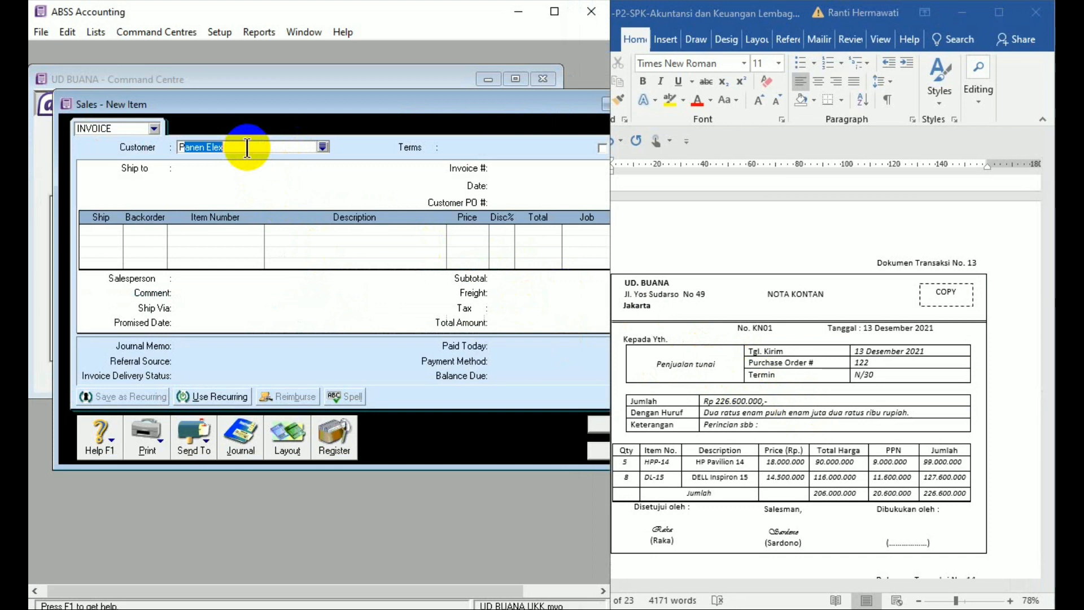
text(alan Tunai)
key(Tab)
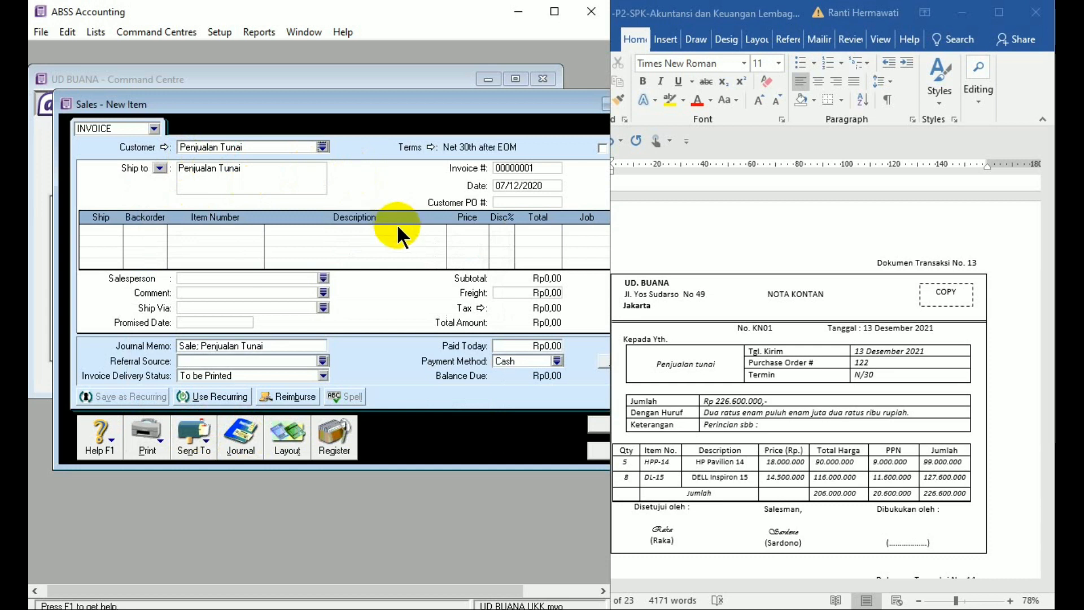
- Set the invoice number to KN01 and the invoice date to 13/12/2020
click(512, 168)
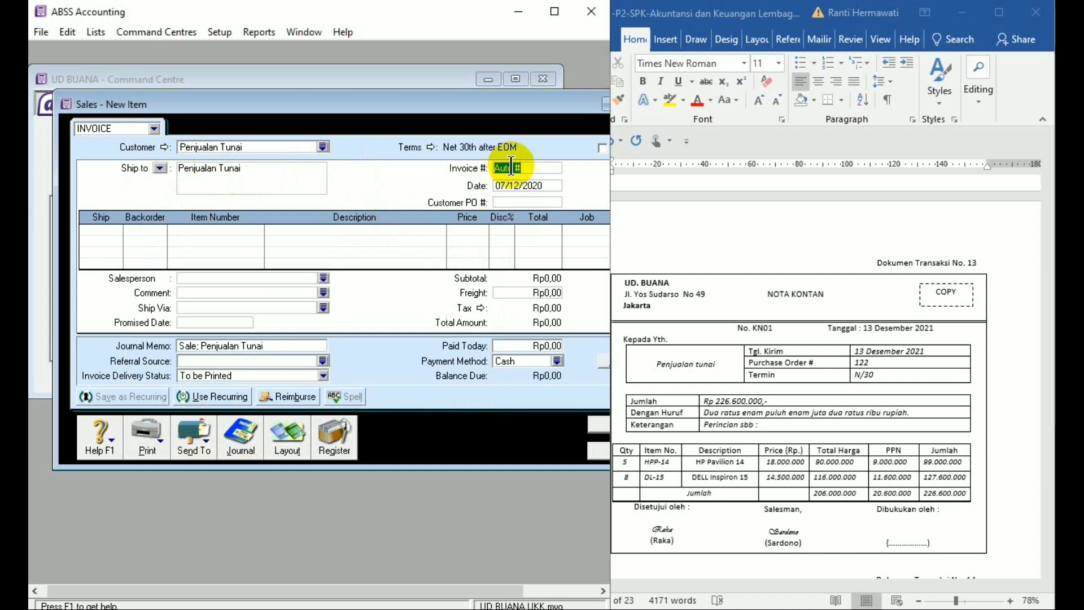
text(KN01)
click(505, 184)
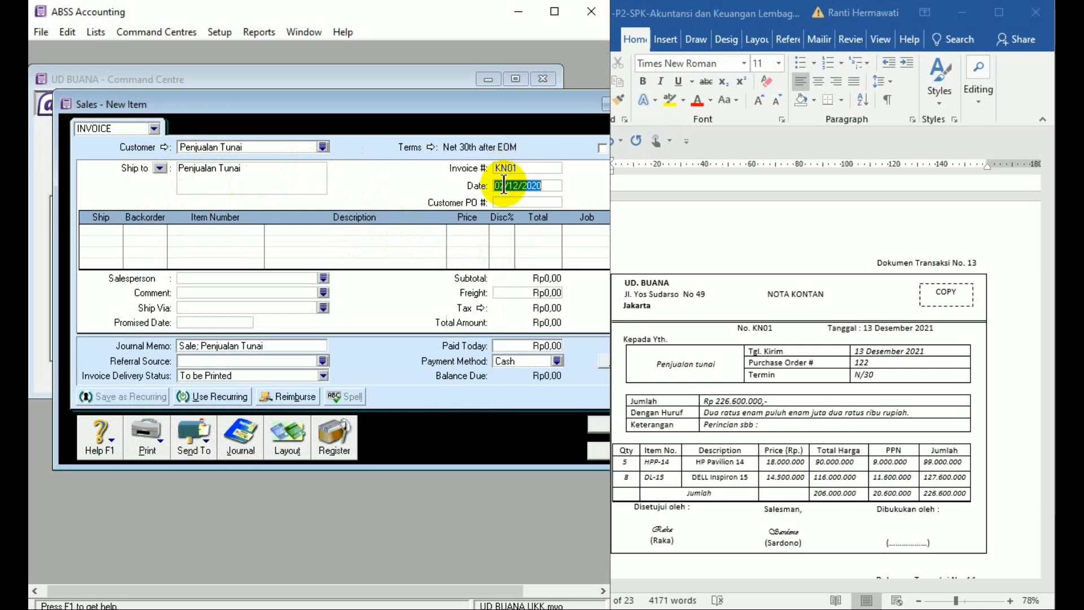
key(BackSpace)
key(BackSpace)
text(13)
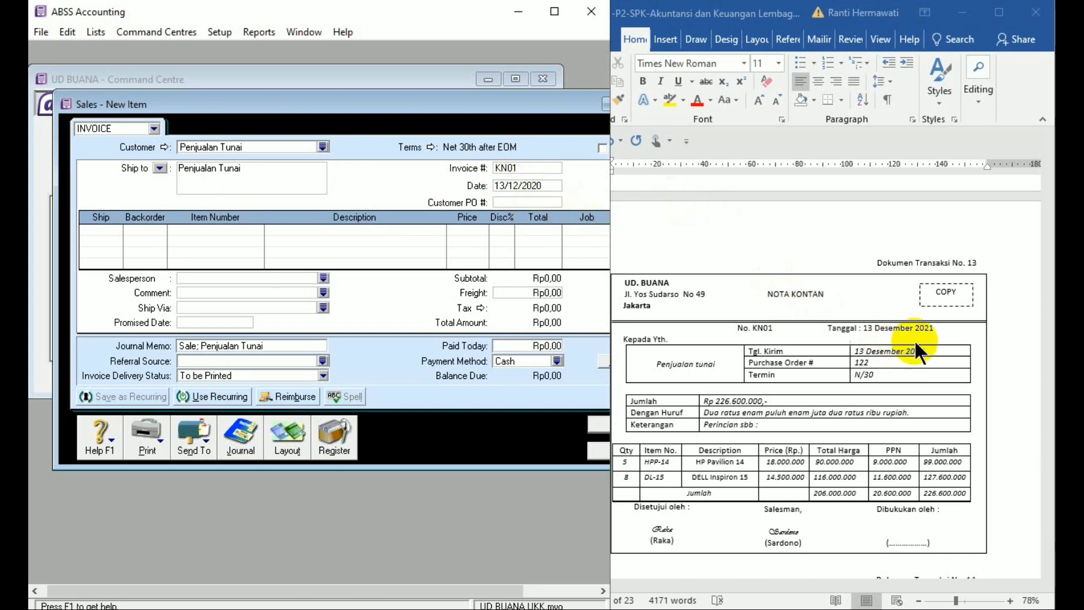
- Switch to Word and correct the year of cash note KN01's date and its Tgl. Kirim date to 2020
click(931, 328)
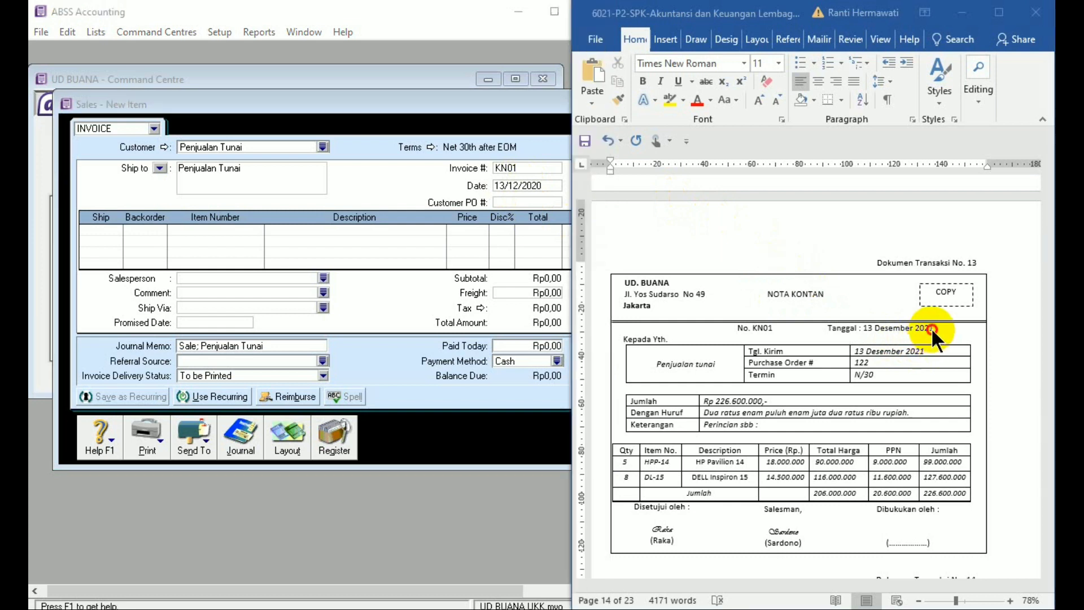
key(BackSpace)
text(0)
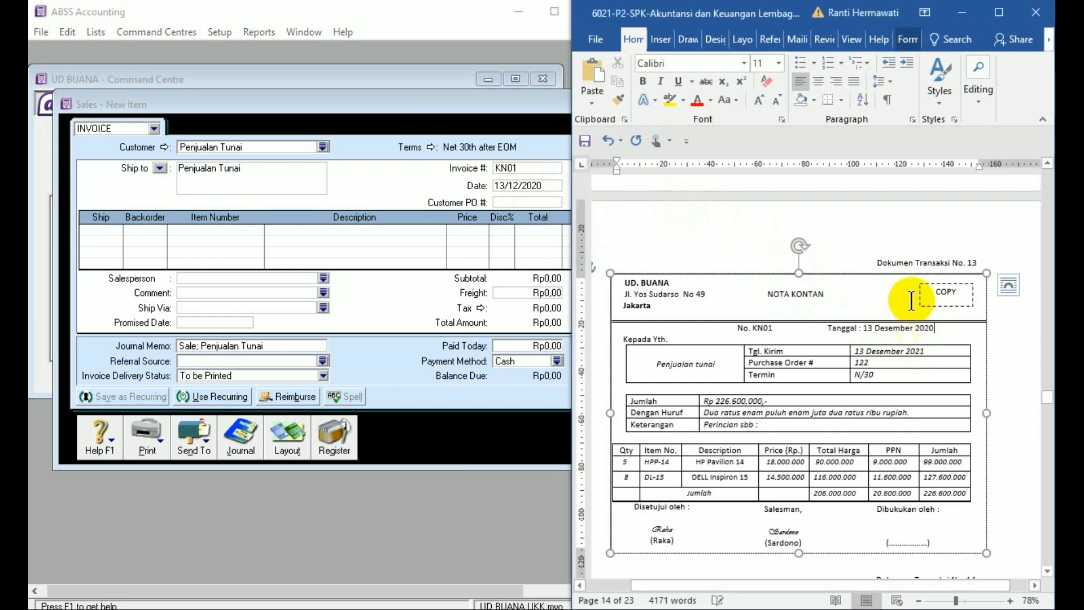
click(923, 351)
key(BackSpace)
text(0)
key(BackSpace)
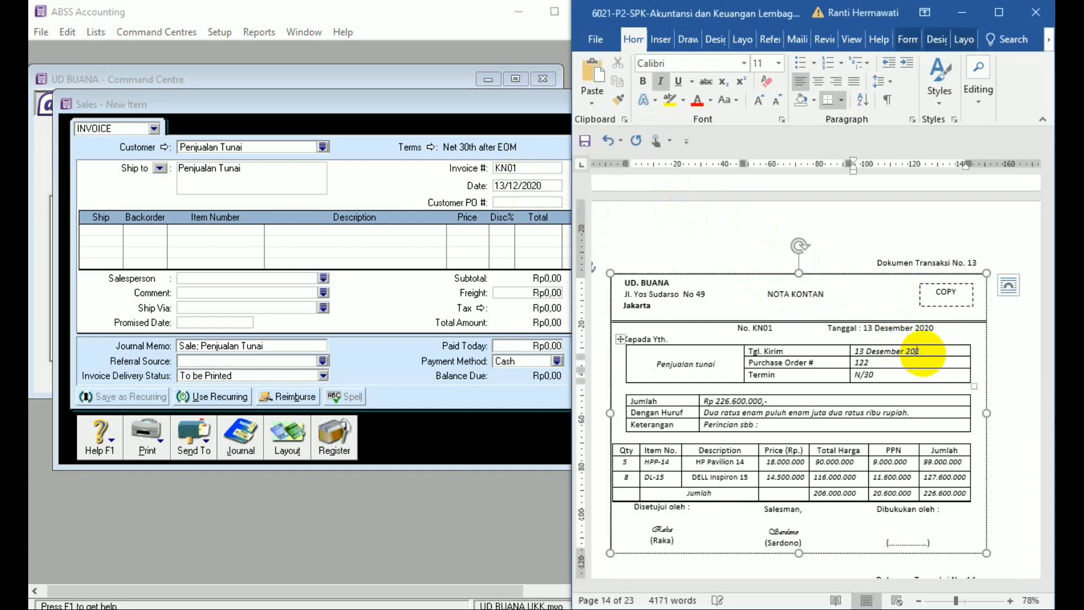
text(01)
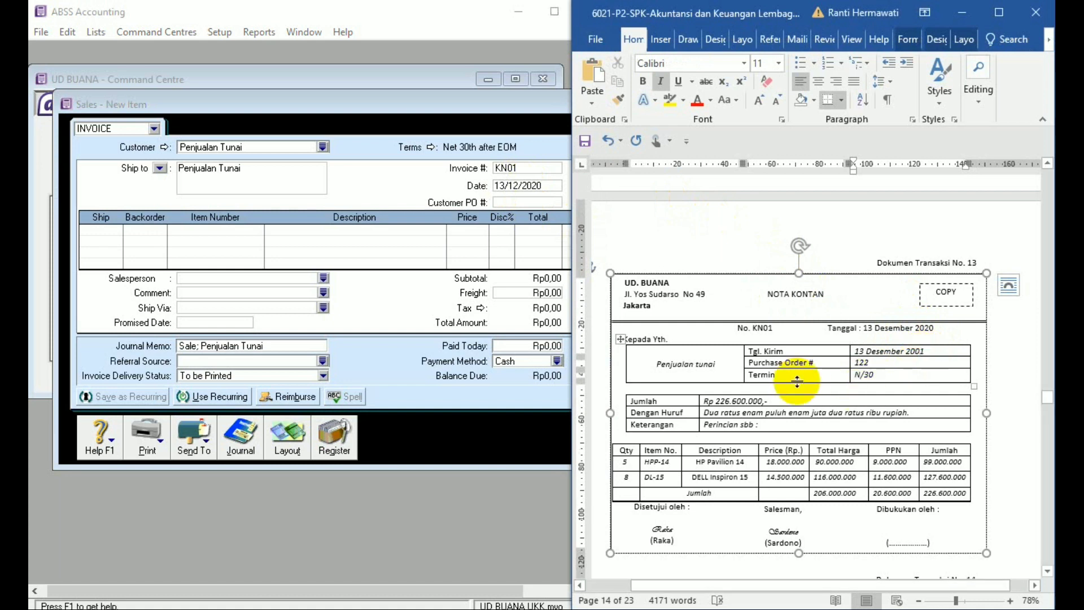
key(BackSpace)
key(BackSpace)
text(21)
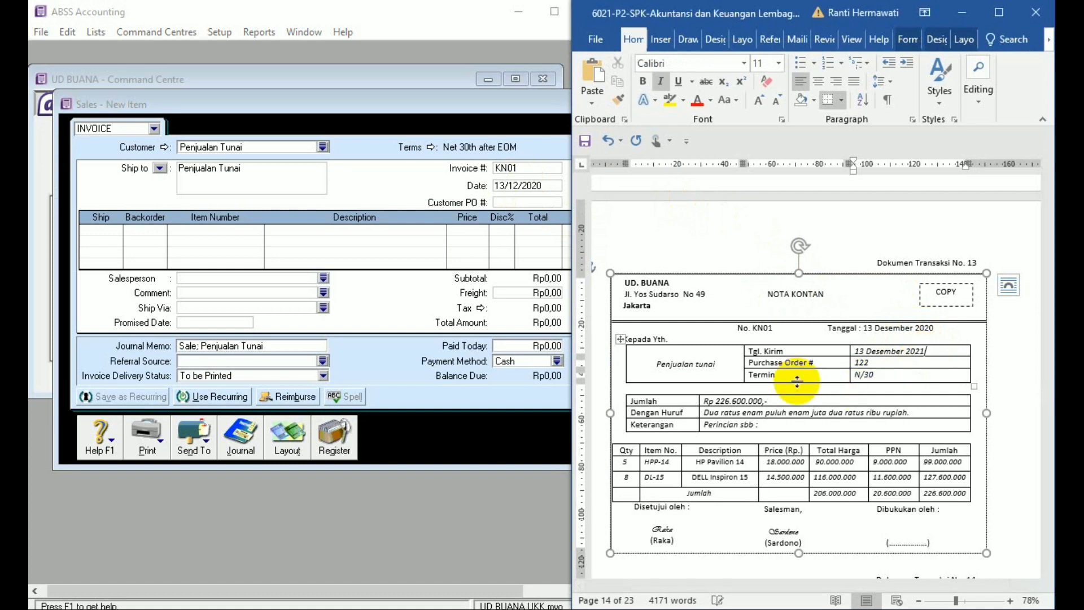
key(BackSpace)
text(0)
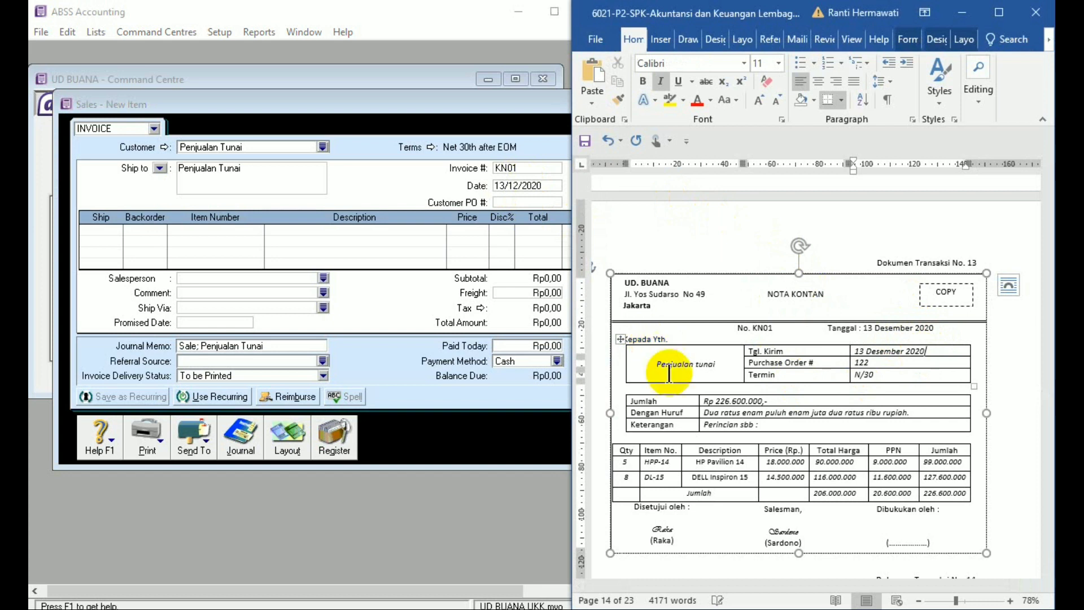
- Switch to ABSS Accounting and set invoice KN01's credit terms to In a Given # of Days with 30 balance due days
click(466, 199)
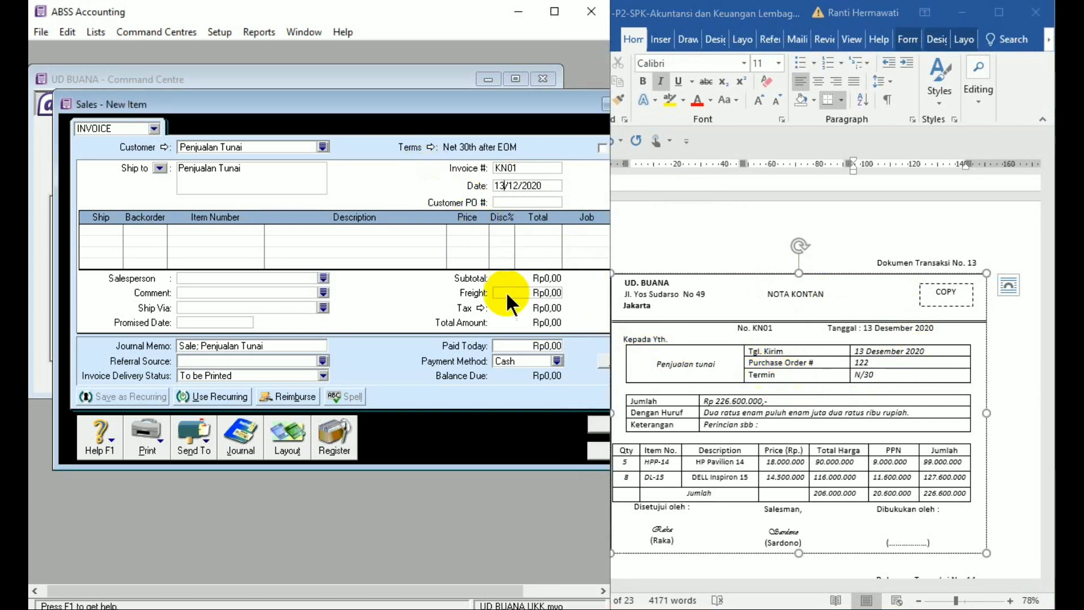
click(415, 148)
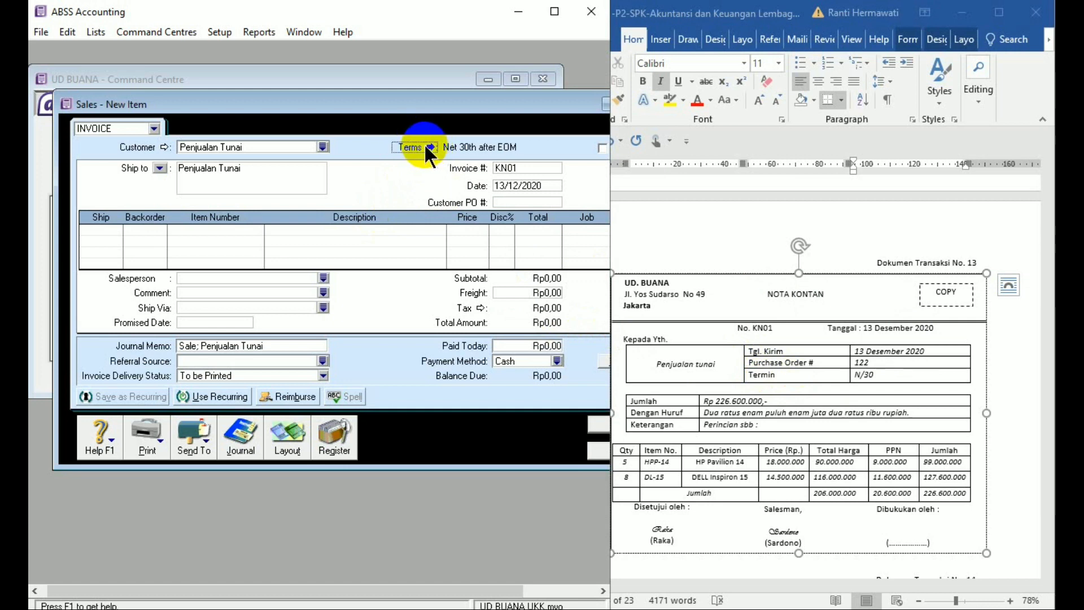
click(425, 145)
click(435, 210)
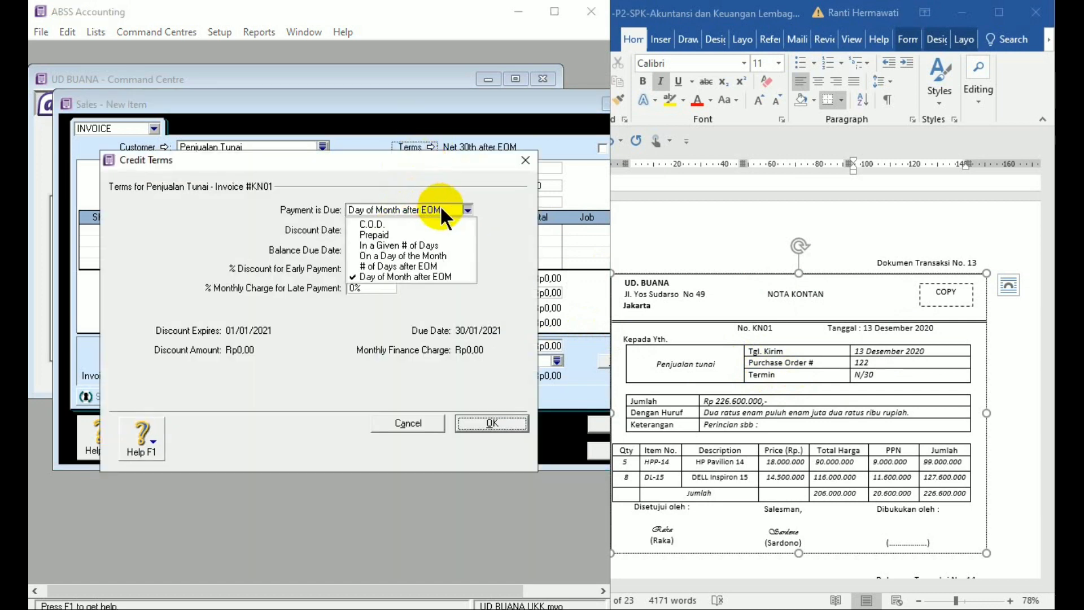
click(429, 245)
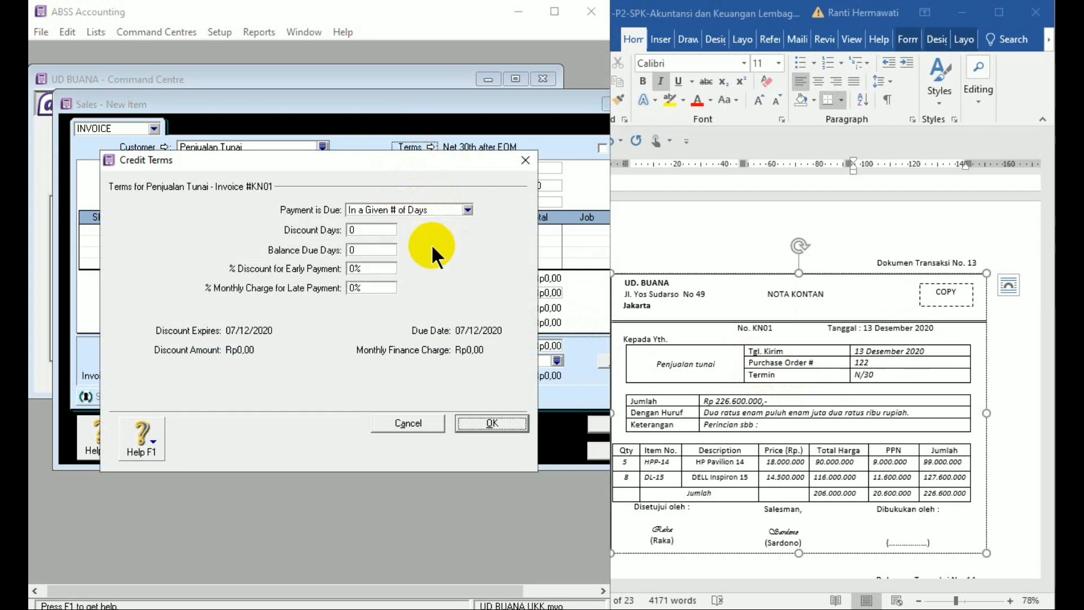
click(381, 250)
text(30)
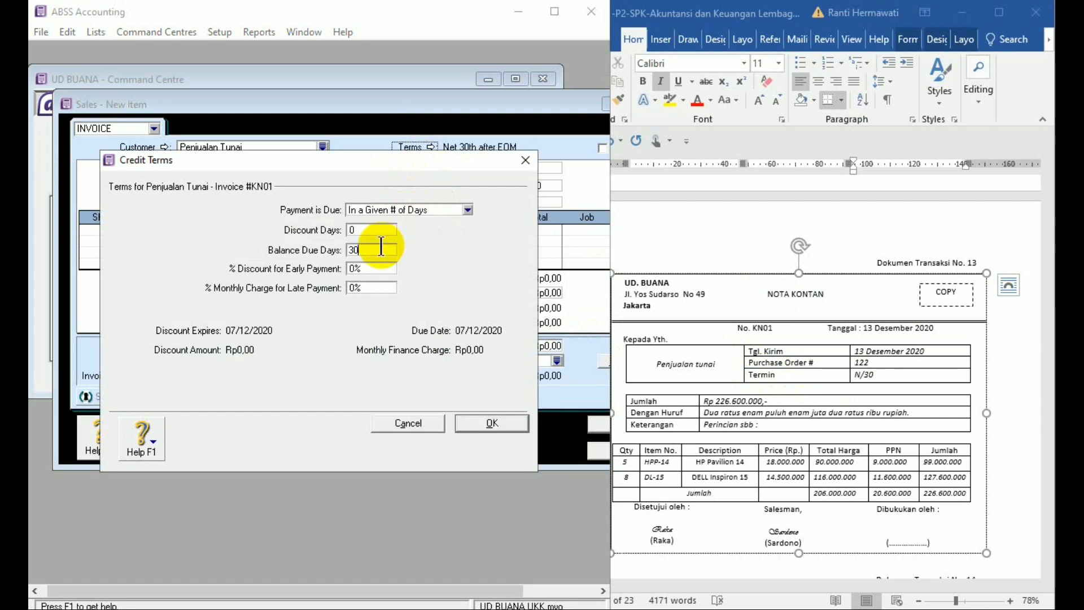
click(469, 422)
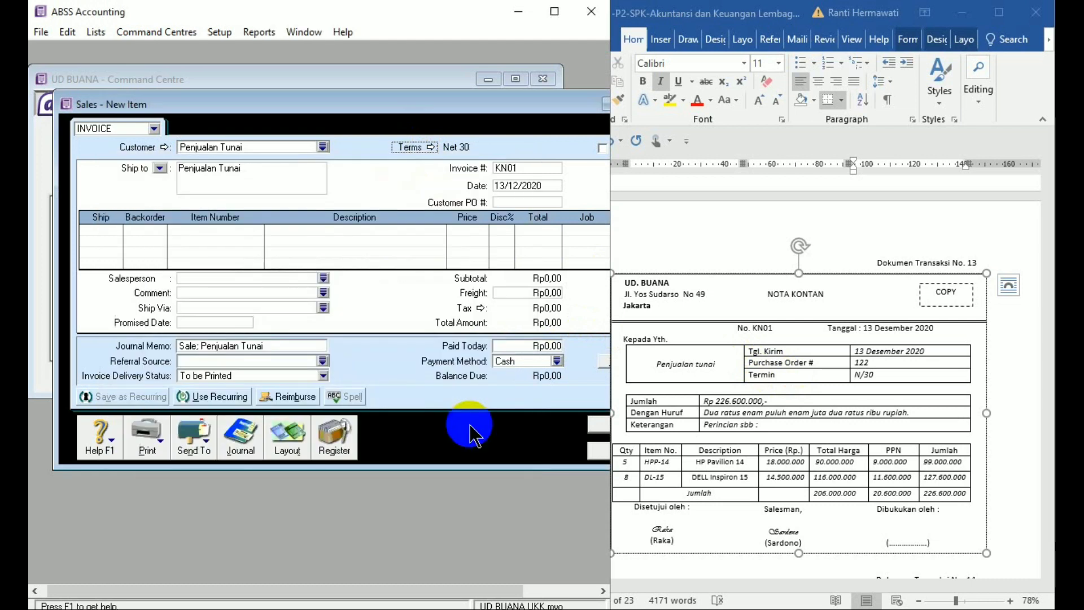
- Enter the purchase order number from cash note KN01 as the invoice's customer PO and confirm the Item layout
click(495, 203)
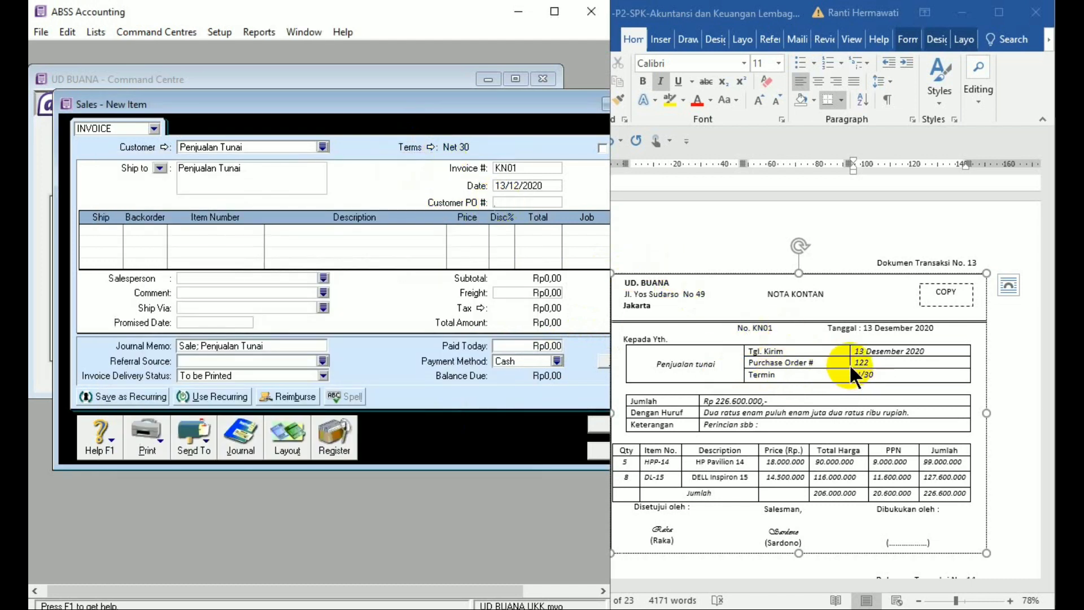
text(122)
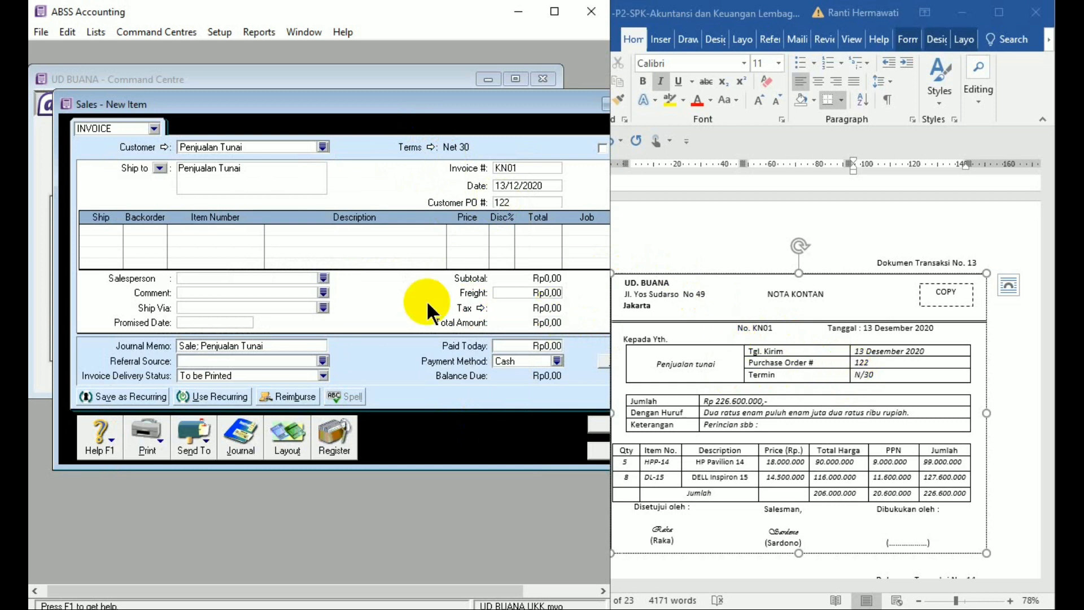
click(446, 445)
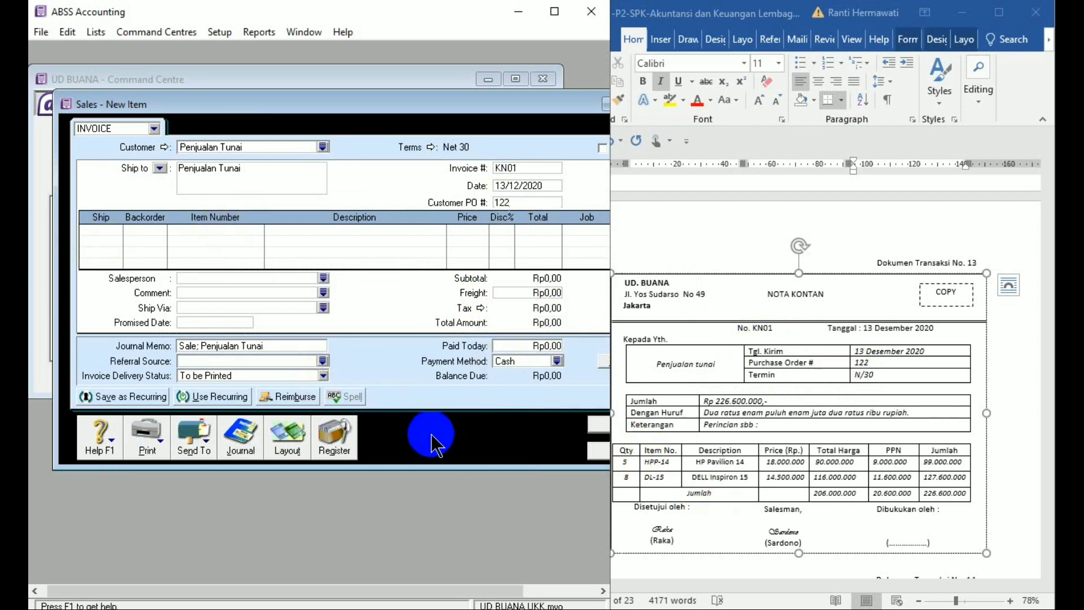
click(285, 434)
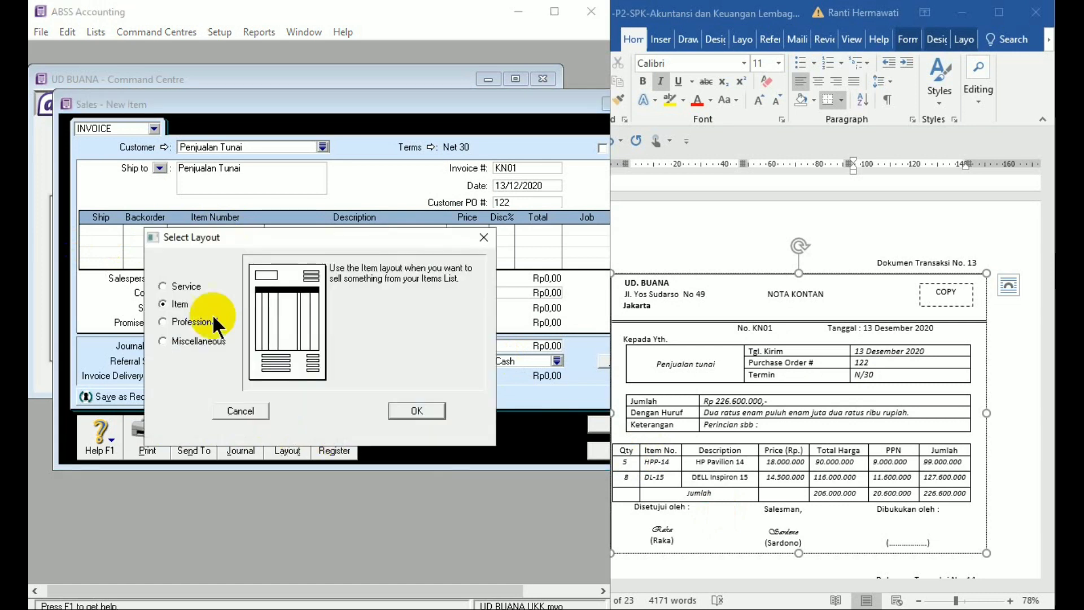
click(417, 411)
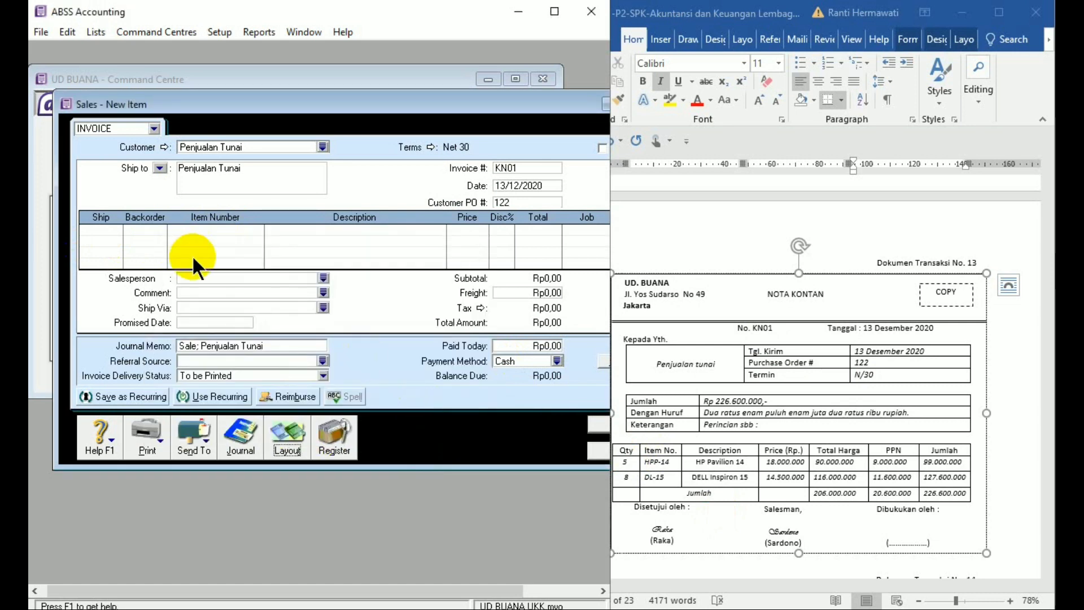
- Open the Ship quantity of the invoice's first item line for editing
click(111, 228)
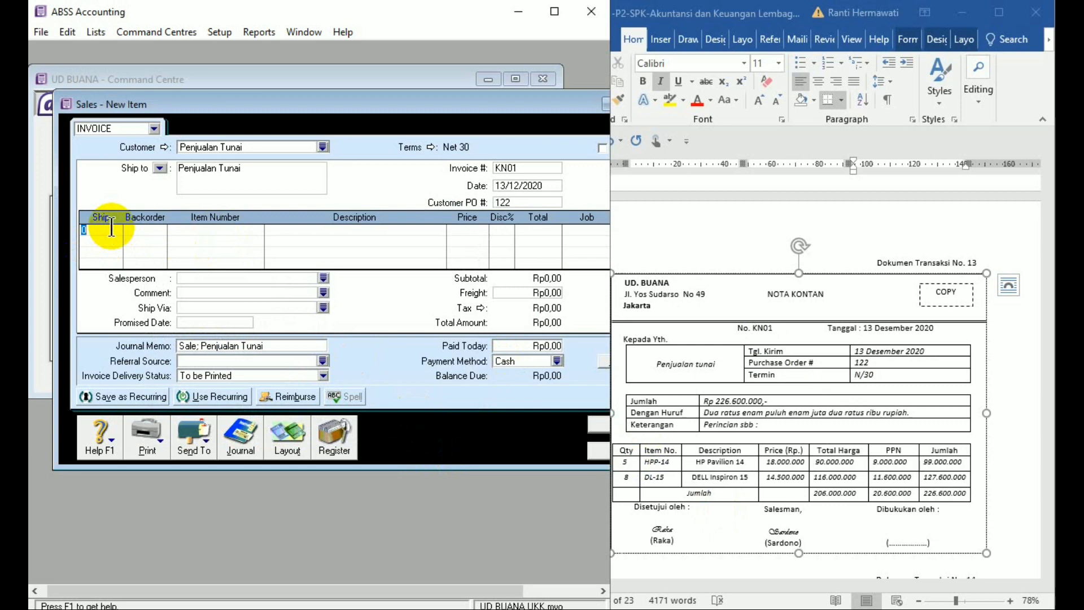
- Enter the first invoice line as 5 units of item HPP-14 at a price of Rp18.000.000 each
text(5)
key(Tab)
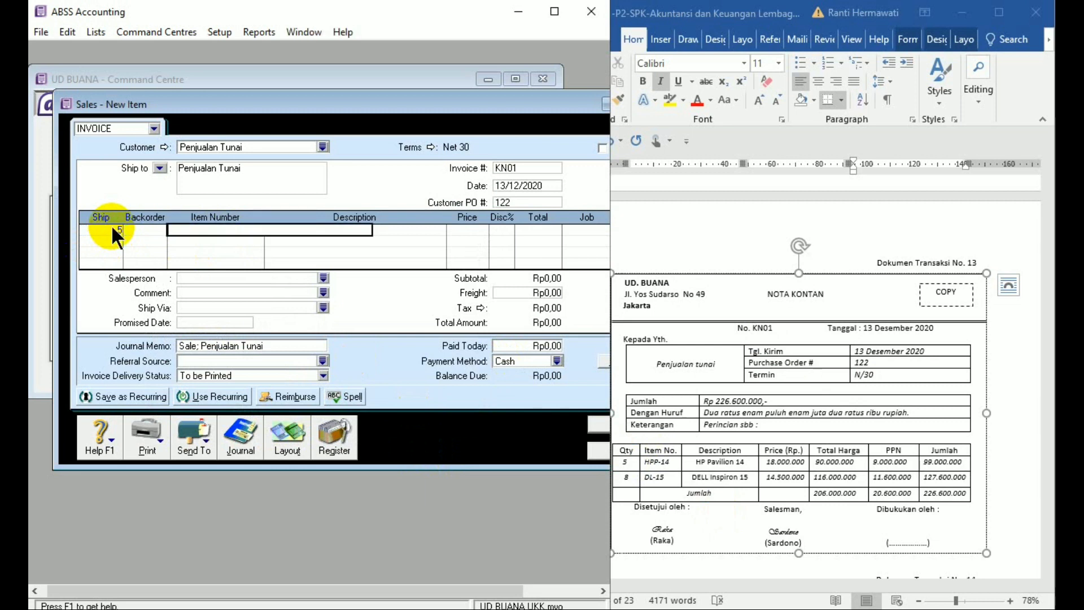
text(HPP-14)
key(Tab)
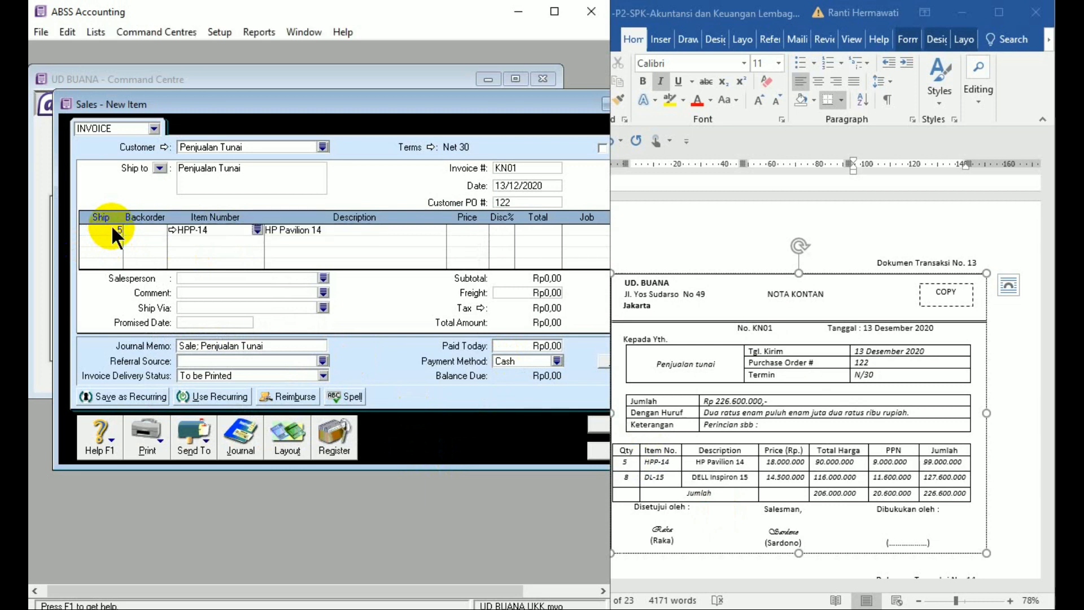
key(Tab)
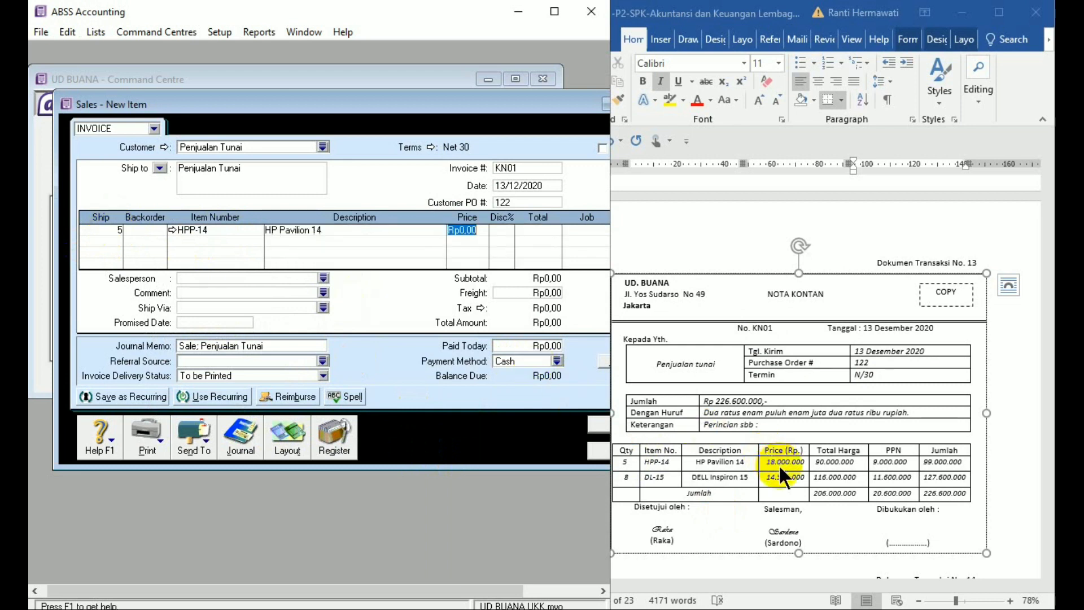
text(18000000)
key(Tab)
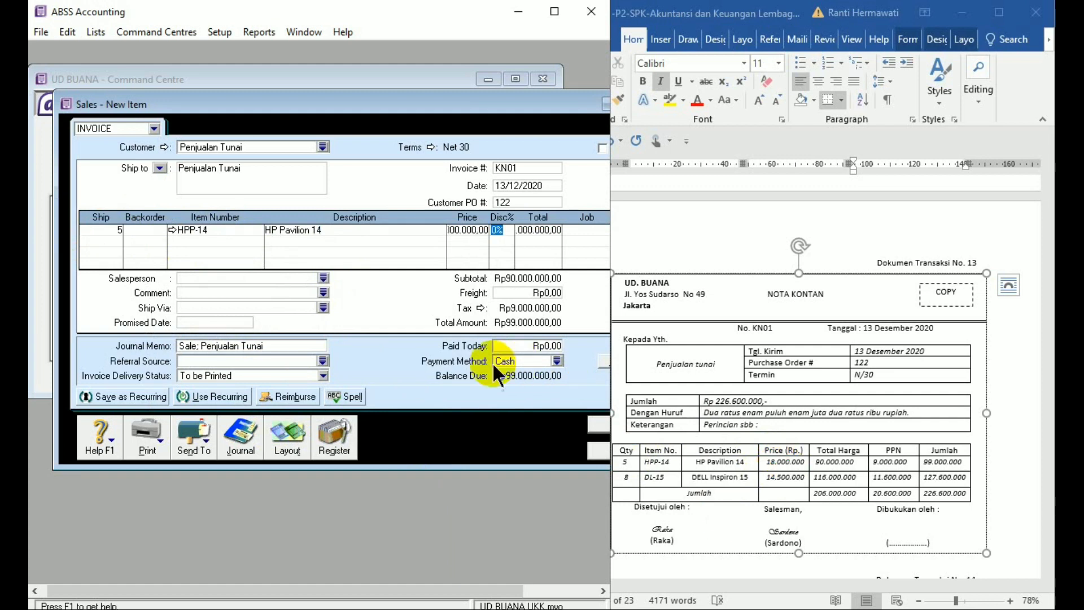
- Add a second invoice line for 8 units of item D1-15 at a price of Rp14.500.000 each
click(93, 239)
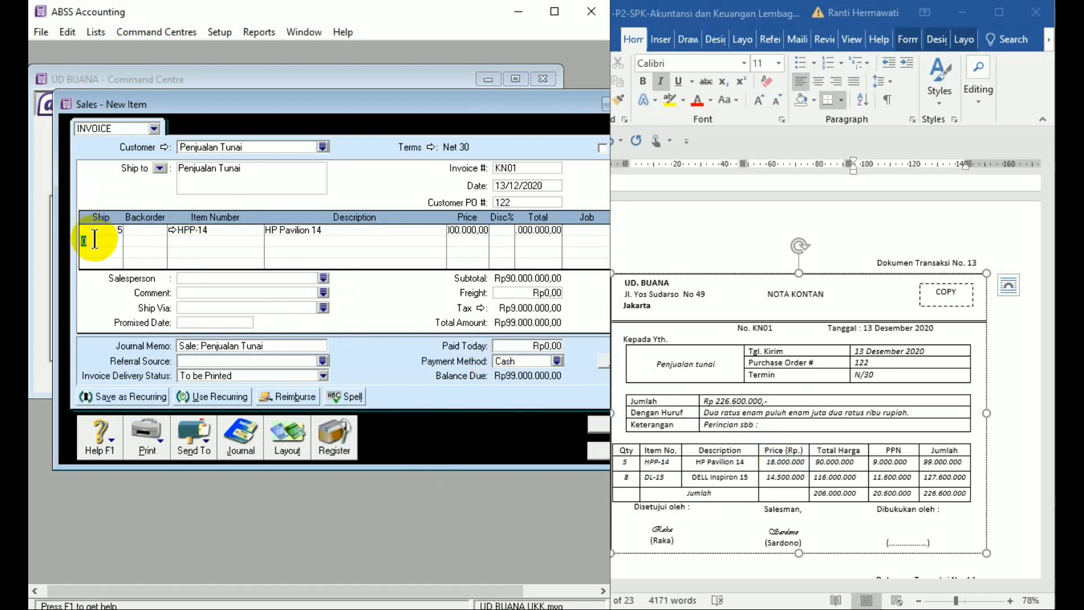
text(8)
key(Tab)
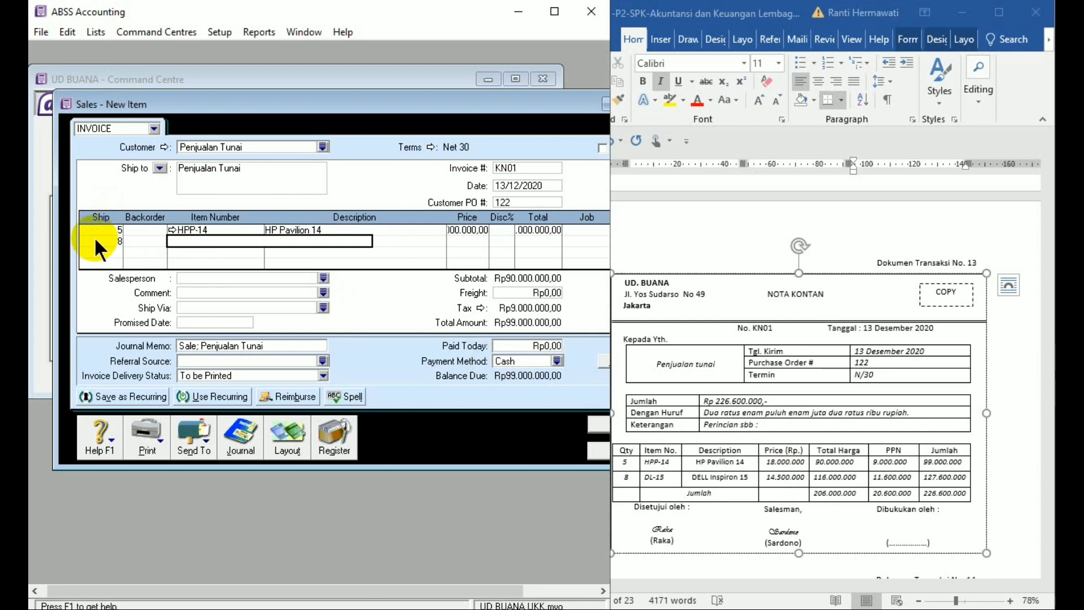
text(D1-15)
key(Tab)
key(Tab)
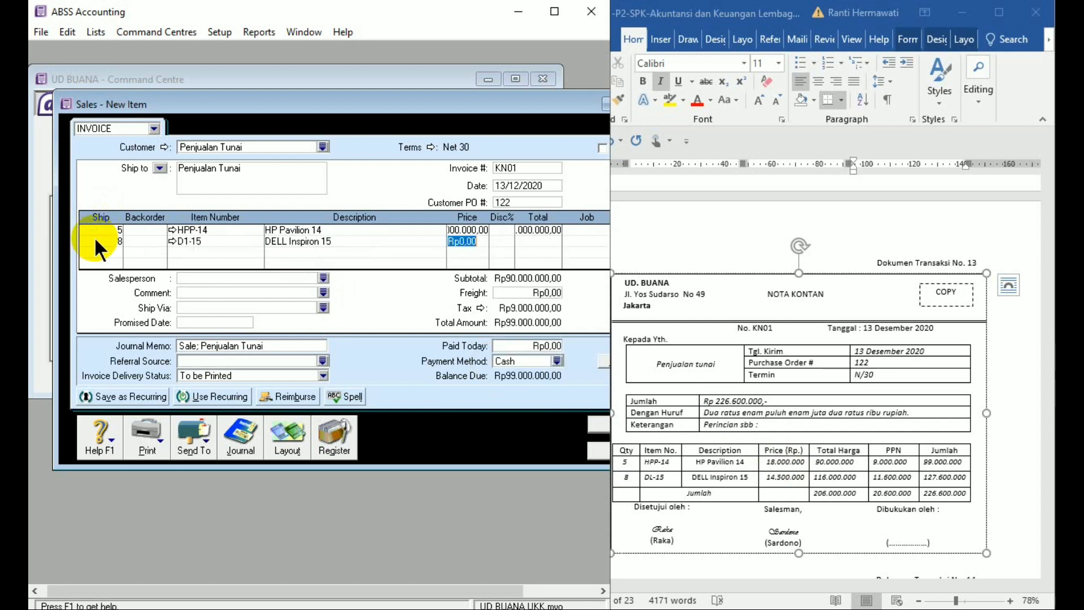
text(14500000)
key(Tab)
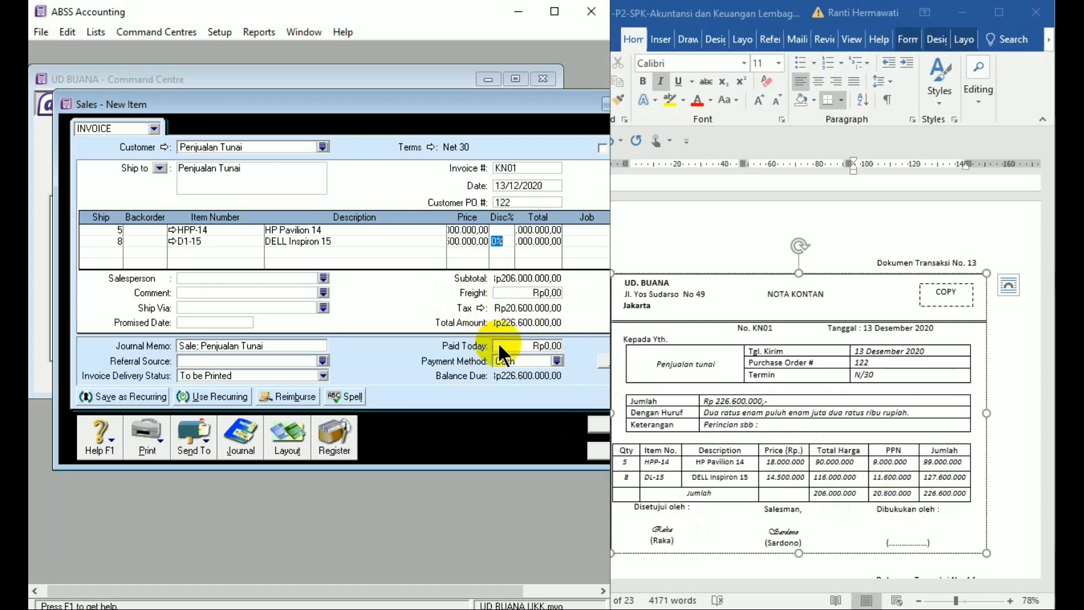
- Enter Rp226.600.000 as the amount paid today on the cash sale invoice
click(529, 345)
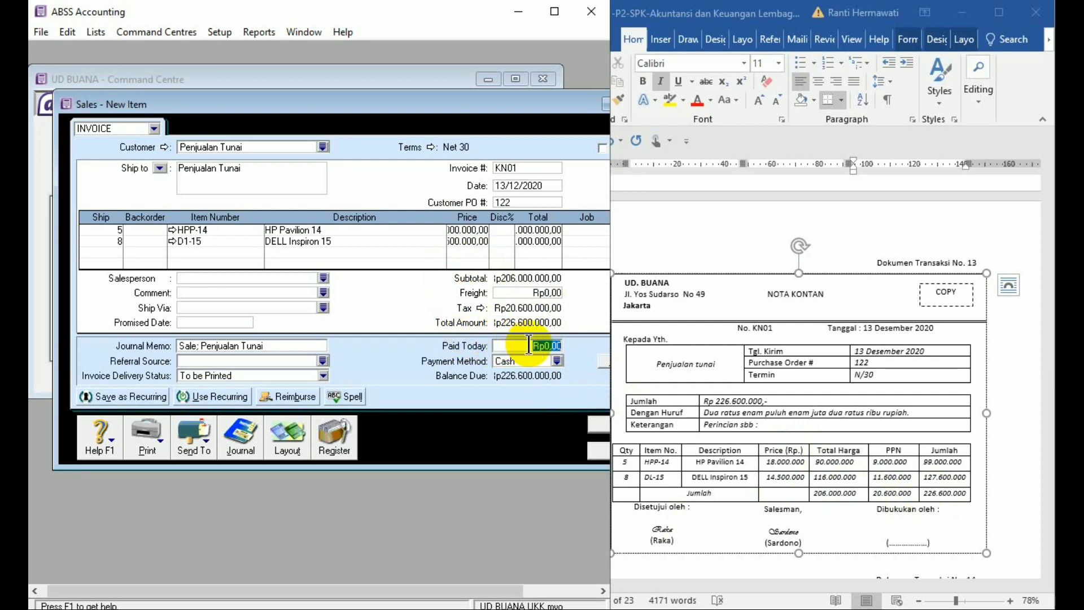
text(22)
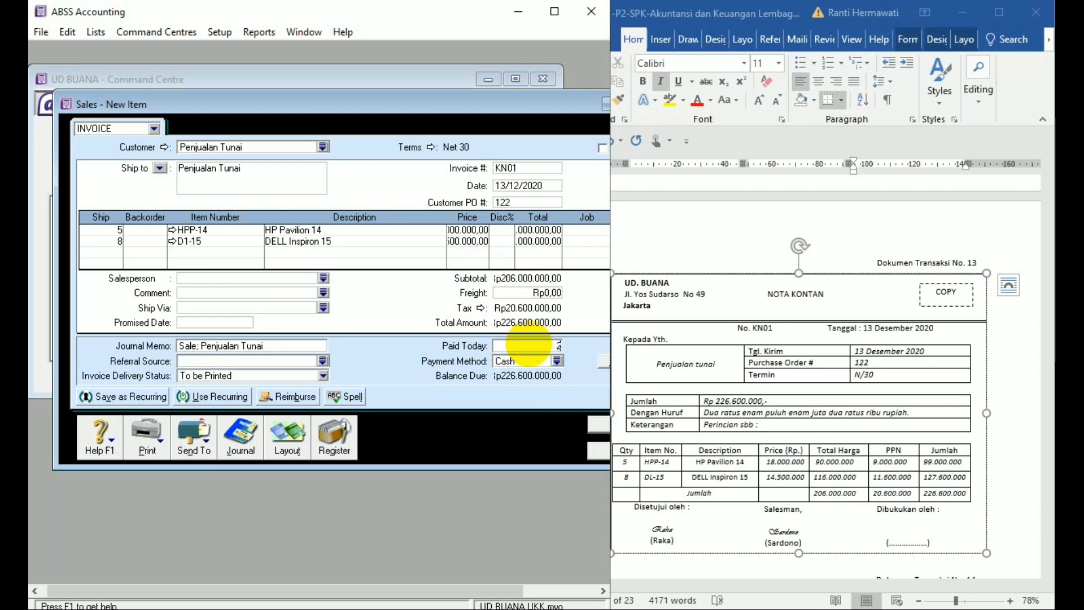
text(6.6)
text(00.000)
key(Tab)
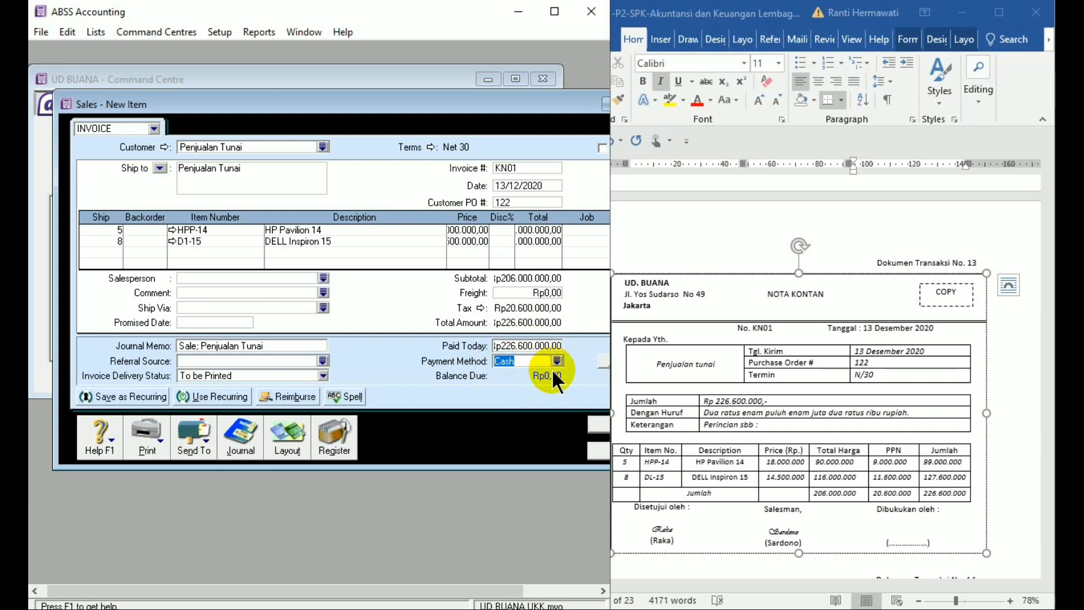
click(499, 361)
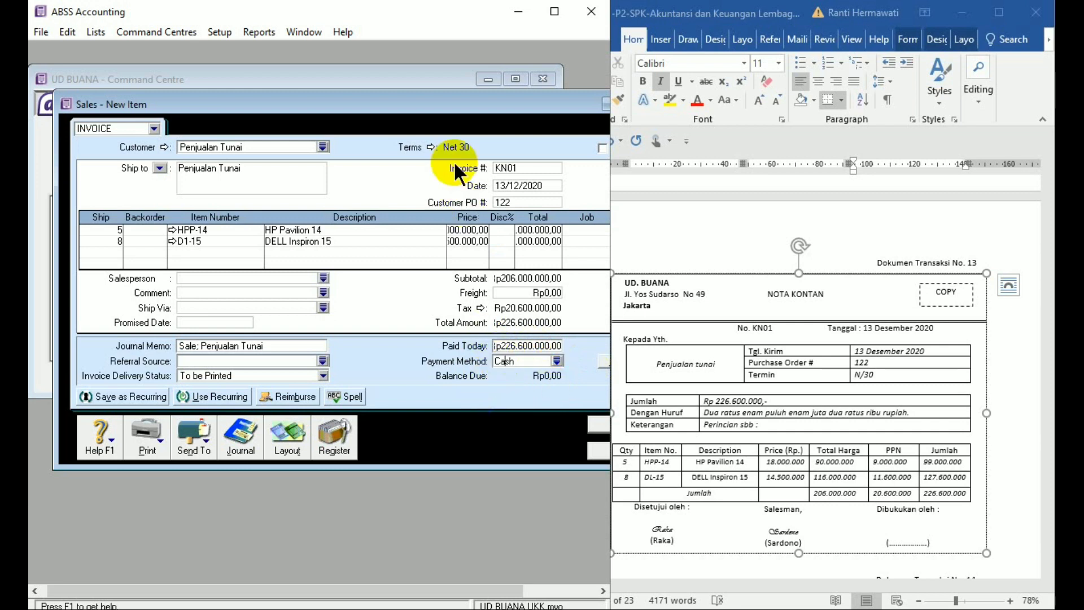
- Record the cash sale invoice and close the sales entry window
drag(440, 107, 391, 106)
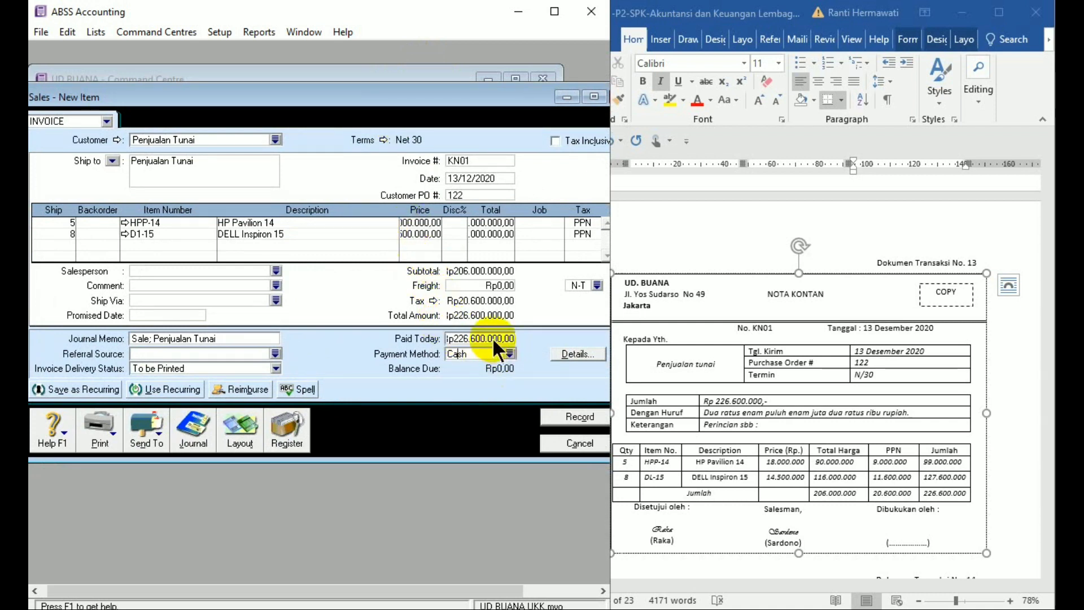
click(575, 417)
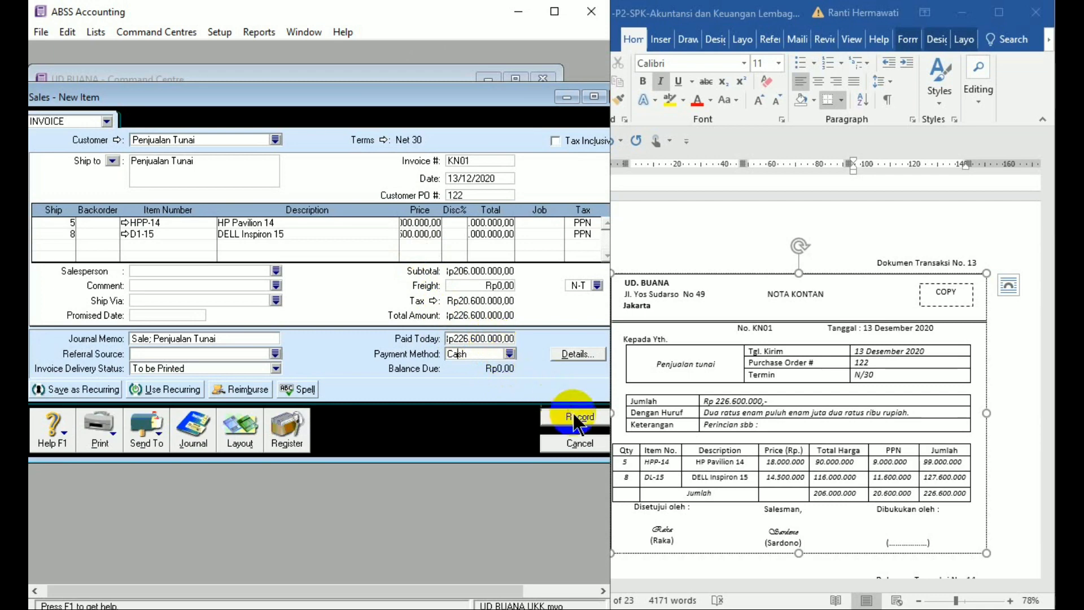
click(647, 330)
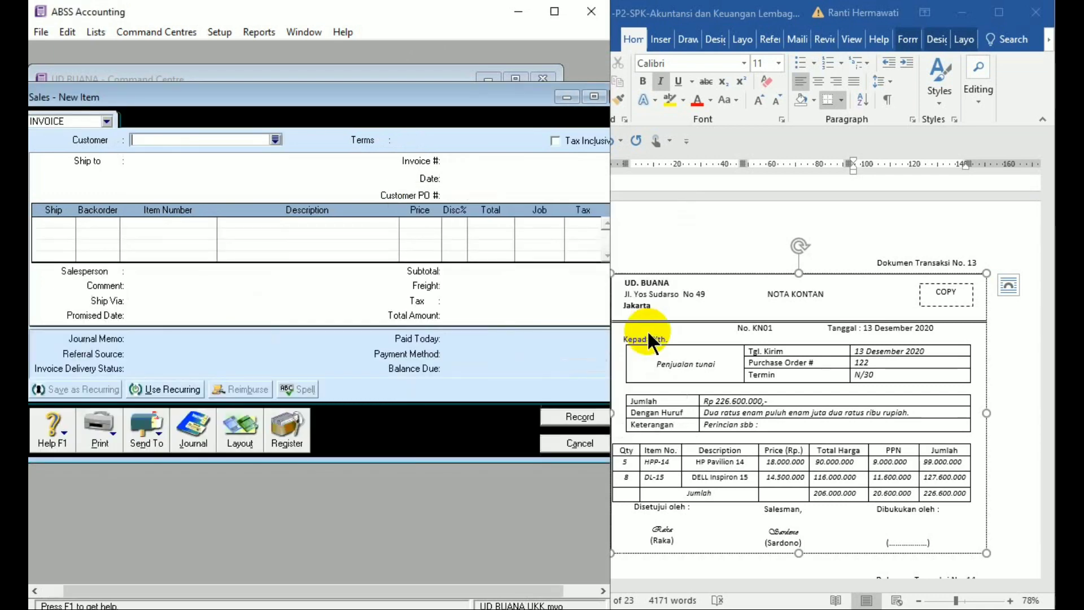
click(587, 440)
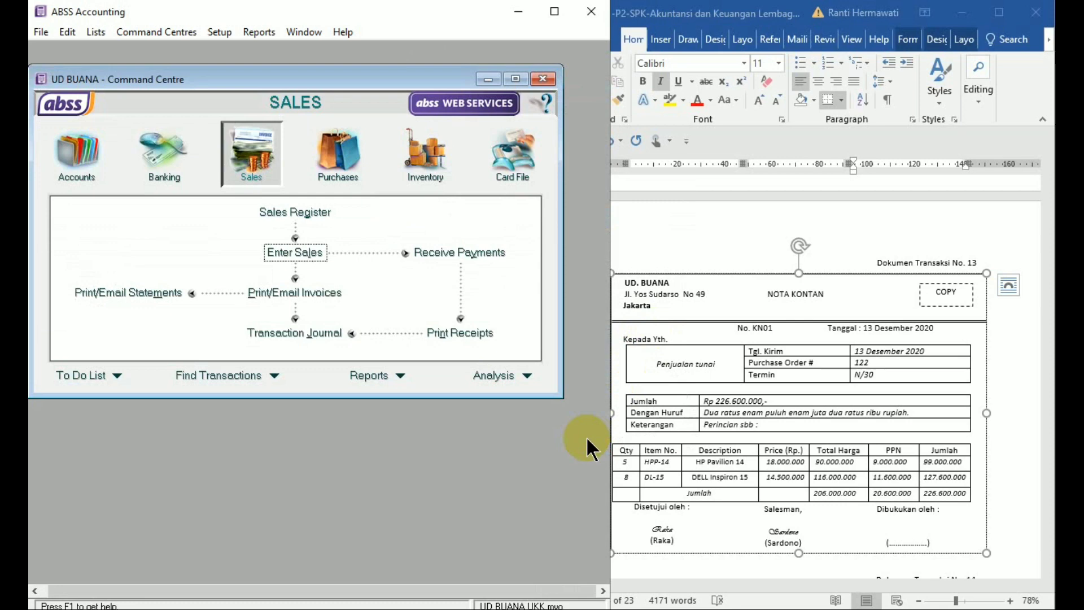
- Consult transaction document 14 in Word, then start a received payment in ABSS Accounting from Digital Elex for Rp28.600.000
click(1010, 491)
scroll(1011, 493, down, 10)
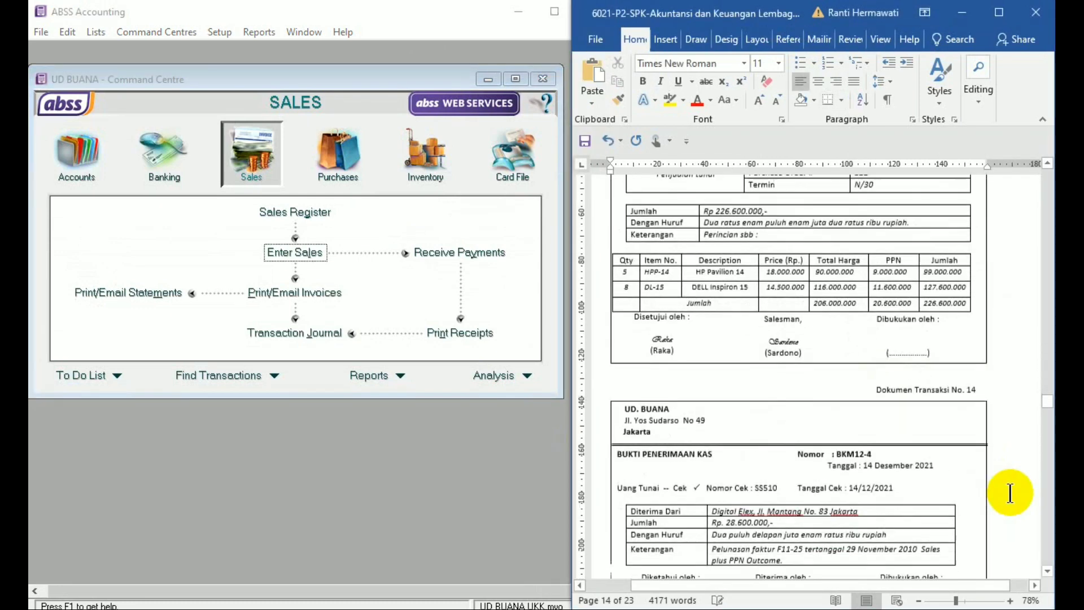
scroll(1011, 493, down, 2)
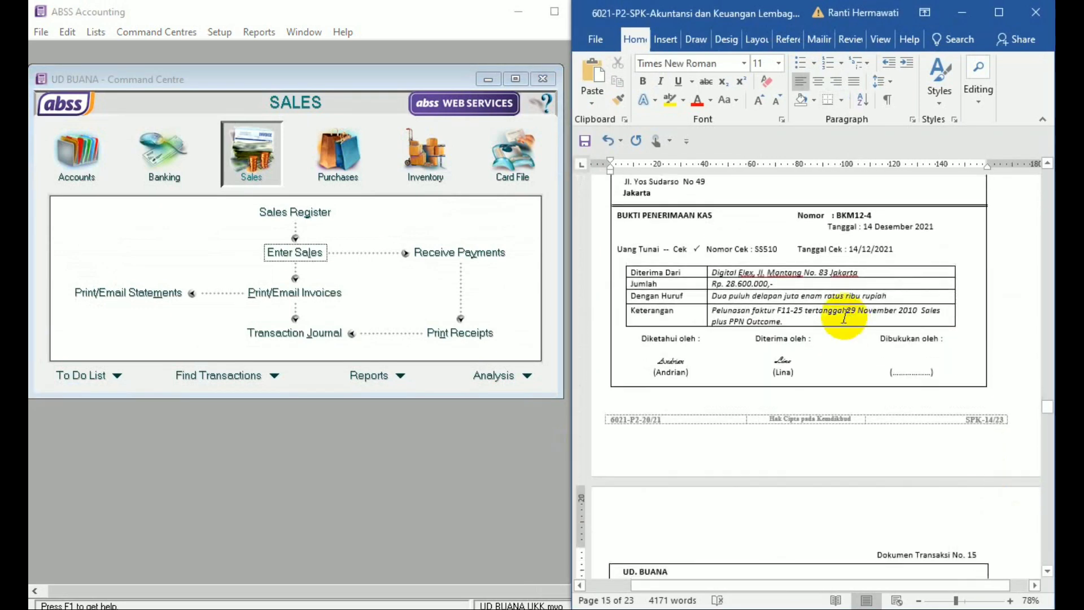
click(259, 165)
click(434, 251)
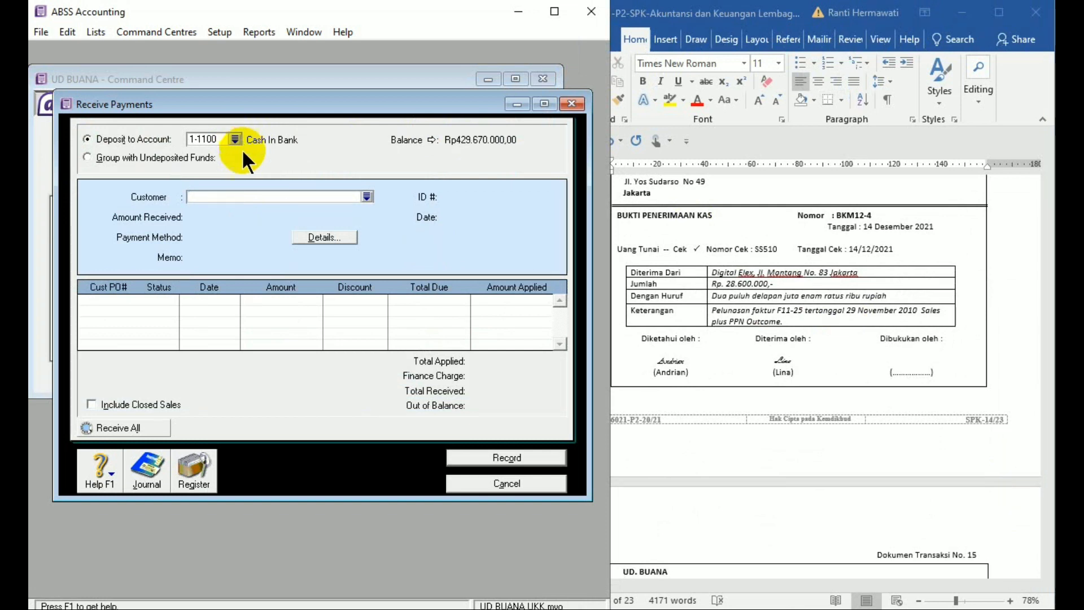
text(Digital Elex)
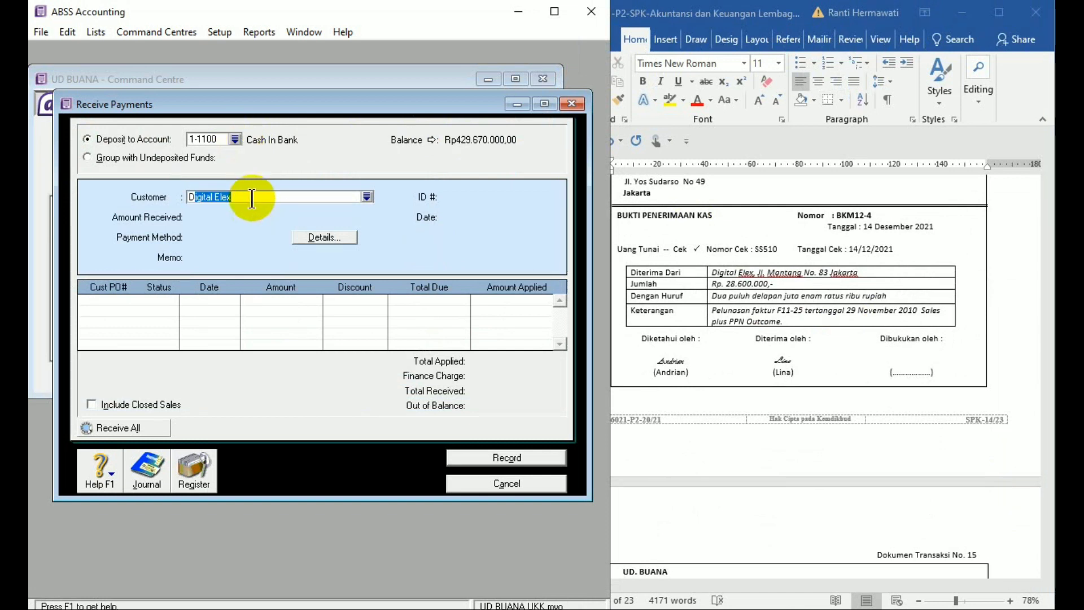
key(Tab)
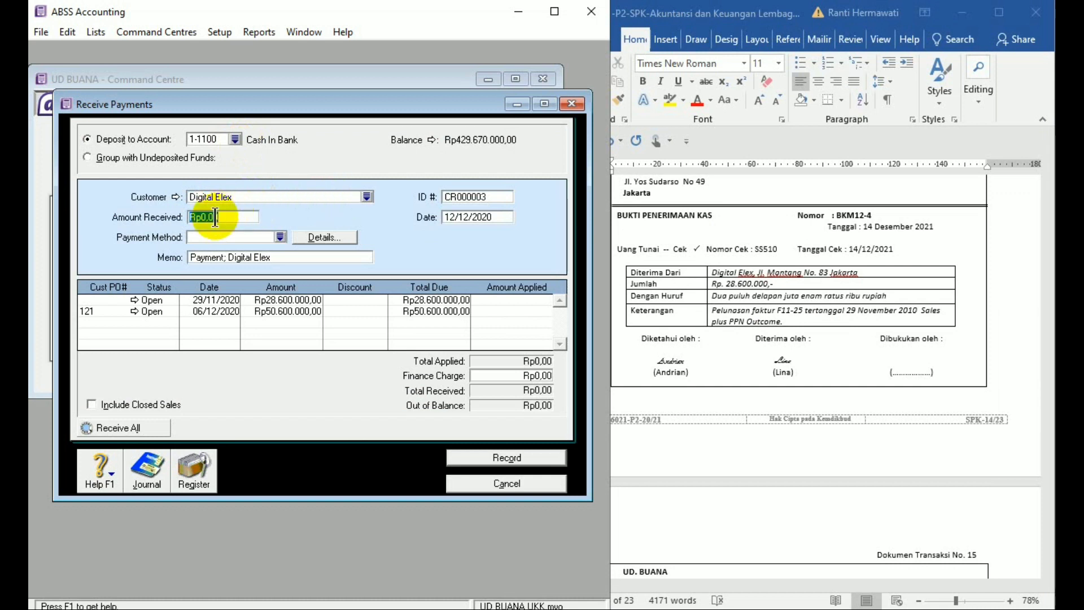
text(28600000)
key(Tab)
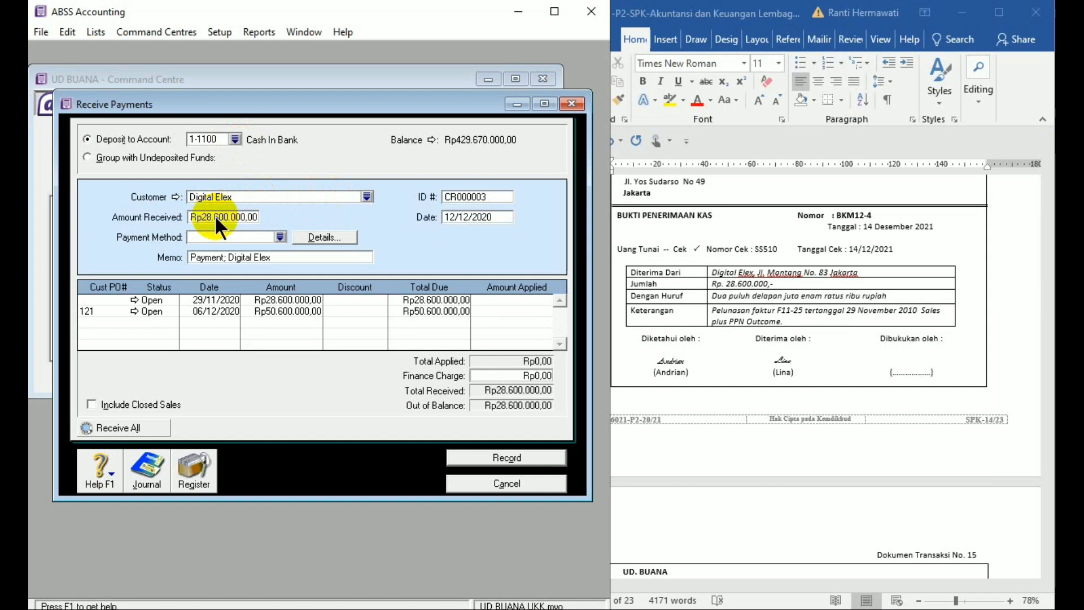
- Set the date of the received payment to 14/12/2020
click(455, 216)
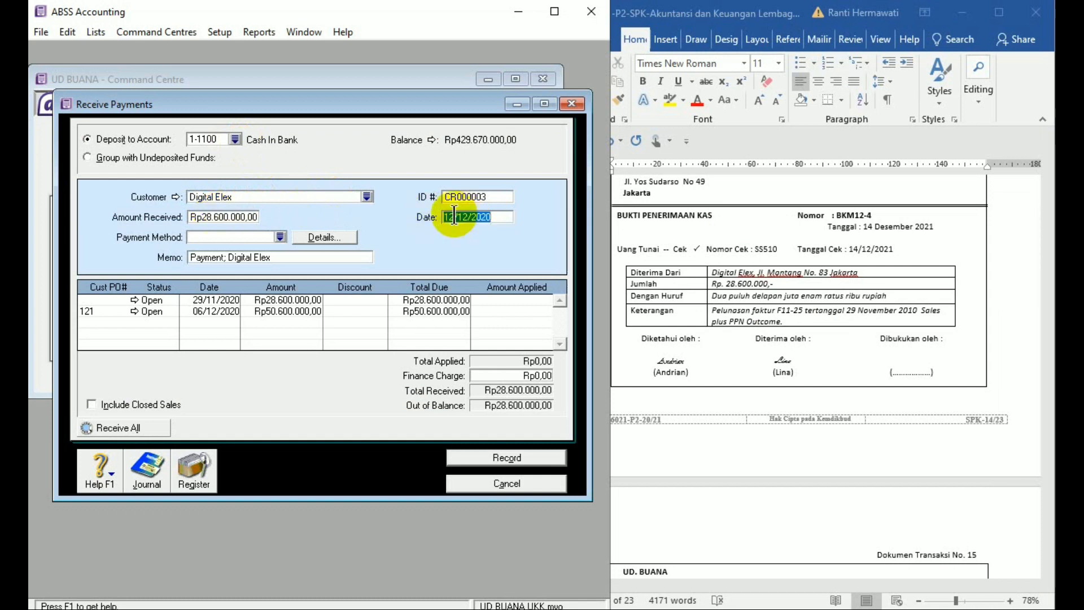
click(455, 215)
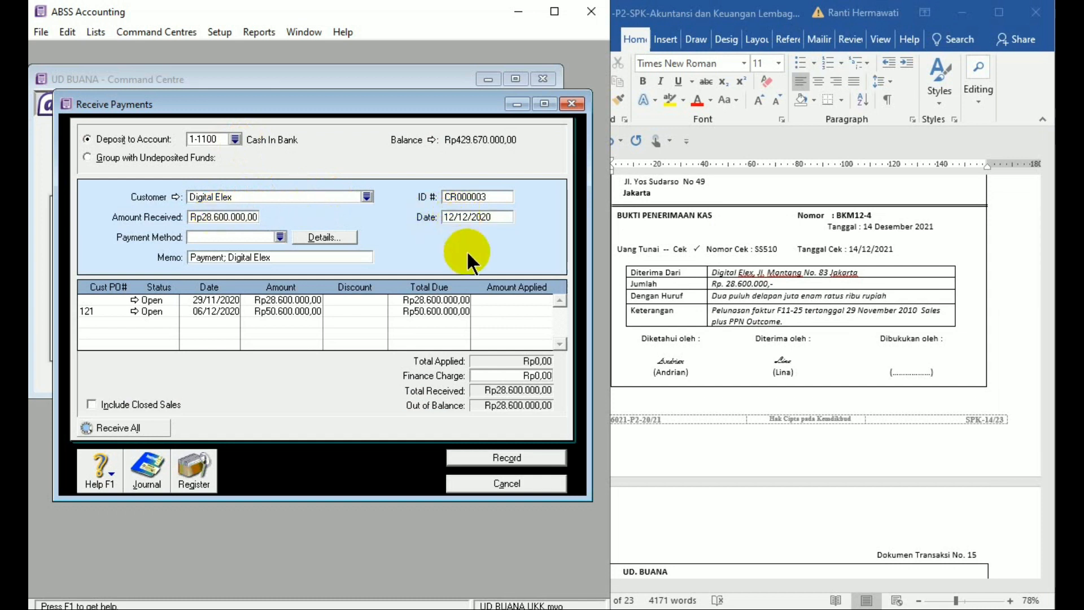
key(BackSpace)
text(4)
- In the Word document, correct the year to 2020 in document 14's receipt date, cheque date and invoice reference date
click(933, 220)
key(BackSpace)
text(0)
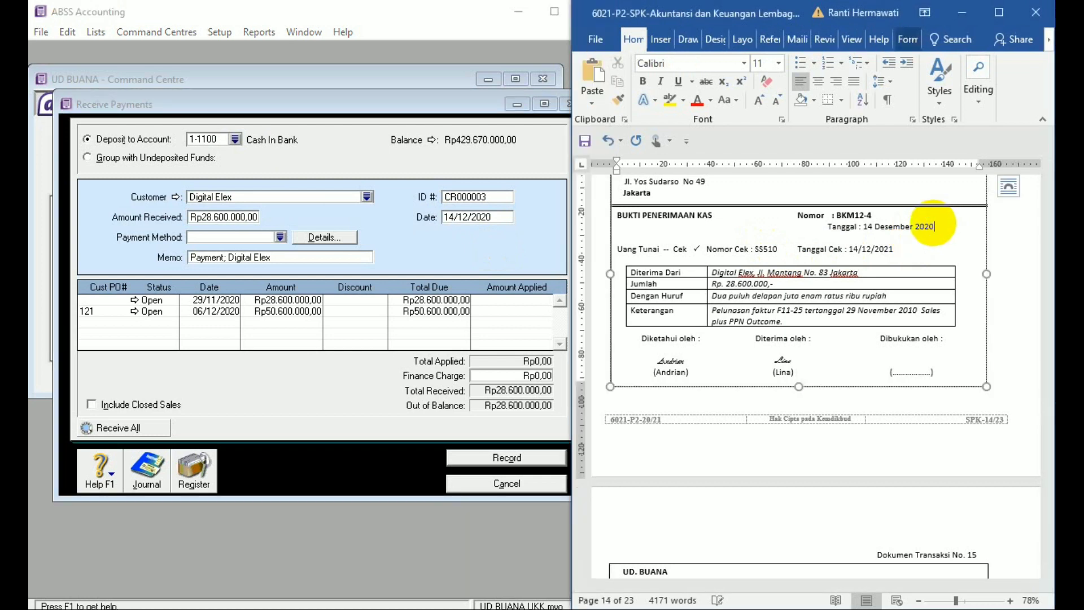
click(893, 249)
key(BackSpace)
text(0)
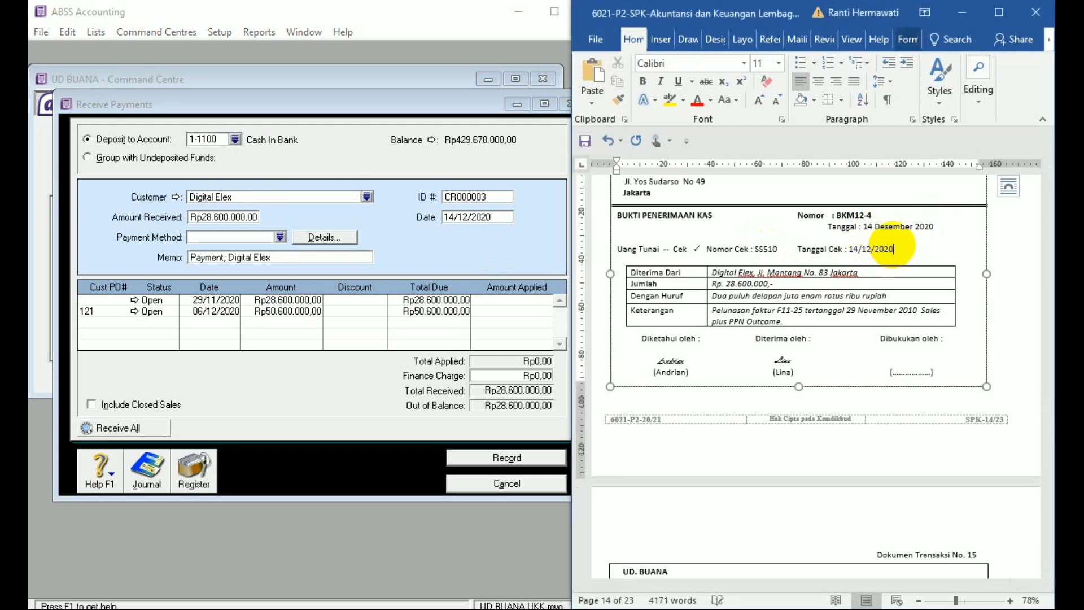
click(915, 311)
key(BackSpace)
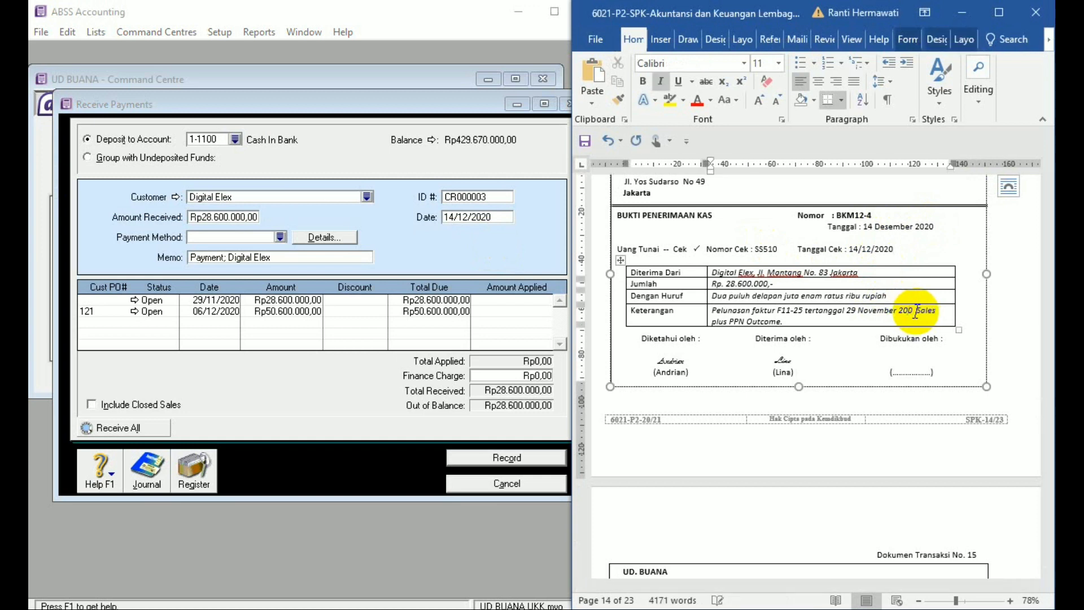
text(2)
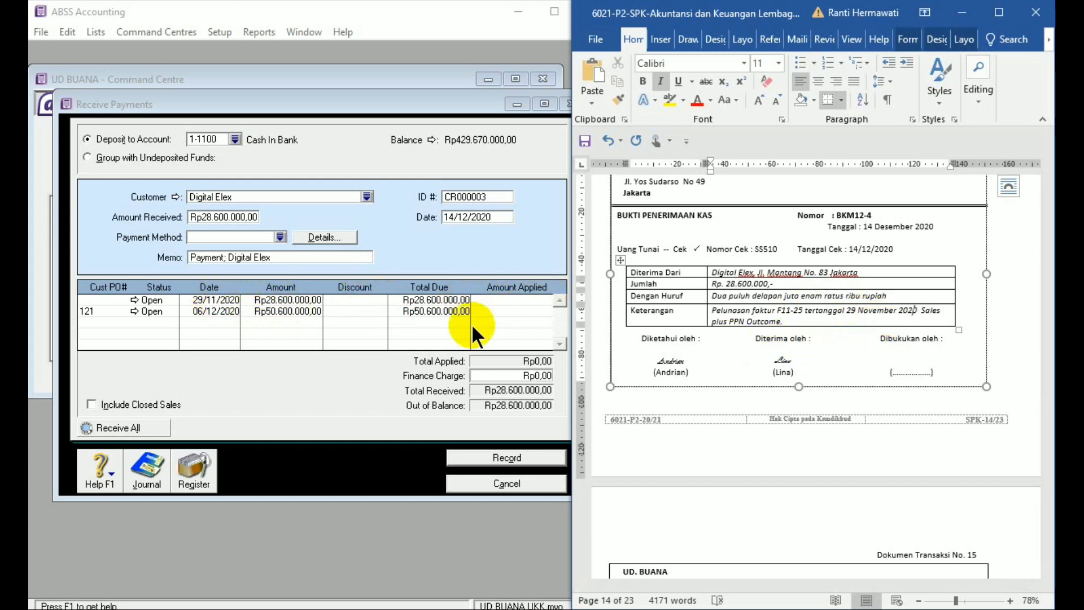
- In ABSS Accounting, apply Rp28.600.000 to the 29/11/2020 invoice, record the payment and close the payment window
click(486, 298)
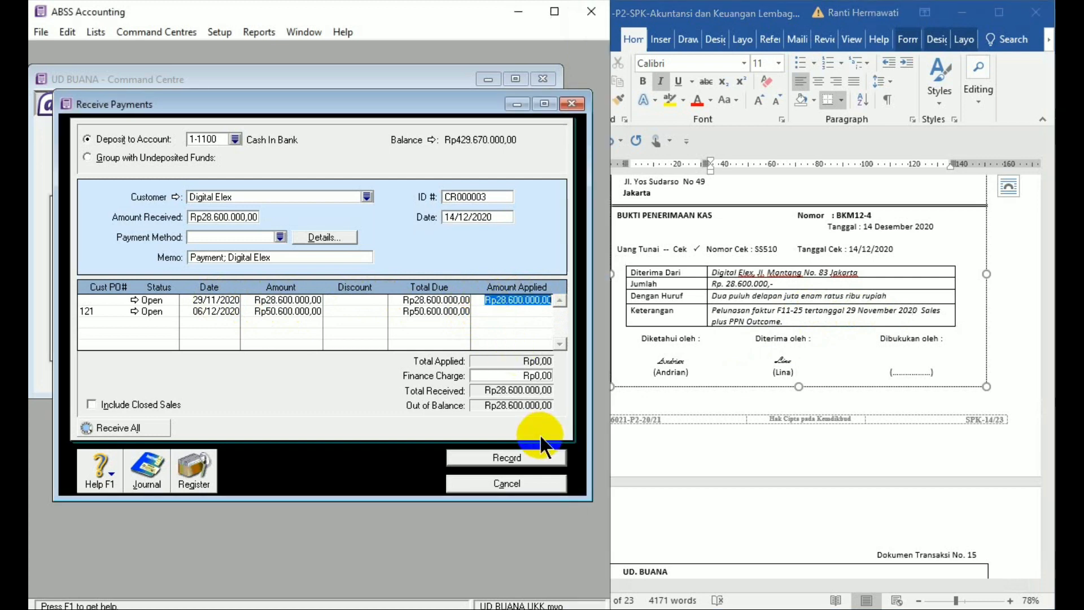
click(541, 455)
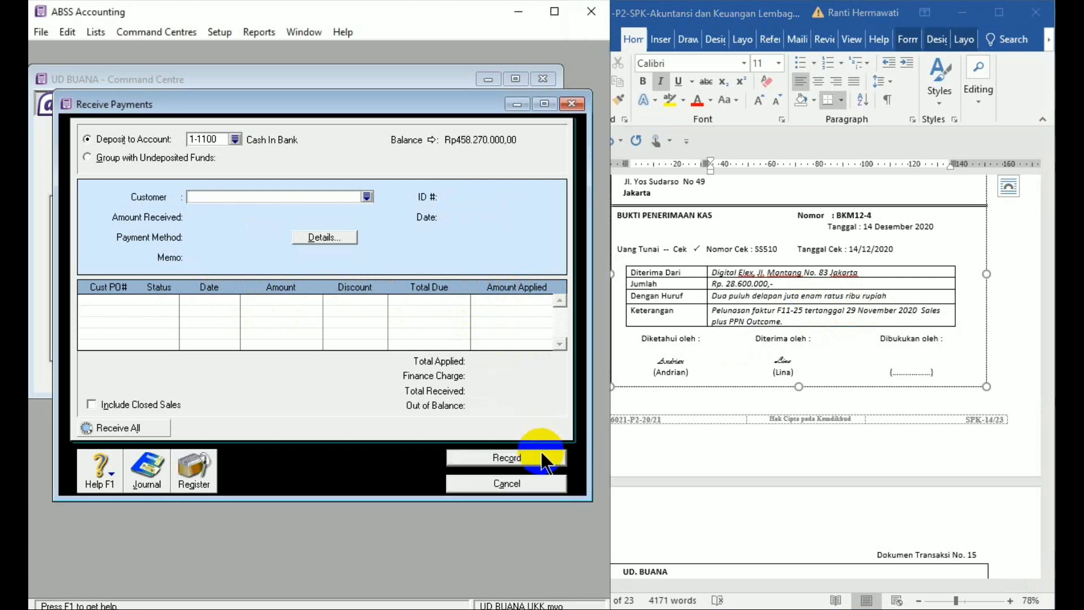
click(539, 485)
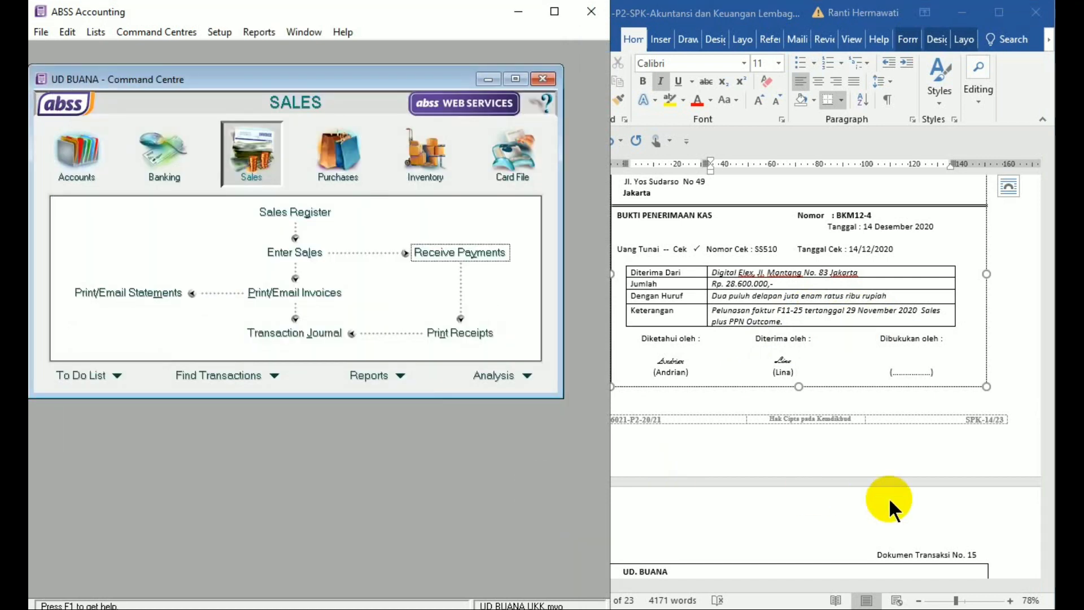
- Consult transaction document 15 in Word, then start a Spend Money entry in ABSS Accounting with cheque number CP12-004
click(987, 517)
scroll(987, 521, down, 1)
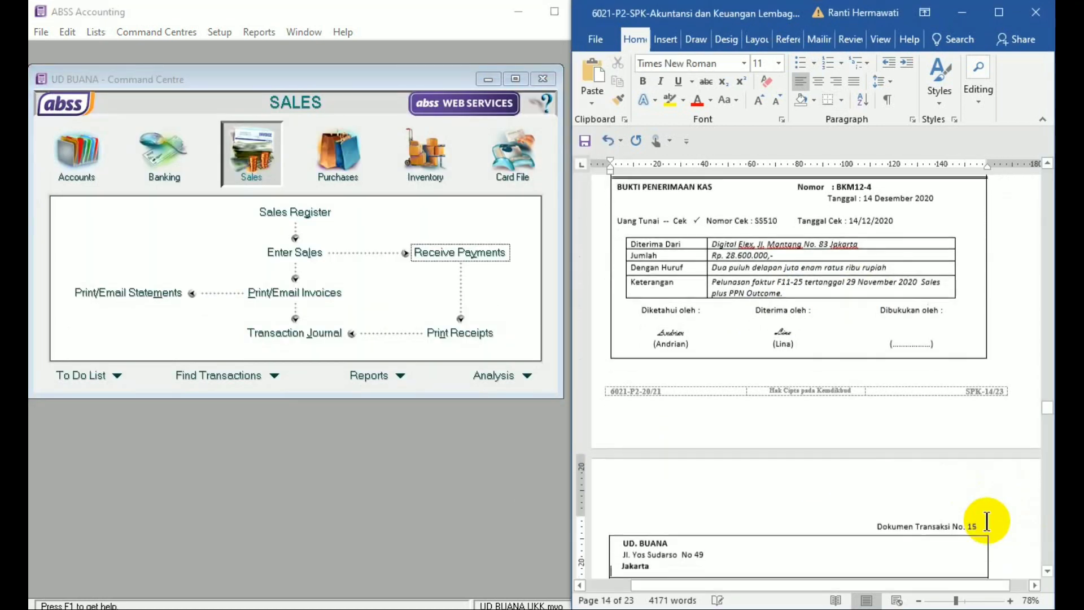
scroll(987, 521, down, 6)
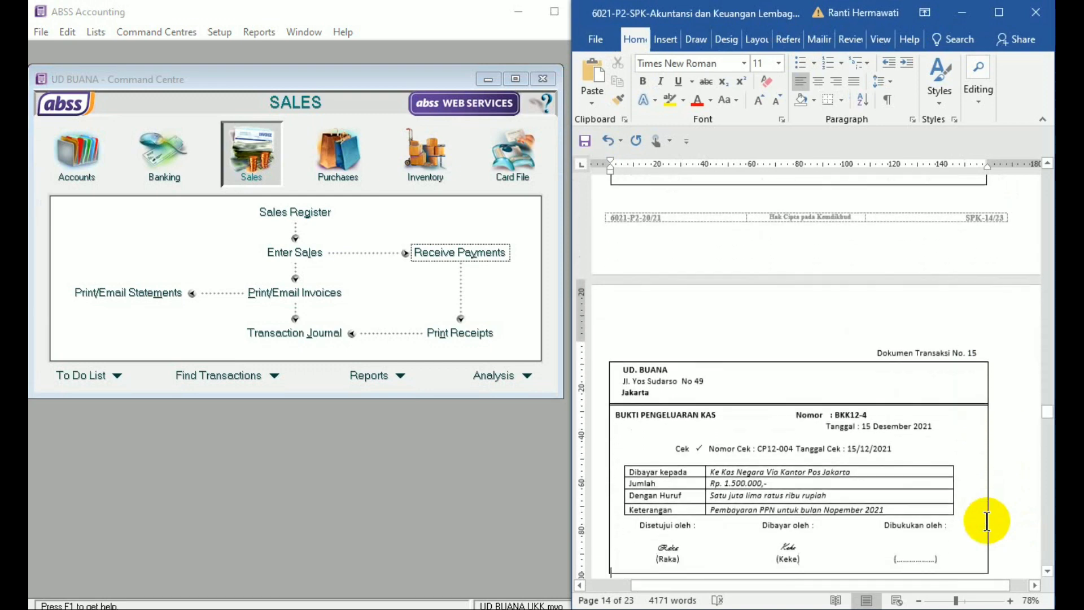
scroll(987, 520, down, 4)
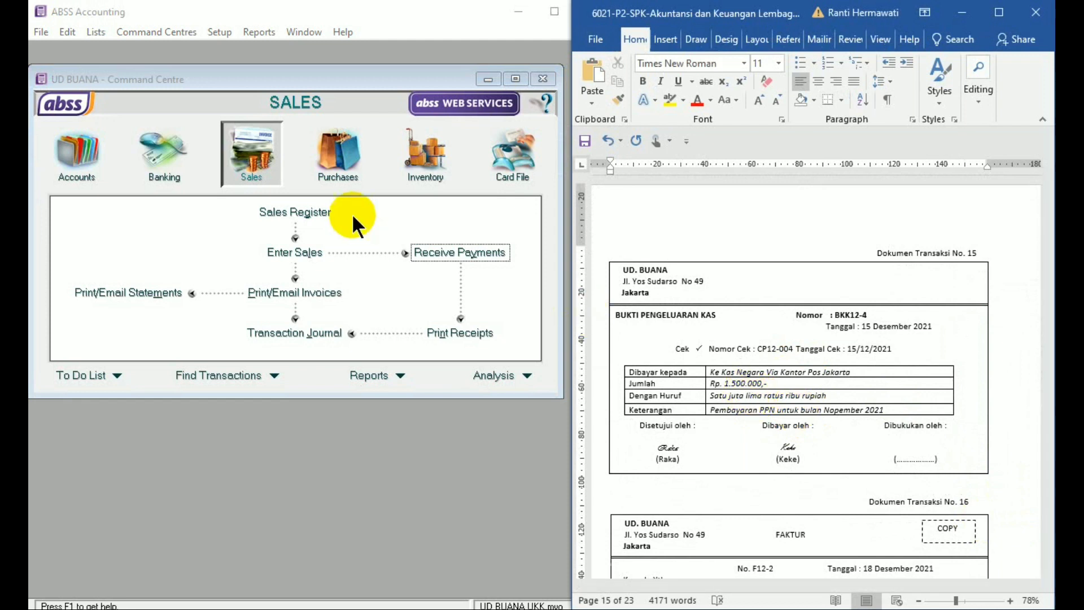
click(176, 172)
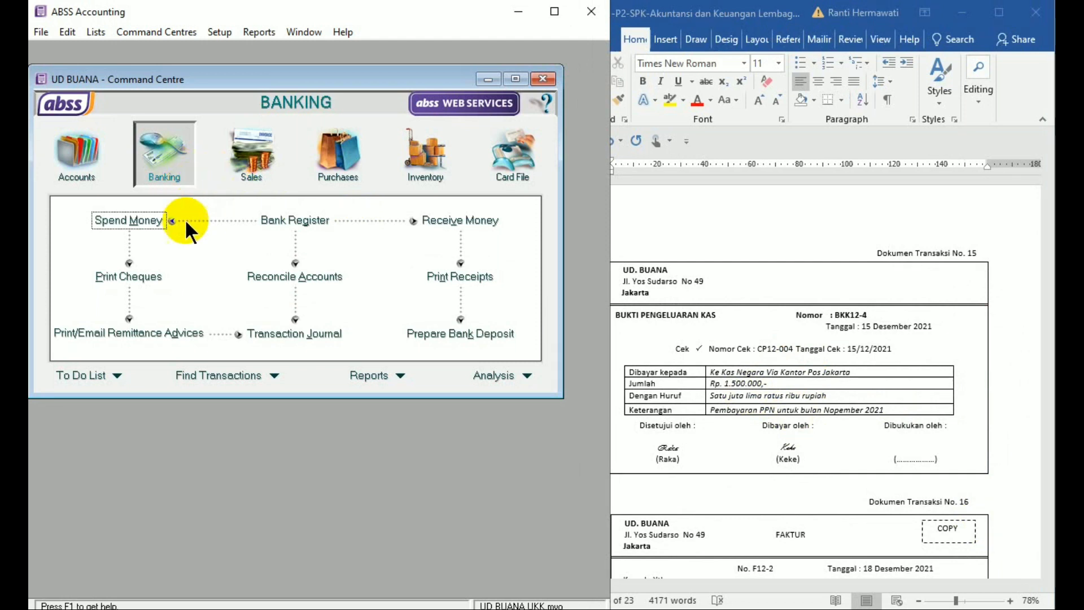
click(158, 218)
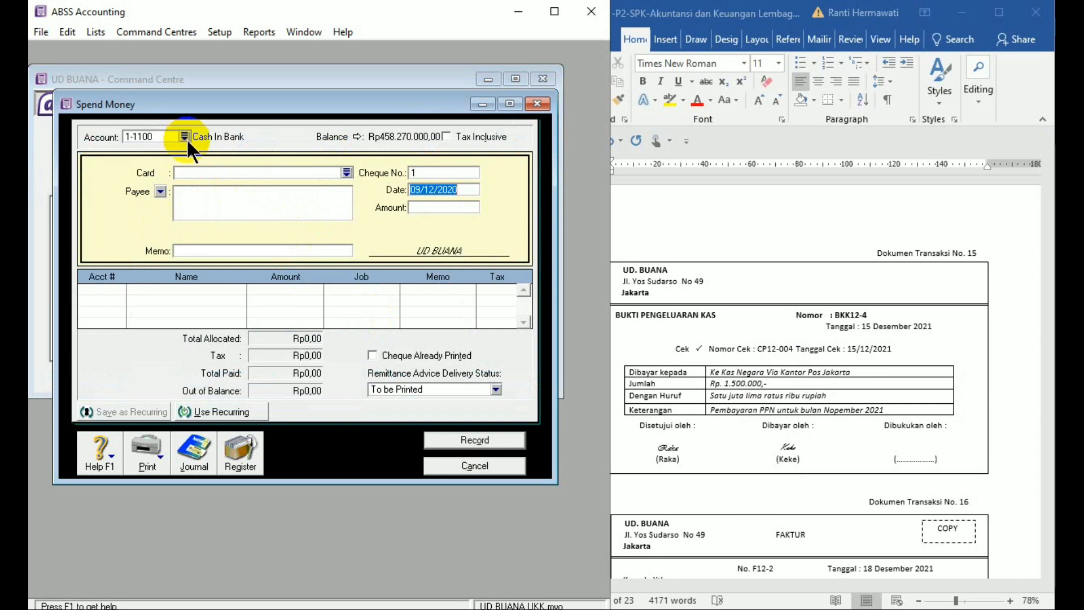
click(418, 172)
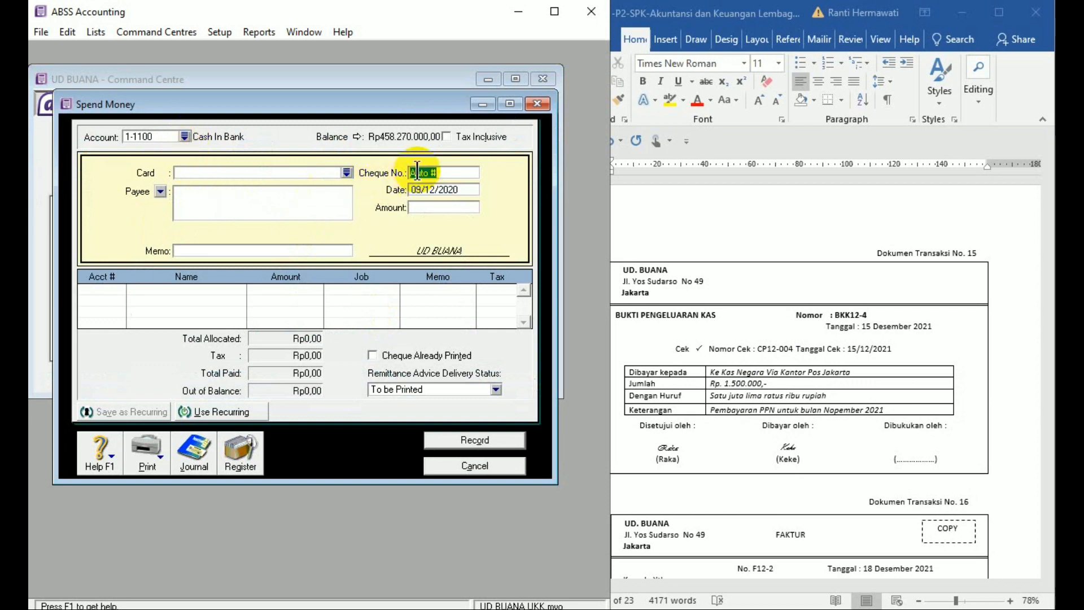
text(CP12-004)
- Set the Spend Money entry's date to 15/12/2020 and its amount to Rp1.500.000
click(426, 185)
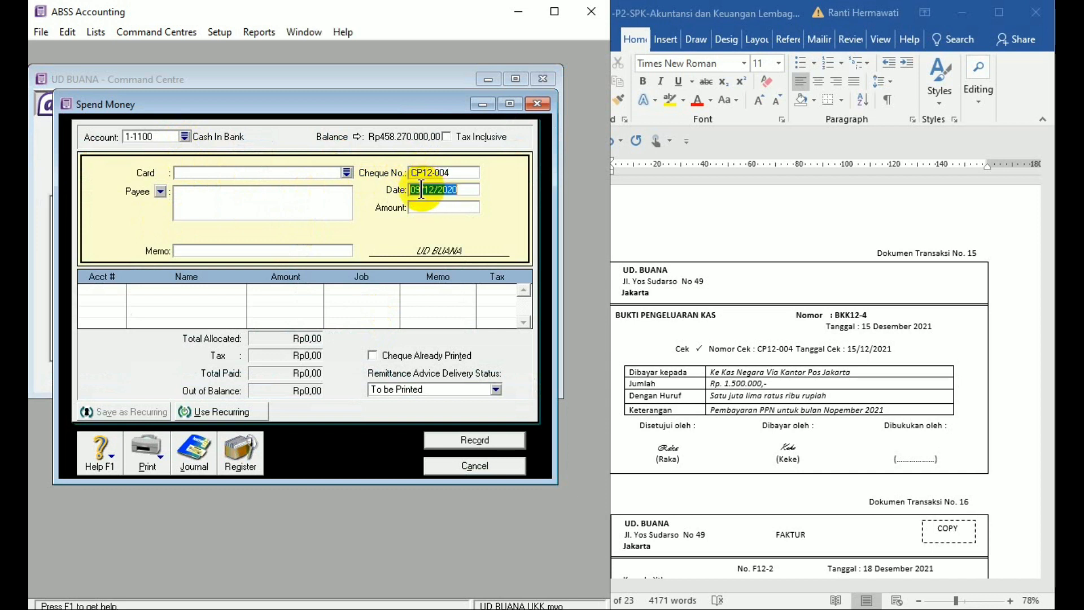
click(422, 189)
key(BackSpace)
key(BackSpace)
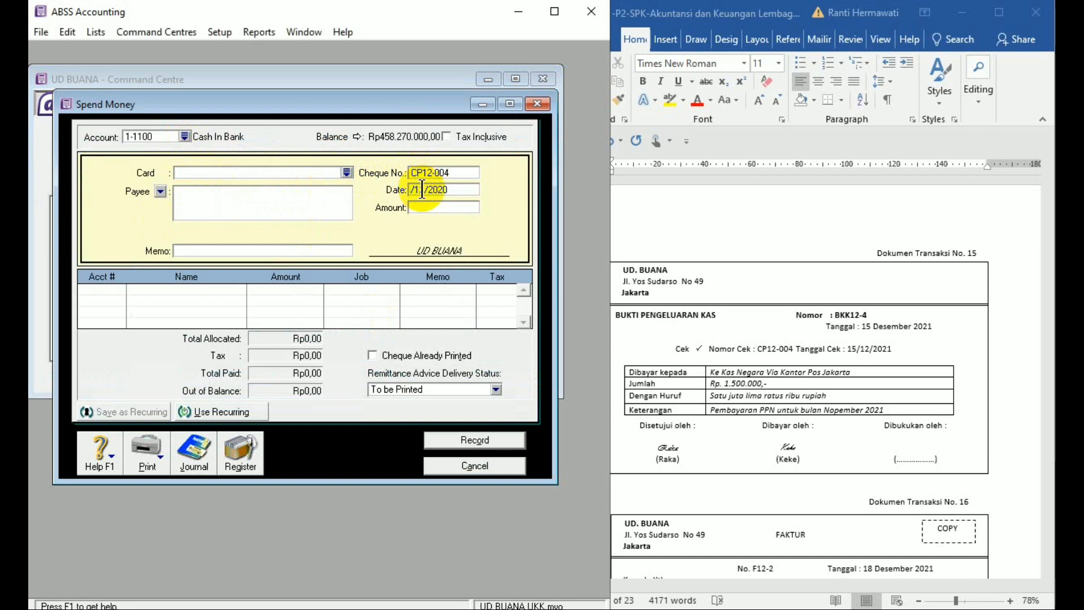
text(15)
key(Tab)
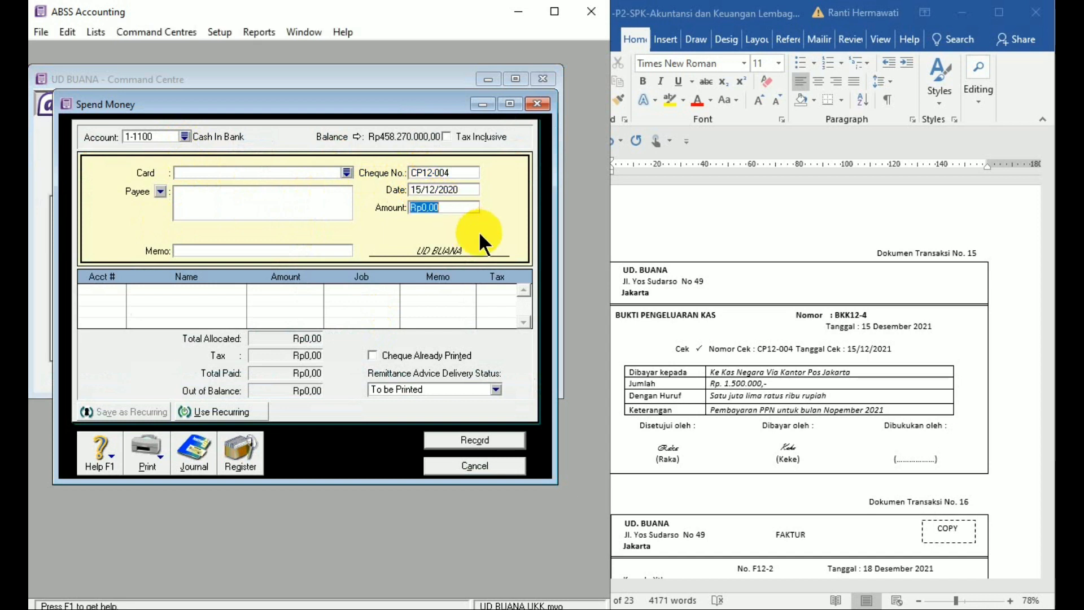
text(1.500.)
text(000)
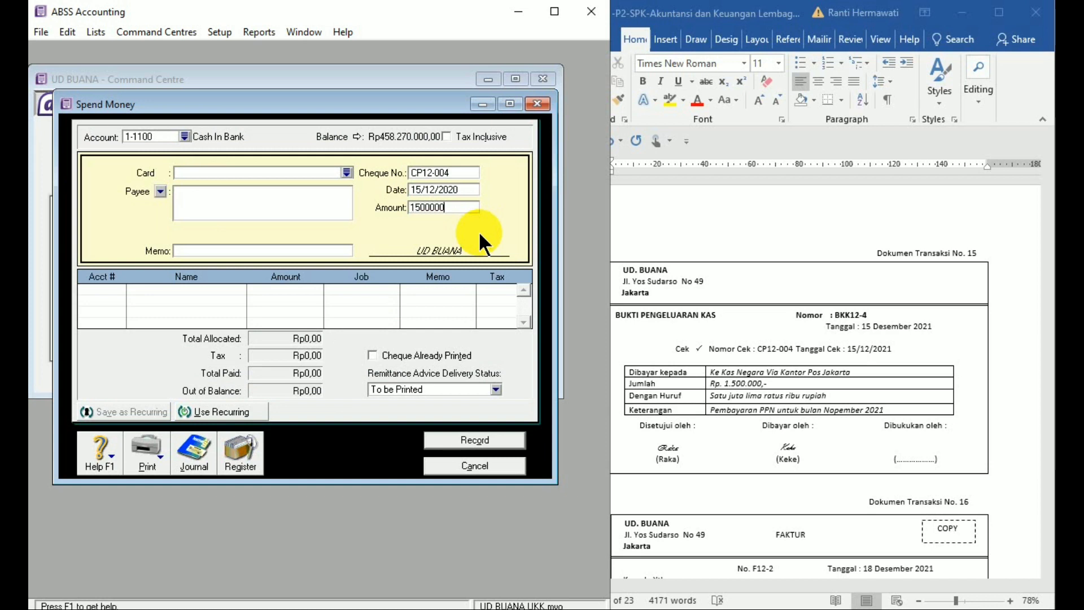
key(Tab)
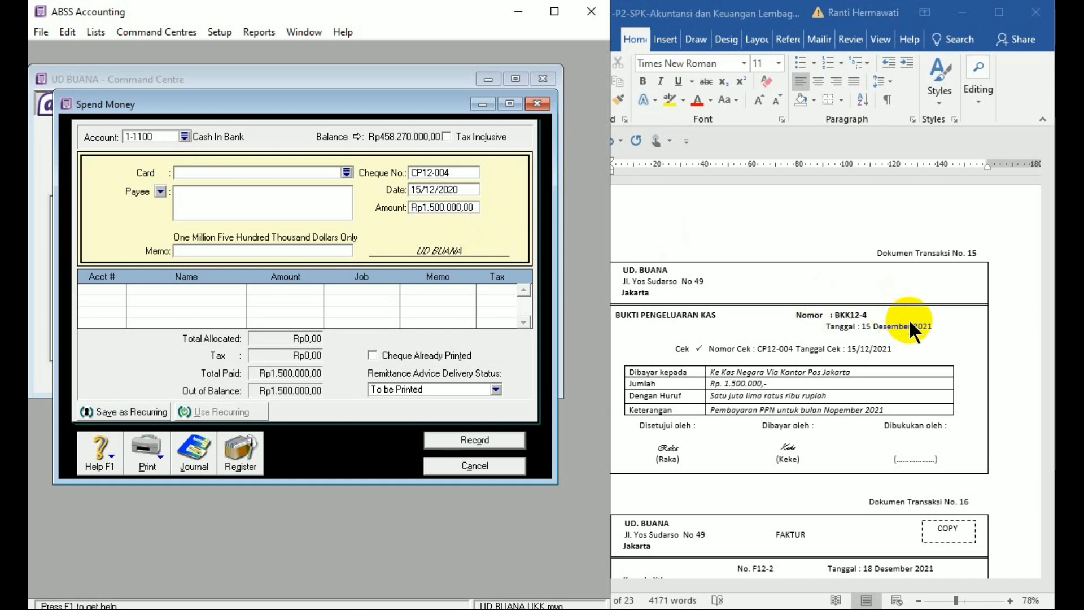
- In the Word document, correct the year to 2020 in document 15's voucher date, cheque date and payment description
click(932, 324)
key(BackSpace)
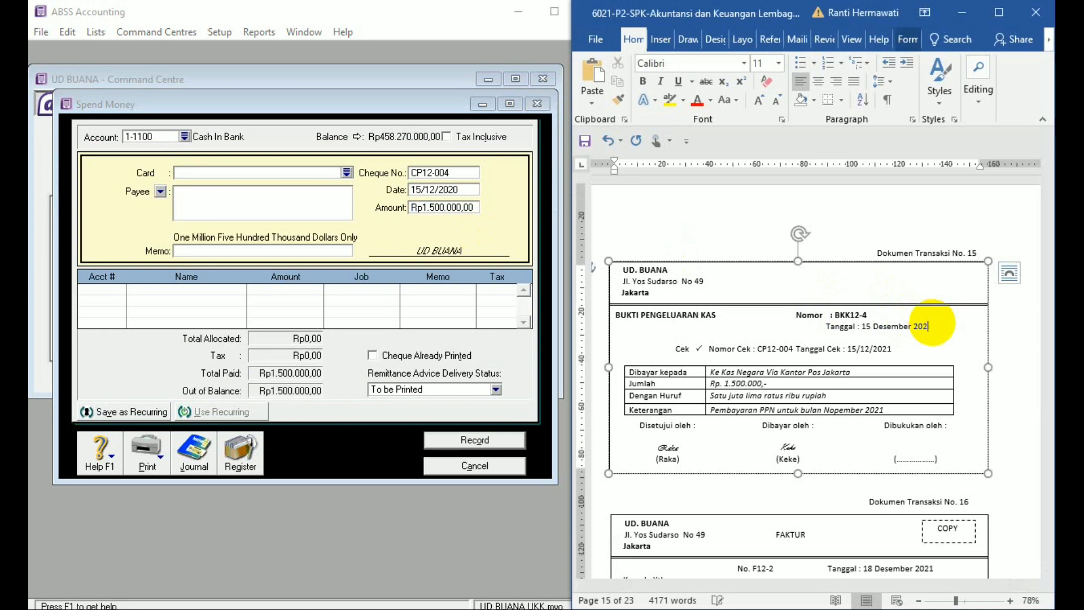
text(0)
click(893, 348)
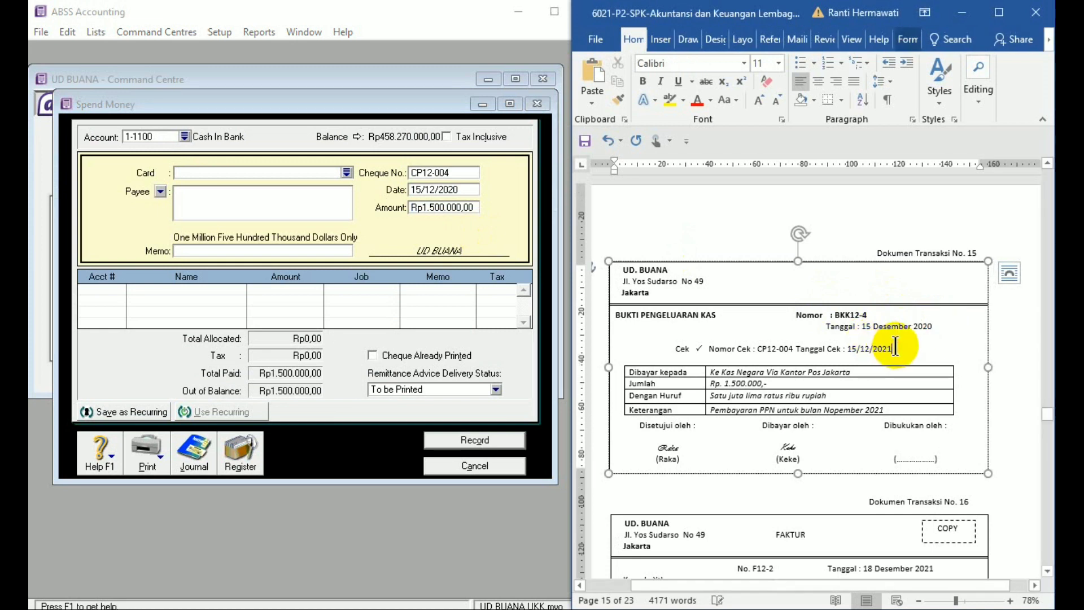
key(BackSpace)
text(0)
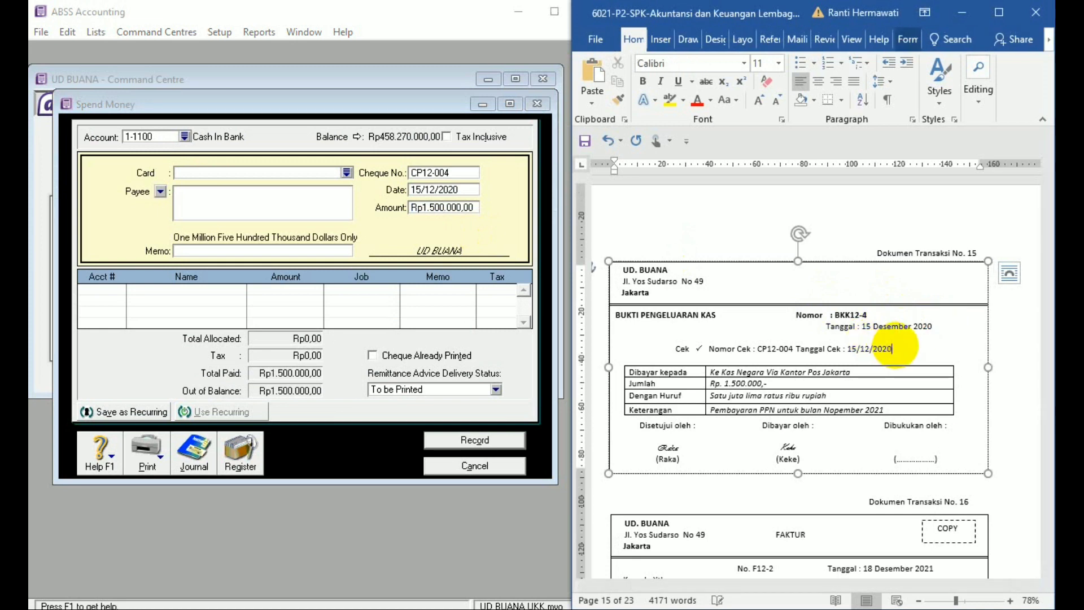
click(885, 409)
key(BackSpace)
text(0)
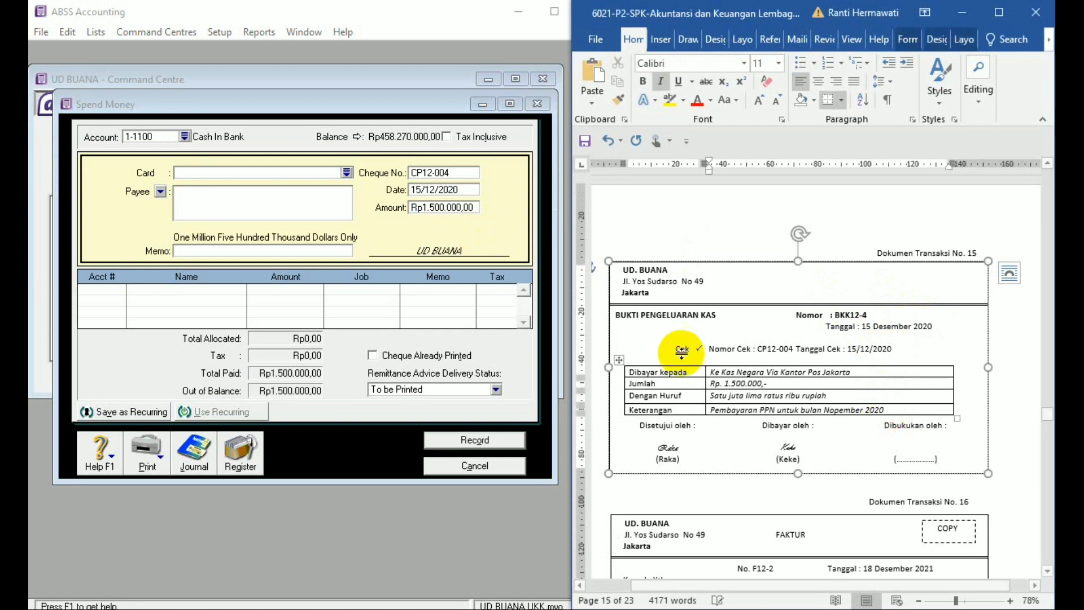
- In ABSS Accounting, enter the payee Kas Negara and the memo "Pembayaran PPN bulan Nopember" for the payment
click(283, 201)
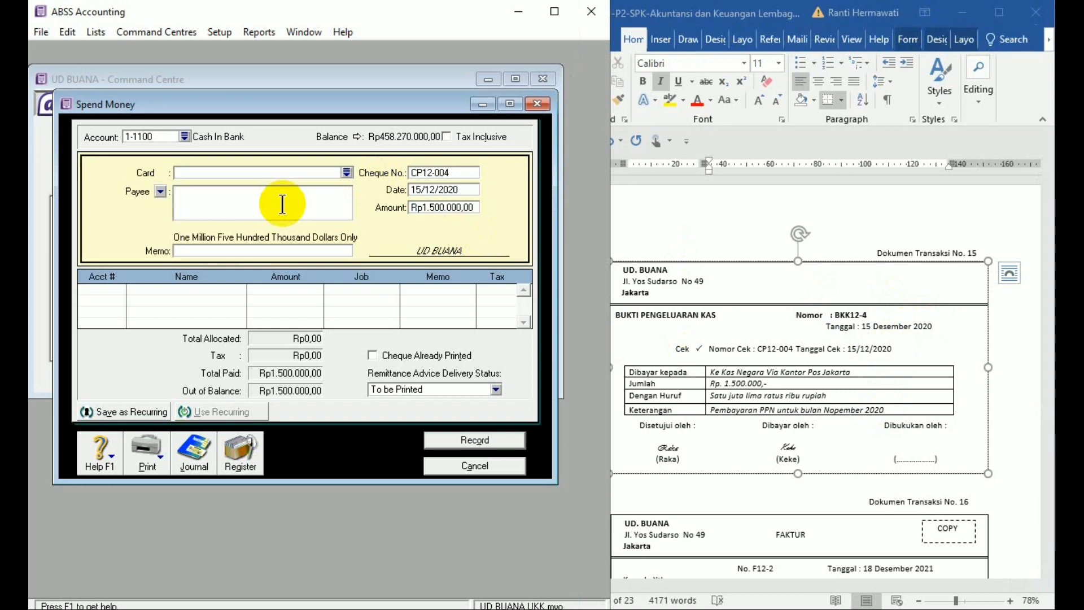
text(K)
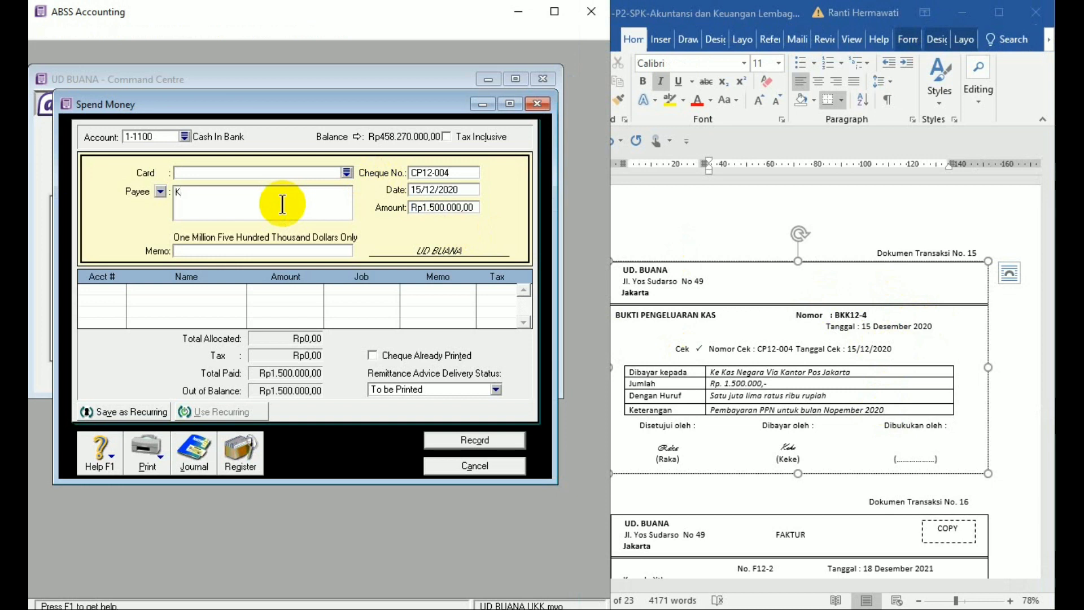
text(as Negara)
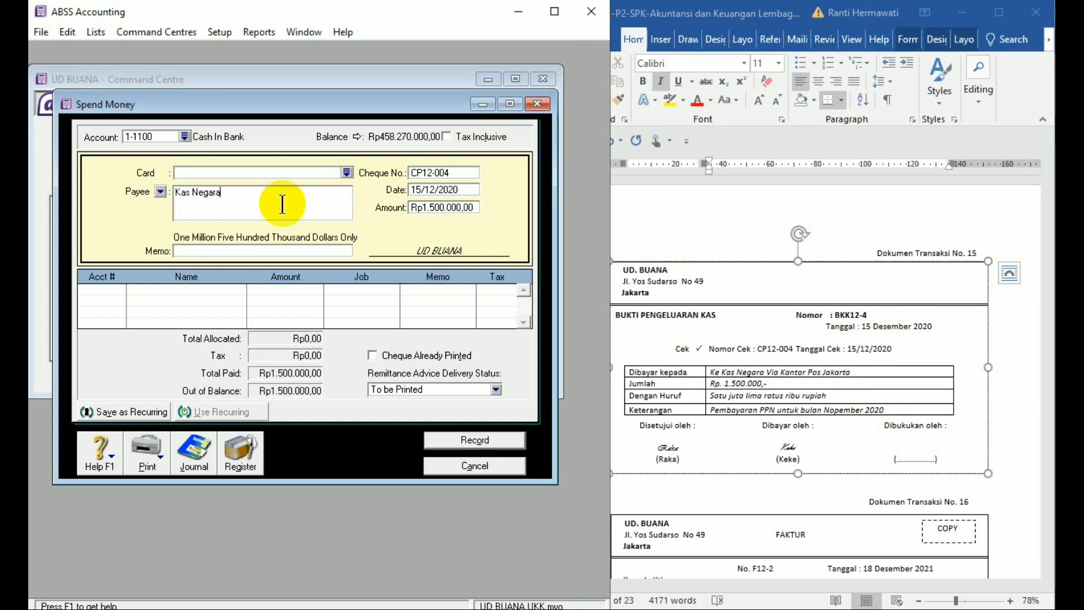
click(239, 249)
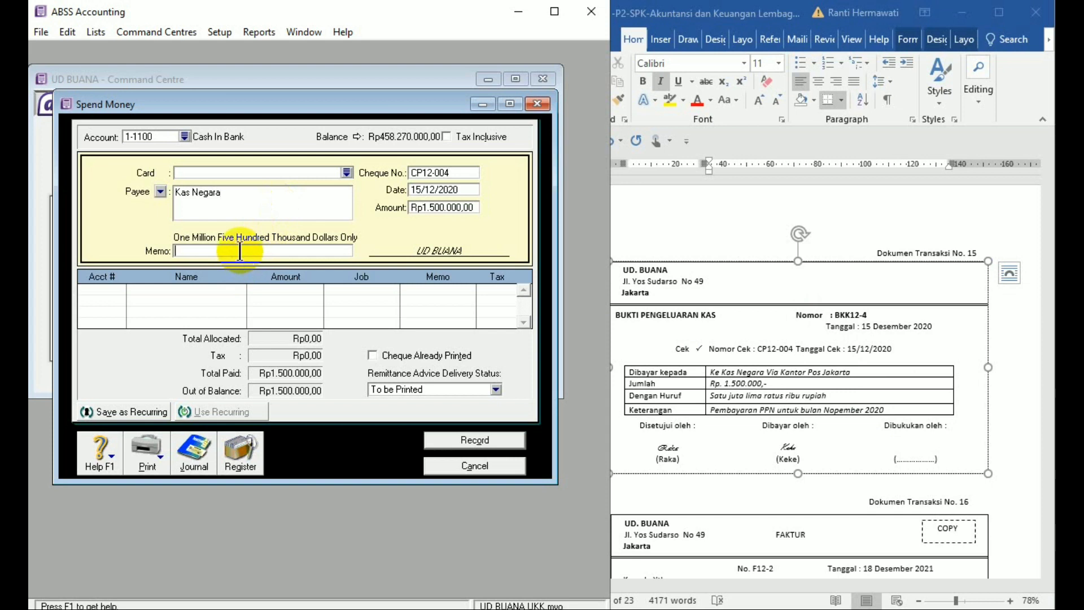
text(Pe)
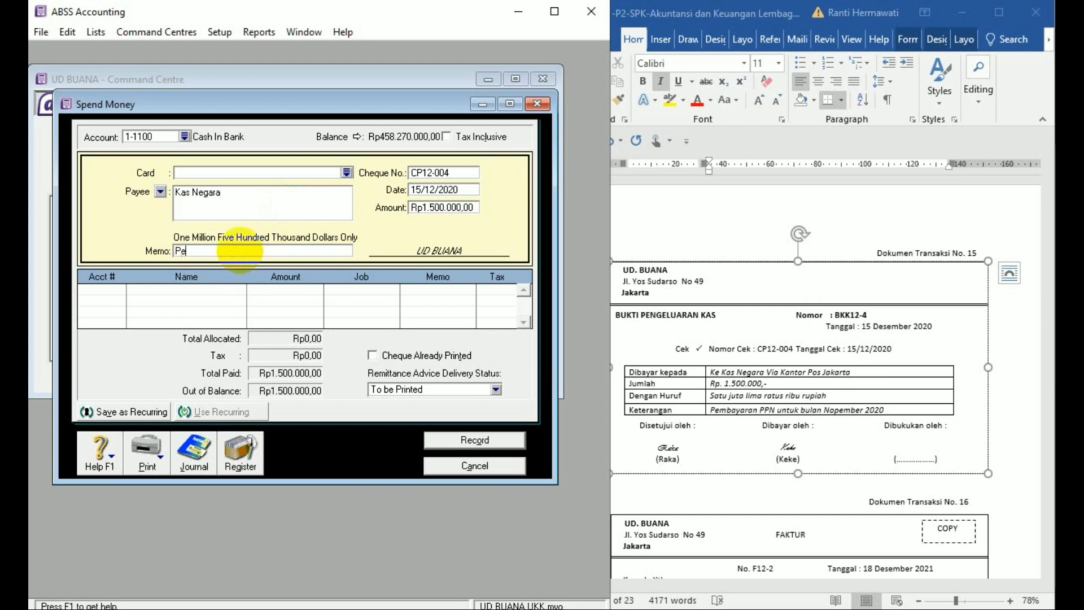
text(mbayaran PP)
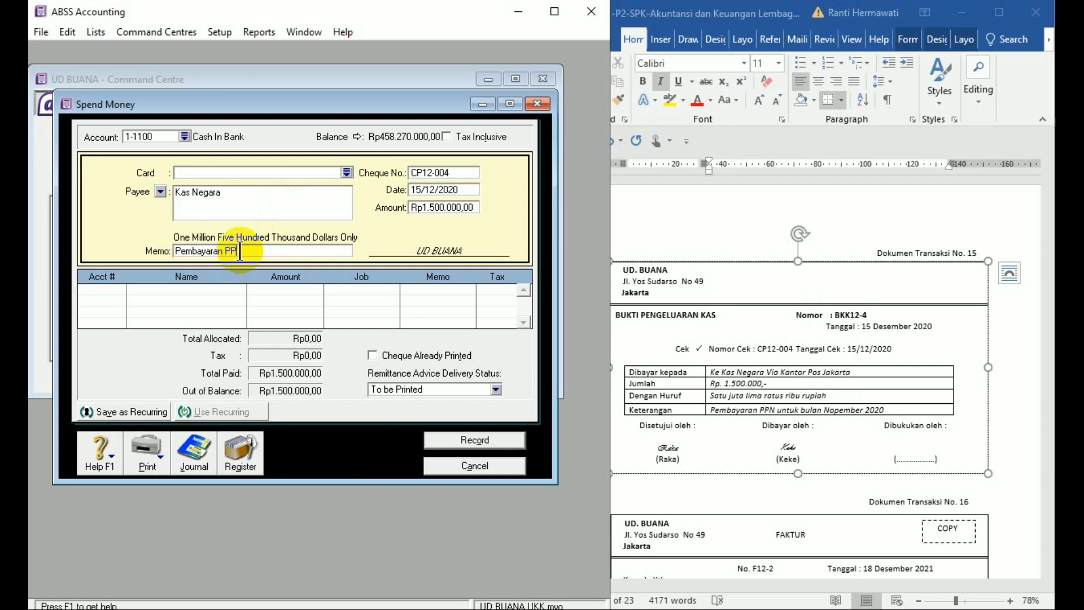
text(N bulan Nopember)
- Allocate the payment to account 2-1400 PPN Payable, record it and close the Spend Money window
click(117, 290)
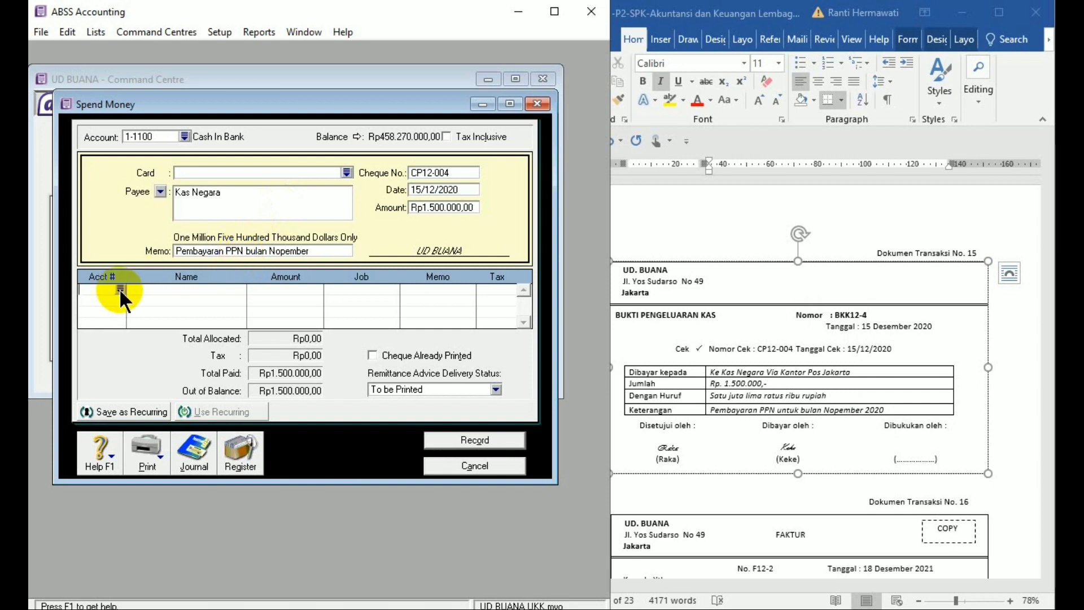
text(6-)
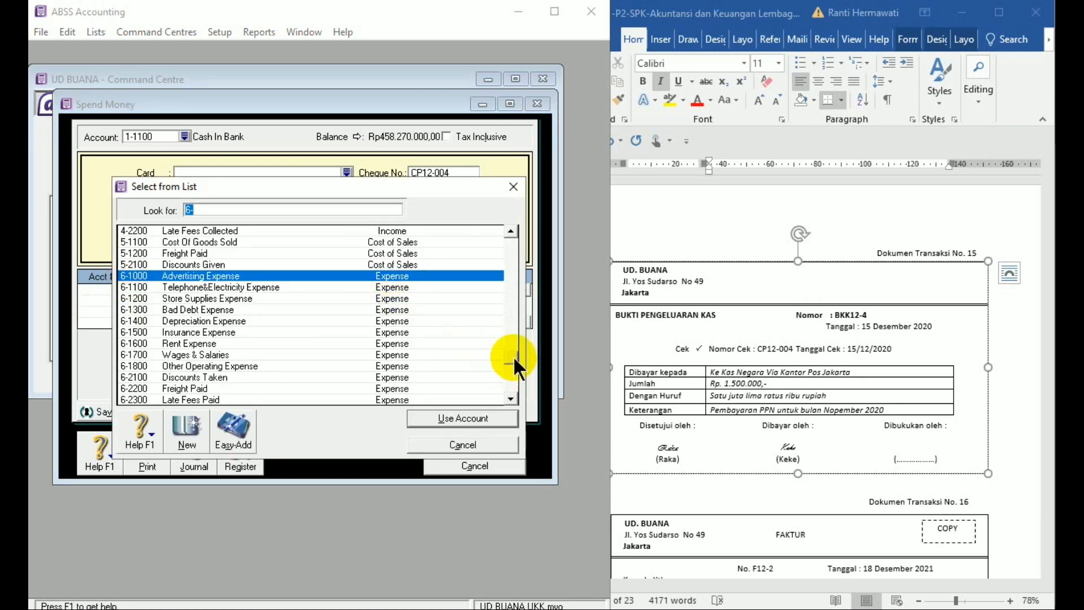
drag(513, 355, 509, 288)
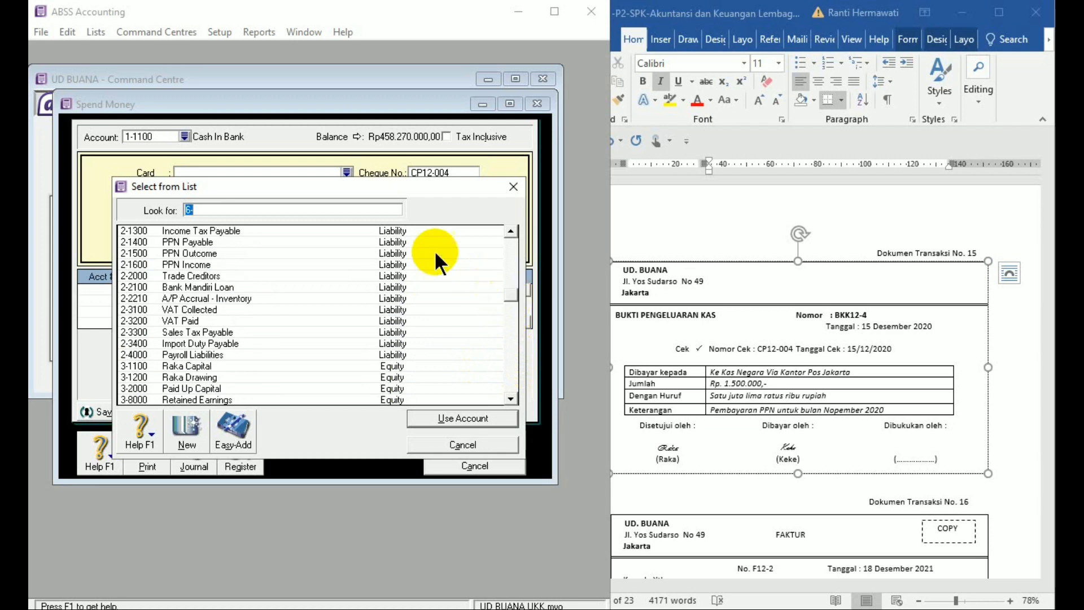
double_click(185, 242)
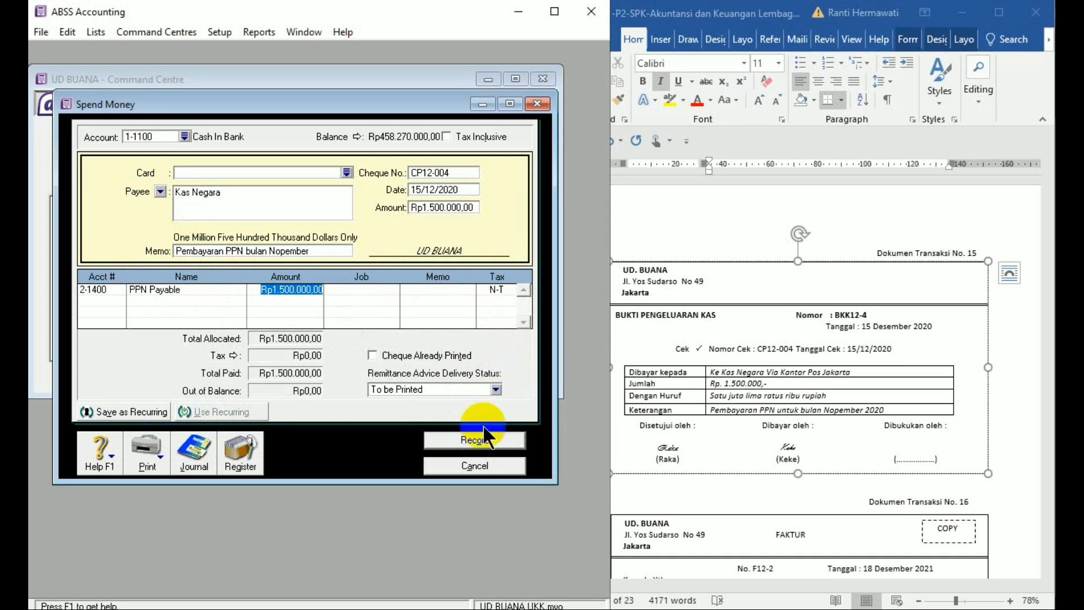
click(481, 441)
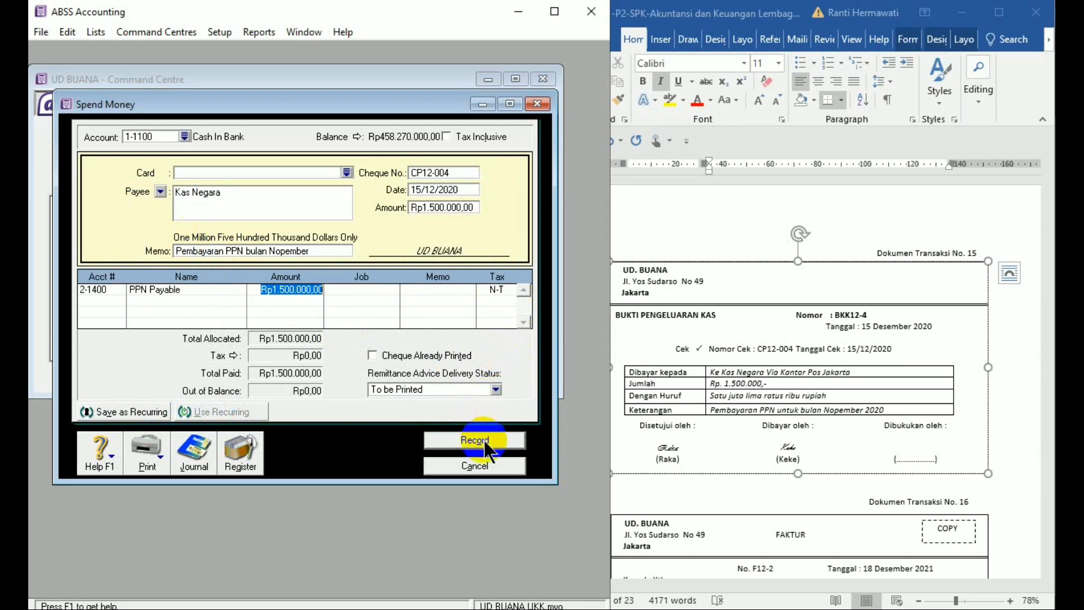
click(500, 469)
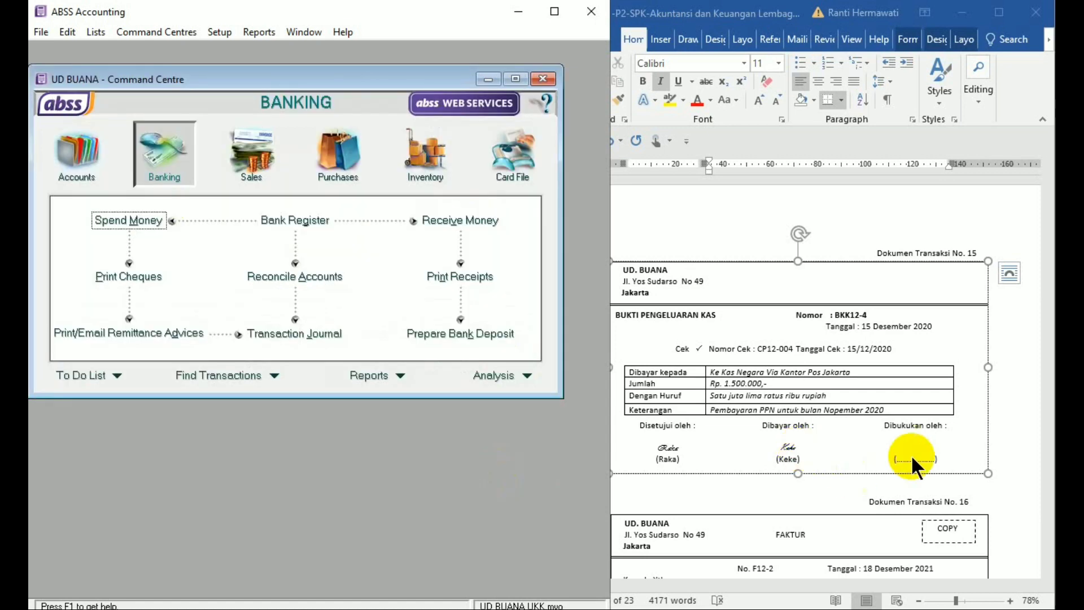
- Consult transaction document 16 in Word, then start a new sales invoice in ABSS Accounting for customer JB Elex
click(1015, 489)
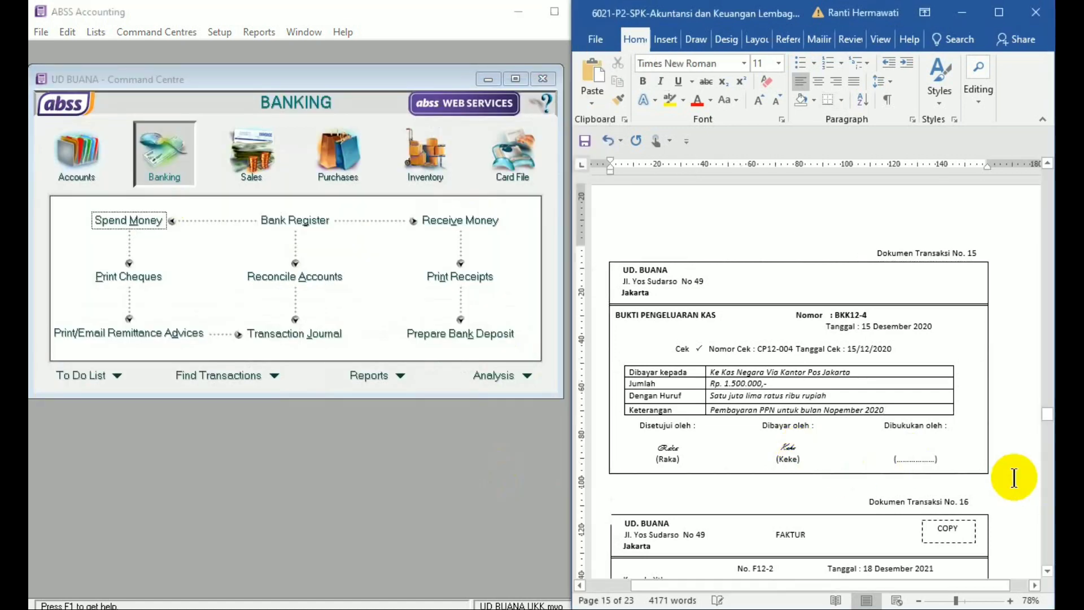
scroll(1015, 478, down, 2)
scroll(1015, 479, down, 5)
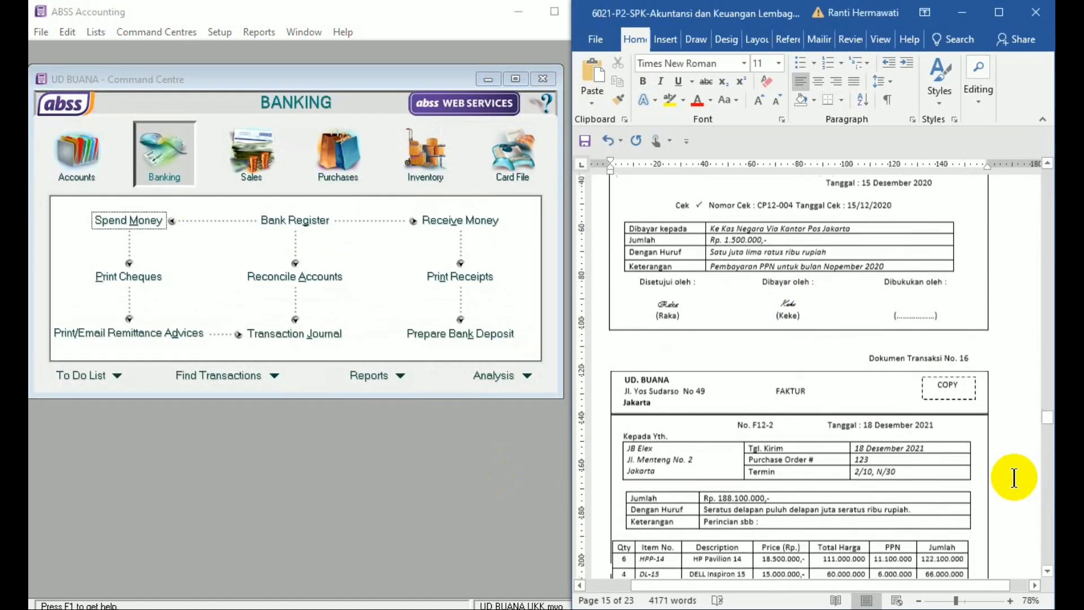
scroll(1015, 479, down, 2)
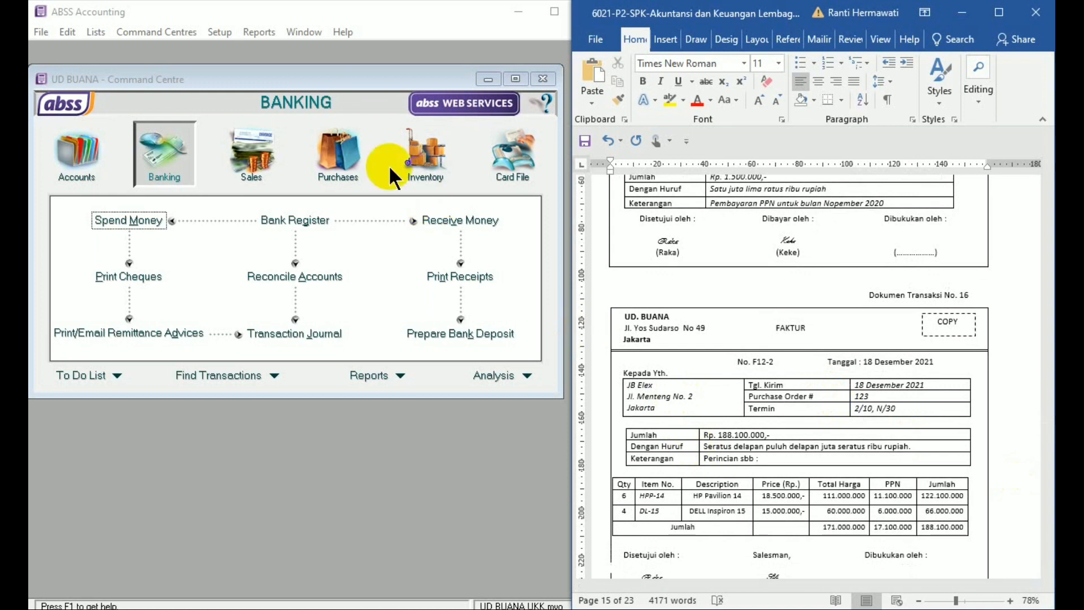
click(268, 162)
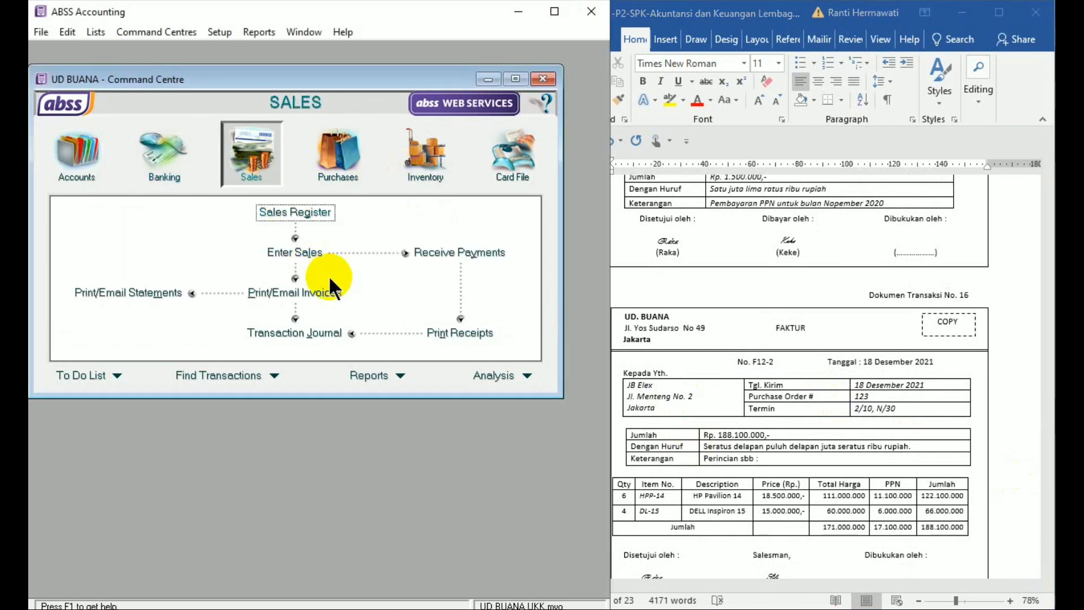
click(312, 254)
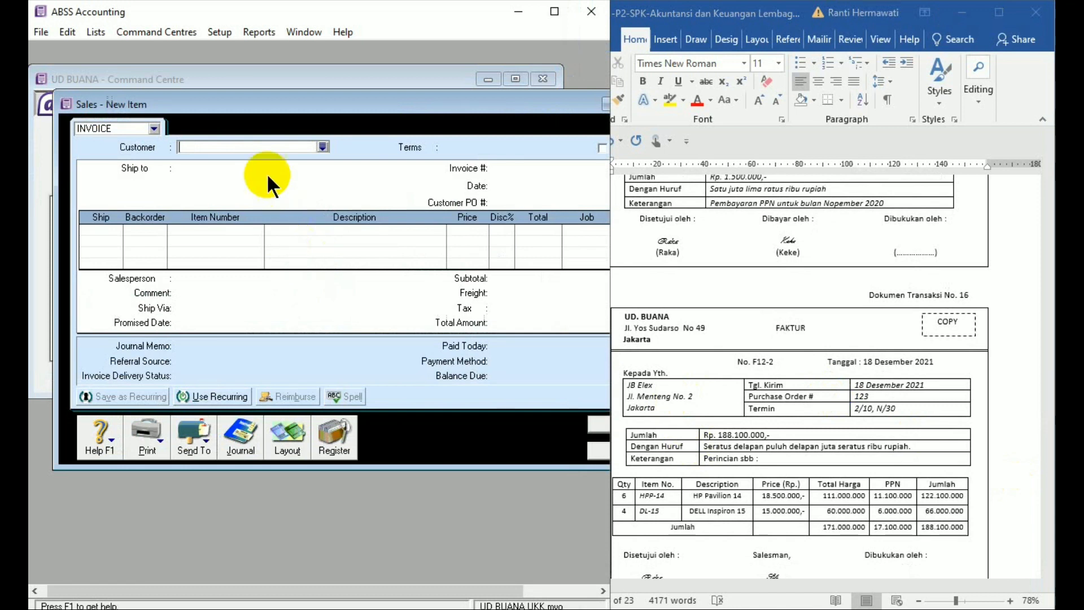
click(265, 156)
text(JB Elex)
key(Tab)
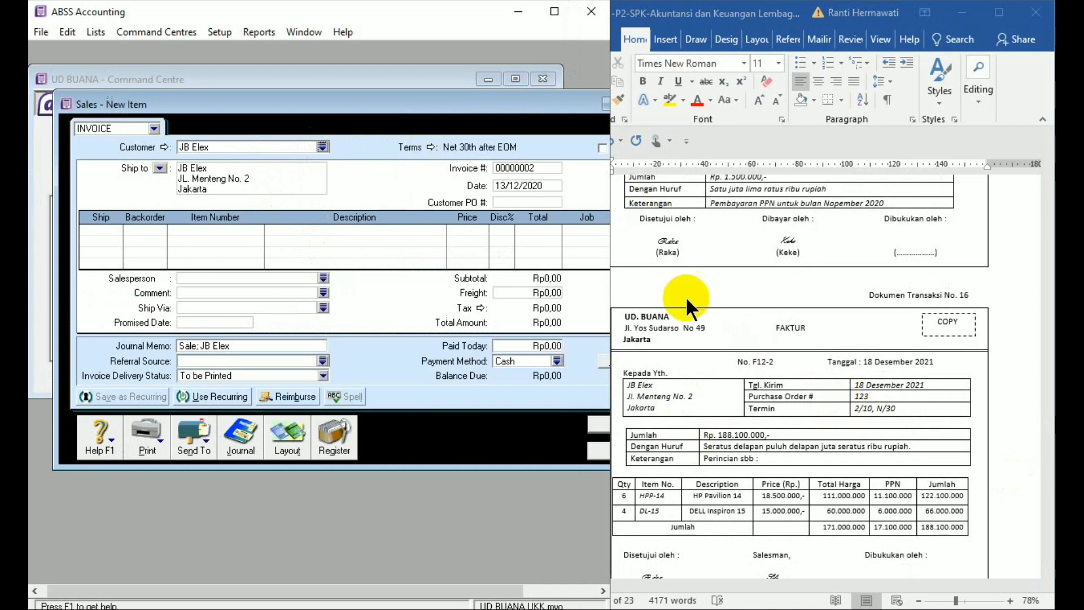
- Set the invoice's credit terms to In a Given # of Days with 10 discount days, 30 balance due days and a 2% early payment discount
click(428, 143)
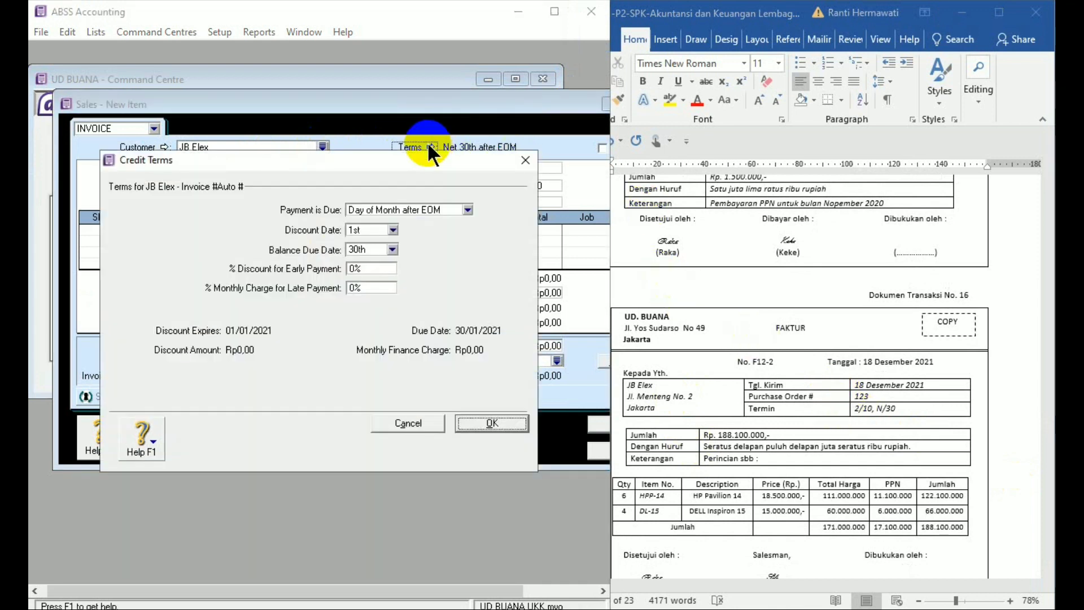
click(467, 210)
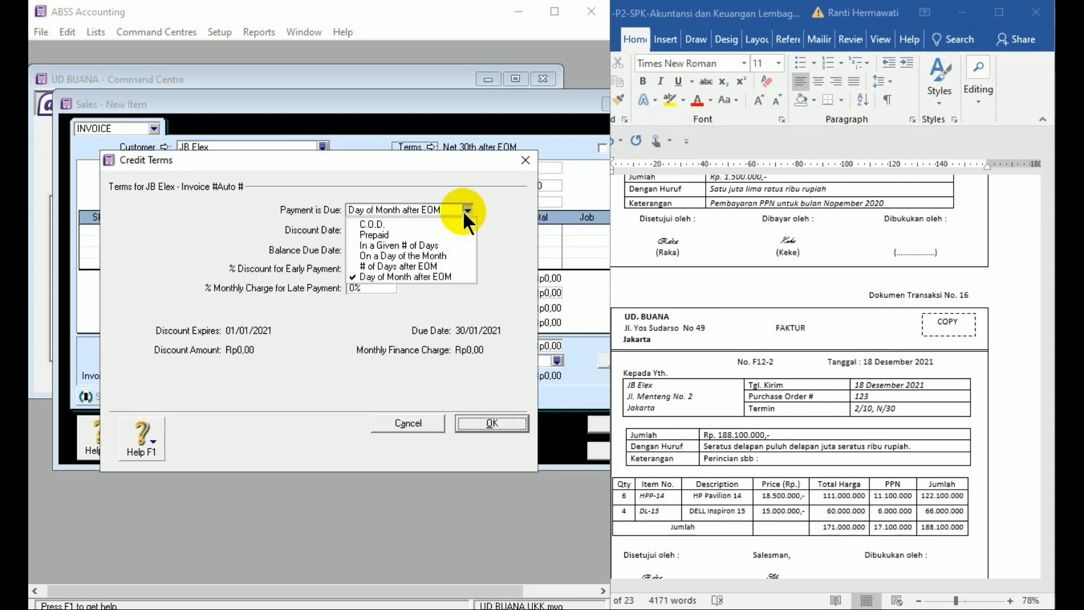
click(450, 246)
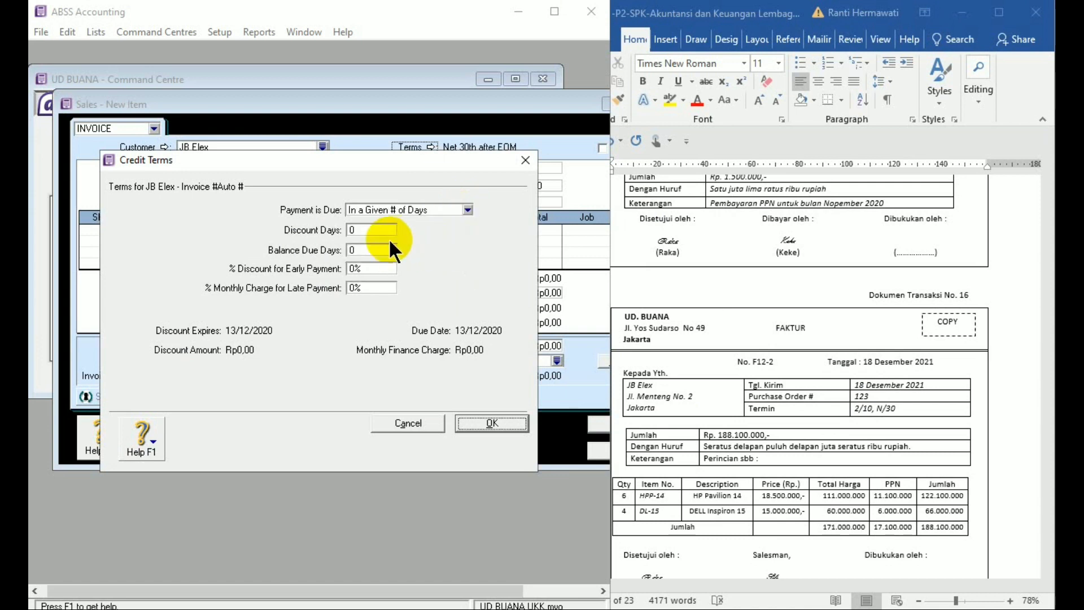
click(356, 229)
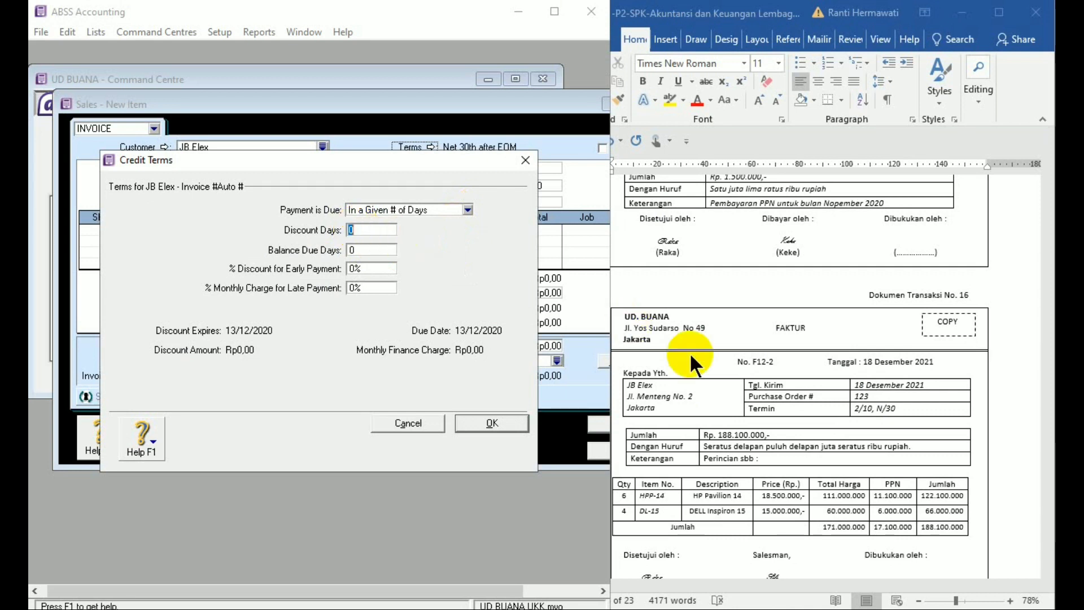
text(10)
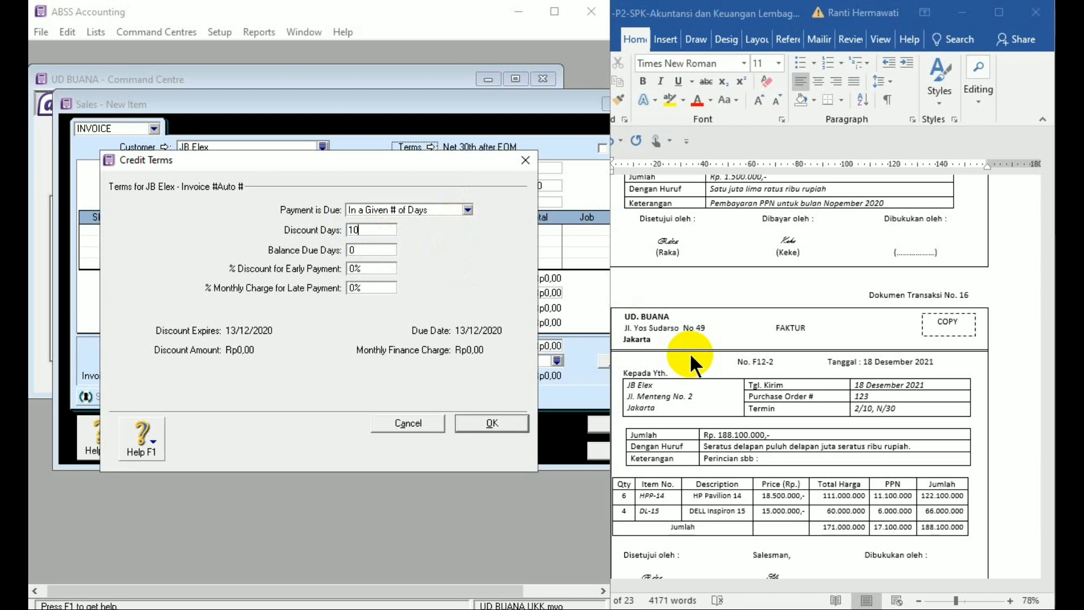
click(357, 249)
text(30)
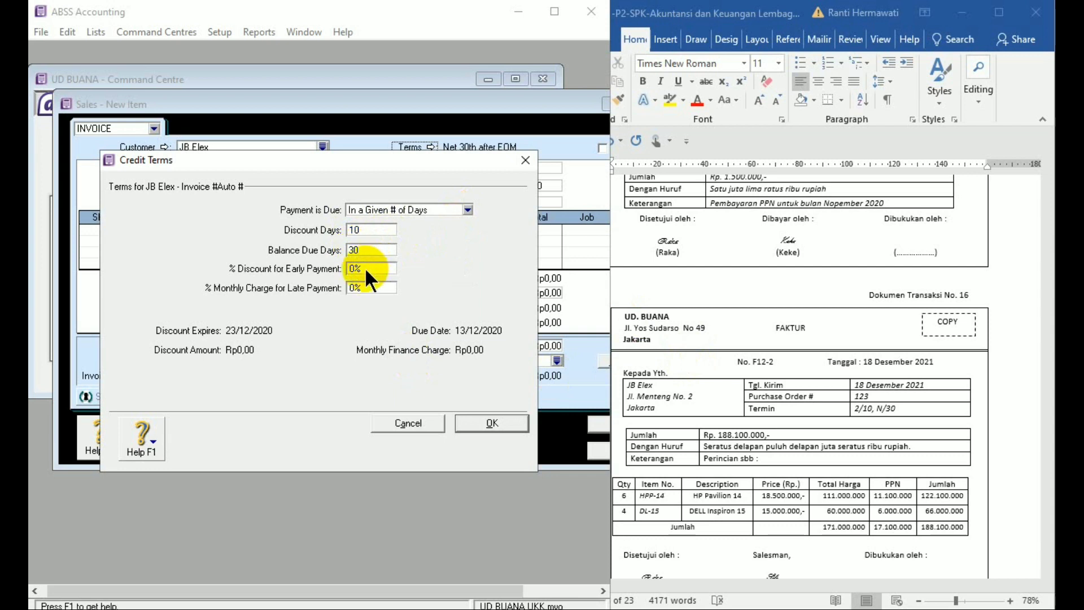
click(365, 267)
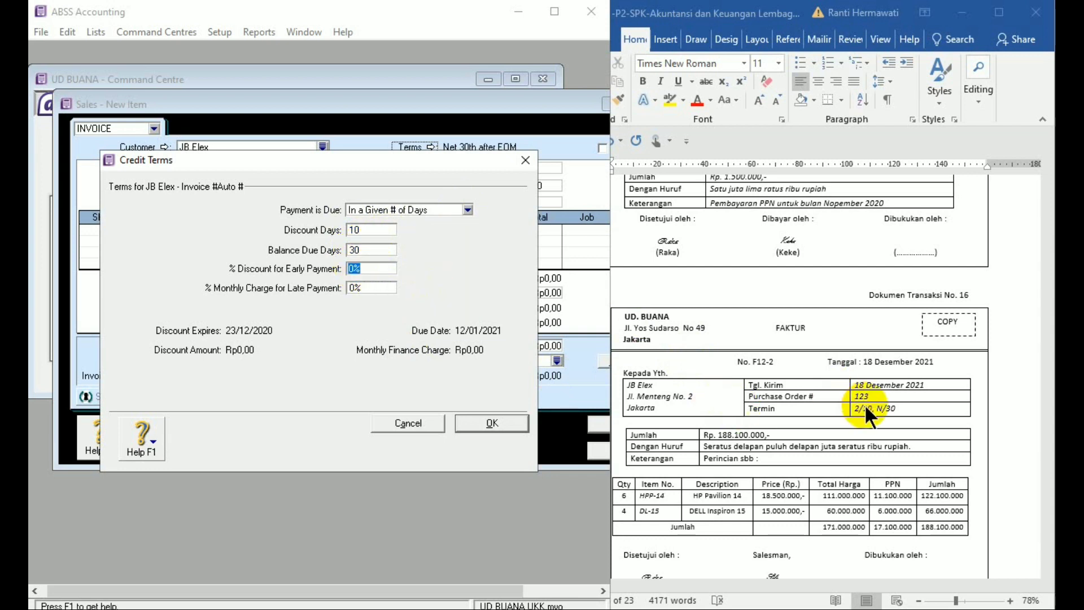
text(2)
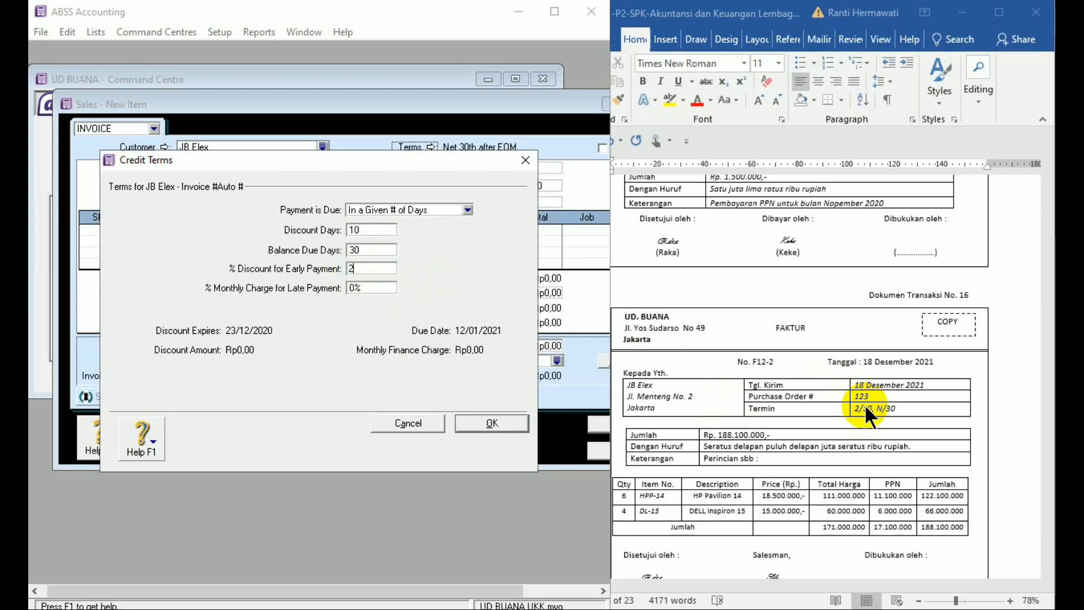
text(%)
click(474, 425)
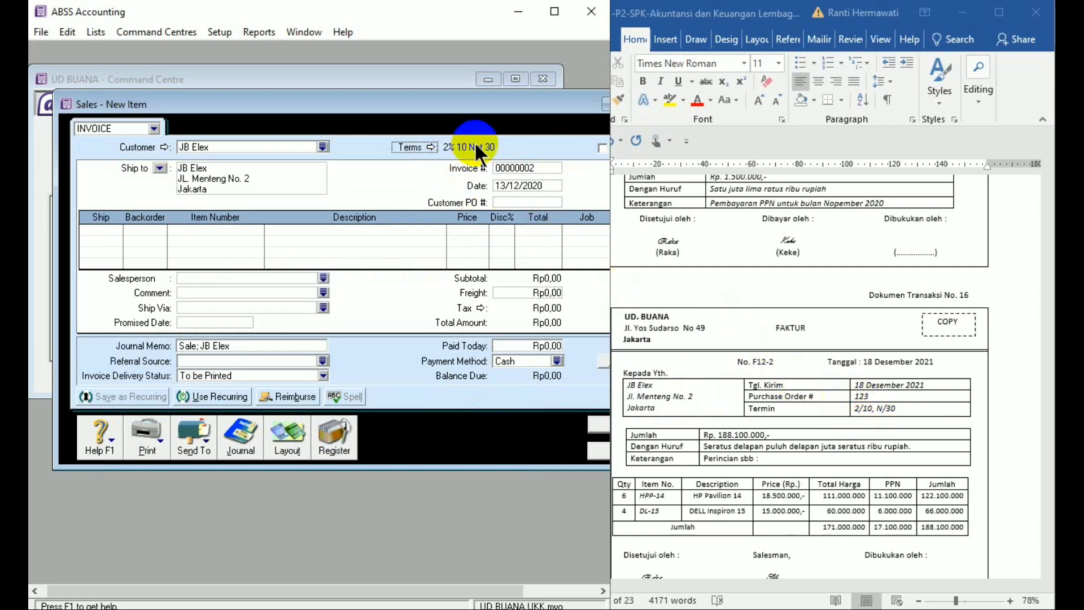
- Enter invoice number F12-2, the date 18/12/2020 and the customer's purchase order number from document 16
click(510, 168)
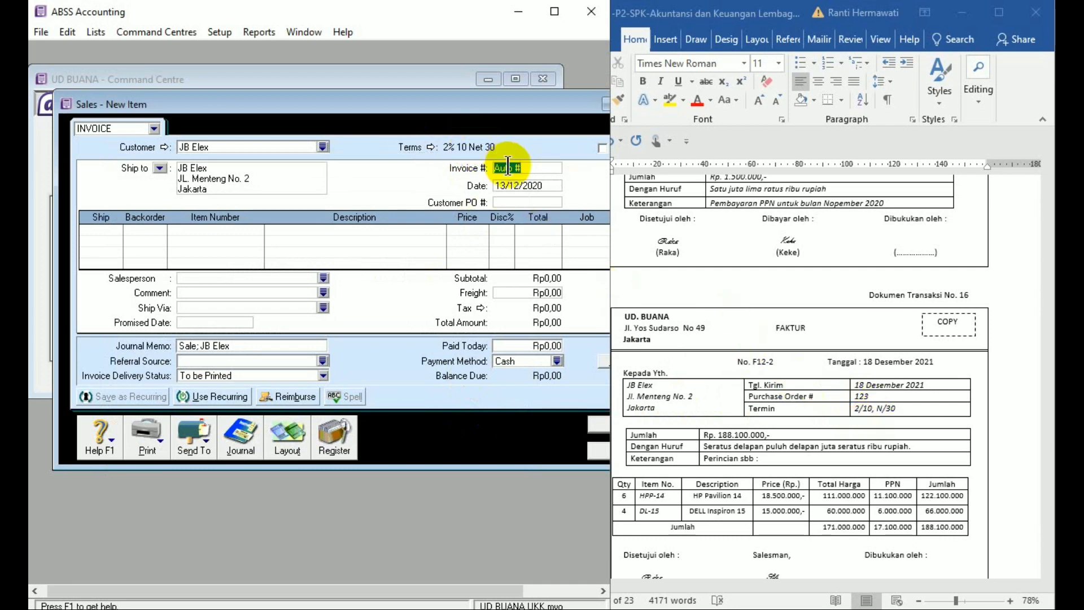
text(F12)
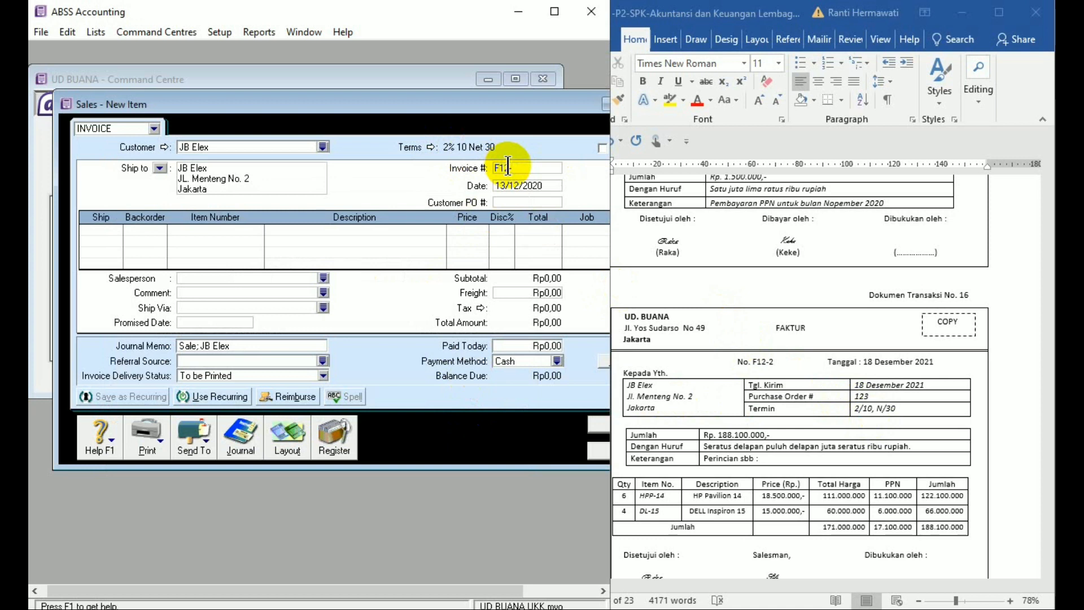
text(-2)
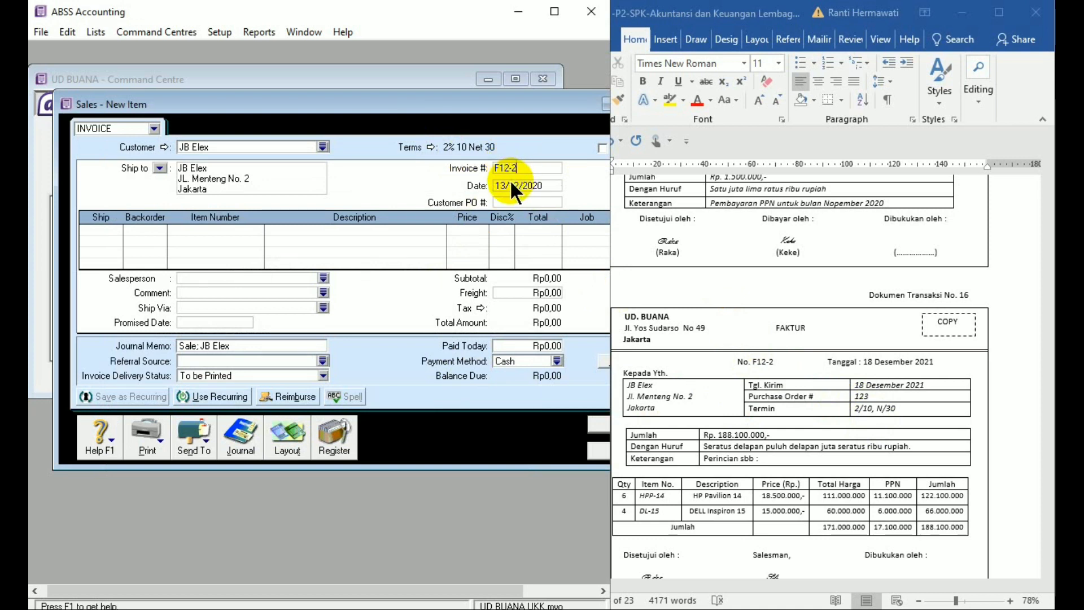
click(503, 185)
click(505, 187)
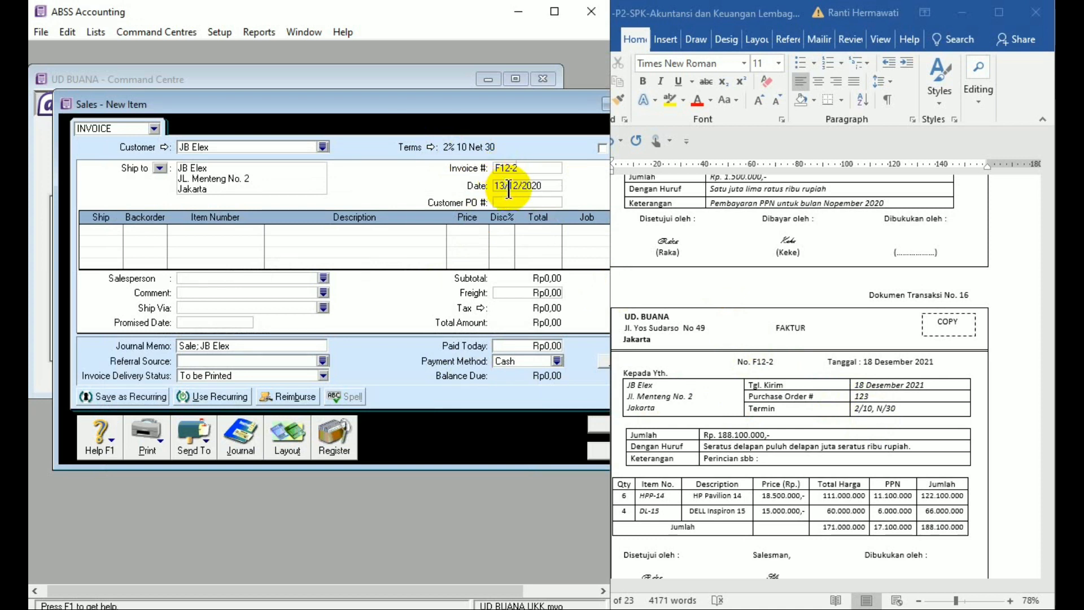
key(BackSpace)
text(8)
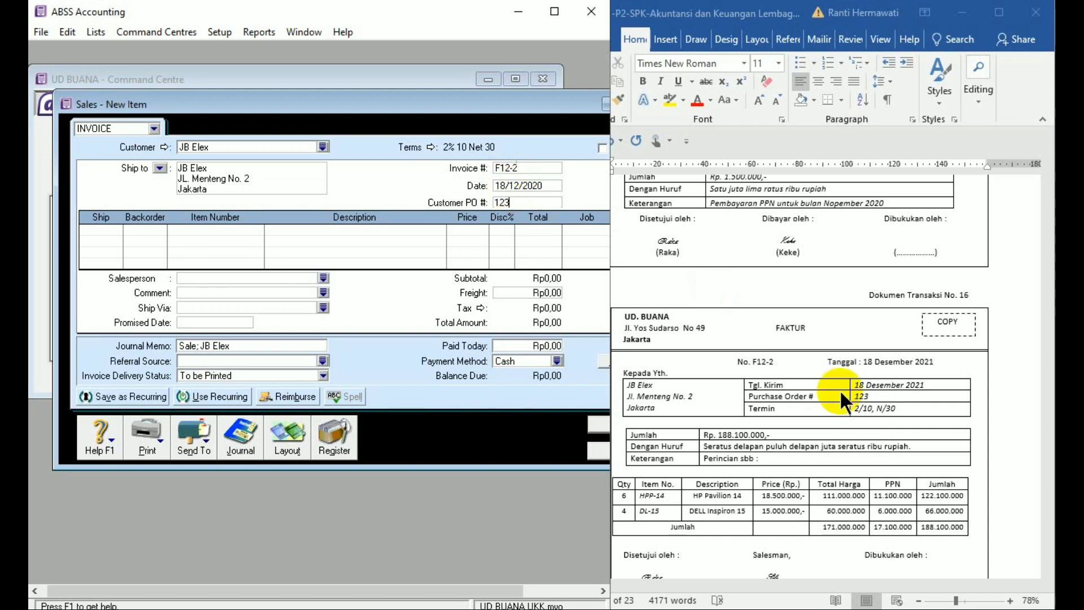
- In the Word document, correct the year to 2020 in document 16's invoice date and delivery date
click(936, 360)
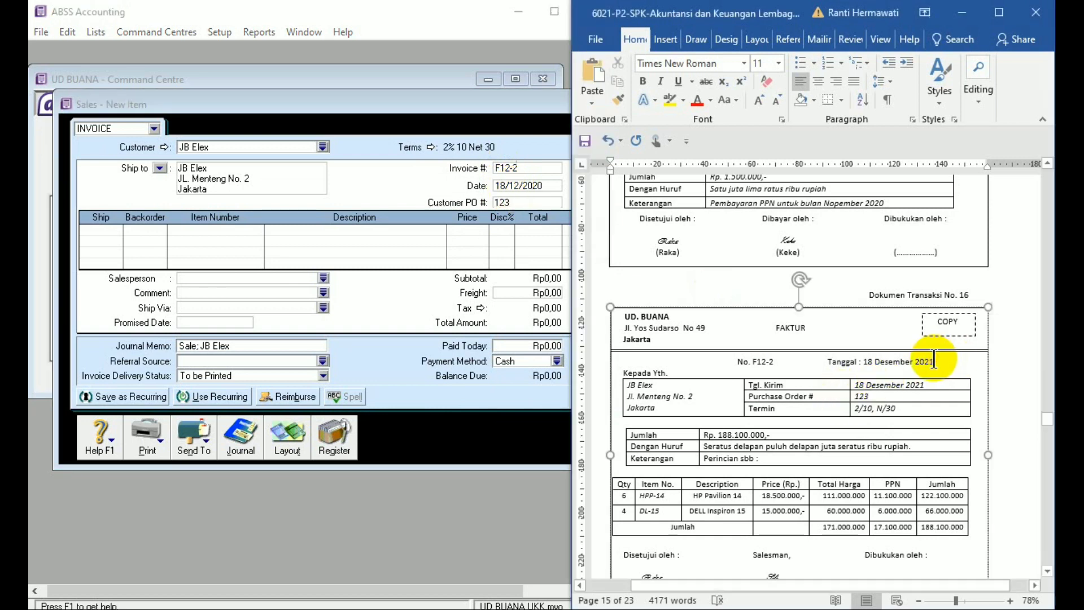
key(BackSpace)
text(0)
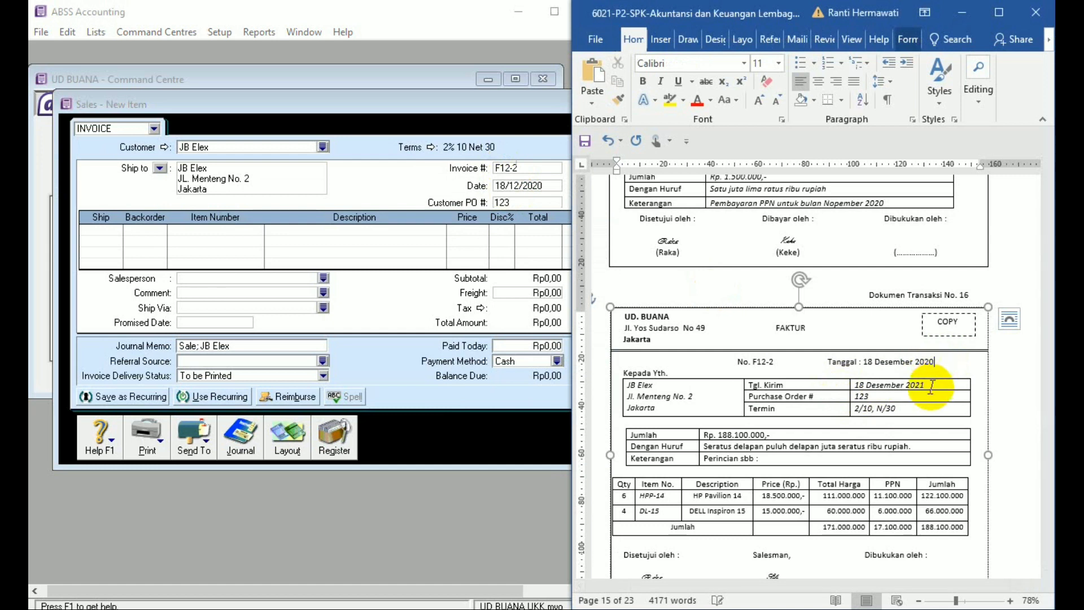
click(924, 385)
key(BackSpace)
text(0)
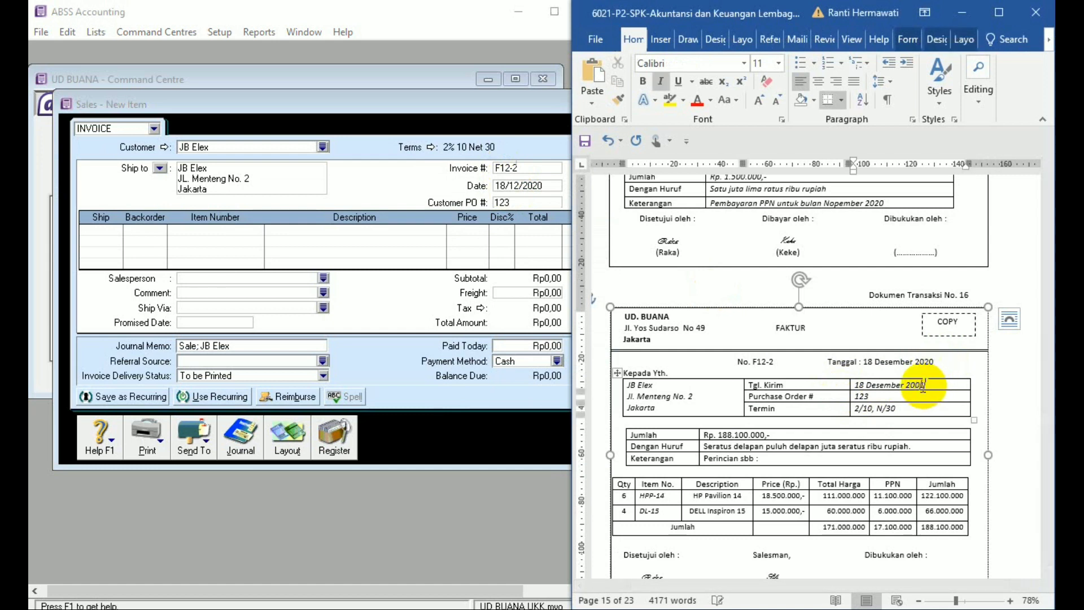
key(BackSpace)
key(BackSpace)
text(21)
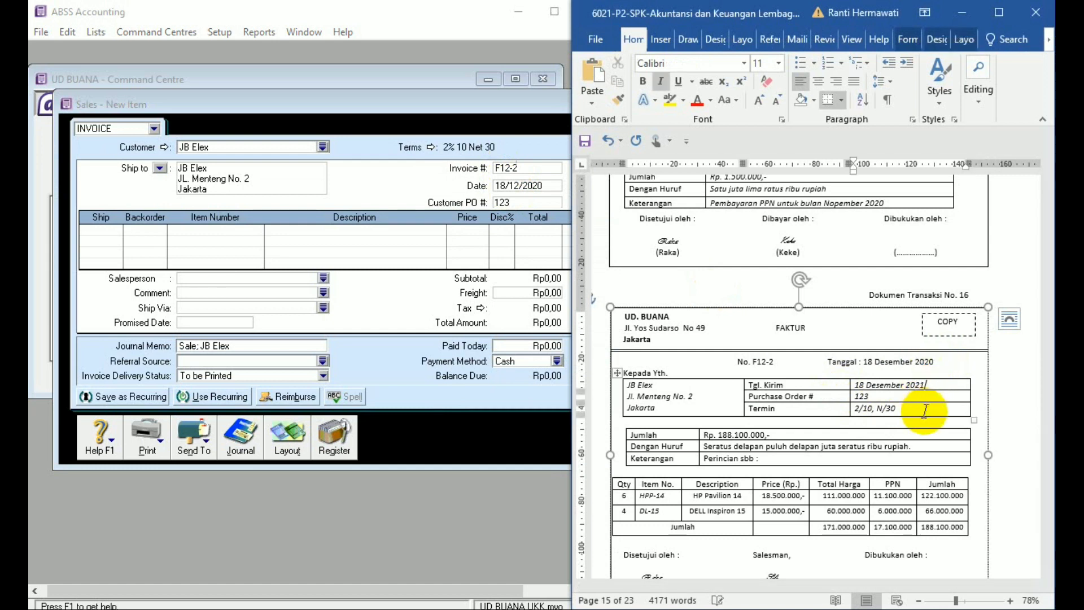
key(BackSpace)
text(0)
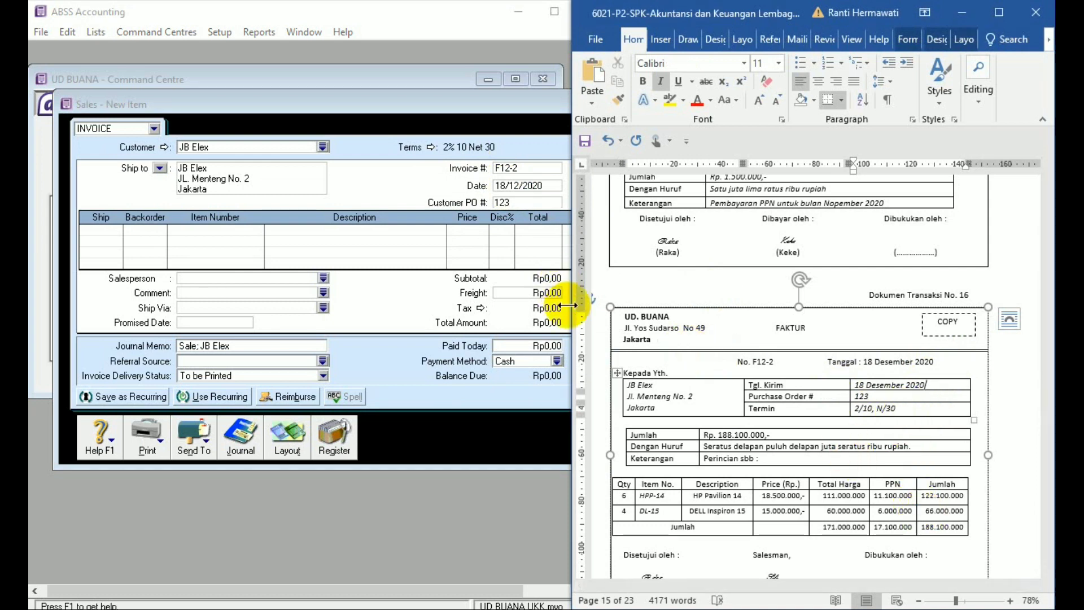
- Back in the ABSS Accounting invoice, add a line for 6 units of item HPP-14 at a price of 18500000
drag(582, 333, 613, 334)
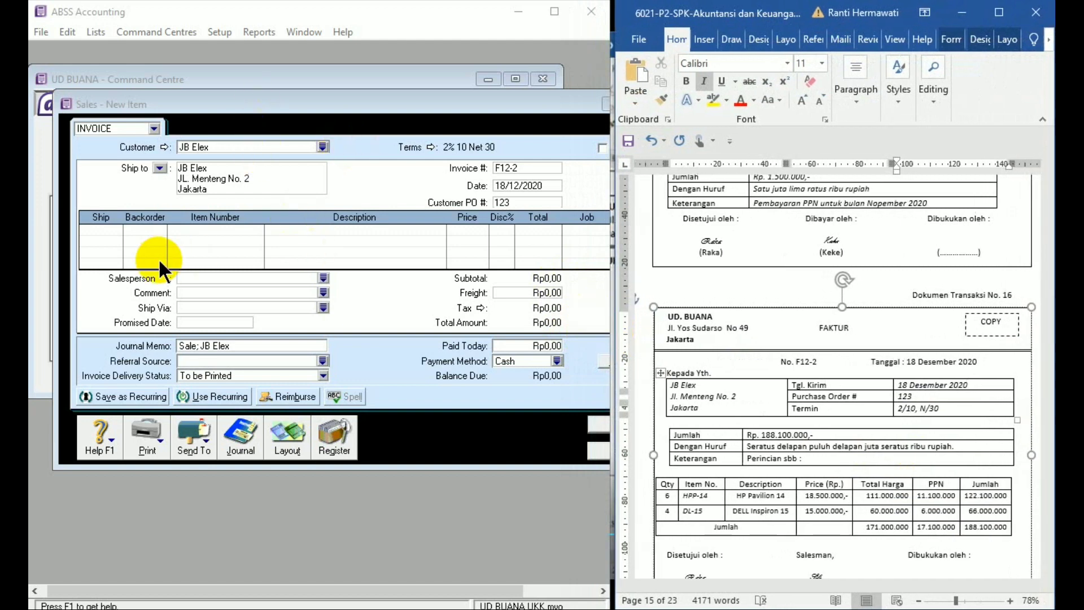
click(108, 229)
text(6)
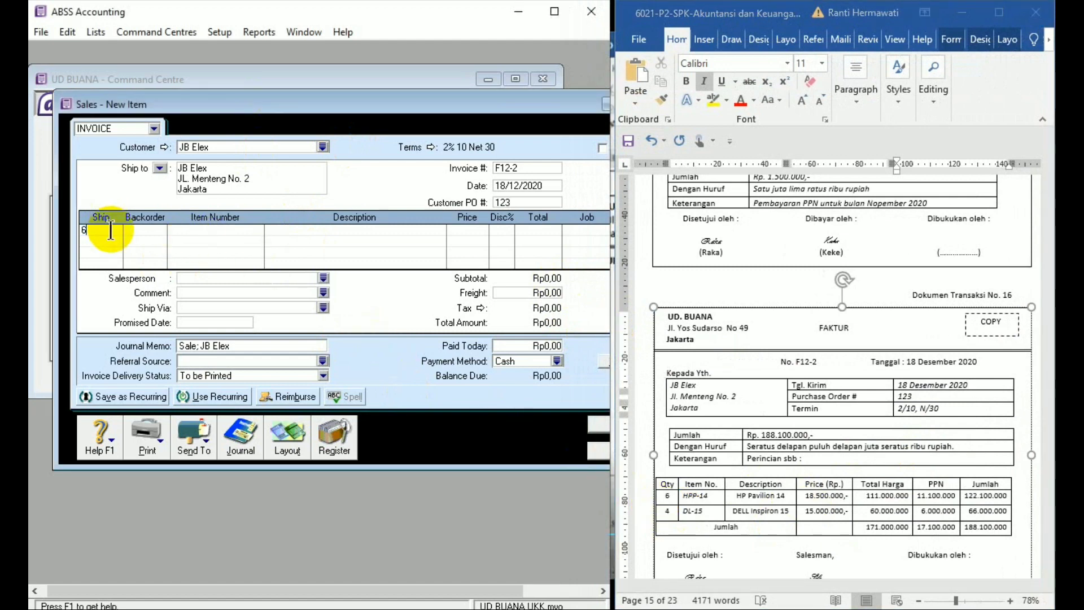
key(Tab)
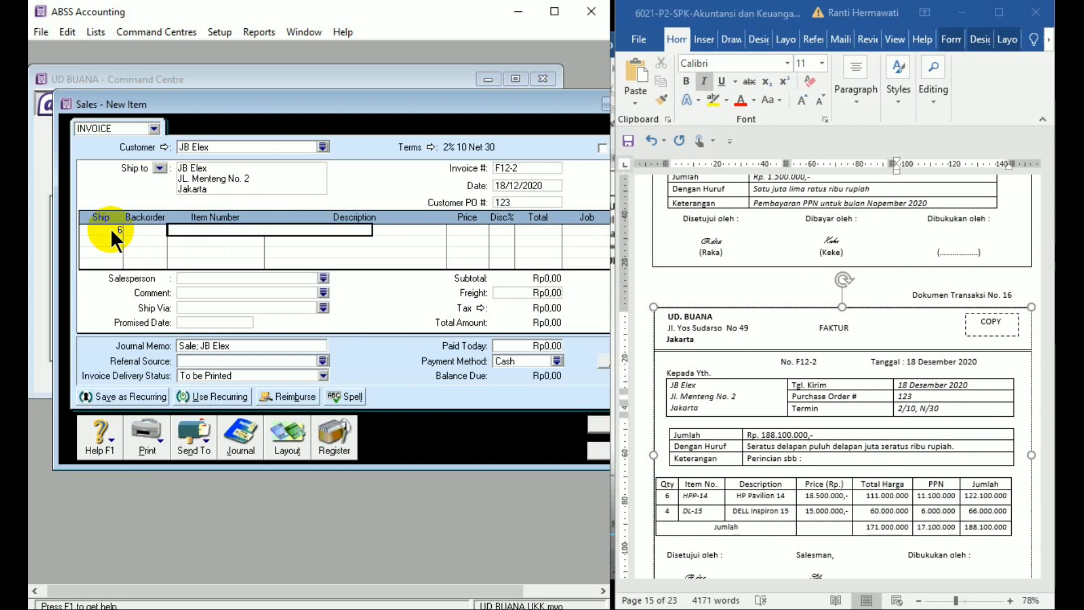
text(HPP-14)
key(Tab)
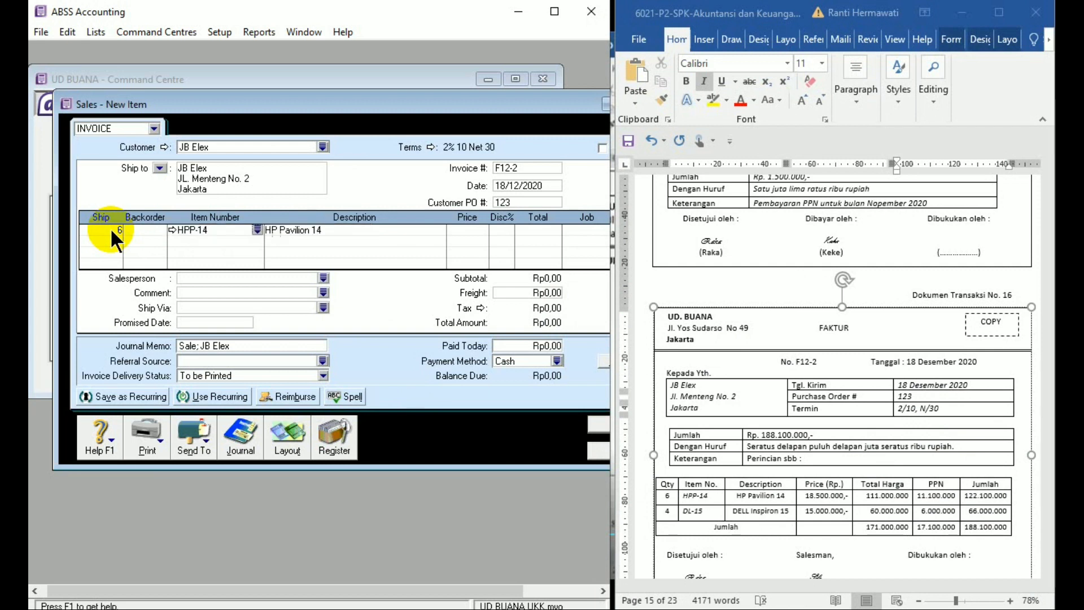
key(Tab)
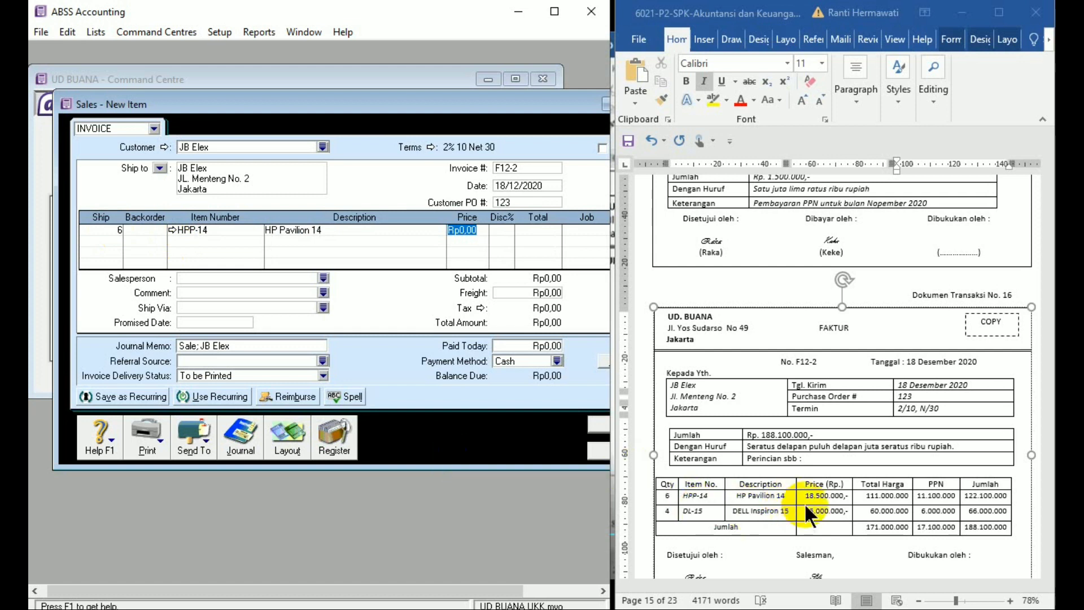
text(18)
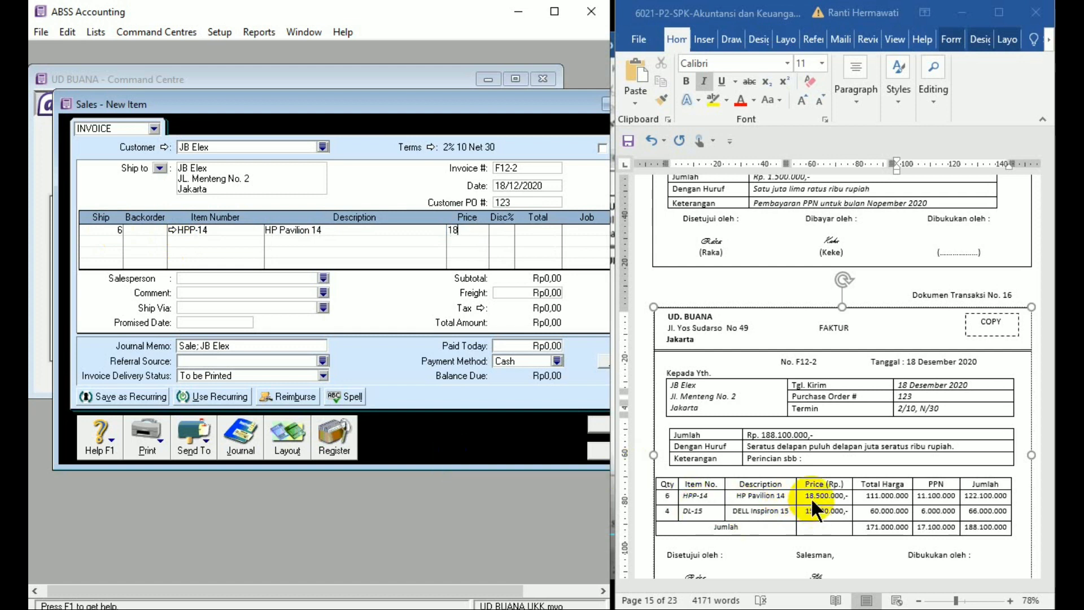
text(500000)
key(Tab)
- Add a second invoice line for 4 units of item D1-15 (DELL Inspiron 15) at a price of 15000000
click(109, 241)
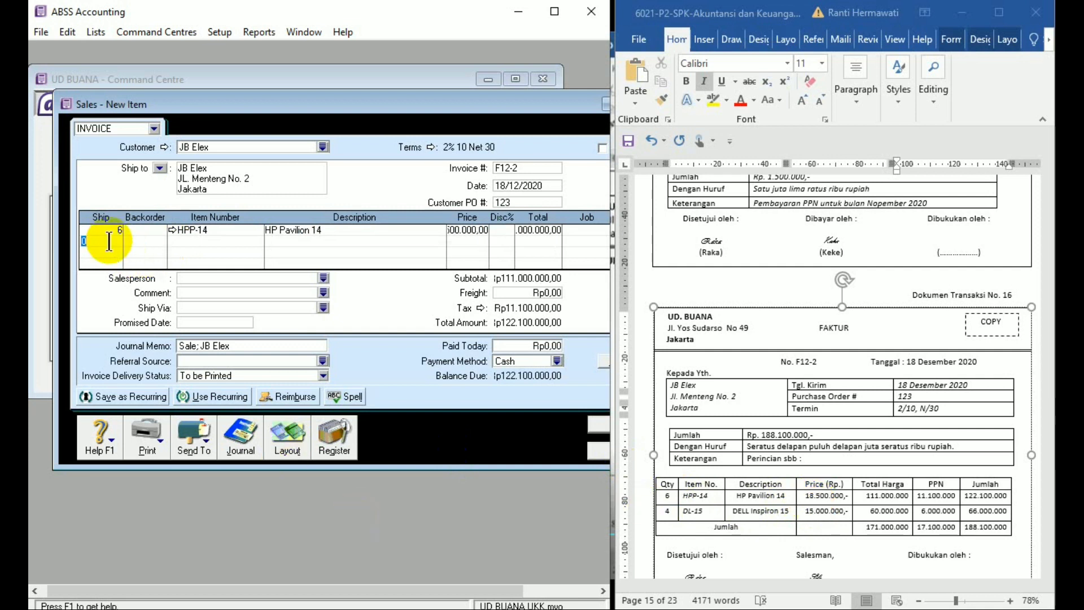
key(Tab)
key(Tab)
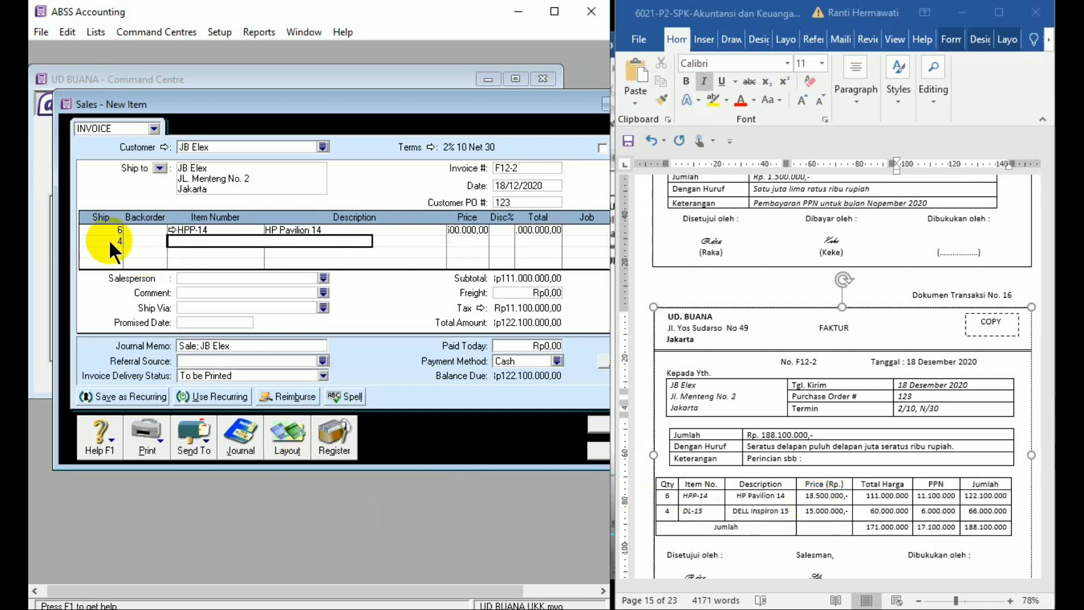
text(D1-15)
key(Tab)
key(Tab)
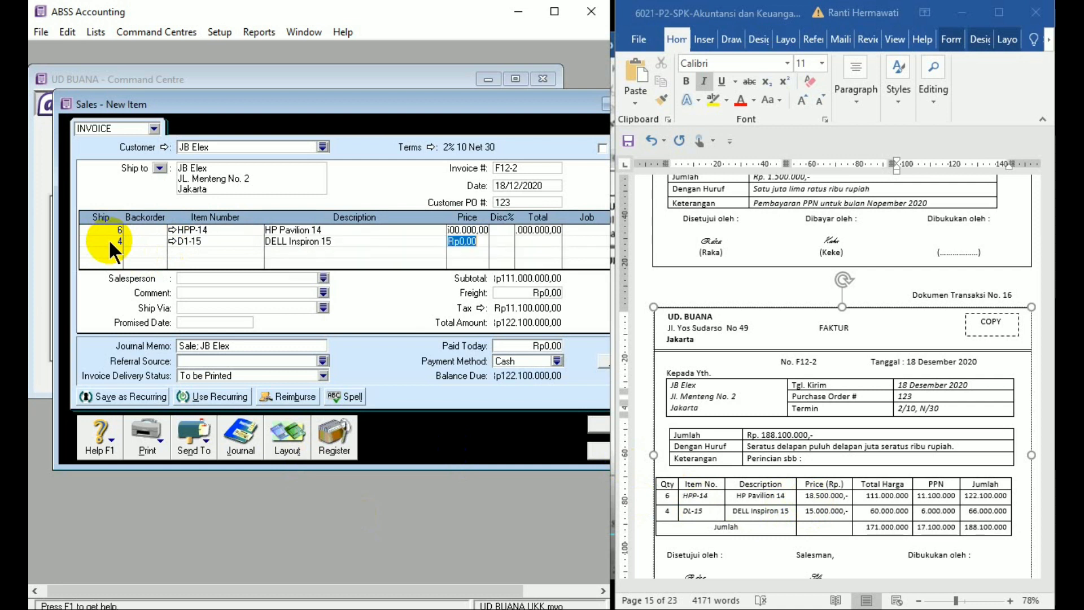
text(15000000)
key(Tab)
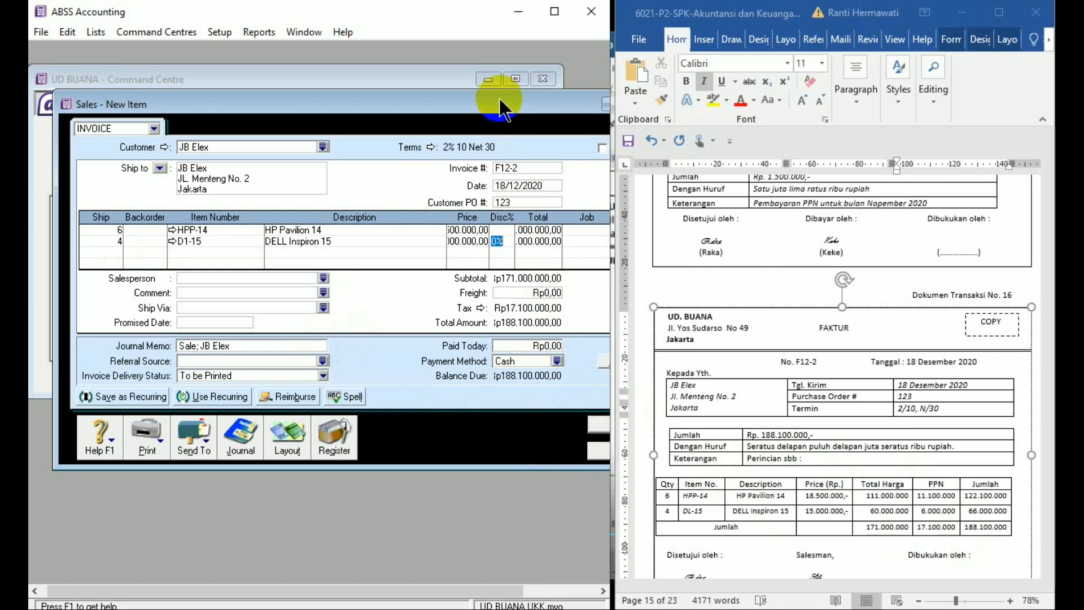
- Record the JB Elex invoice, ignoring all spelling suggestions for "Inspiron", and close the sales entry window
drag(501, 109, 455, 102)
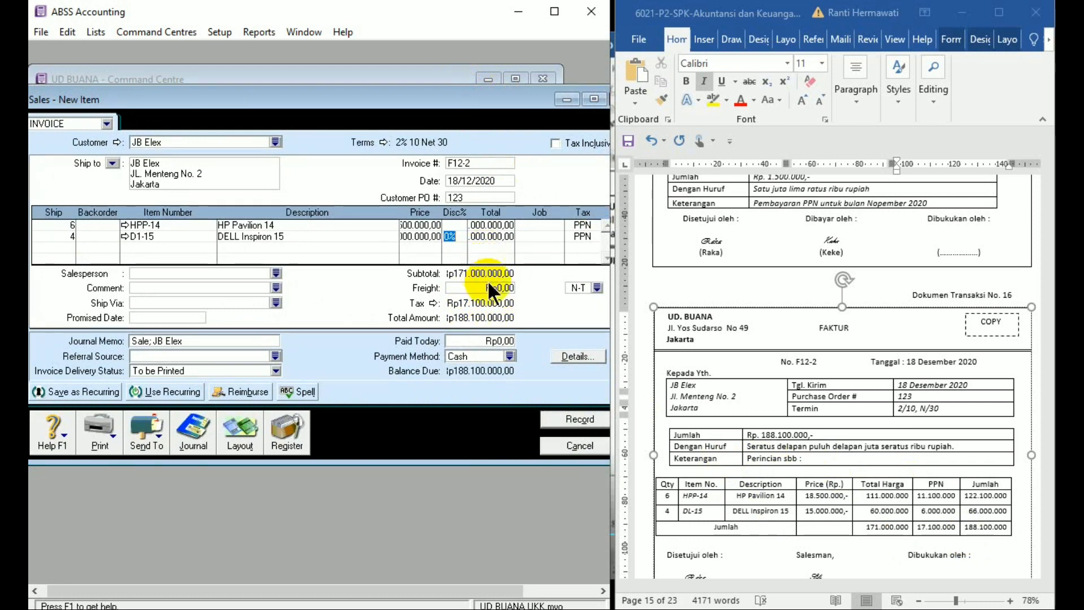
click(556, 427)
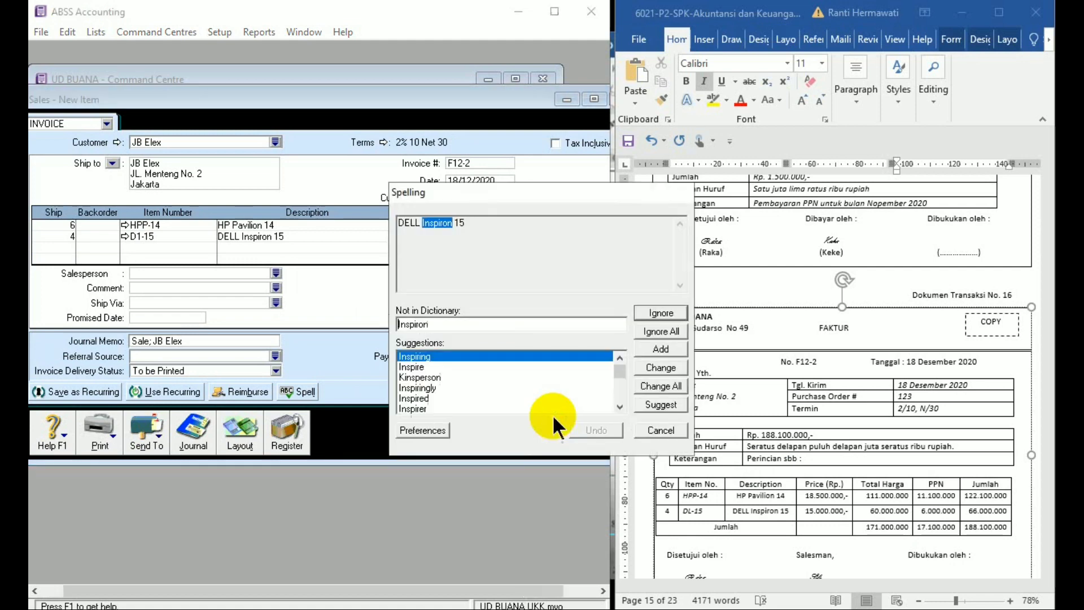
click(648, 333)
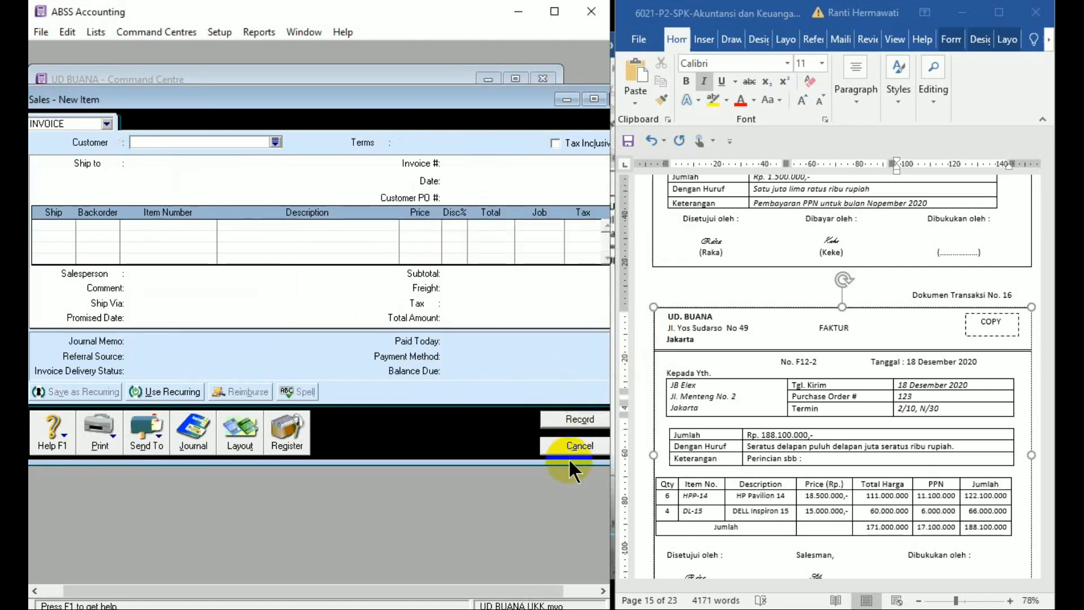
click(568, 453)
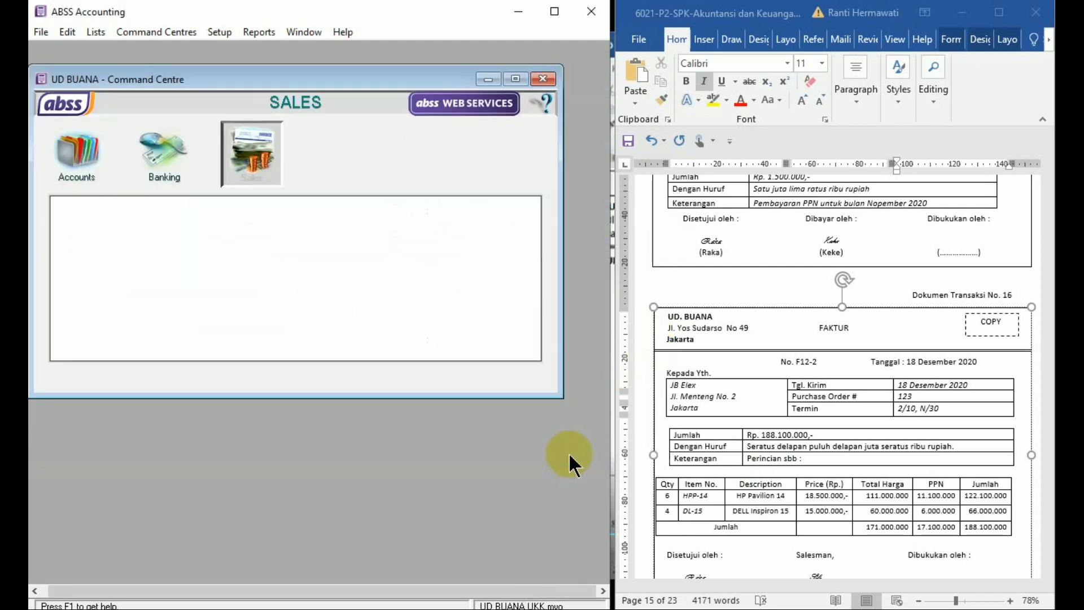
- Switch to the Word document, widen its window and bring transaction document 17 into view
click(645, 531)
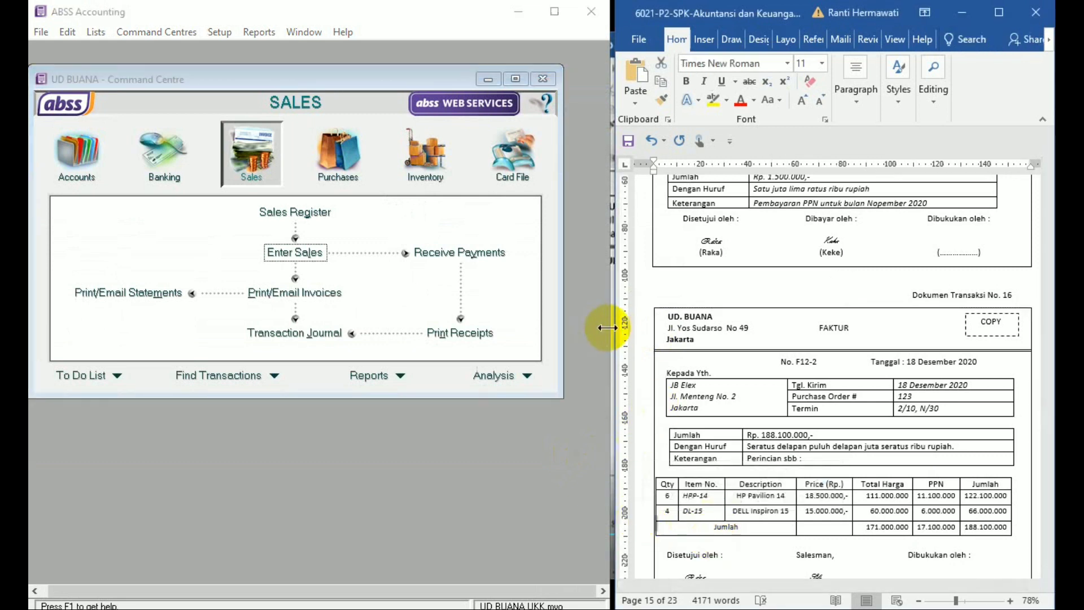
drag(607, 327, 590, 326)
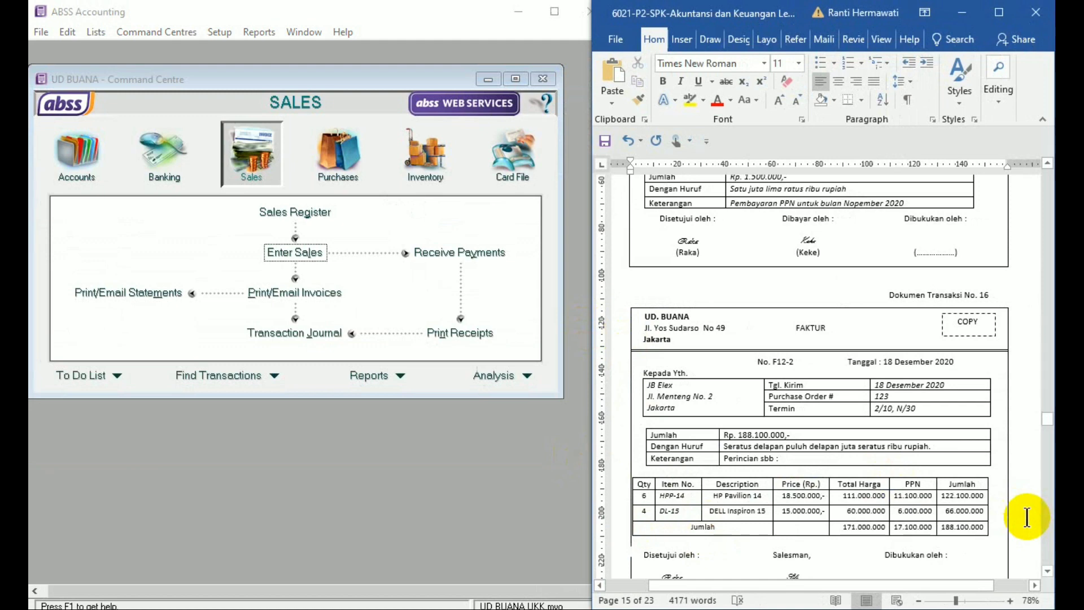
scroll(1027, 518, down, 6)
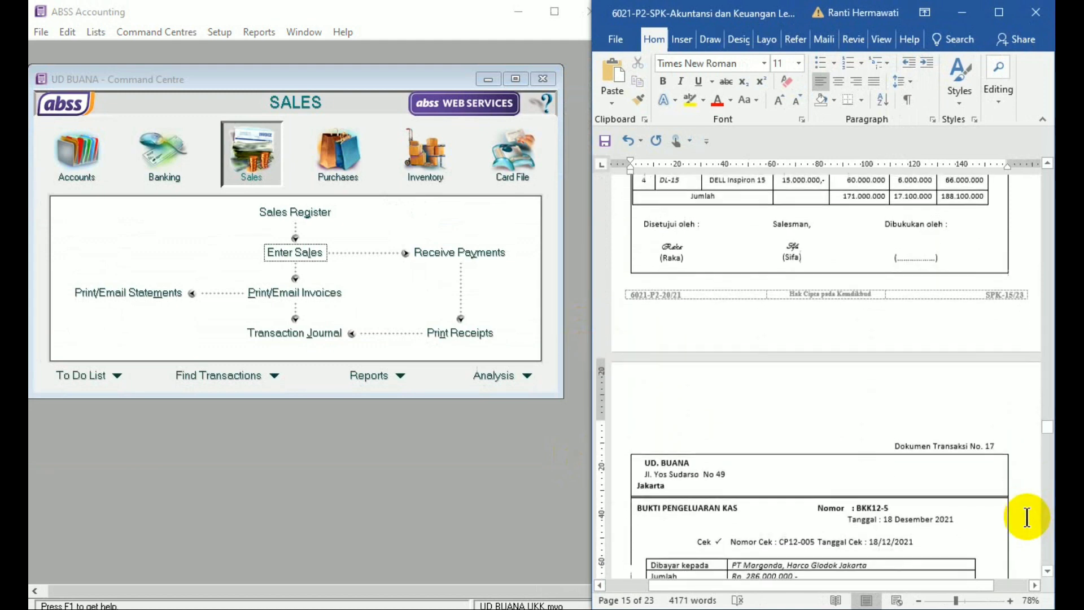
scroll(1027, 517, down, 4)
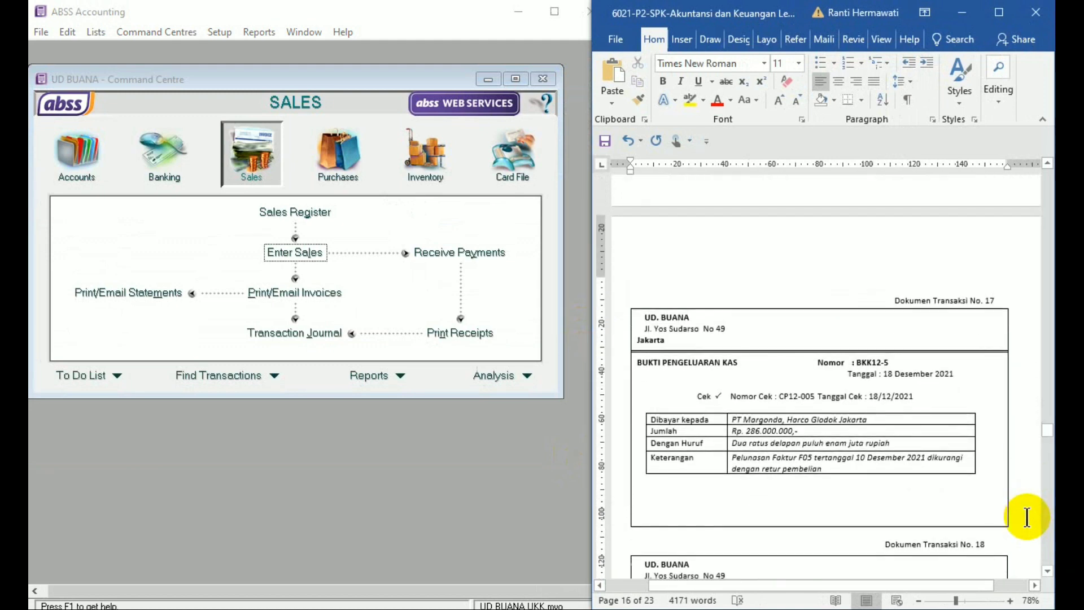
scroll(1027, 518, down, 1)
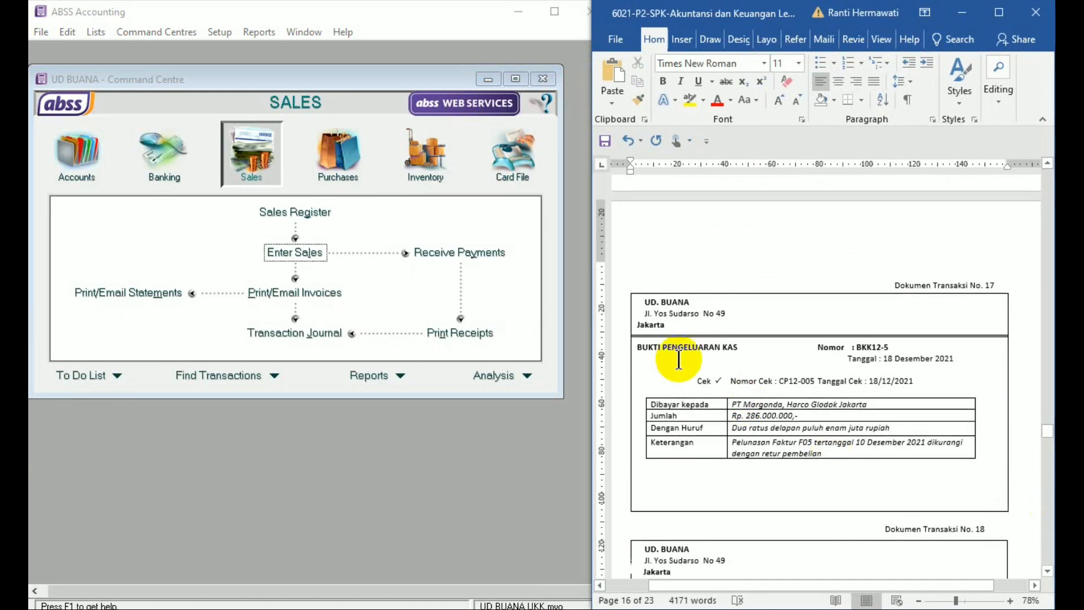
- Back in ABSS Accounting, start a bill payment under Purchases for the supplier PT Margonda
click(343, 155)
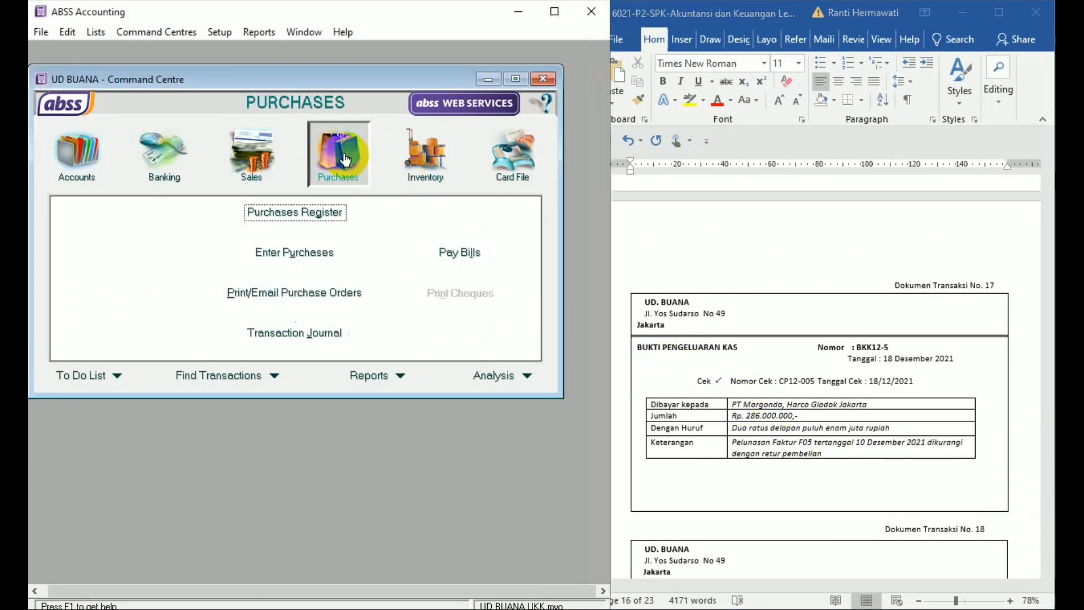
click(466, 261)
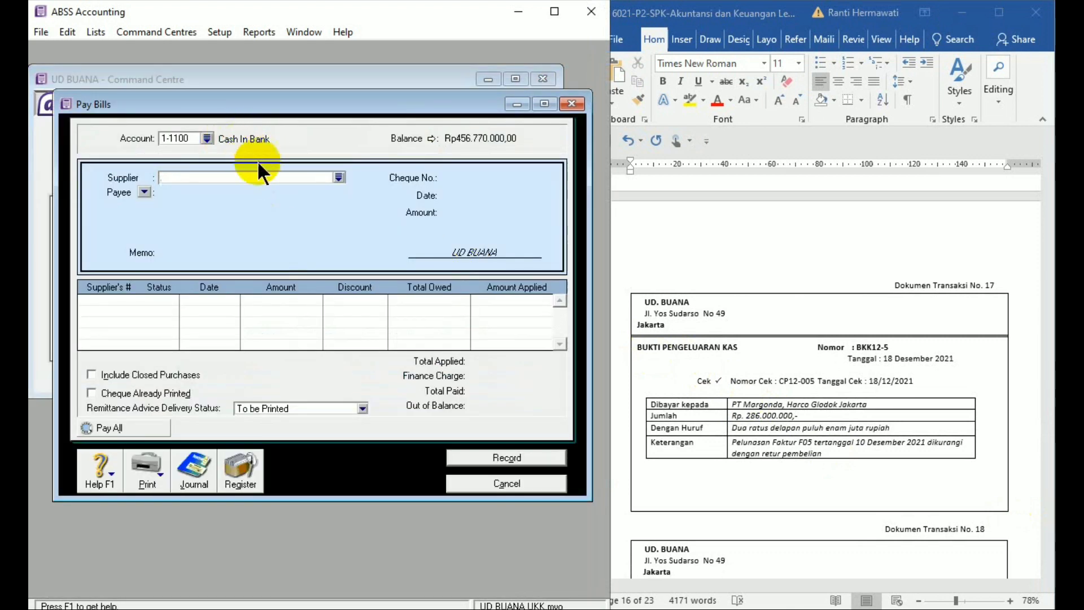
text(PT Margonda)
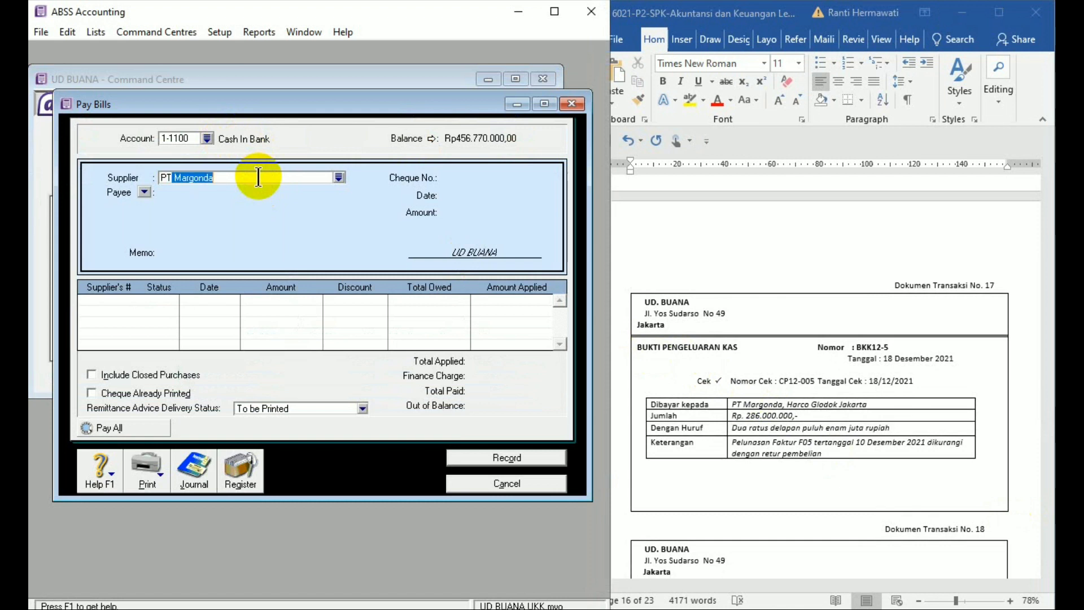
key(Return)
- Set the payment's cheque number to CP12-005 and its date to 18/12/2020
click(453, 177)
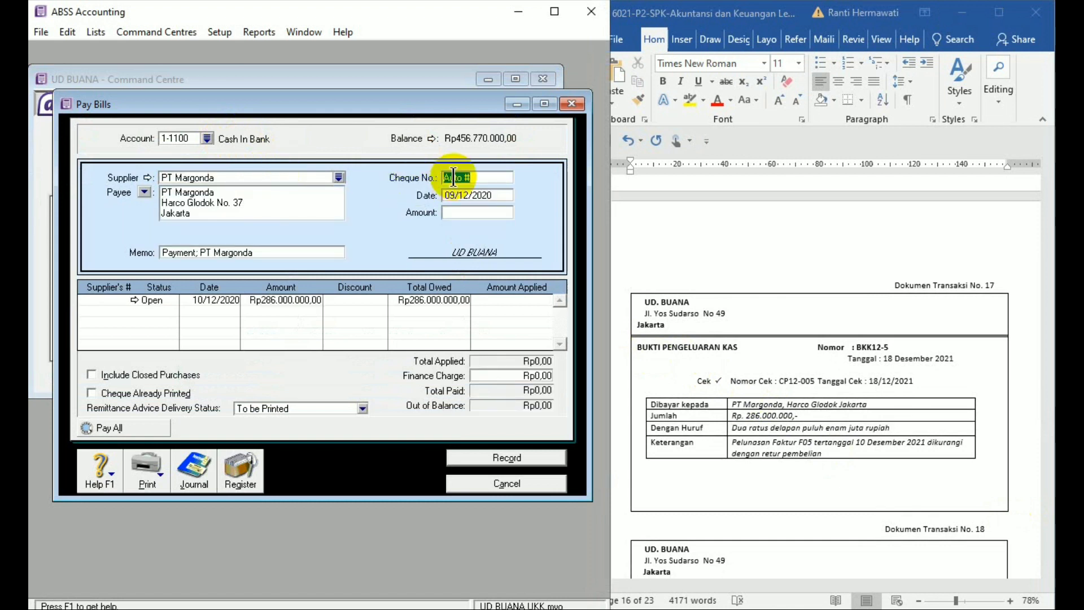
text(CP12-005)
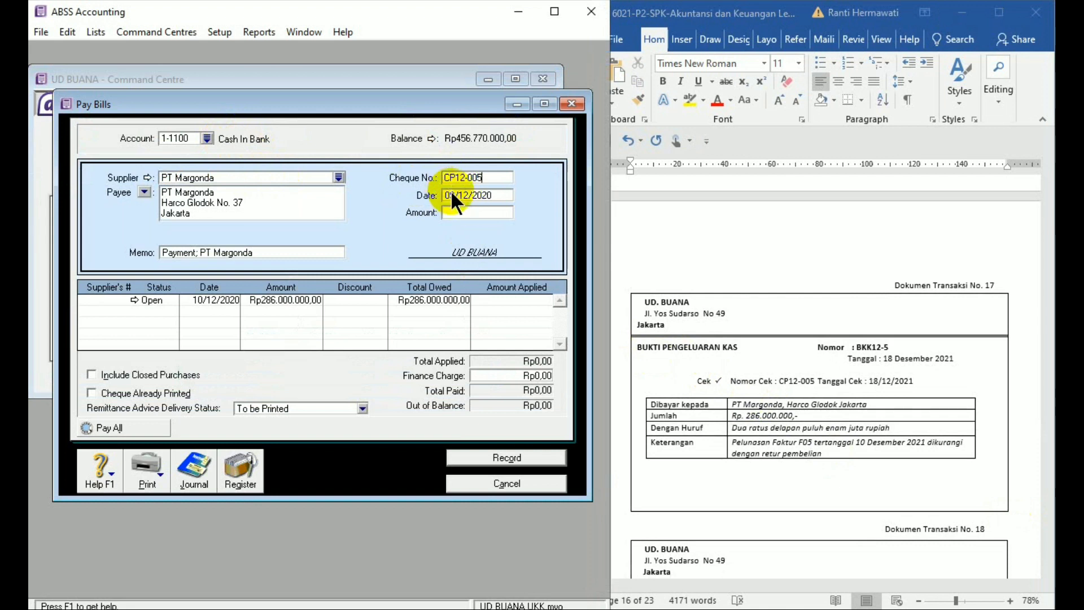
click(452, 194)
click(454, 194)
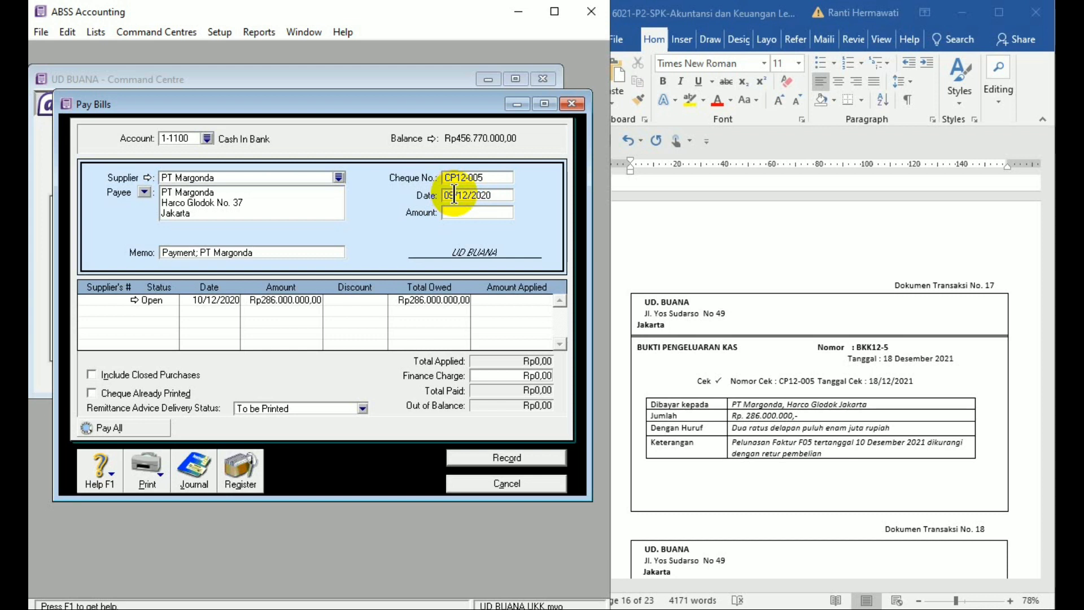
key(BackSpace)
key(BackSpace)
text(18)
key(Tab)
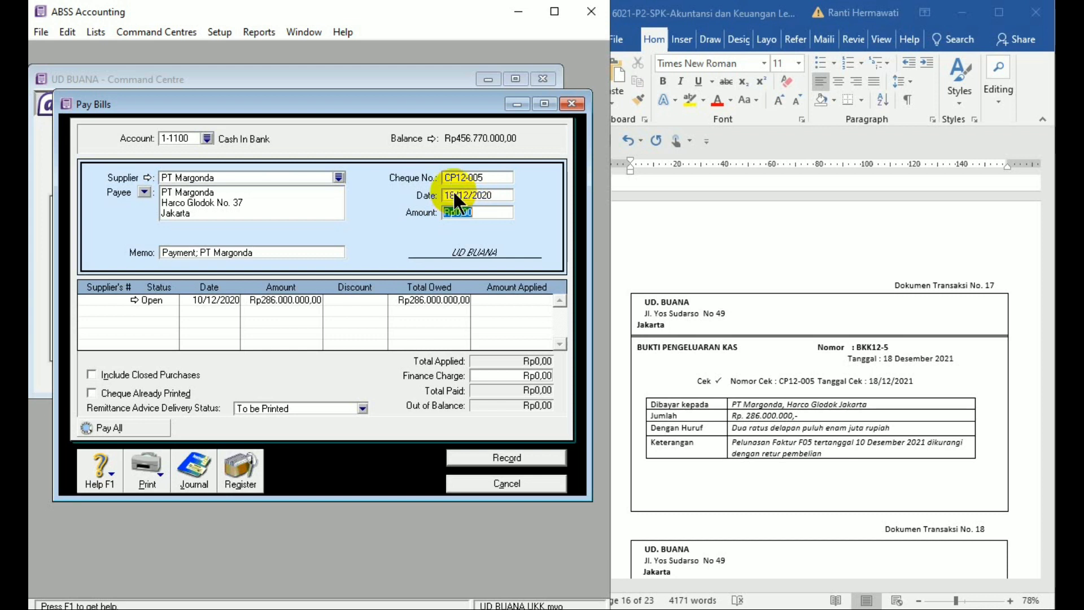
- In the Word document, correct the year to 2020 in document 17's voucher date, cheque date and invoice date in the description
click(953, 357)
key(BackSpace)
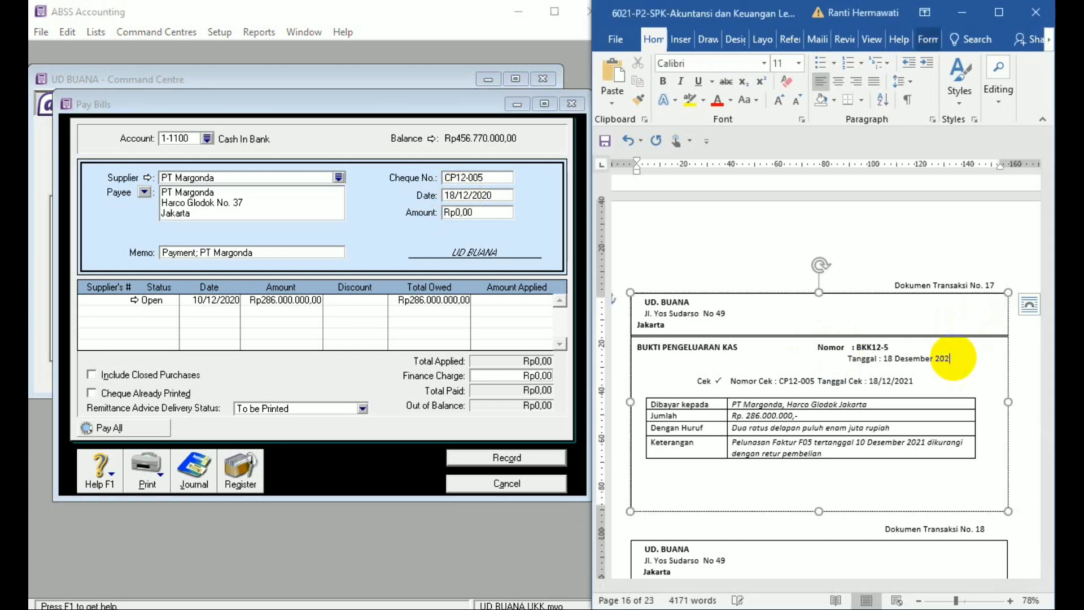
text(0)
click(921, 382)
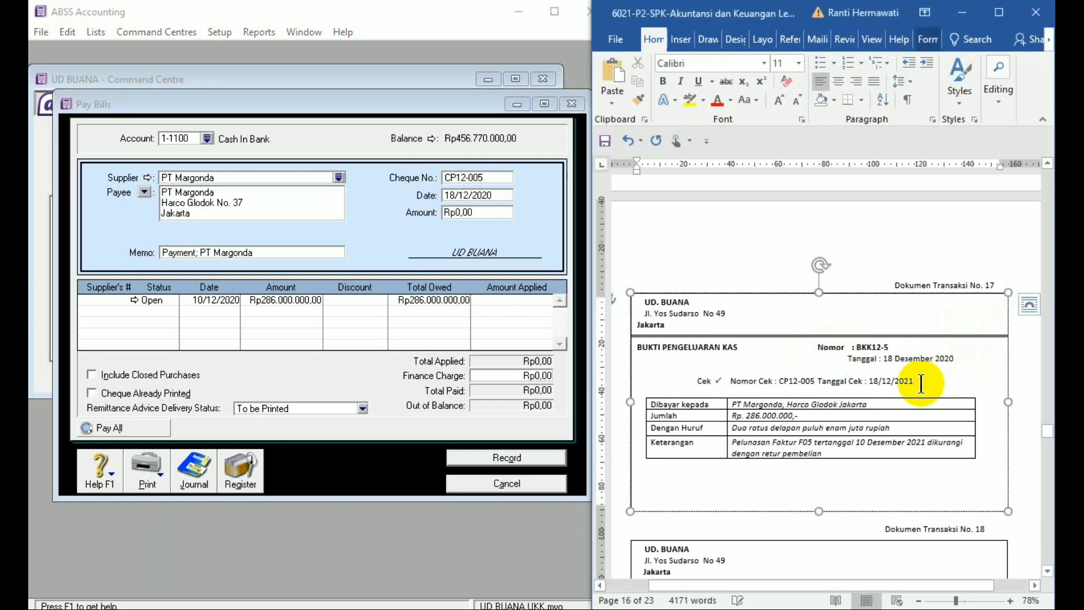
key(BackSpace)
text(0)
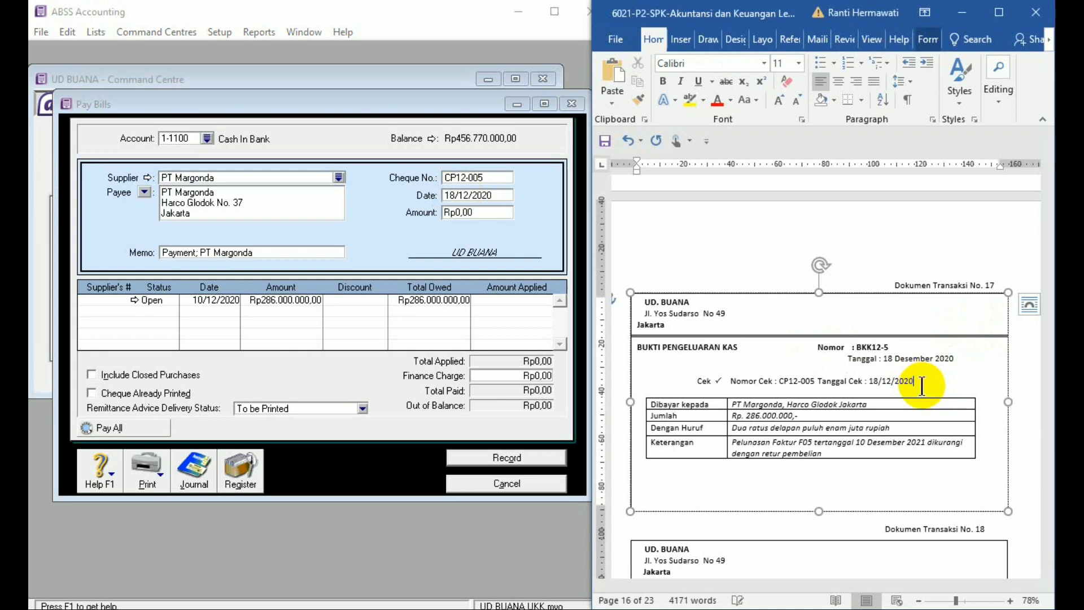
click(925, 444)
key(BackSpace)
text(0)
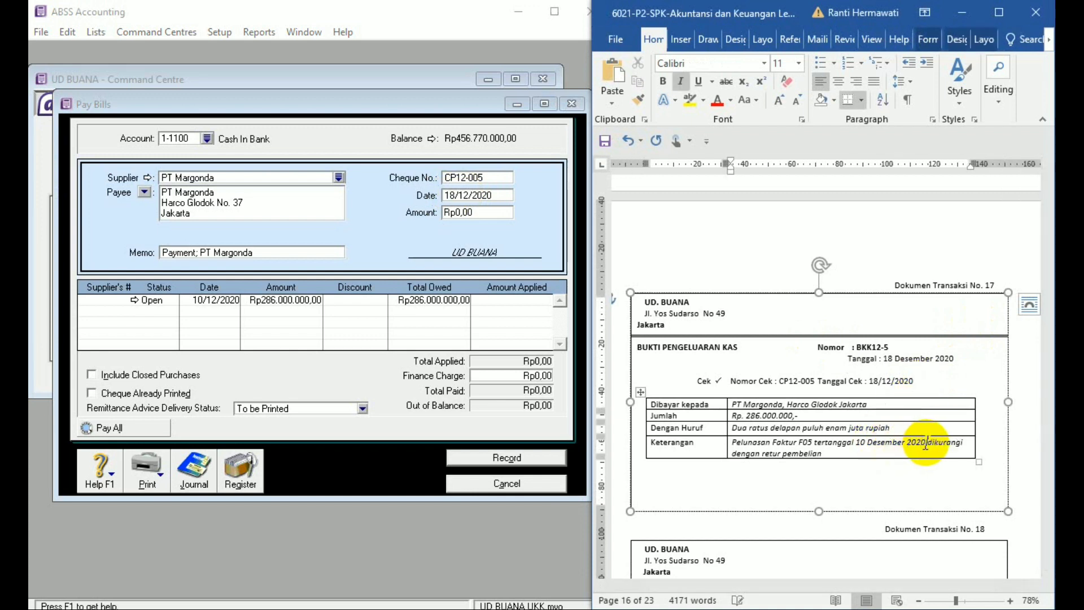
- Back in ABSS Accounting, pay 286000000 against PT Margonda's open purchase, record the payment and close the bill payment window
click(464, 213)
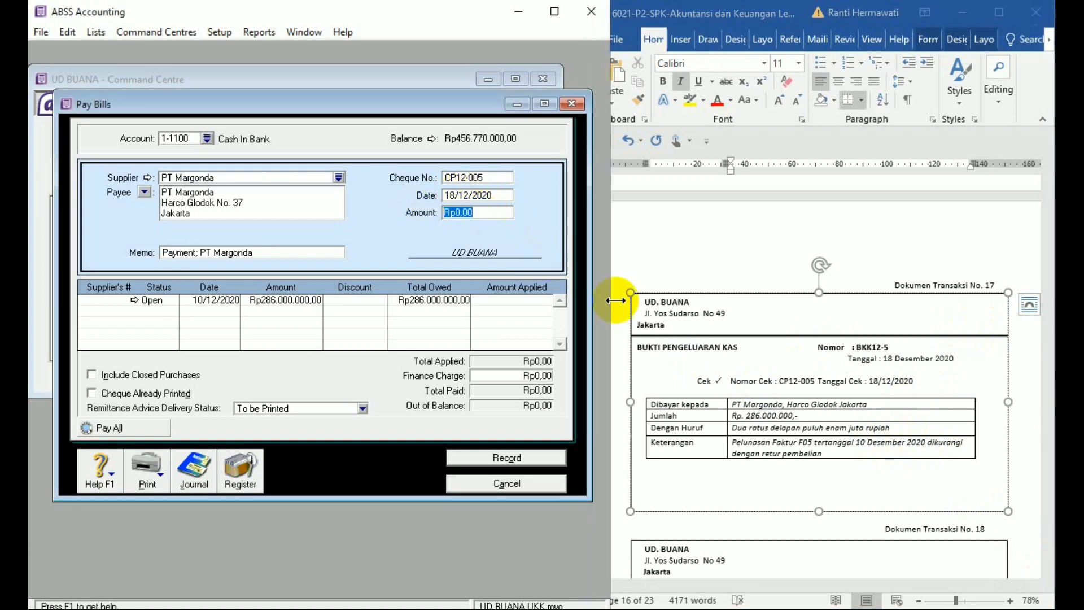
text(286)
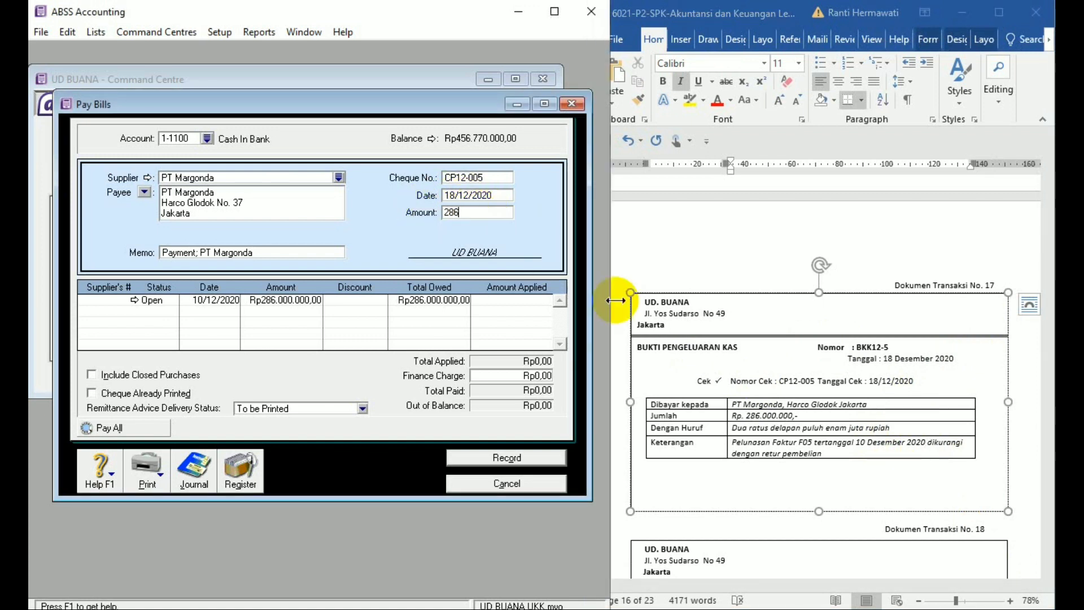
text(000000)
key(Tab)
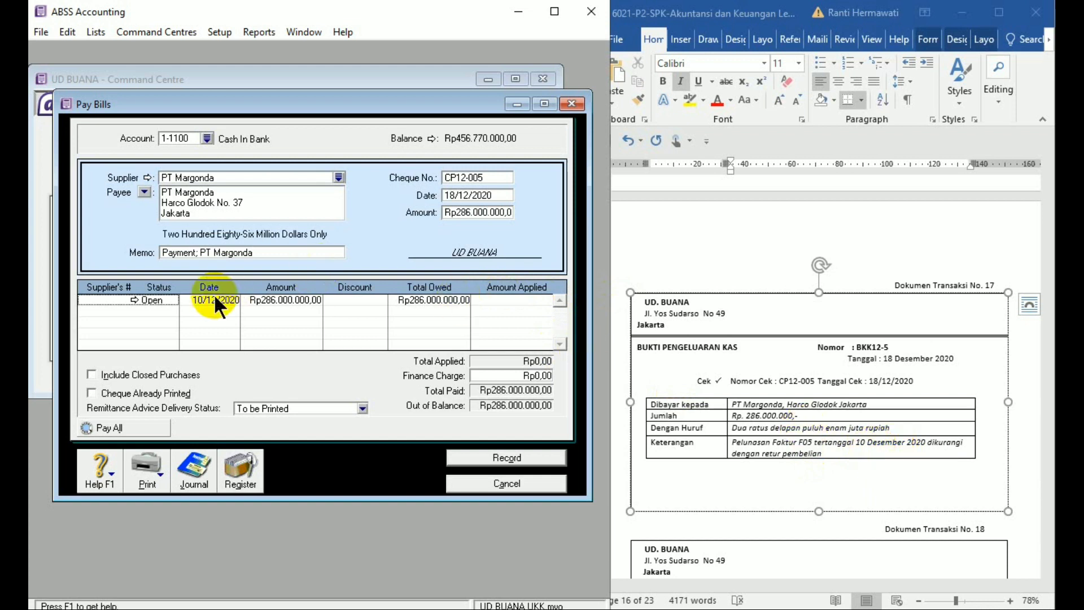
click(485, 296)
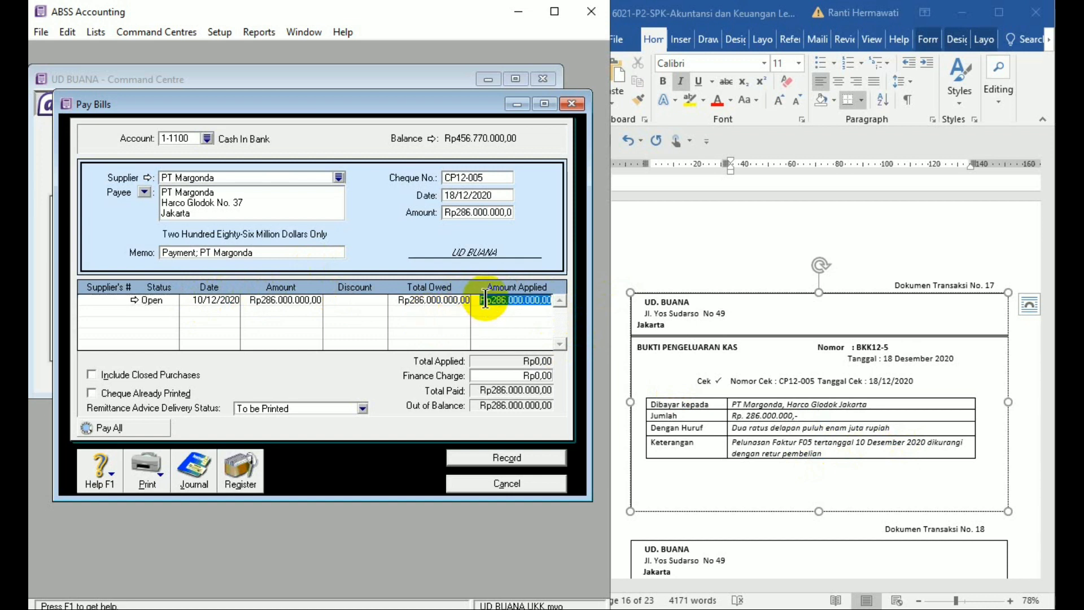
click(521, 454)
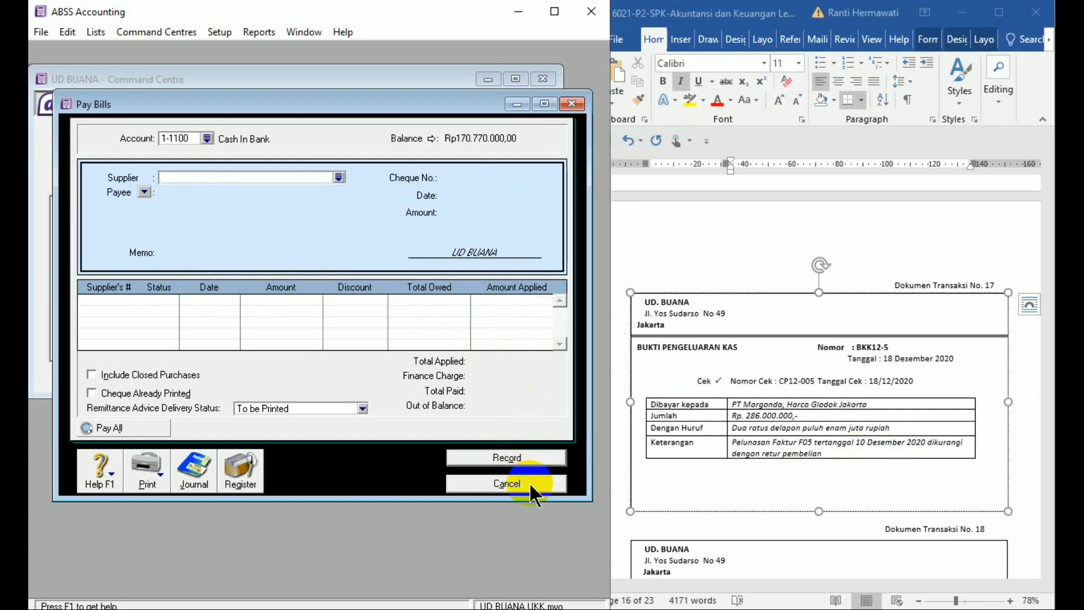
click(530, 484)
- Switch to the Word document and bring transaction document 18, the cash receipt from Panen Elex, into view
click(726, 517)
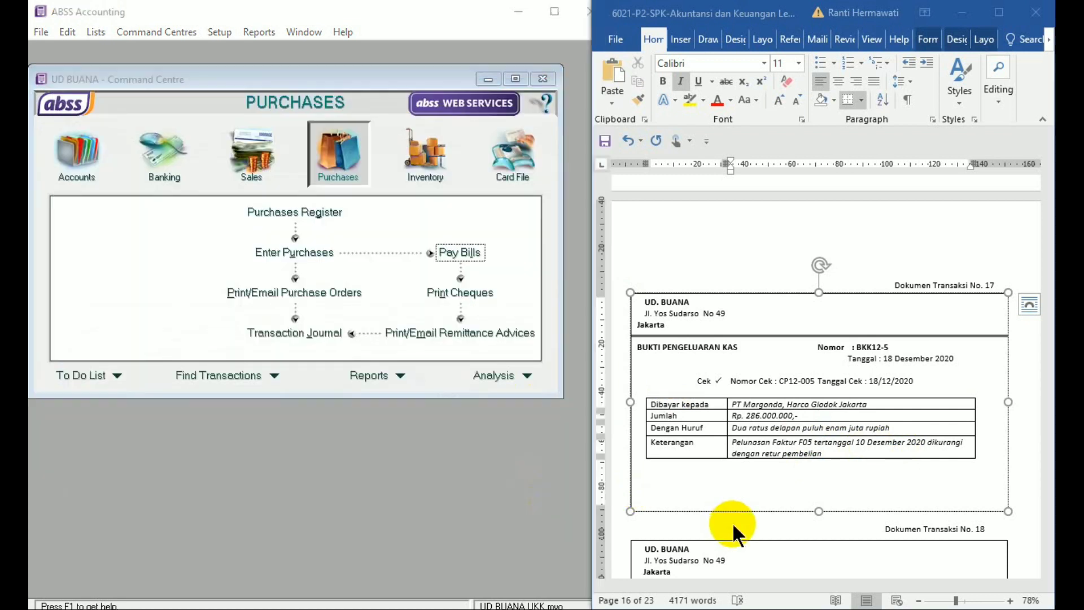
scroll(732, 524, down, 10)
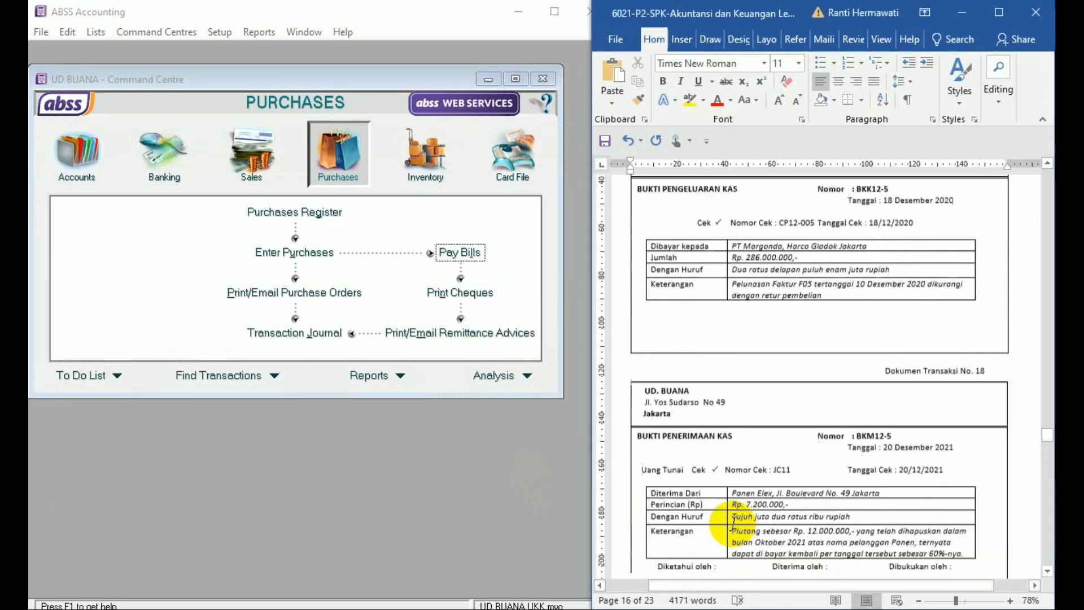
scroll(733, 525, down, 3)
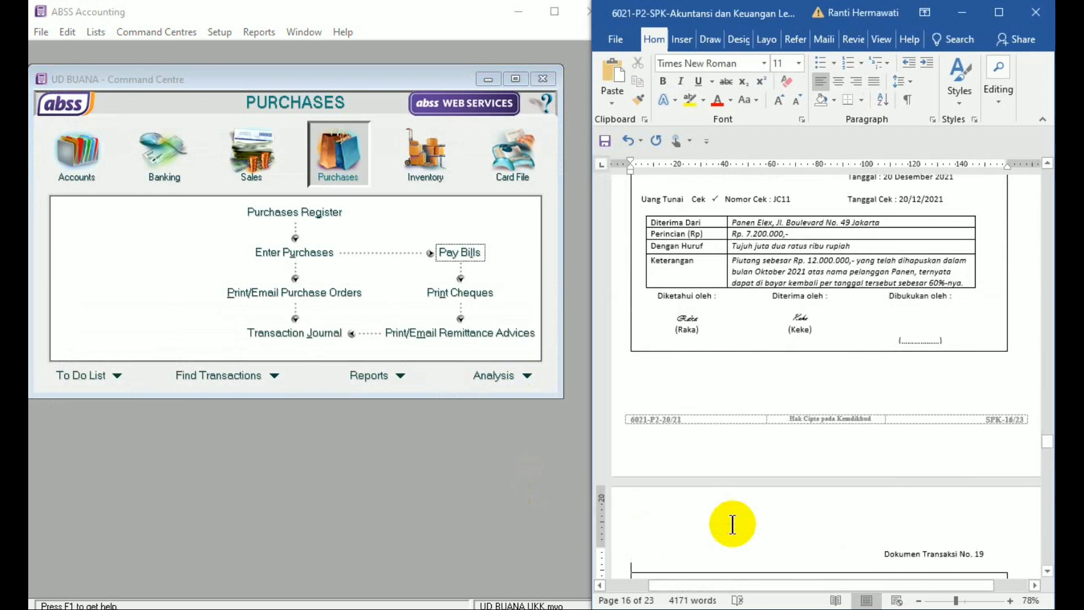
scroll(731, 522, up, 3)
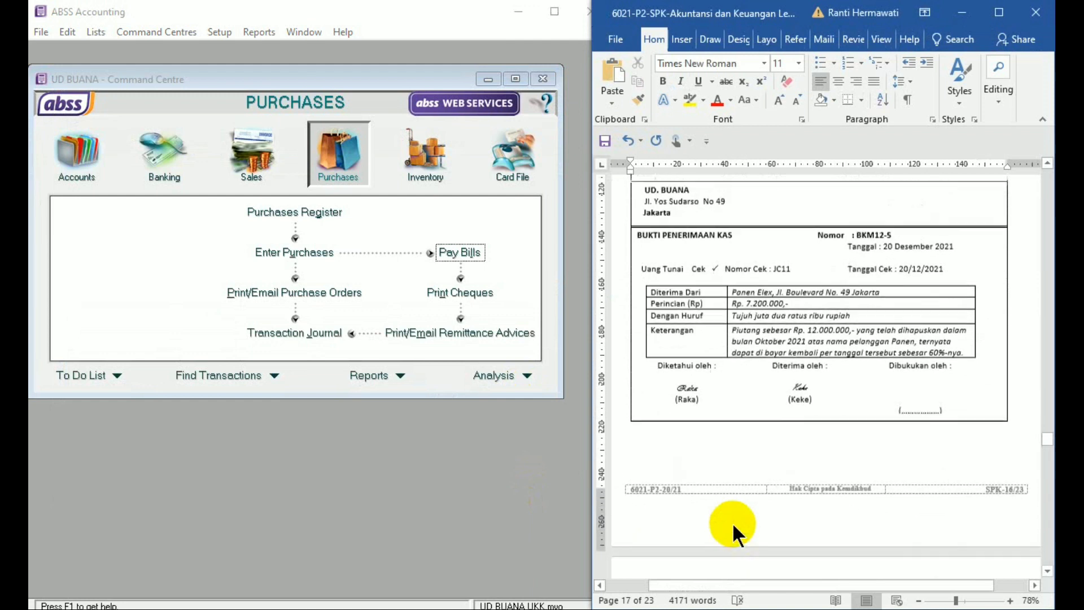
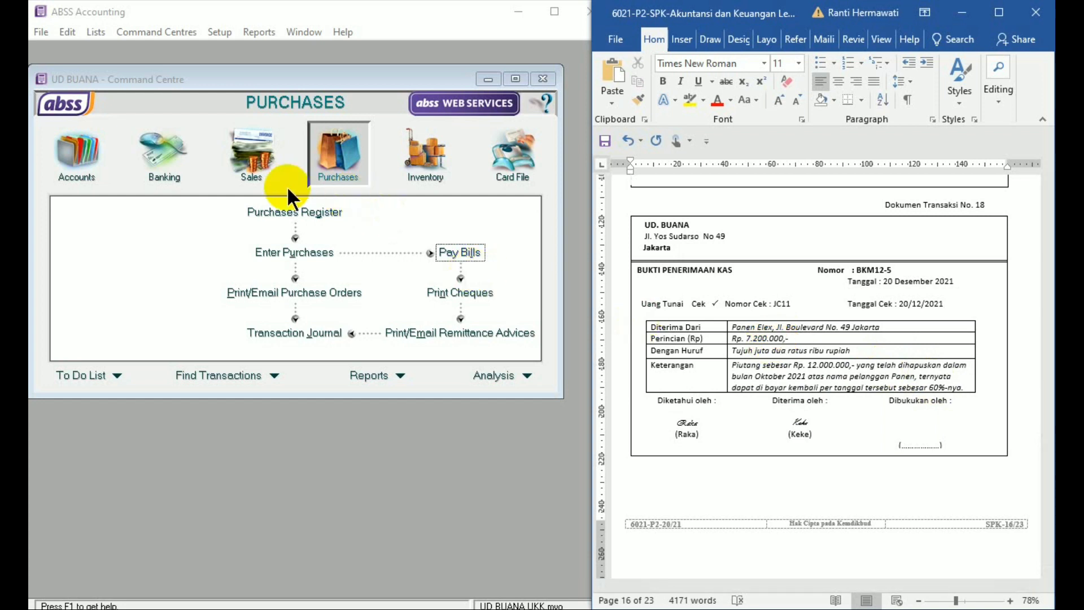
- Back in ABSS Accounting, start a Receive Money entry with Panen Elex as payor, dismissing the Receive Payments notice
click(161, 162)
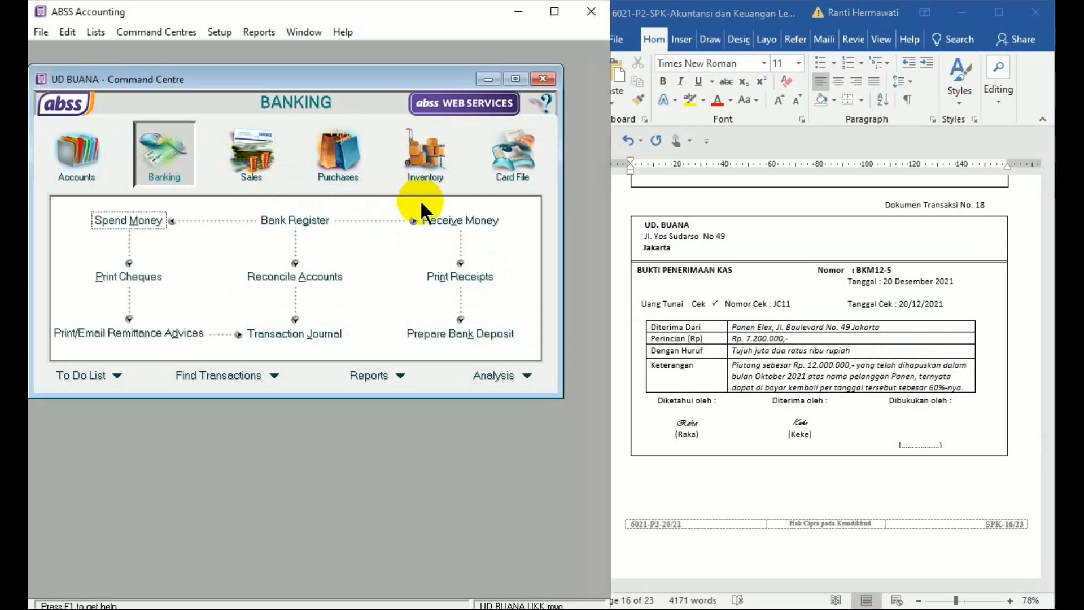
click(444, 223)
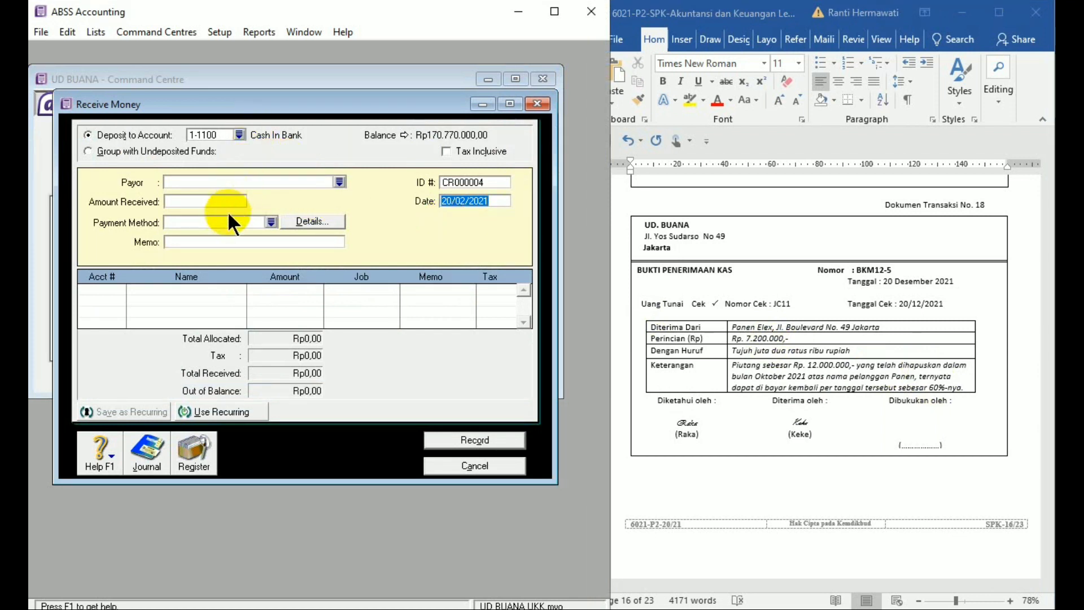
click(221, 182)
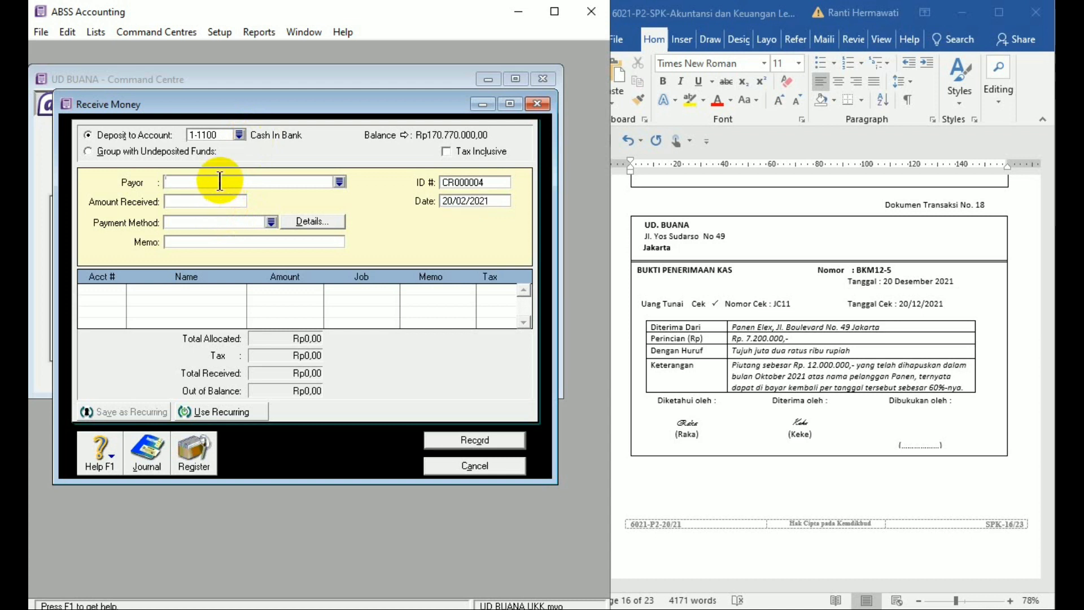
text(Panen Elex)
key(Tab)
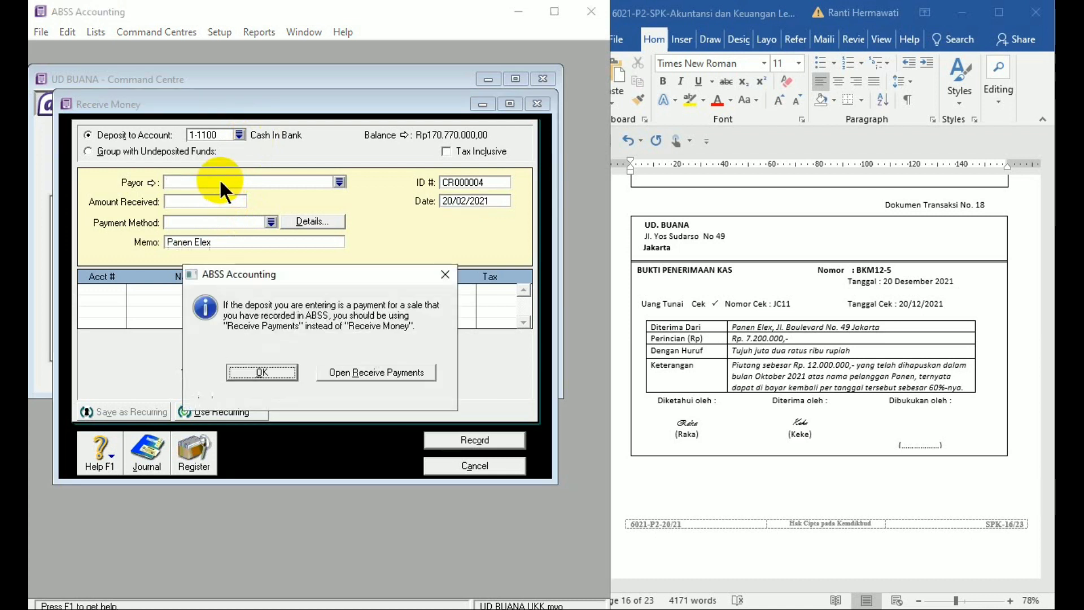
click(445, 274)
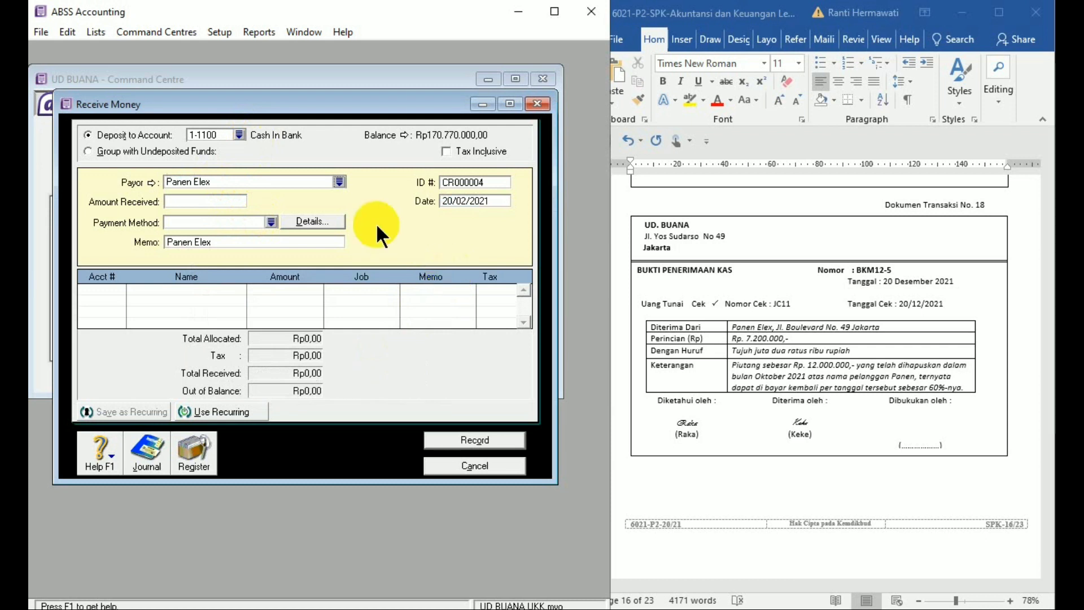
- Set the receipt's amount received to 7200000 and its date to 20/12/2020
click(199, 200)
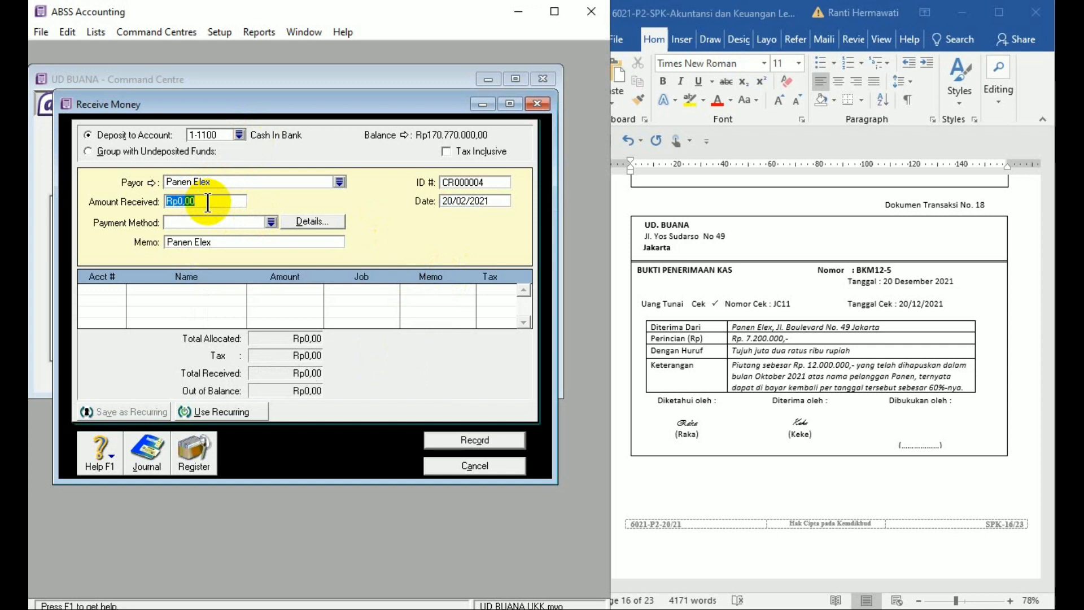
text(7200000)
key(Tab)
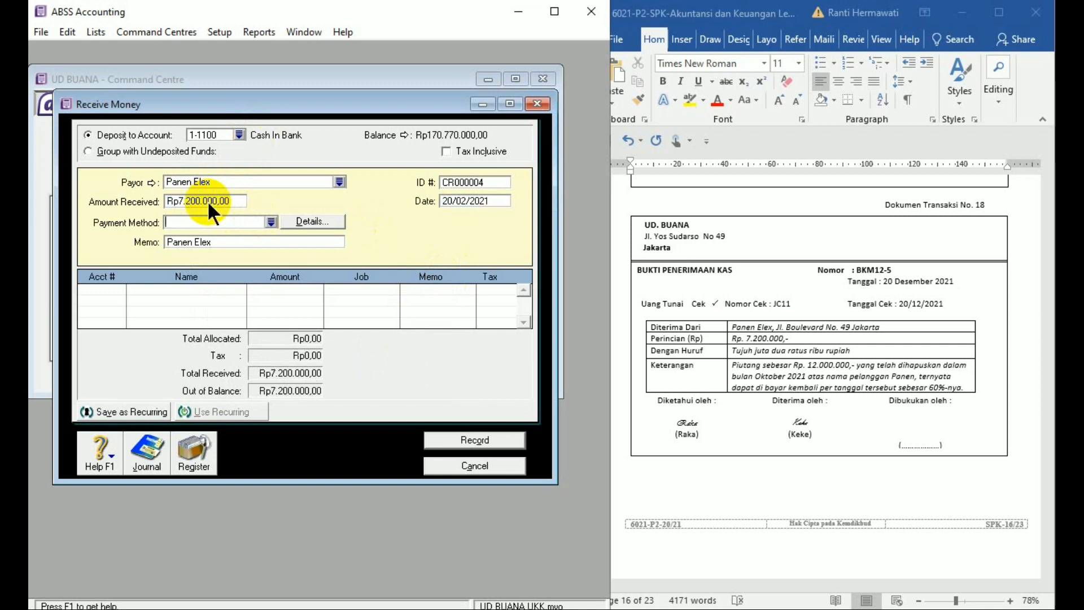
click(450, 199)
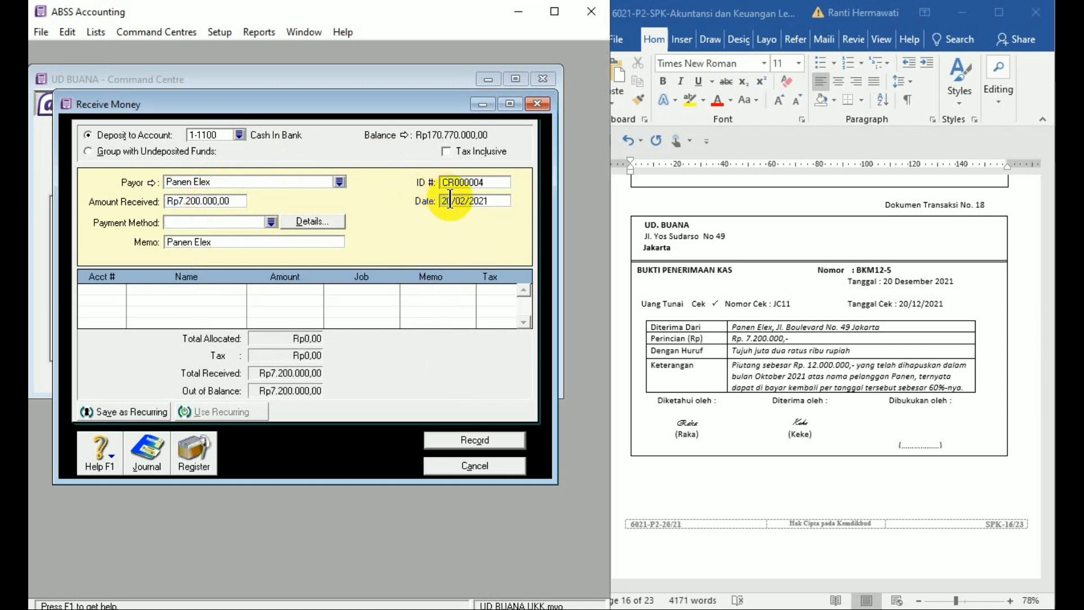
drag(486, 202, 367, 193)
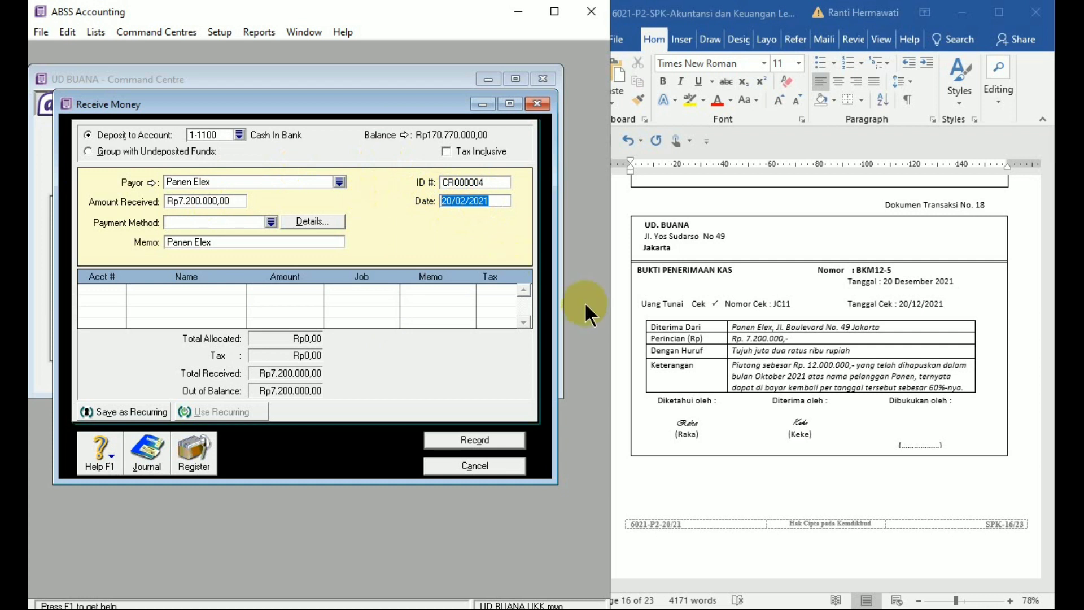
text(20/12/20)
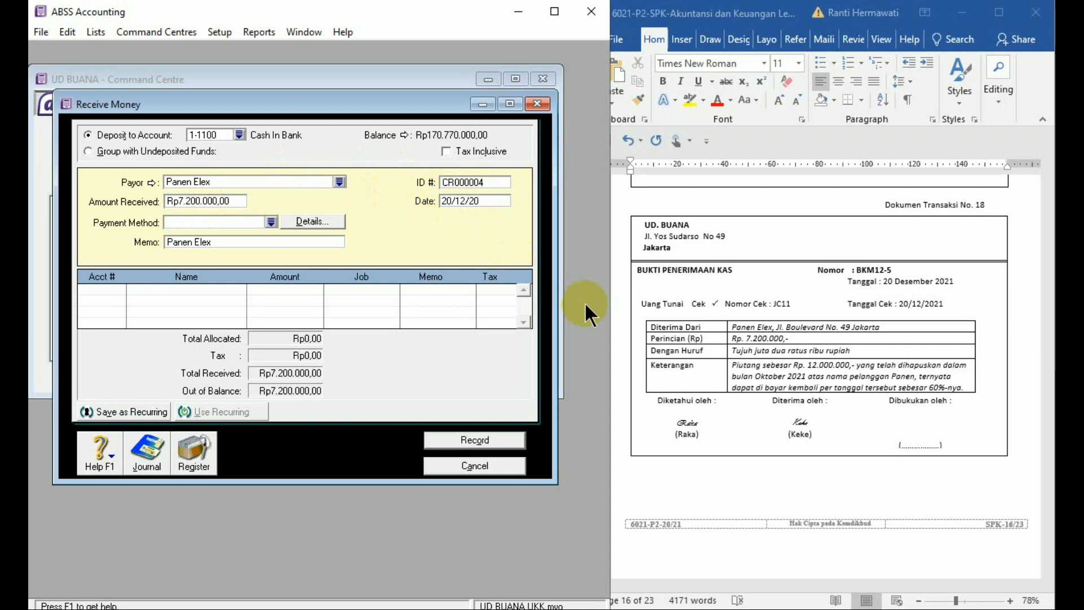
key(Tab)
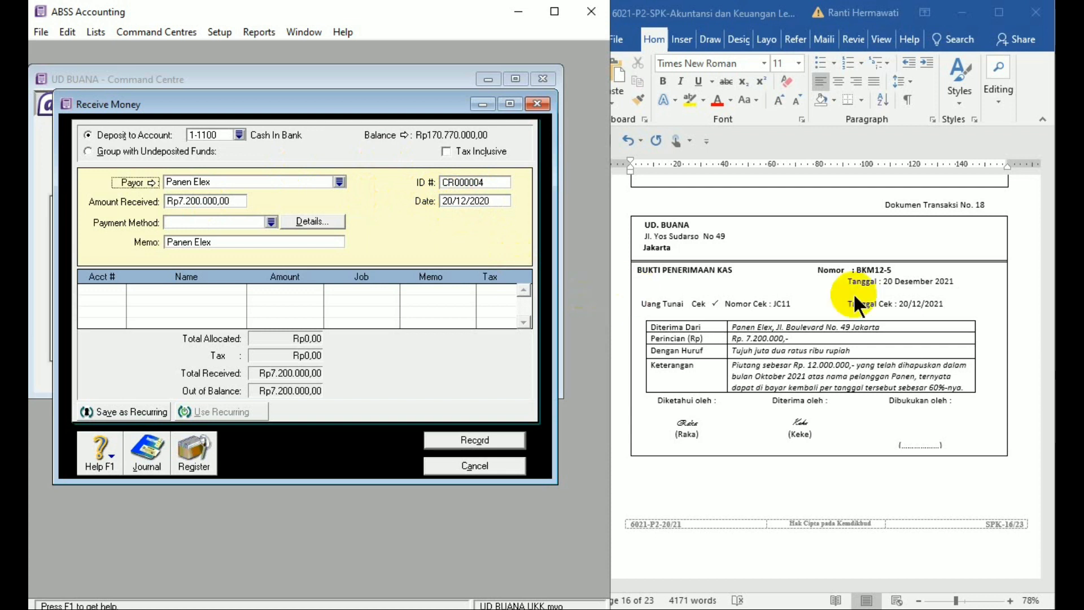
- In the Word document, correct the year to 2020 in document 18's receipt date, cheque date and the October date in the description
click(956, 279)
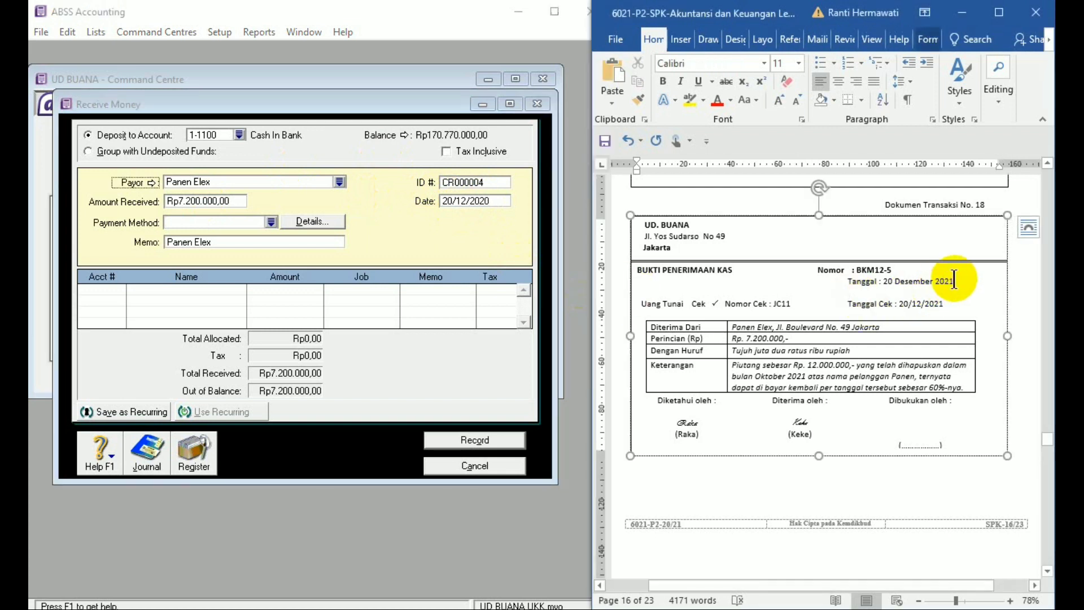
text(0)
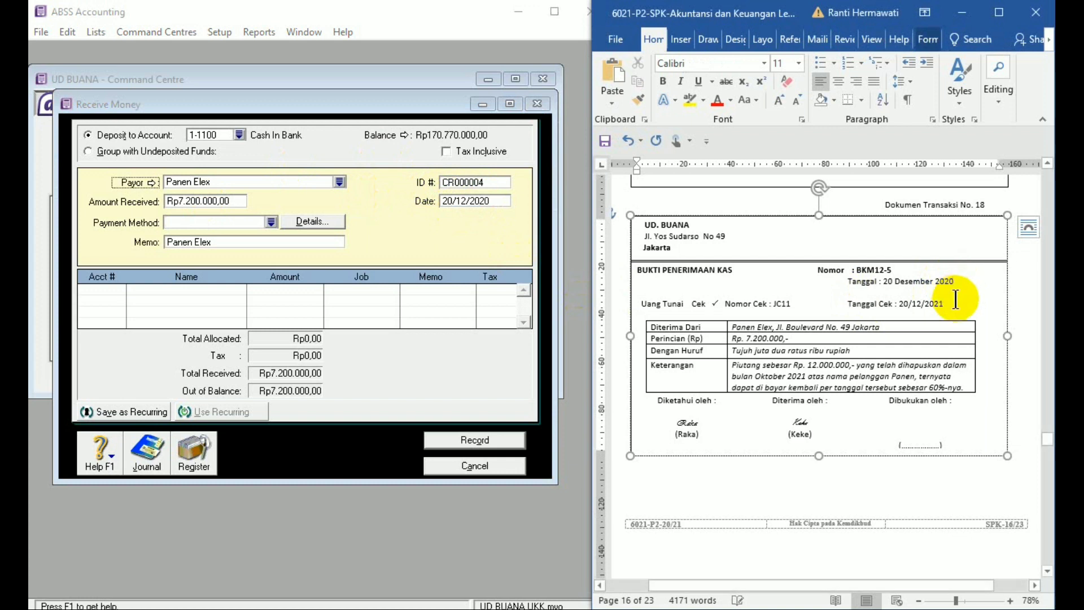
key(BackSpace)
text(0)
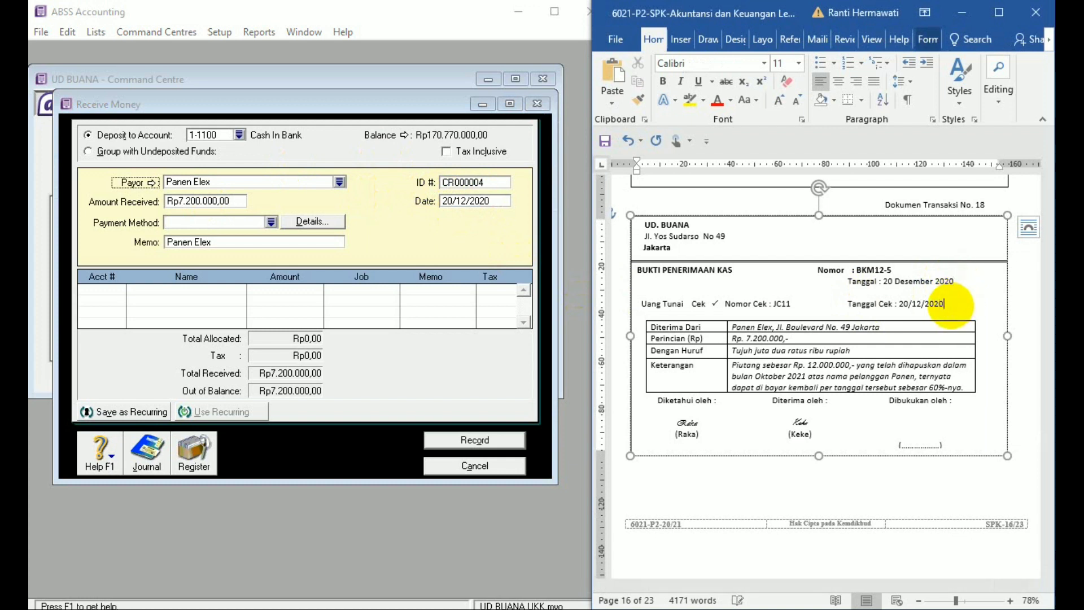
click(806, 377)
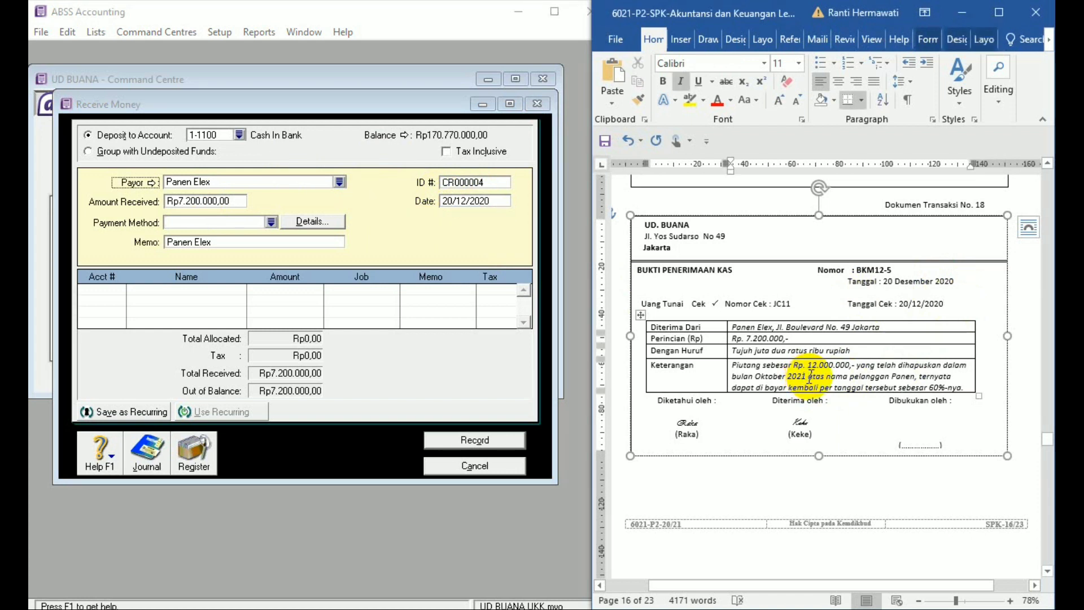
key(BackSpace)
text(0)
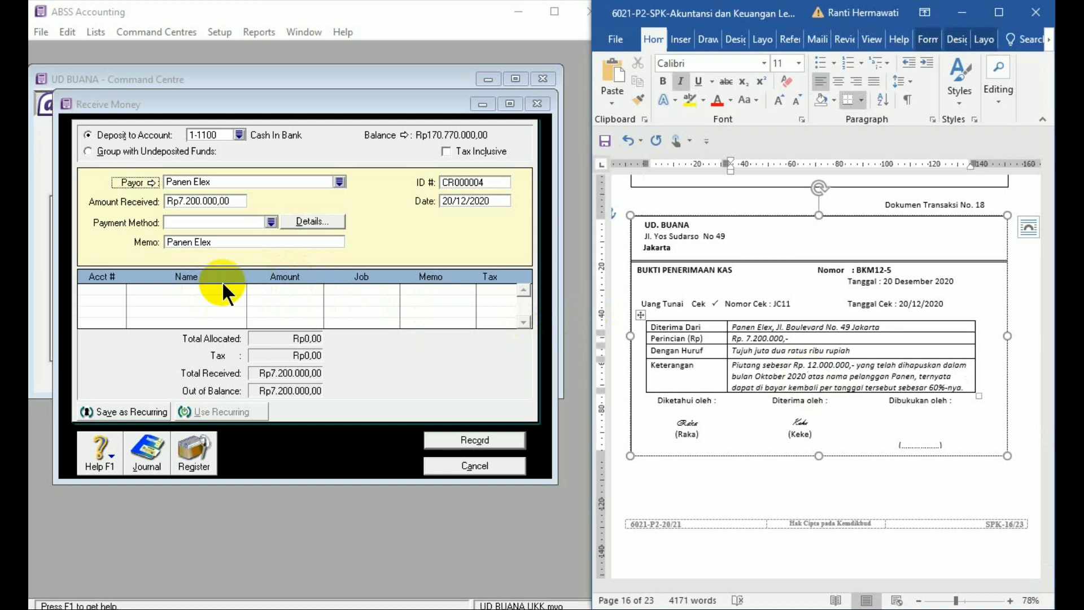
- Back in ABSS Accounting, allocate the receipt to account 1-1400 Allowance For Doubtful Debt
click(122, 291)
key(Return)
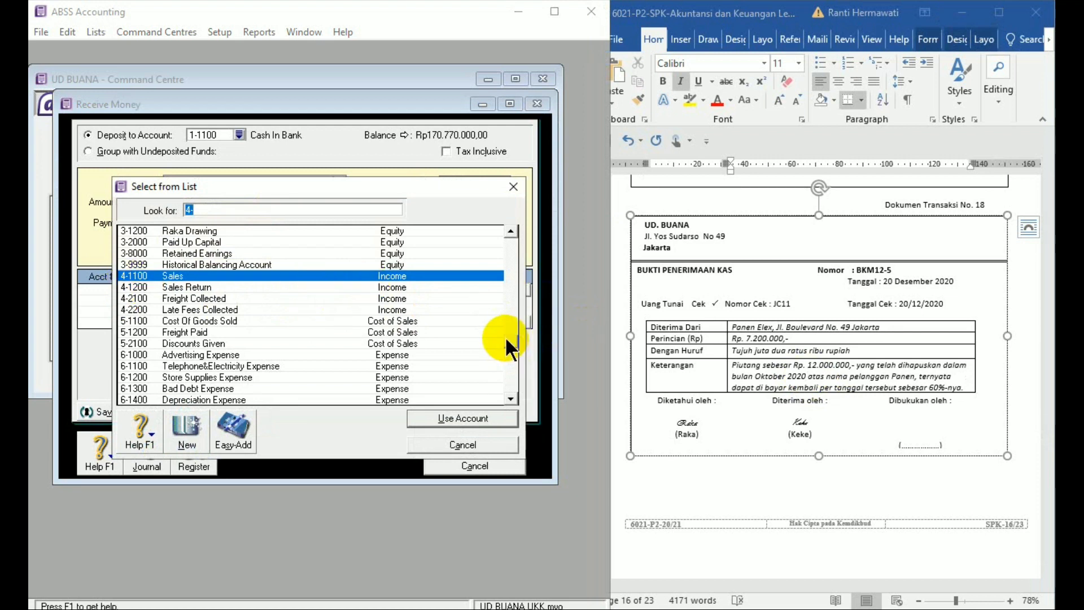
drag(506, 338, 510, 246)
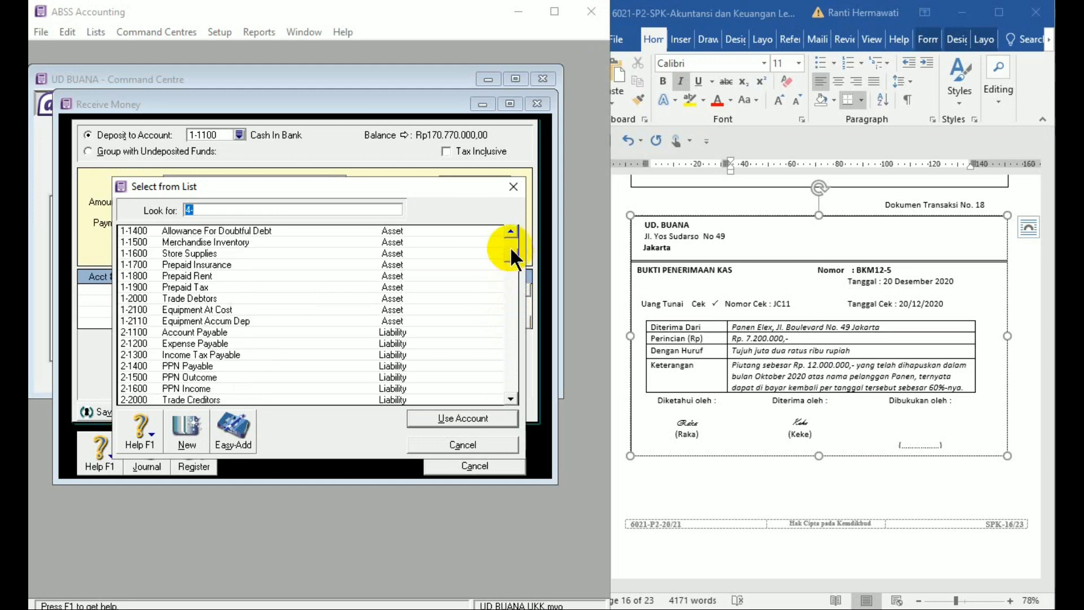
double_click(299, 227)
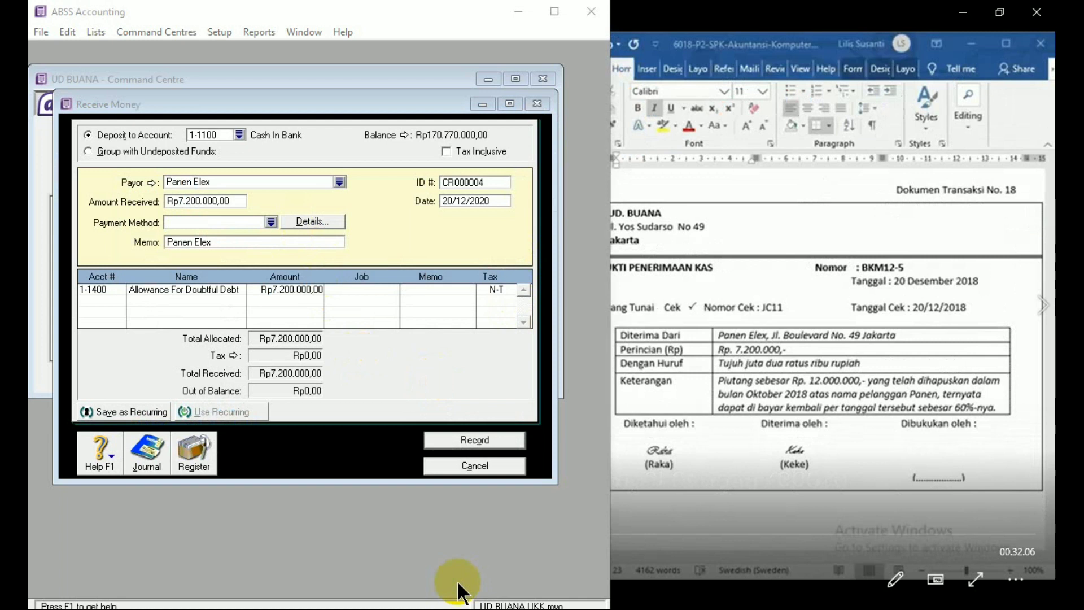
- Clear the Panen Elex payor from the receipt
click(216, 242)
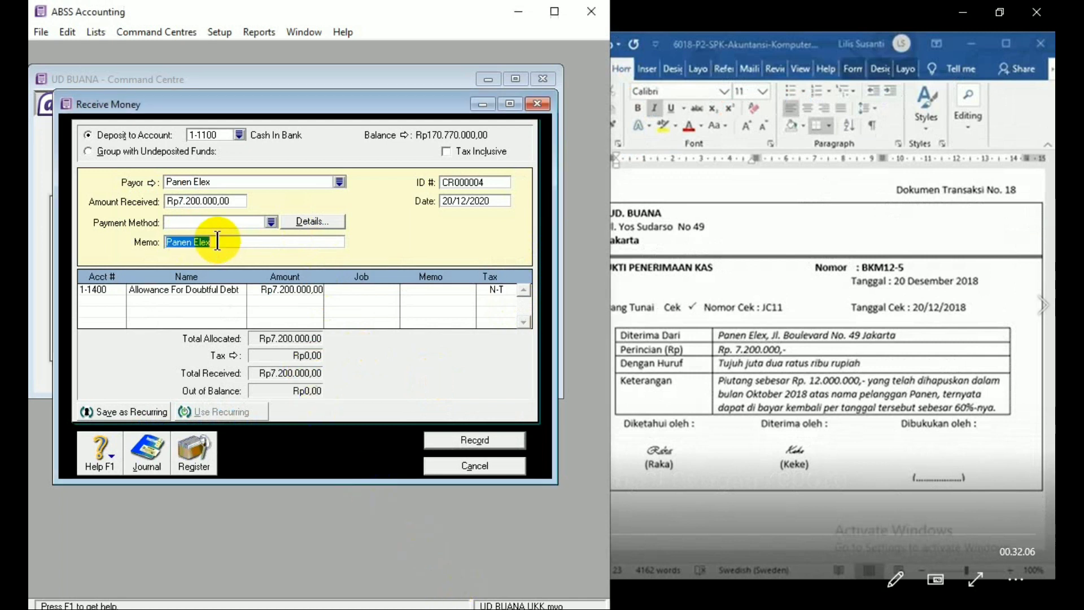
click(229, 180)
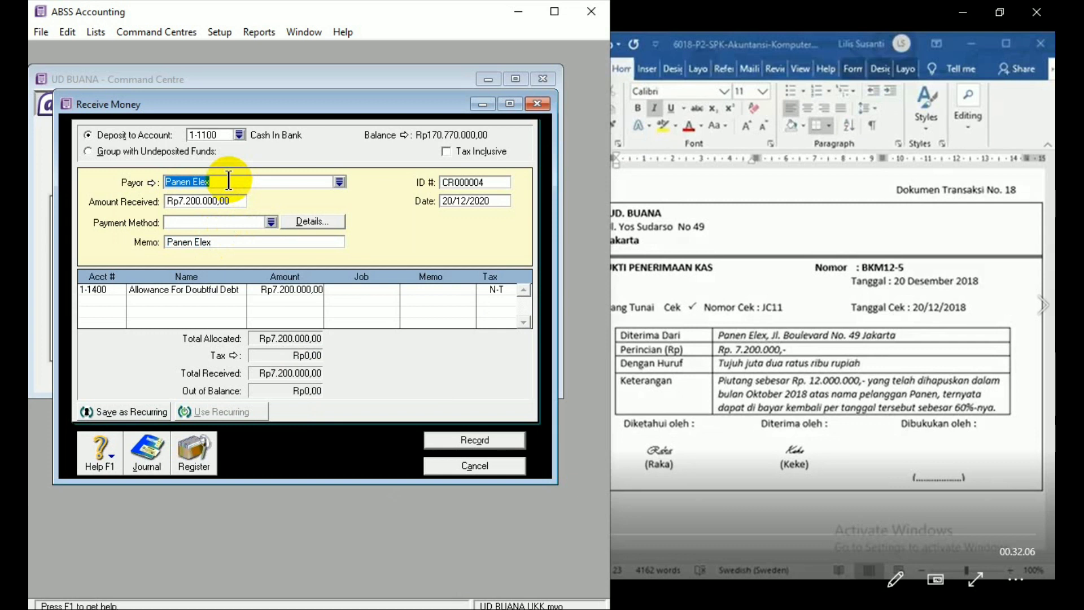
key(Delete)
- Replace the memo with "Penerimaan kembali piutang yg sdh di hapus dari Panen Elex", record the receipt and close the Receive Money window
click(208, 241)
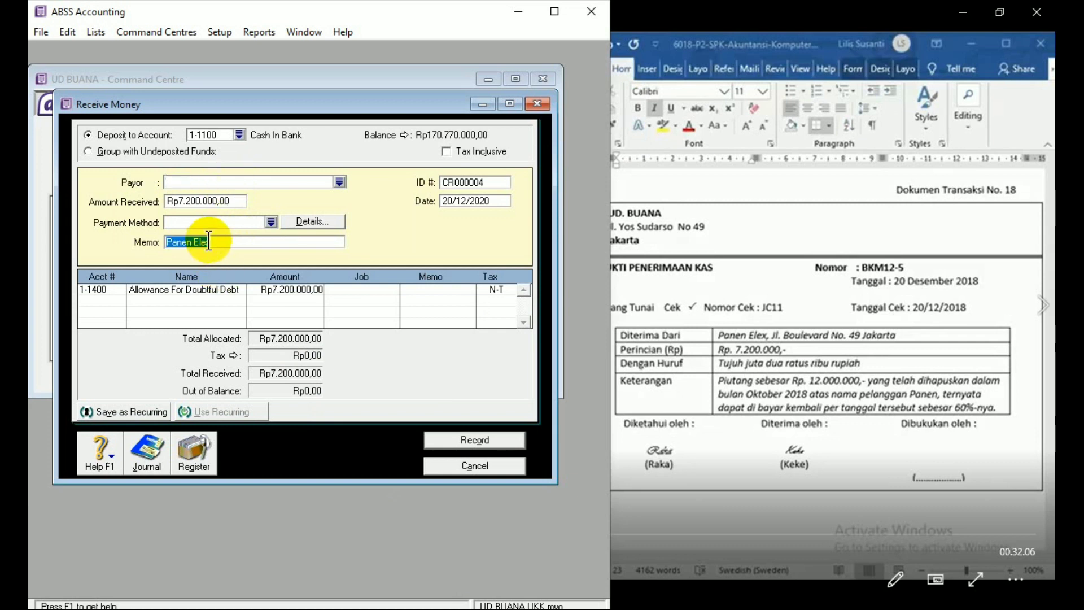
key(Delete)
text(pENERIMAA)
key(BackSpace)
key(BackSpace)
key(BackSpace)
key(BackSpace)
key(BackSpace)
key(BackSpace)
key(BackSpace)
key(BackSpace)
key(BackSpace)
text(Penerimaan kembali piutang yg sdh d)
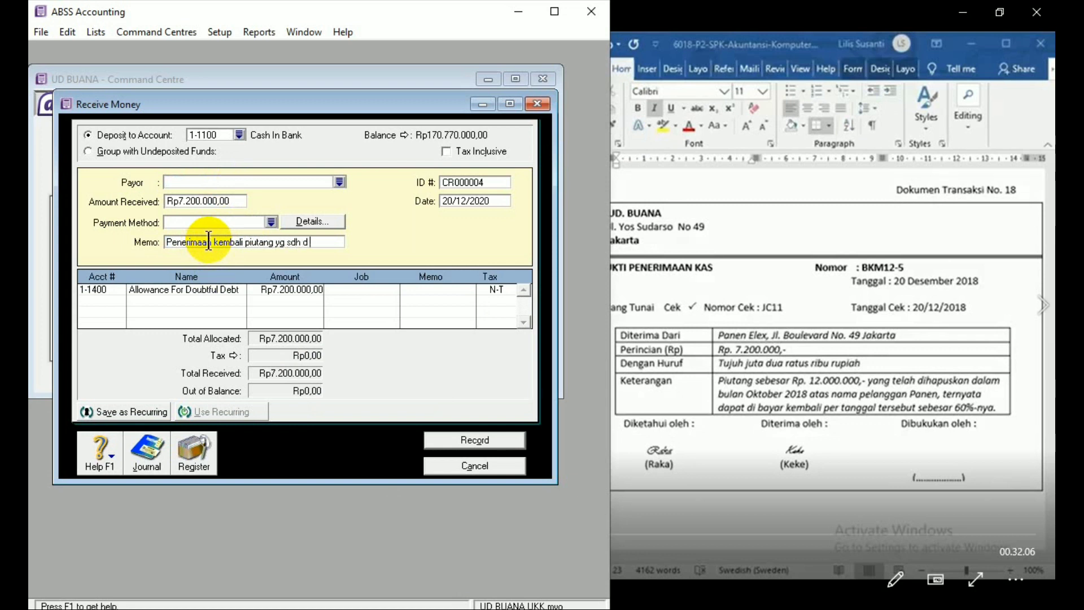
text(i hps)
key(BackSpace)
key(BackSpace)
text(a)
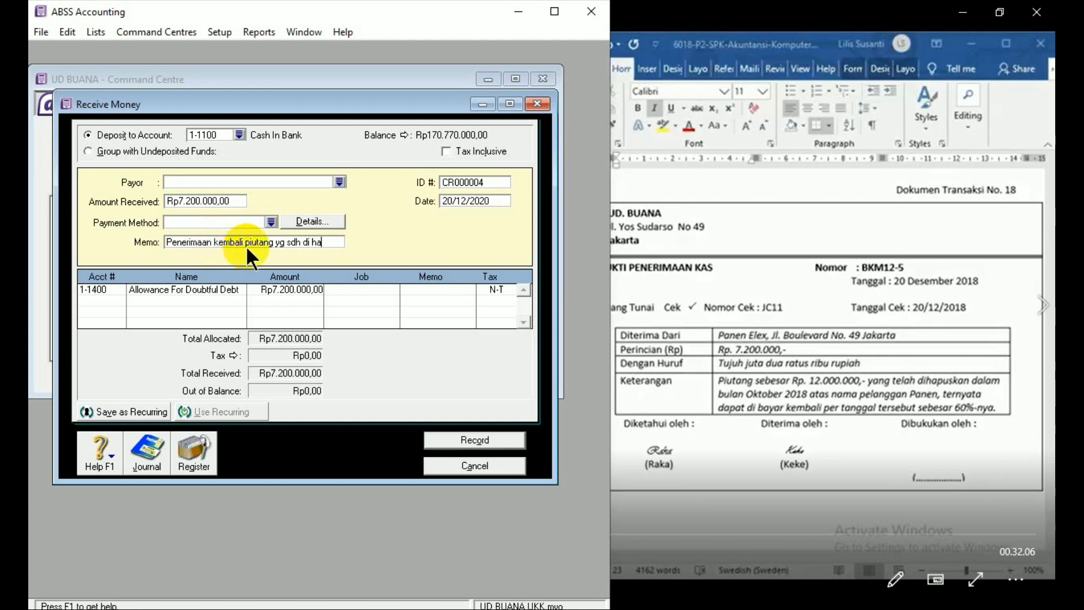
text(pus dari)
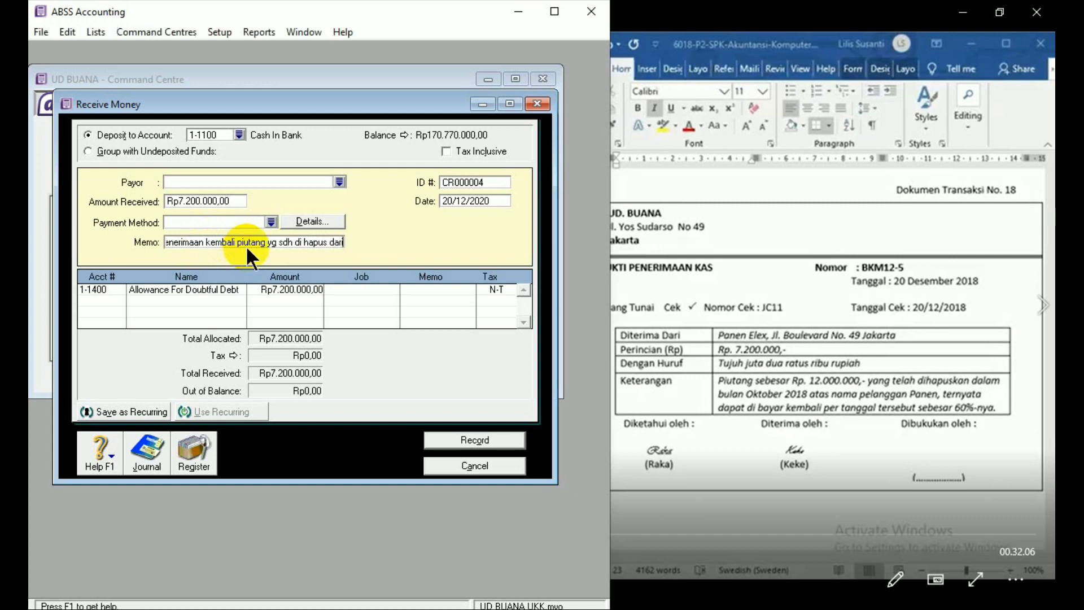
text( Pane)
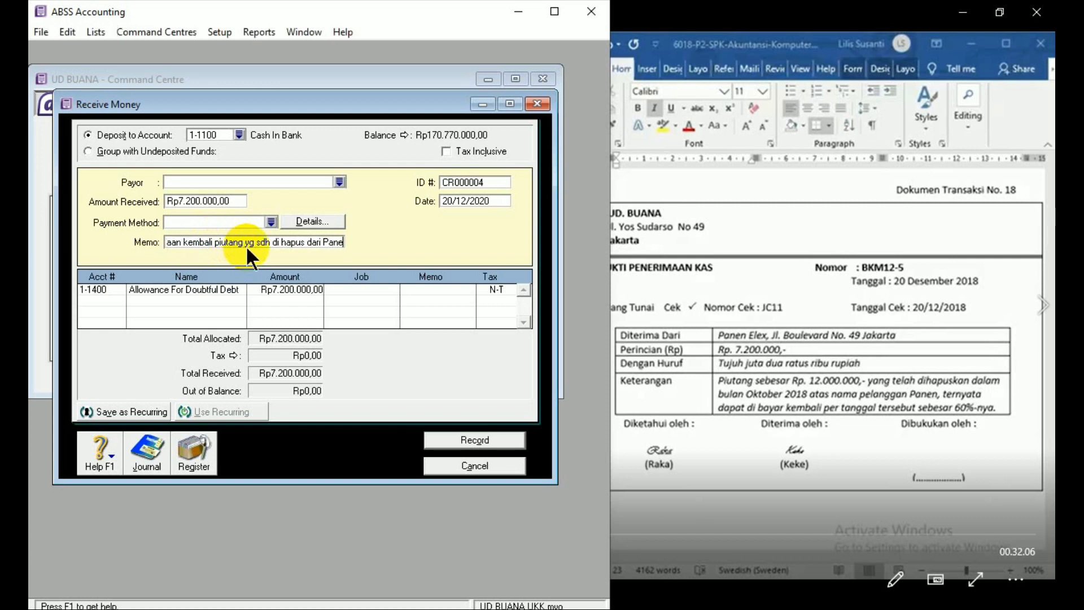
text(n Ele)
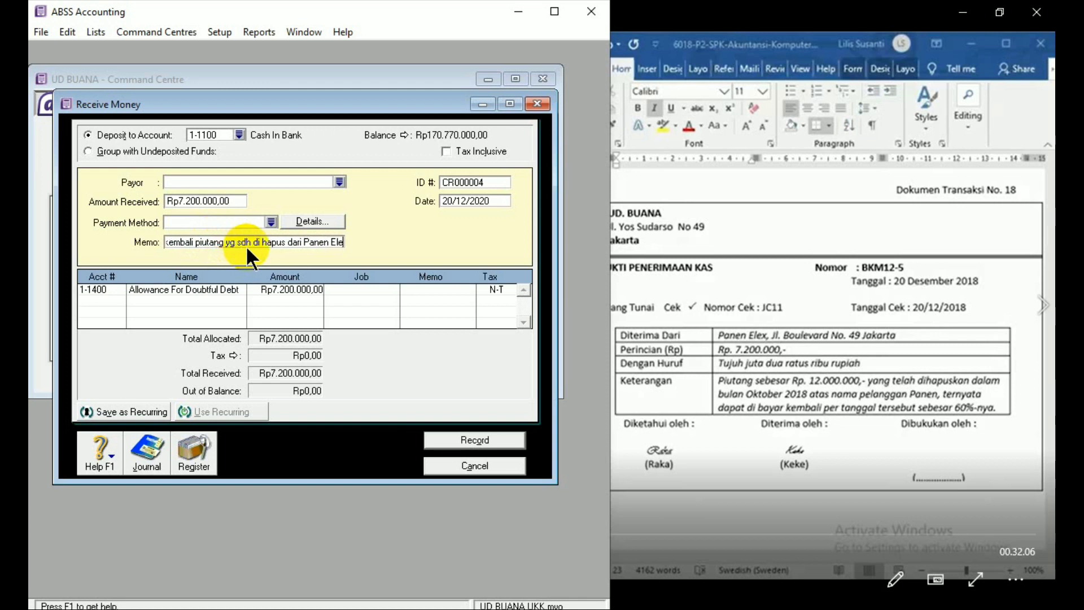
text(x)
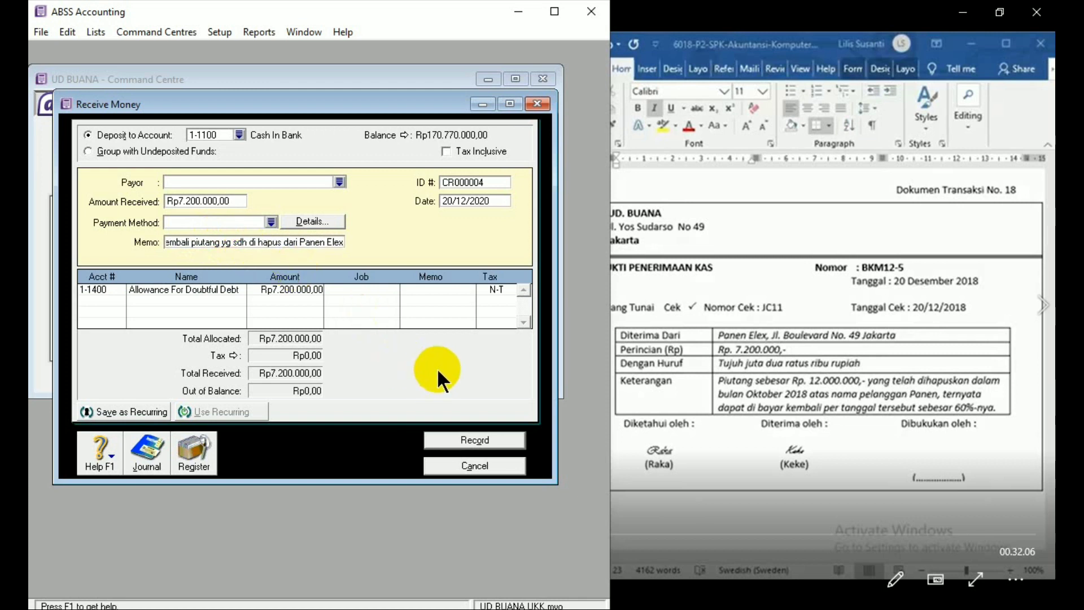
click(491, 443)
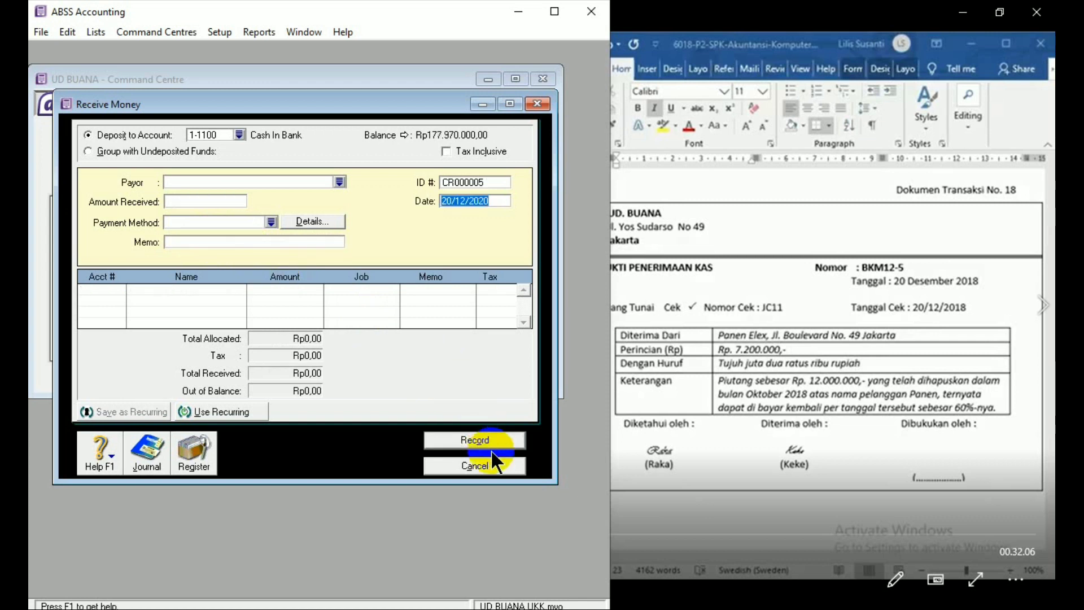
click(495, 468)
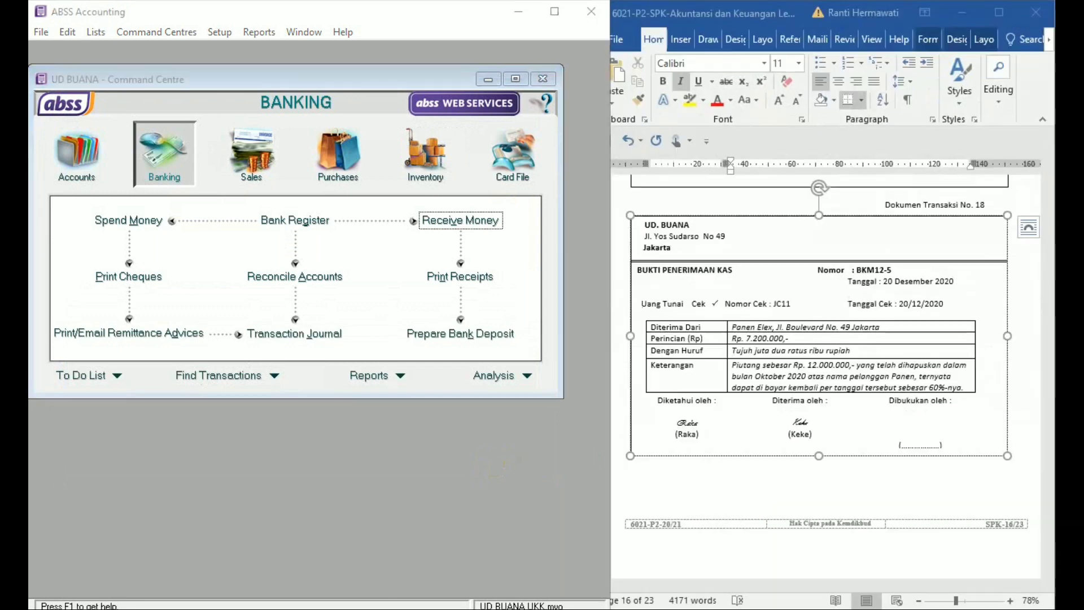
- Switch to the Word document and bring transaction document 19, the PT Sahabat Jaya invoice, into view
click(739, 496)
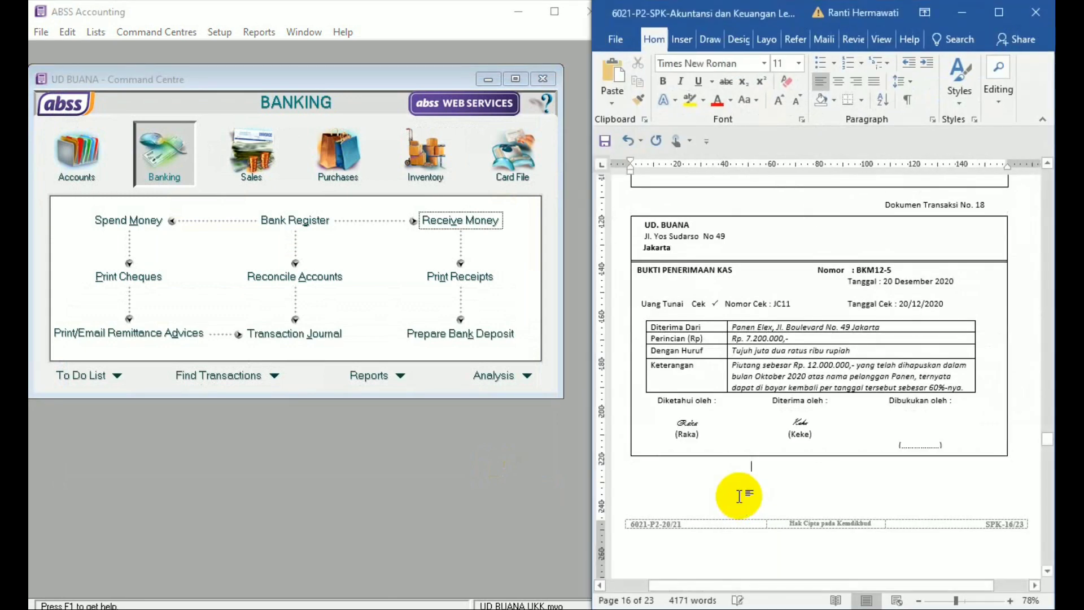
scroll(739, 496, down, 5)
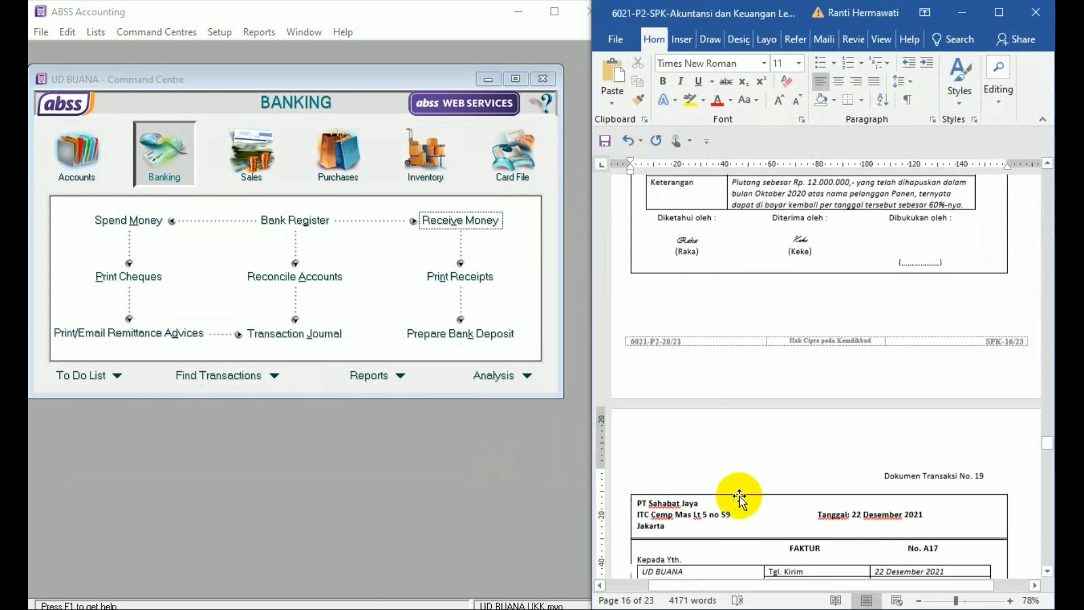
scroll(739, 496, down, 3)
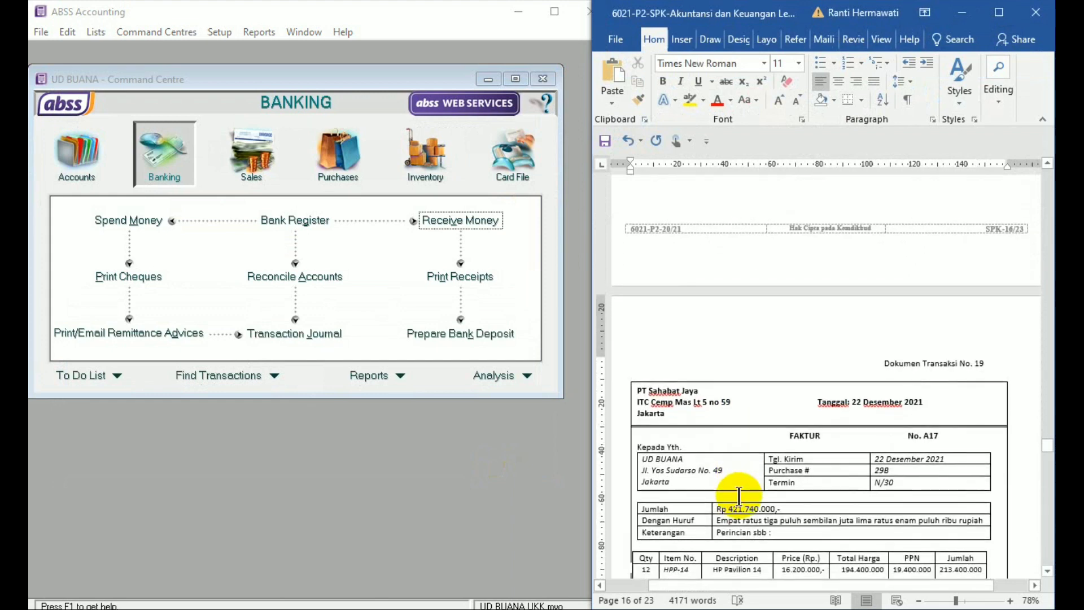
scroll(739, 496, down, 3)
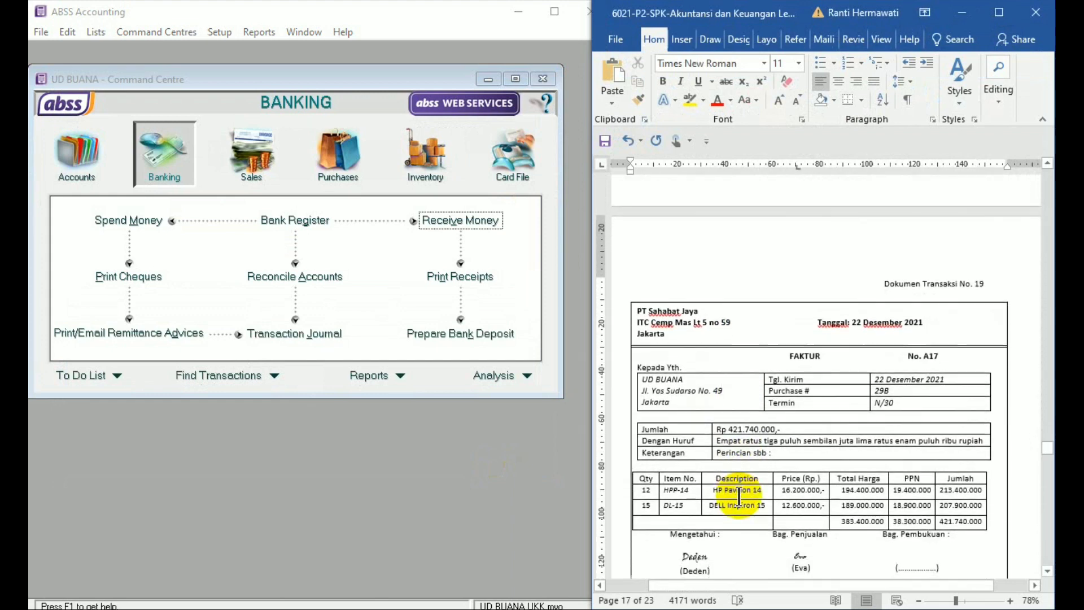
scroll(740, 496, down, 1)
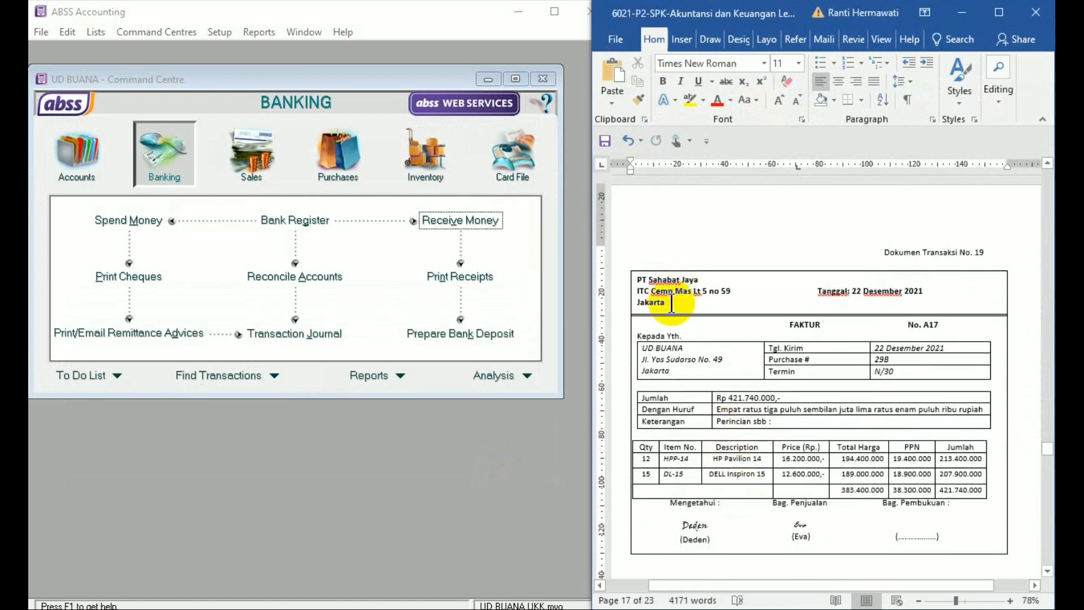
- Back in ABSS Accounting, start a new purchase bill with PT Sahabat Jaya as supplier
click(362, 165)
click(315, 253)
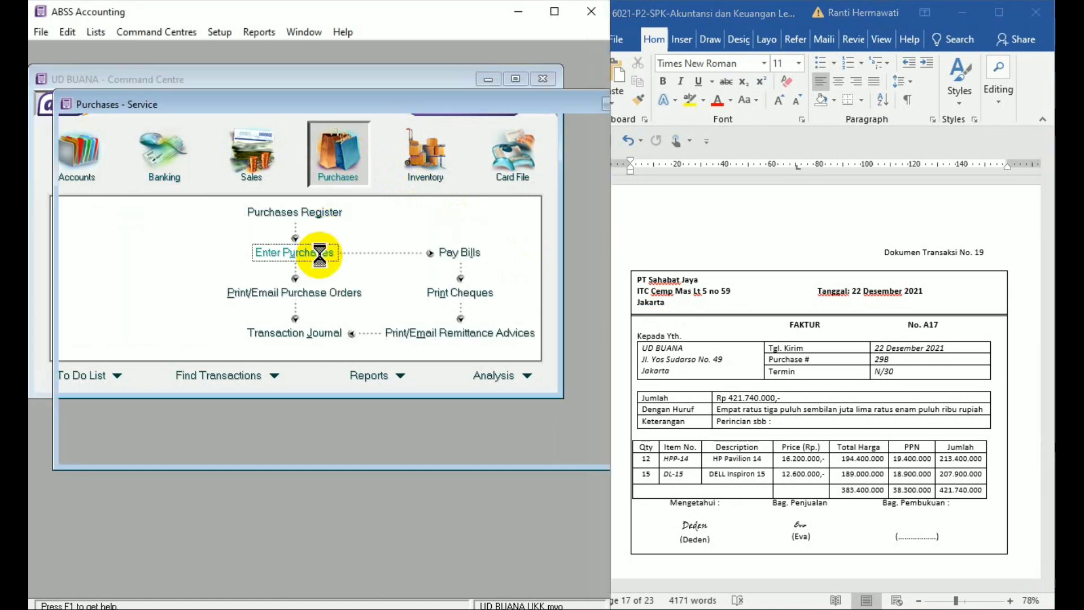
text(PT Sahabat Jaya)
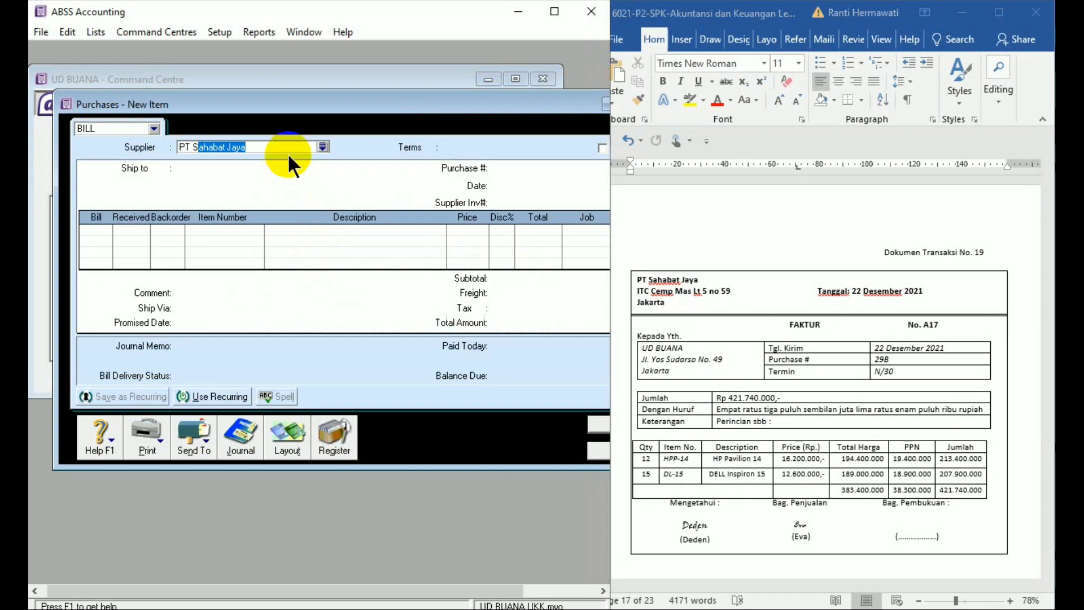
key(Tab)
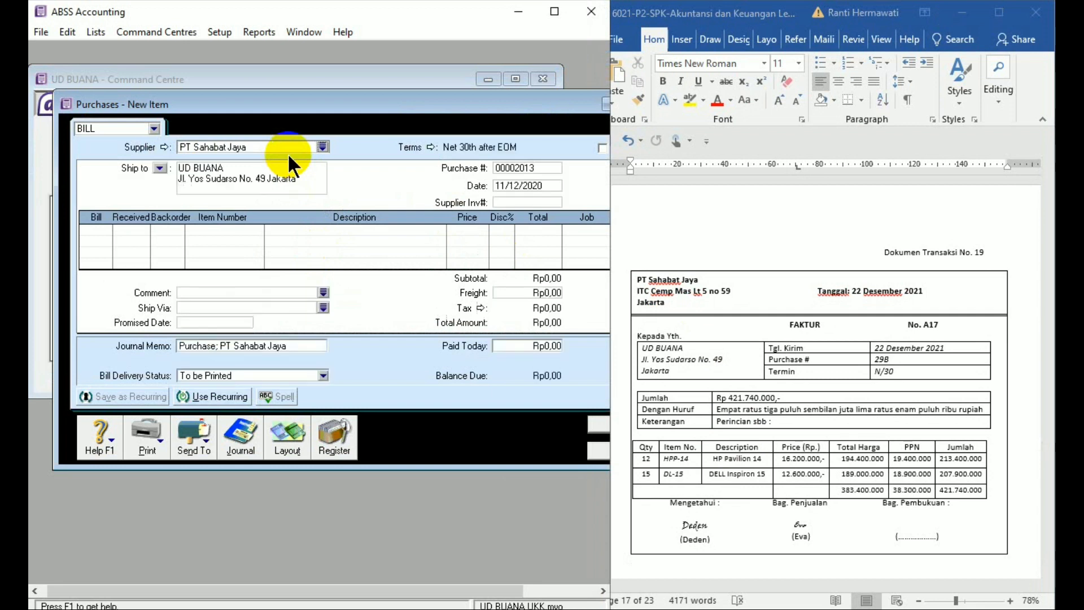
- Set the bill's credit terms to In a Given # of Days with 30 balance due days
click(426, 148)
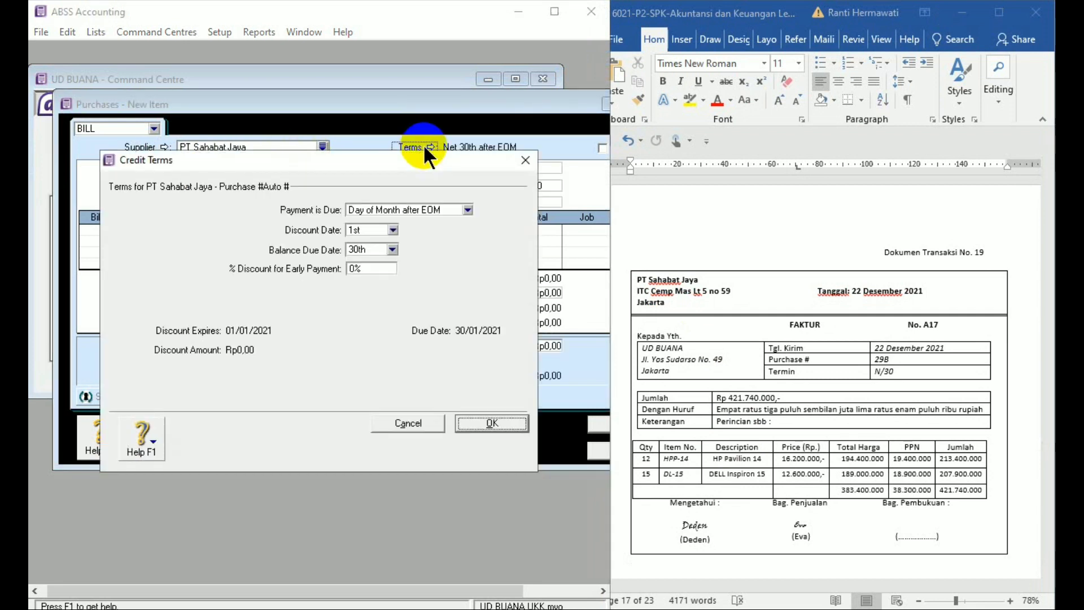
click(438, 208)
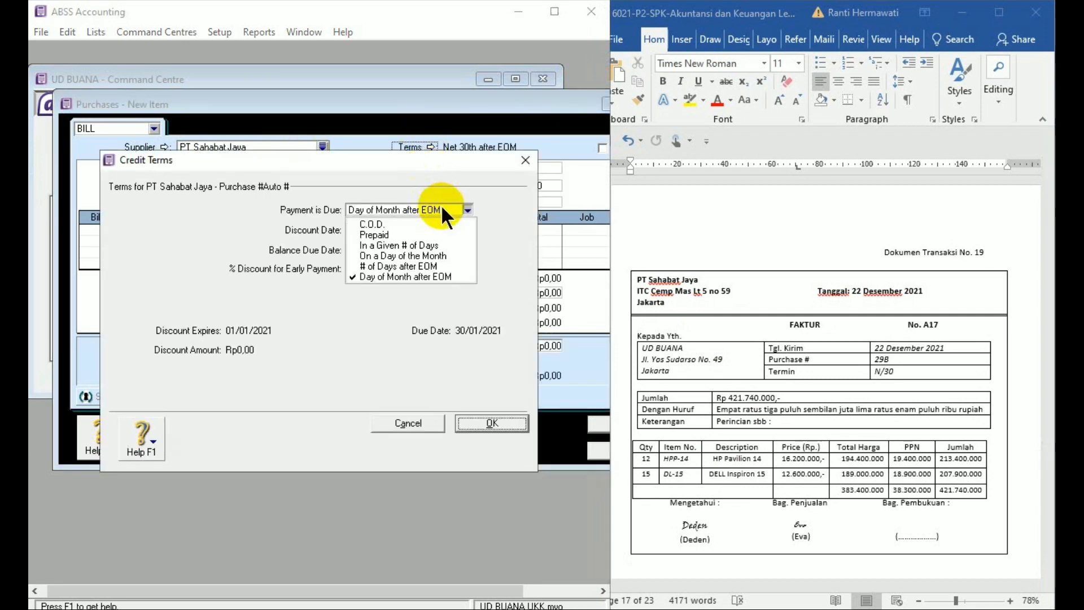
click(431, 248)
click(372, 247)
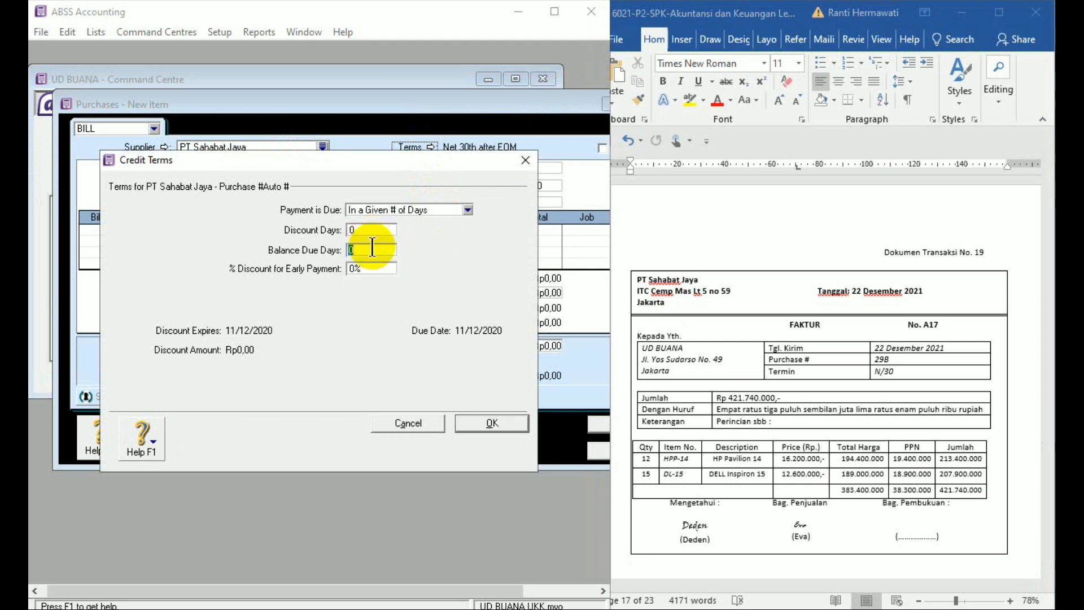
text(30)
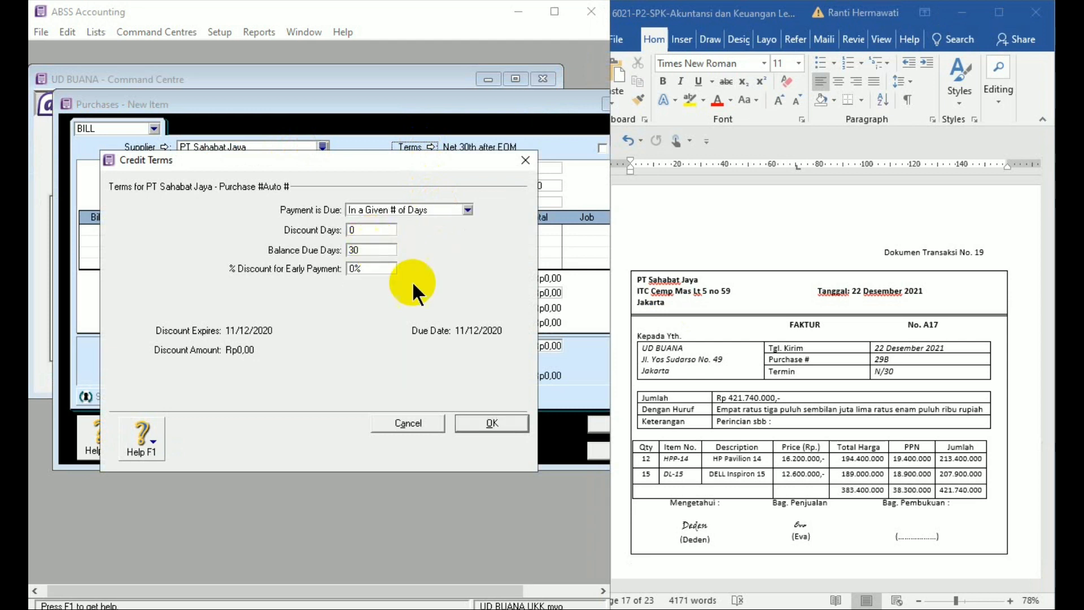
click(492, 423)
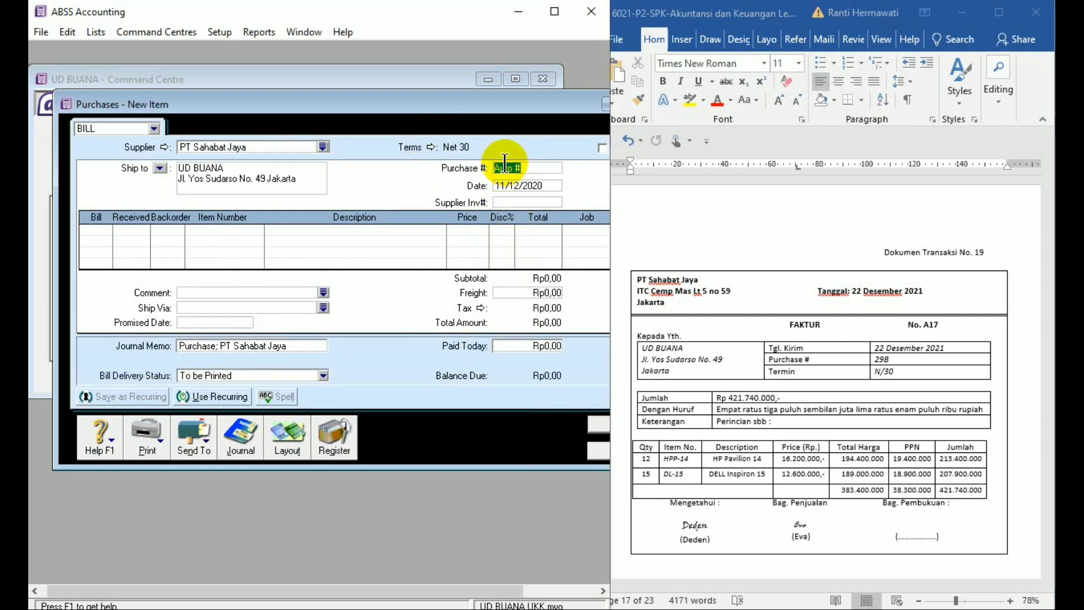
- Enter the purchase number from transaction document 19 on the bill and set its date to 22/12/2020
text(2)
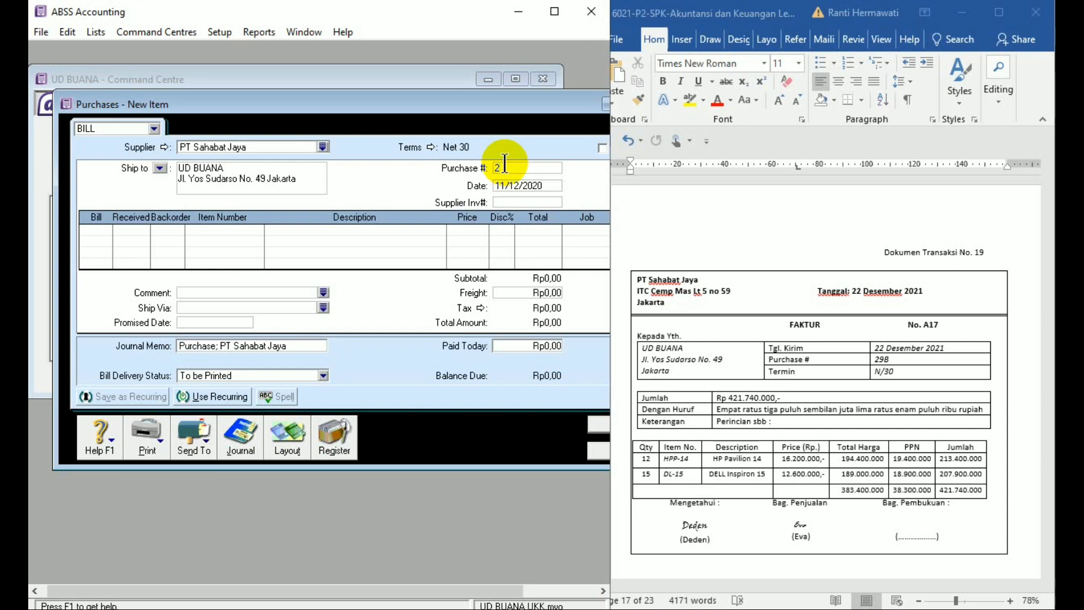
text(98)
key(Tab)
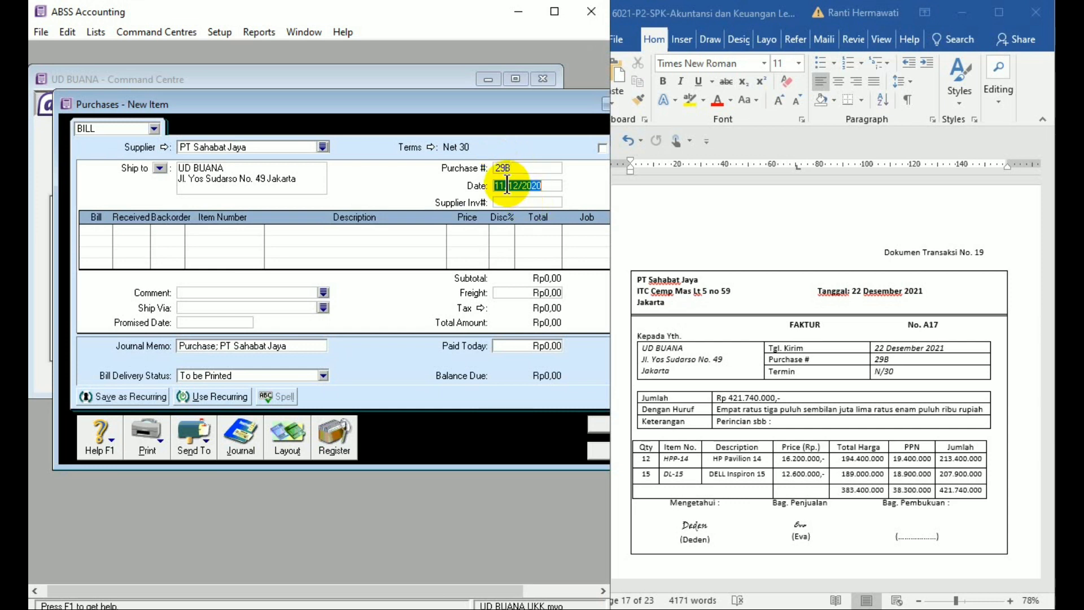
click(506, 186)
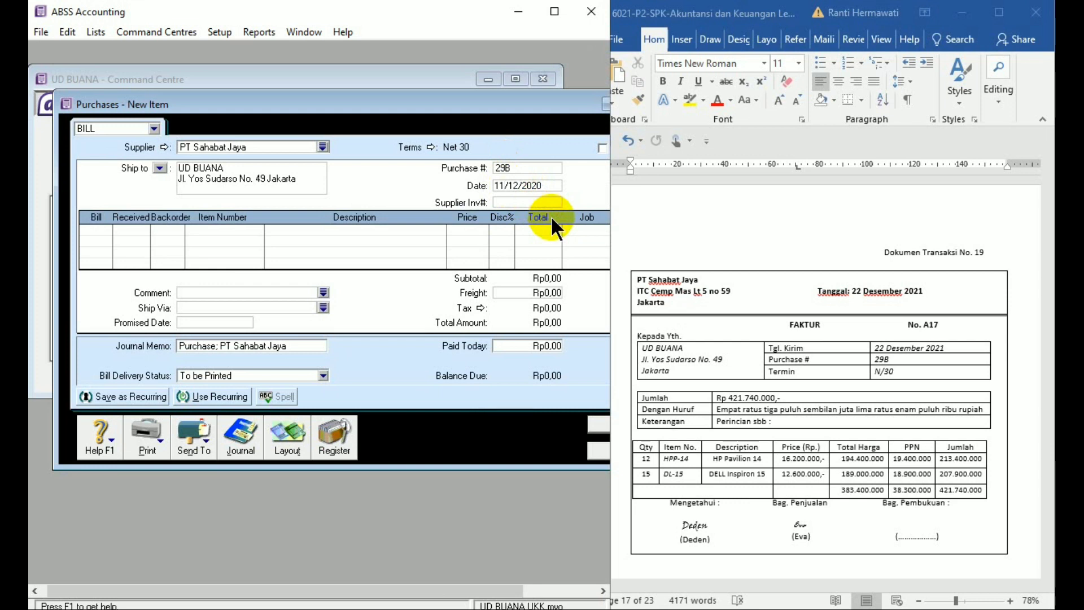
key(BackSpace)
text(2)
key(BackSpace)
key(BackSpace)
text(22)
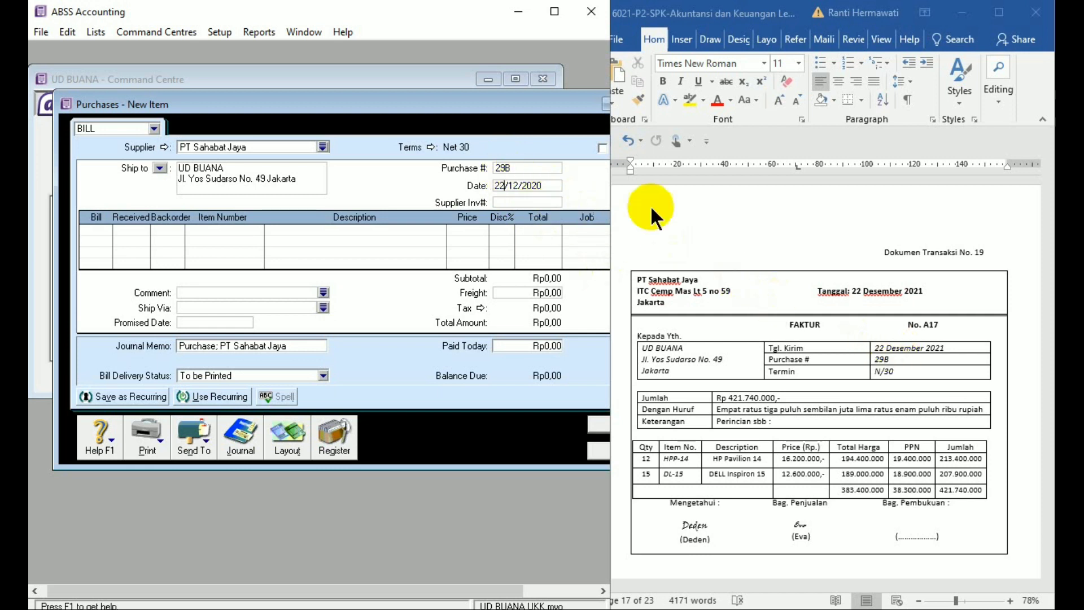
- In the Word document, correct the year of both the delivery date and the header date on invoice document 19 to 2020
click(954, 347)
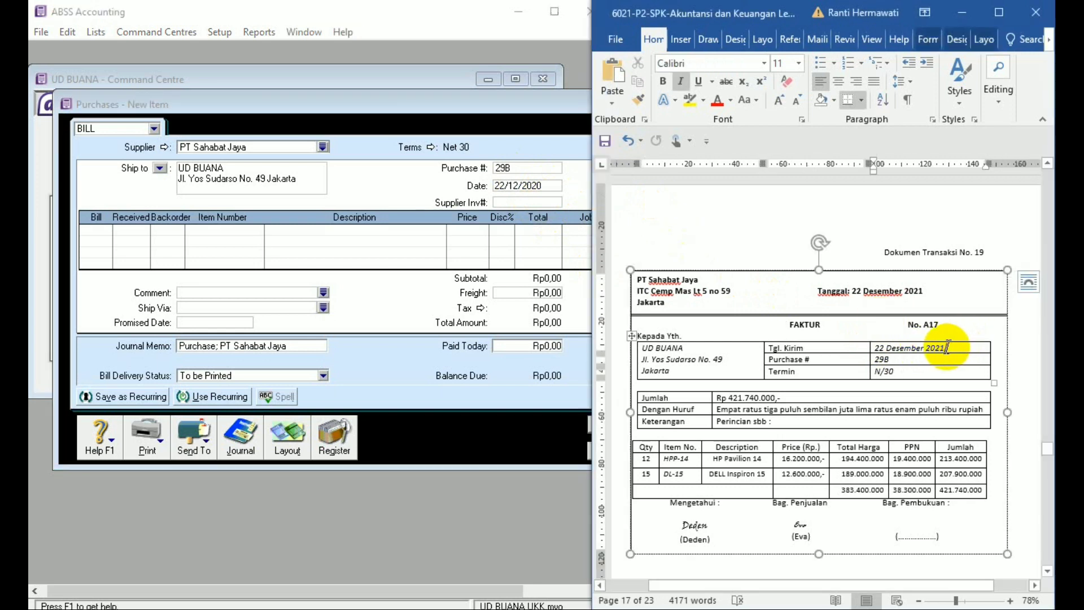
key(BackSpace)
text(0)
click(924, 291)
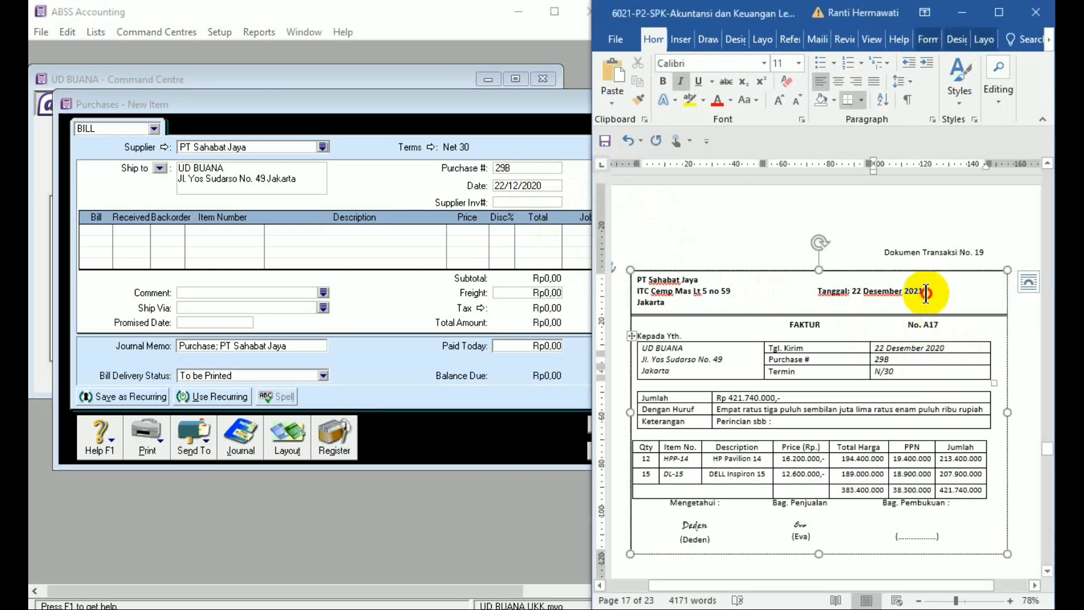
key(BackSpace)
text(0)
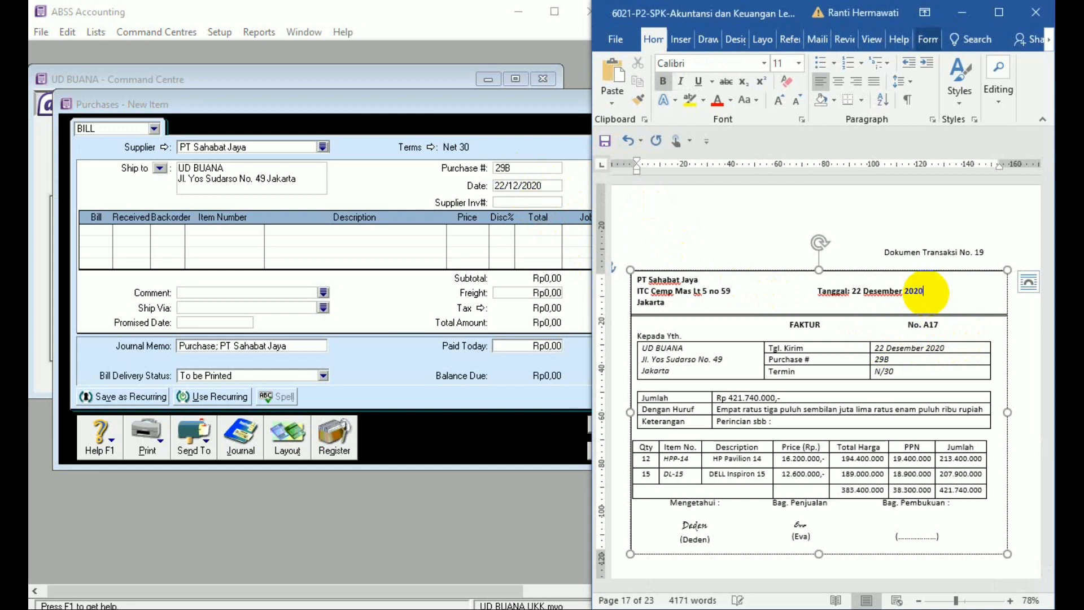
- Back in ABSS Accounting, enter A17 as the supplier invoice number of the bill
click(521, 195)
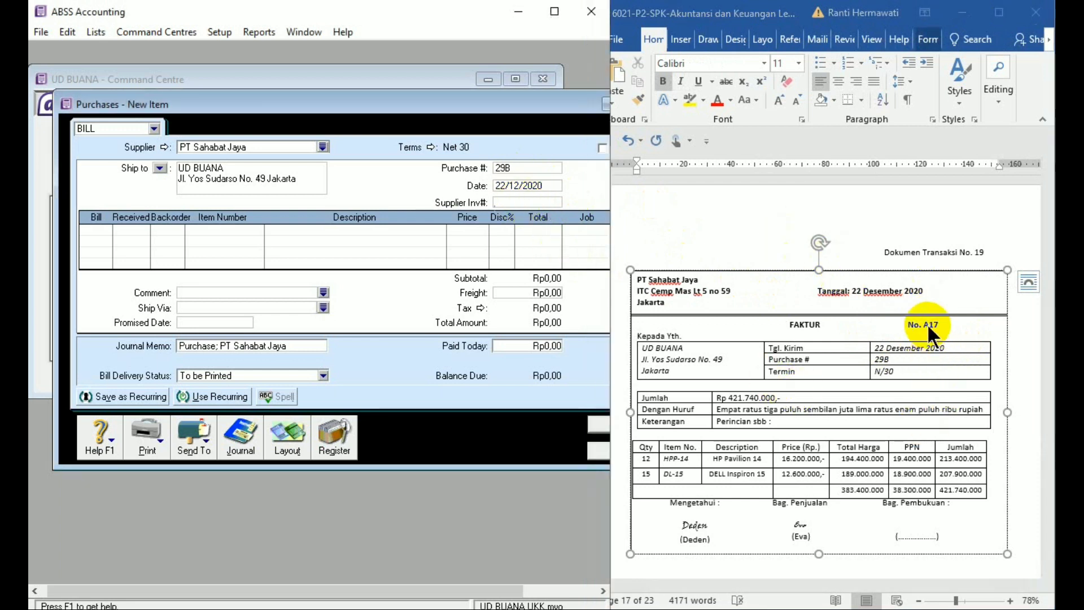
text(A17)
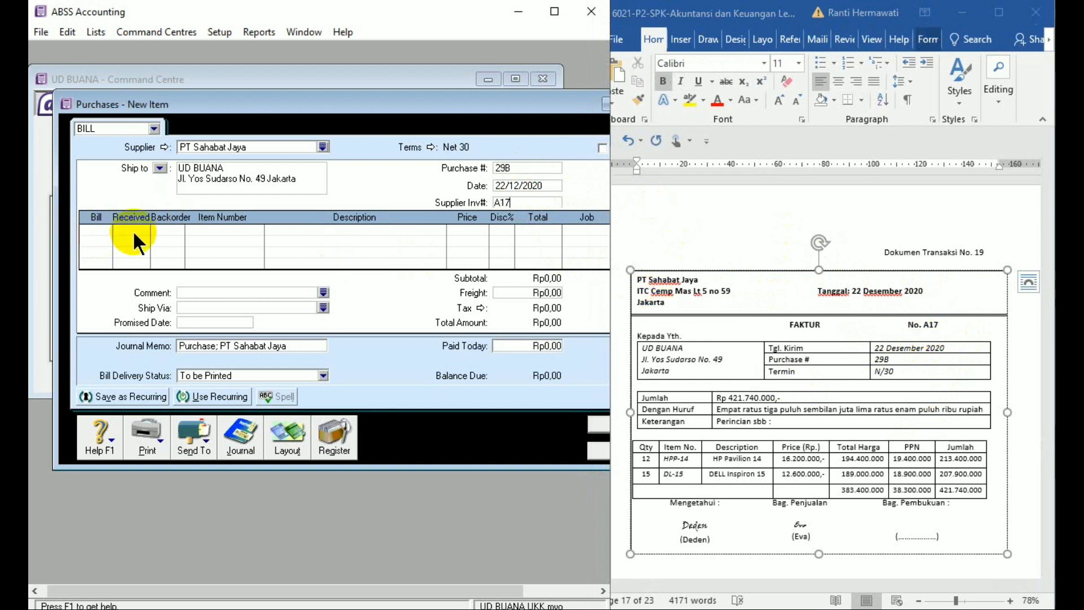
drag(175, 109, 153, 107)
- Add a first bill line for 12 units of item HPP-14 at a price of 16200000
click(84, 229)
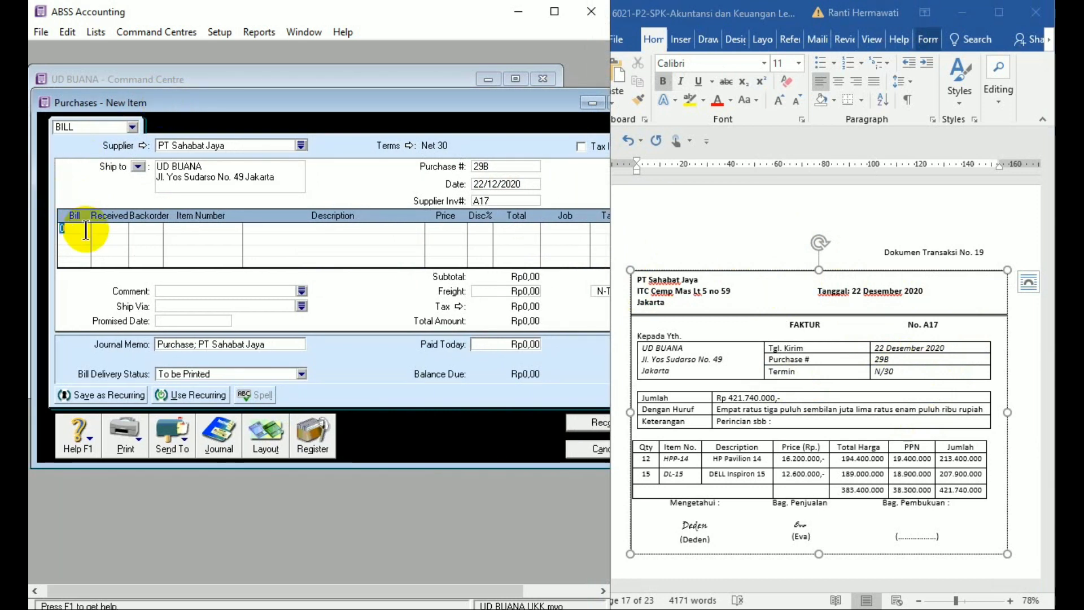
text(12)
key(Tab)
key(Tab)
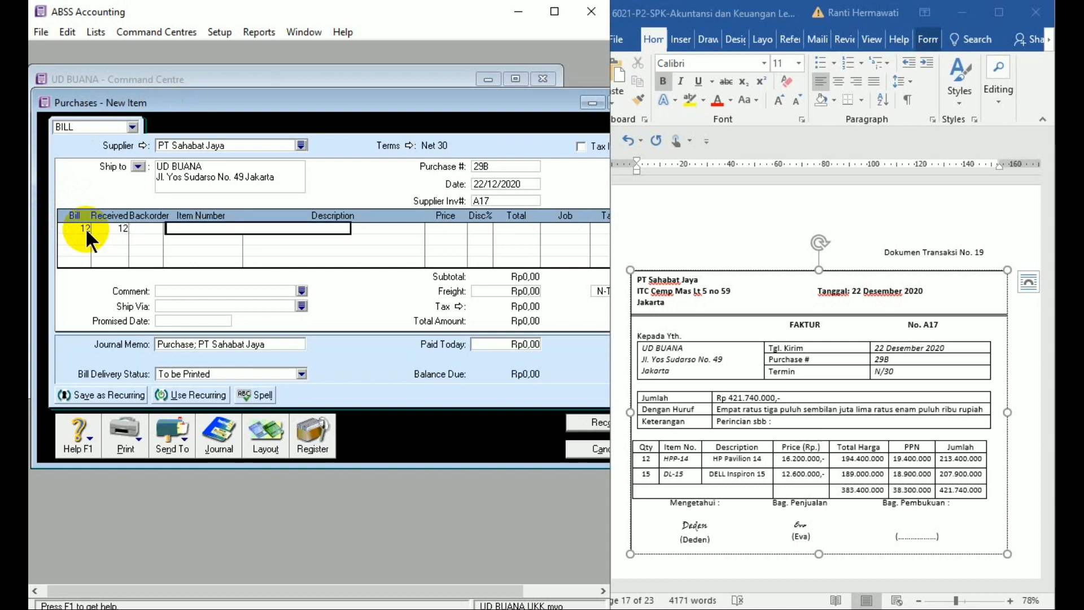
text(HPP-14)
key(Tab)
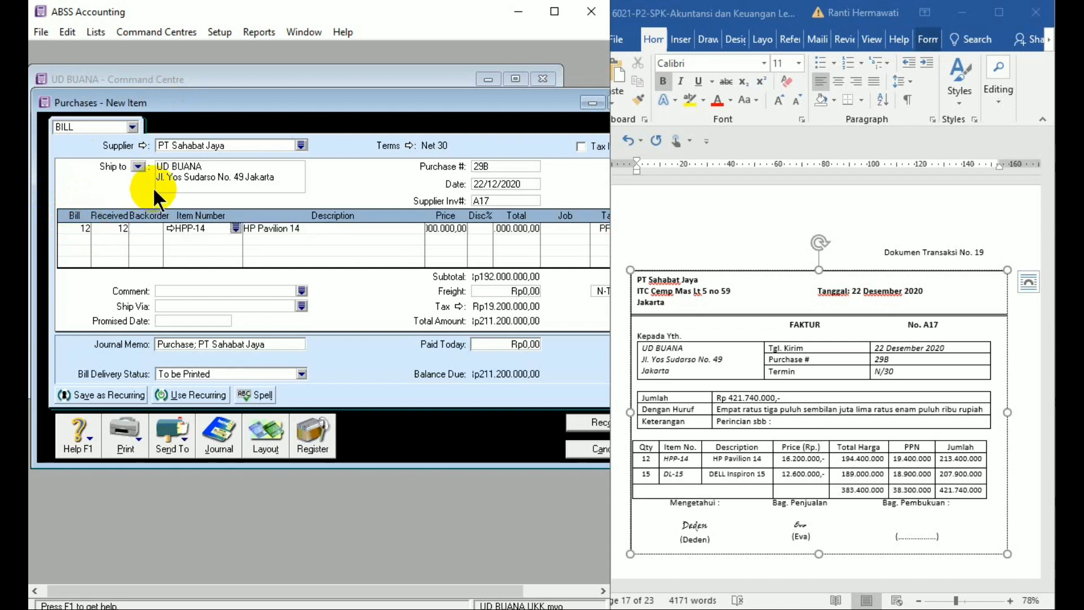
key(Tab)
key(Tab)
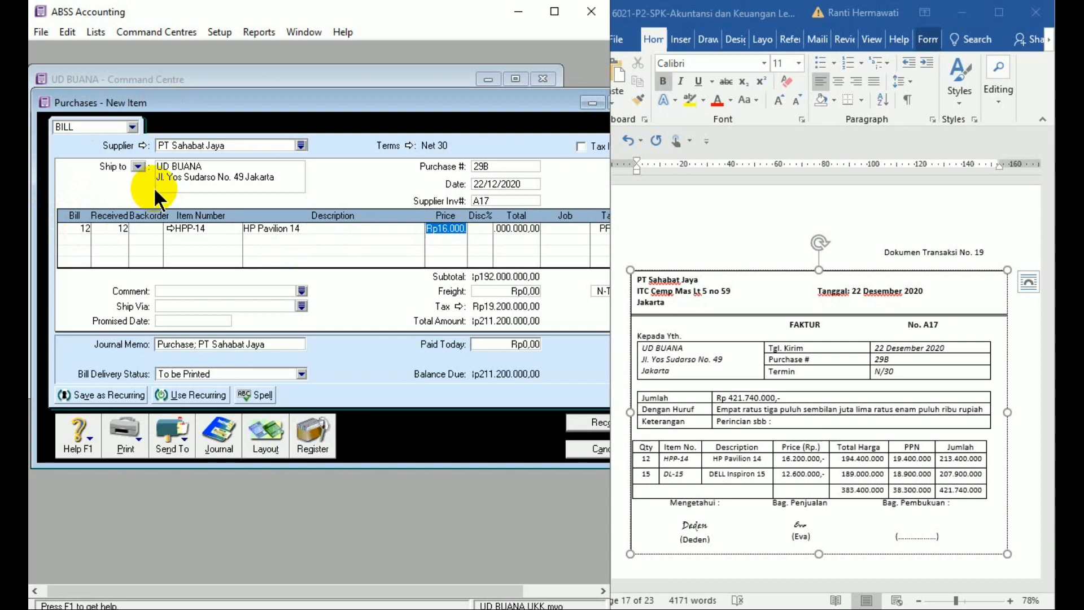
text(16200000)
key(Tab)
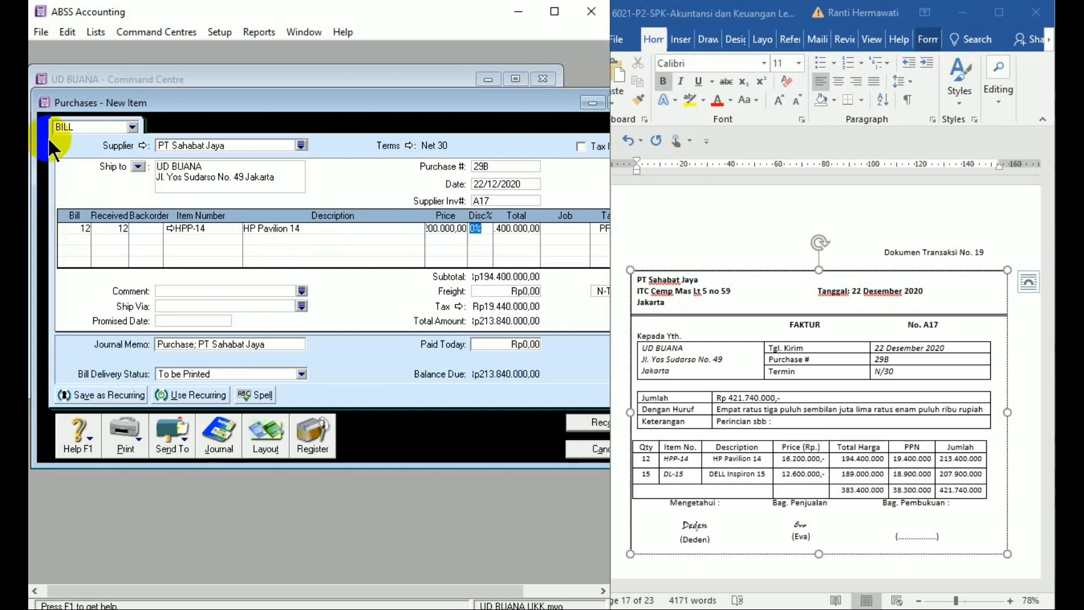
- Add a second bill line for 15 units of item D1-15 at a price of 12600000
click(86, 238)
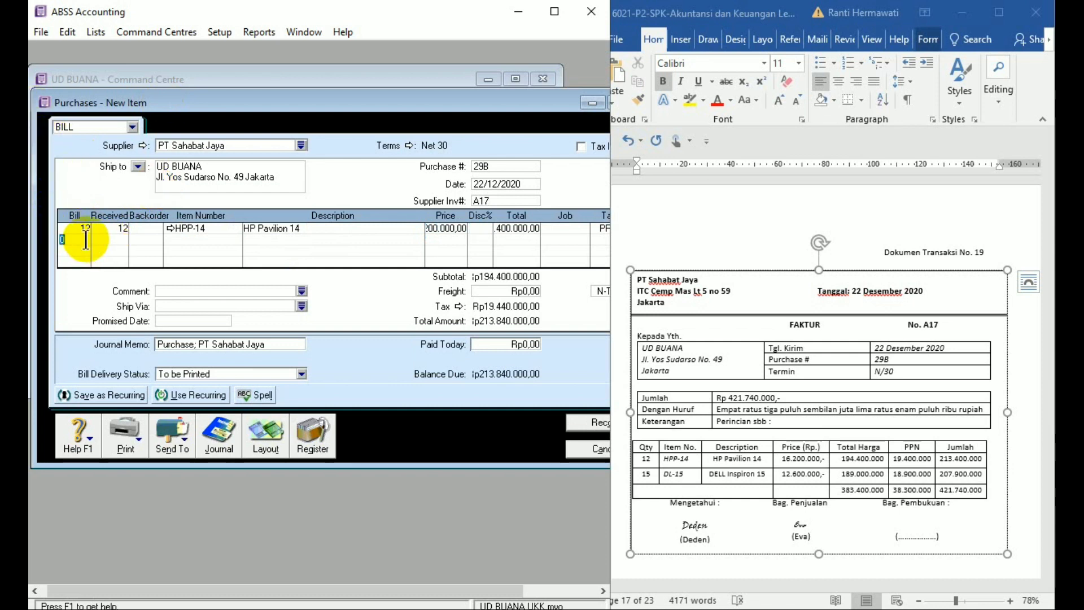
text(15)
key(Tab)
key(Tab)
text(D1-15)
key(Tab)
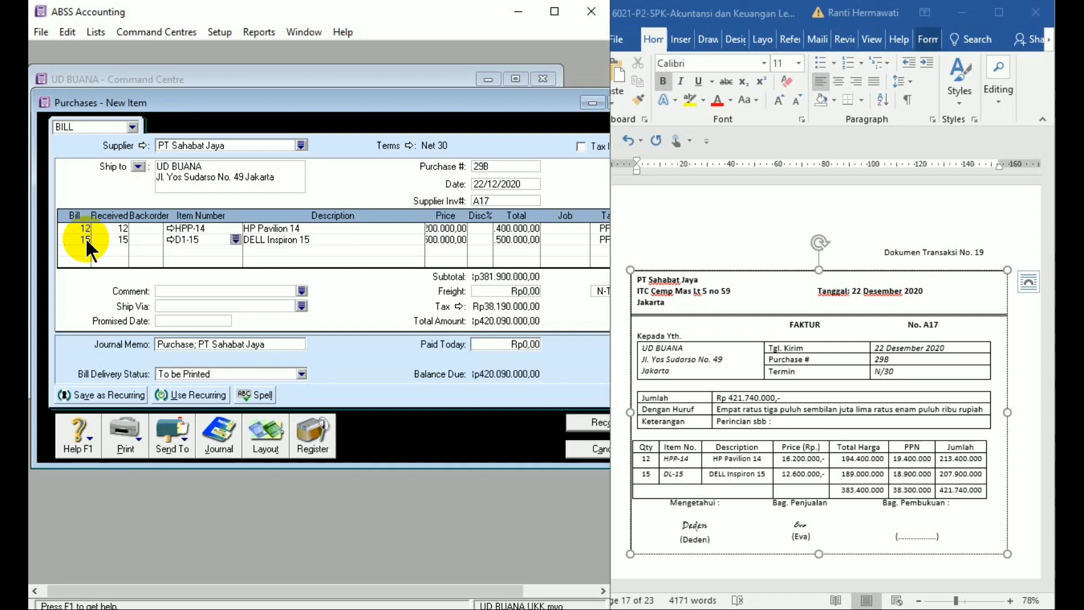
key(Tab)
key(Tab)
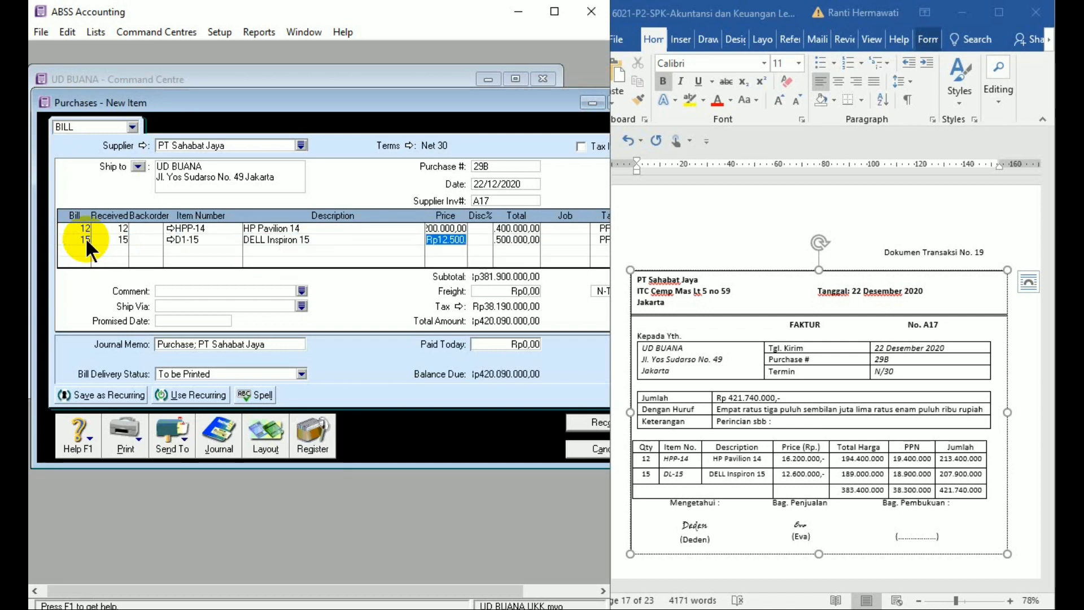
text(12600)
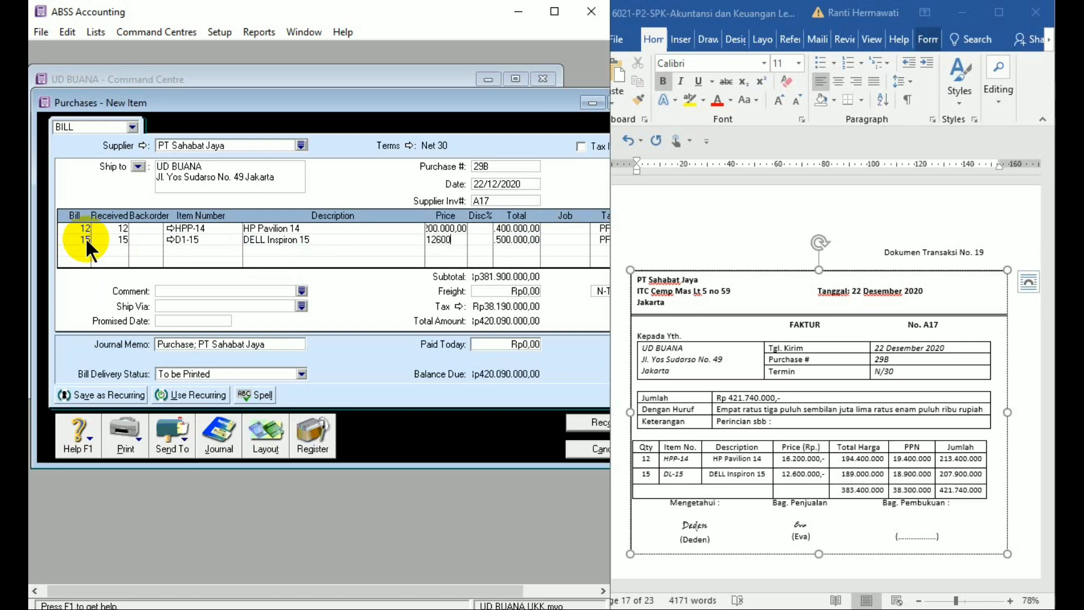
text(0000)
key(Tab)
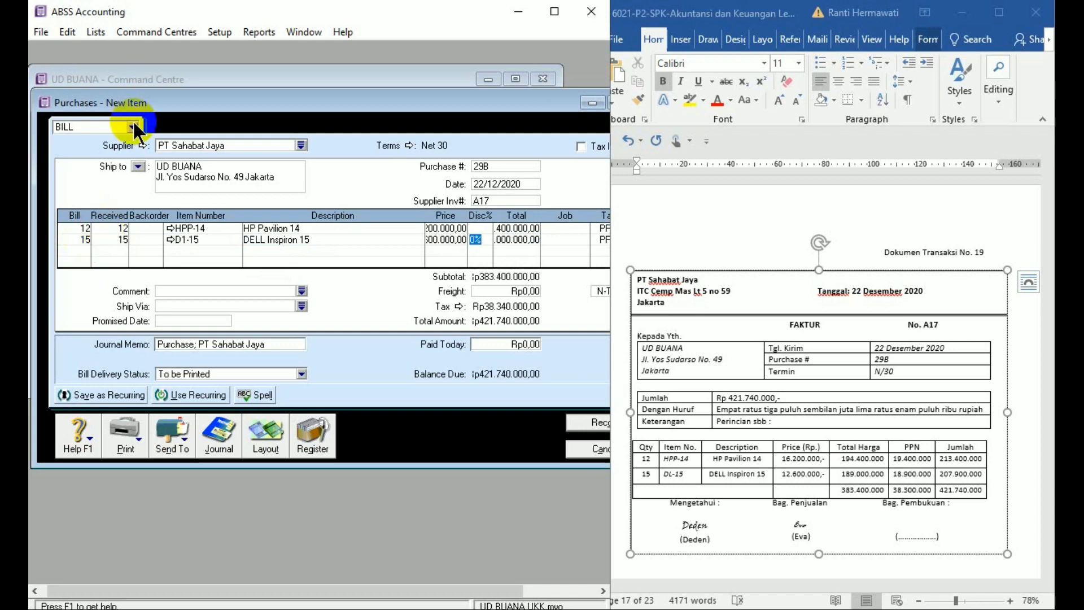
- Record the PT Sahabat Jaya bill, ignoring all spelling suggestions for Inspiron, and close the Purchases window
drag(199, 96, 164, 92)
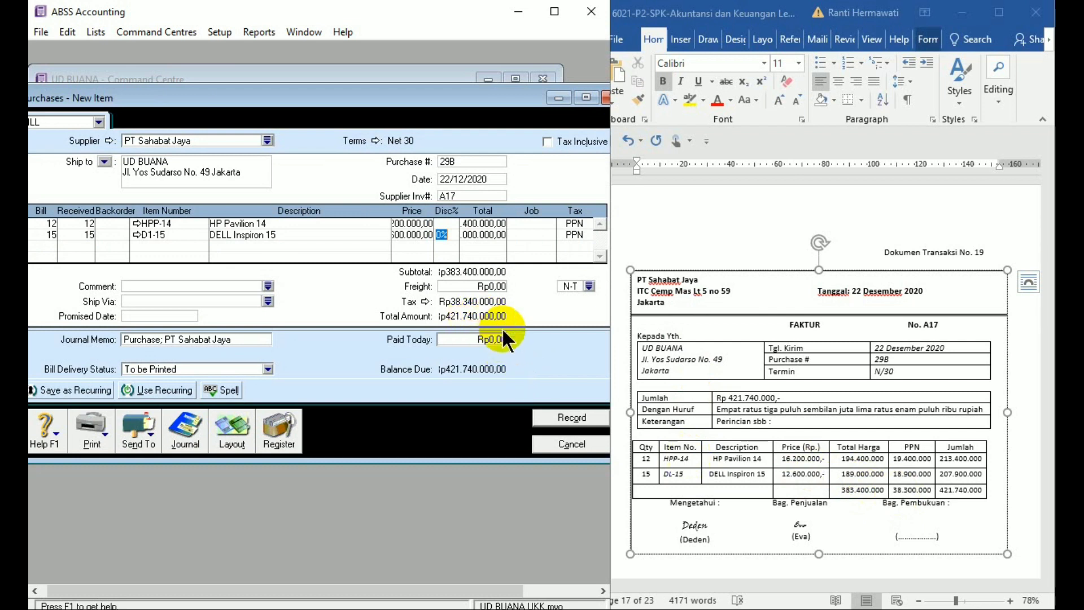
click(572, 418)
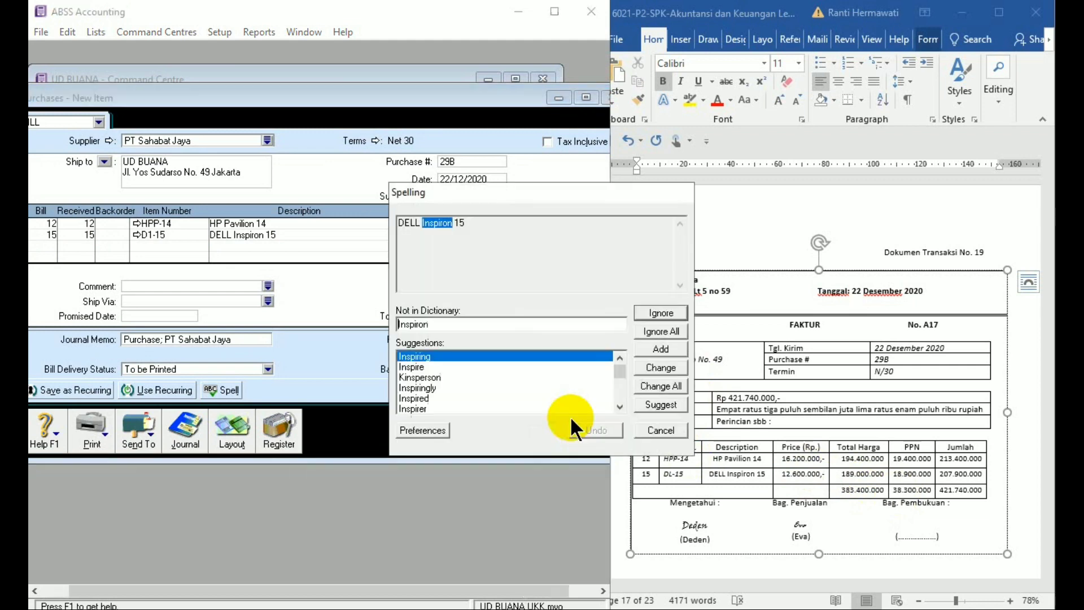
click(655, 332)
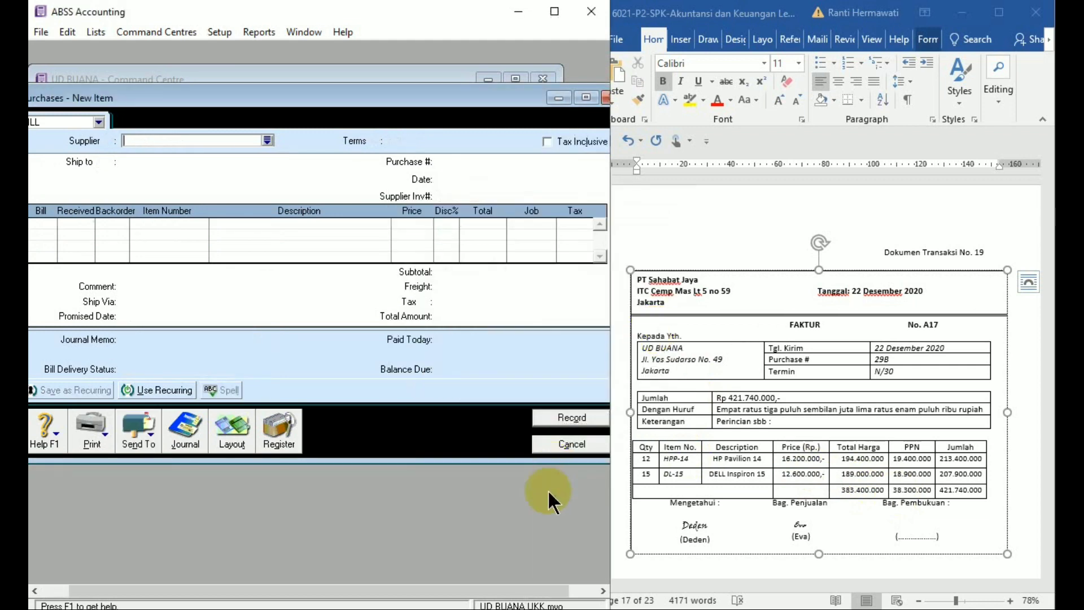
click(547, 447)
- Switch to the Word document and bring transaction document 20, the Fa. Makmur cash disbursement, into view
click(770, 564)
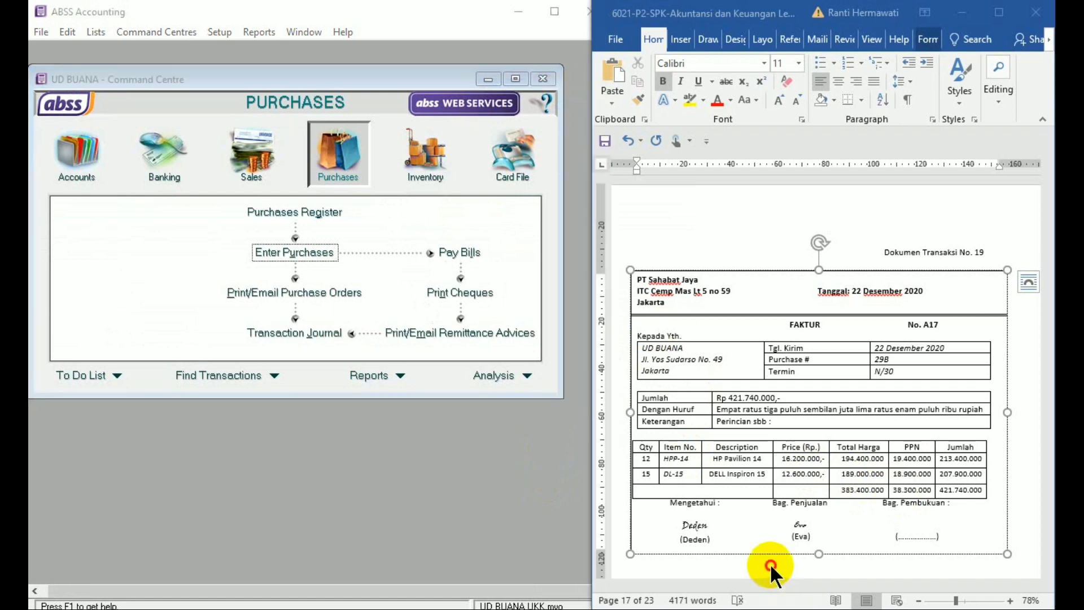
scroll(771, 565, down, 5)
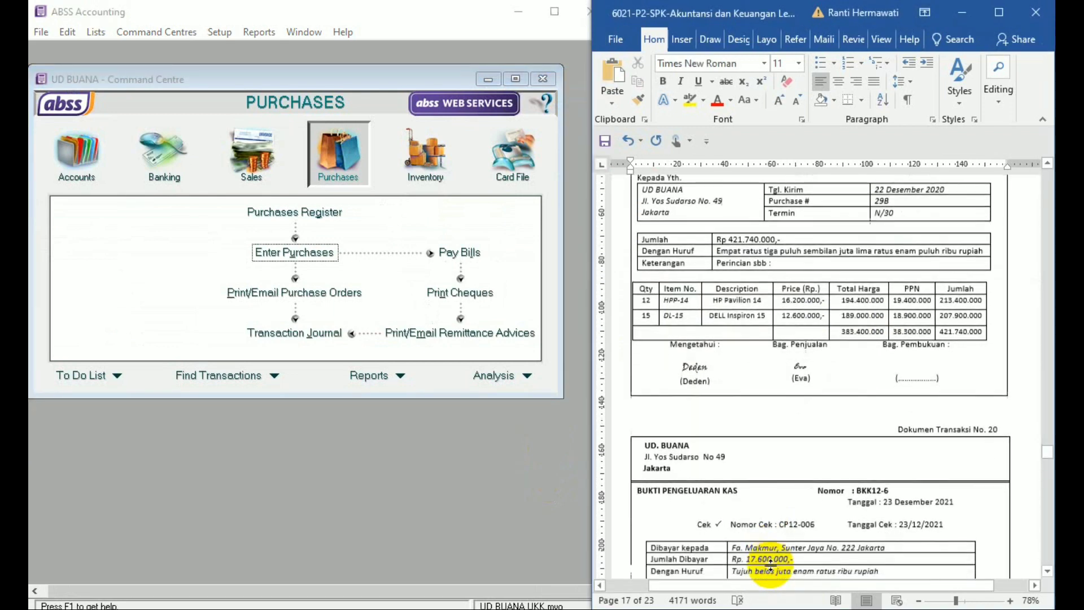
scroll(768, 569, down, 5)
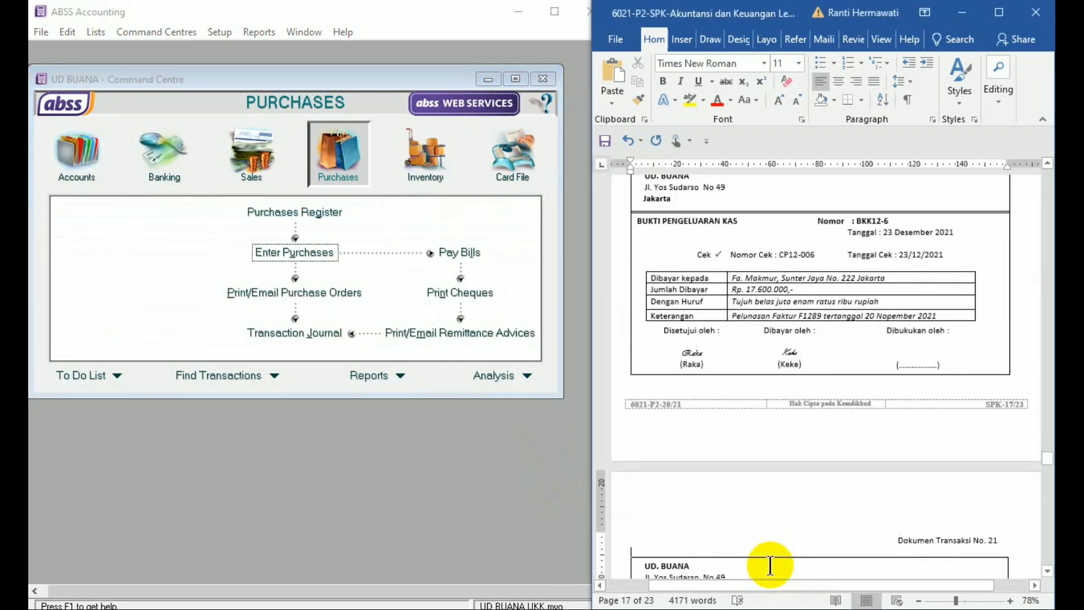
scroll(770, 565, up, 2)
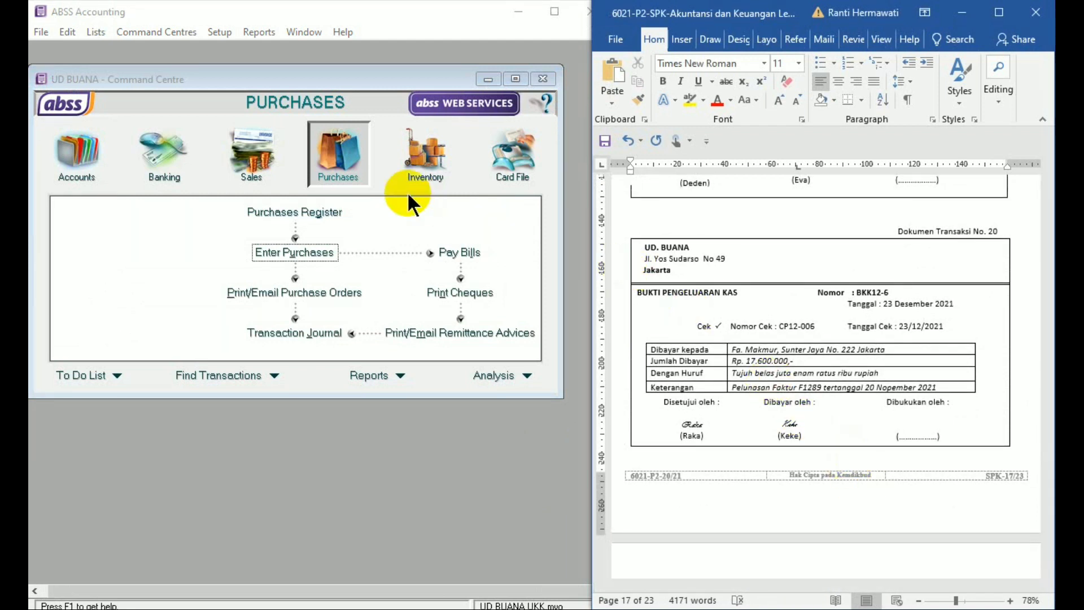
- Start a supplier bill payment to Fa Makmur with cheque number CP12-006
click(354, 173)
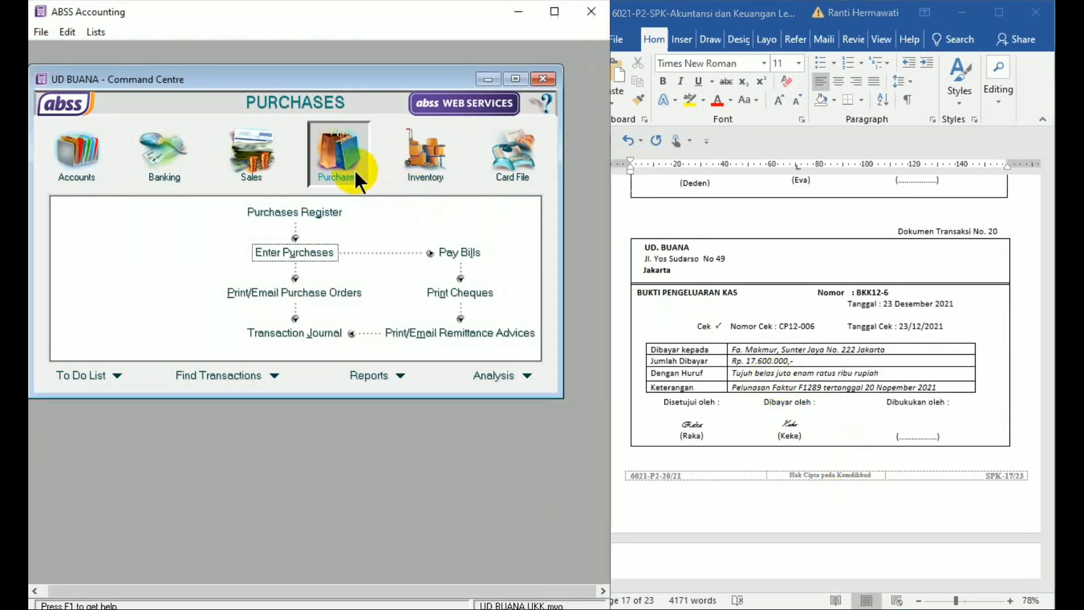
click(459, 255)
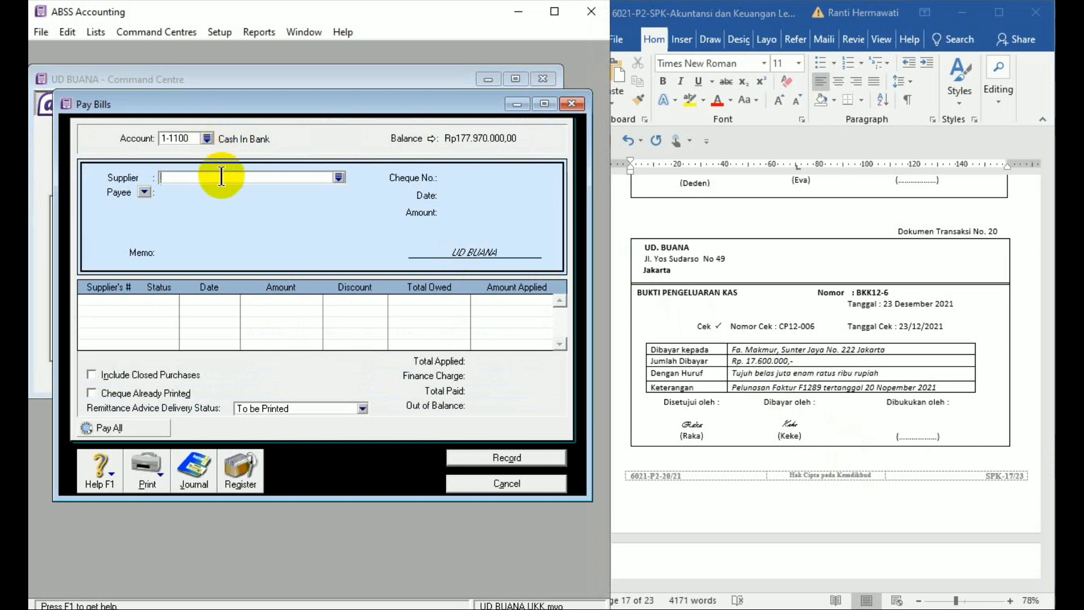
text(Fa Makmur)
key(Tab)
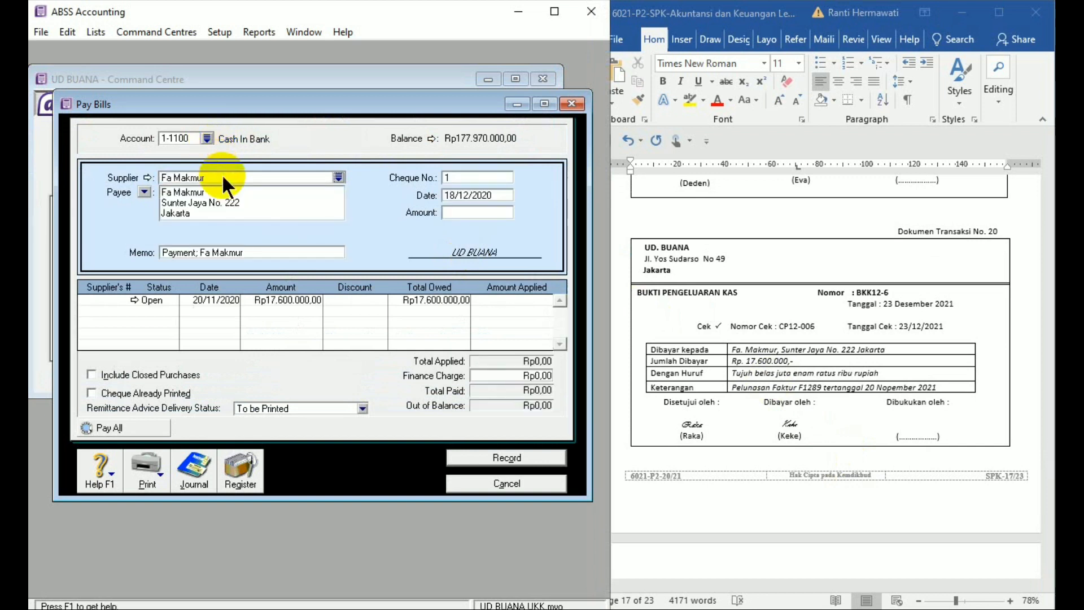
click(449, 178)
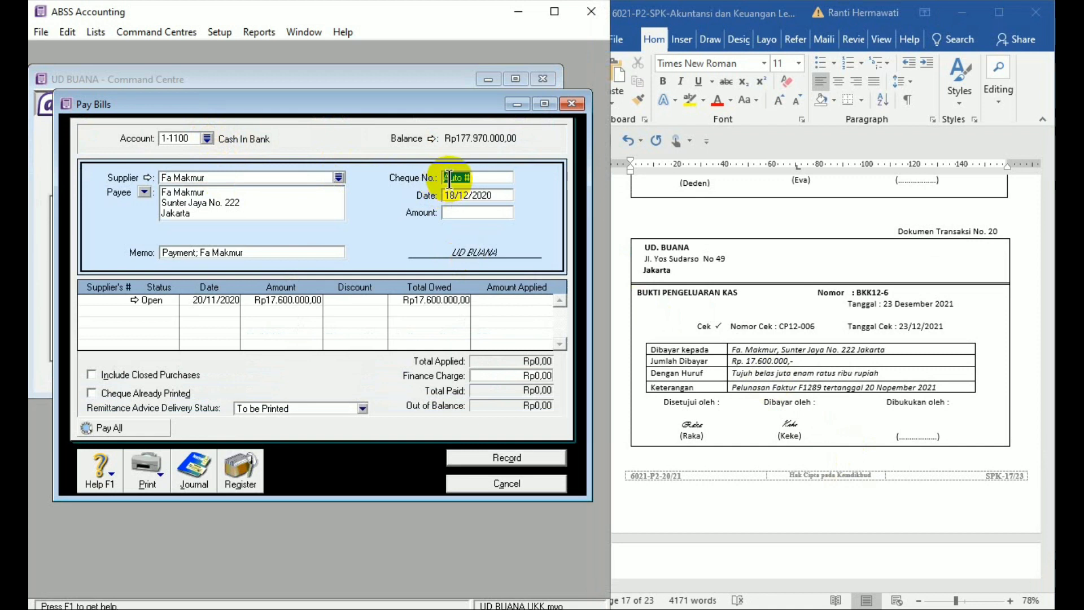
text(CP12-006)
key(Tab)
- Set the Fa Makmur payment's date to 23/12/2020 and its amount to 17600000
click(455, 194)
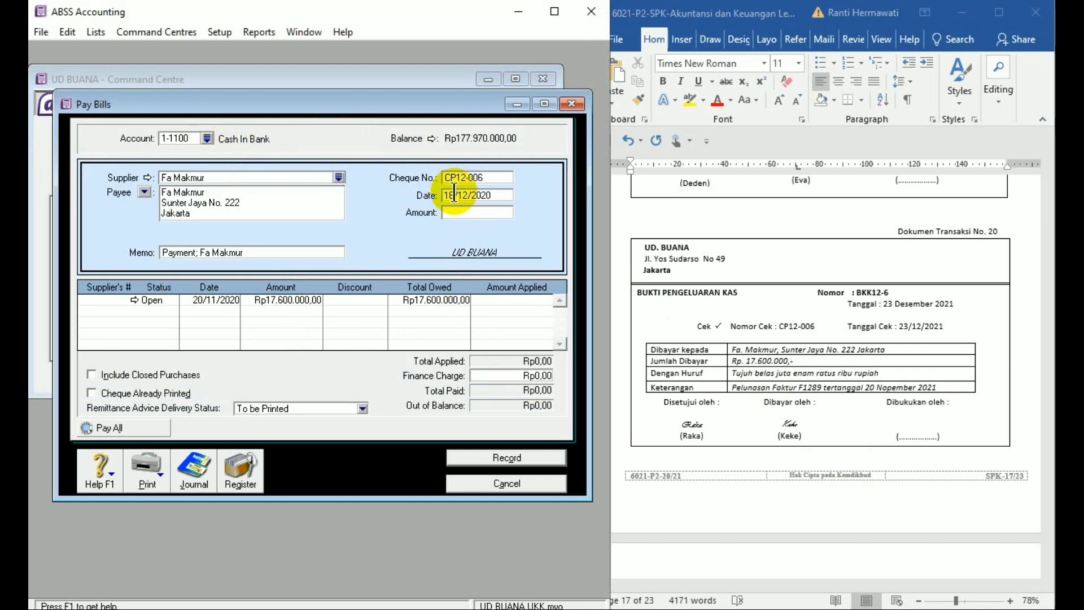
key(BackSpace)
key(BackSpace)
text(23)
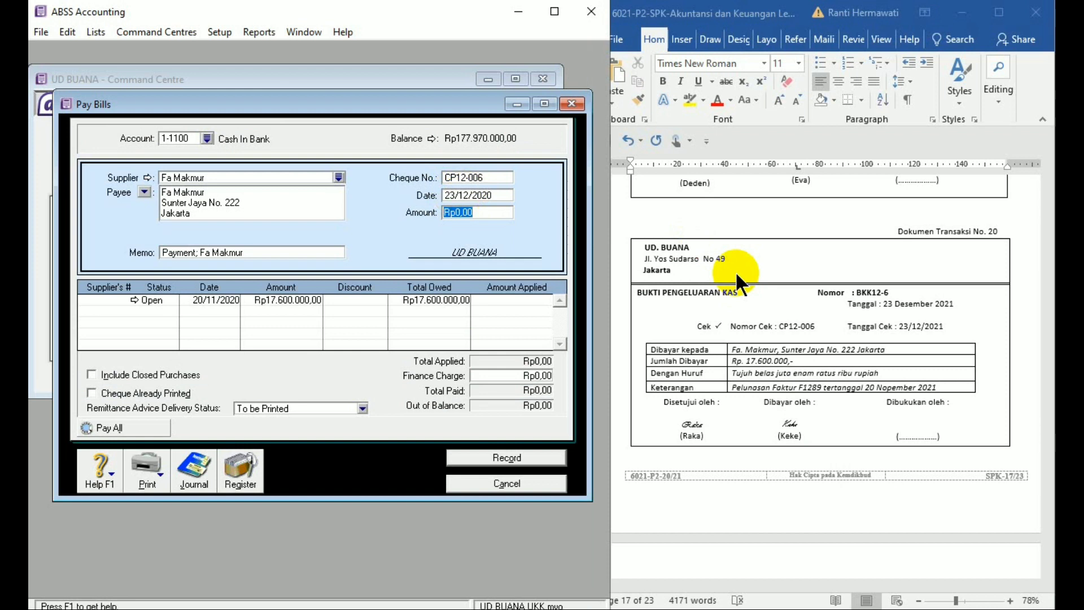
text(176)
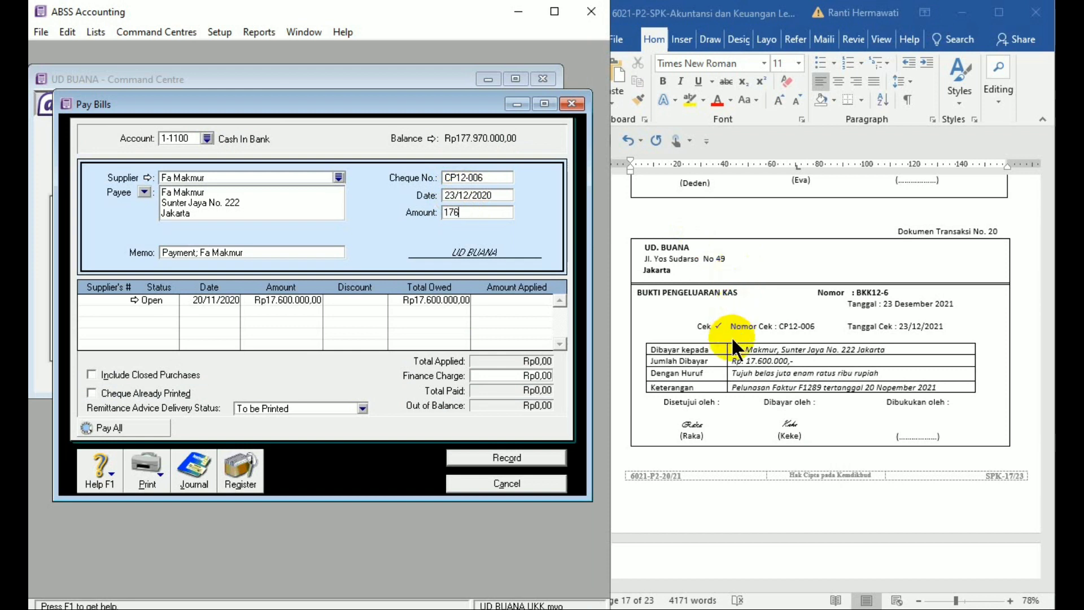
text(000000)
key(Tab)
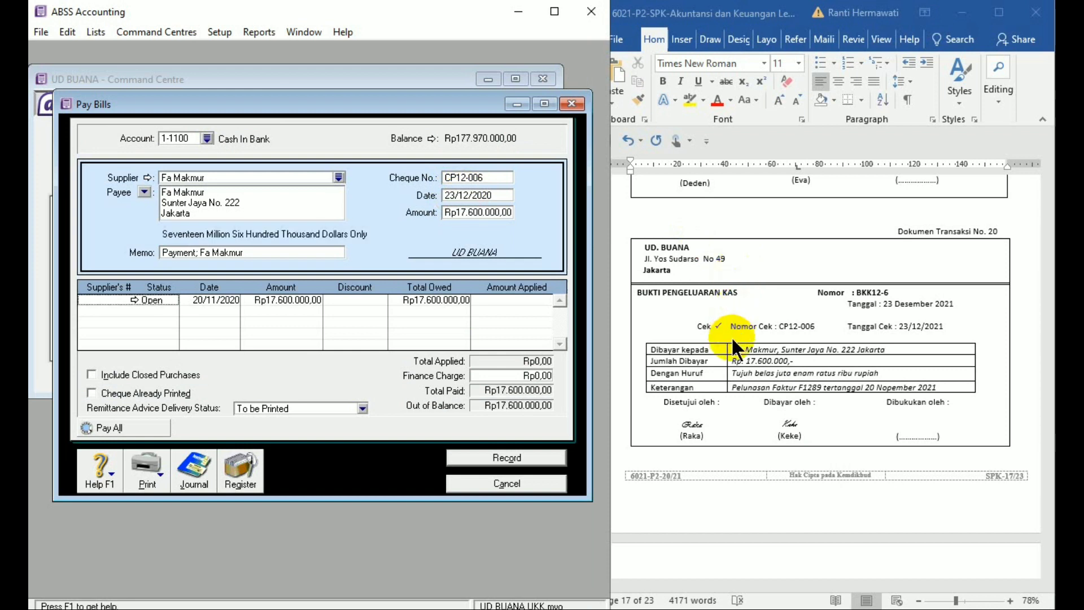
- In the Word document, correct the year to 2020 in transaction document 20's voucher date, cheque date and description
click(954, 304)
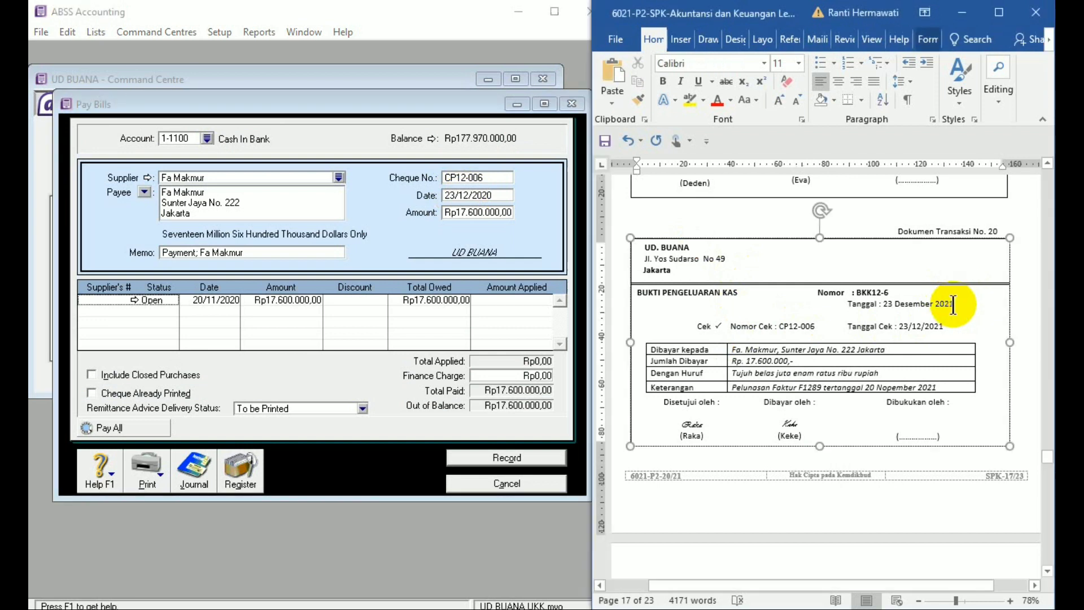
key(BackSpace)
text(0)
click(946, 326)
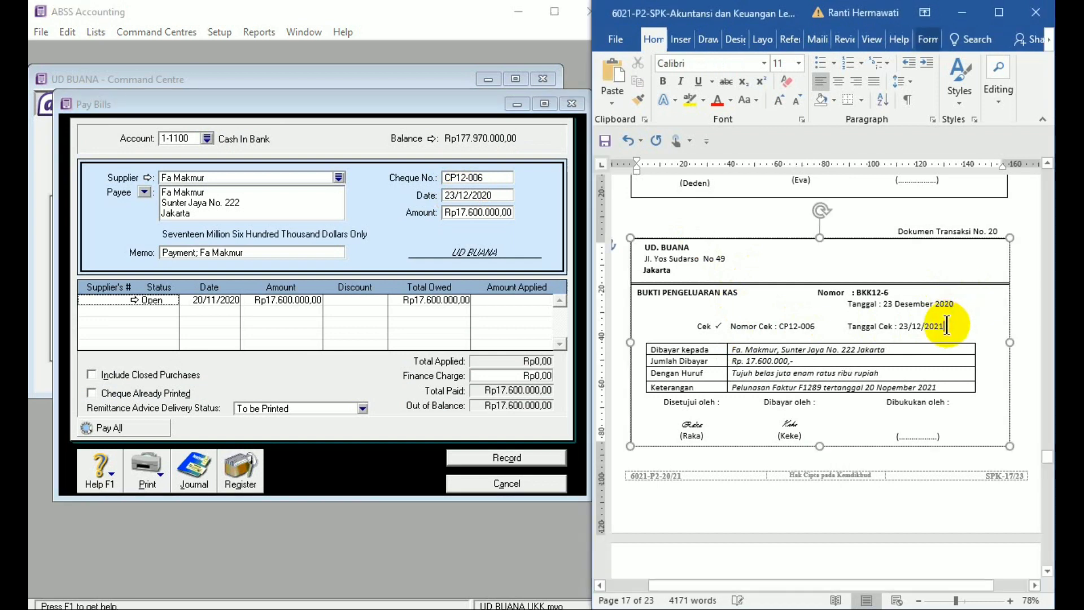
key(BackSpace)
text(0)
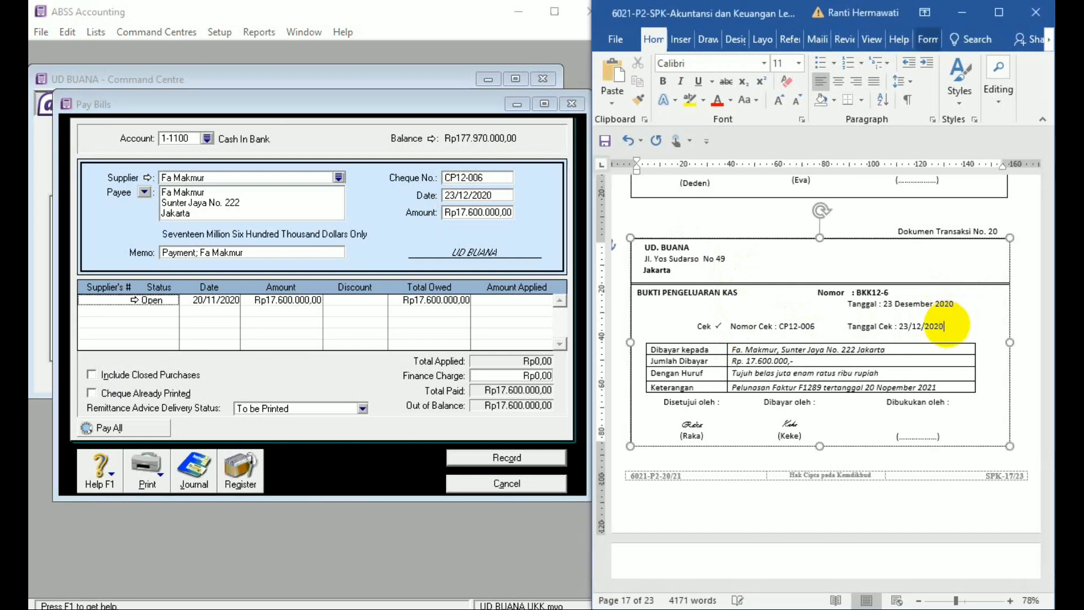
click(940, 386)
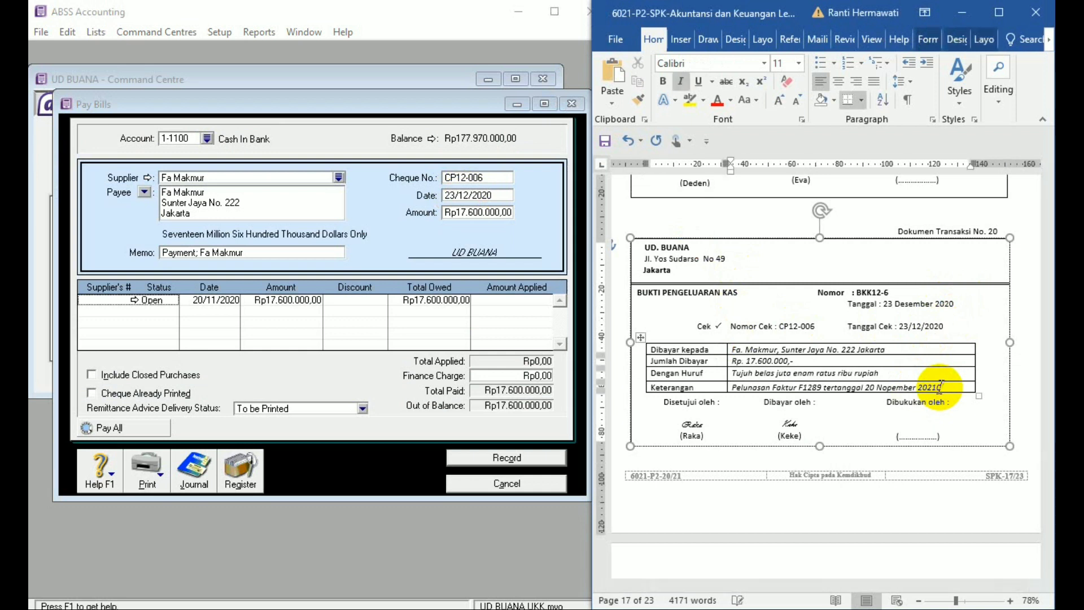
key(BackSpace)
text(0)
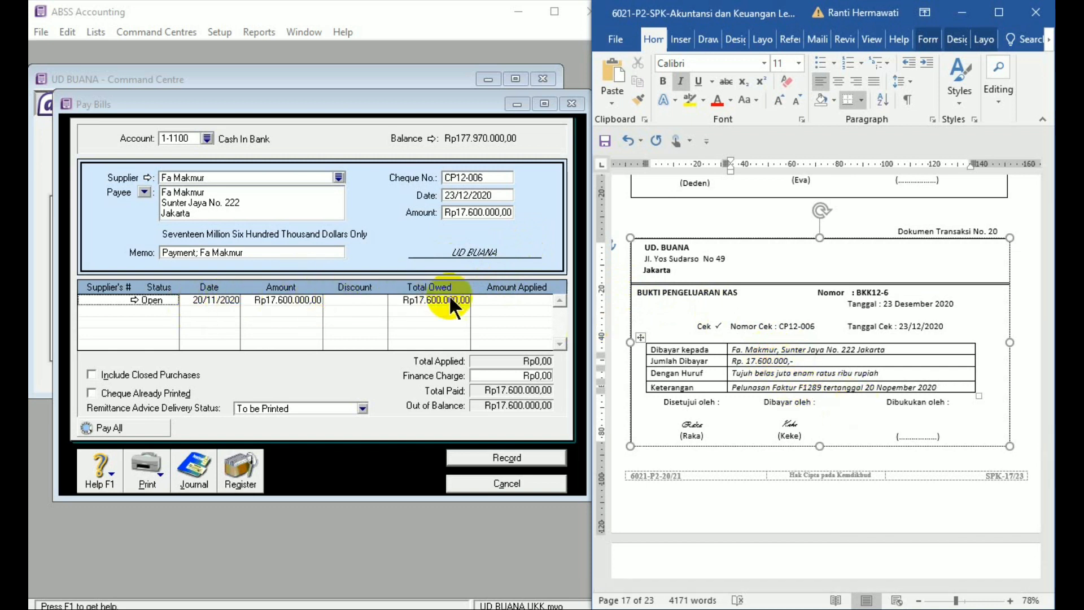
- Back in ABSS Accounting, apply the full payment to Fa Makmur's open bill, record it and close Pay Bills
click(482, 299)
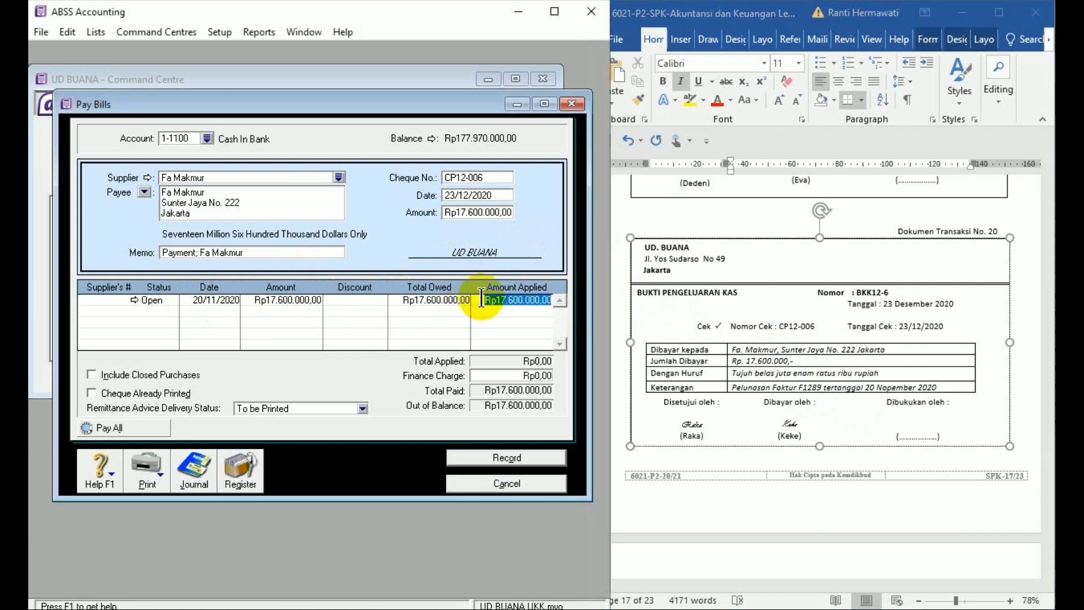
click(528, 458)
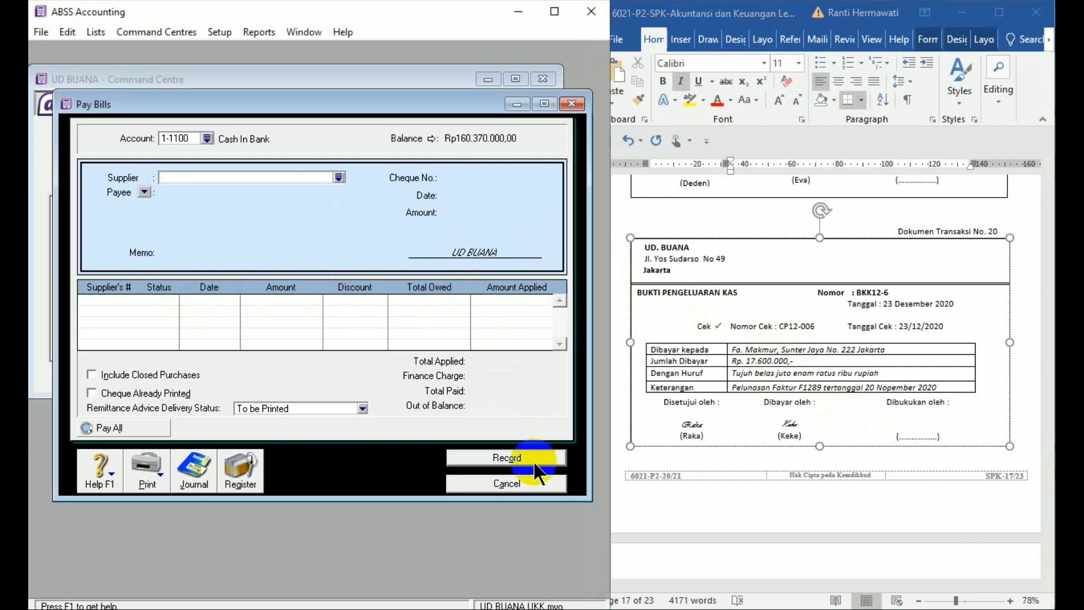
click(535, 477)
- Switch to the Word document and bring transaction document 21, the Maju Elex cash receipt, into view
click(681, 524)
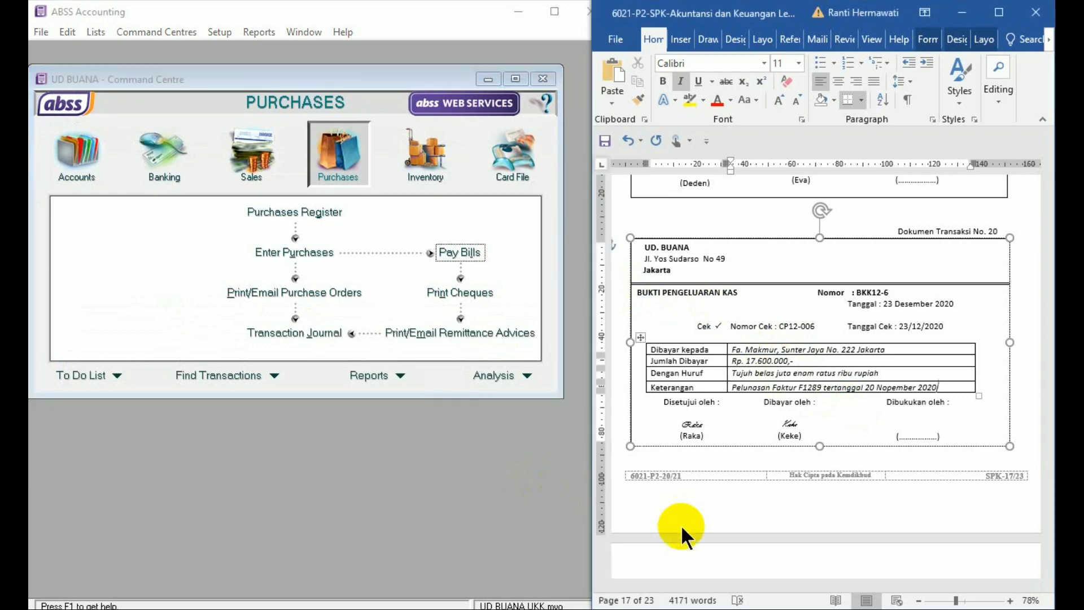
click(681, 525)
scroll(681, 524, down, 5)
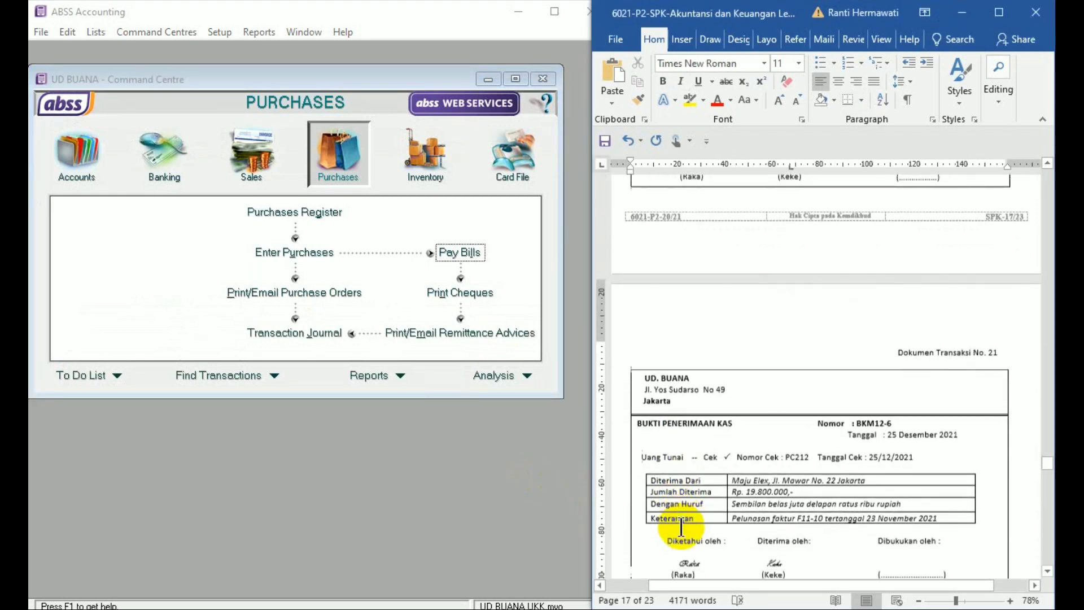
scroll(681, 527, down, 3)
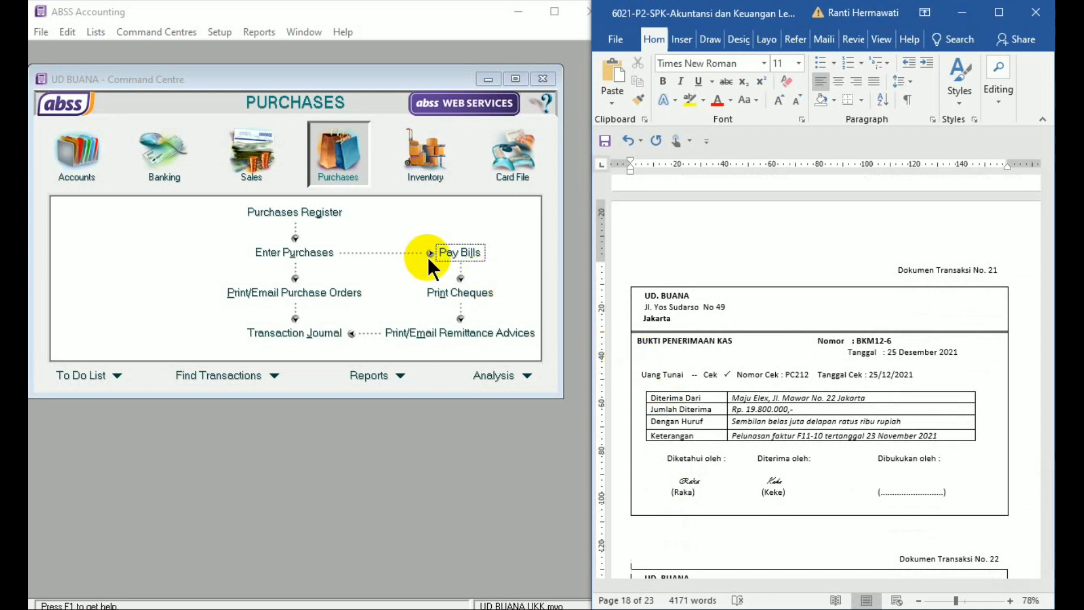
- In ABSS Accounting, start a received customer payment from Maju Elex with an amount of 19800000
click(251, 153)
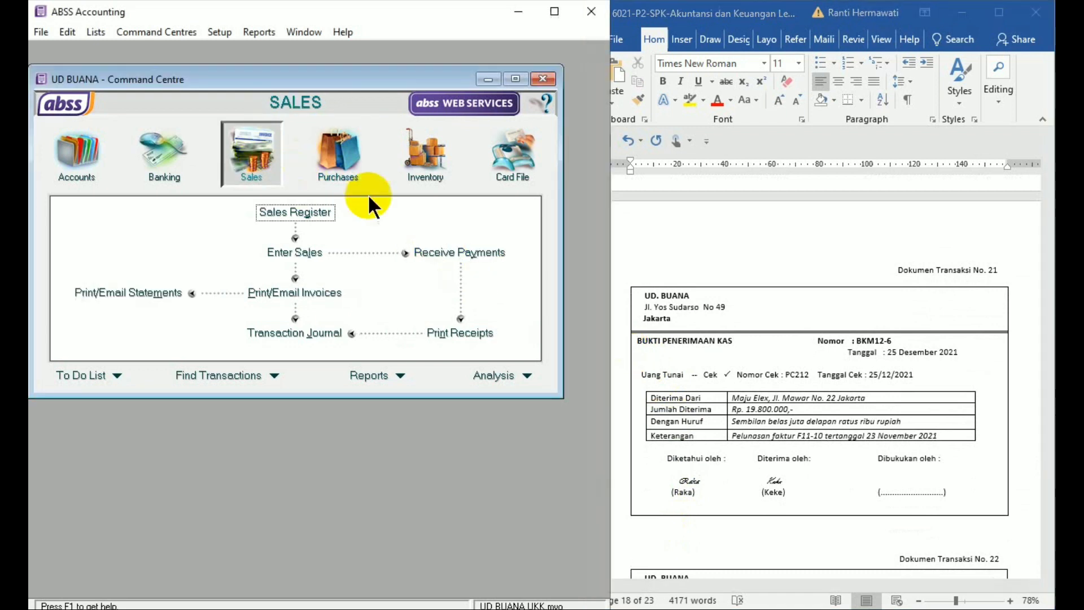
click(450, 251)
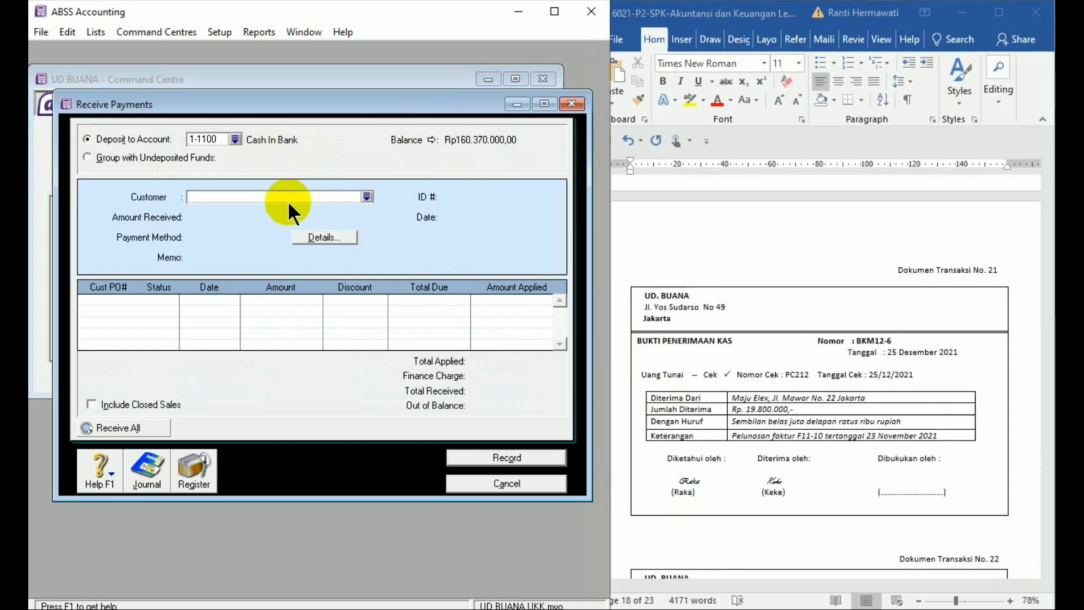
text(Maju Elex)
key(Tab)
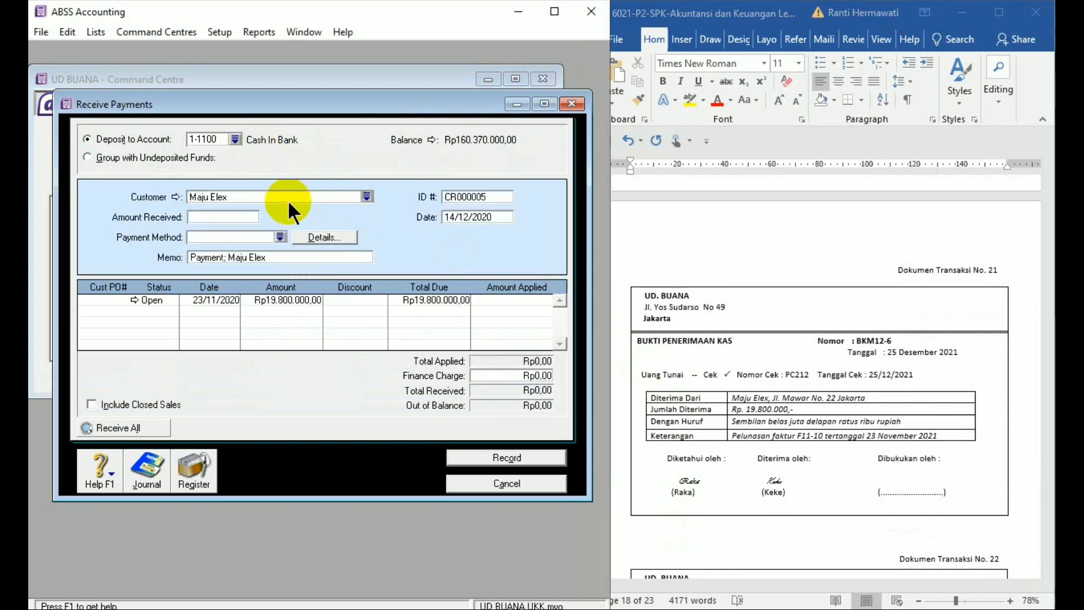
click(206, 216)
text(19800000)
key(Tab)
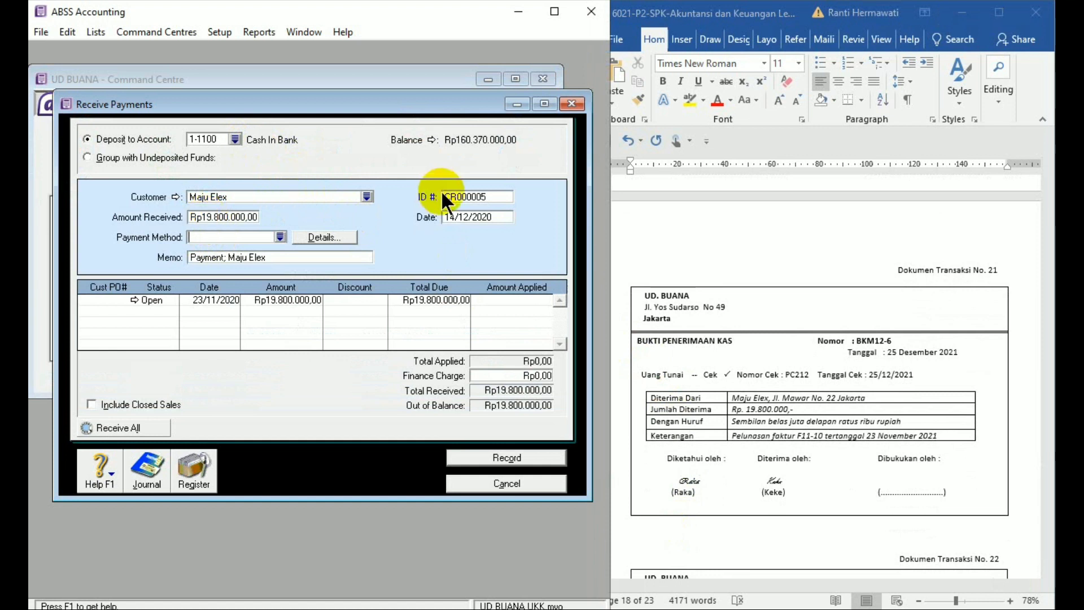
- Set the Maju Elex payment's date to 25/12/2020
click(455, 216)
click(454, 216)
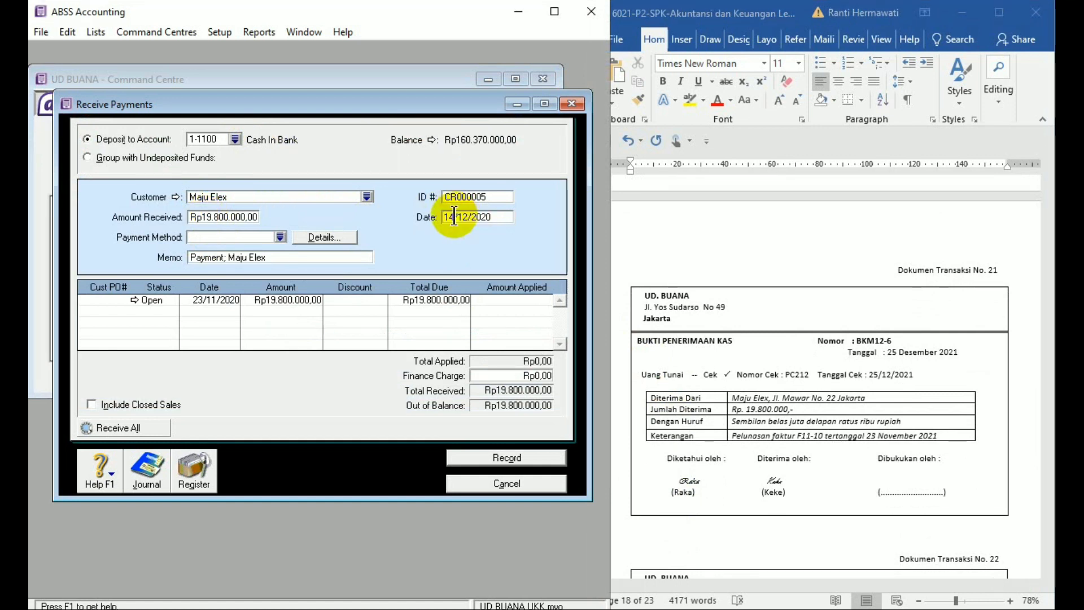
key(BackSpace)
key(BackSpace)
text(25)
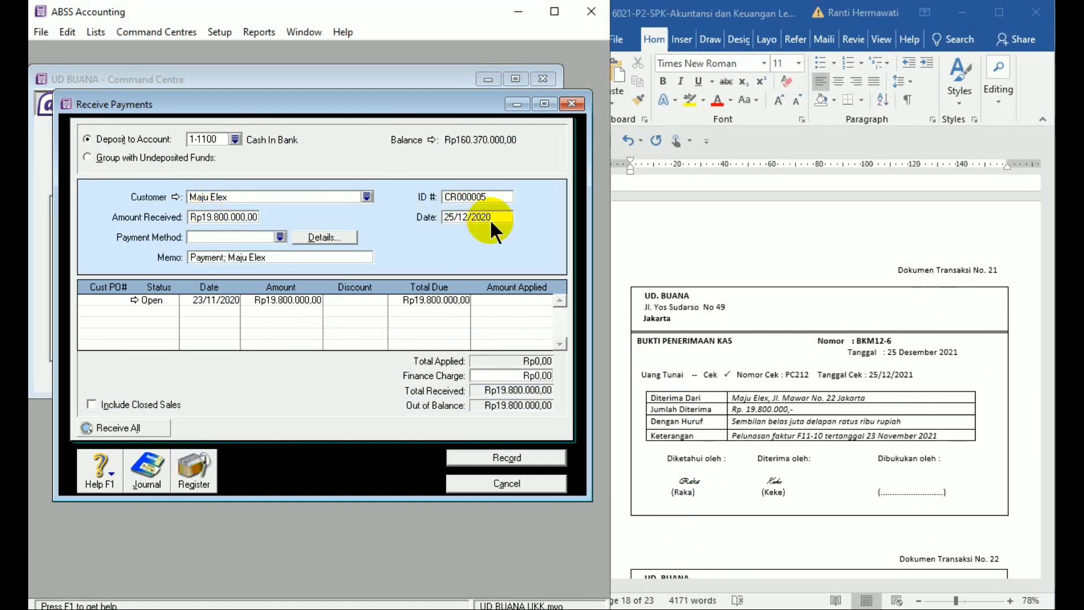
- In the Word document, correct the year to 2020 in transaction document 21's receipt date, cheque date and description
click(958, 351)
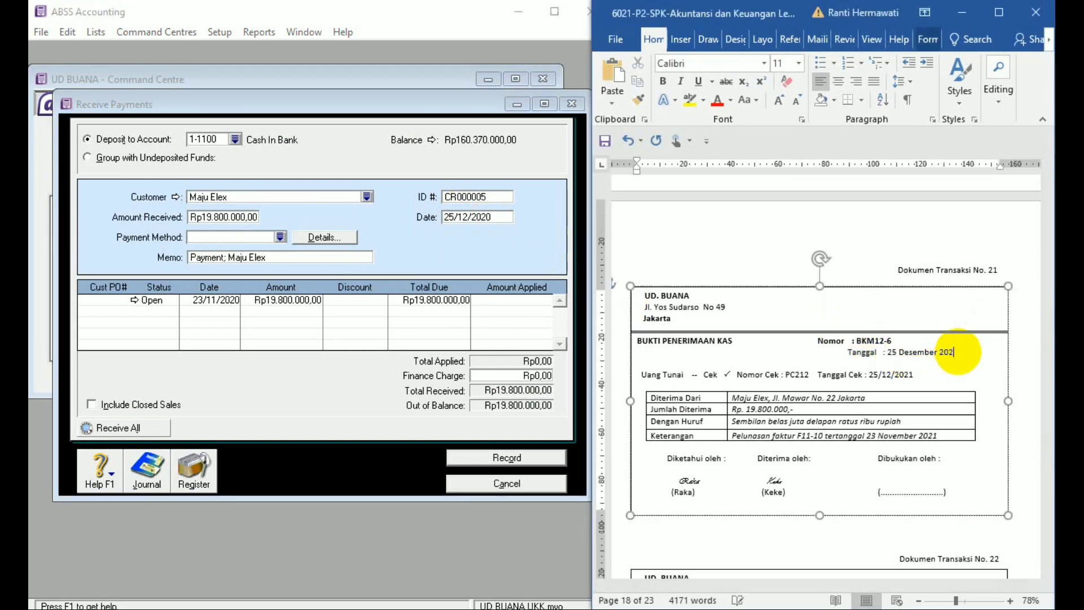
key(BackSpace)
text(0)
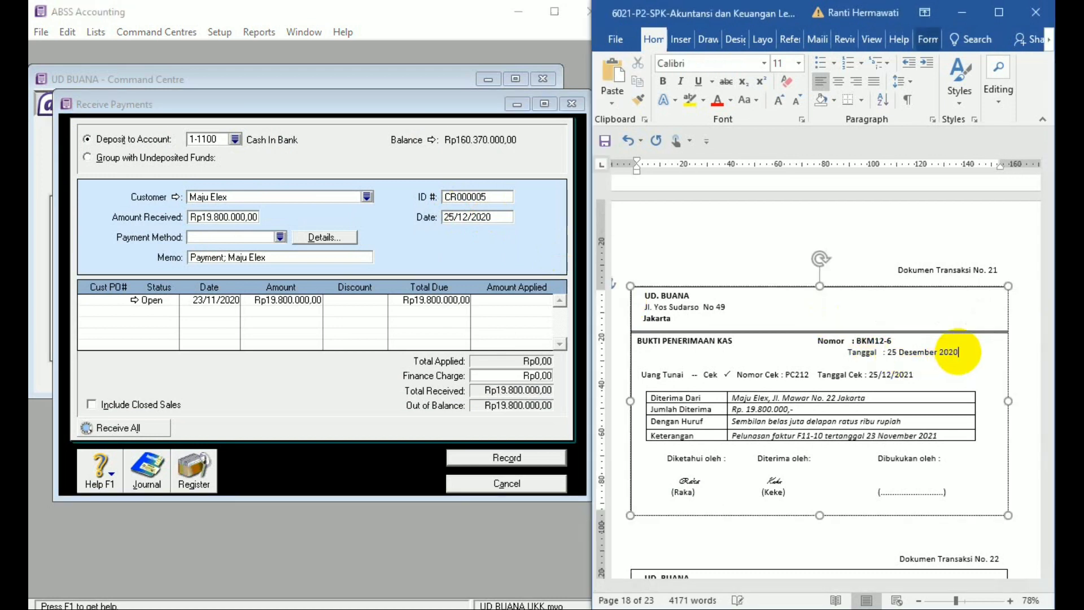
click(925, 380)
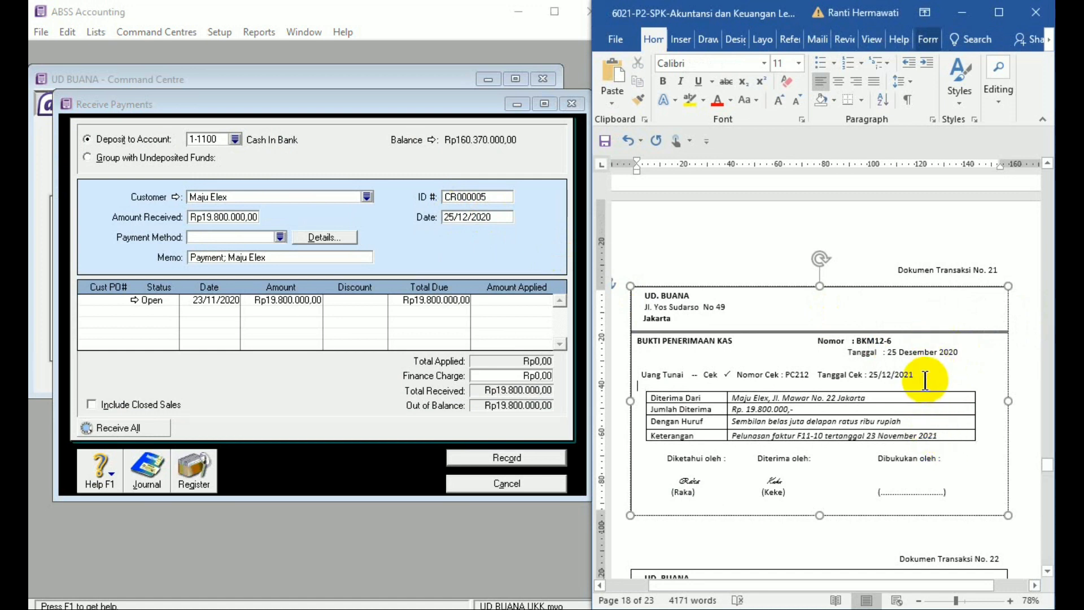
click(914, 374)
key(BackSpace)
text(0)
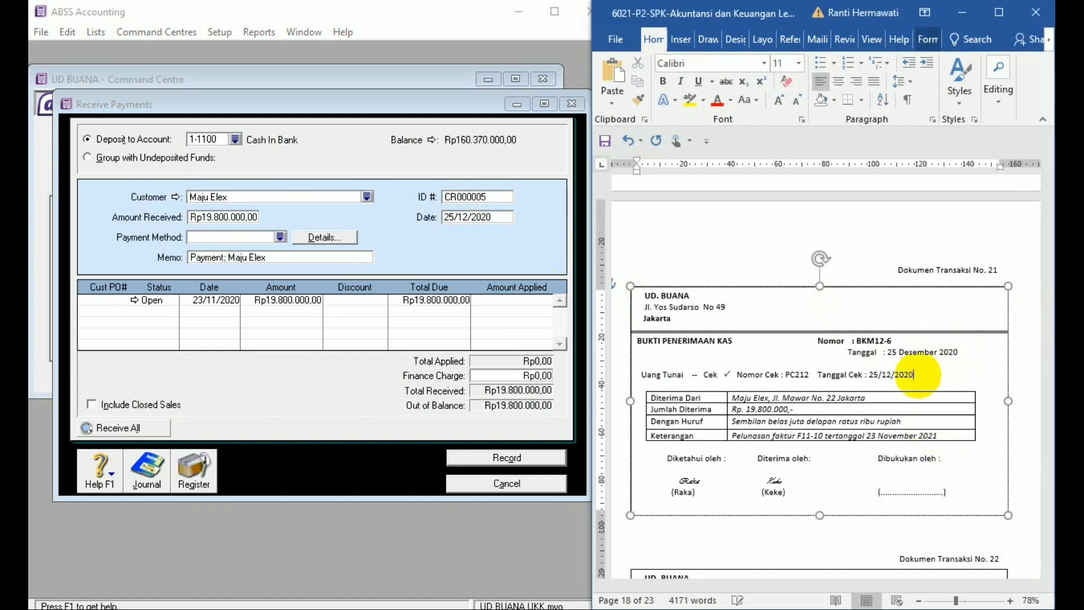
click(941, 435)
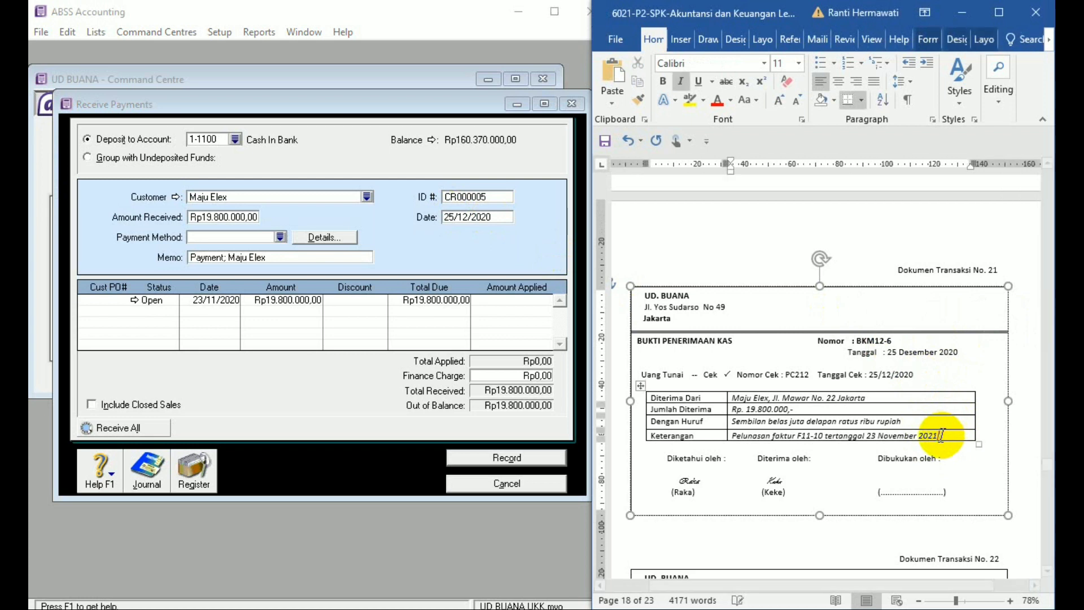
key(BackSpace)
text(0)
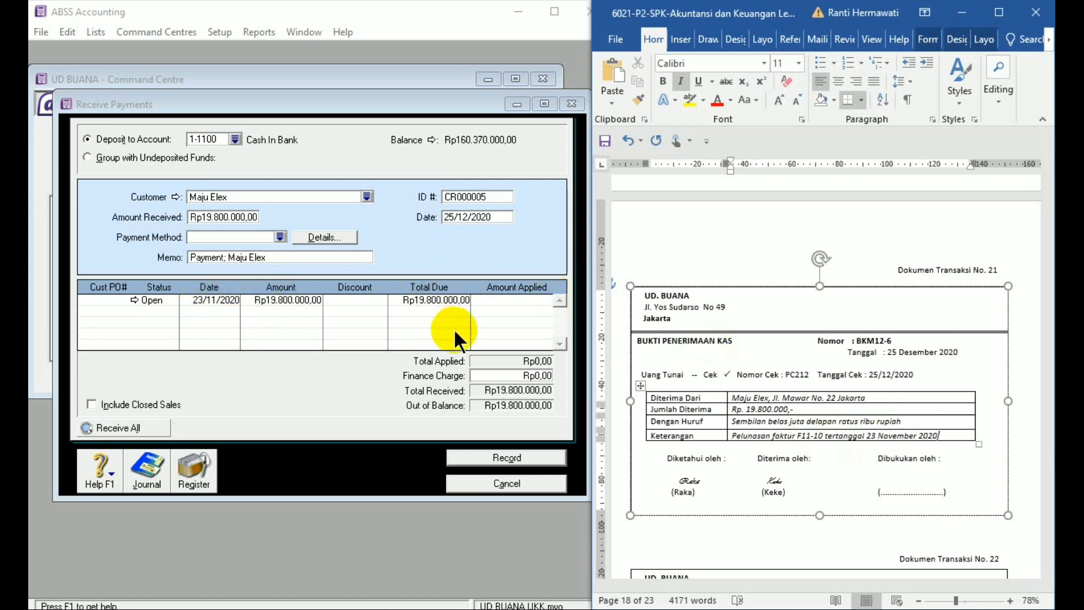
- Back in ABSS Accounting, apply the full receipt to Maju Elex's open invoice, record it and close Receive Payments
click(479, 297)
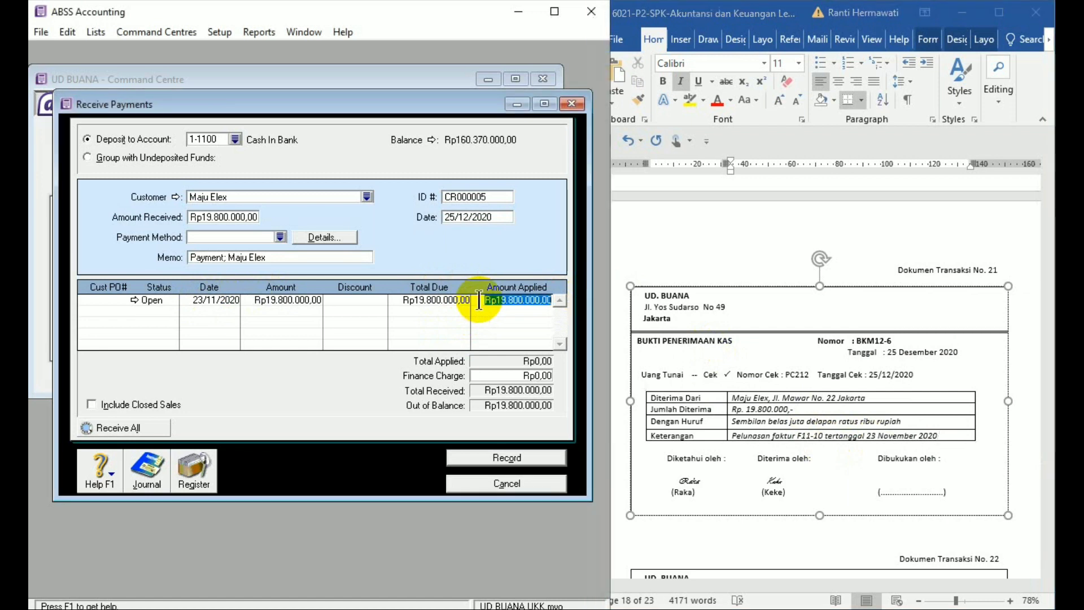
click(478, 456)
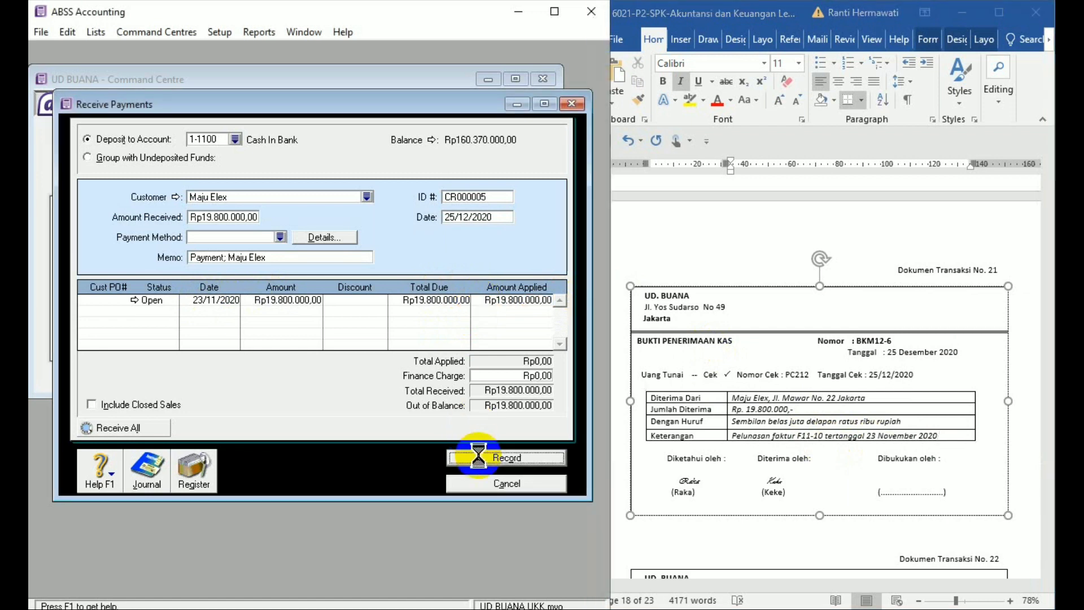
click(498, 484)
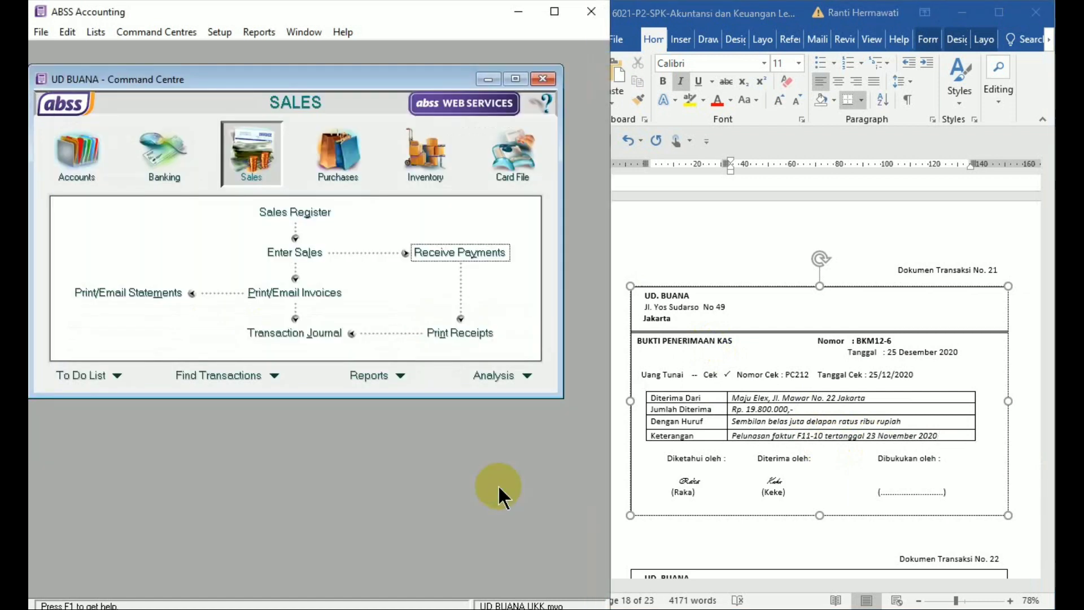
- Switch to the Word document and bring transaction document 22, the petty cash voucher V12-4, into view
click(700, 560)
scroll(700, 553, down, 5)
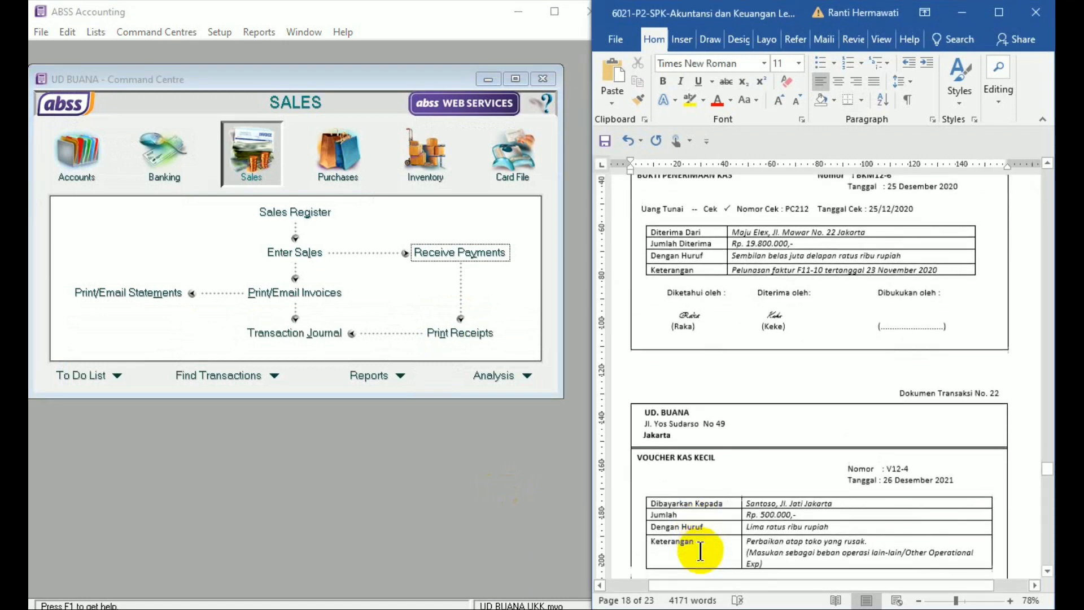
scroll(700, 551, down, 2)
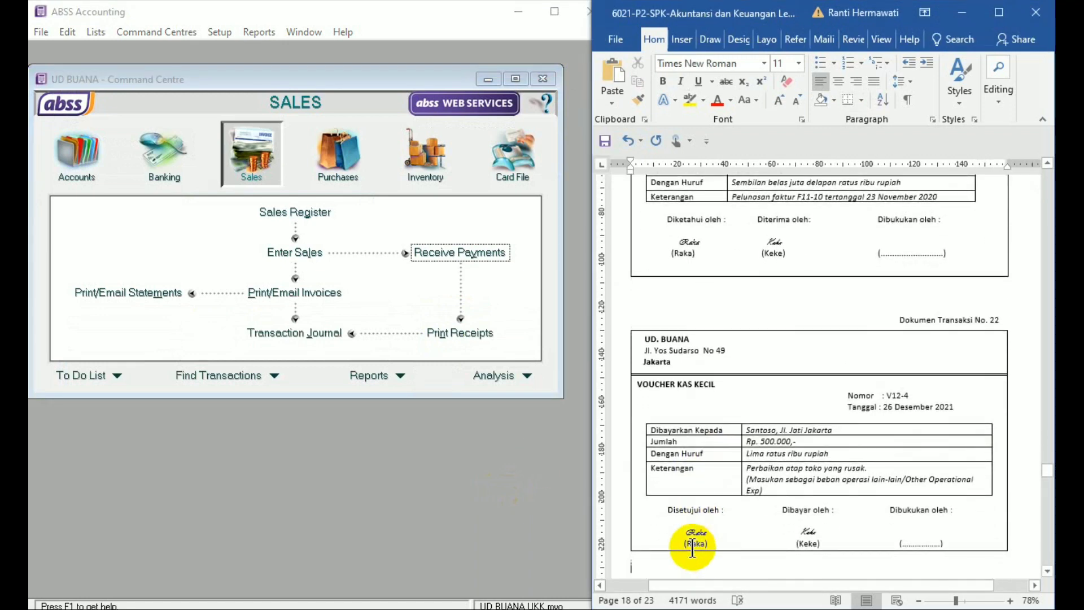
- In ABSS Accounting, start a Spend Money transaction from account 1-1200 Petty Cash and enter the payee's name from the voucher
click(177, 186)
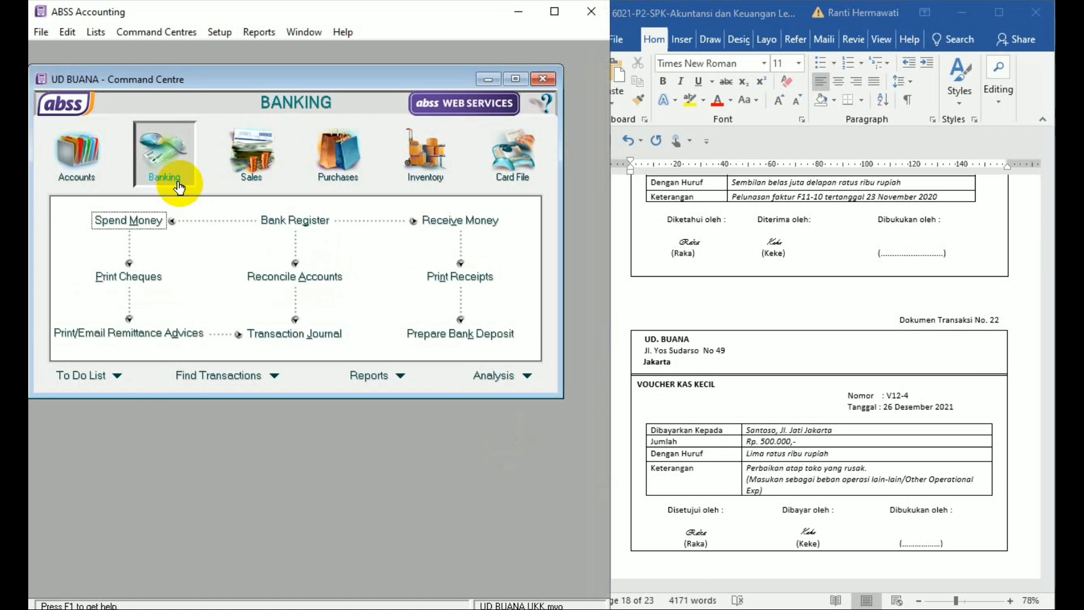
click(132, 217)
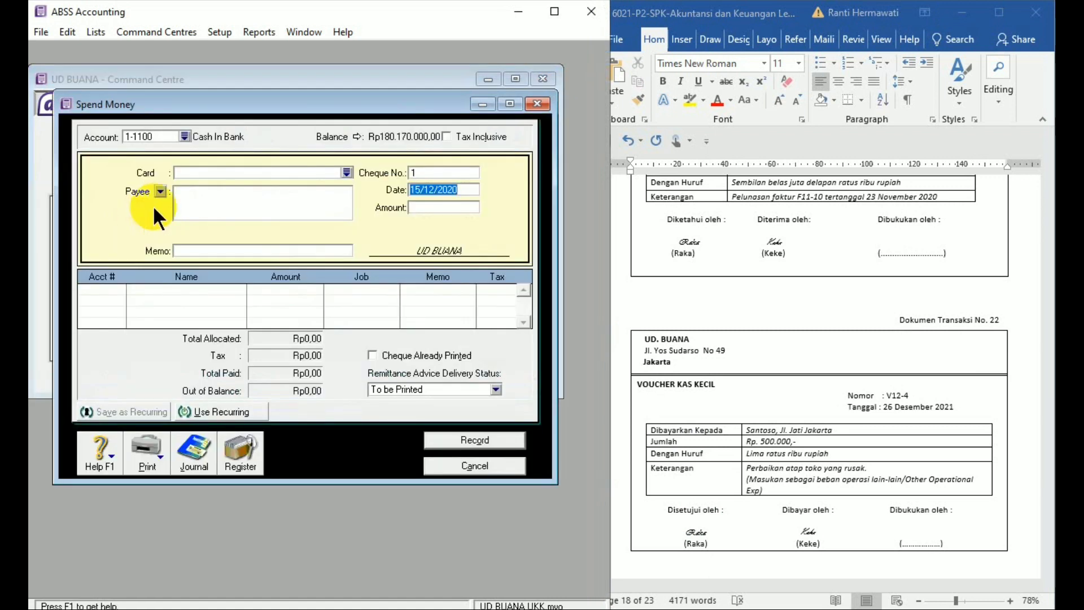
click(185, 136)
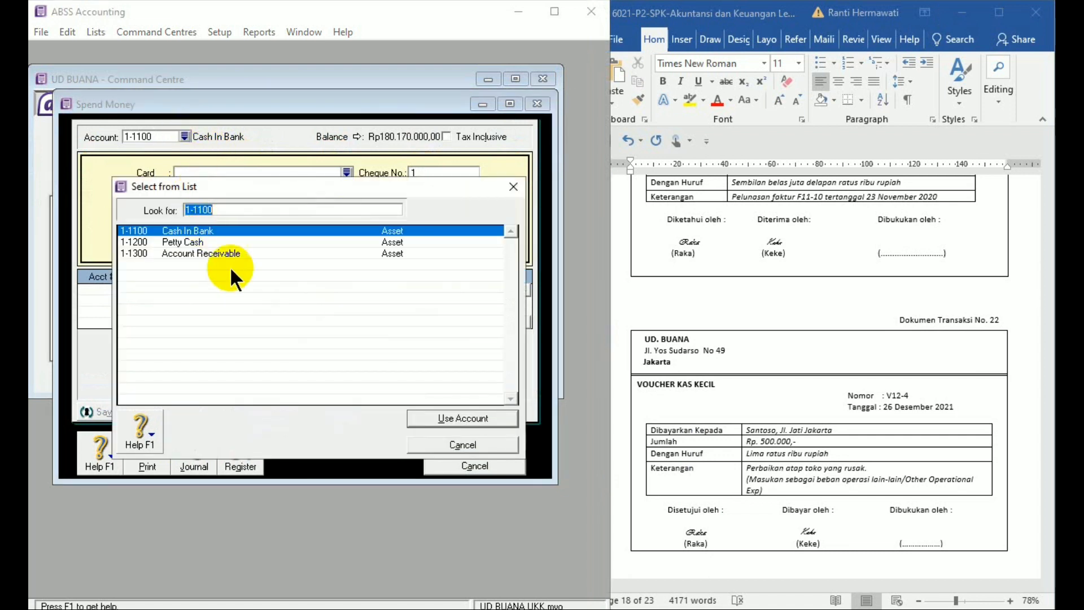
double_click(215, 241)
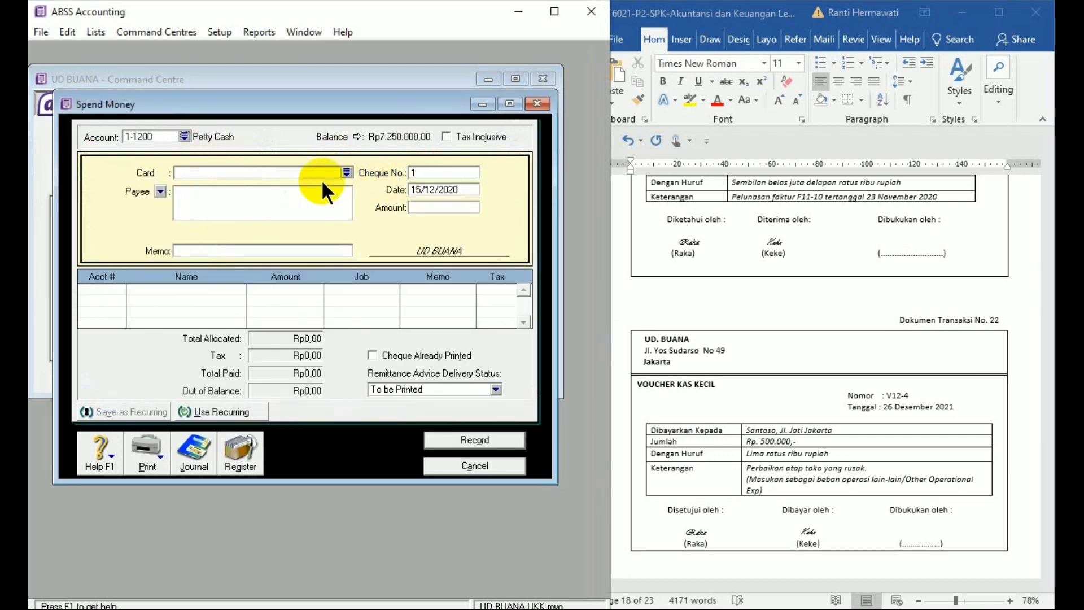
click(274, 204)
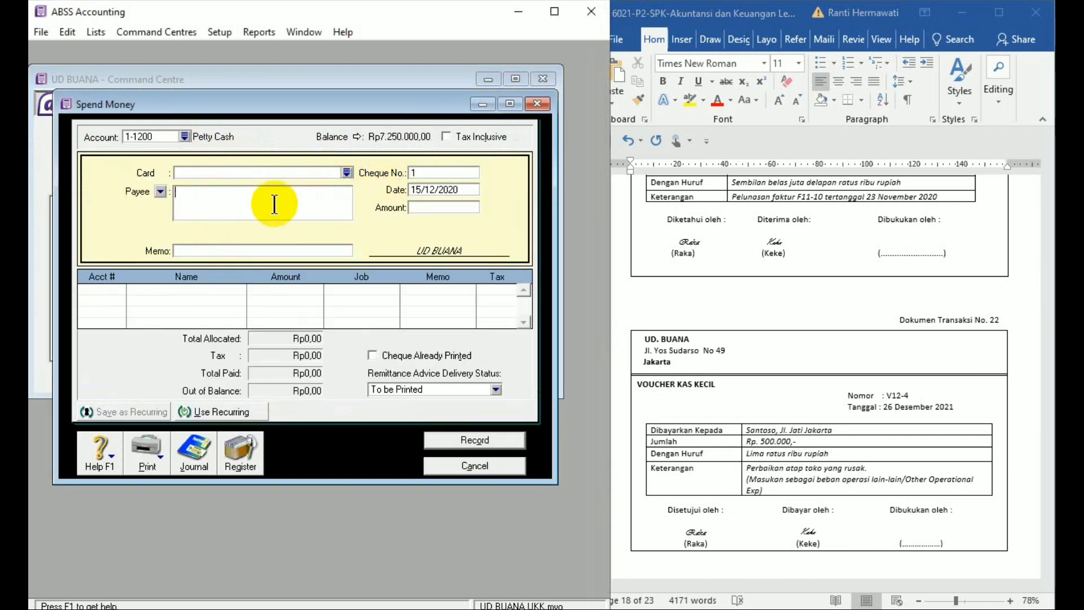
text(Santoso)
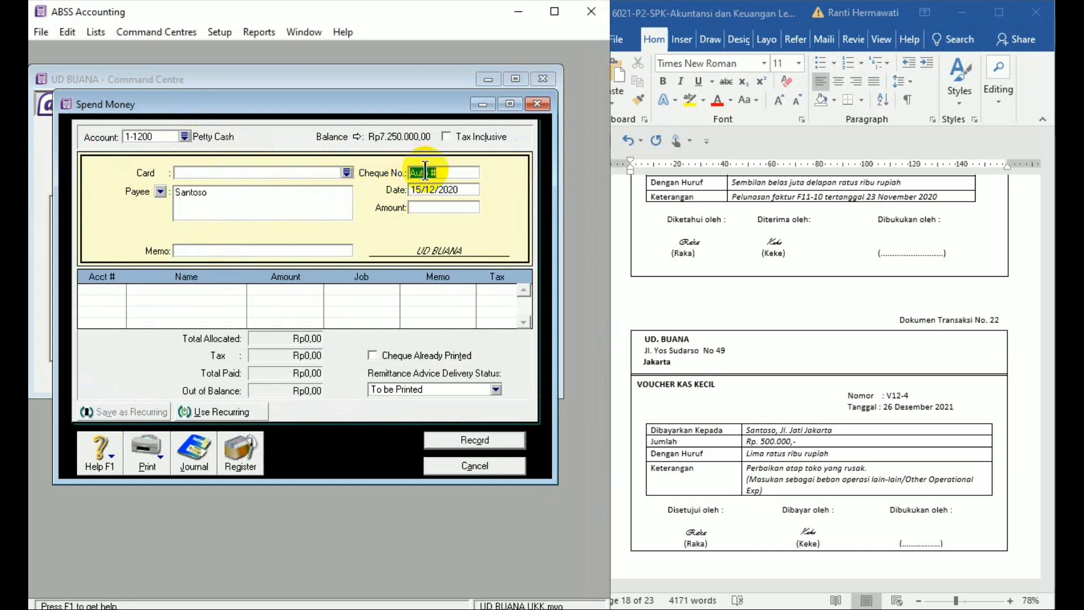
- Set the petty cash payment's cheque number to V12-4, its date to 26/12/2020 and its amount to Rp500.000
text(V12-4)
click(420, 188)
click(423, 189)
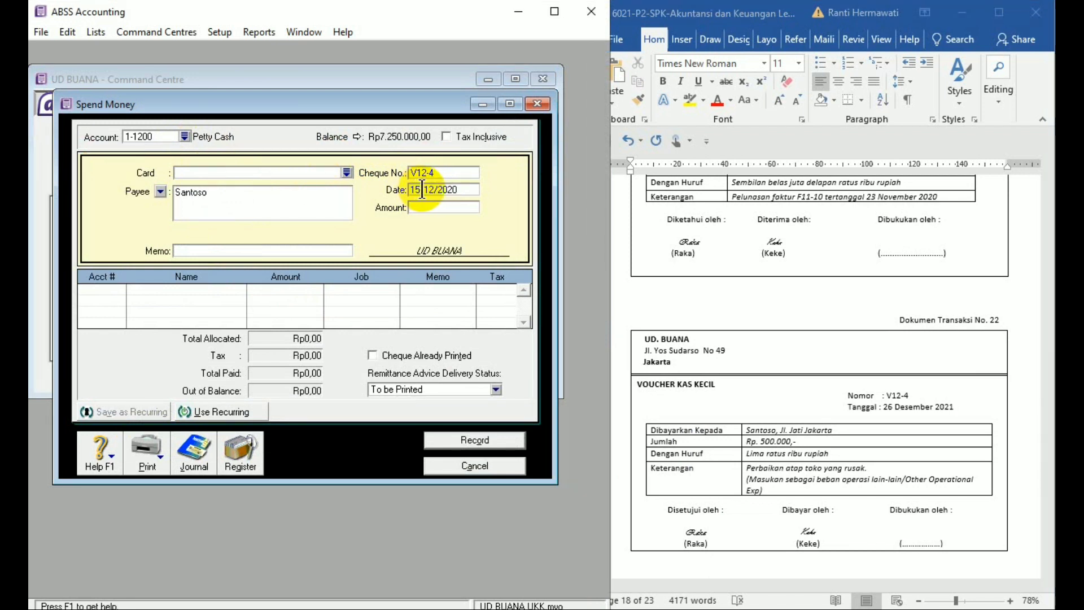
key(BackSpace)
key(BackSpace)
text(26)
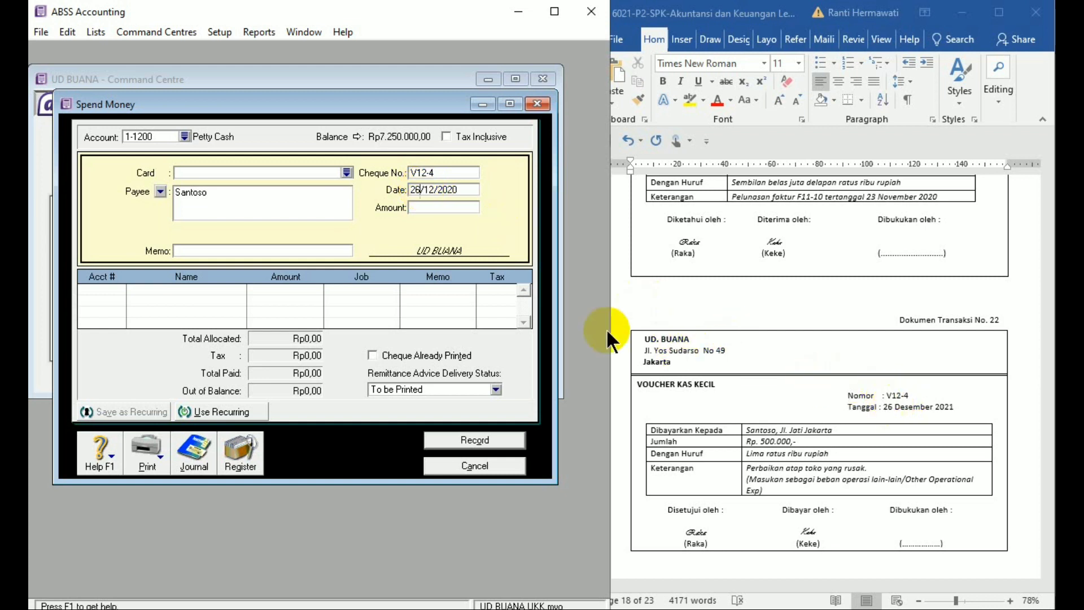
click(447, 211)
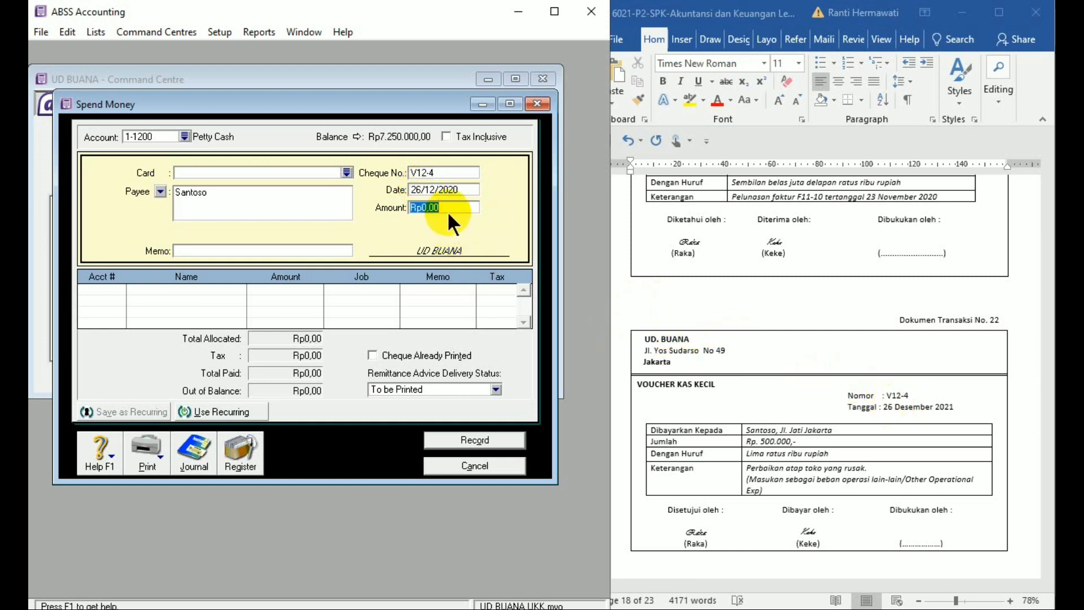
text(500.000)
key(Tab)
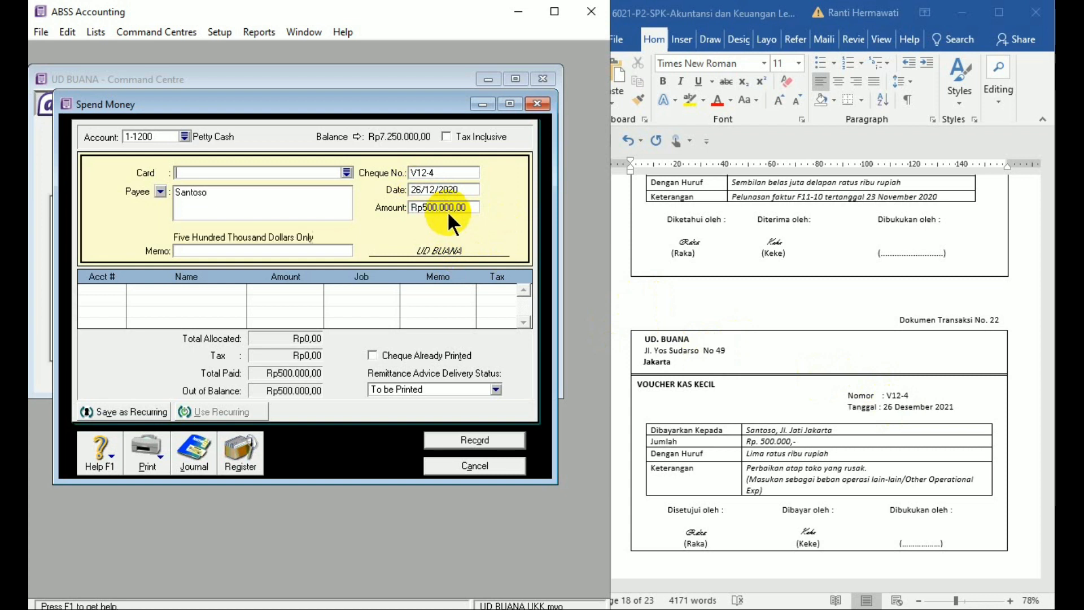
click(952, 403)
scroll(953, 404, down, 8)
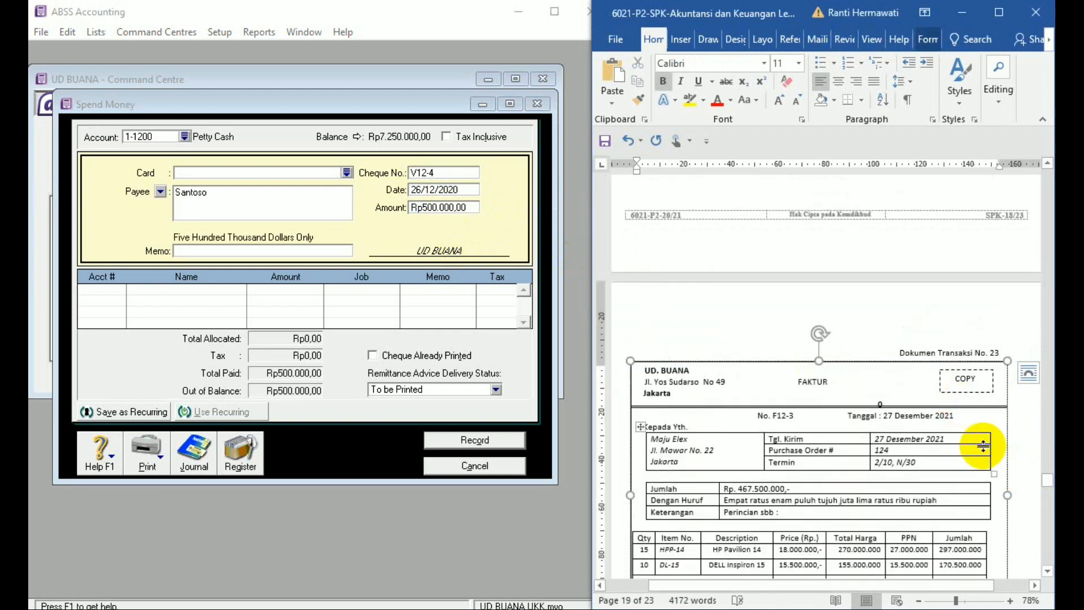
key(ctrl+z)
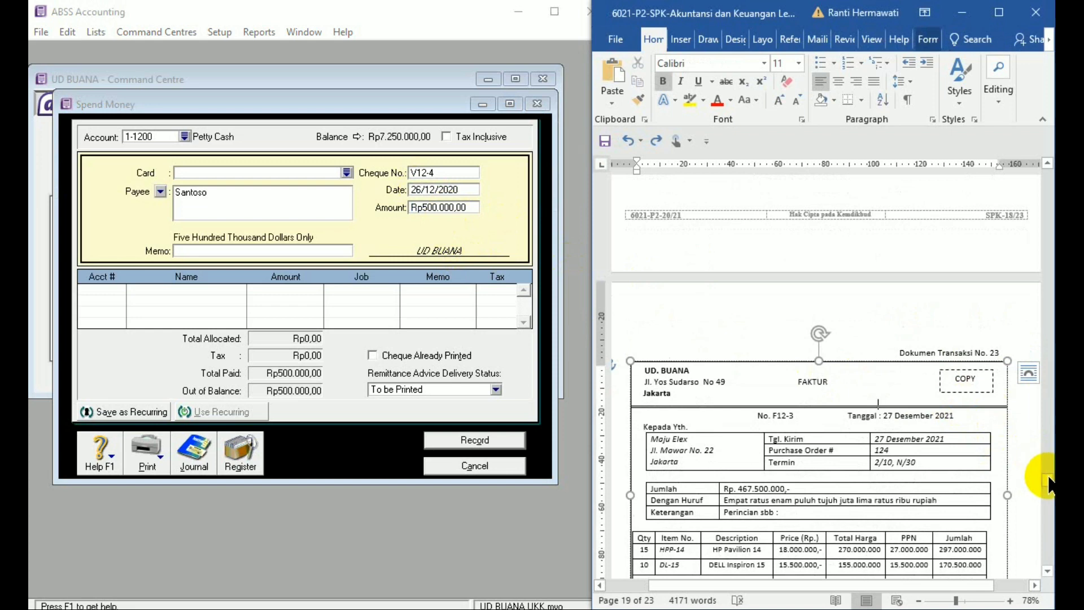
- In the Word document, correct the year to 2020 in the date of transaction document 22, voucher V12-4
mouse_move(1047, 475)
mouse_down()
mouse_move(1047, 462)
mouse_move(1047, 474)
mouse_up()
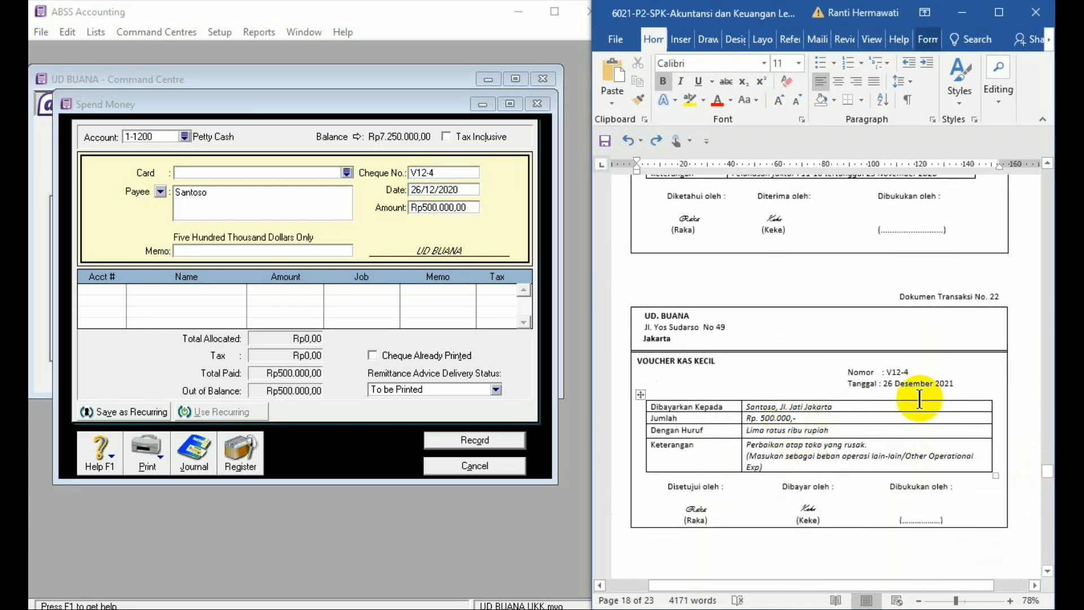
click(959, 385)
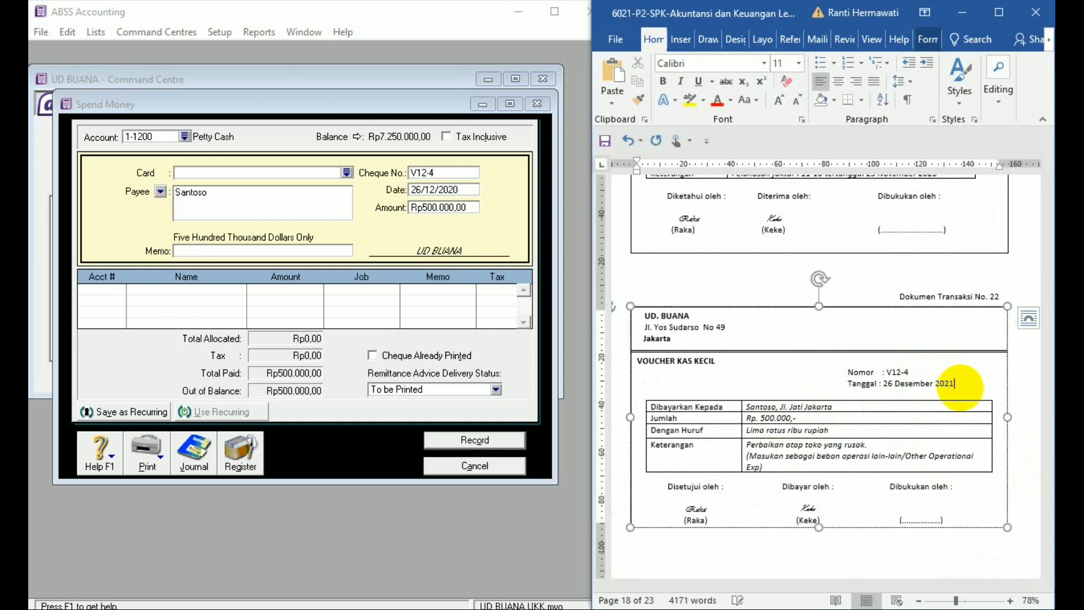
key(BackSpace)
text(0)
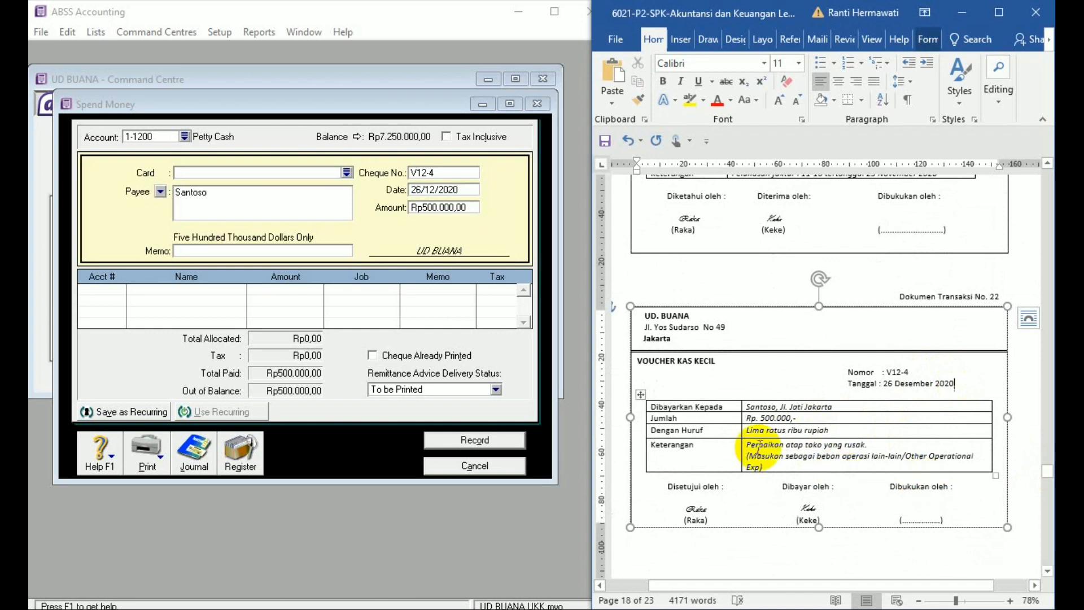
- Back in ABSS Accounting, enter the memo "Perbaikan atap toko" and allocate the payment to account 6-1800 Other Operating Expense
click(211, 249)
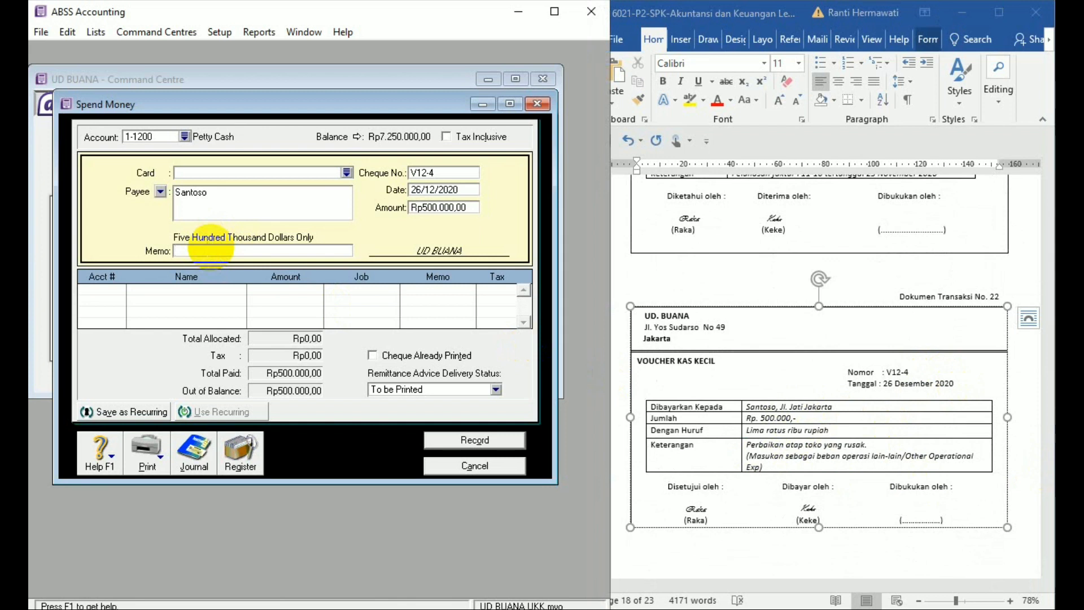
text(Perbaikan atap toko)
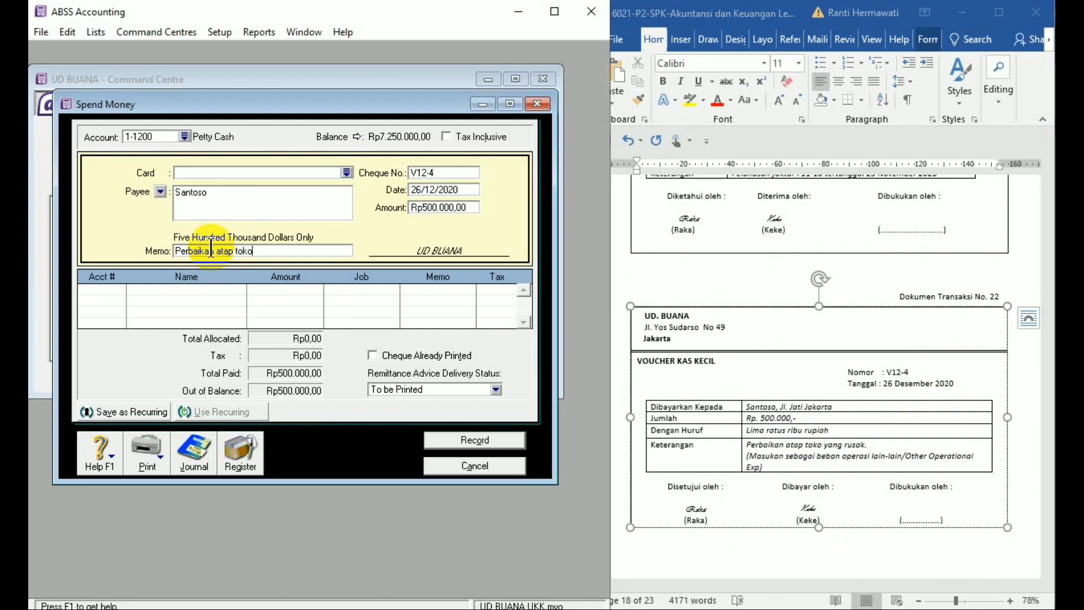
click(104, 286)
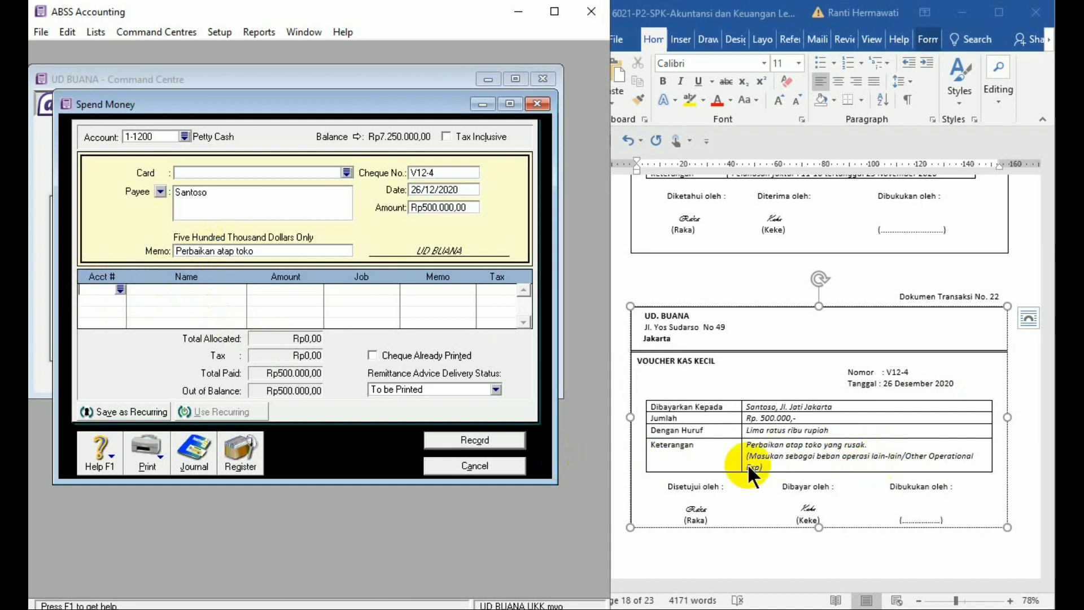
click(122, 285)
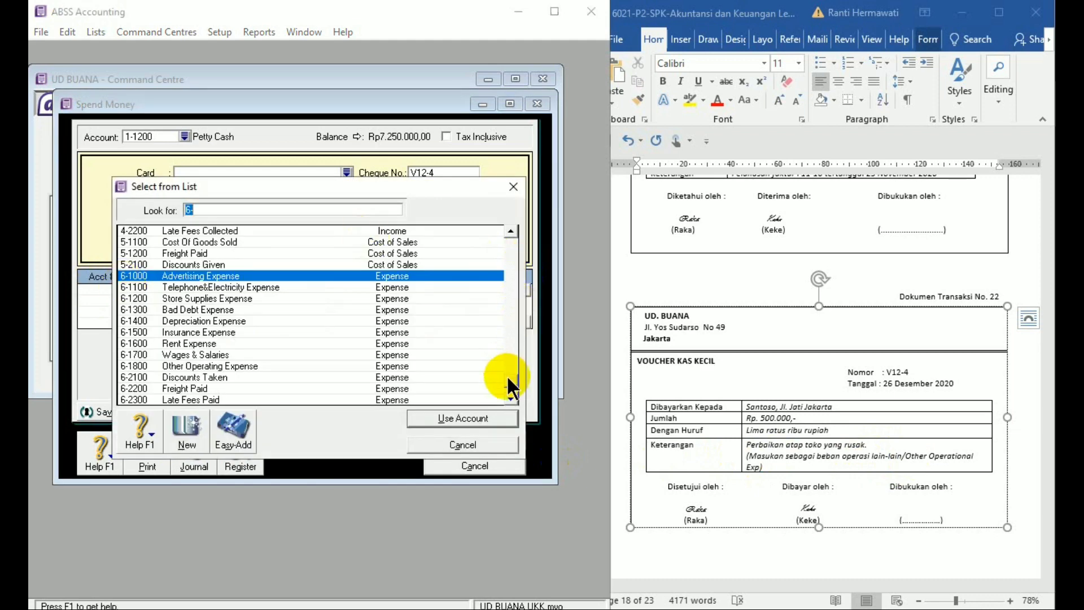
scroll(506, 375, down, 2)
double_click(178, 303)
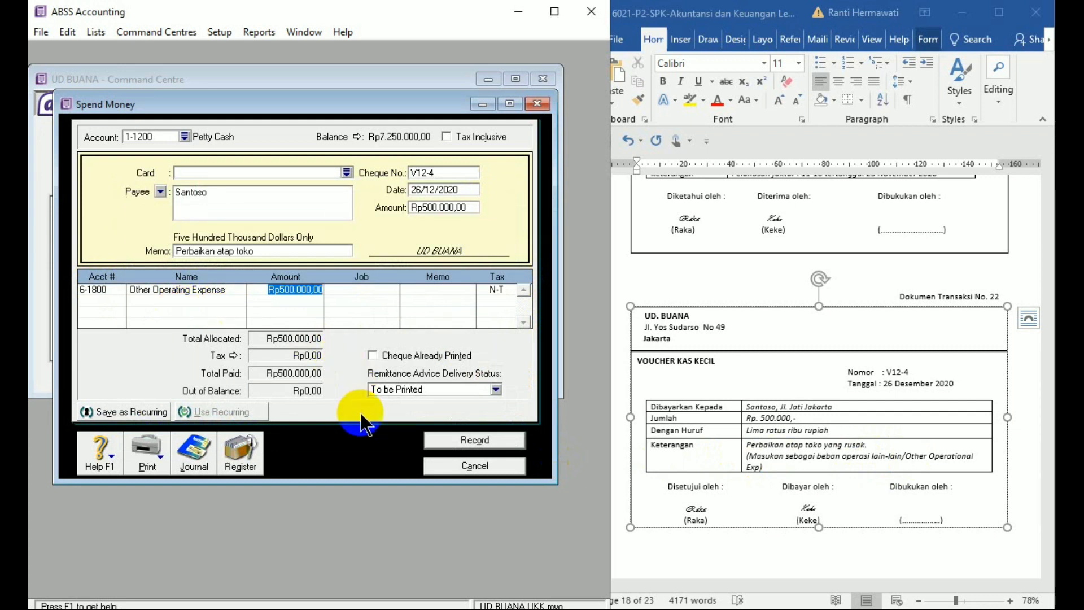
- Review the journal recap of the petty cash payment, then record it and close Spend Money
key(ctrl+r)
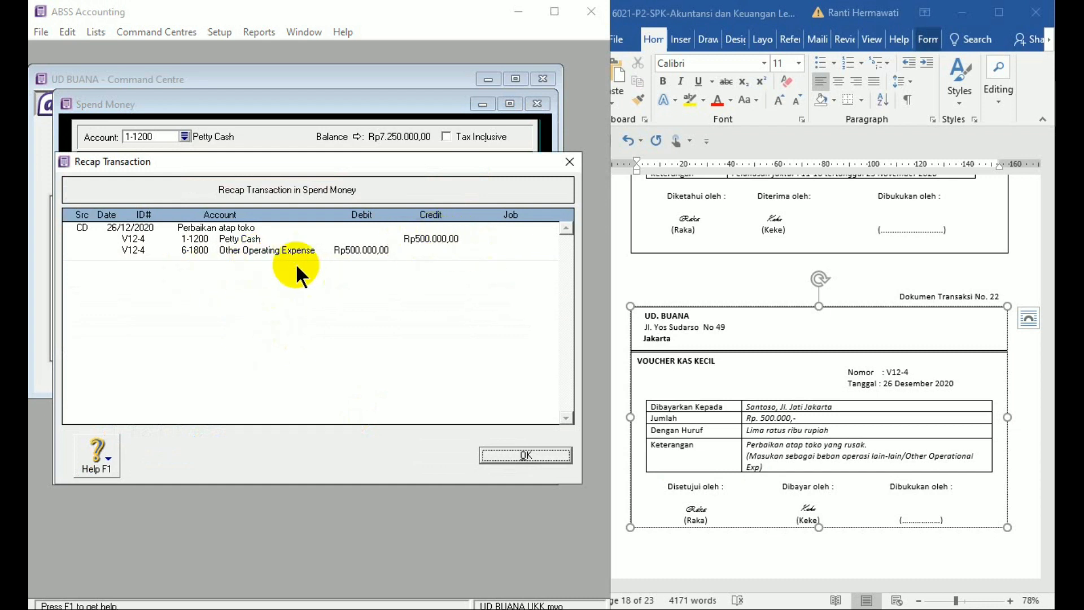
click(517, 458)
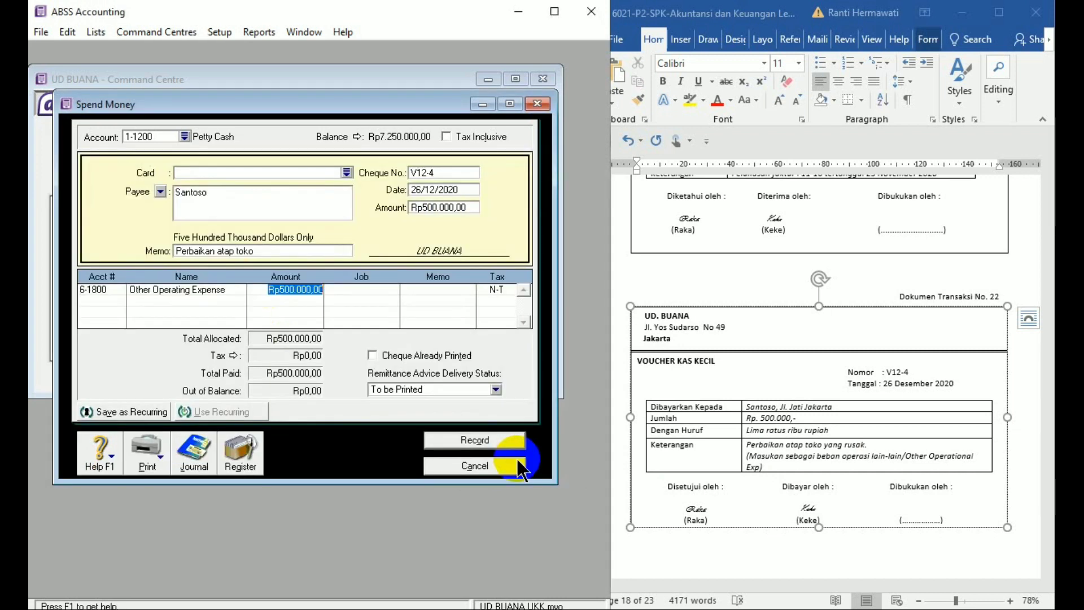
click(488, 442)
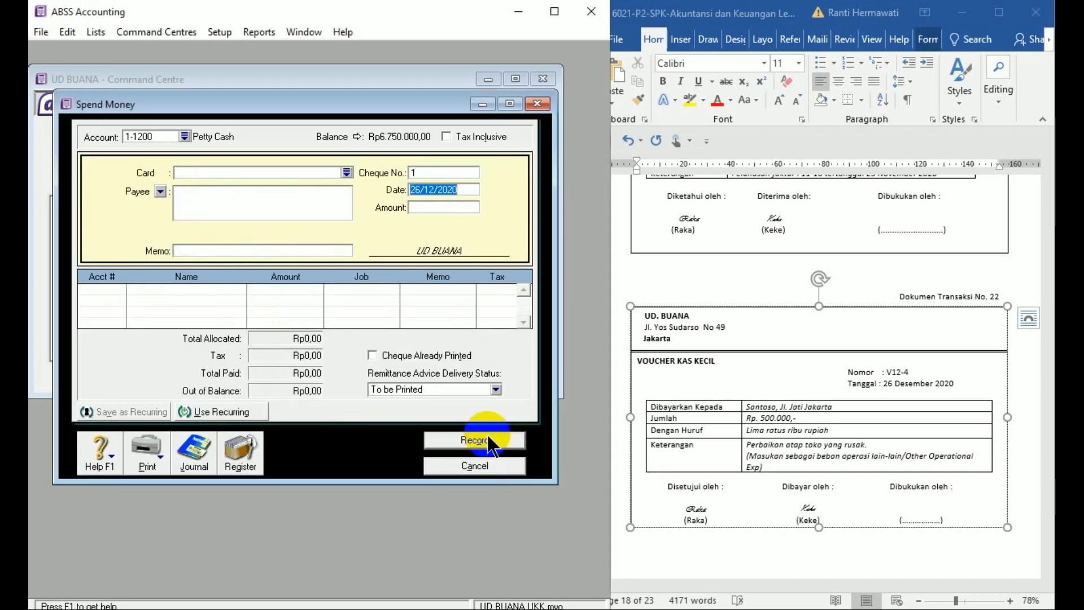
click(498, 467)
- Switch to the Word document and bring transaction document 23, sales invoice F12-3 to Maju Elex, into view
click(735, 557)
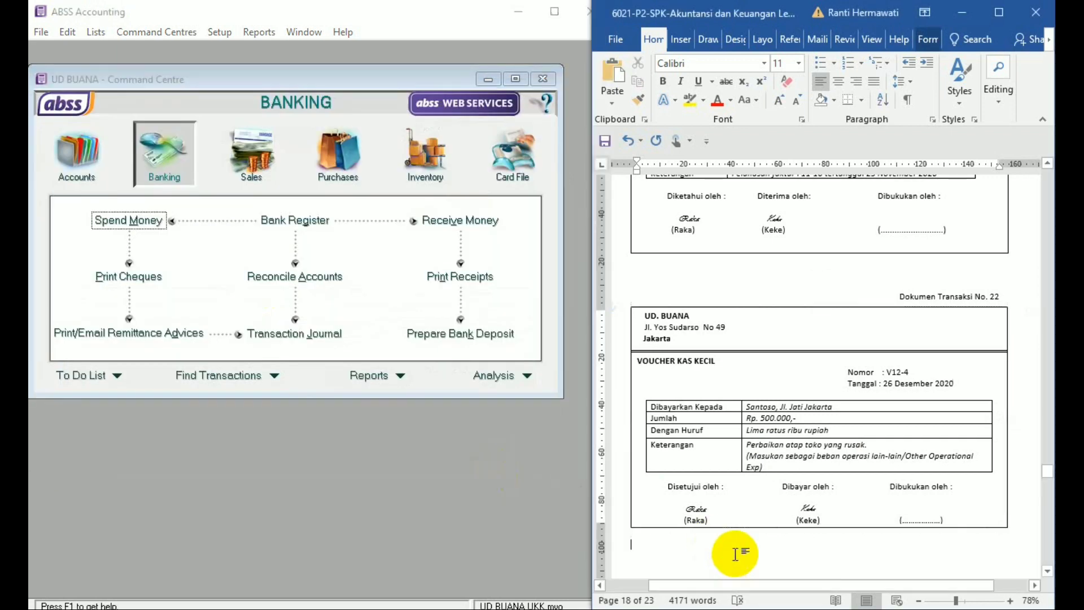
scroll(736, 554, down, 5)
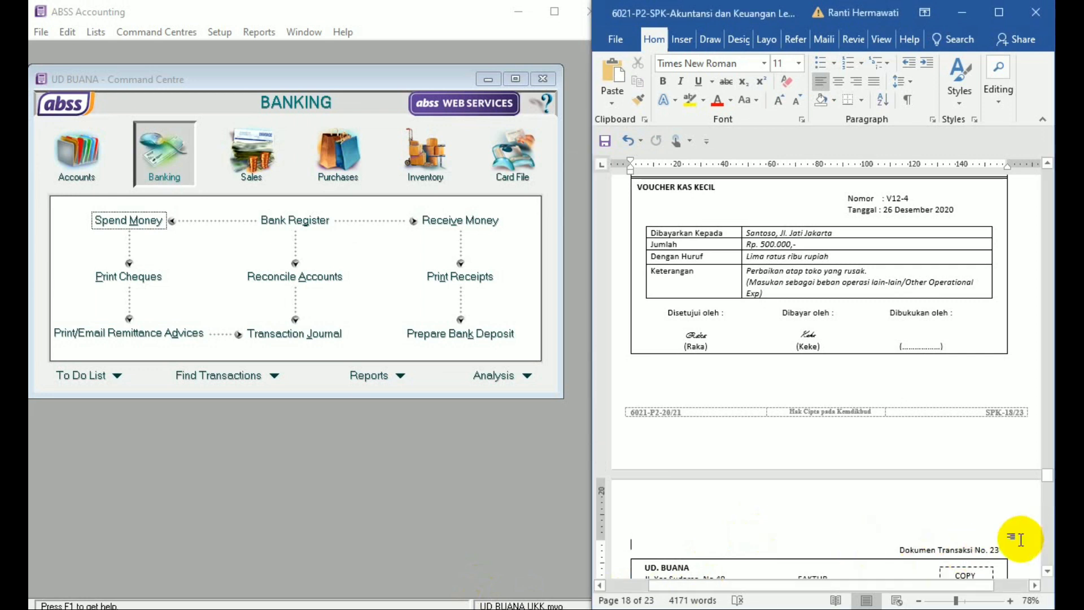
scroll(1021, 540, down, 2)
scroll(1021, 539, down, 6)
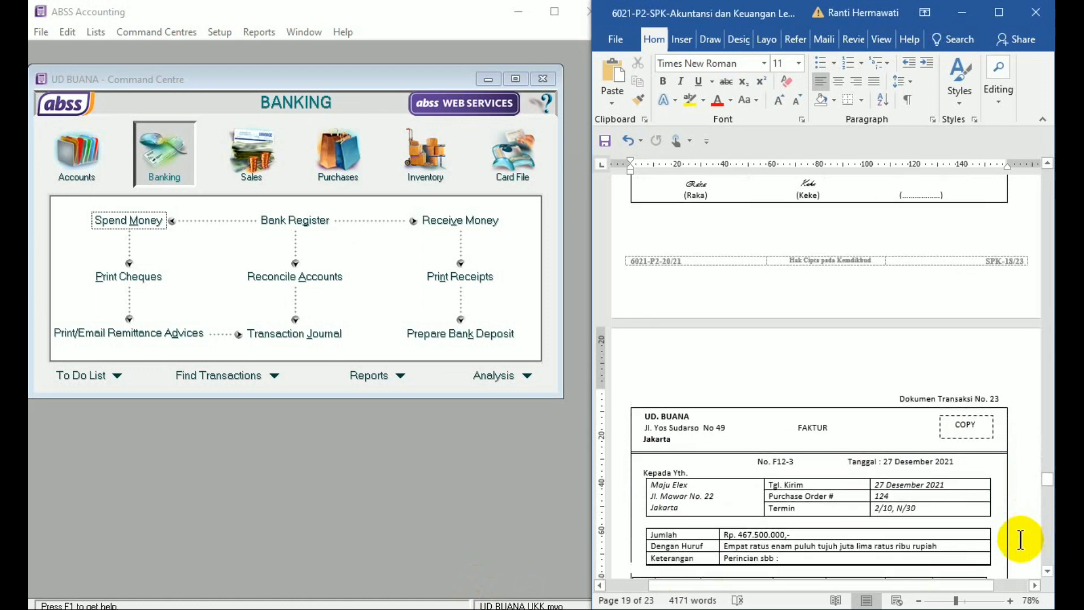
scroll(1021, 540, up, 9)
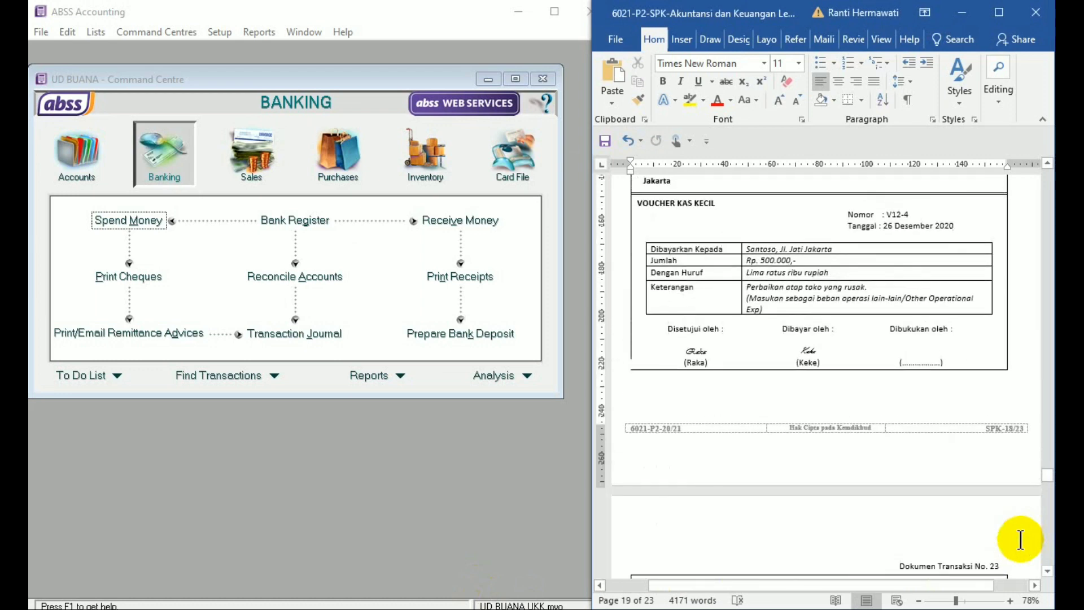
scroll(1021, 539, down, 15)
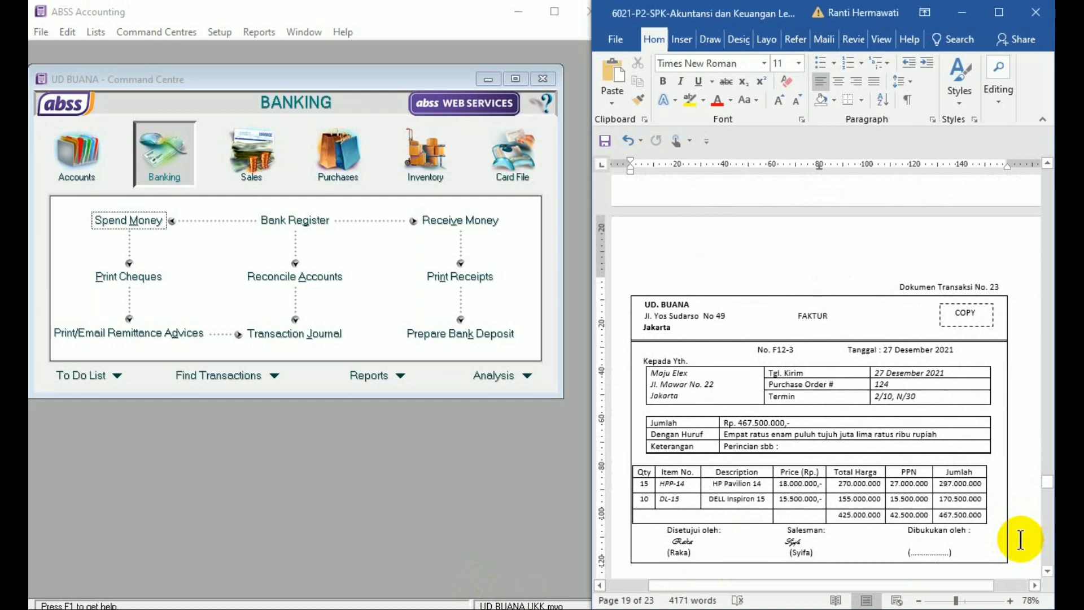
- In ABSS Accounting, start a new item sales invoice for the customer Maju Elex
click(273, 179)
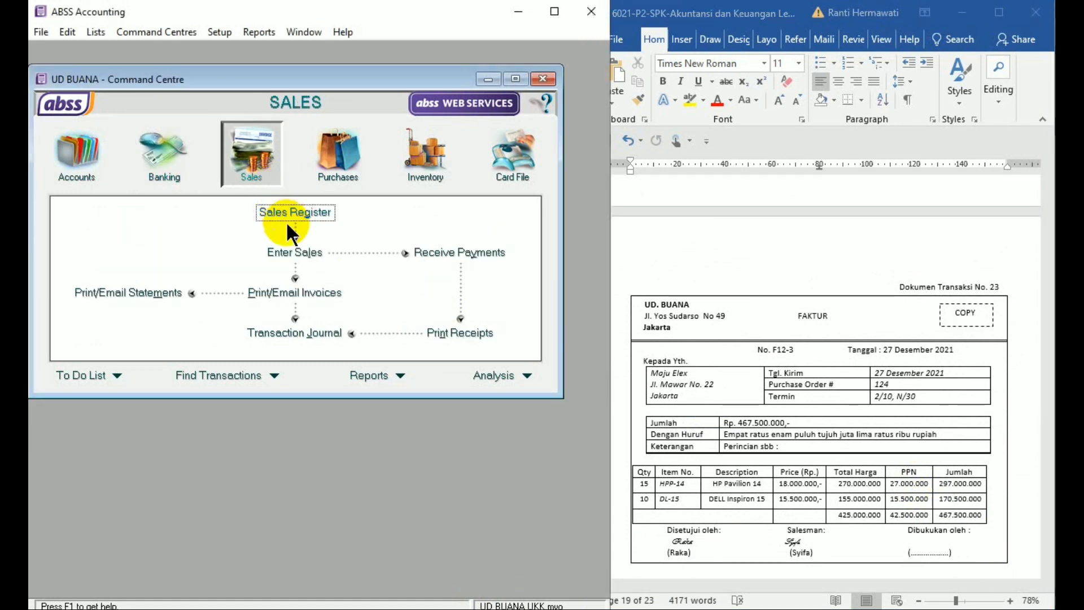
click(295, 252)
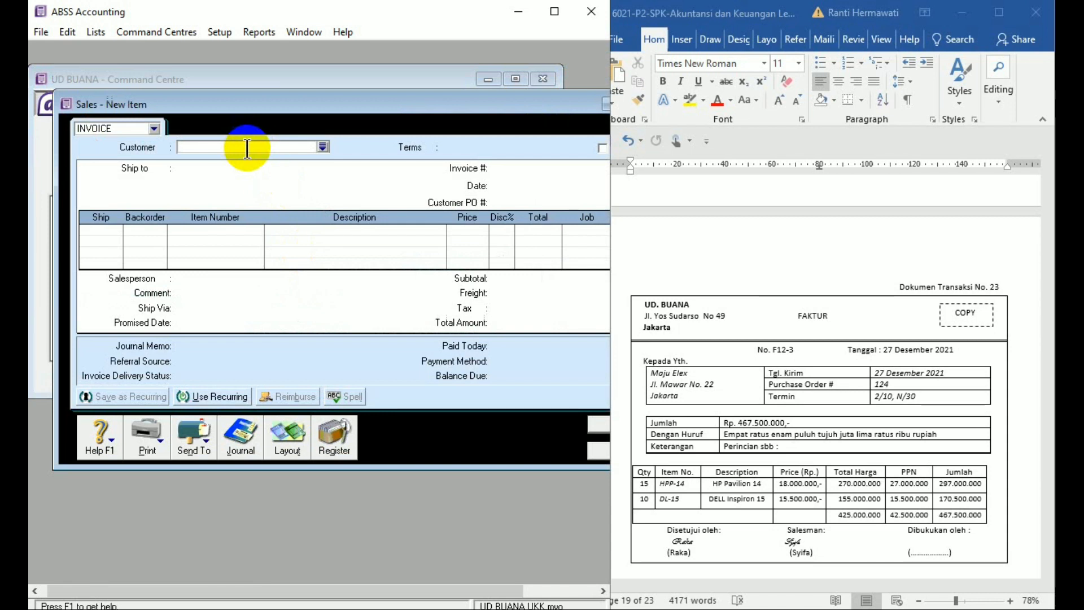
text(Maju Elex)
key(Tab)
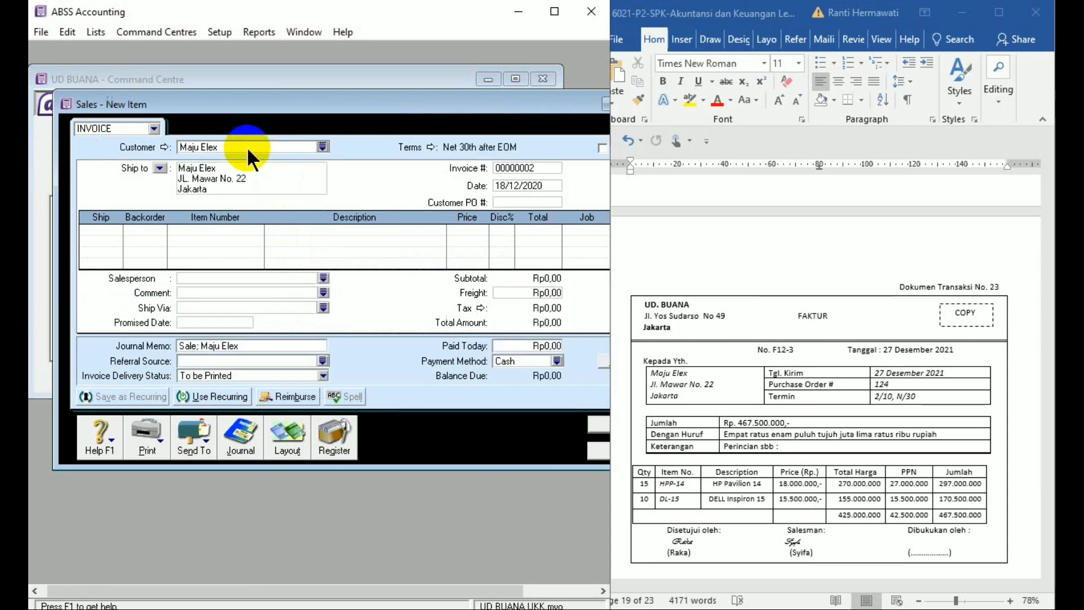
- Set the invoice's credit terms to In a Given # of Days, with 10 discount days, 30 balance due days and 2% early payment discount
click(429, 148)
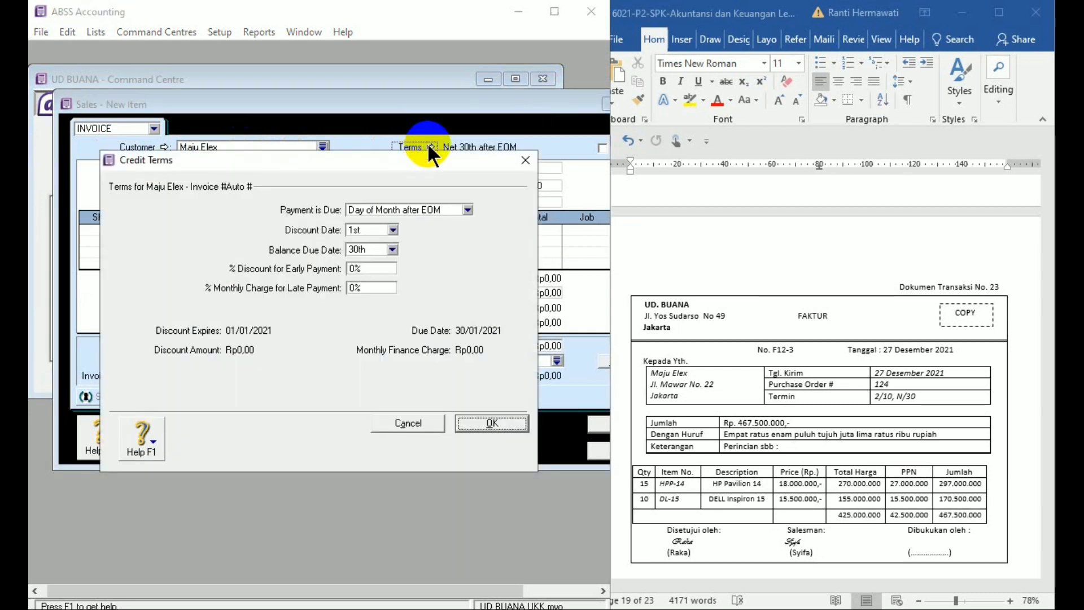
click(432, 209)
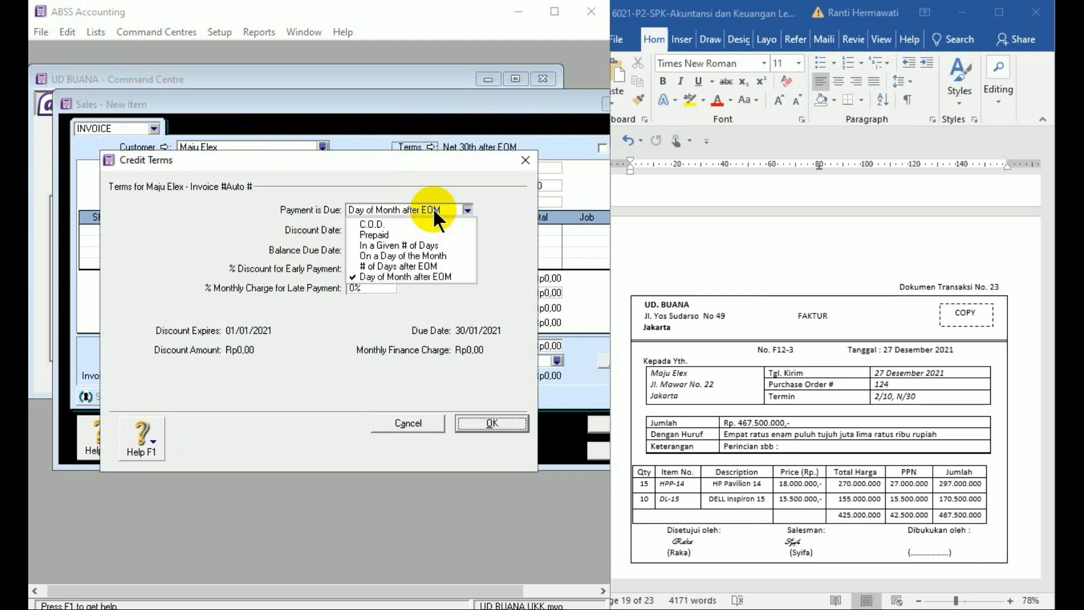
click(432, 246)
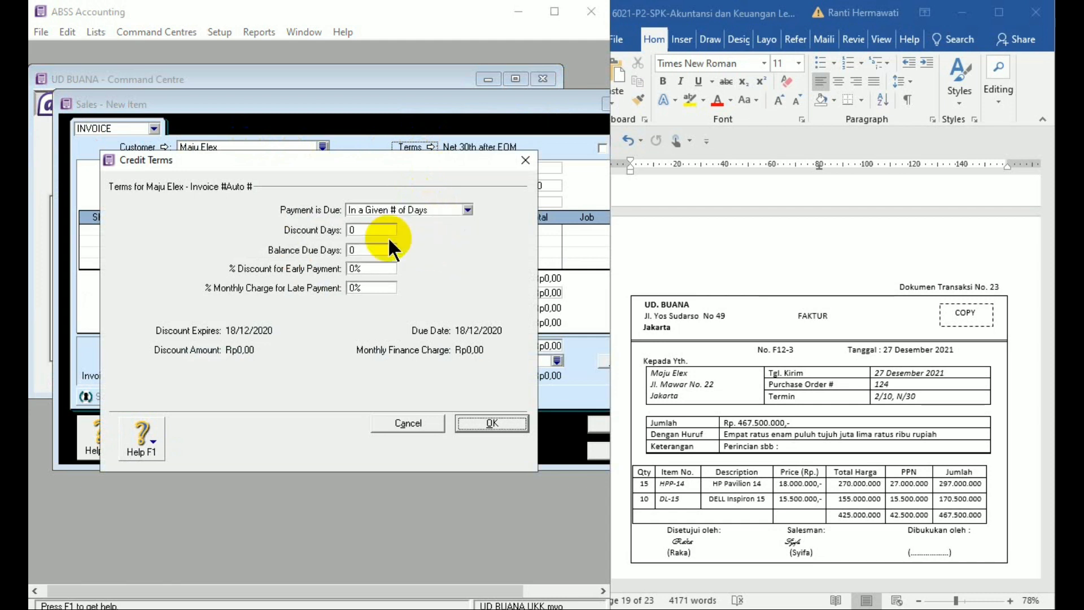
click(367, 231)
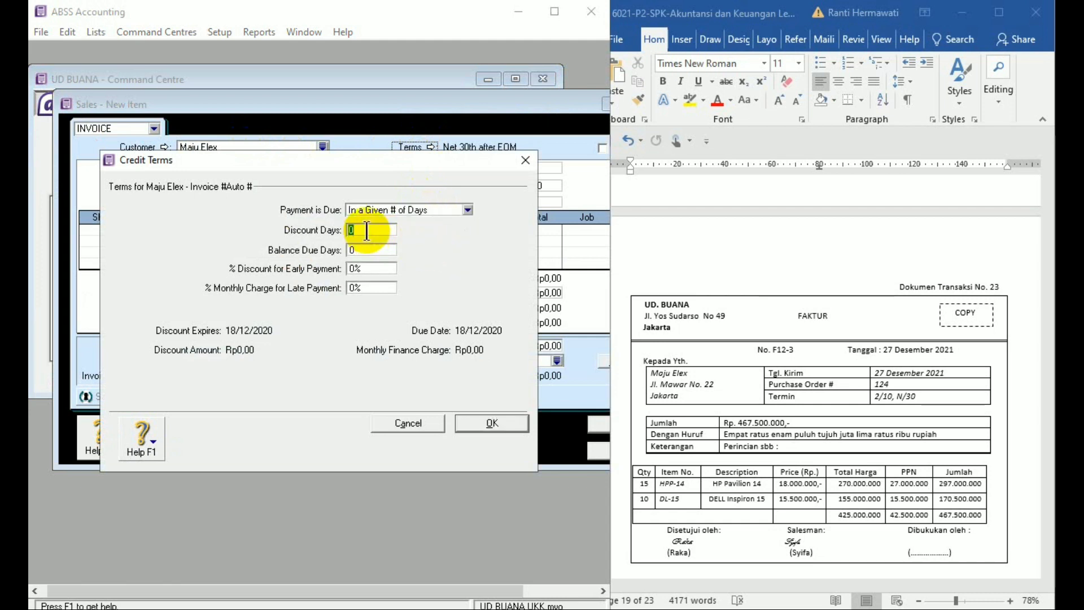
text(10)
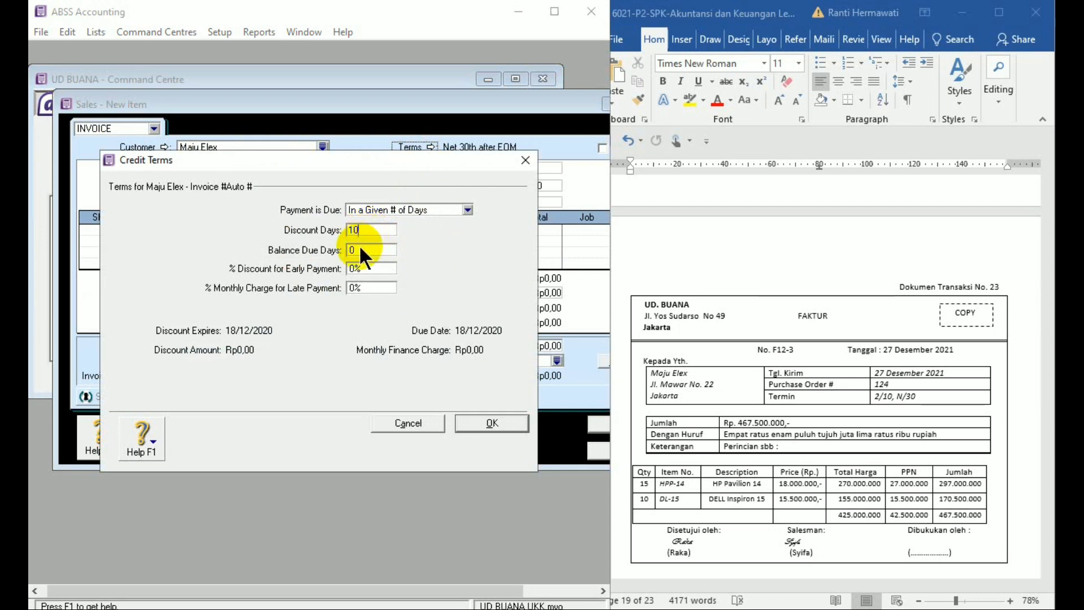
click(358, 250)
text(30)
click(361, 268)
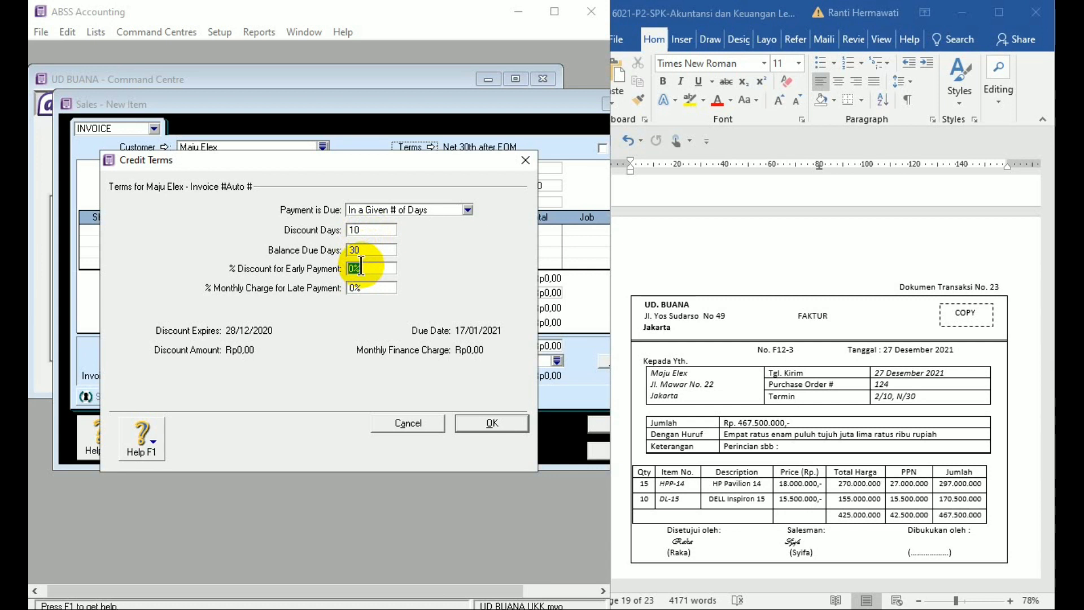
text(25)
key(BackSpace)
text(%)
click(485, 421)
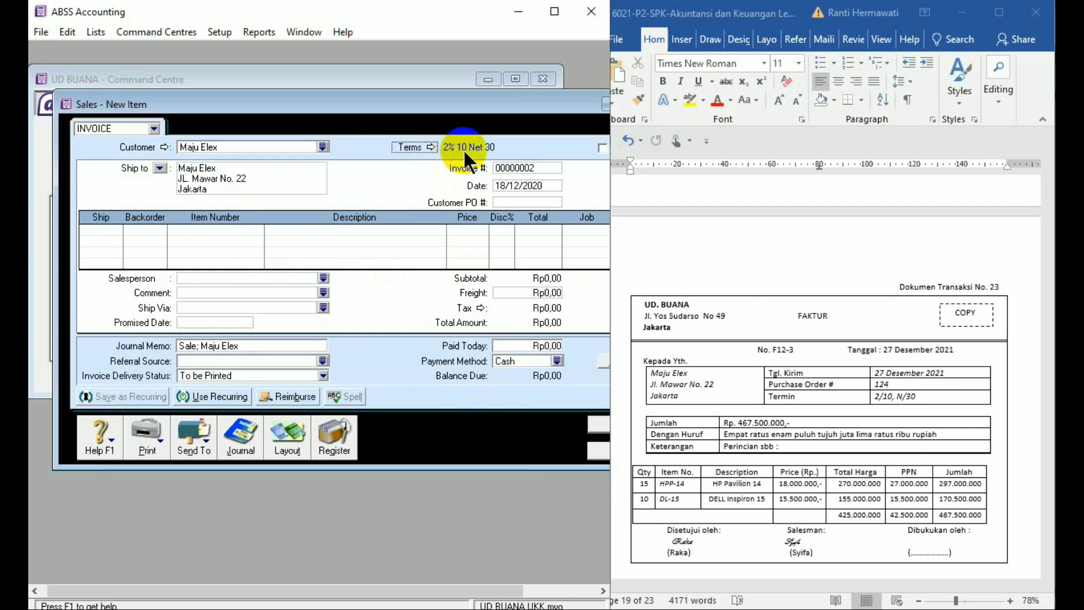
- Fill in invoice number F12-3, date 27/12/2020 and the customer's purchase order number from the source document
click(510, 168)
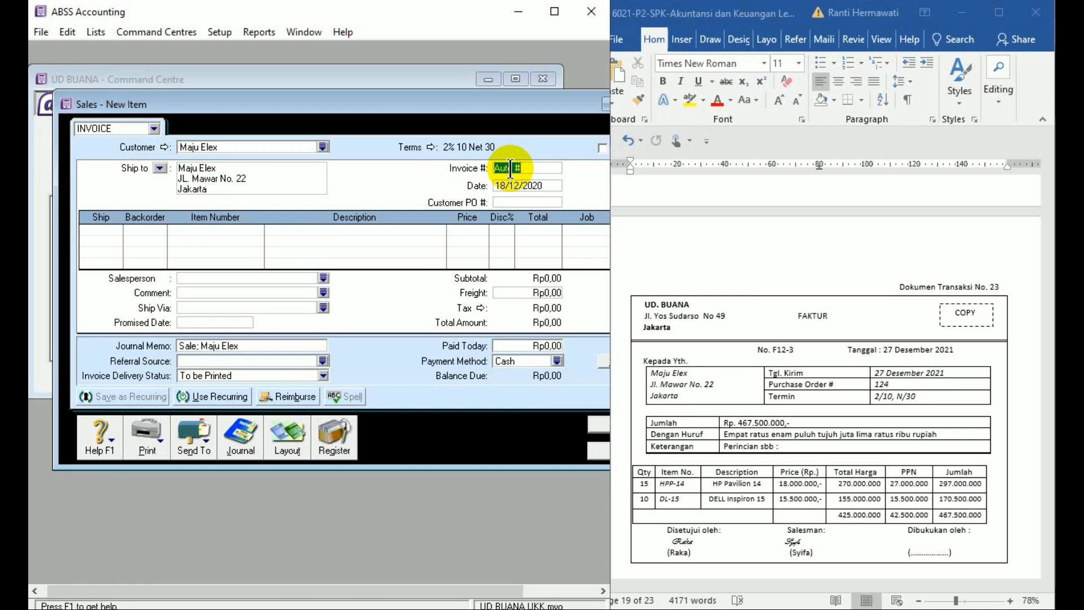
text(F12-3)
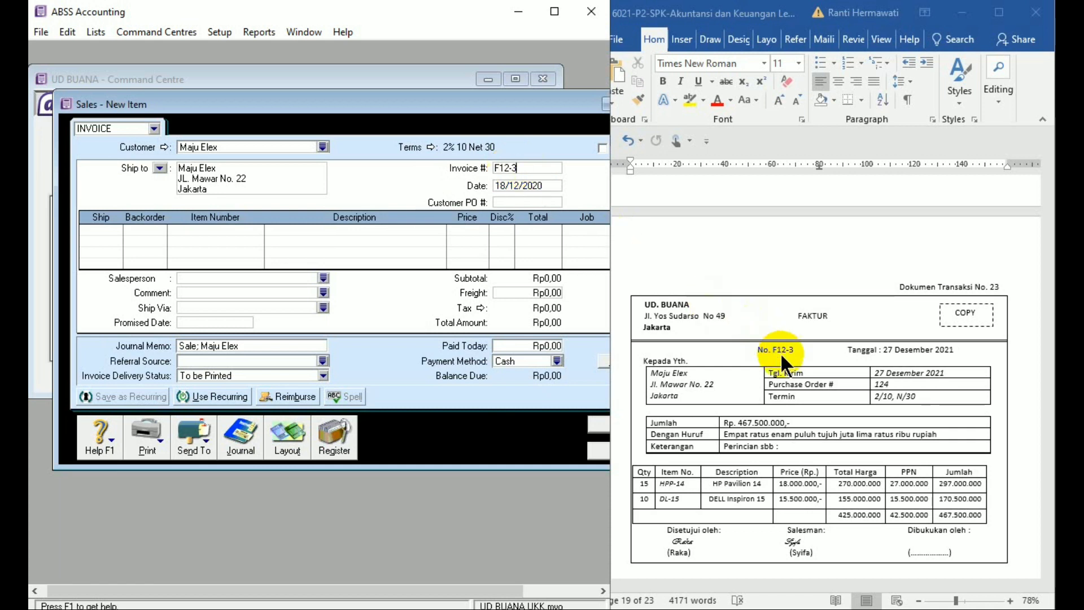
click(505, 184)
click(506, 187)
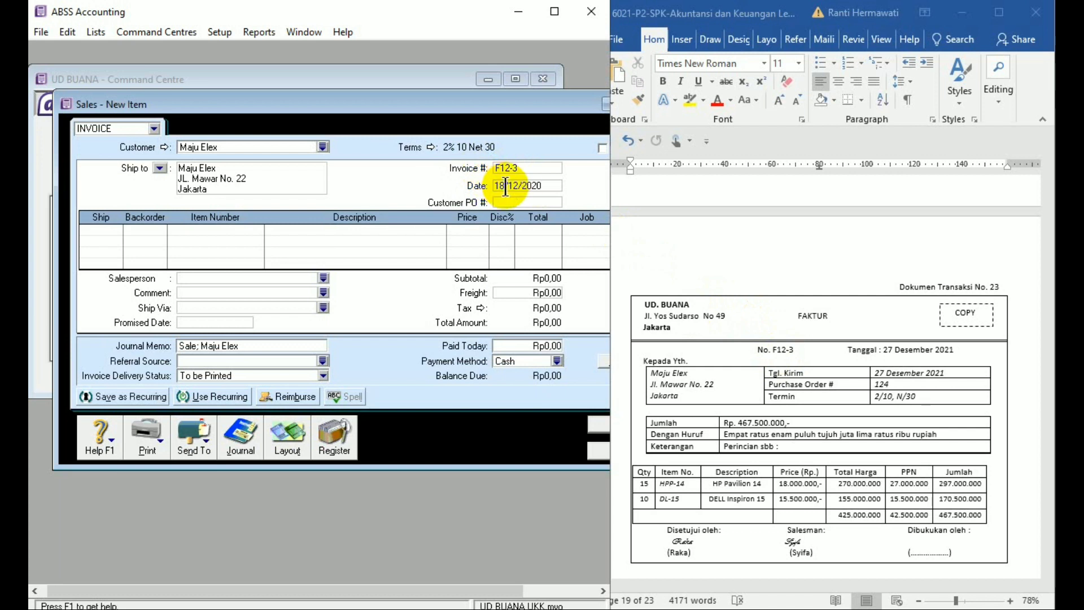
key(BackSpace)
key(BackSpace)
text(27)
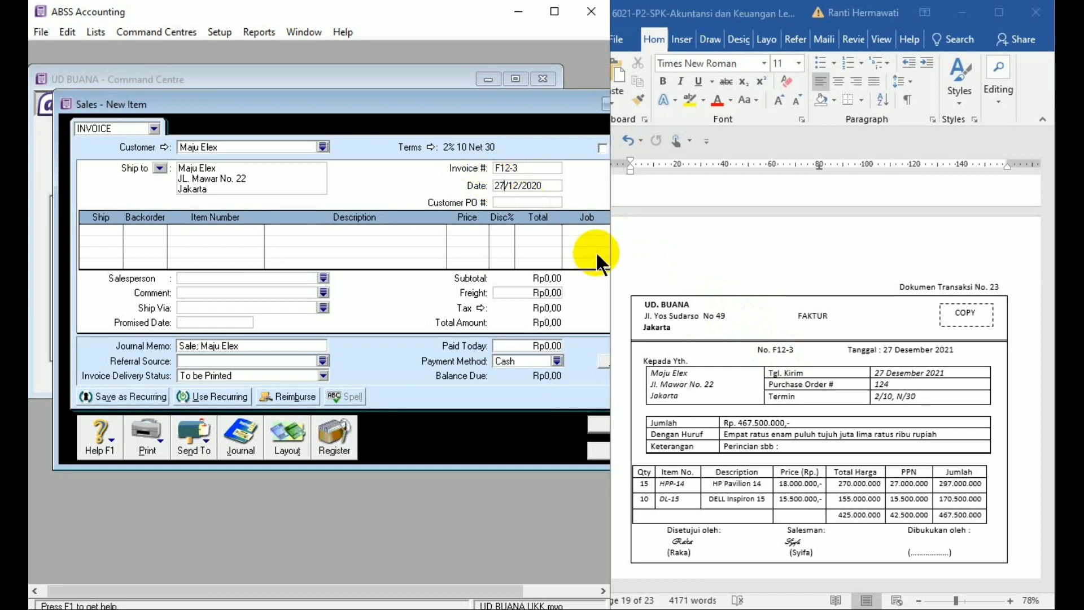
key(Tab)
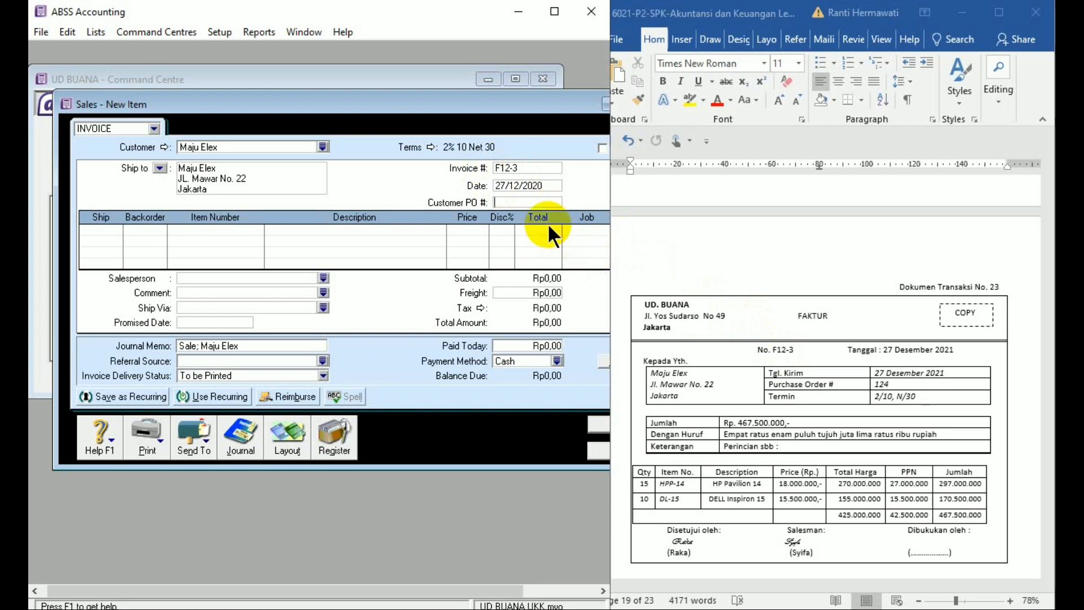
text(124)
- Switch to the Word document and correct the year to 2020 in both the invoice date and delivery date of transaction document 23
click(956, 349)
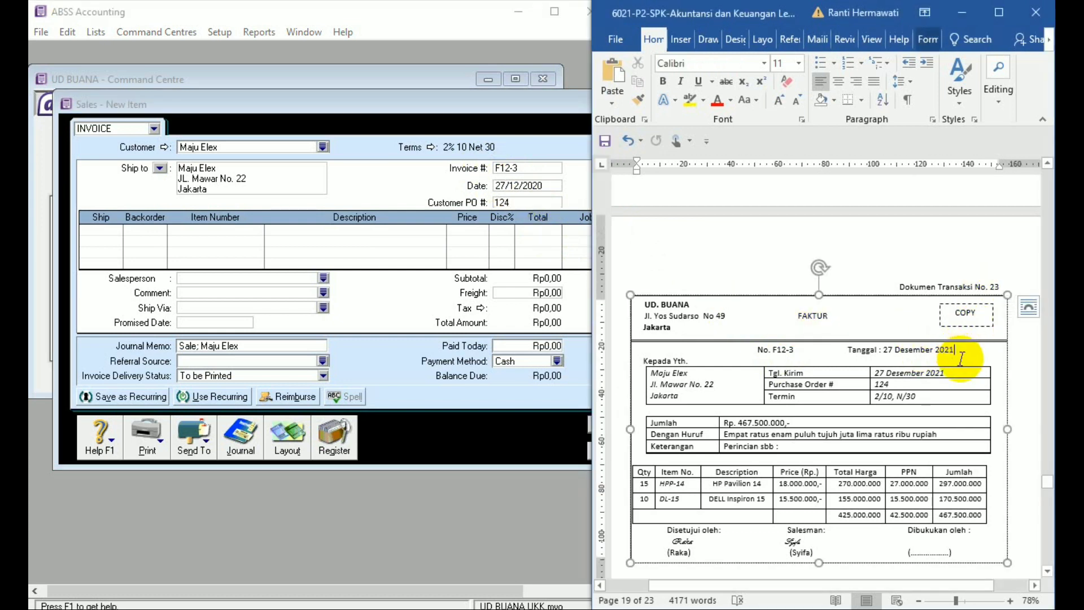
key(BackSpace)
text(0)
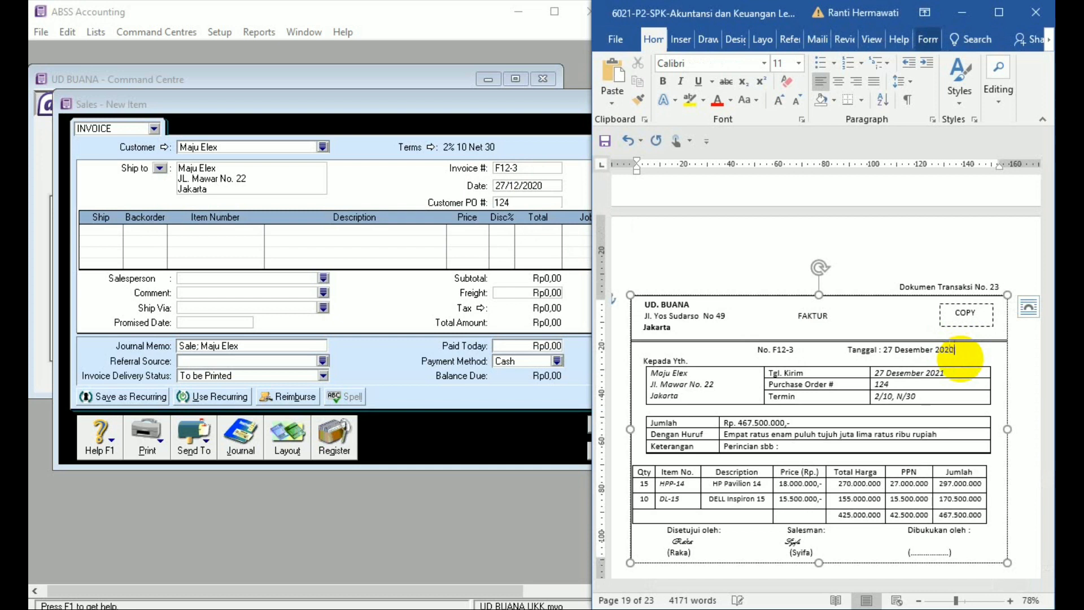
click(948, 370)
key(BackSpace)
text(0)
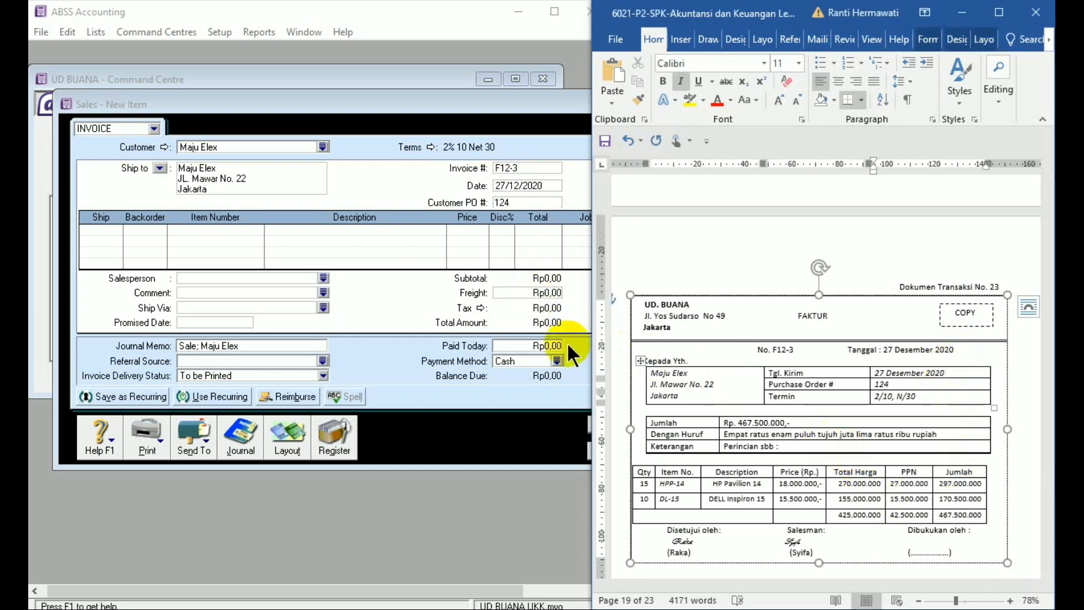
drag(591, 341, 596, 342)
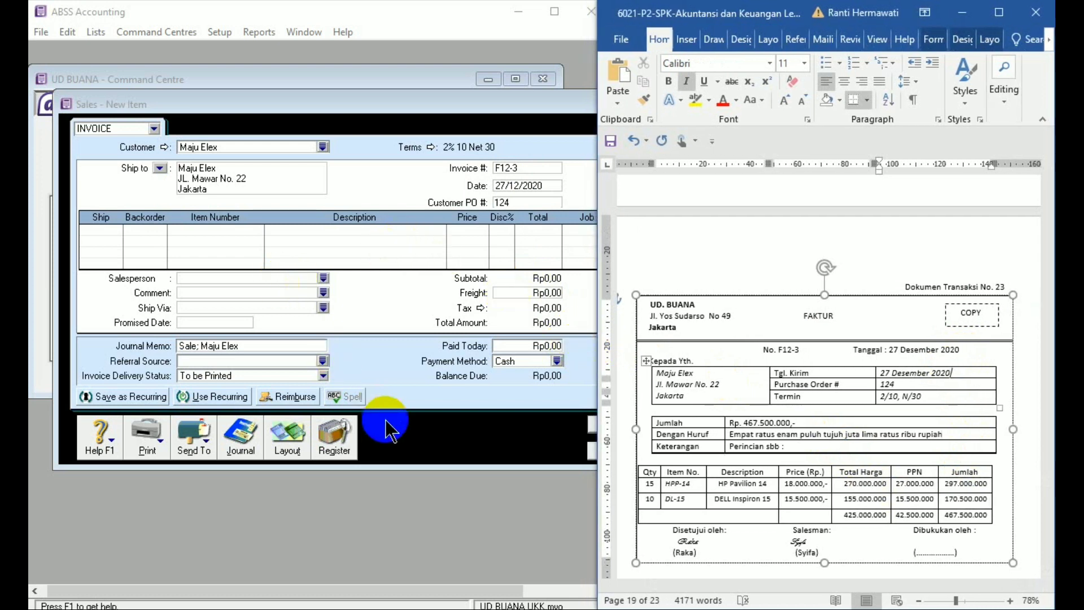
- In ABSS Accounting, keep the Item layout and enter the first invoice line: 15 units of HPP-14 (HP Pavilion 14) at Rp18.000.000 each
drag(317, 103, 294, 98)
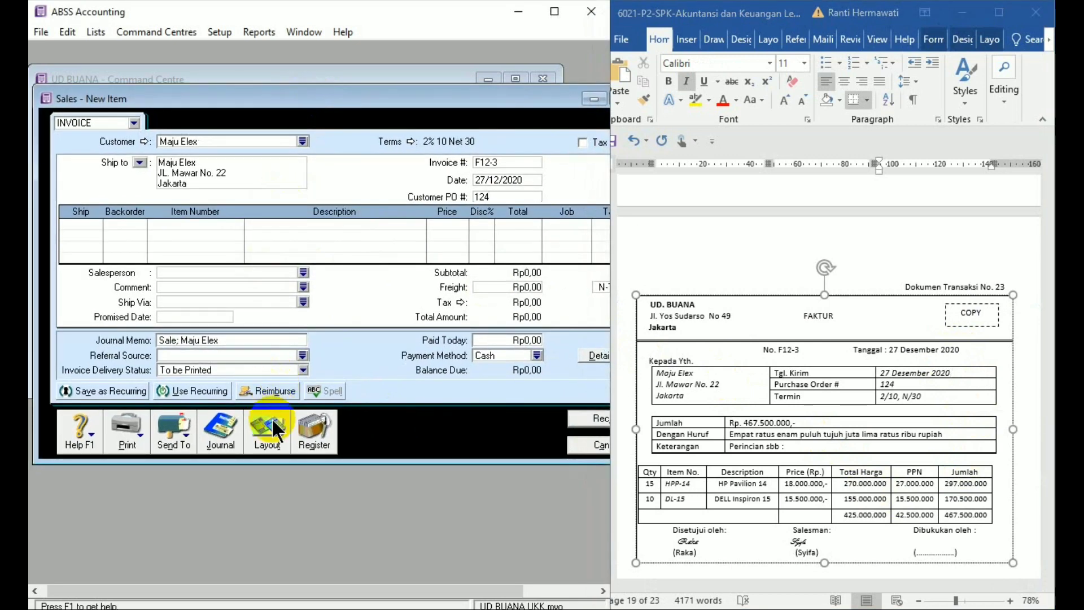
click(267, 437)
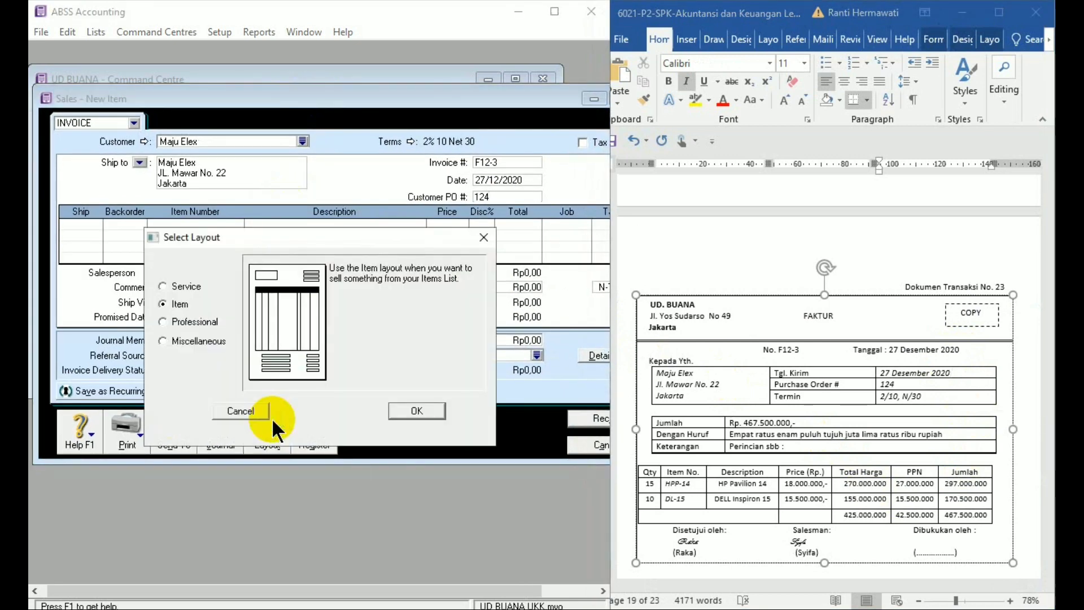
click(417, 411)
click(88, 224)
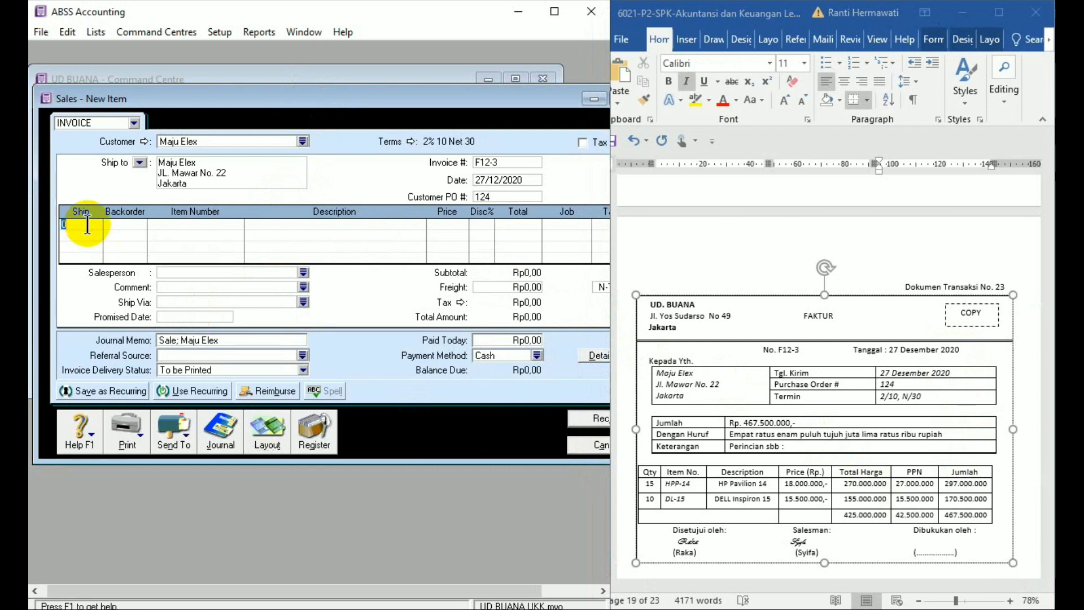
text(15)
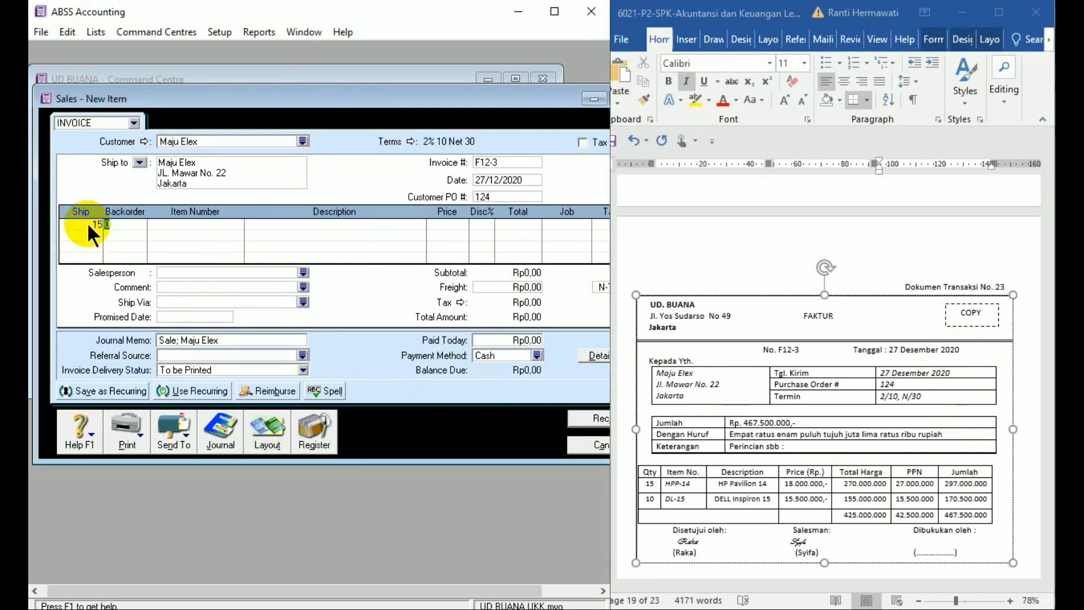
key(Tab)
text(H)
key(Tab)
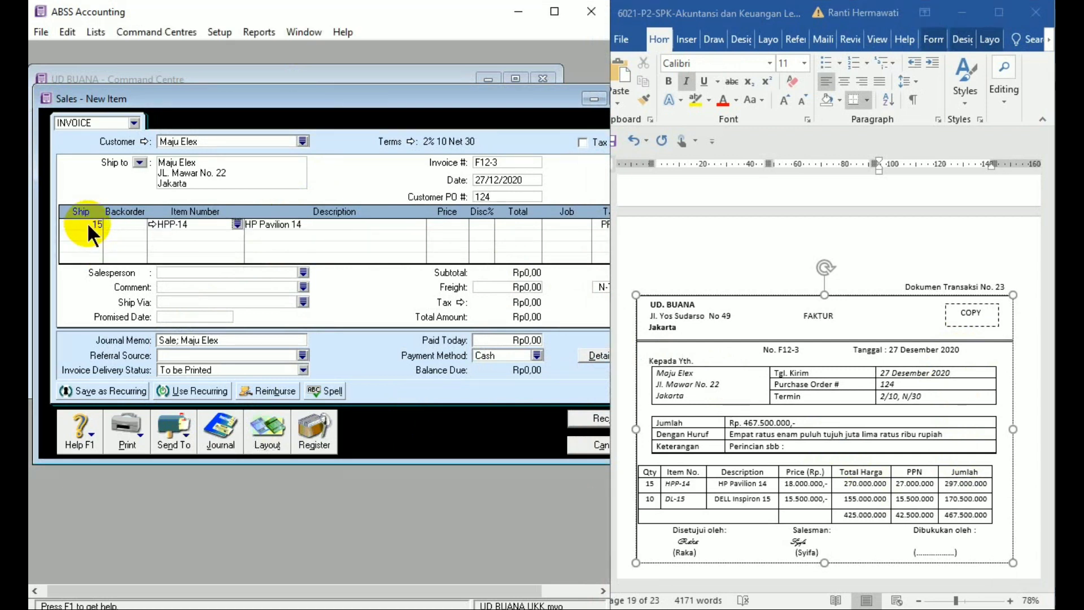
key(Tab)
text(1800000)
key(Tab)
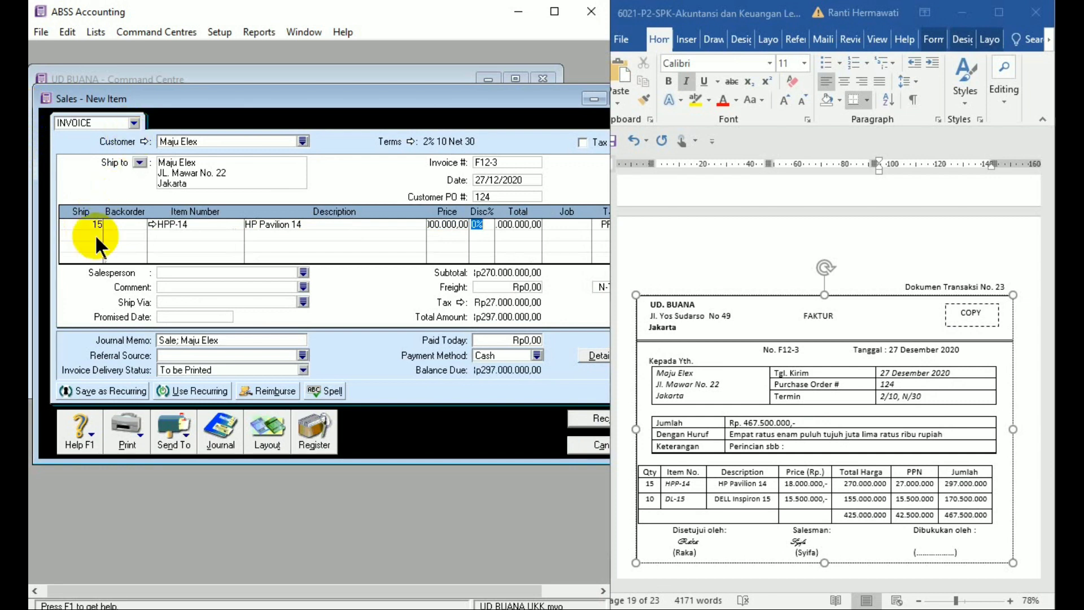
- Enter the second invoice line: 10 units of item D1-15 (DELL Inspiron 15) at Rp15.500.000 each
click(95, 236)
text(10)
key(Tab)
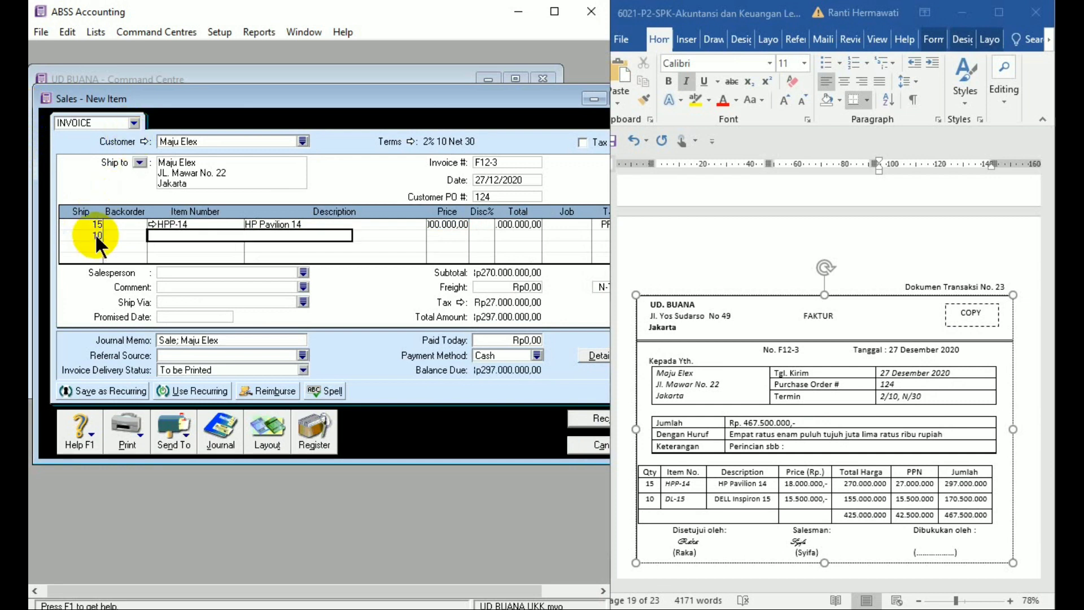
text(D1-15)
key(Tab)
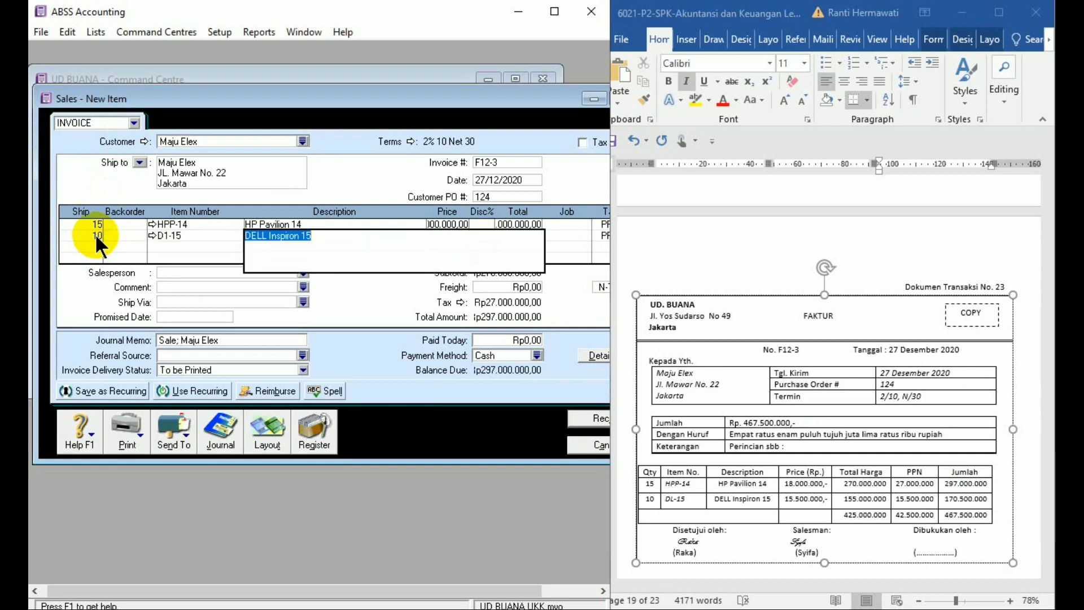
key(Tab)
text(1)
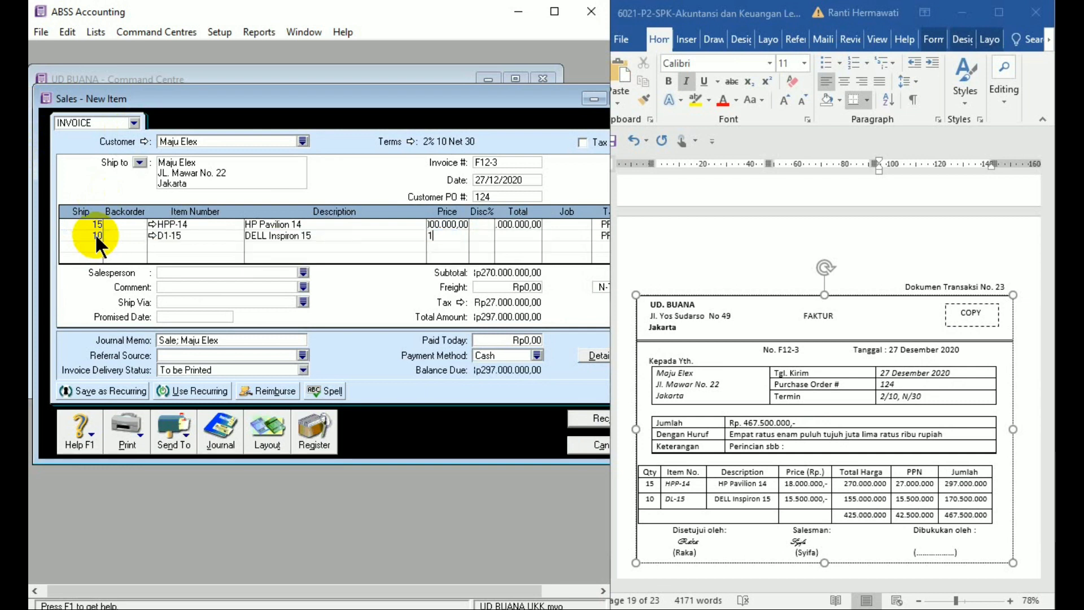
text(5500000)
key(Tab)
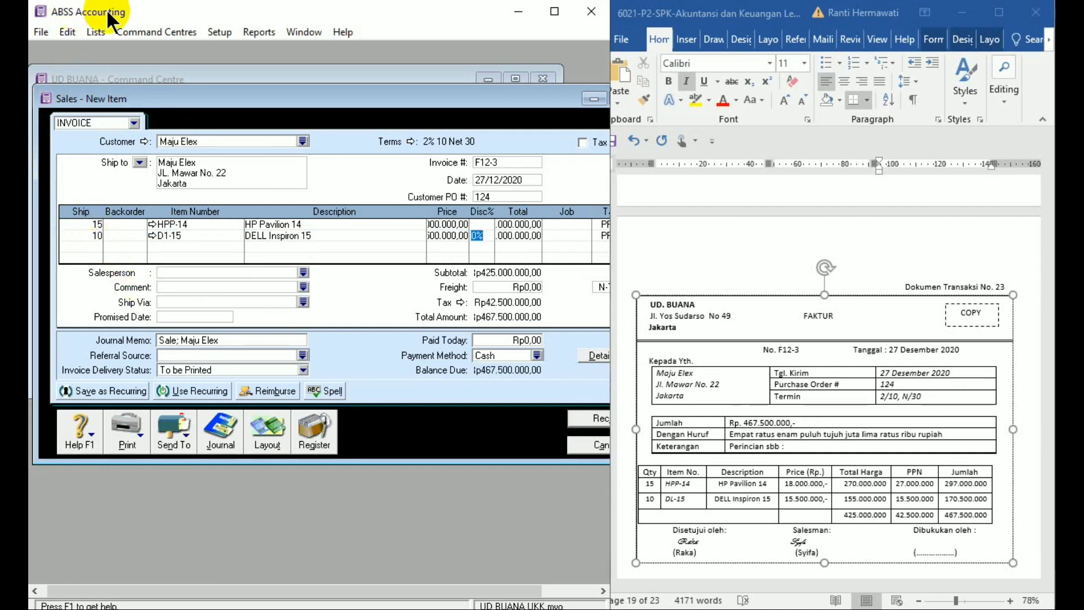
- Record the Maju Elex invoice, ignoring all spelling suggestions for "Inspiron", and close the sales entry window
drag(255, 103, 205, 96)
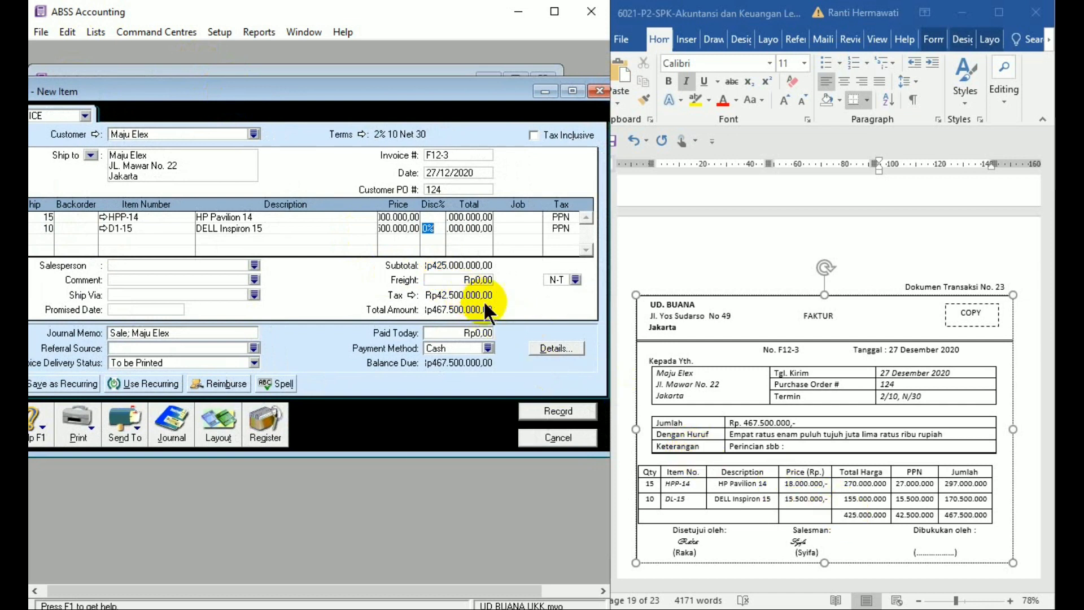
click(569, 420)
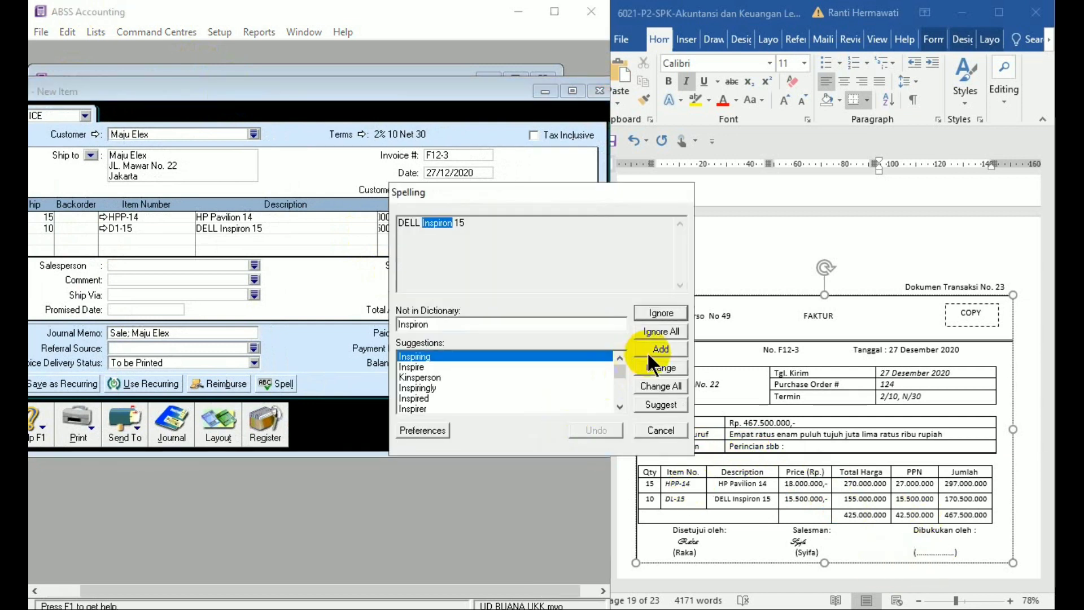
click(662, 330)
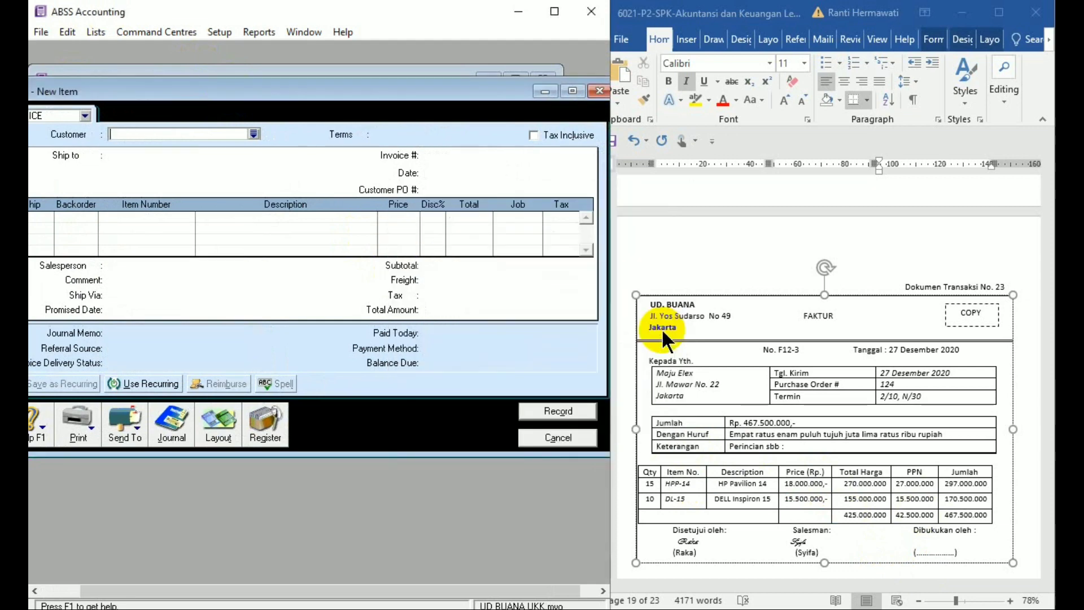
click(558, 438)
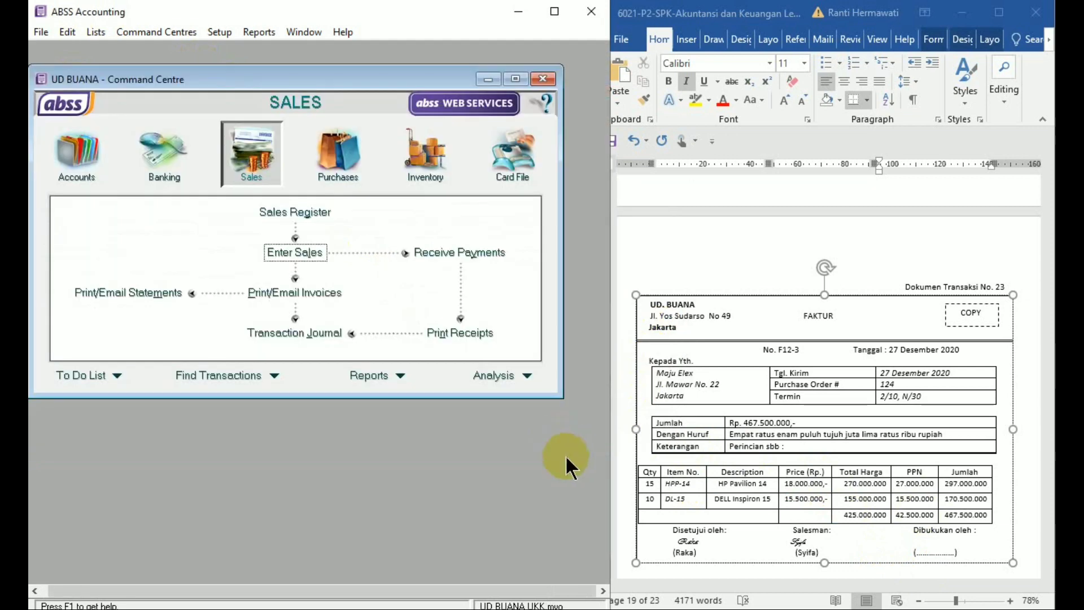
- Switch to the Word document and bring transaction document 24, purchase invoice G11 from Fa. Makmur, into view
click(702, 566)
scroll(702, 565, down, 3)
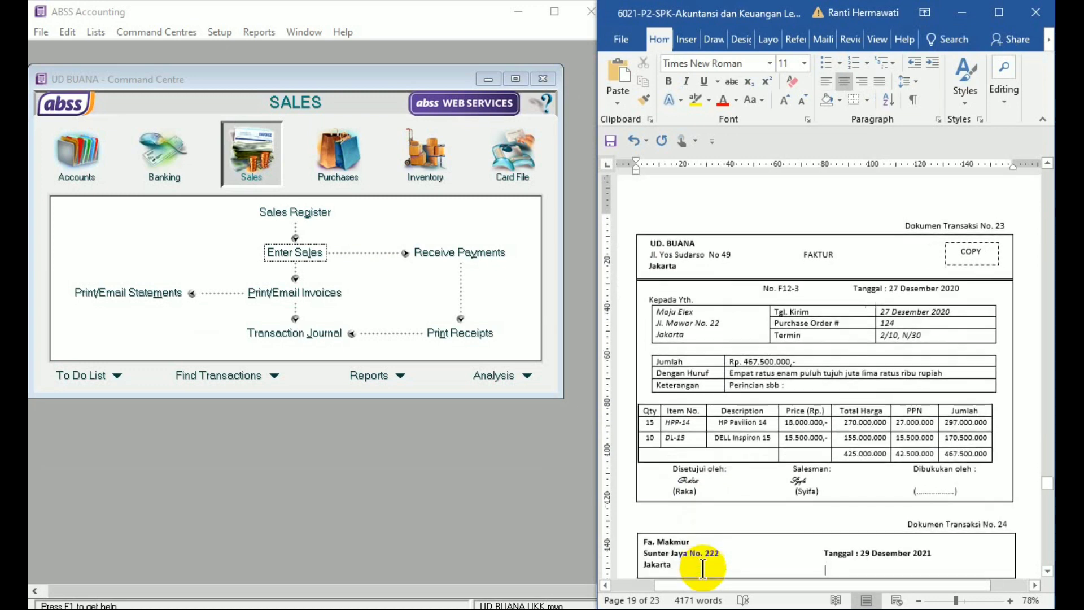
scroll(703, 565, down, 4)
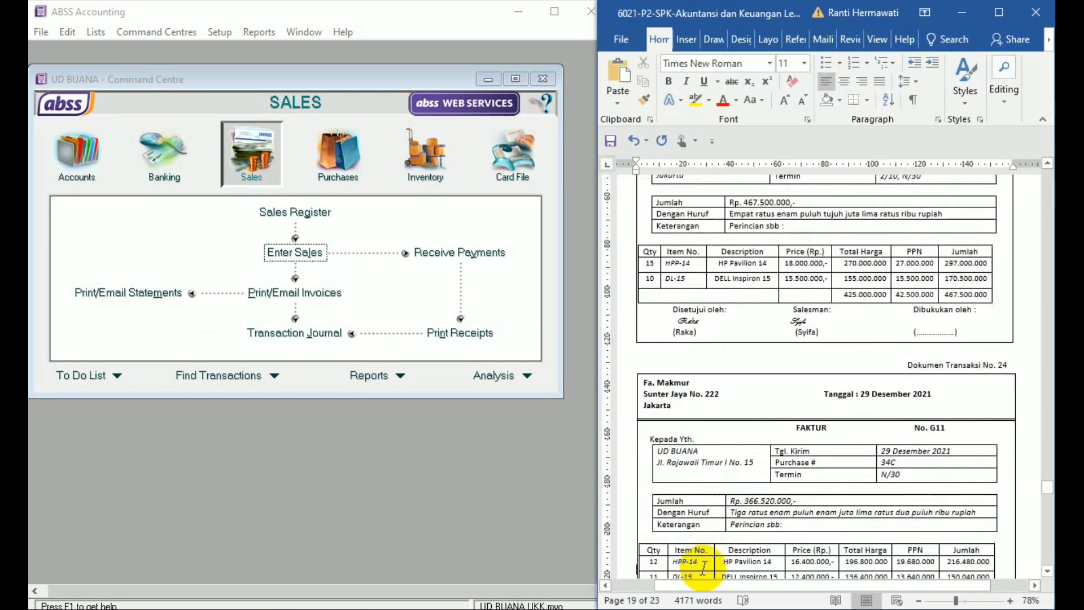
scroll(703, 565, down, 5)
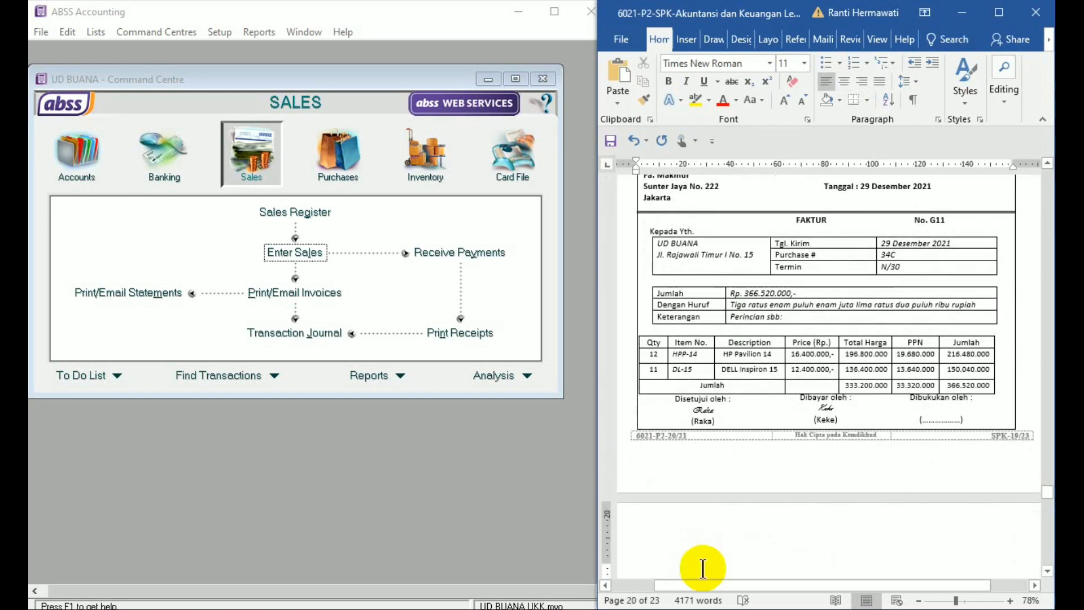
click(703, 568)
scroll(703, 568, up, 1)
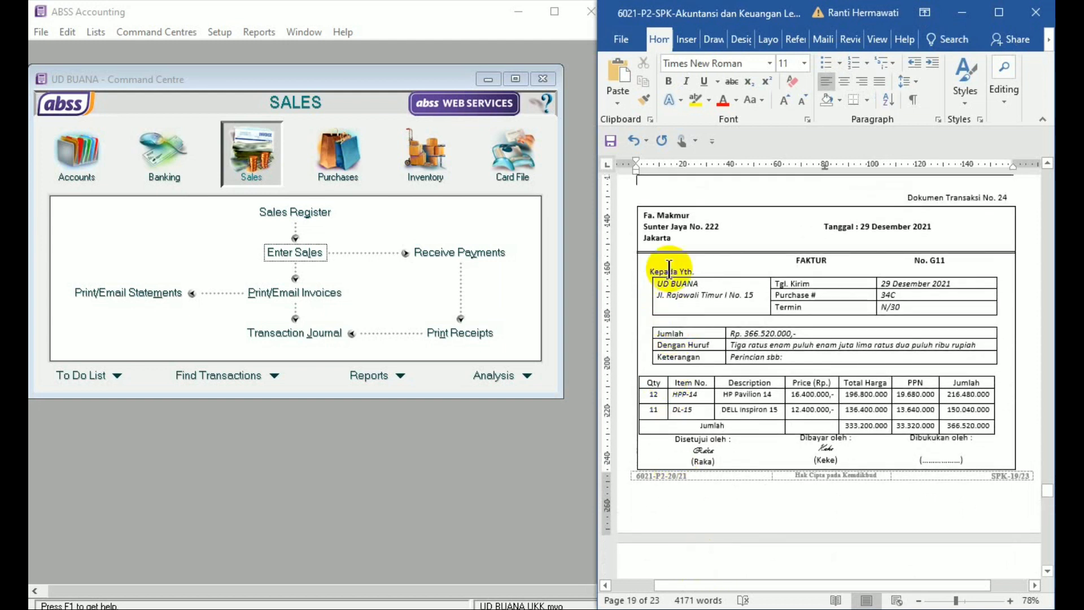
- Start a new purchase bill for the supplier Fa Makmur
click(338, 154)
click(319, 257)
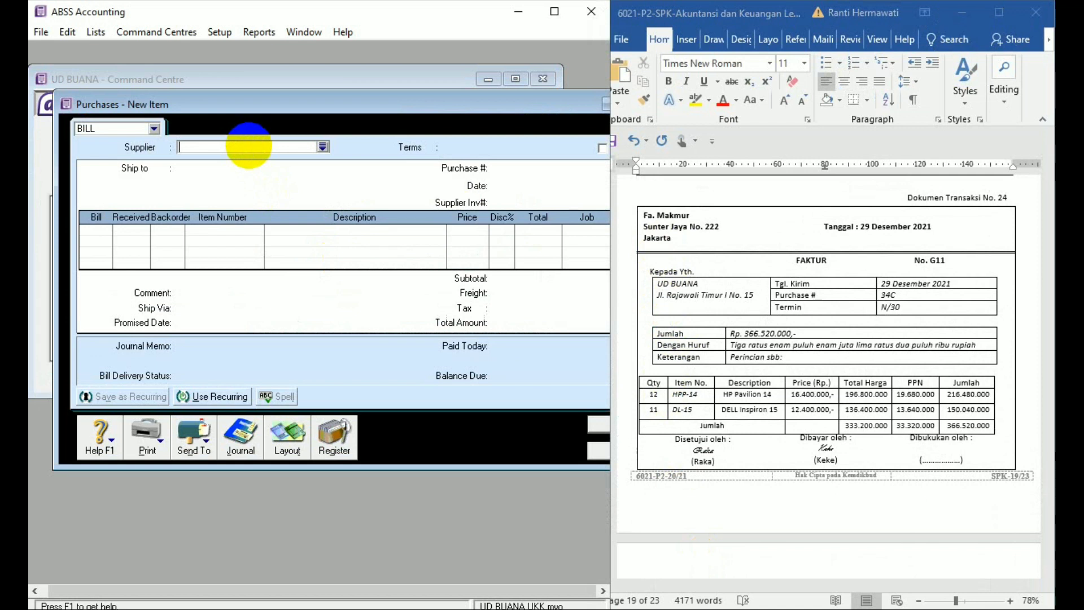
text(Fa Makmur)
key(Tab)
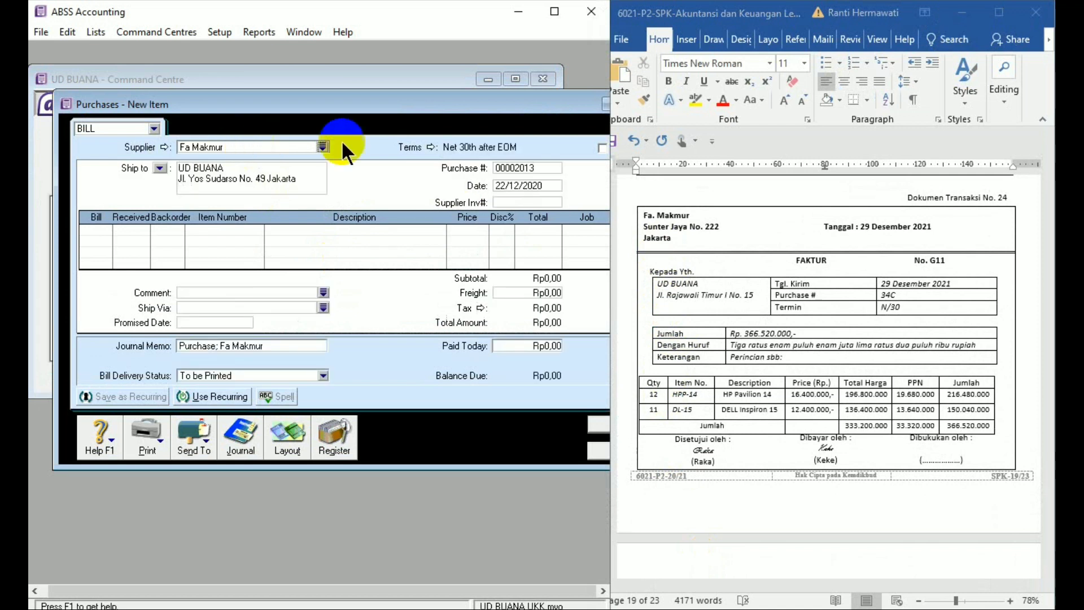
- Set the bill's credit terms to In a Given # of Days with 30 balance due days
click(430, 147)
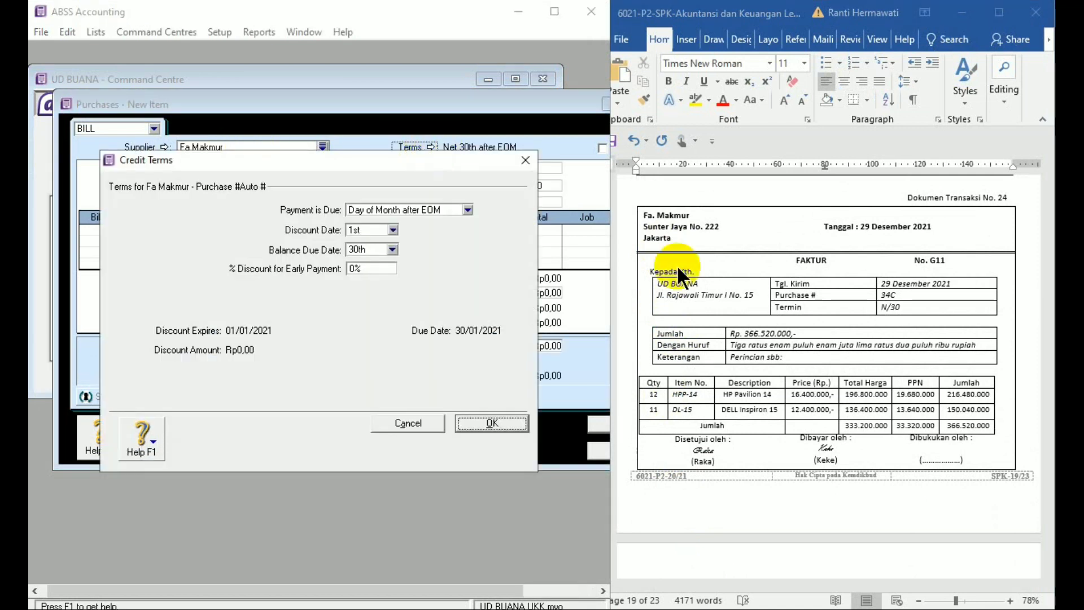
click(467, 210)
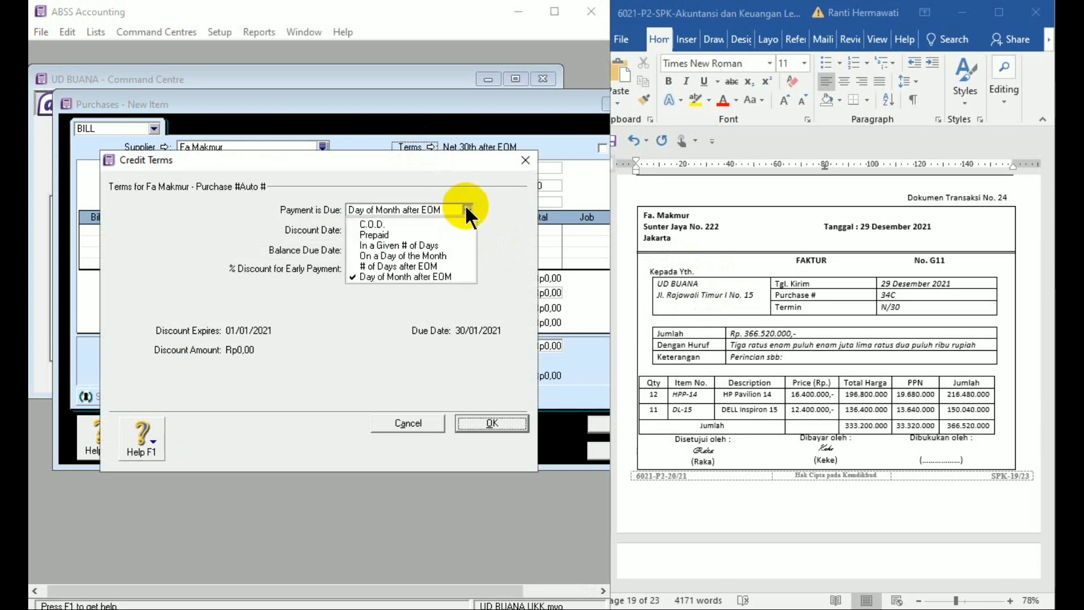
click(415, 244)
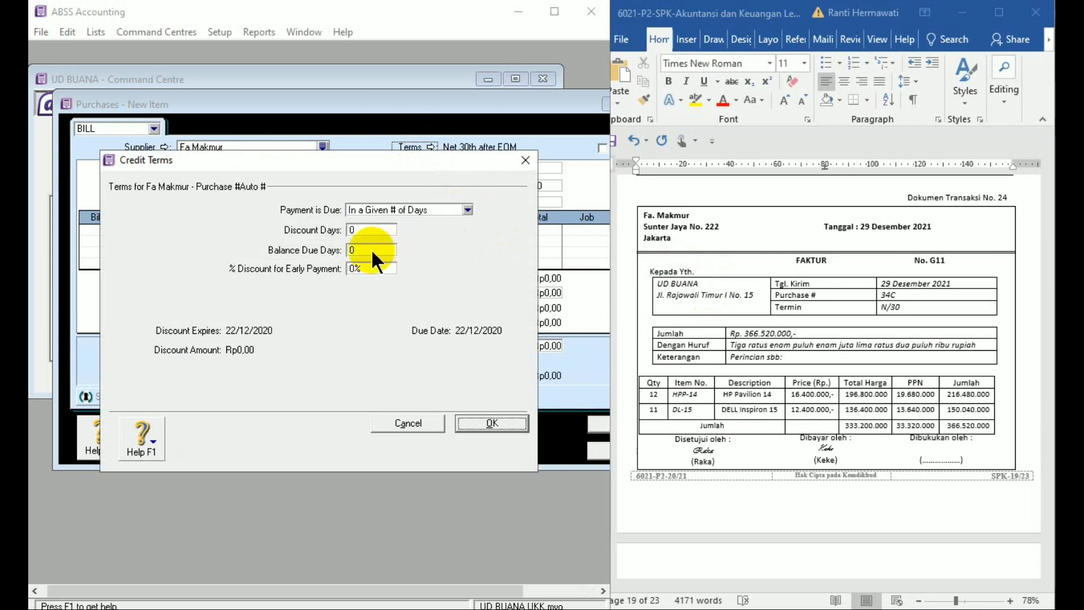
click(370, 250)
text(30)
key(Tab)
click(484, 419)
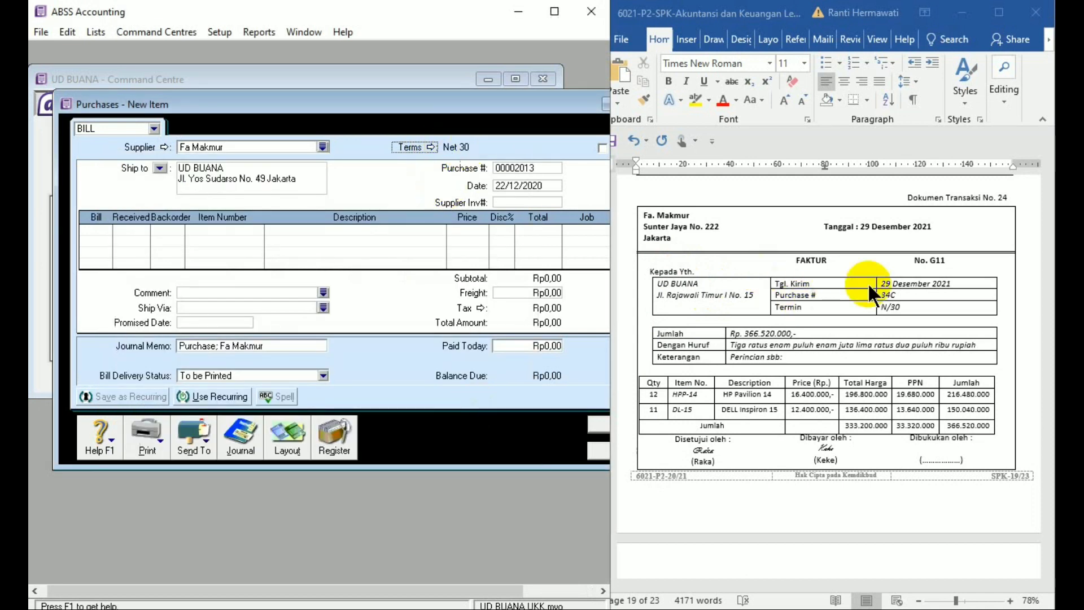
- Set the purchase number to 34C, the date to 29/12/2020 and the supplier invoice number to G11
click(502, 169)
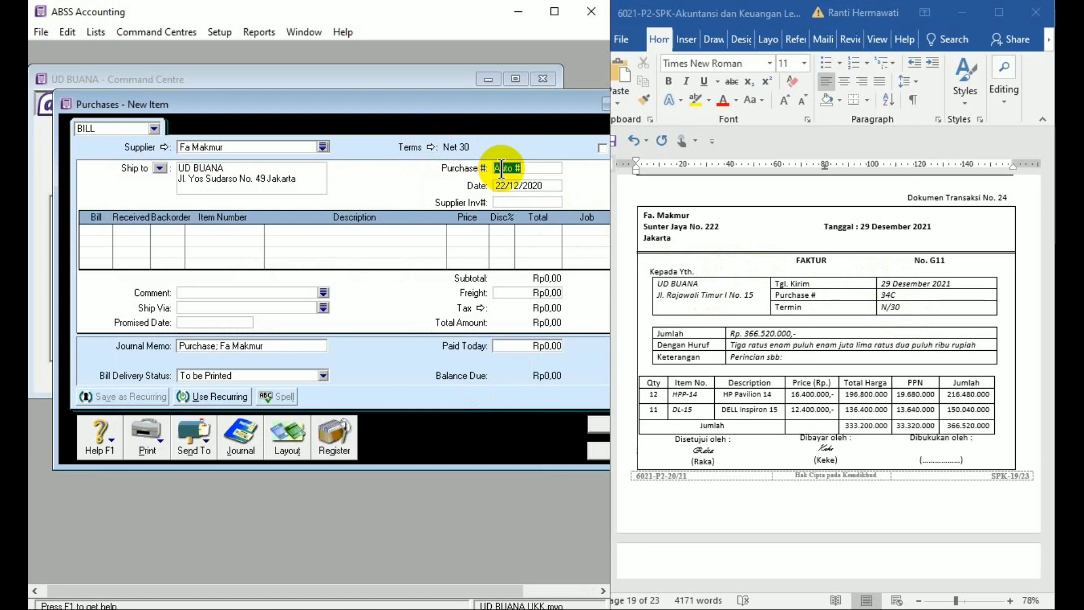
text(34C)
click(500, 185)
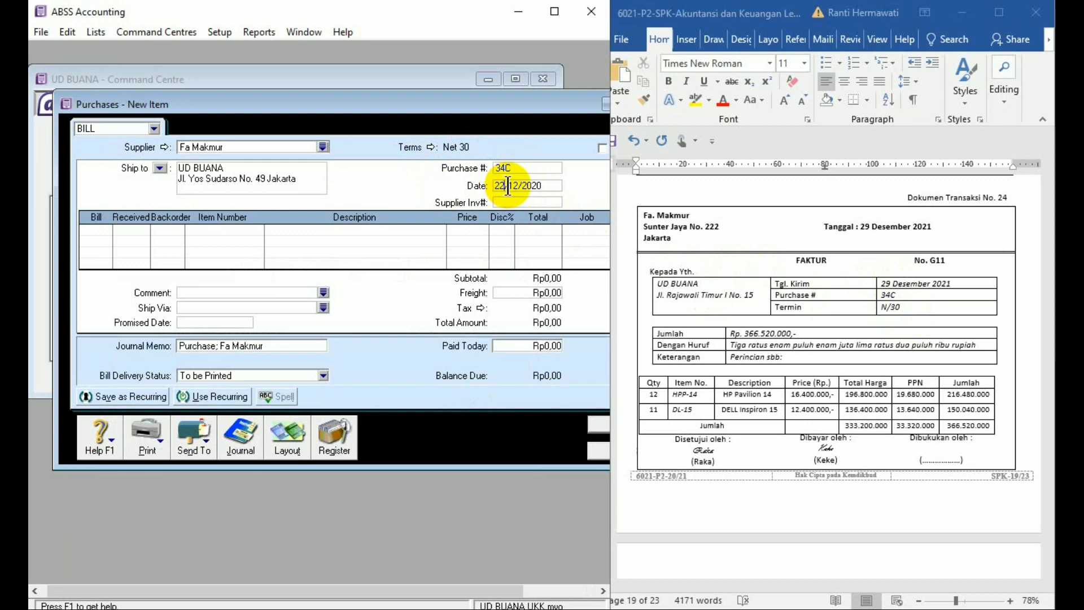
key(BackSpace)
text(9)
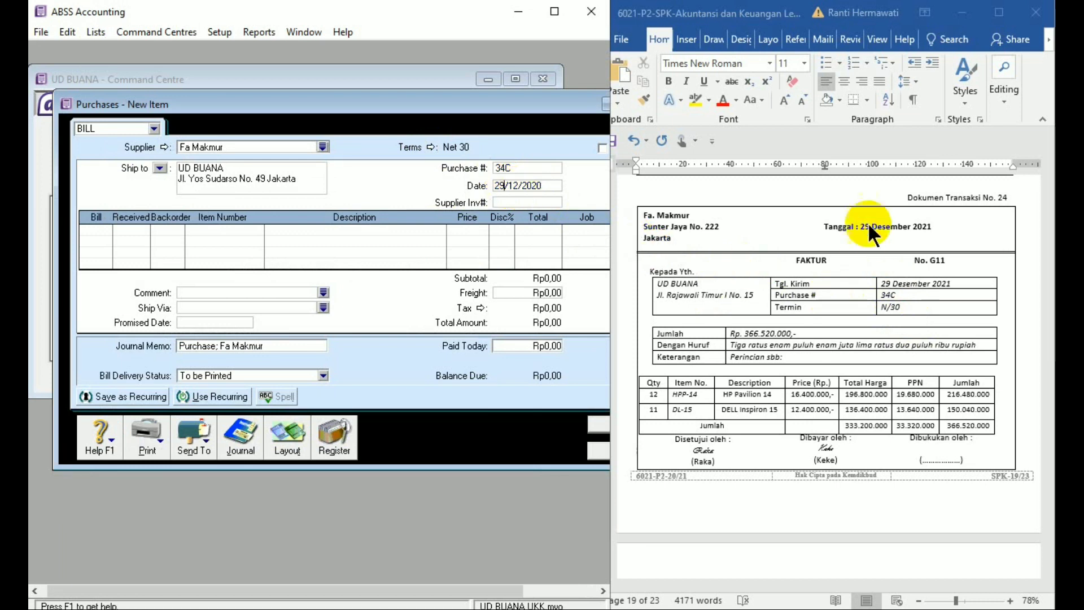
key(Tab)
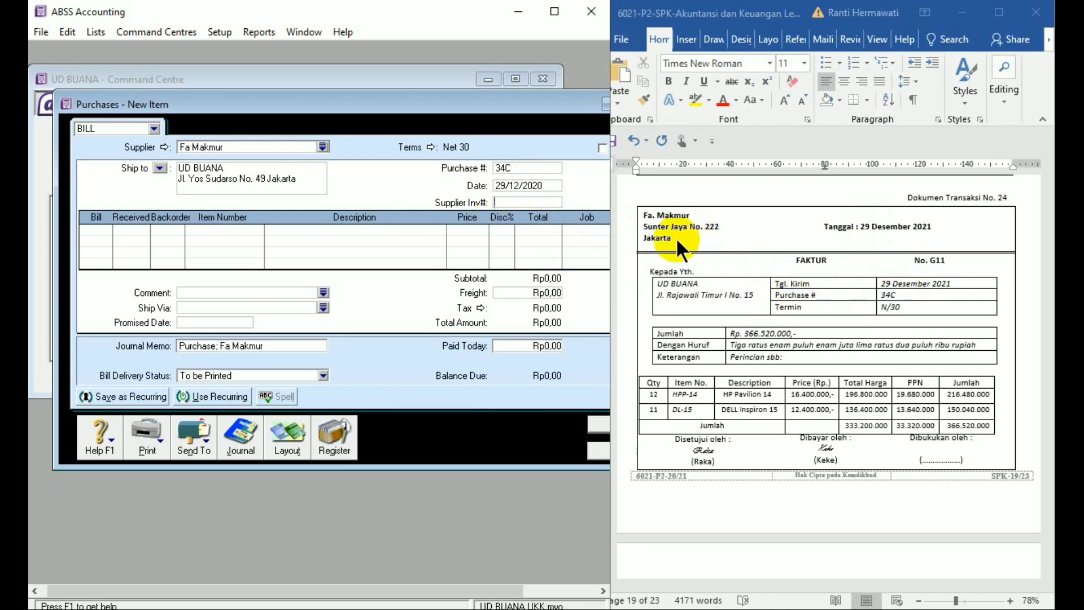
text(G11)
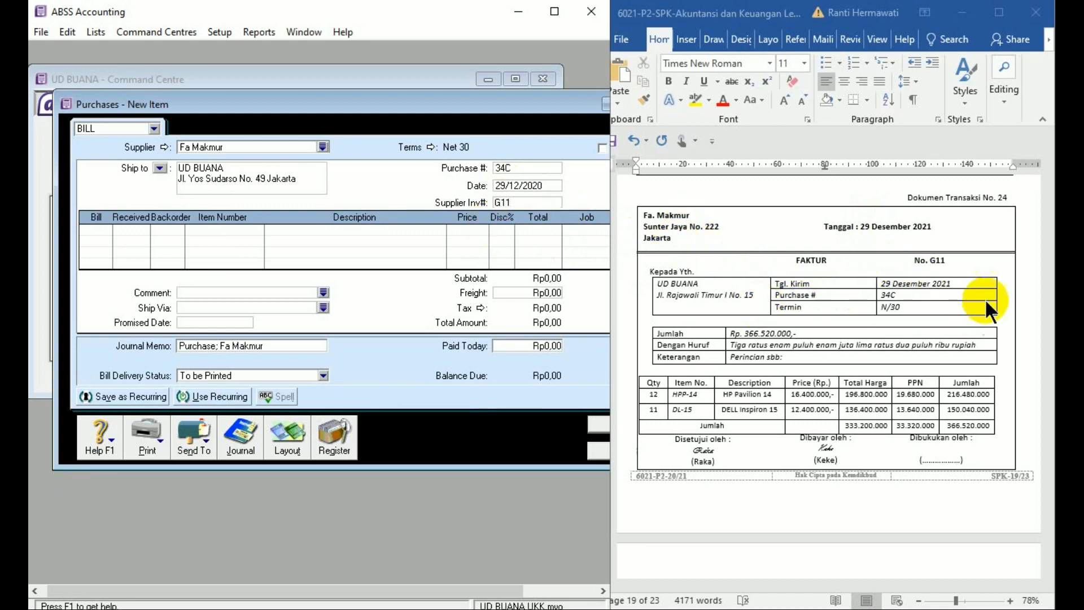
- Switch to the Word document and correct the year to 2020 in invoice G11's heading date and delivery date
click(930, 222)
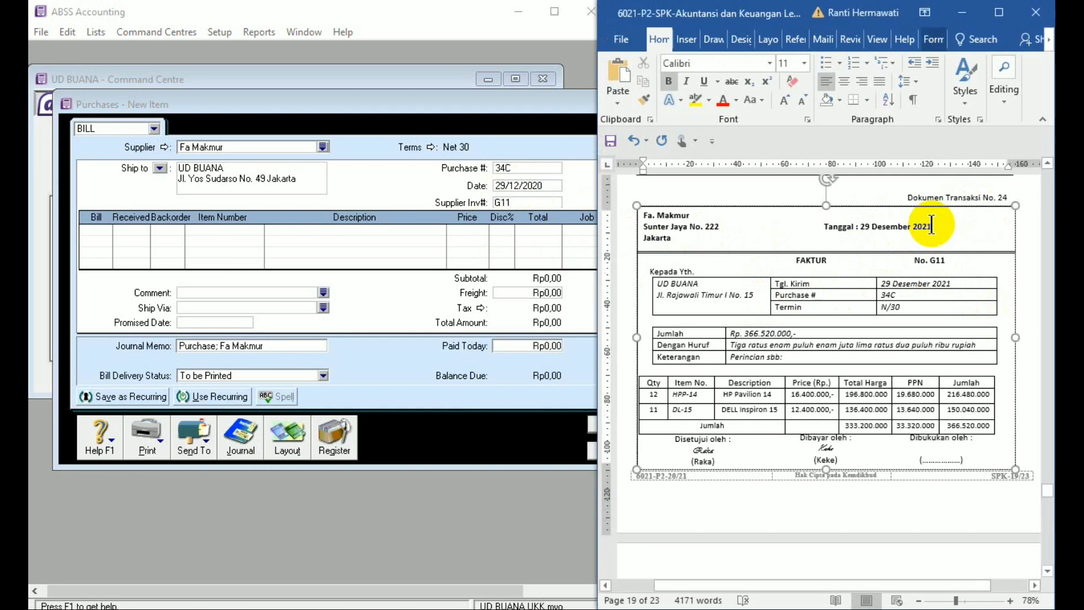
key(BackSpace)
text(0)
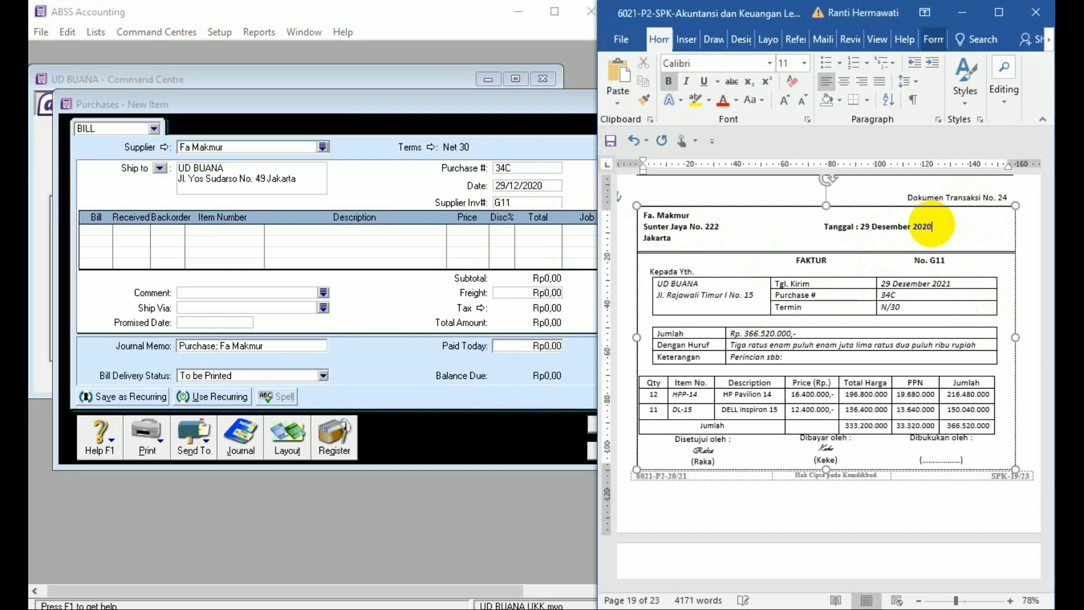
click(954, 282)
text(0)
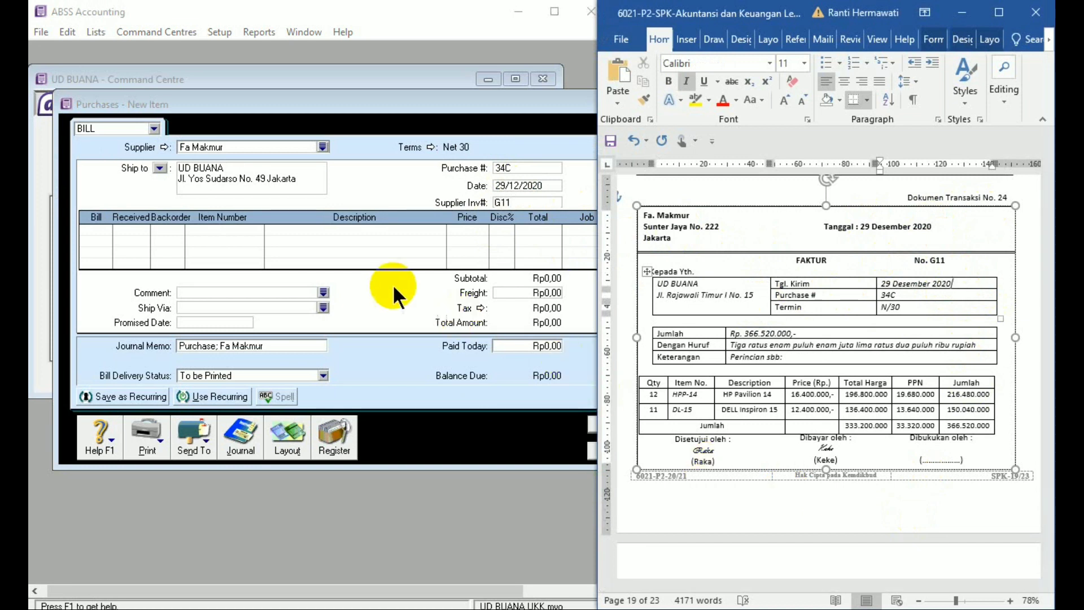
- In ABSS Accounting, keep the Item layout and enter the first bill line: 12 units of HPP-14 (HP Pavilion 14) at Rp16.400.000 each
drag(372, 104, 361, 100)
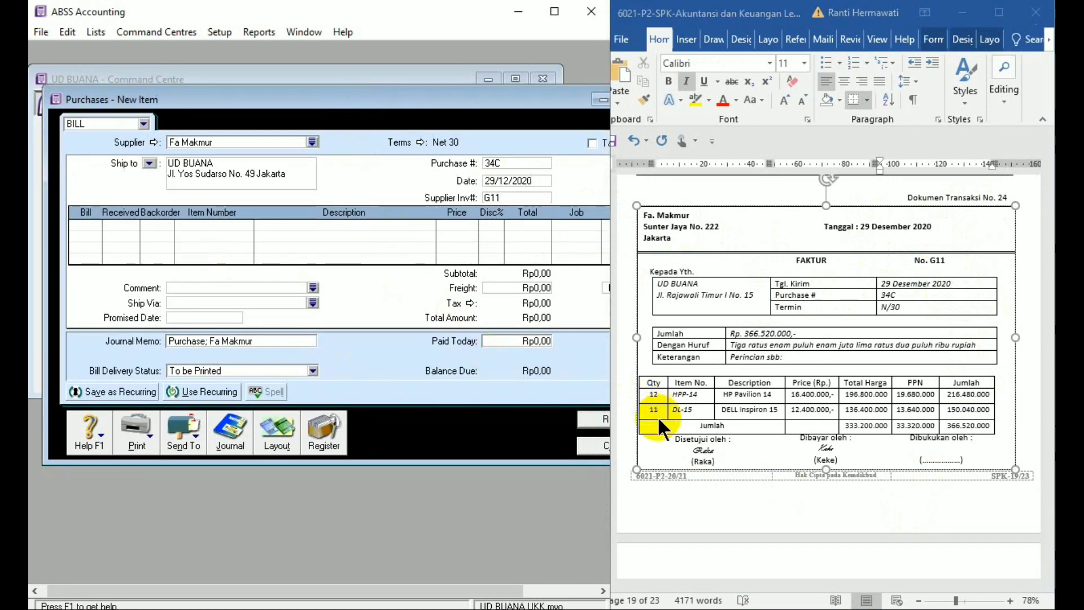
click(89, 234)
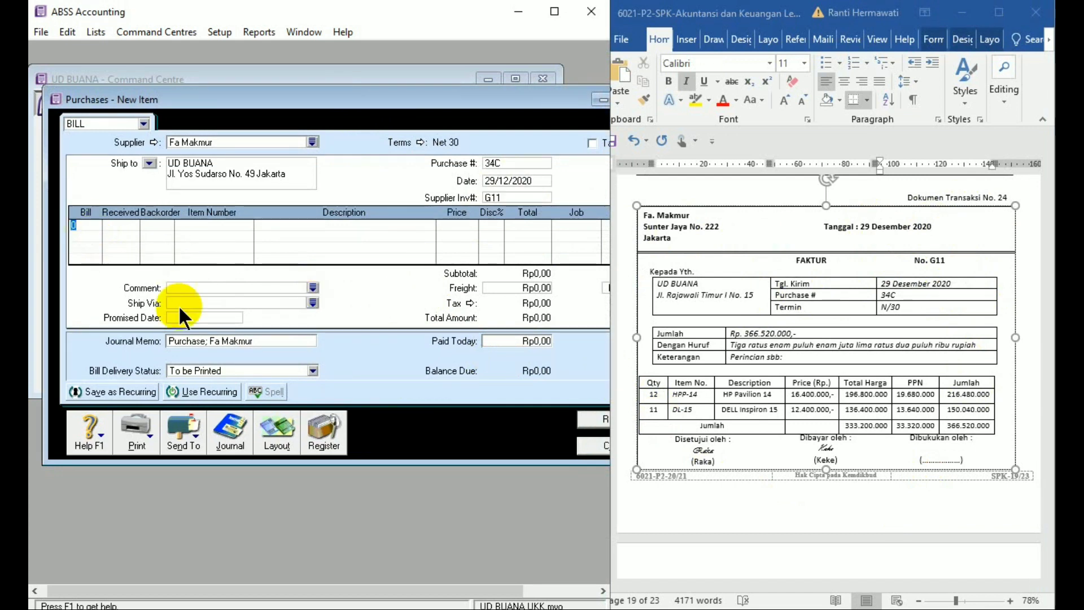
click(283, 437)
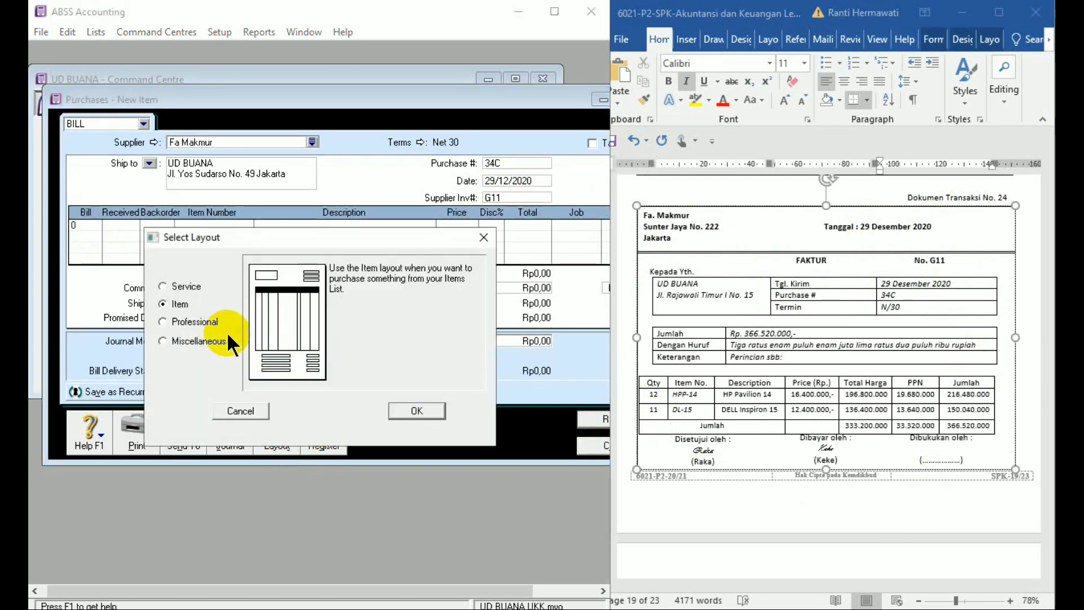
click(404, 410)
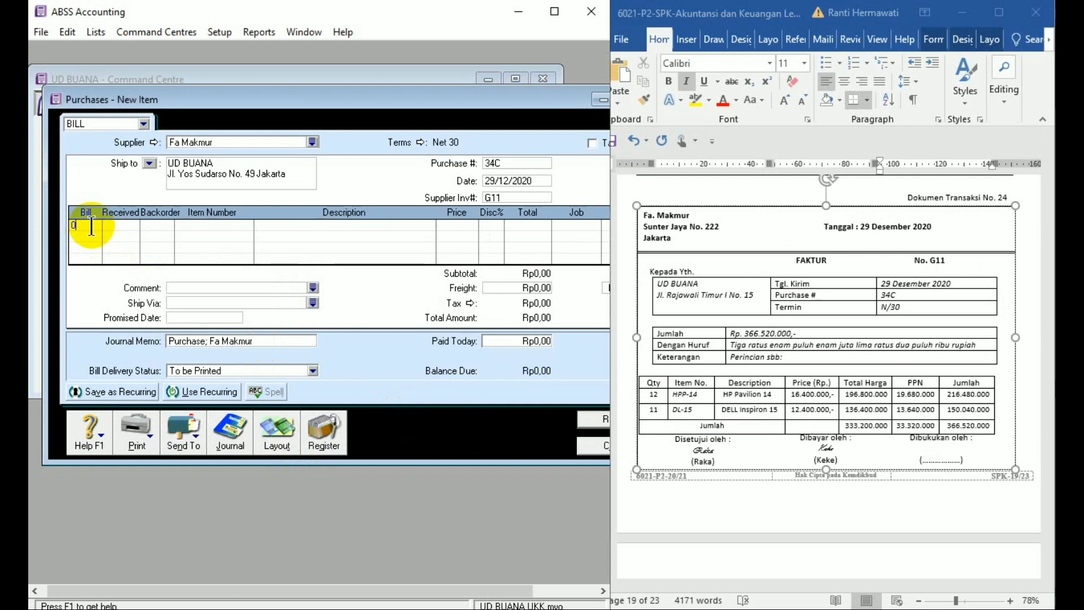
text(12)
key(Tab)
key(Tab)
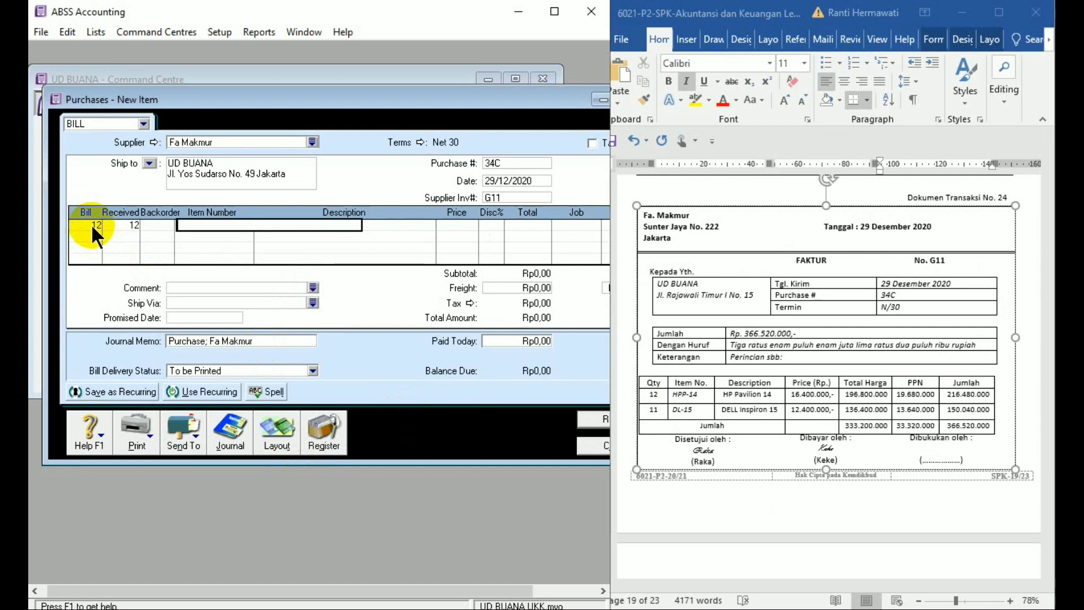
text(HPP-14)
key(Tab)
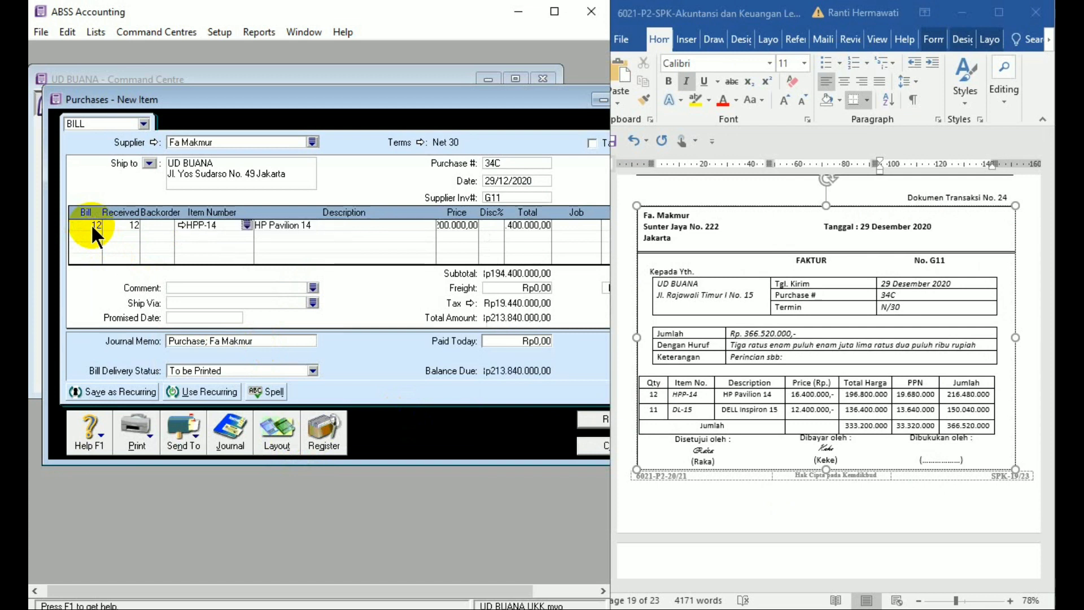
key(Tab)
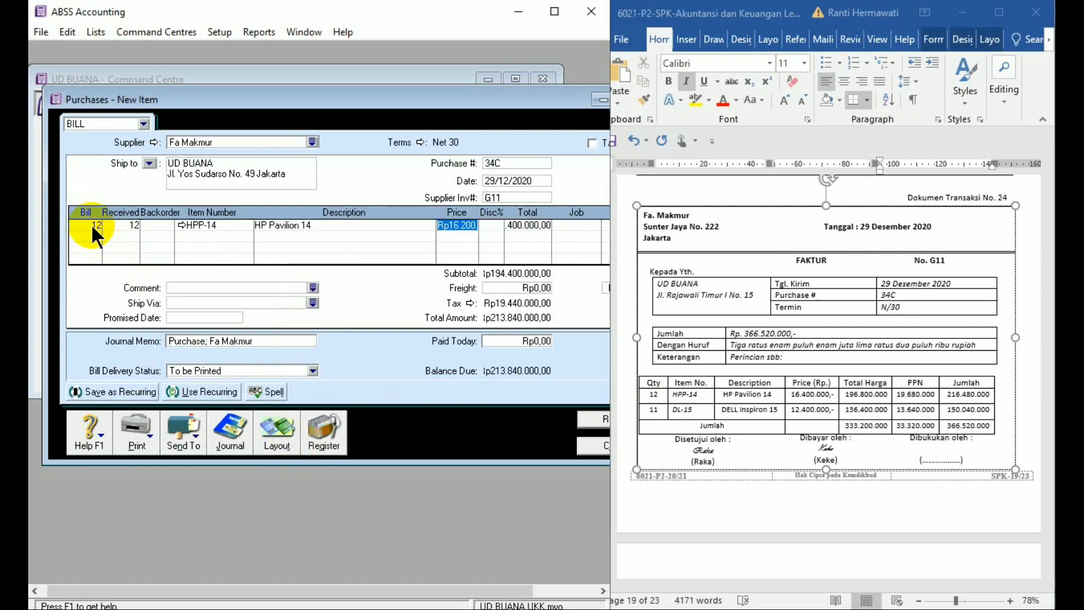
text(16400000)
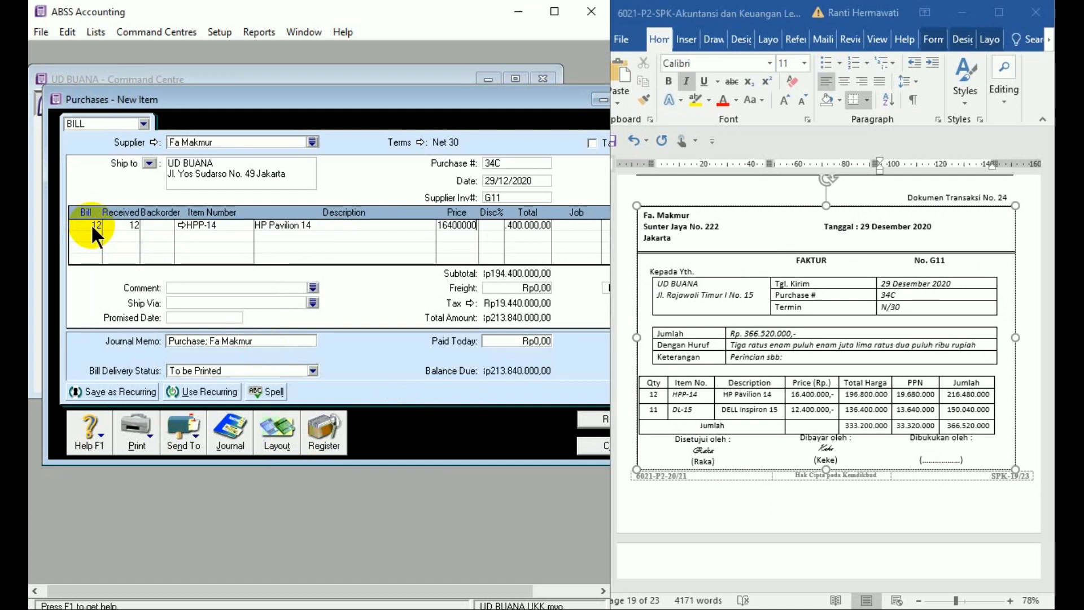
key(Tab)
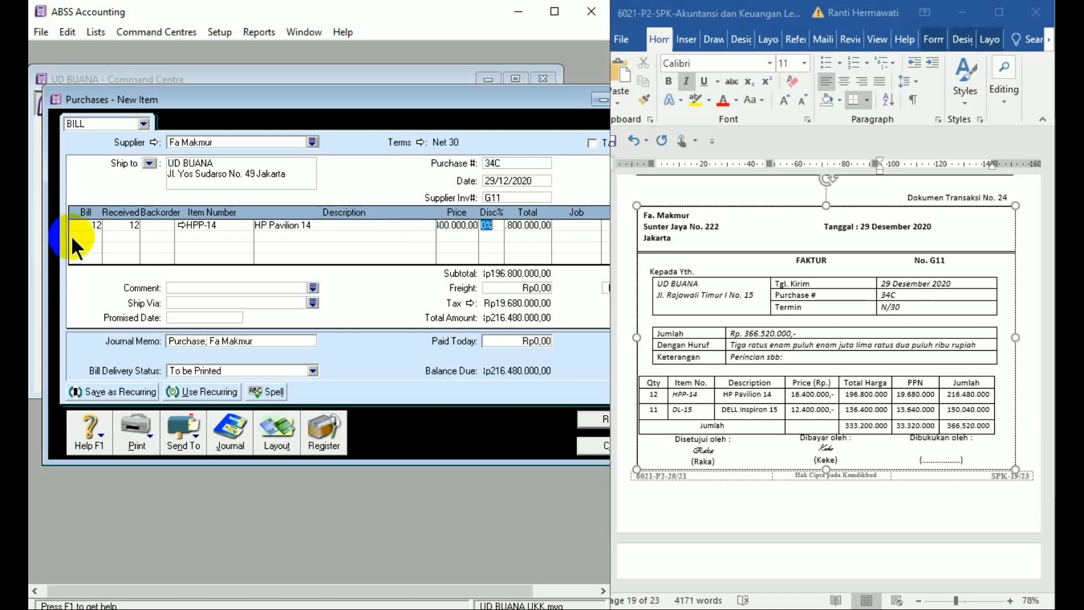
- Enter the second bill line: 11 units of item D1-15 (DELL Inspiron 15) at Rp12.400.000 each
click(80, 238)
text(11)
key(Tab)
key(Tab)
key(Tab)
text(DL-15)
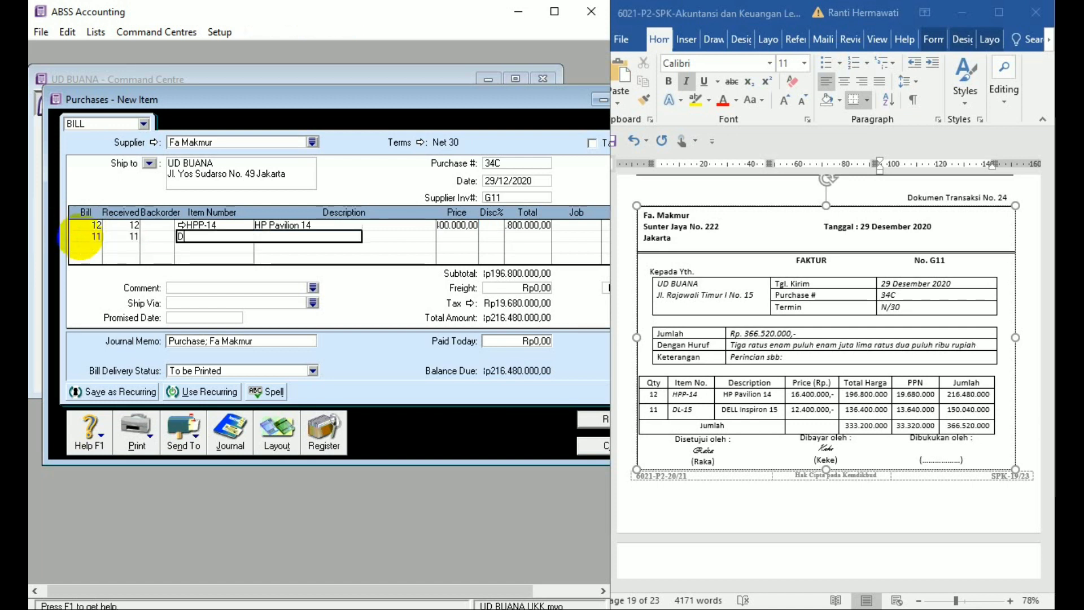
key(Tab)
key(Tab)
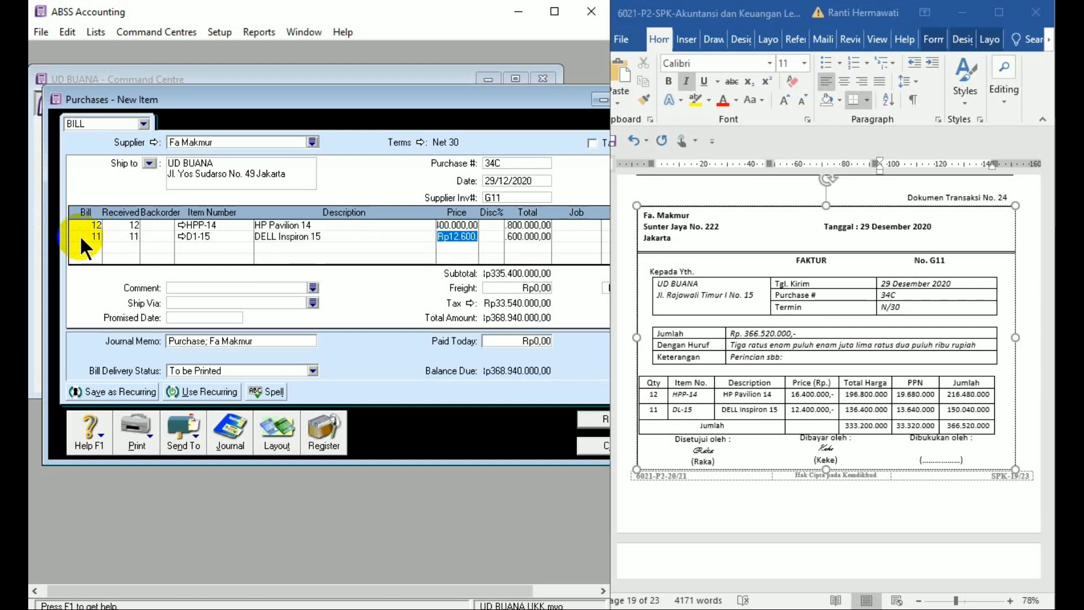
text(12400000)
key(Tab)
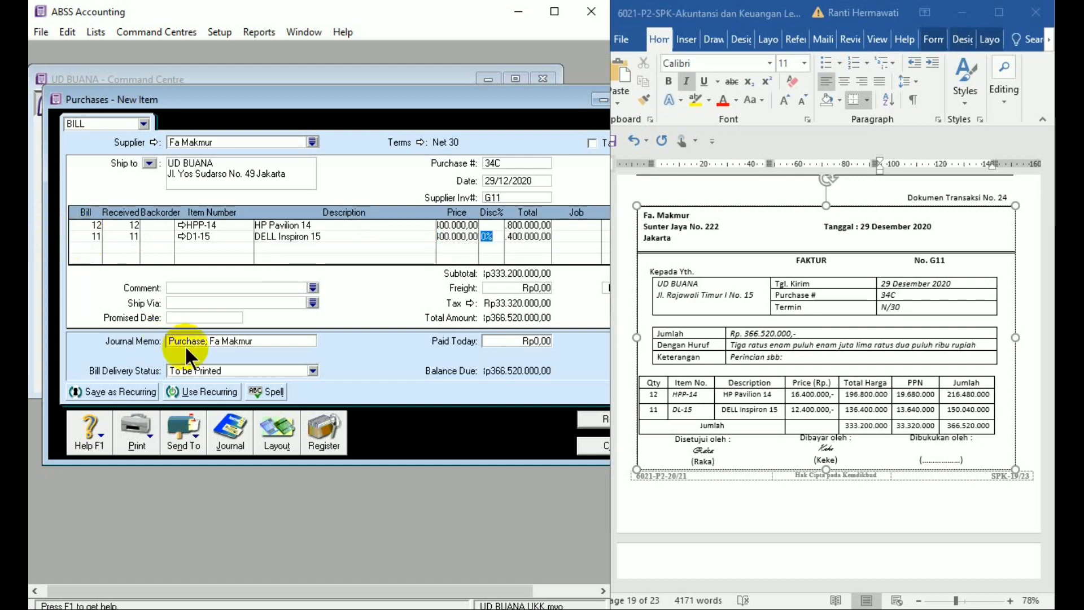
- Check the bill's totals against invoice G11, record it ignoring all spelling suggestions for "Inspiron", and close the purchase entry window
drag(309, 97, 240, 96)
click(411, 270)
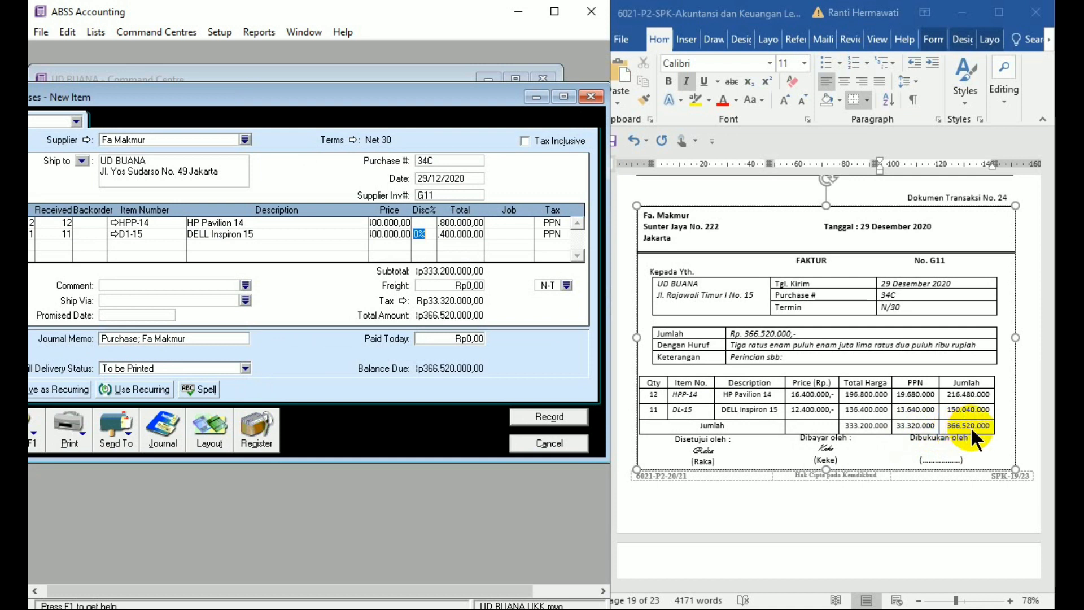
click(525, 418)
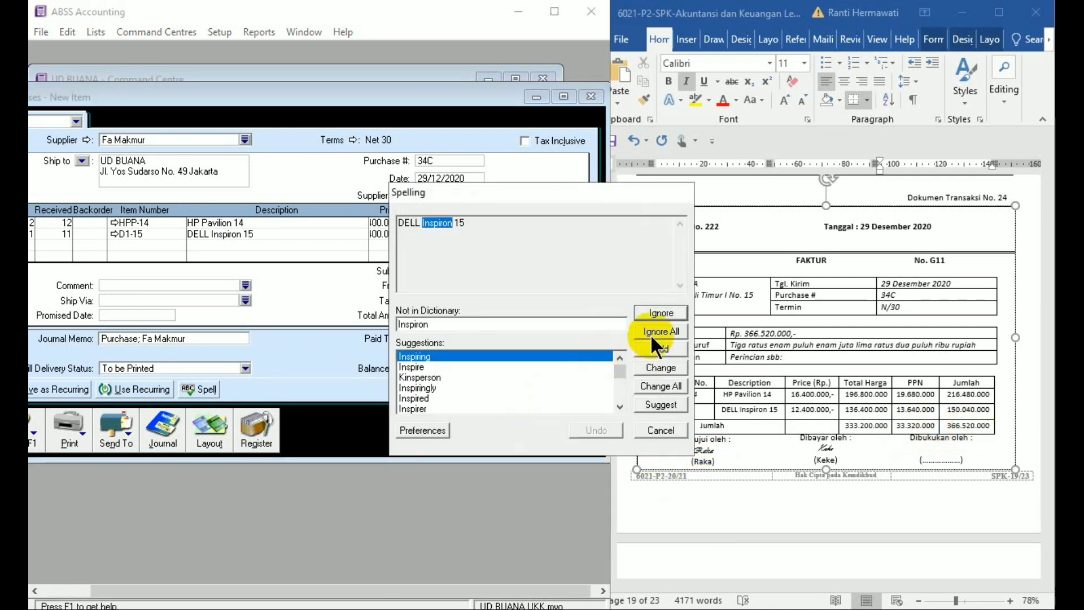
click(652, 326)
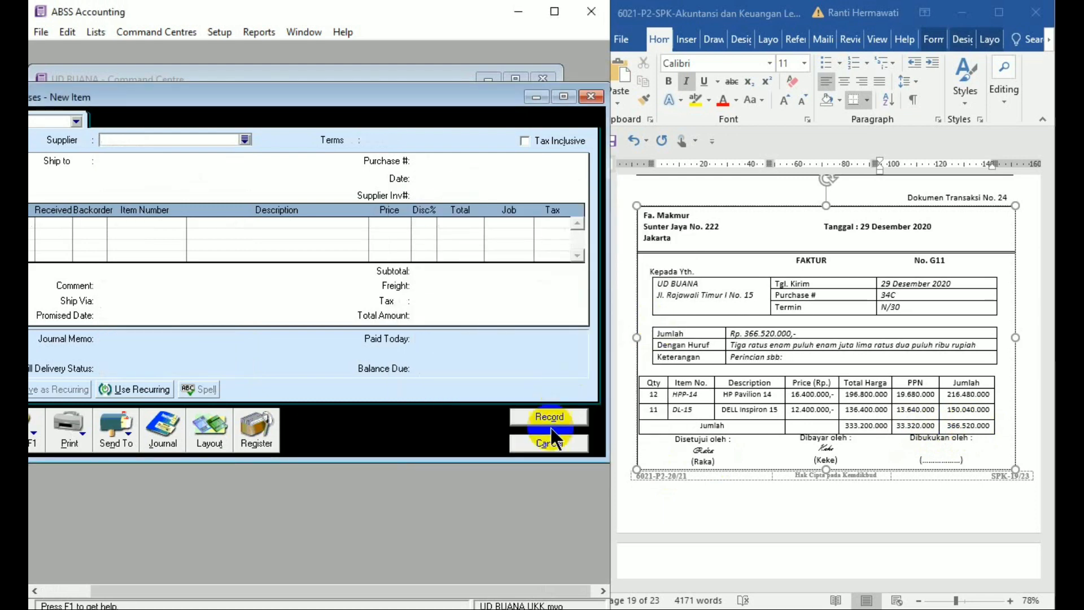
click(551, 444)
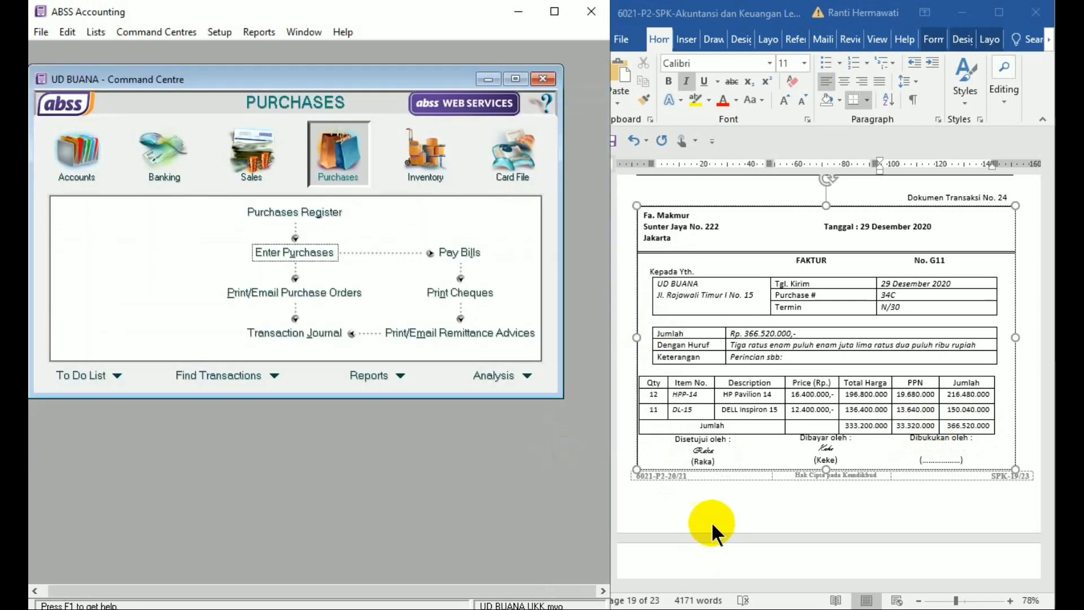
- Switch to the Word document and bring transaction document 25, cash disbursement voucher BKK12-7, into view
click(710, 521)
scroll(710, 521, down, 5)
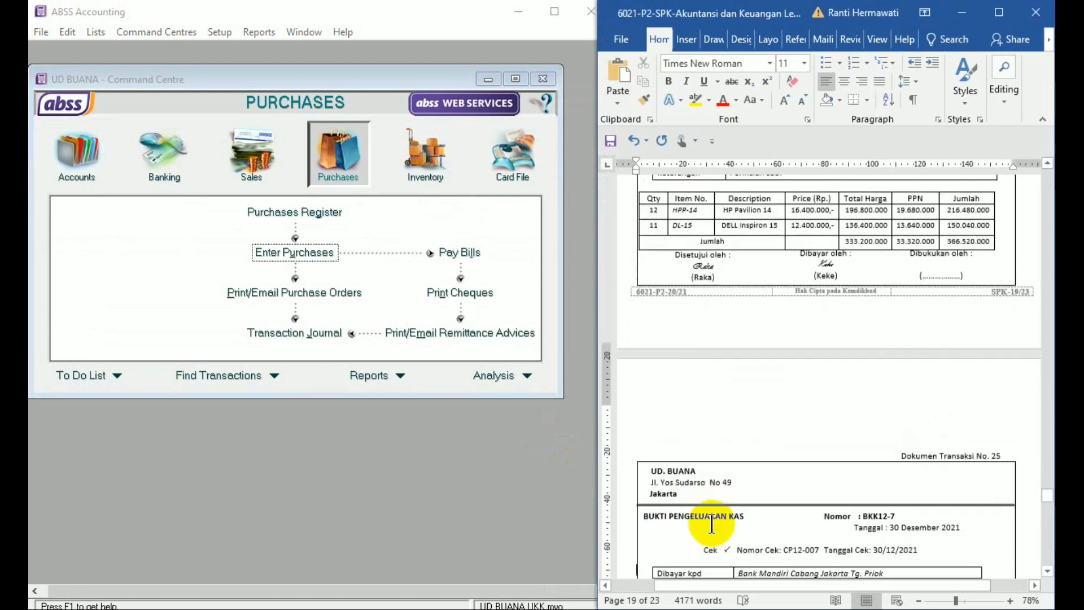
scroll(711, 523, down, 5)
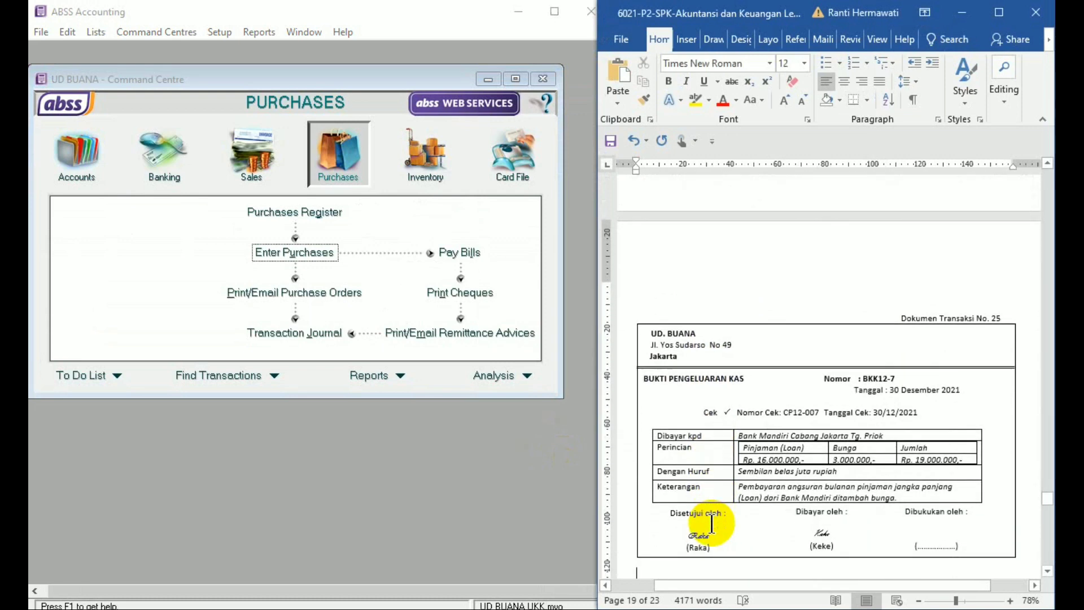
scroll(712, 524, down, 5)
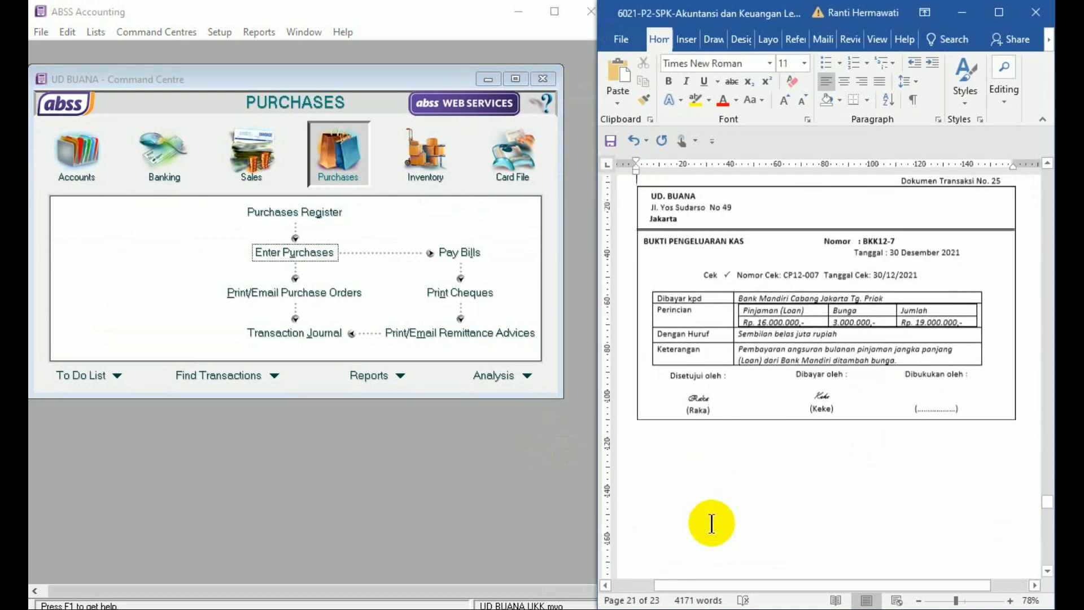
scroll(712, 524, up, 7)
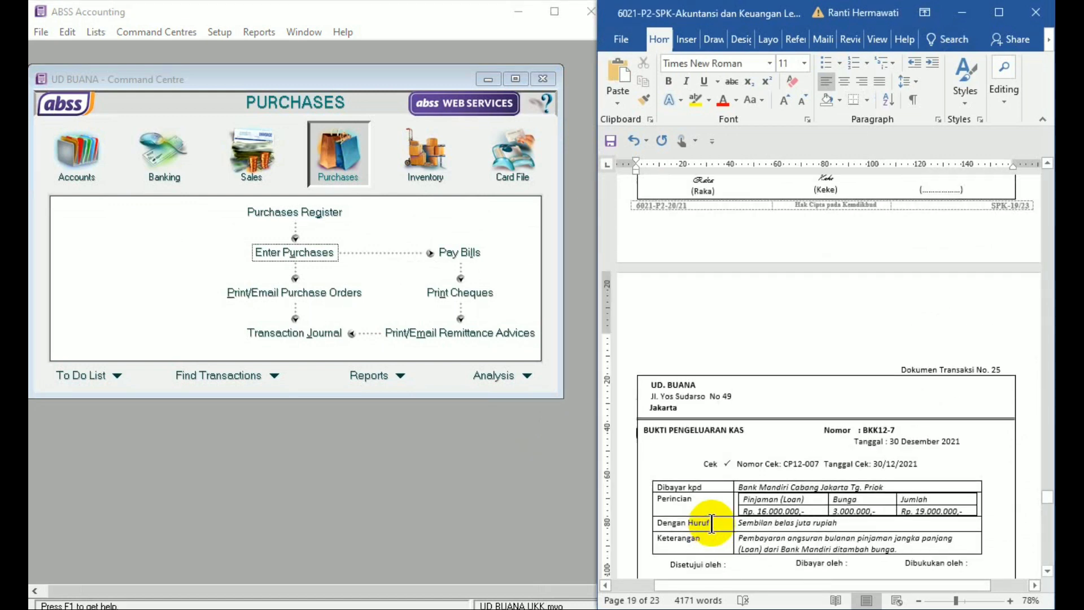
scroll(712, 524, down, 1)
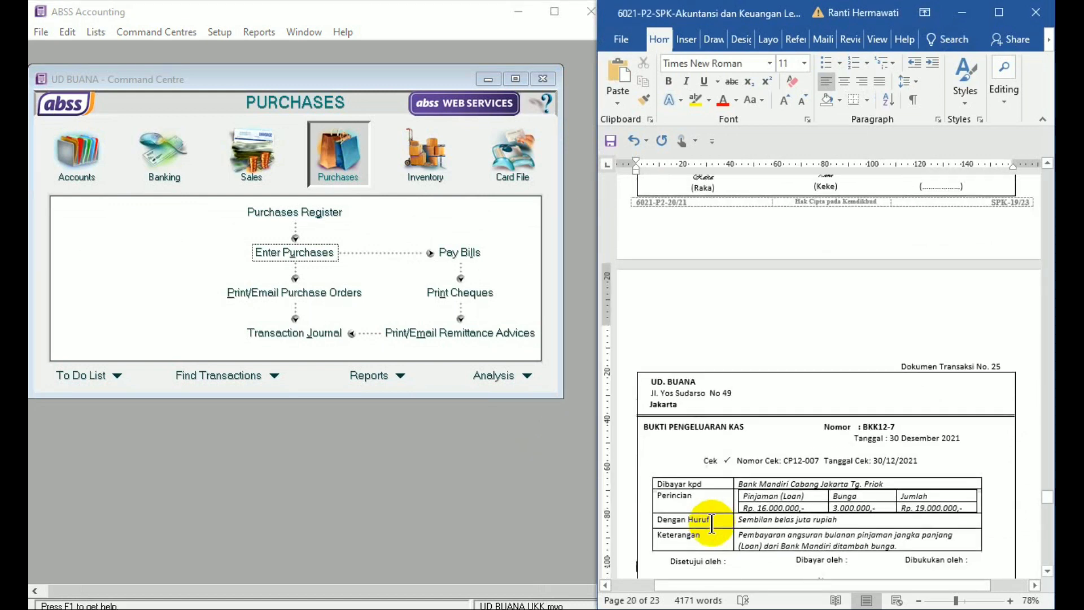
- In ABSS Accounting, open a Spend Money entry for voucher BKK12-7 and set its cheque number to CP12-007
scroll(711, 523, down, 1)
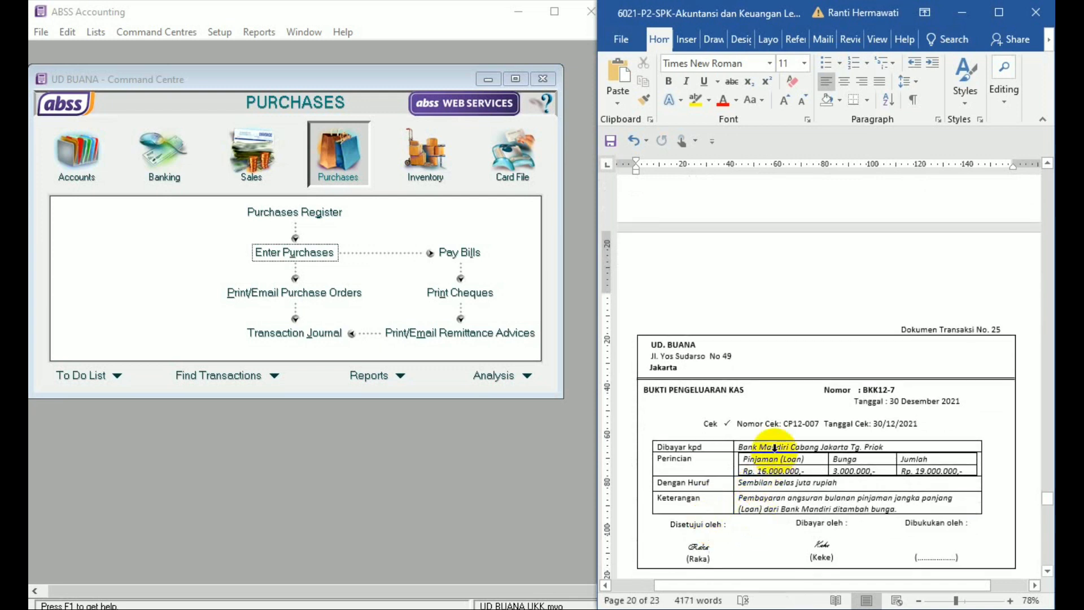
click(173, 179)
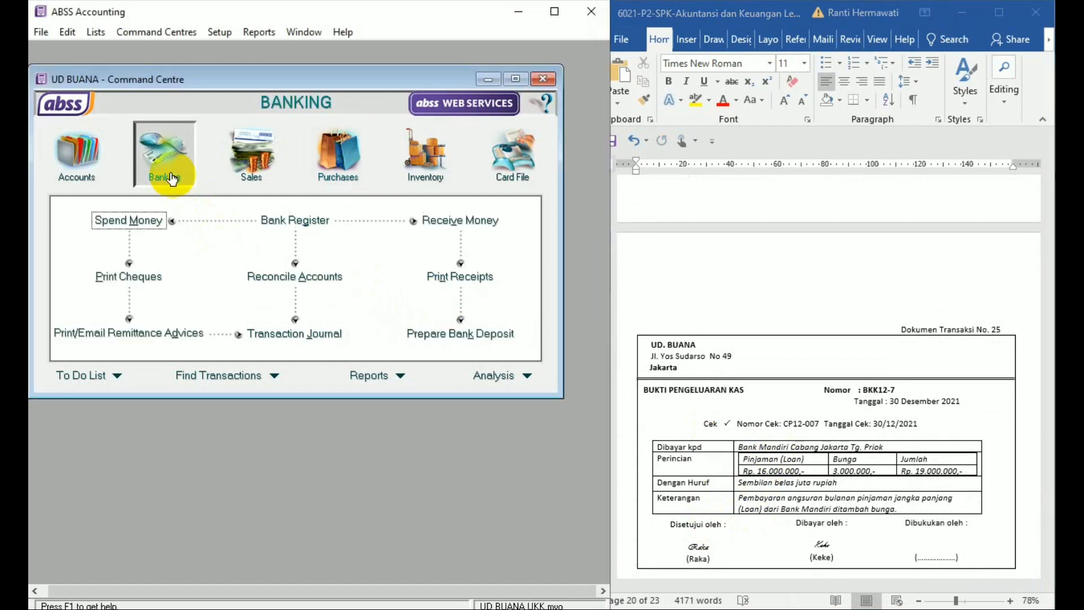
click(122, 221)
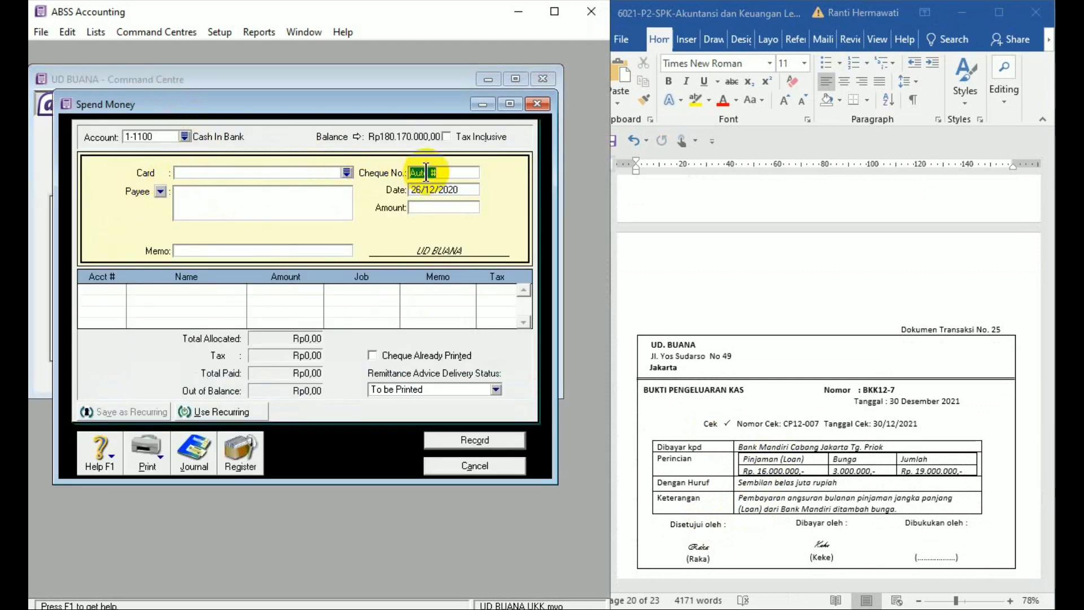
text(CP12)
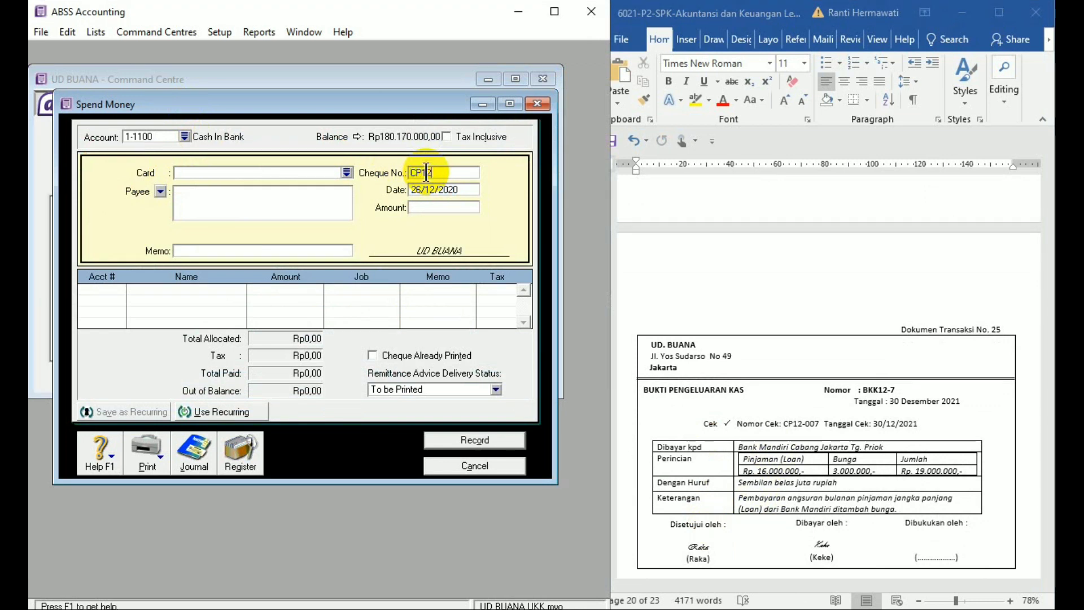
text(-007)
- Set the payment date to 30/12/2020 and the amount to Rp19.000.000
click(419, 189)
click(419, 190)
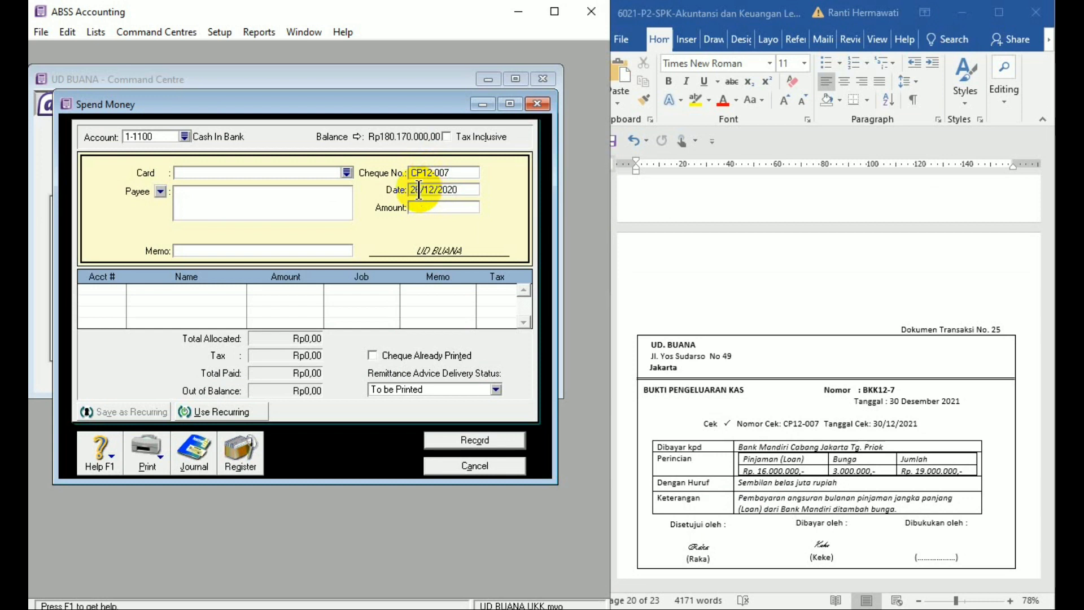
key(BackSpace)
key(BackSpace)
text(30)
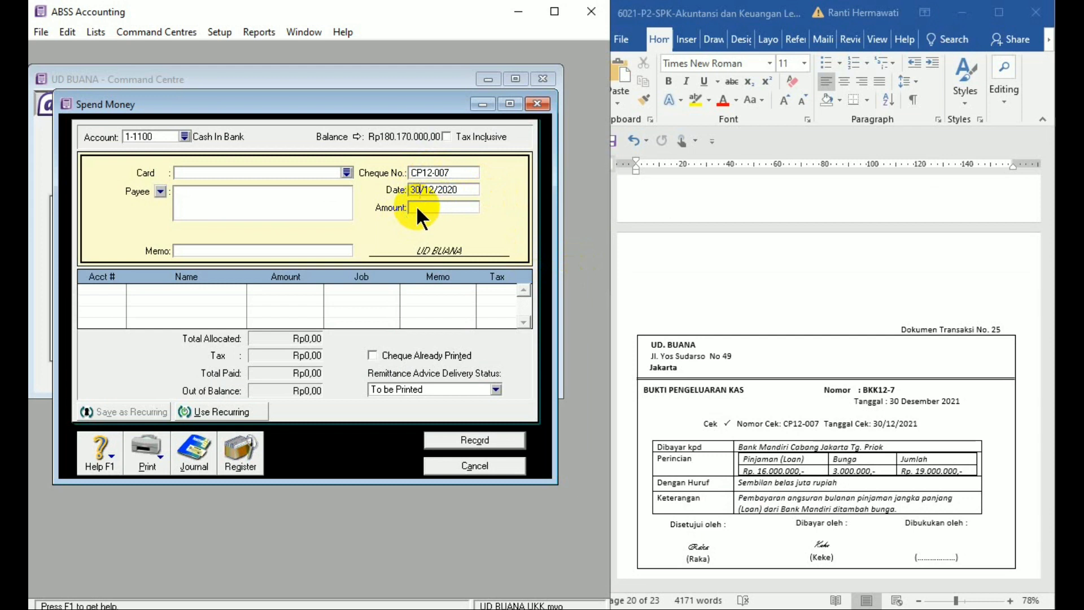
click(416, 208)
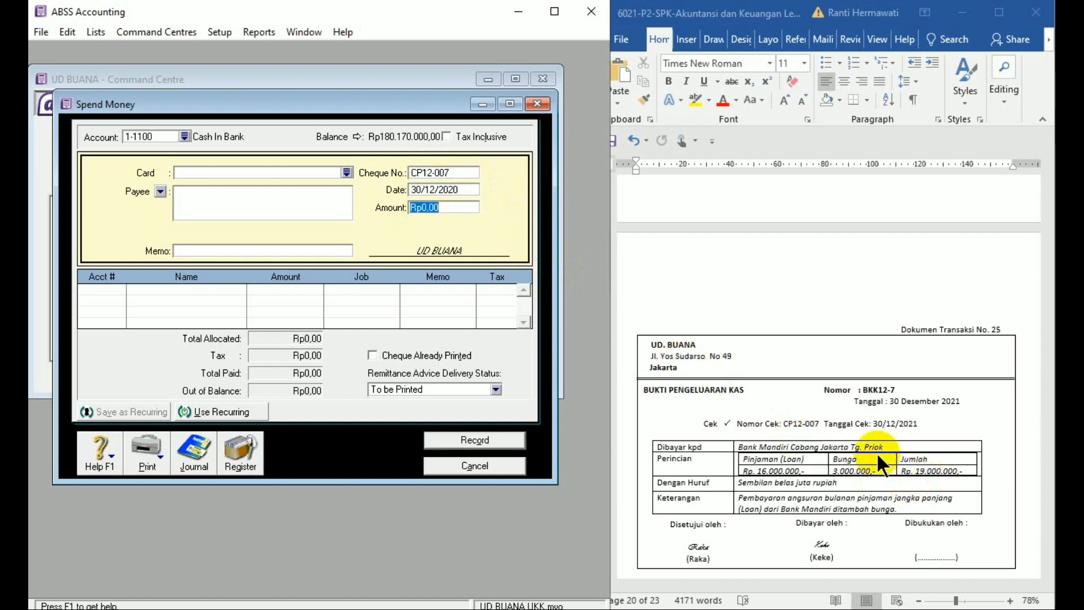
text(19.000.000)
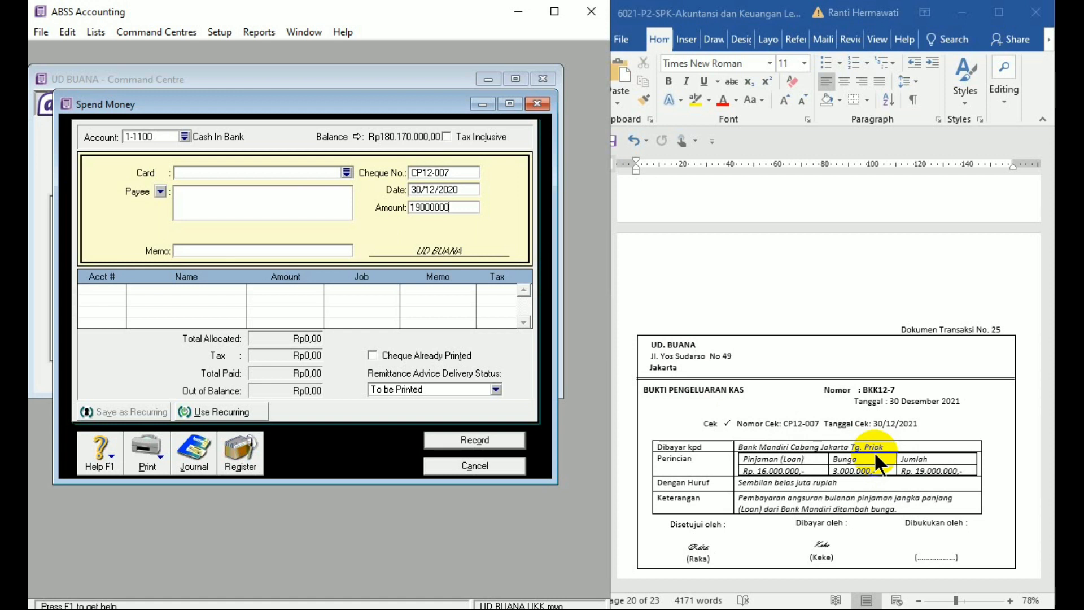
key(Tab)
- Switch to the Word document and correct the year to 2020 in both the voucher date and the cheque date of BKK12-7
click(962, 400)
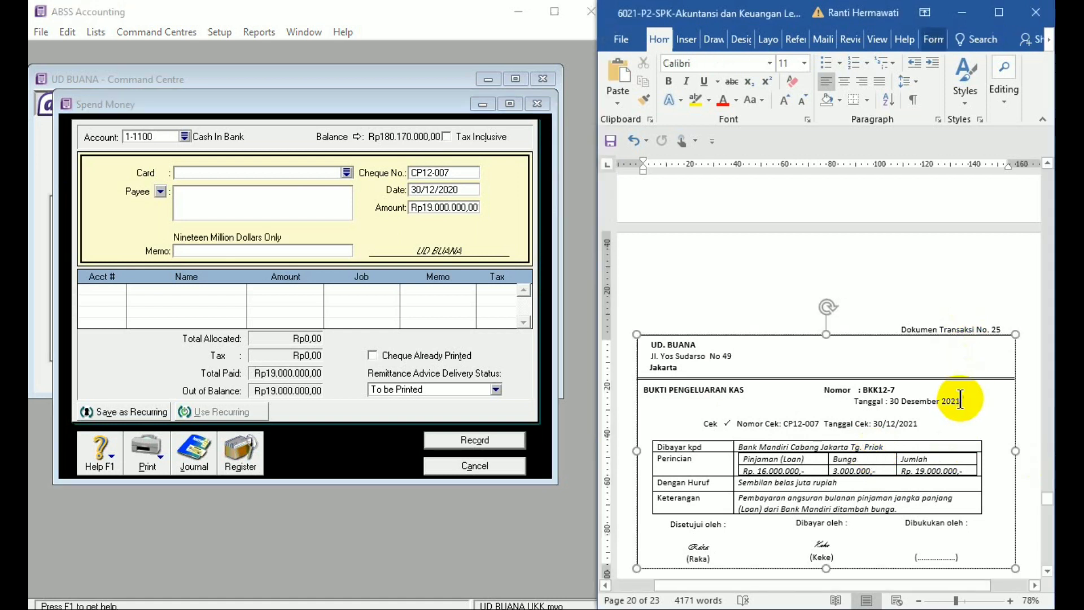
key(BackSpace)
text(0)
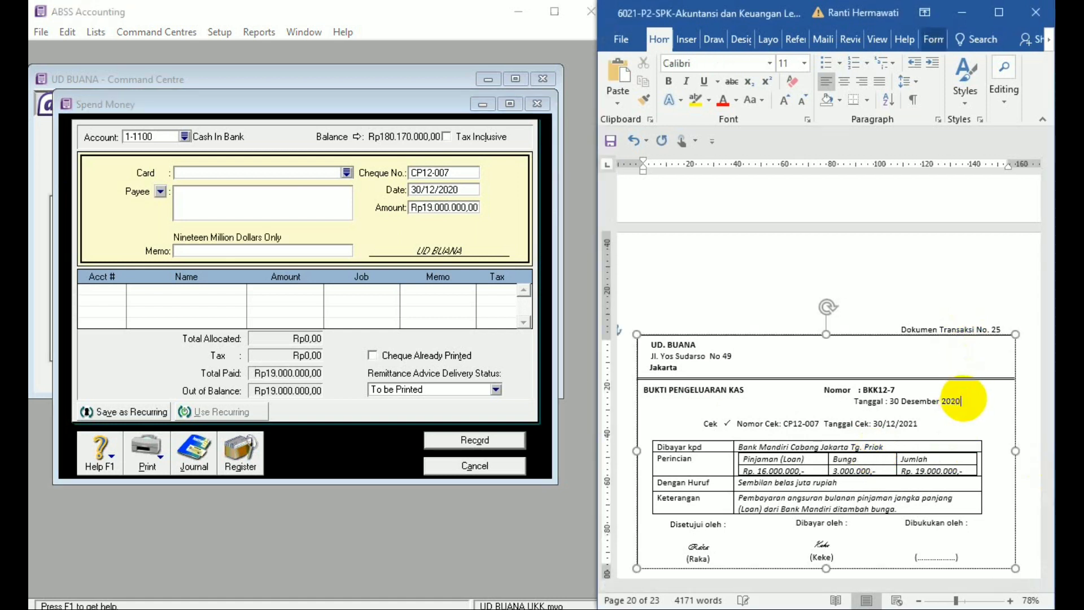
click(926, 424)
key(BackSpace)
text(0)
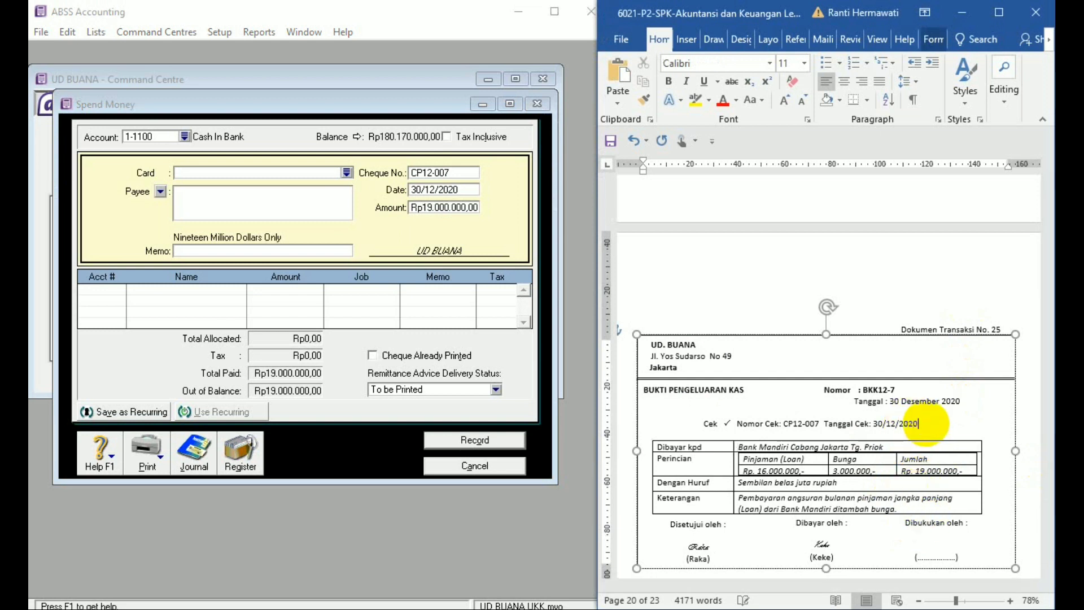
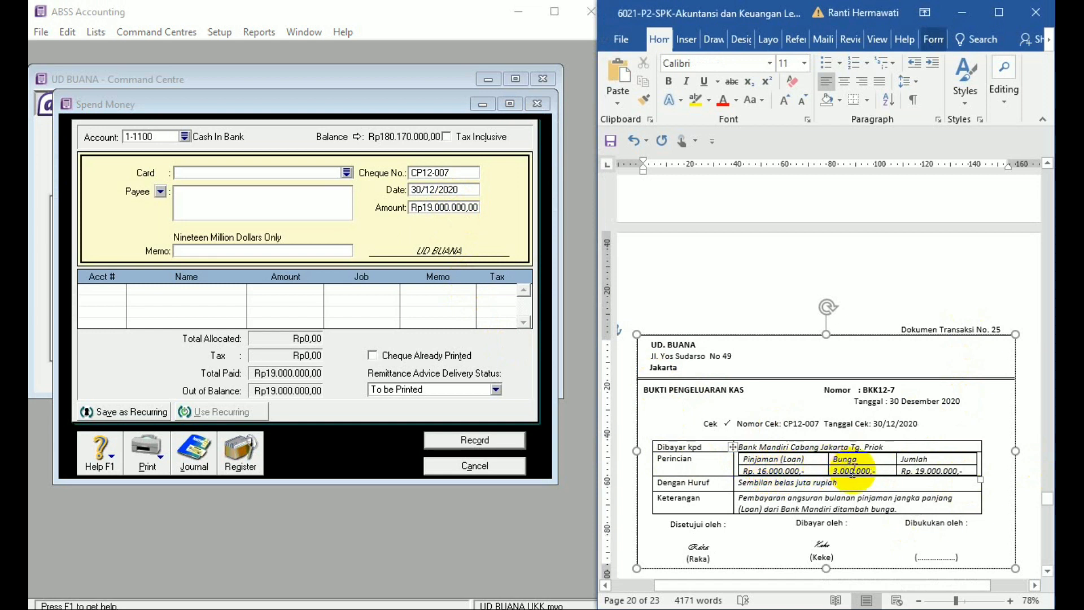
- Back in ABSS Accounting, enter Bank Mandiri as the payee and dismiss the low-battery notice
click(223, 198)
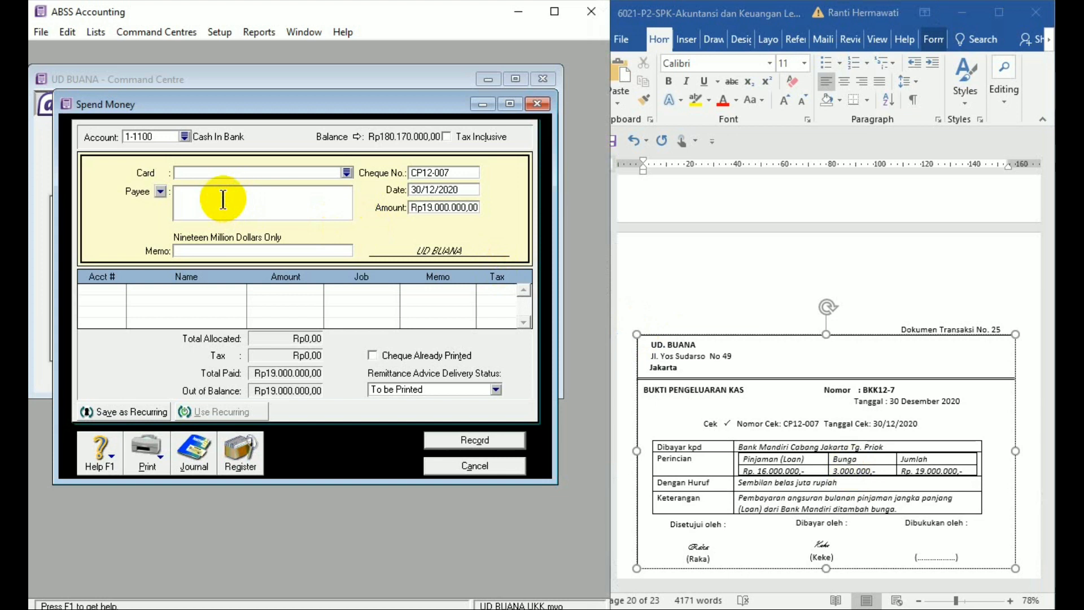
text(Bank)
text(Mandiri)
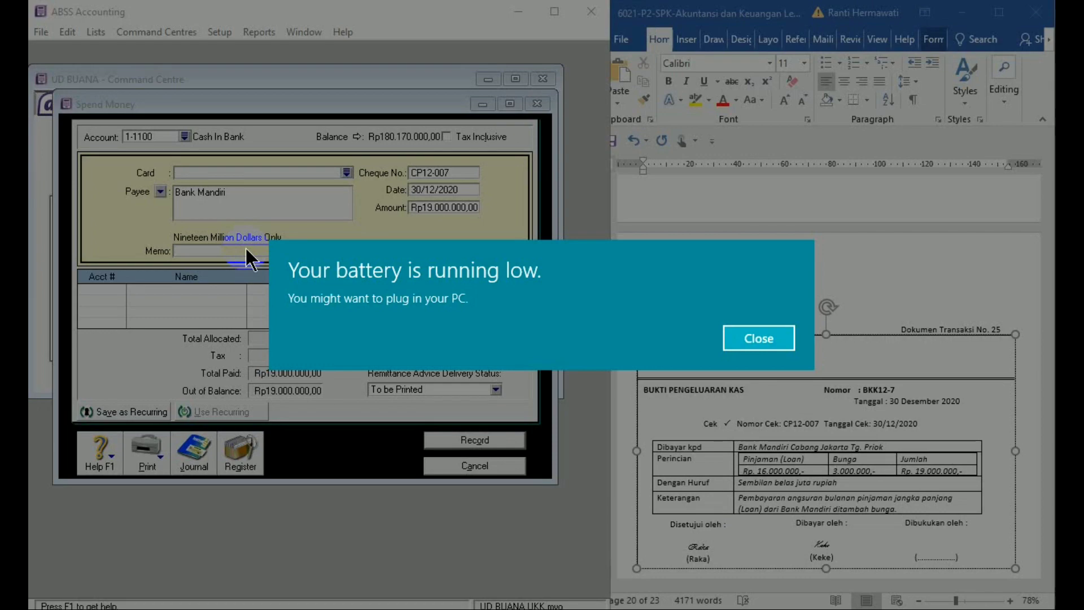
click(743, 340)
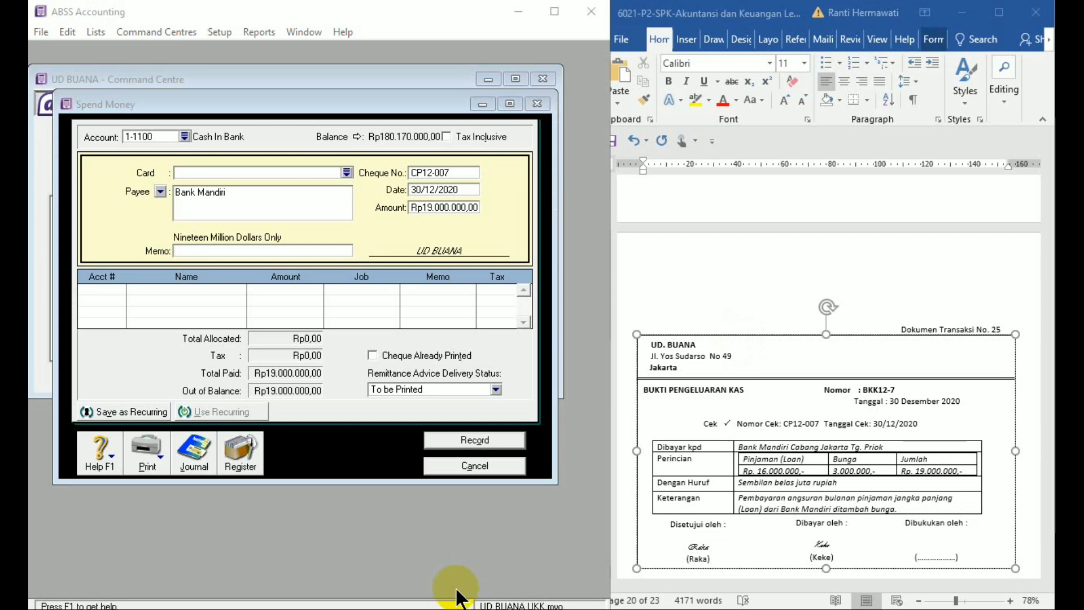
- Enter the memo "Pembayaran angsuran bulanaan kepada Bank Mandiri" and move to the account number of the first allocation line
click(198, 251)
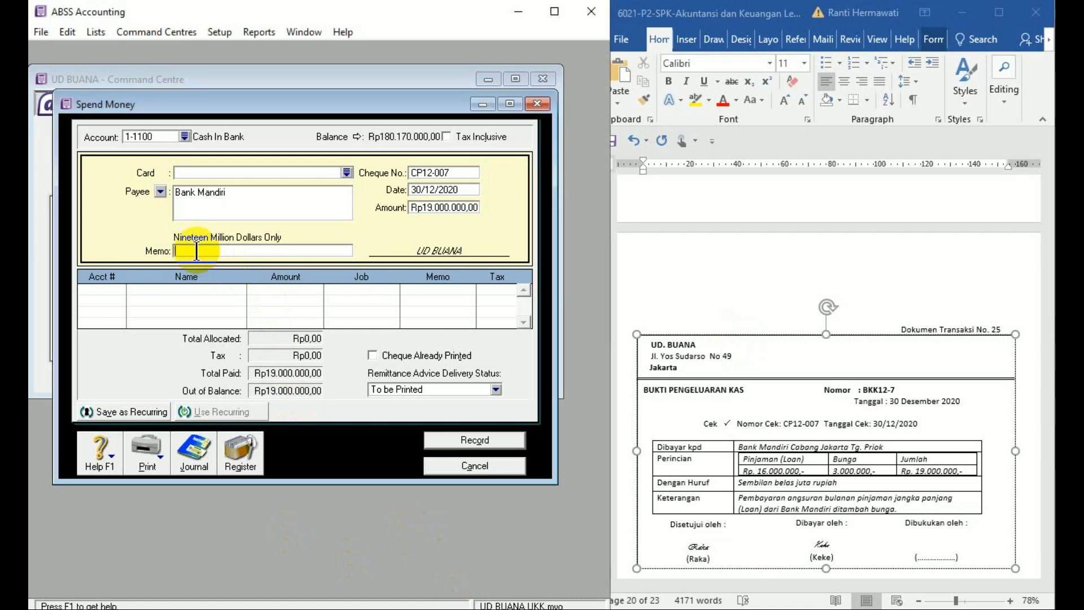
text(Pembayaran )
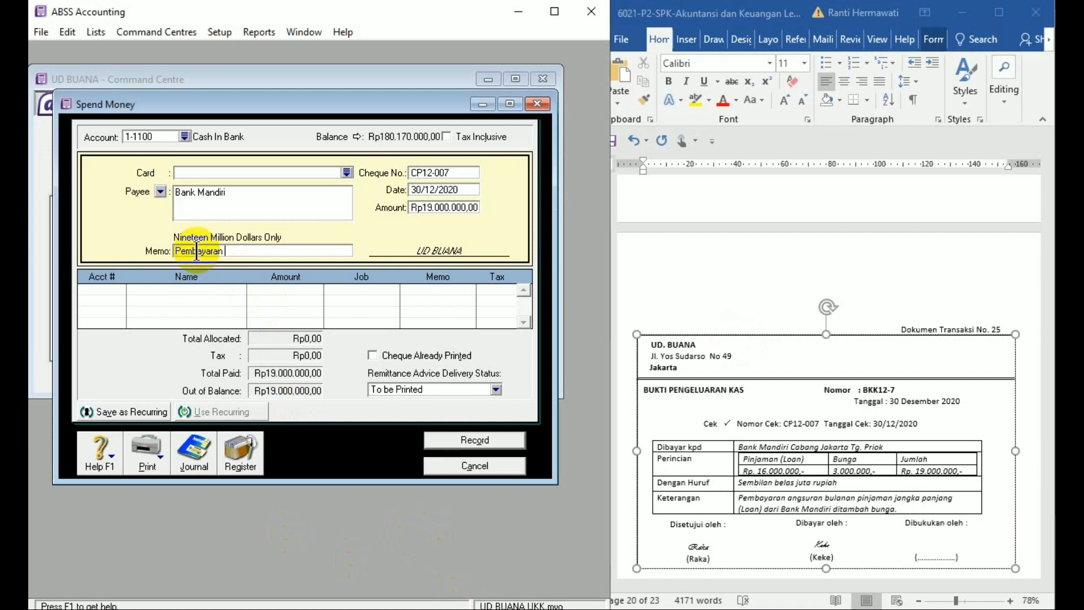
text(angsuran bulanaan)
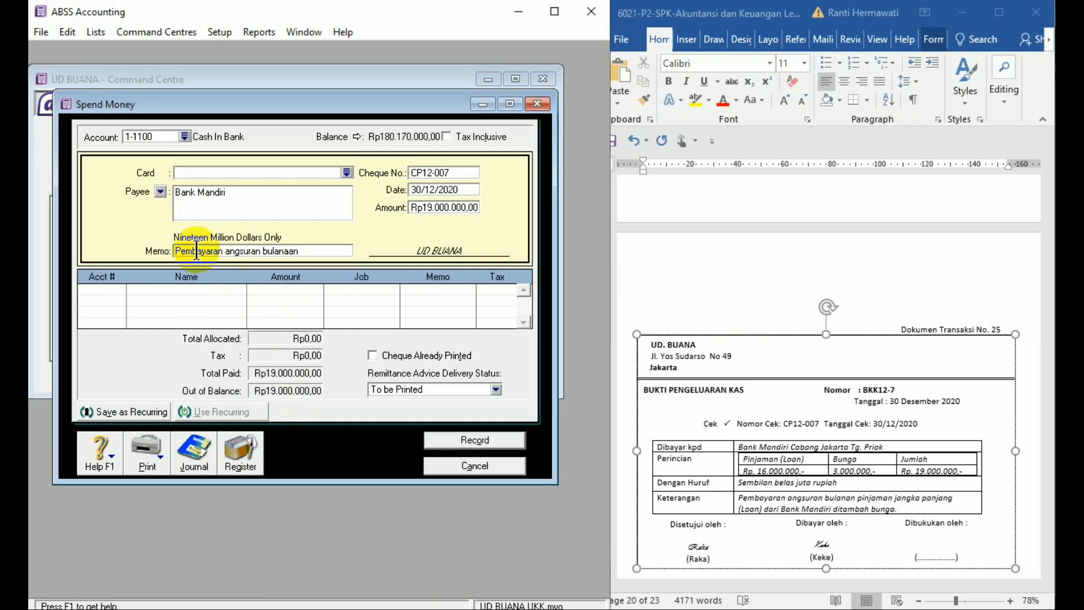
text( kepada Bank M)
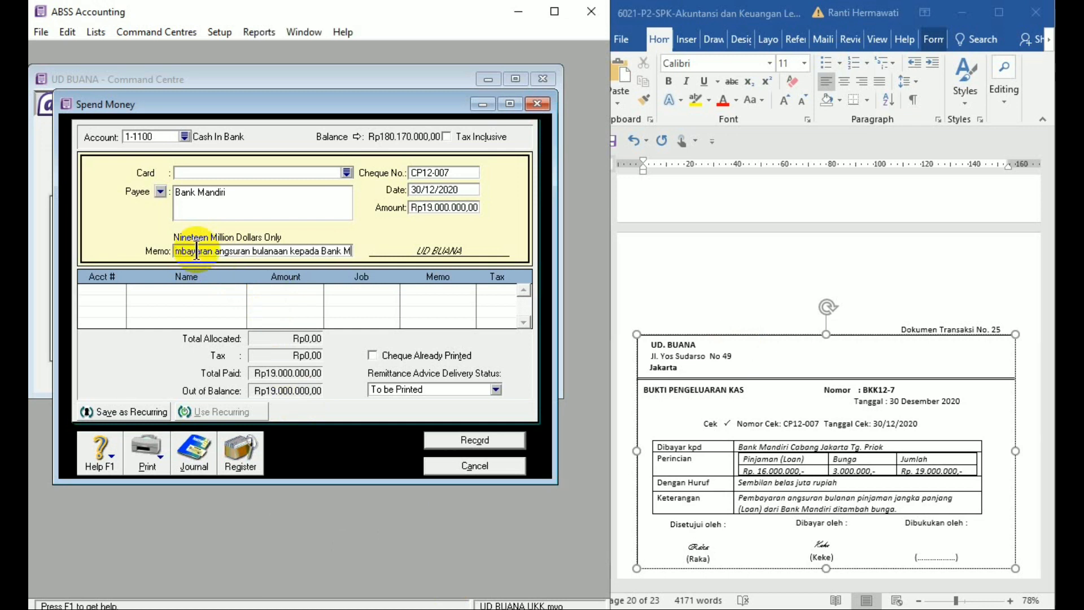
text(andiri)
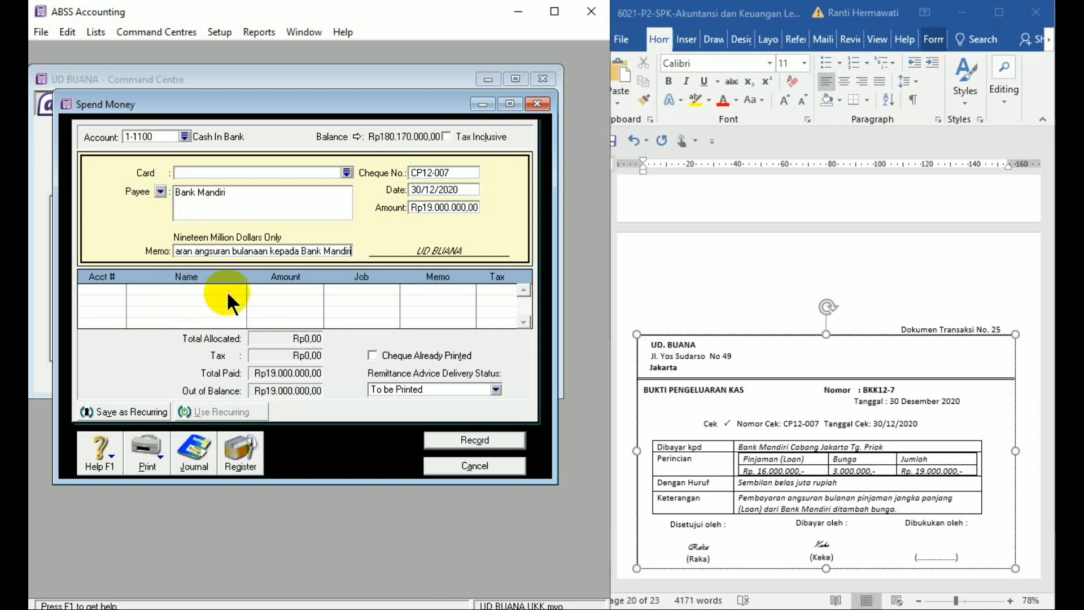
click(108, 289)
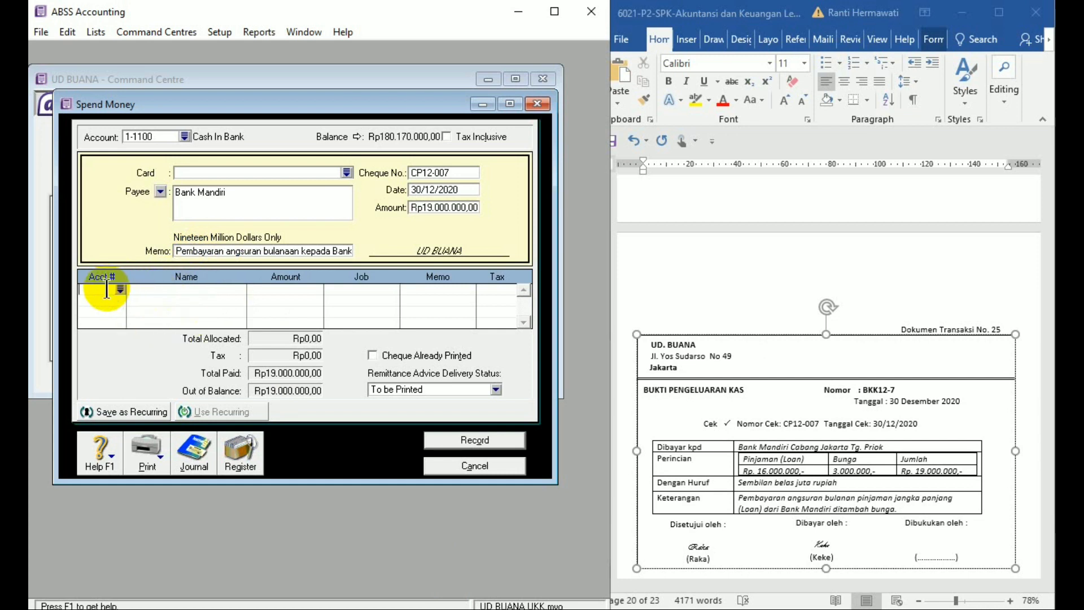
- Allocate Rp16.000.000 of the Bank Mandiri payment to account 2-2100 Bank Mandiri Loan on the first line
click(121, 290)
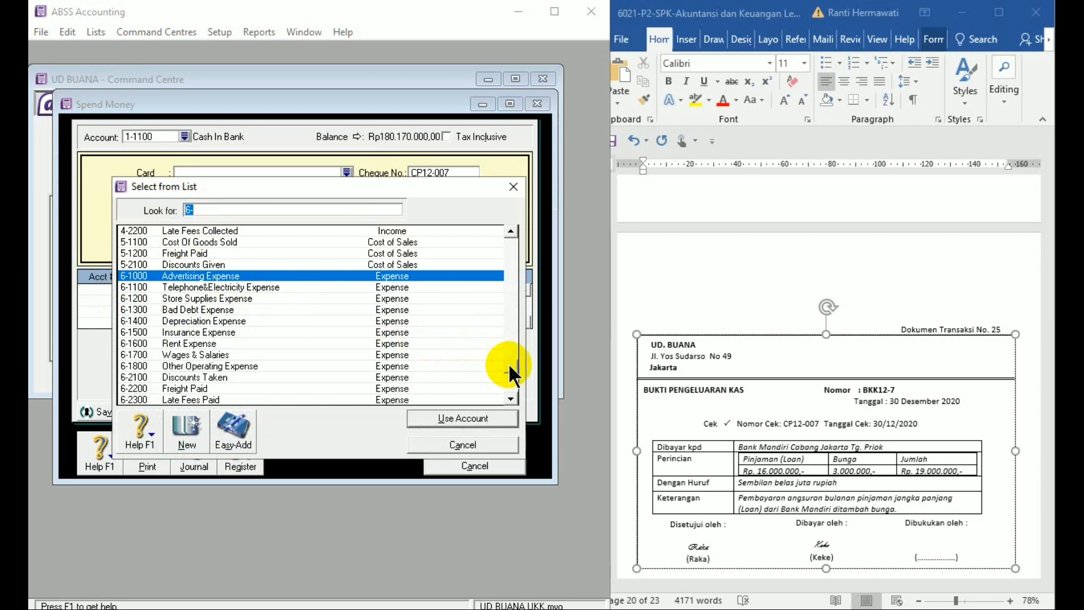
scroll(510, 367, up, 2)
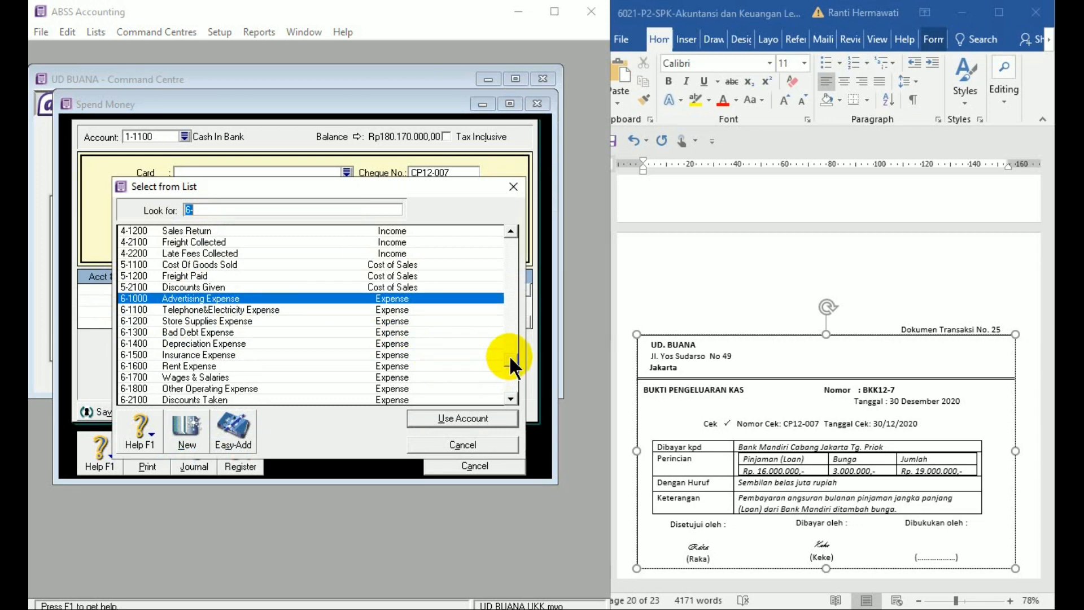
scroll(510, 339, up, 1)
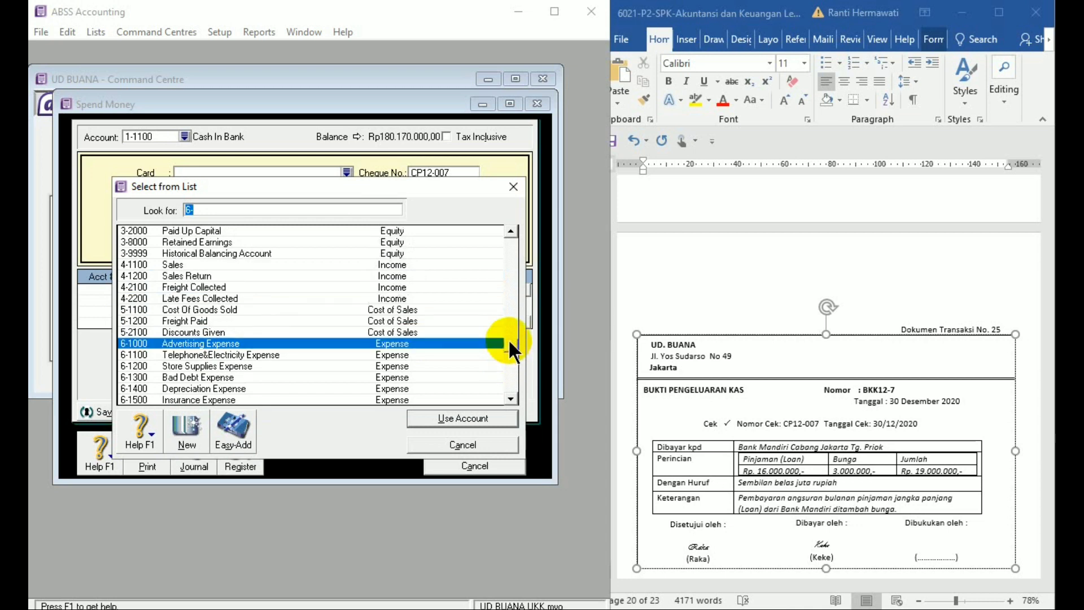
scroll(510, 331, up, 1)
scroll(508, 325, up, 1)
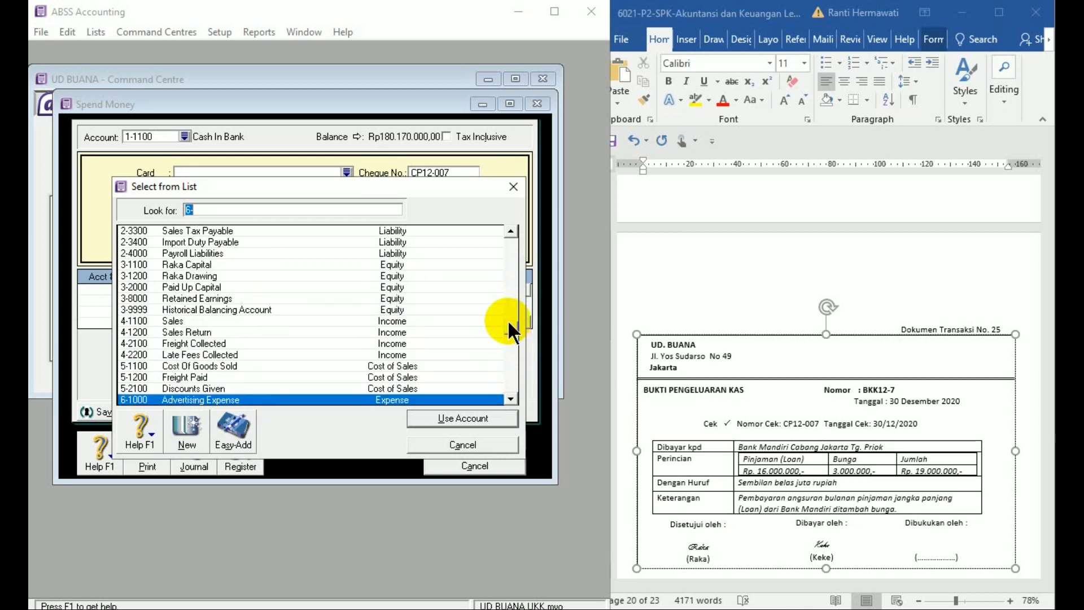
scroll(510, 320, up, 2)
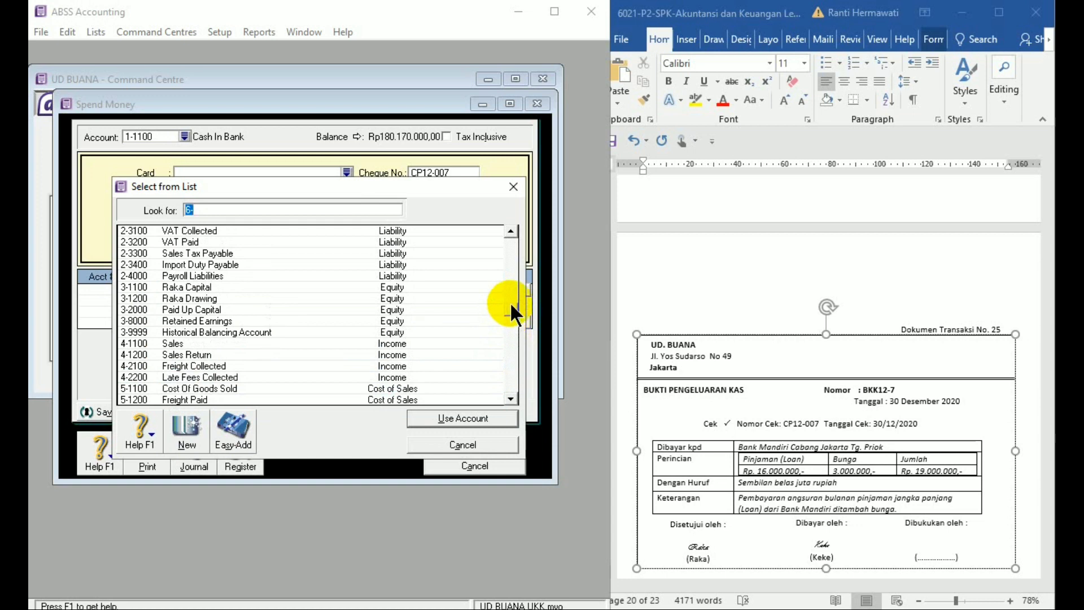
scroll(511, 305, up, 1)
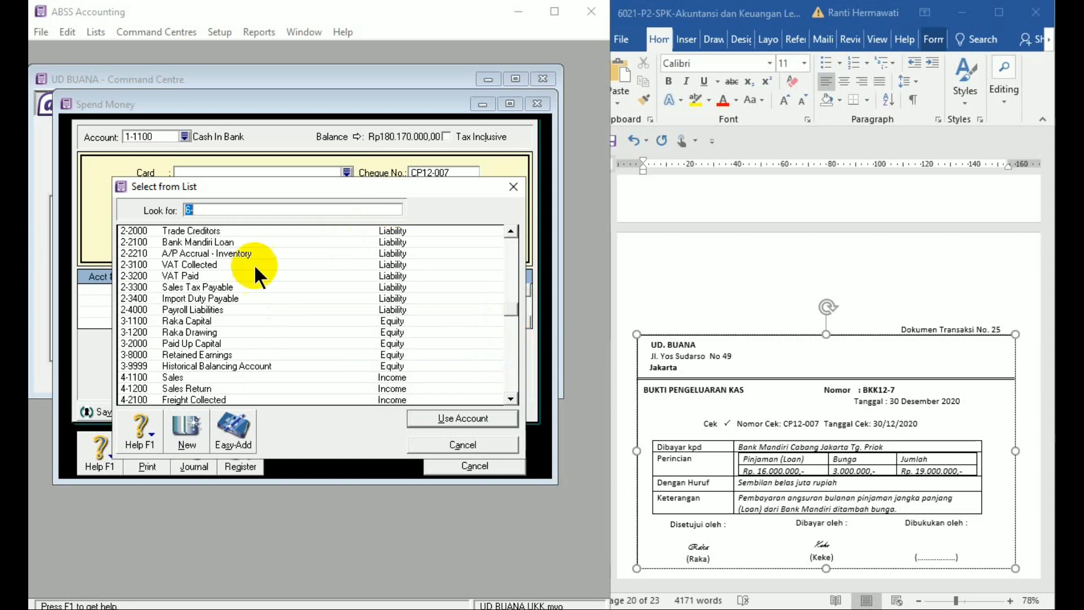
double_click(231, 241)
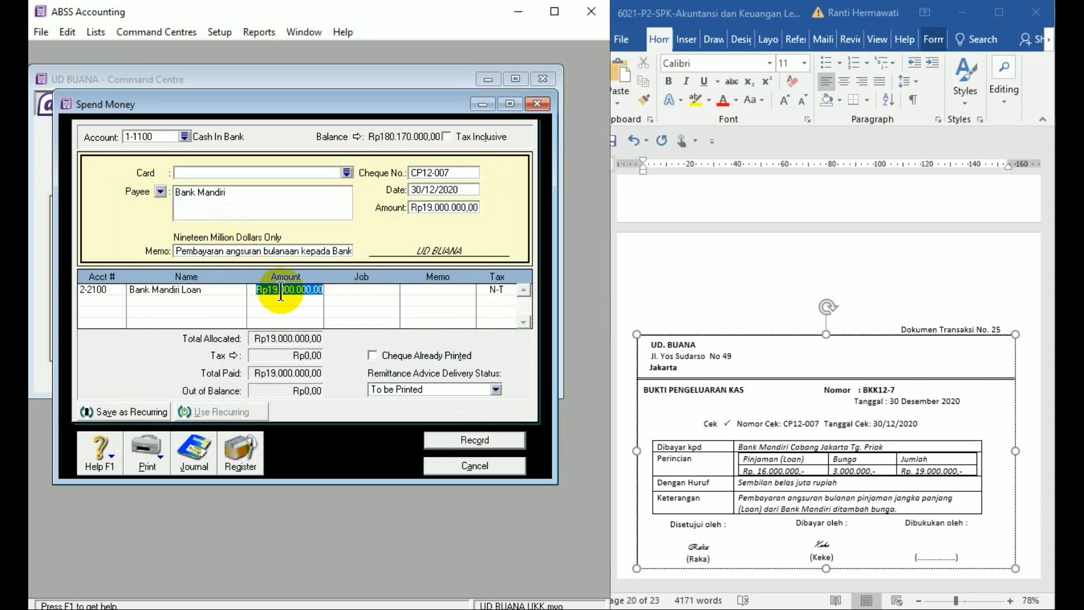
text(16.000.)
text(000000)
key(Tab)
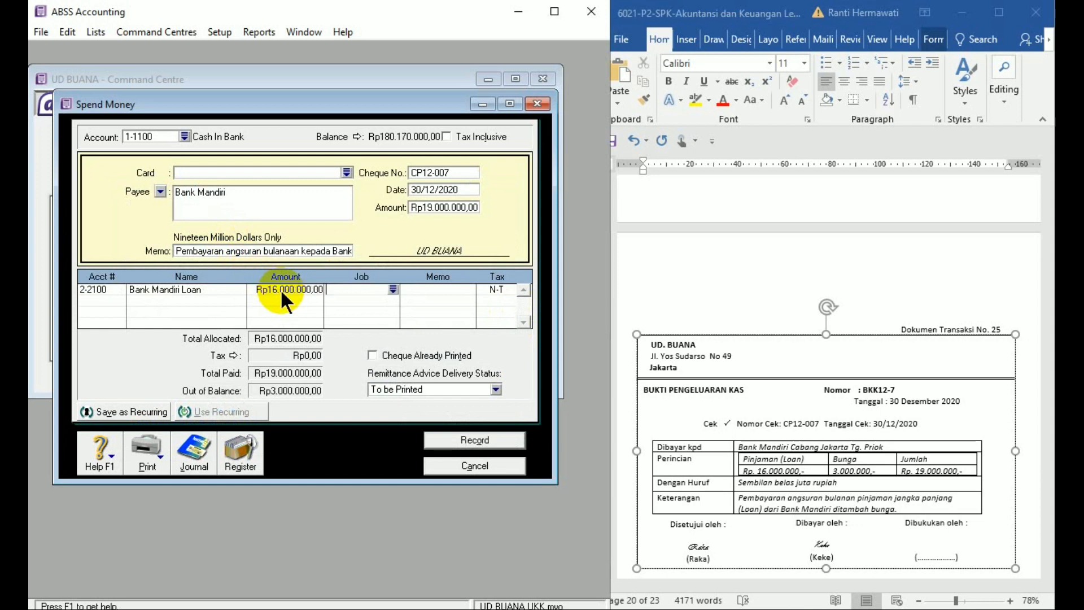
- Add a second allocation line charging the remaining Rp3.000.000 to account 9-1100 Interest Expense
click(112, 302)
click(118, 298)
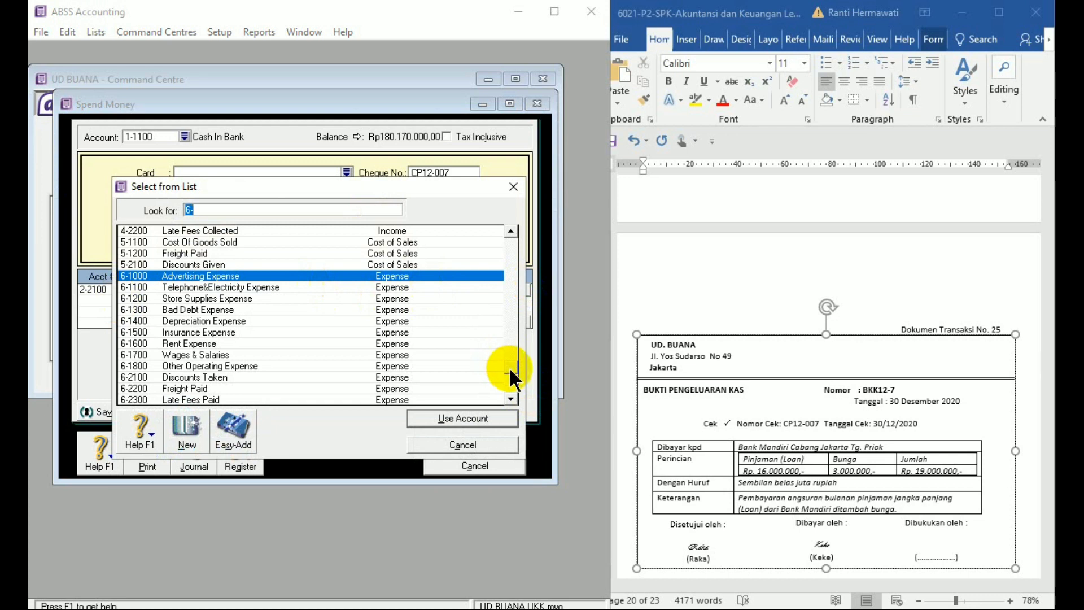
scroll(511, 375, down, 1)
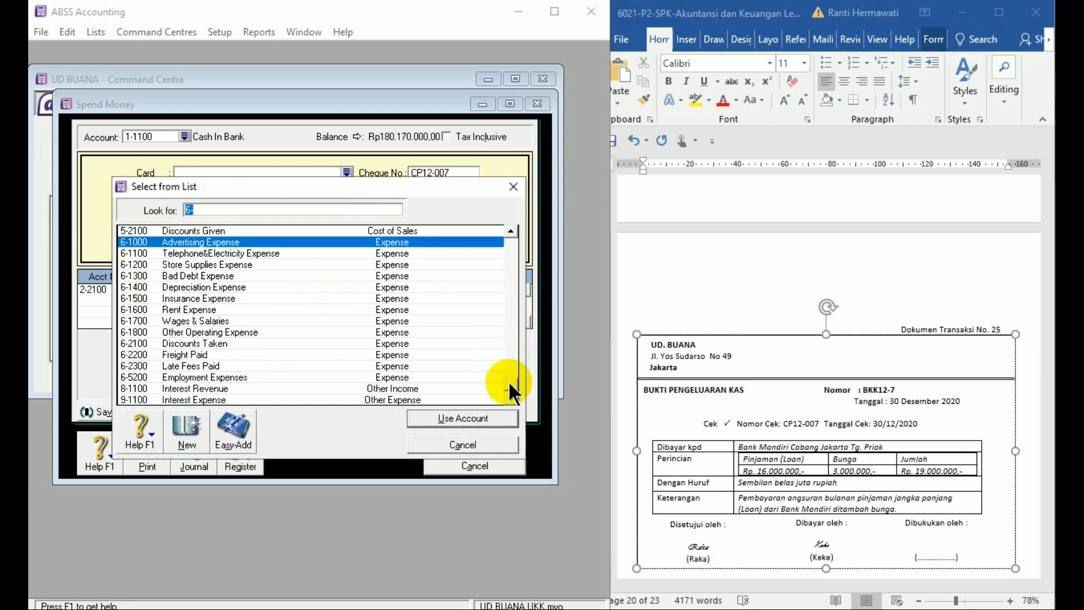
scroll(508, 381, down, 1)
double_click(253, 377)
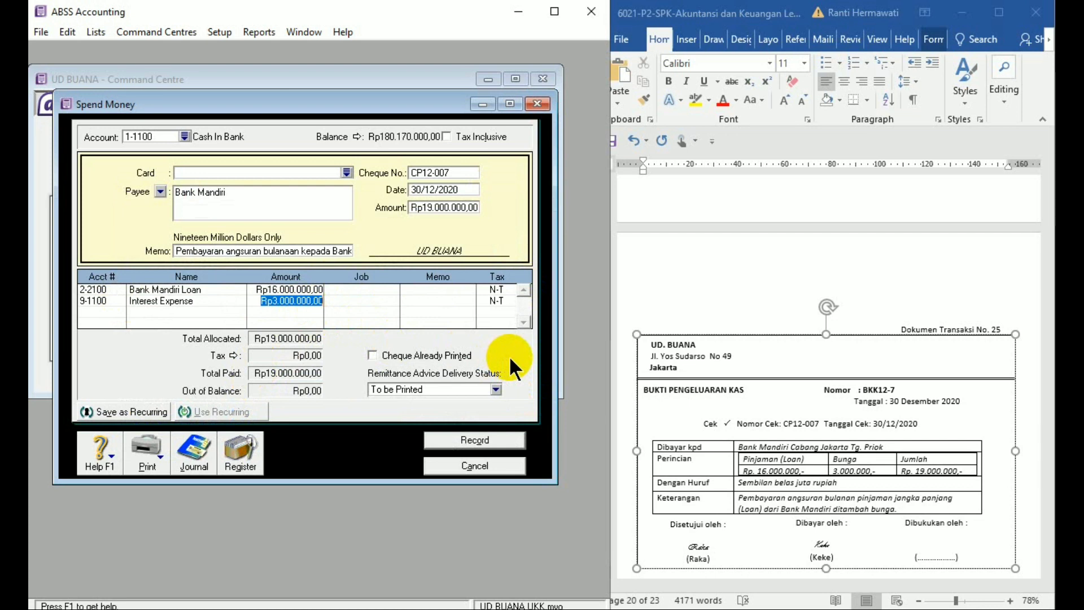
- Review the journal recap of the payment, record the transaction and close the Spend Money window
key(ctrl+r)
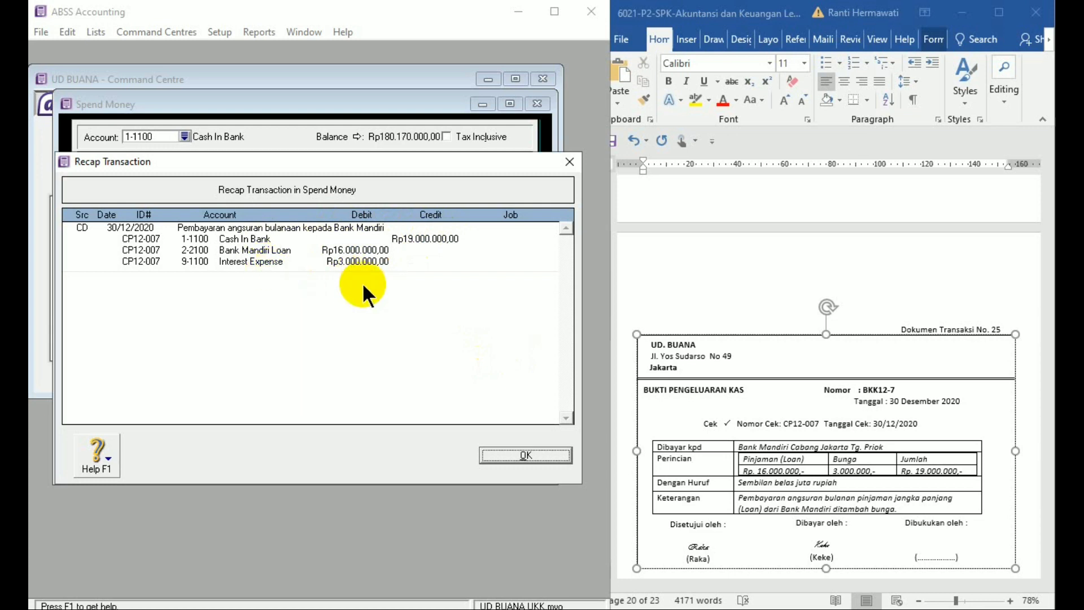
click(488, 457)
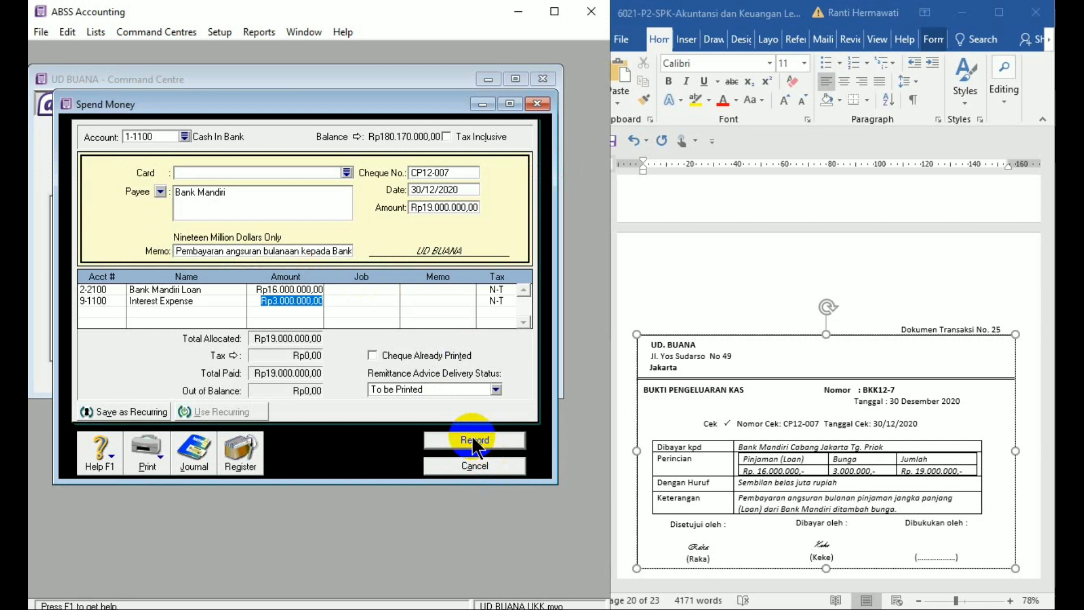
click(475, 441)
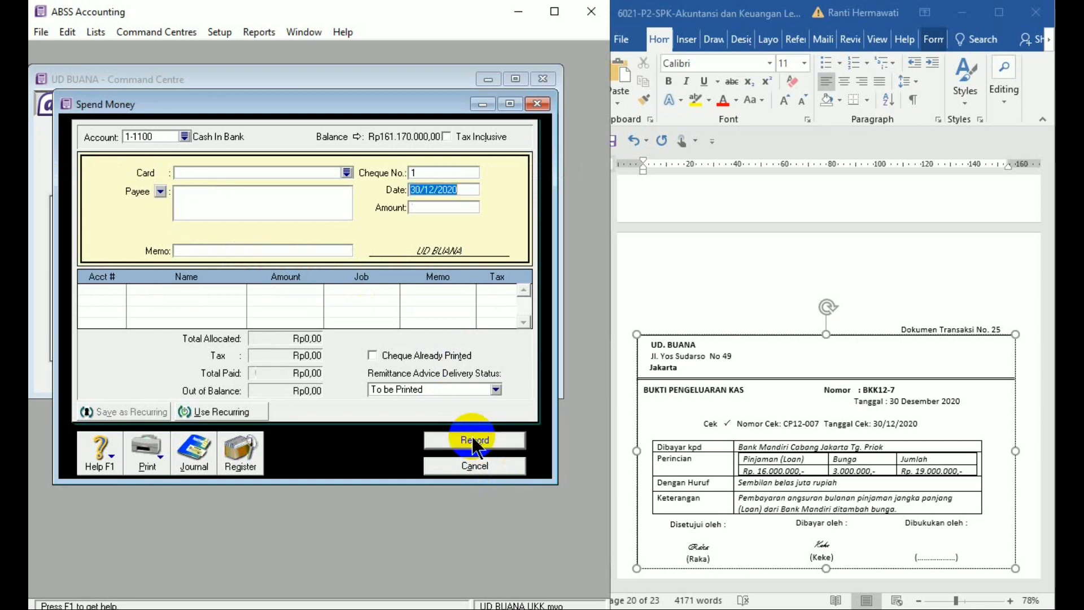
click(482, 466)
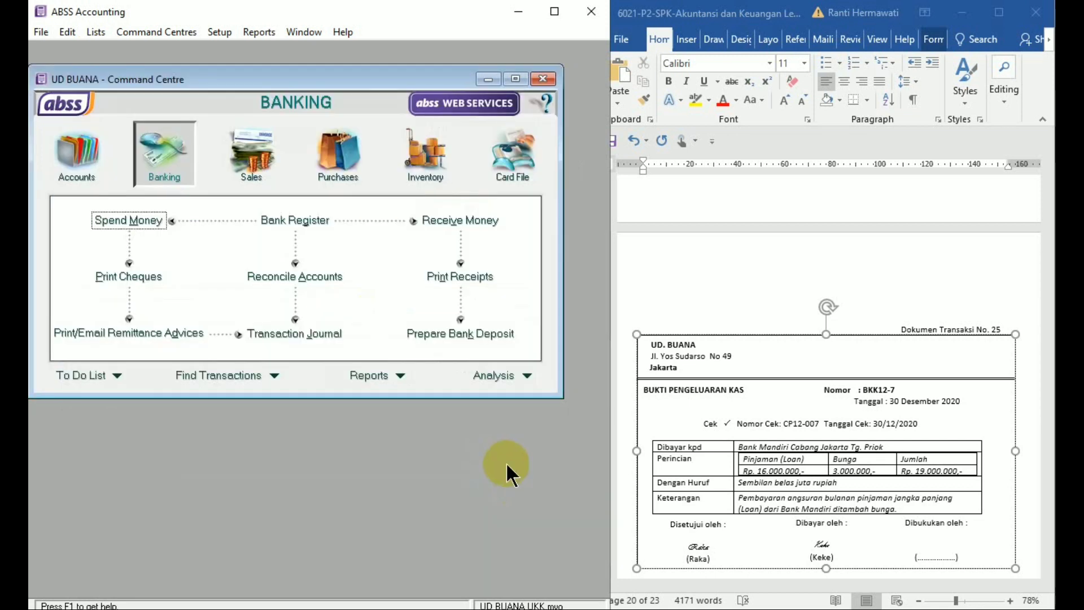
- Switch to the Word document and examine the adjustment memo Dokumen Transaksi No. 1 under BUKTI MEMORIAL UNTUK PENYESUAIAN
click(861, 271)
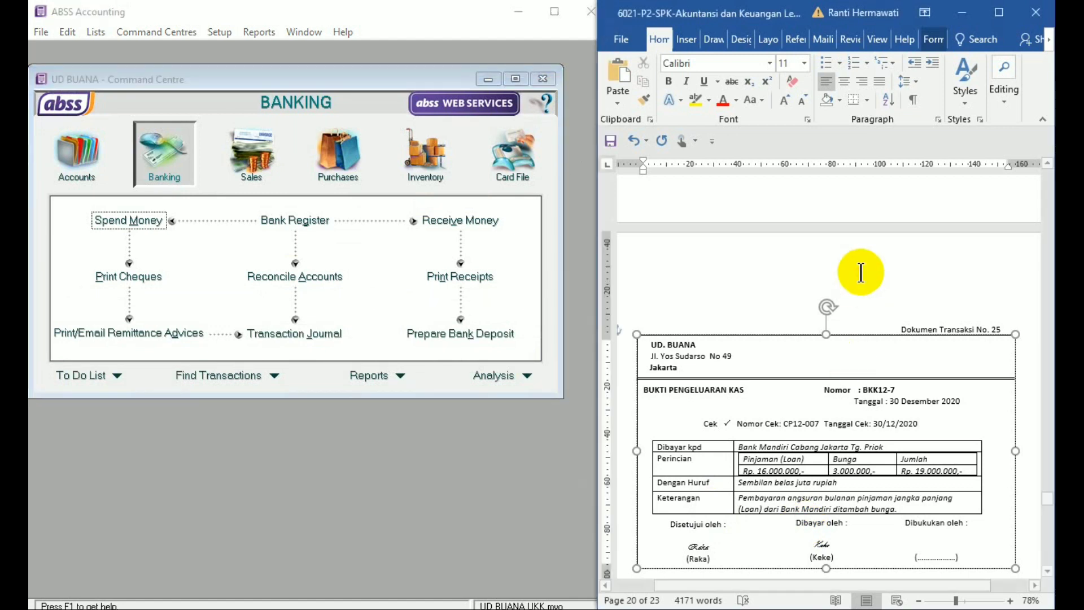
key(Down)
key(Down)
key(Down)
key(Down)
key(Down)
key(Down)
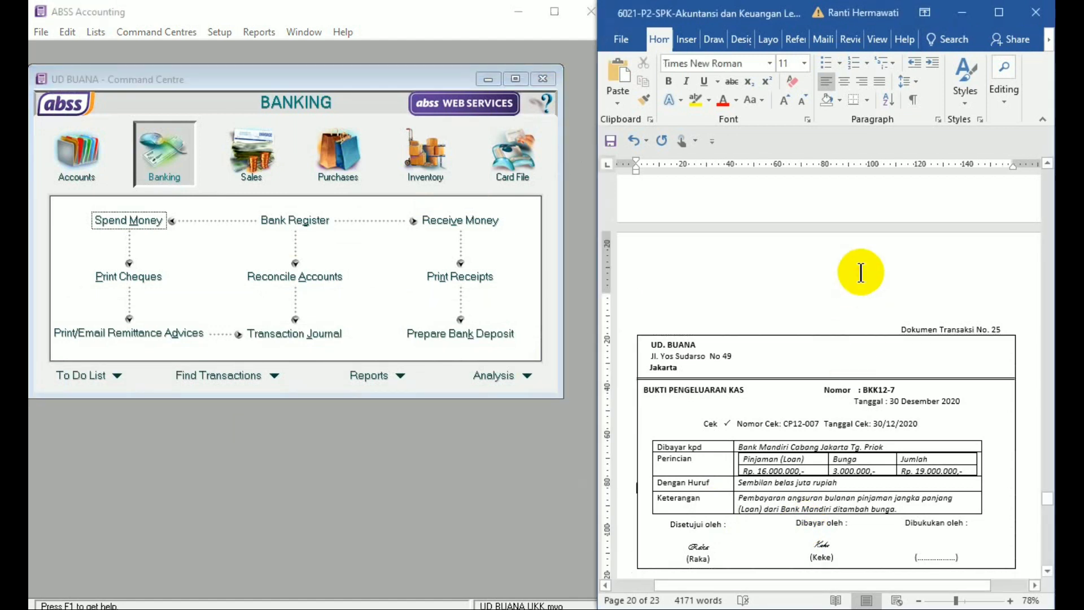
key(Down)
key(Down)
key(Down)
key(Down)
key(Down)
key(Down)
key(Down)
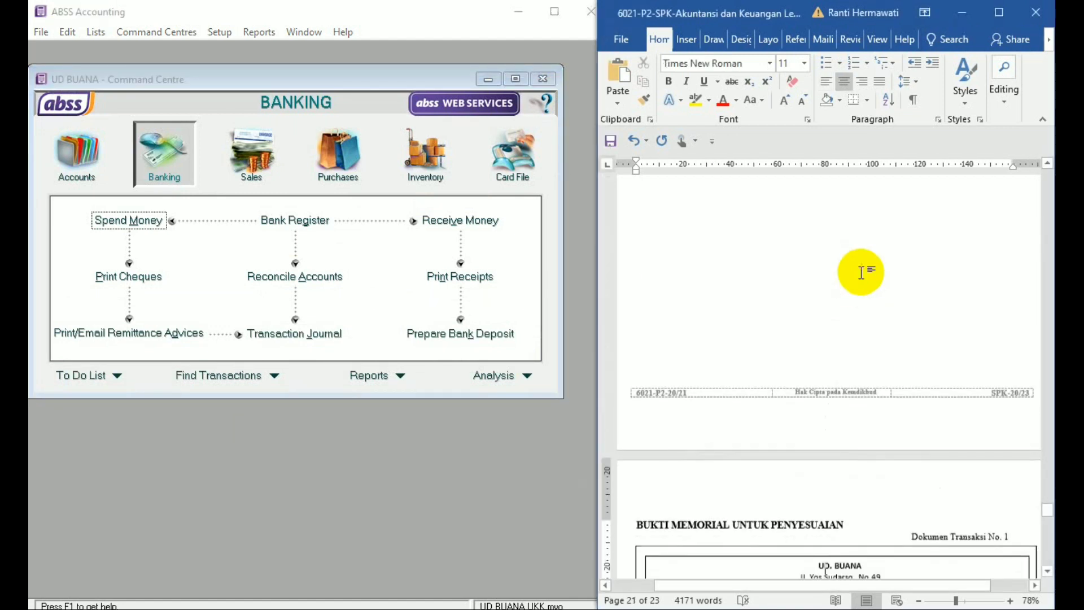
key(Down)
key(Down)
key(Down)
key(Down)
key(Down)
key(Down)
key(Down)
key(Down)
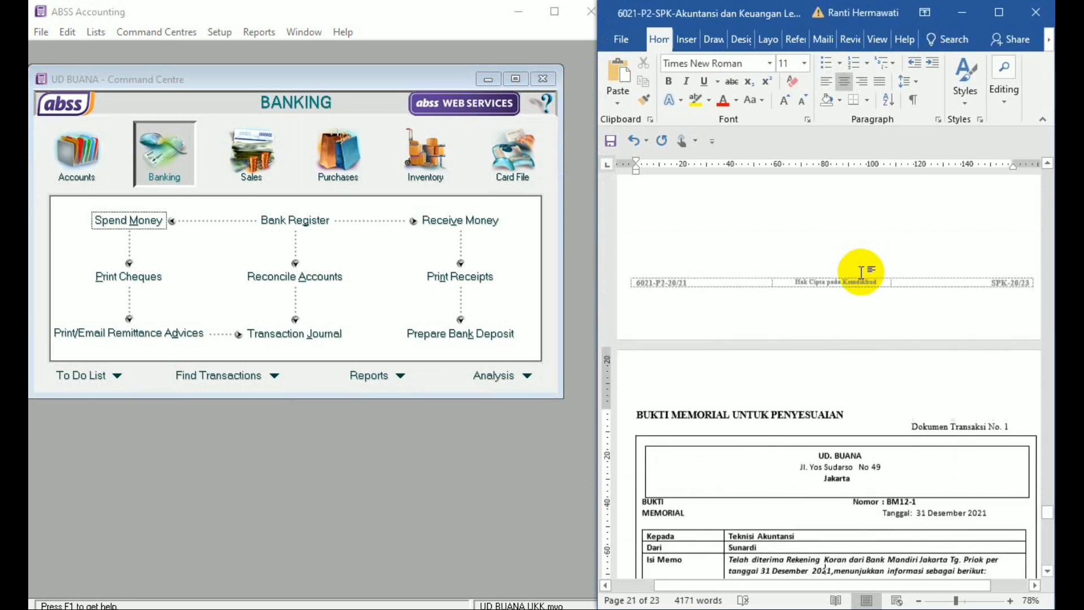
key(Down)
key(Down)
key(Down)
key(Down)
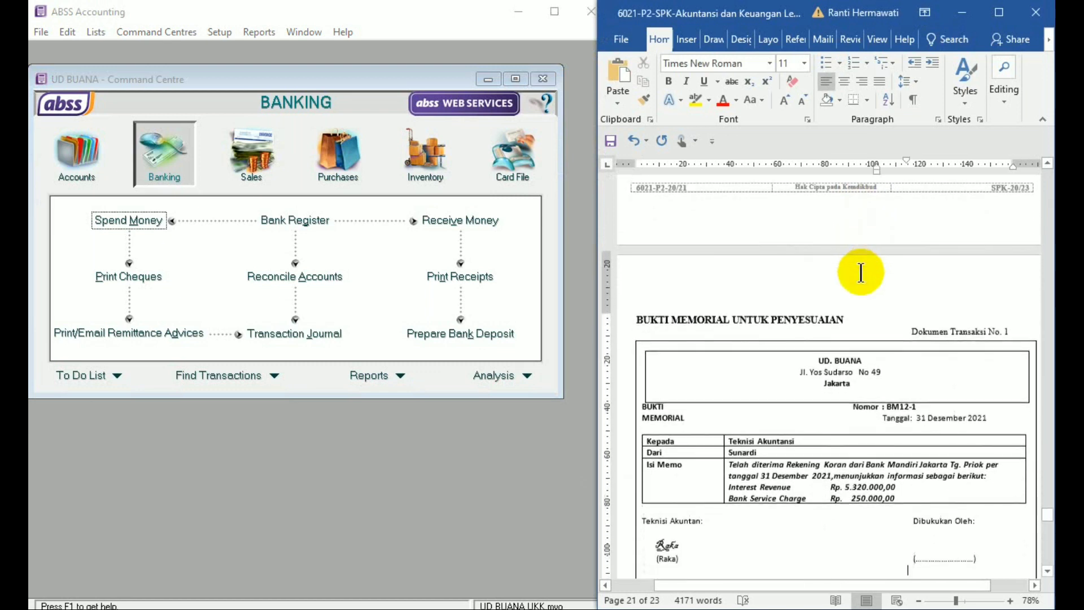
key(Down)
key(Down)
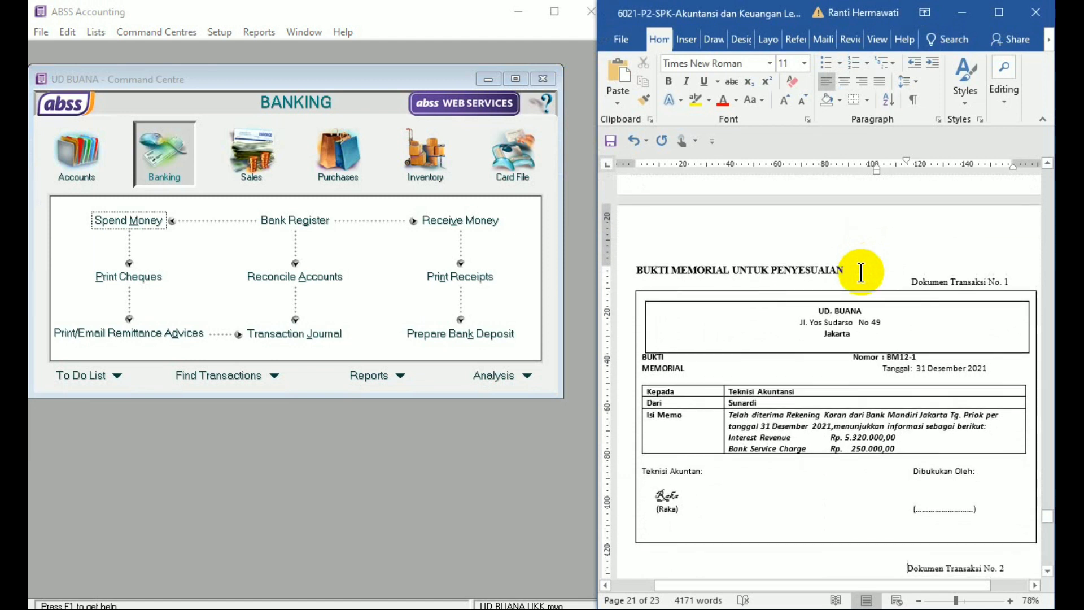
key(Down)
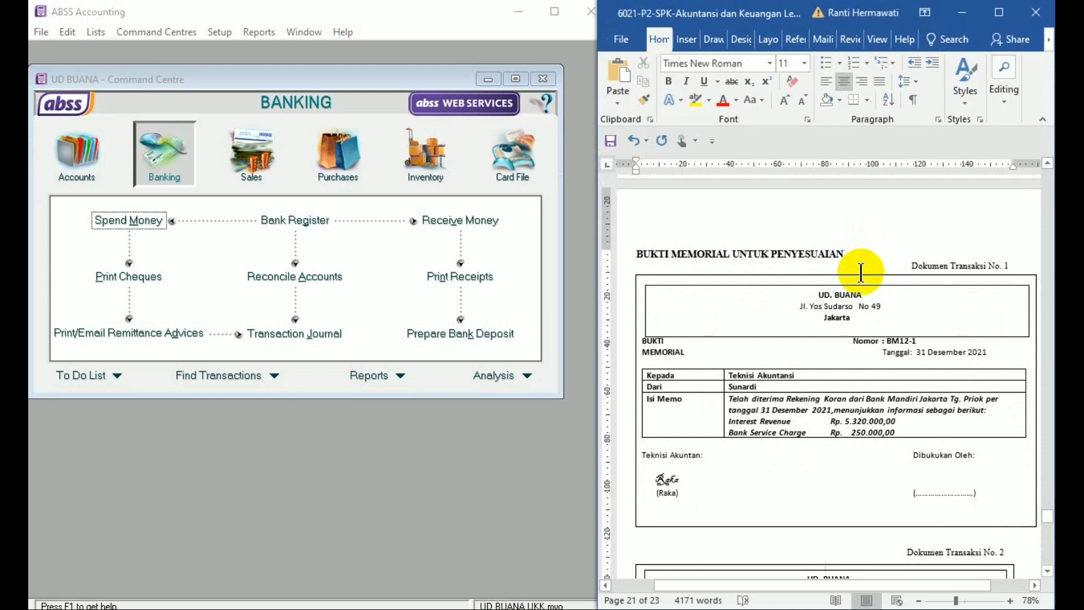
key(Down)
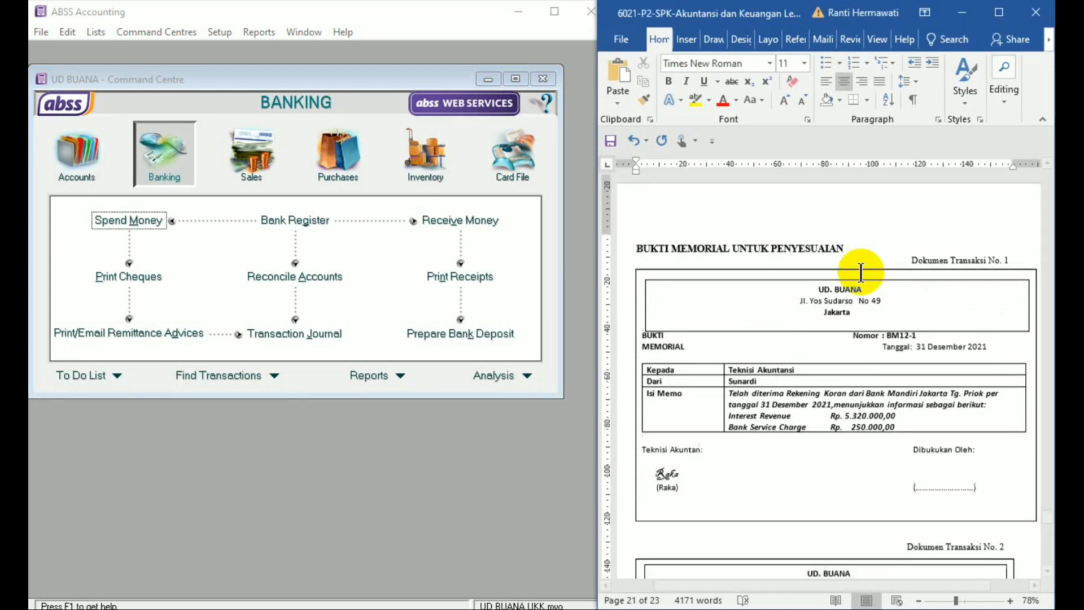
key(Down)
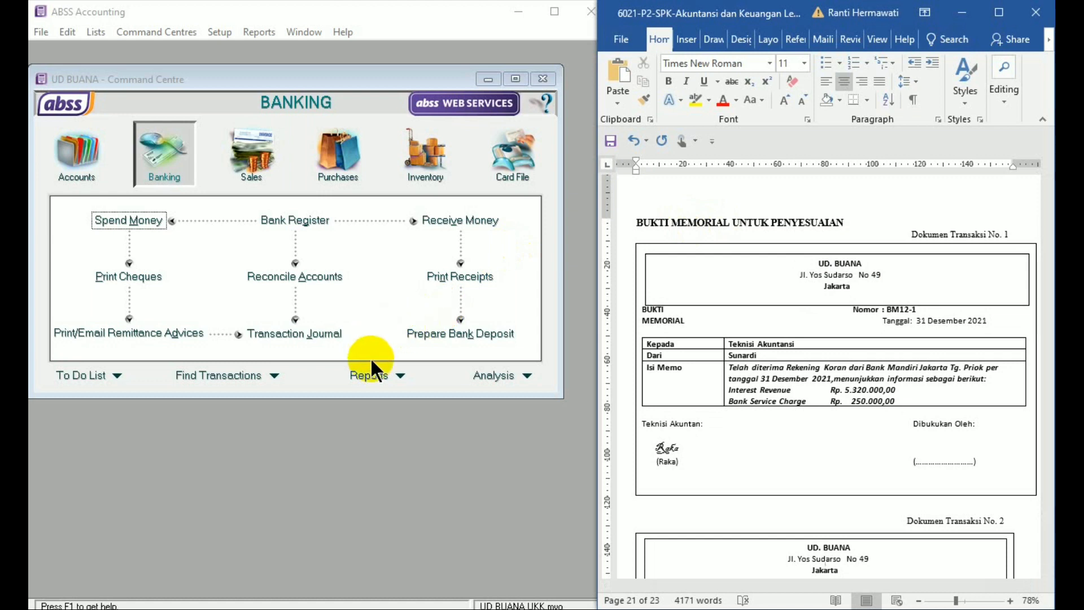
- Switch back to ABSS Accounting and display the Trial Balance report for the 13th Period of This Year (FY 2020)
click(365, 377)
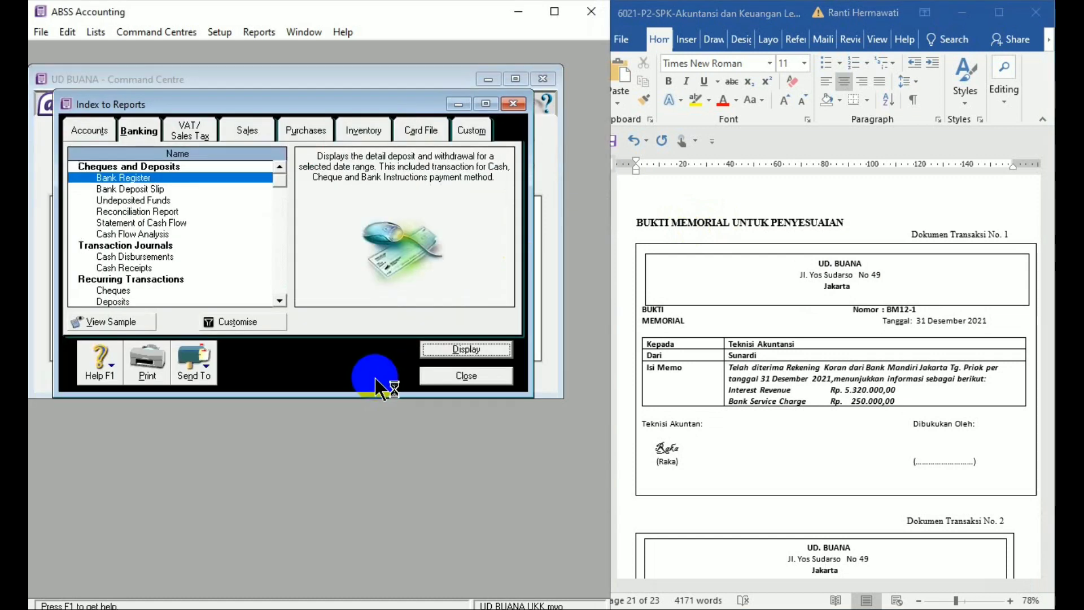
click(88, 132)
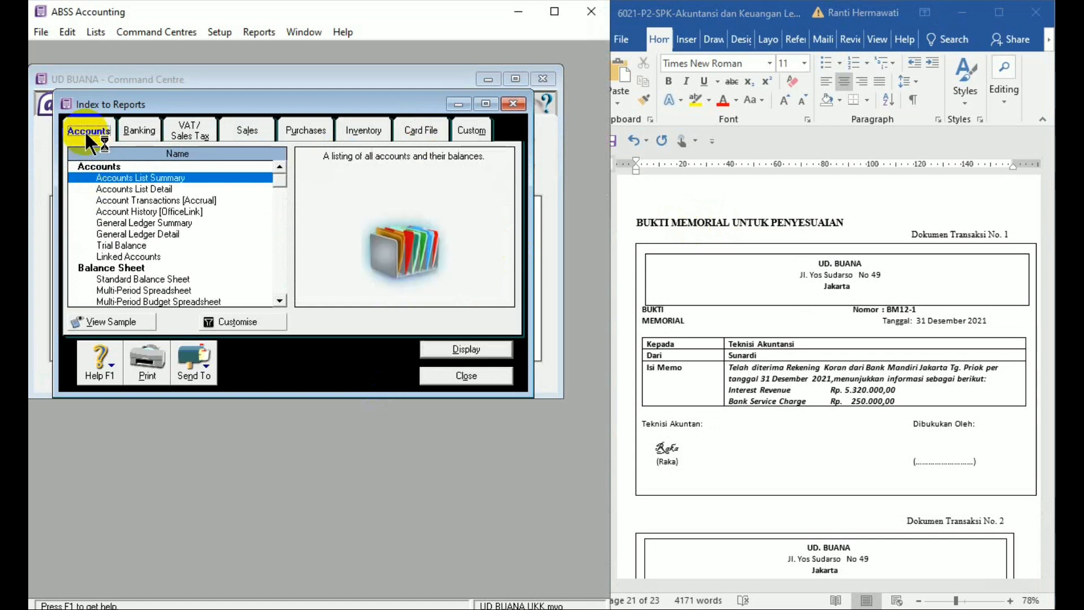
click(134, 247)
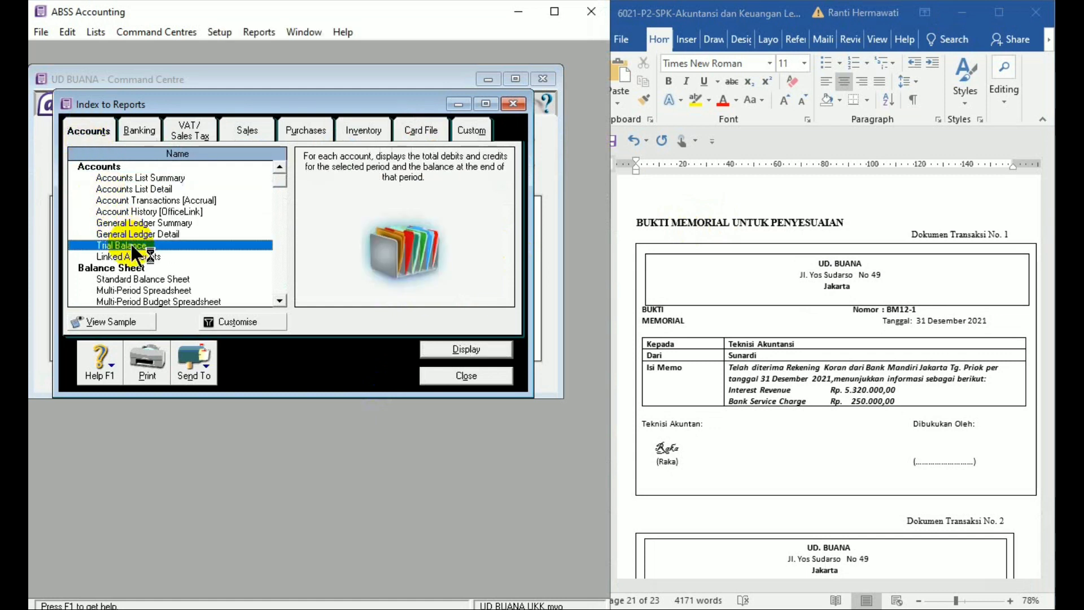
double_click(131, 244)
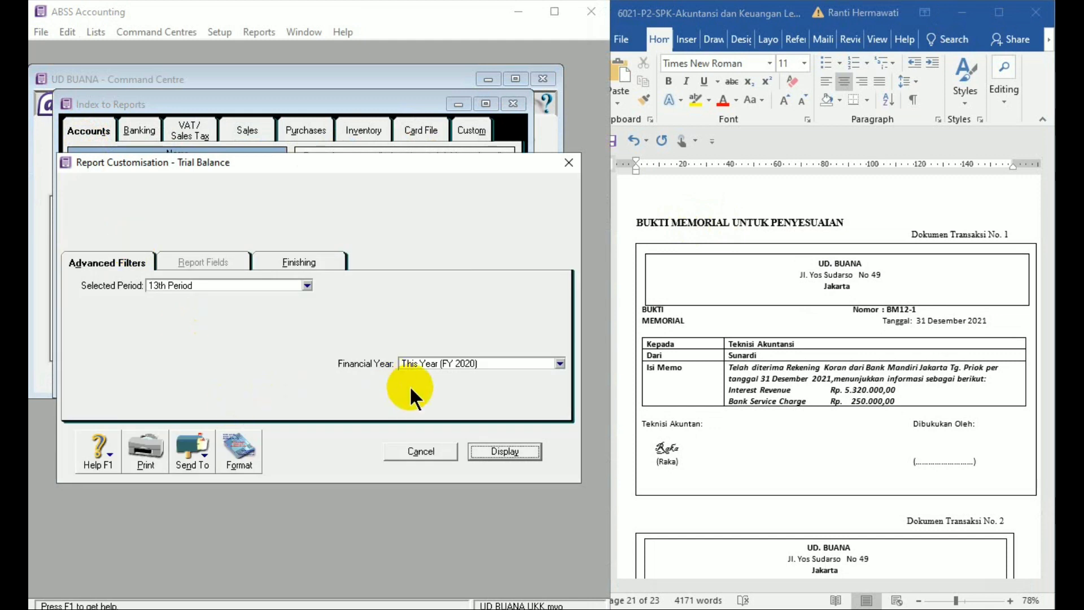
click(492, 451)
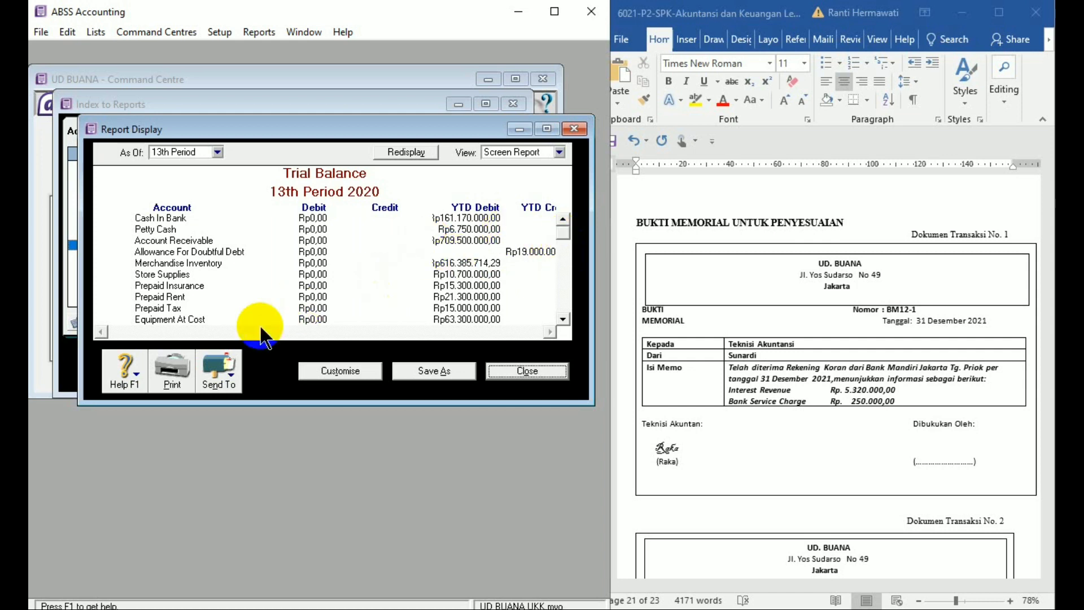
- Export the trial balance as a PDF named "Trial Balance UD BUANA" in the LATIHAN MYOB folder
click(212, 379)
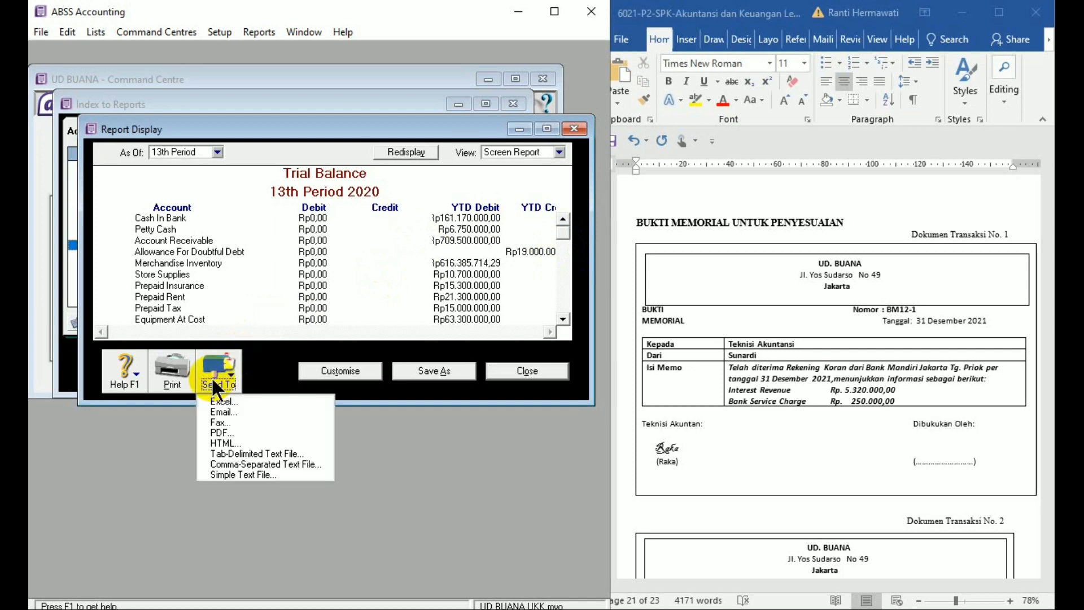
click(228, 432)
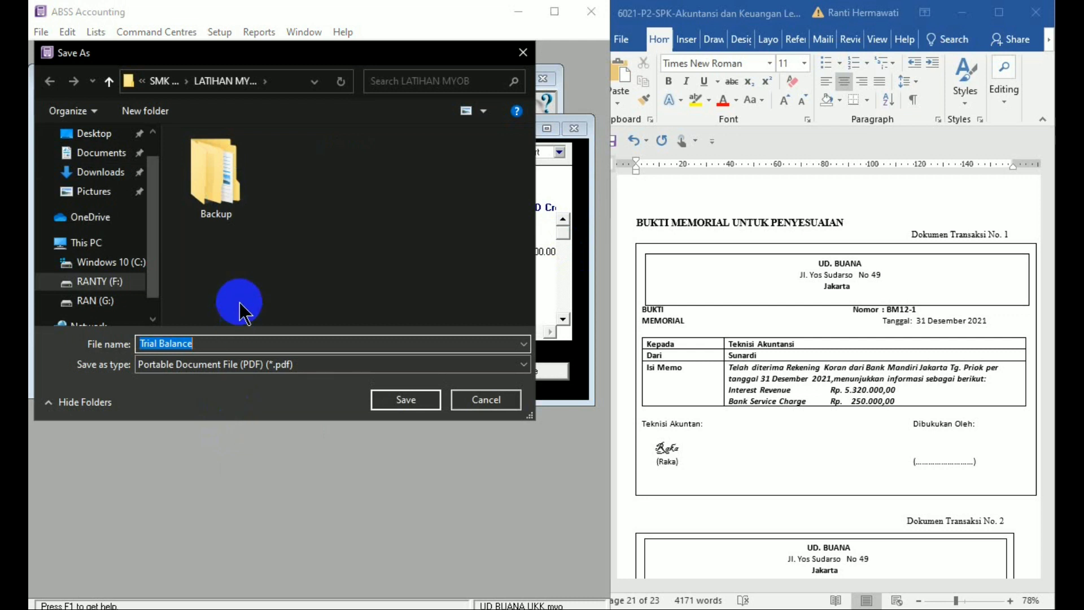
click(273, 342)
text(UD )
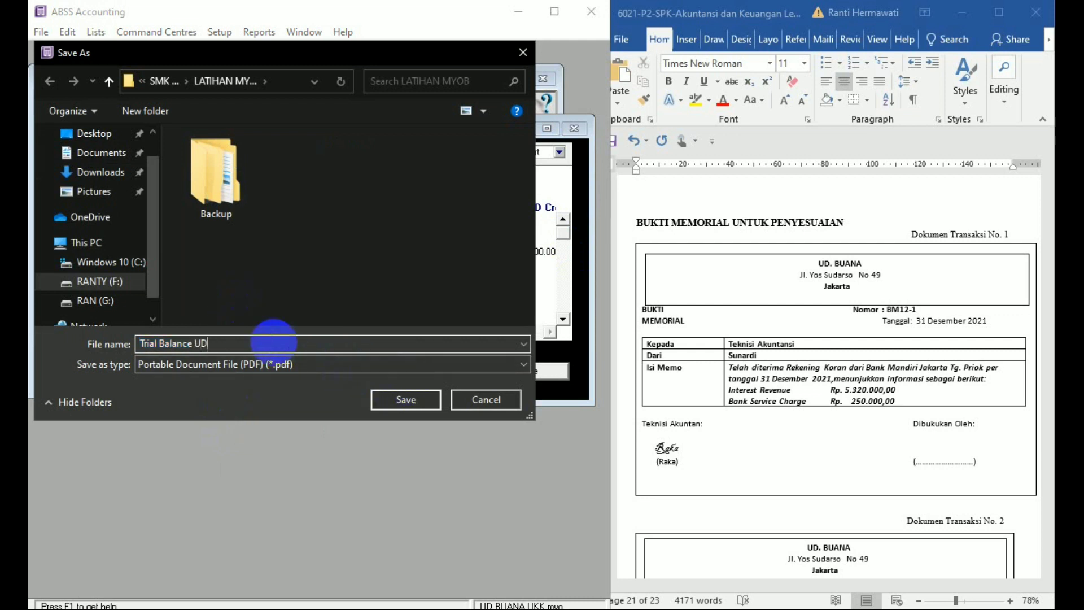
text(B)
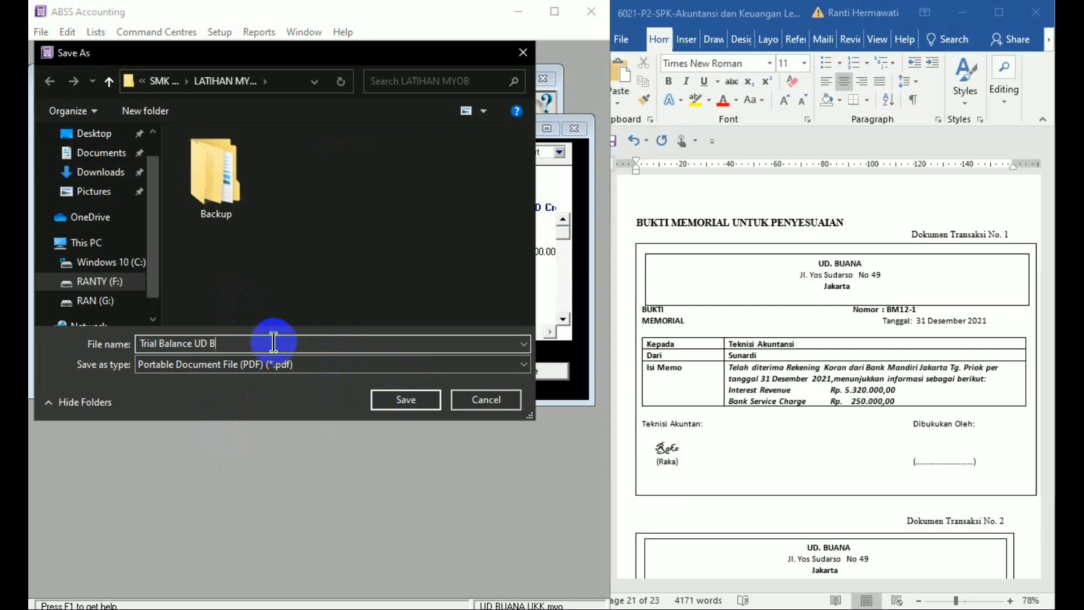
text(UANA)
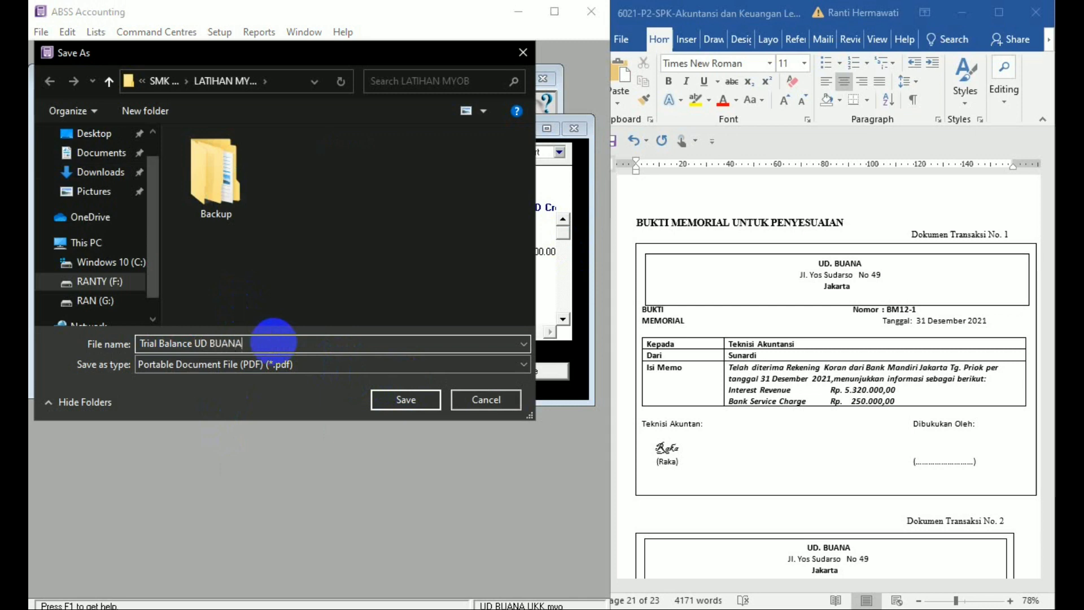
click(404, 402)
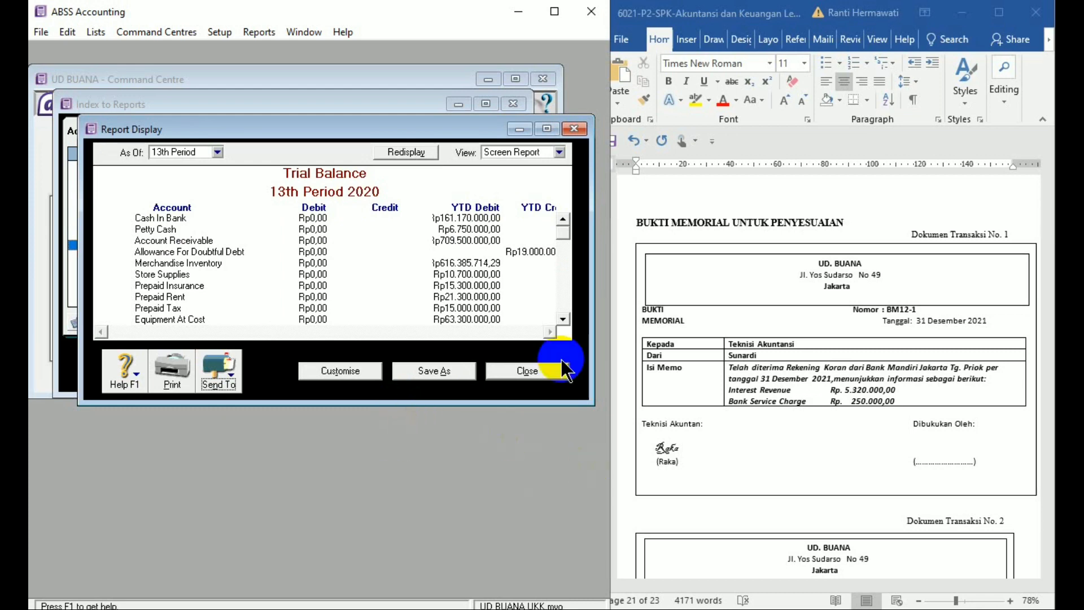
- Close the Trial Balance report and the reports index, and look over the exported Trial Balance UD BUANA document in Word
click(527, 371)
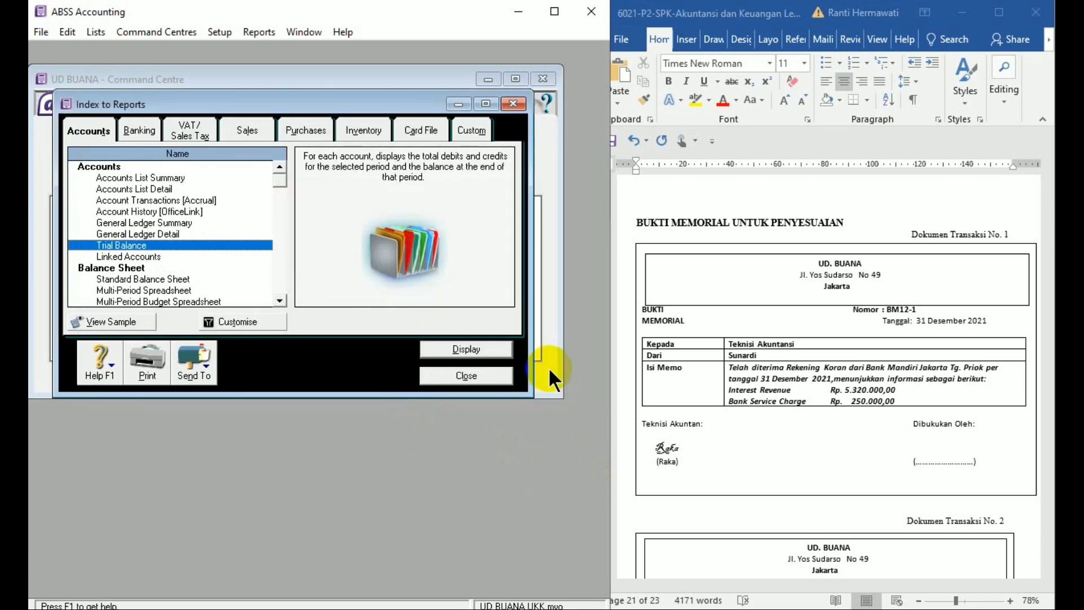
click(479, 377)
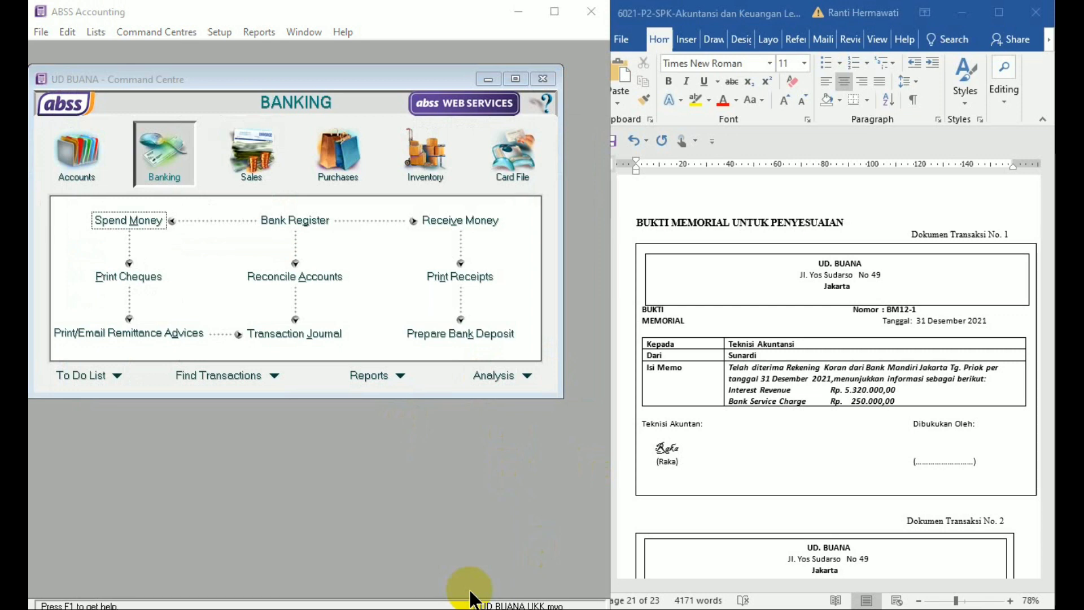
mouse_move(324, 607)
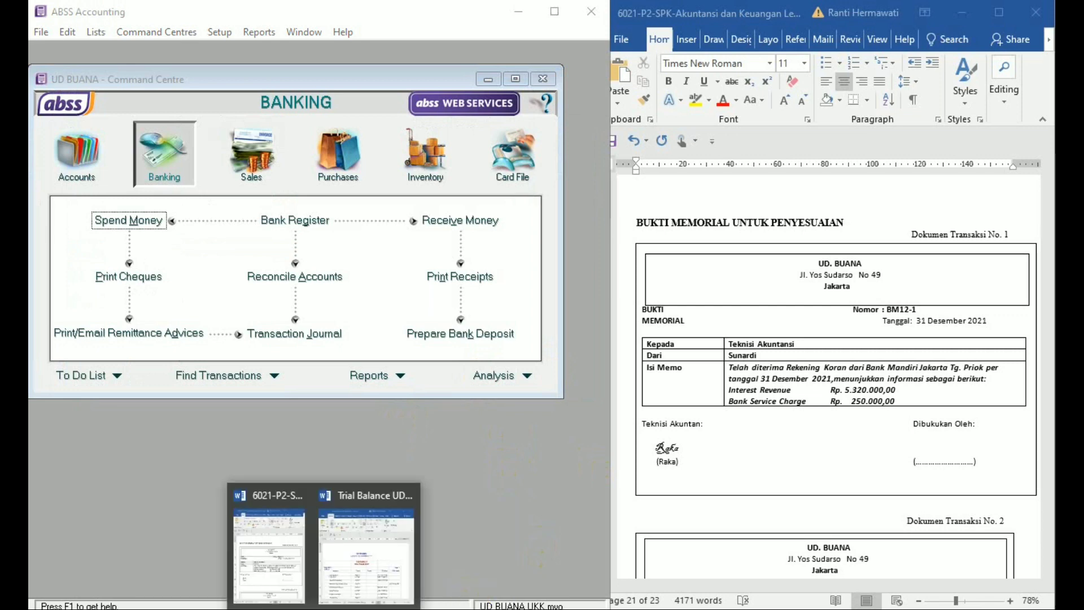
click(334, 568)
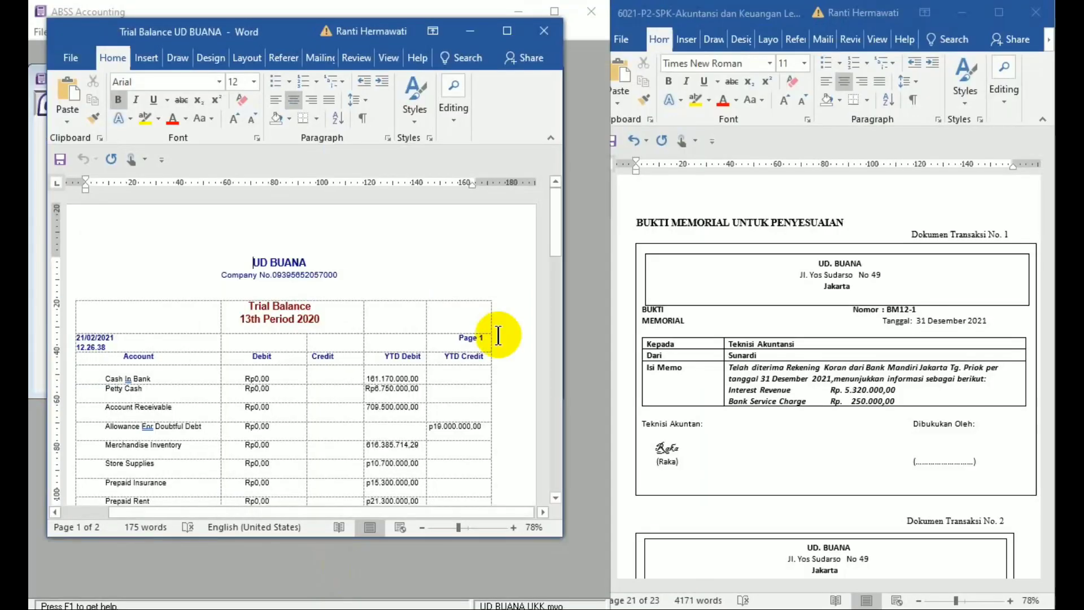
drag(553, 219, 556, 236)
click(573, 240)
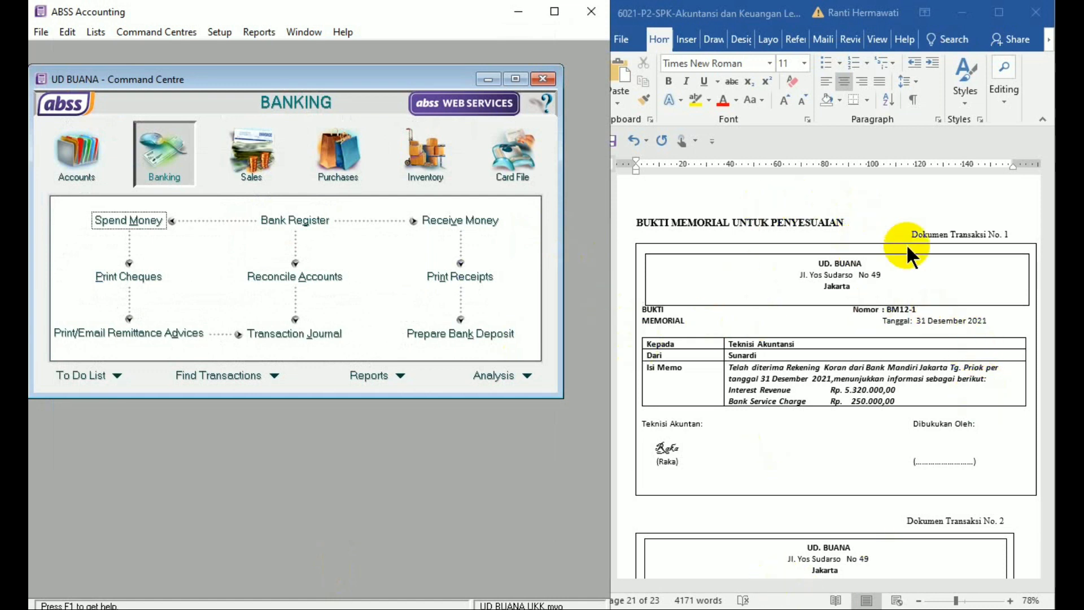
- Change the date of adjustment memo BM12-1 under Dokumen Transaksi No. 1 in the Word document to 31 Desember 2020
click(926, 264)
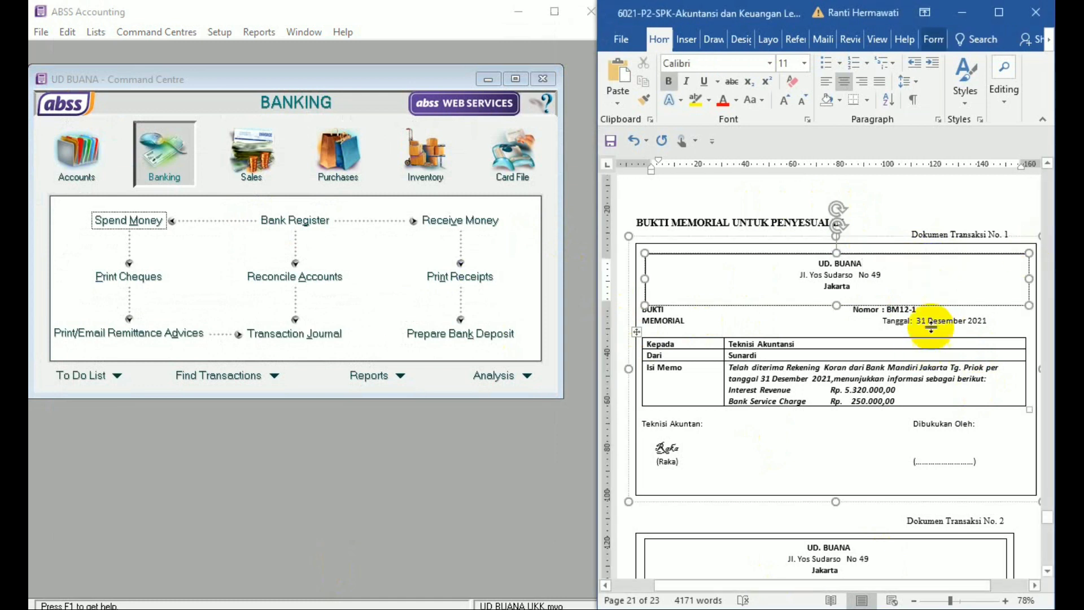
click(987, 321)
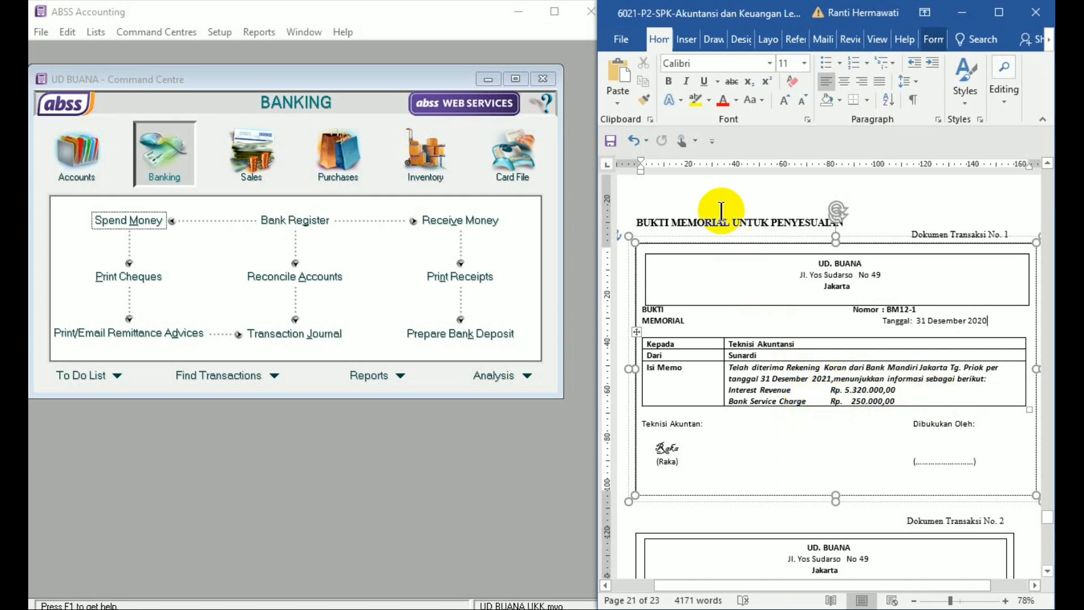
click(722, 192)
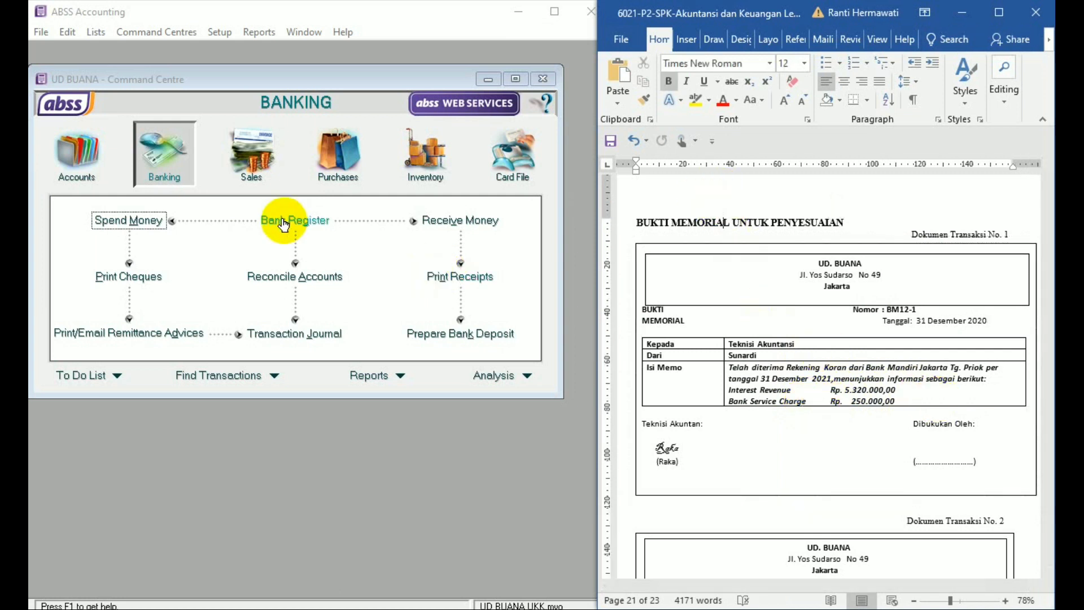
- Switch to ABSS Accounting and start a Receive Money entry with ID BM12-1 dated 31/12/2020
click(193, 179)
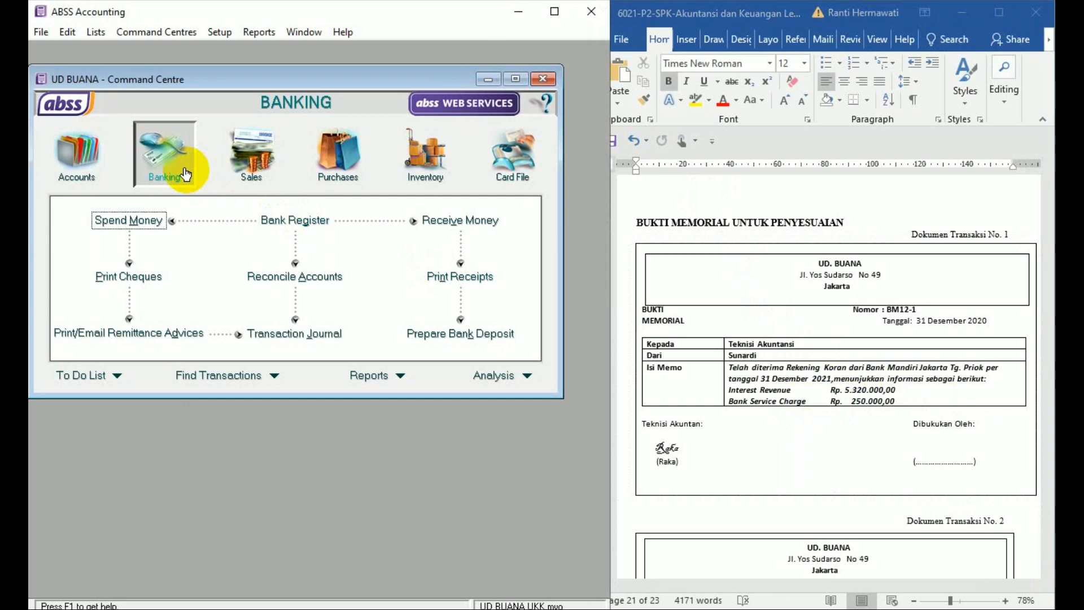
click(446, 221)
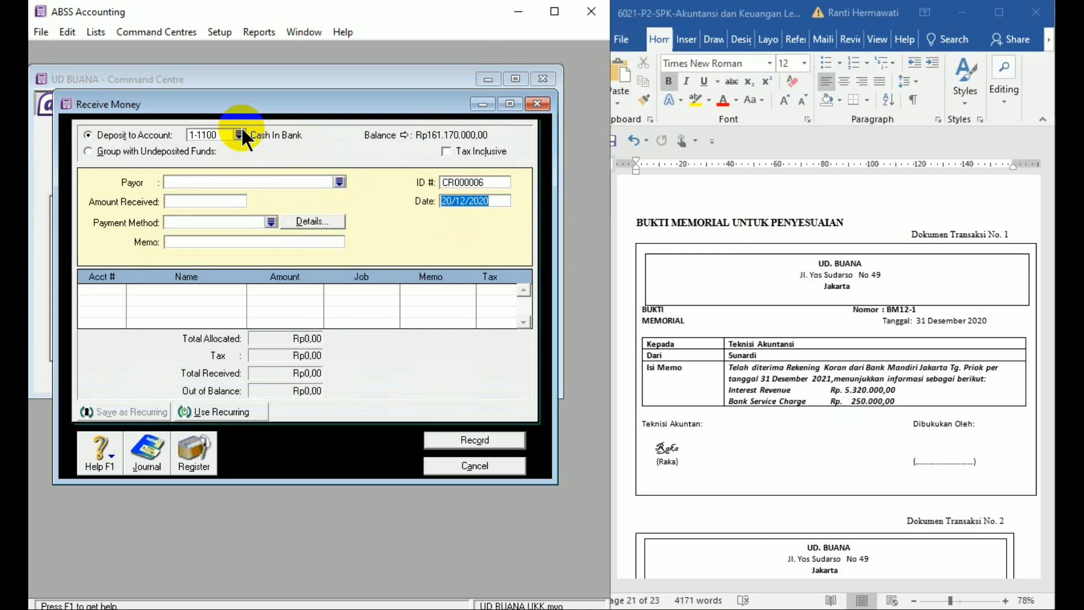
click(483, 181)
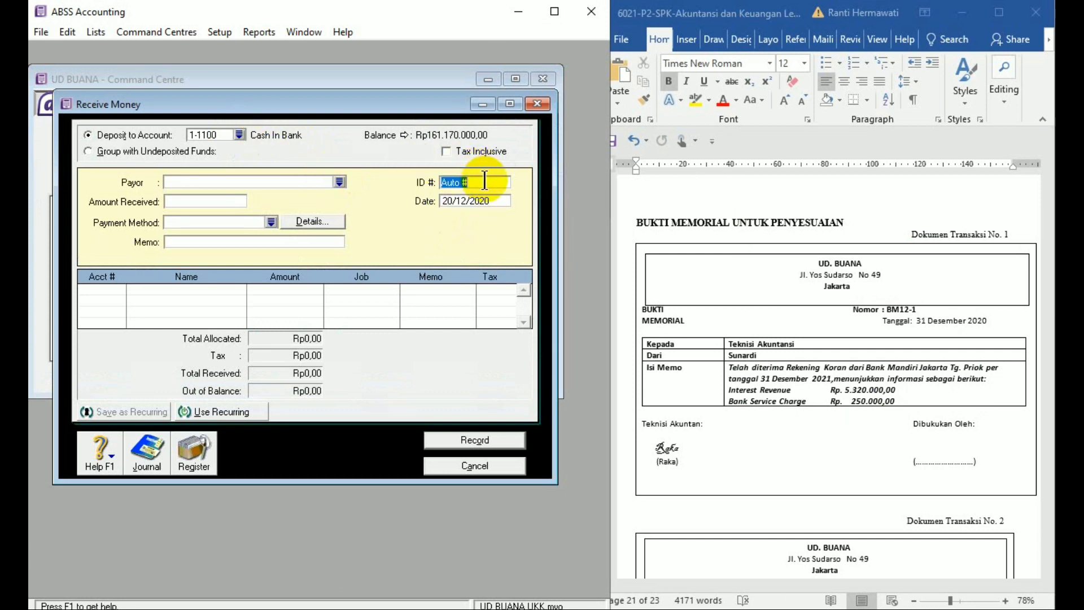
text(BM12-1)
click(452, 200)
click(454, 201)
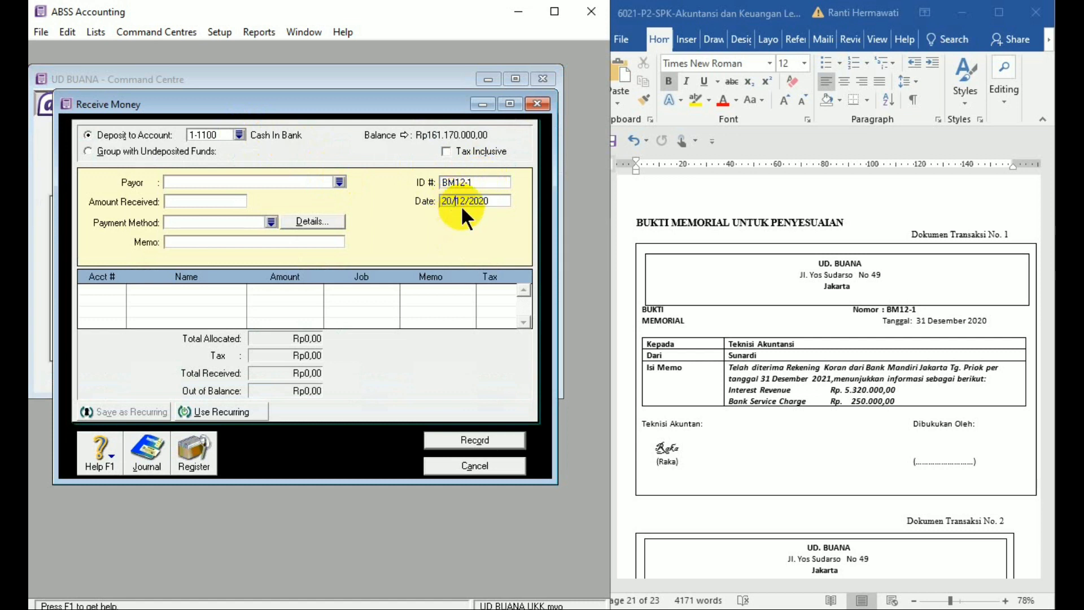
key(BackSpace)
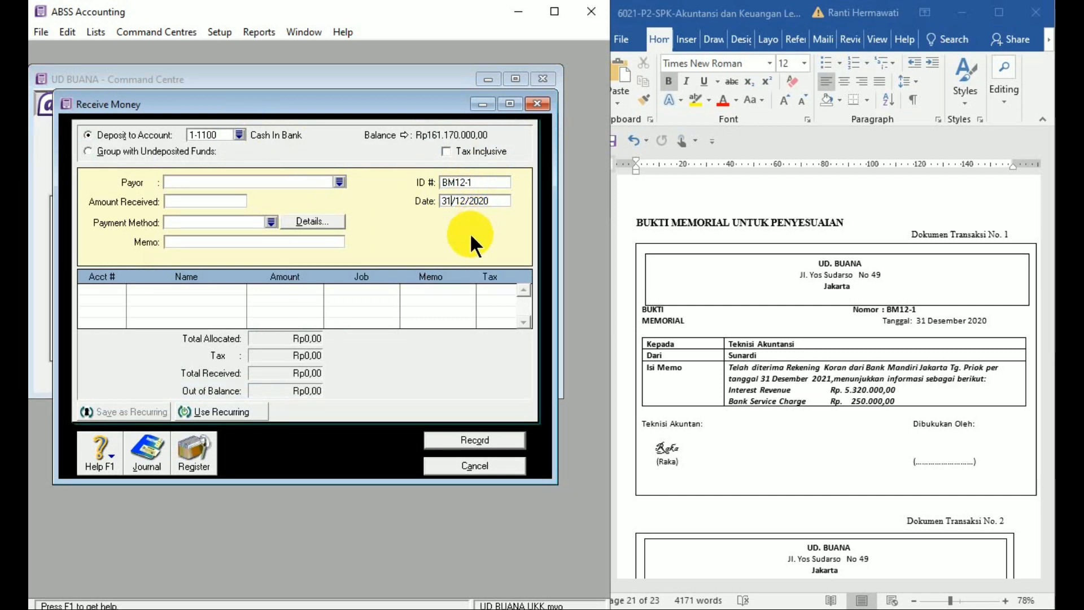
- Set the amount received to Rp5.070.000 and the memo to "Pendapatan Bunga Bank"
click(220, 201)
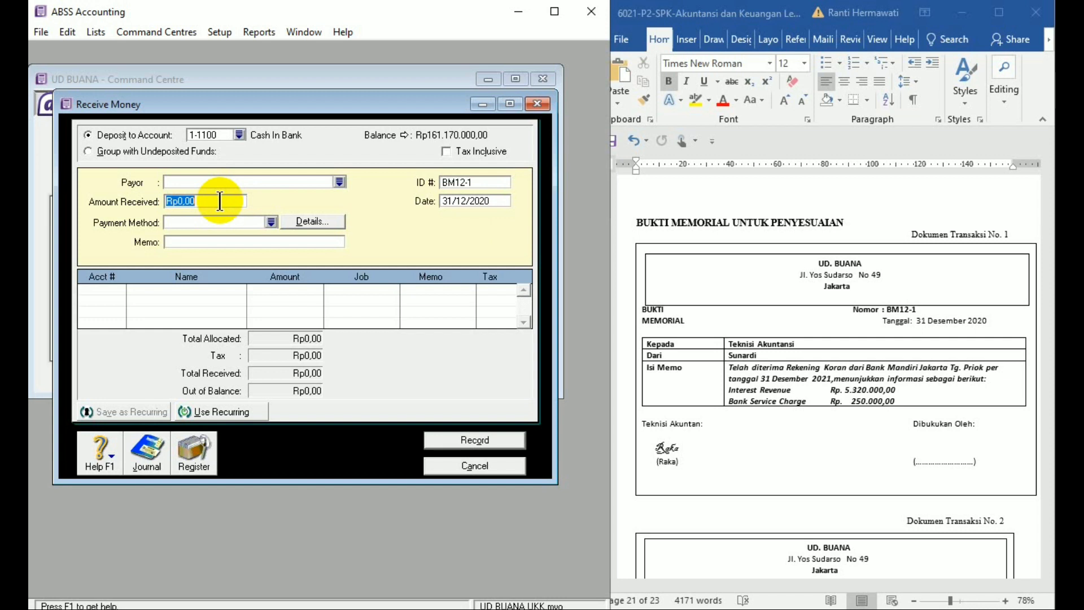
text(50)
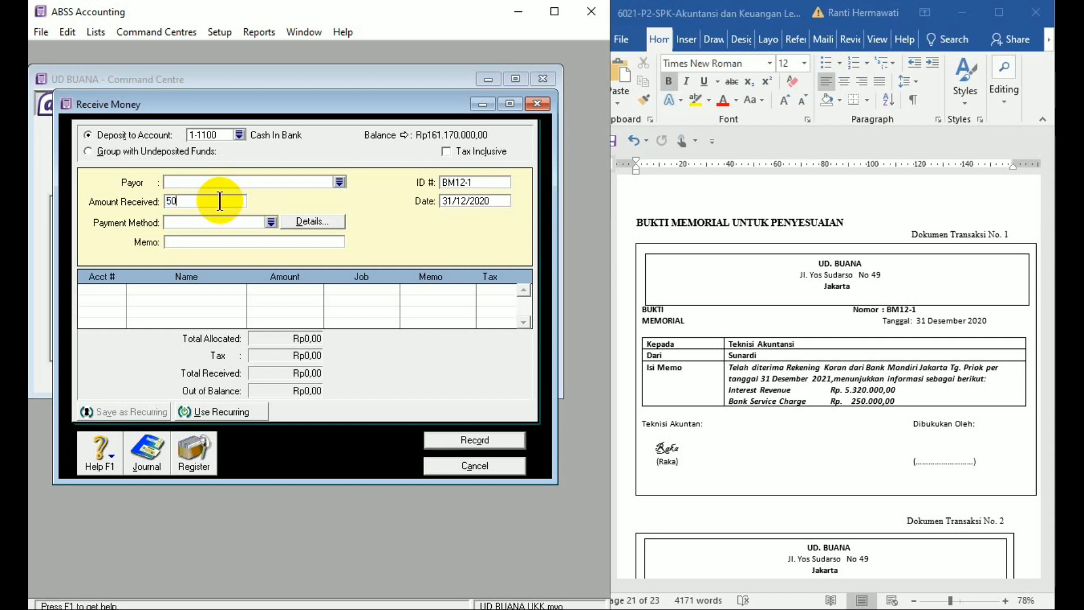
text(70000)
key(Tab)
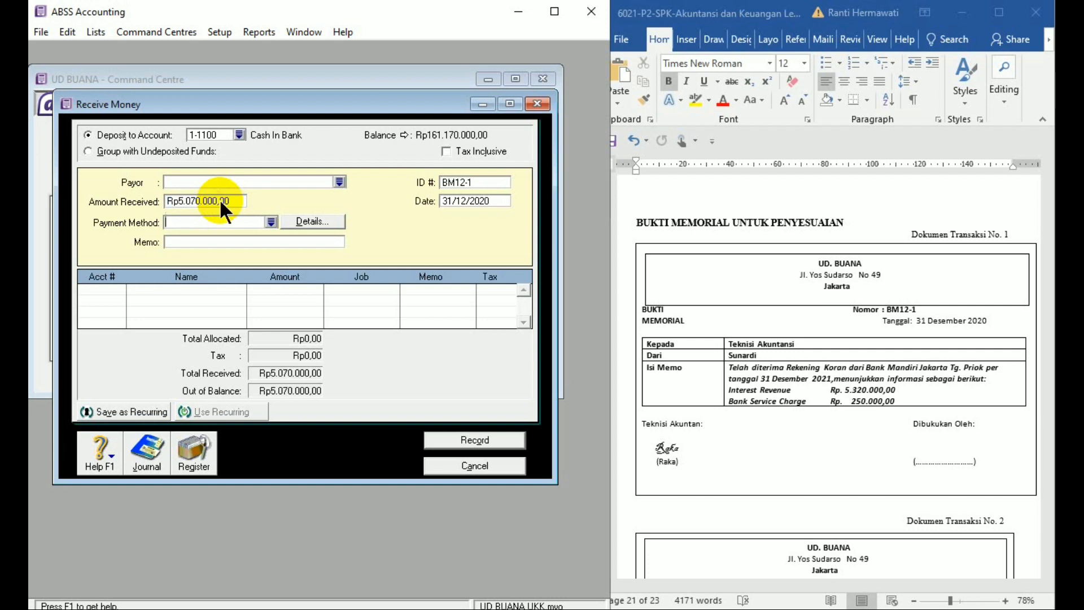
click(210, 242)
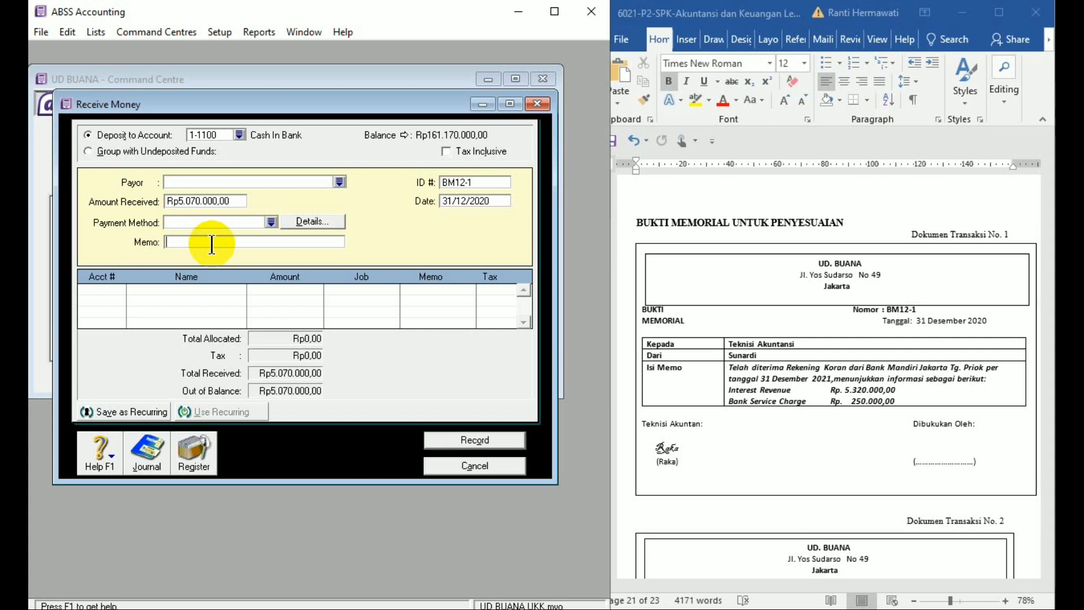
text(Pendapatan Bunga Bank)
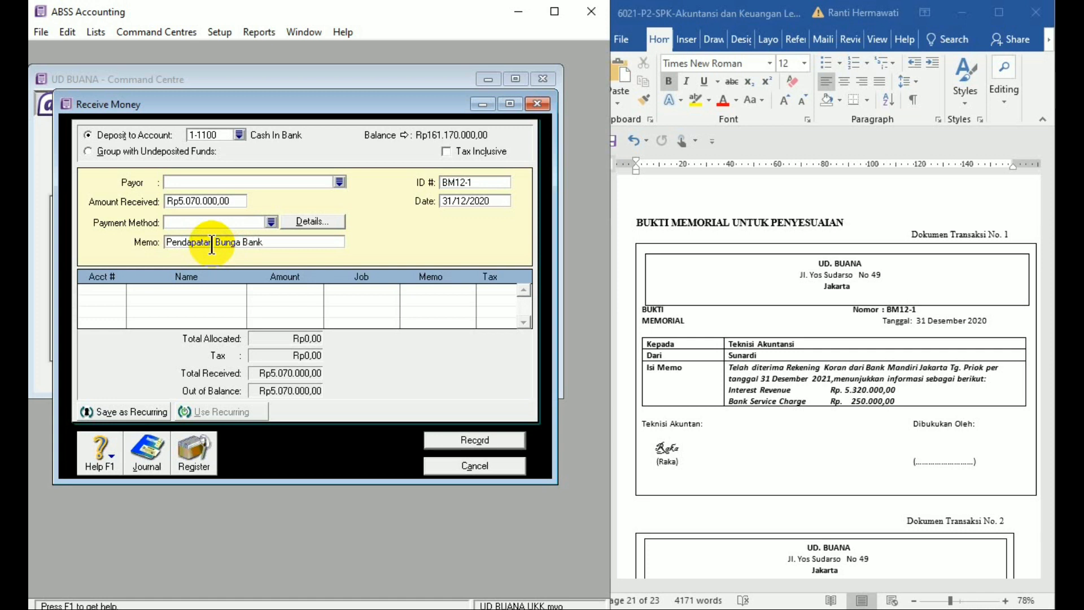
- Allocate Rp5.320.000 to account 8-1100 Interest Revenue on the first line of the receipt
click(116, 287)
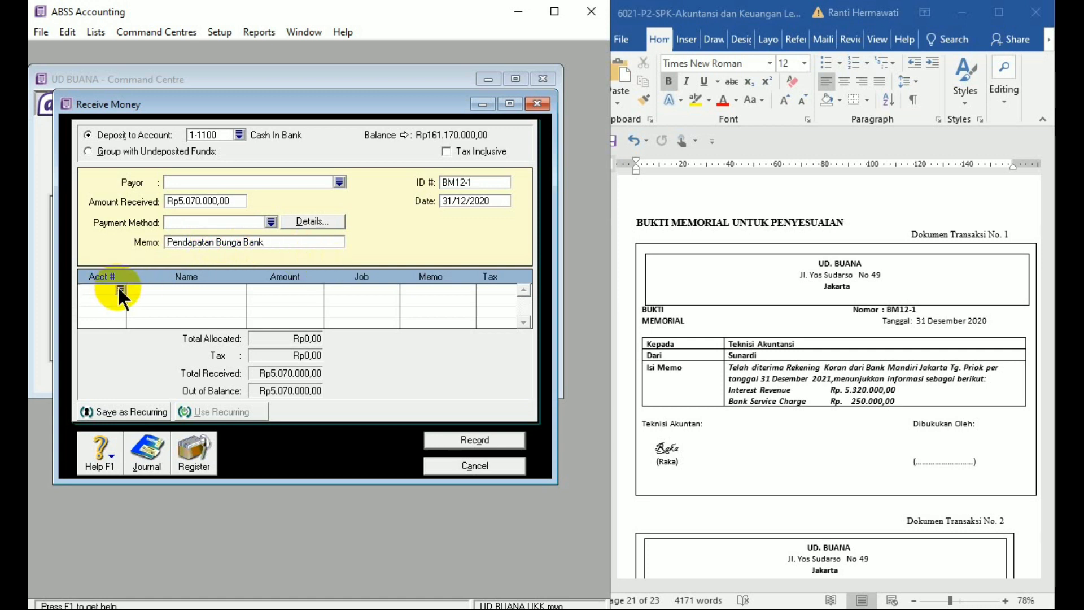
click(118, 286)
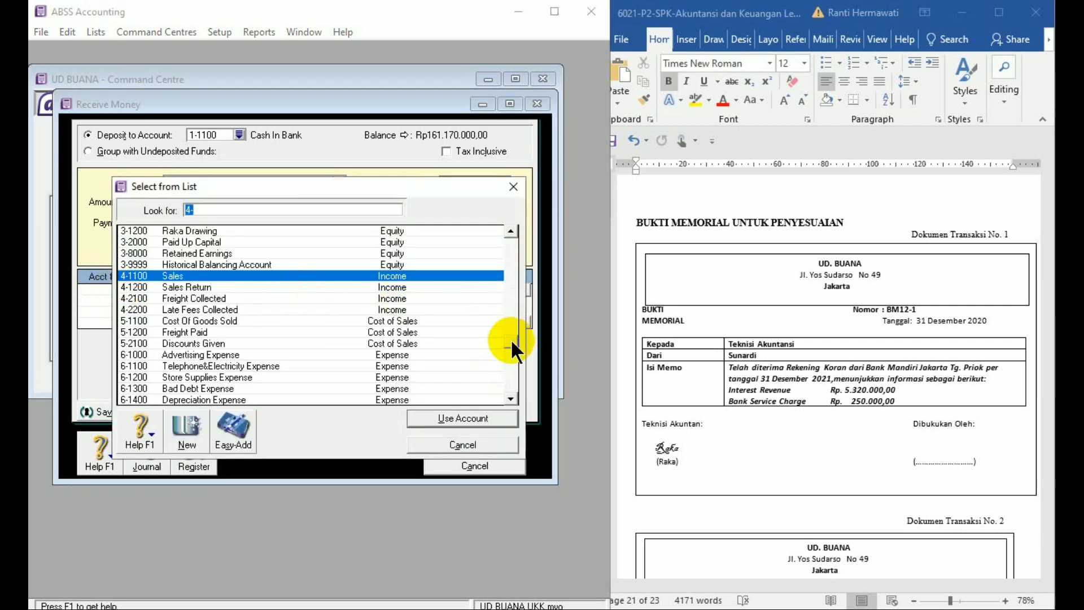
scroll(516, 347, down, 2)
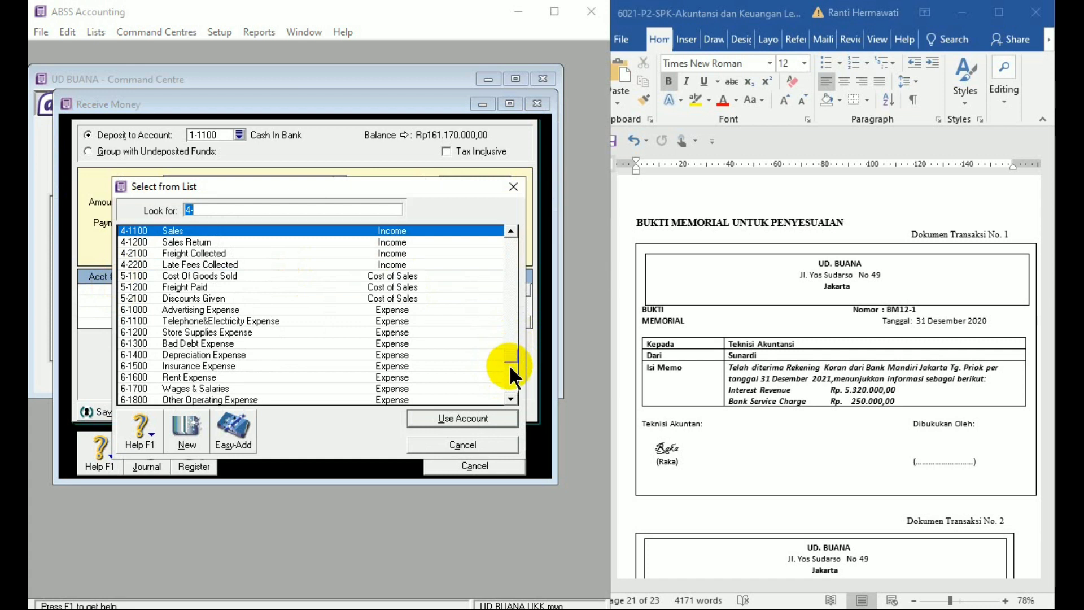
scroll(511, 369, down, 3)
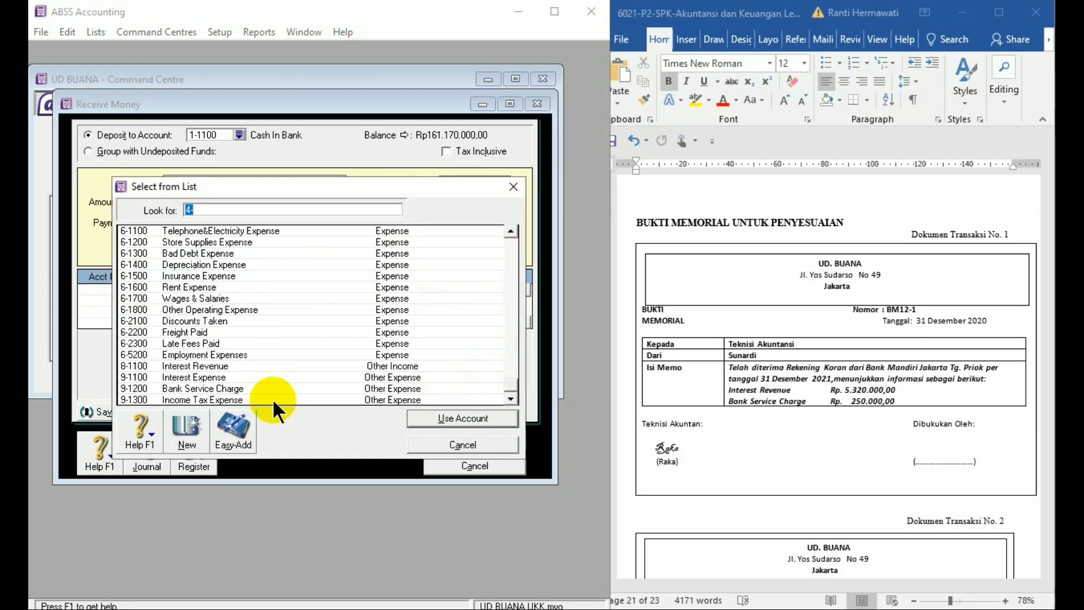
double_click(225, 366)
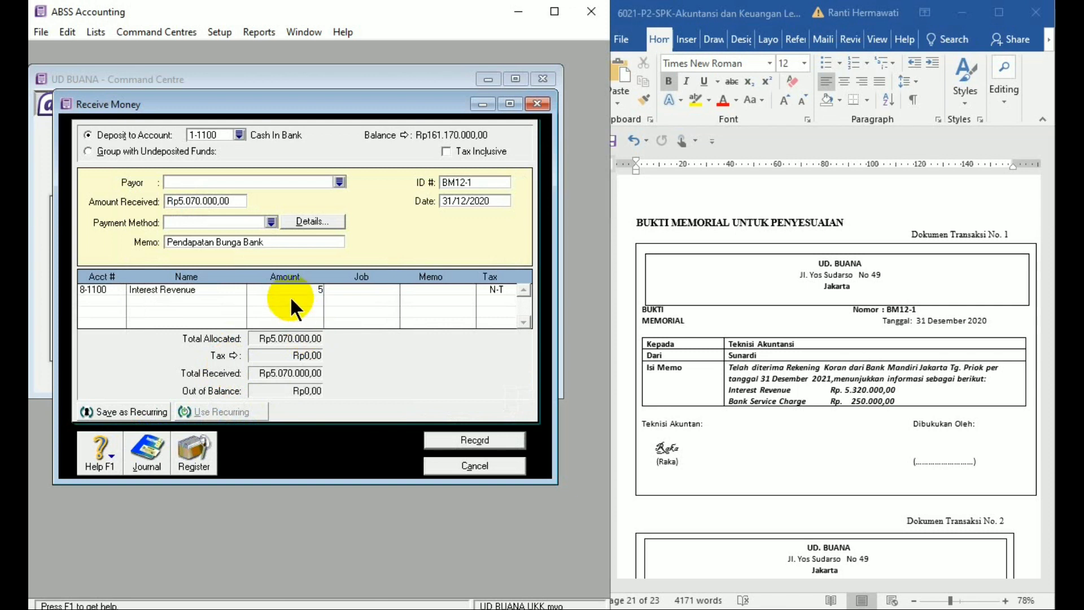
text(5.320.0000)
key(Tab)
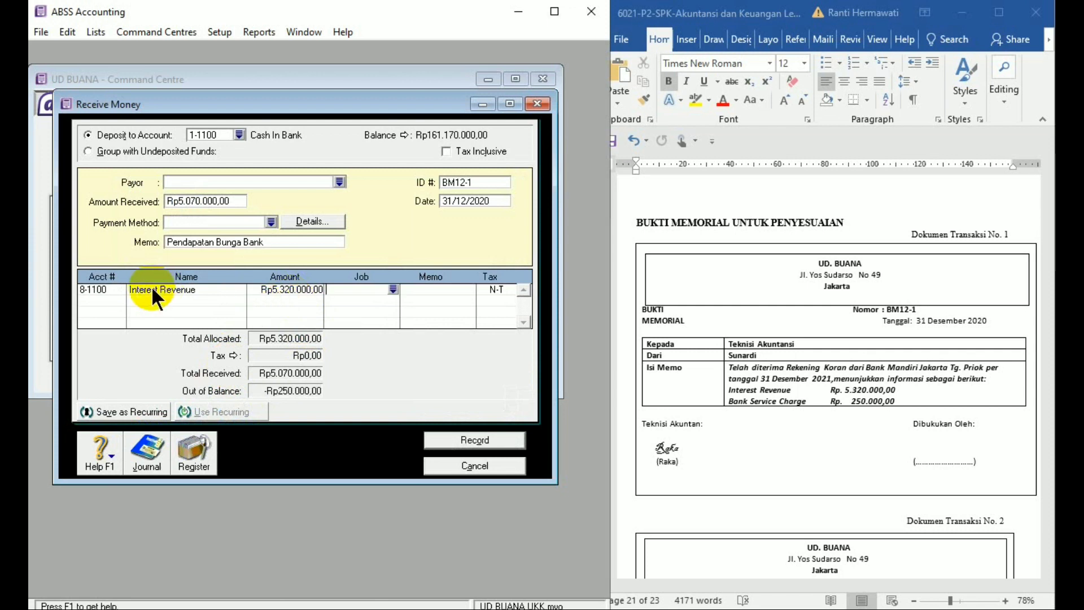
- Add a second allocation line for account 9-1200 Bank Service Charge with an amount of -Rp250.000
click(125, 297)
click(121, 298)
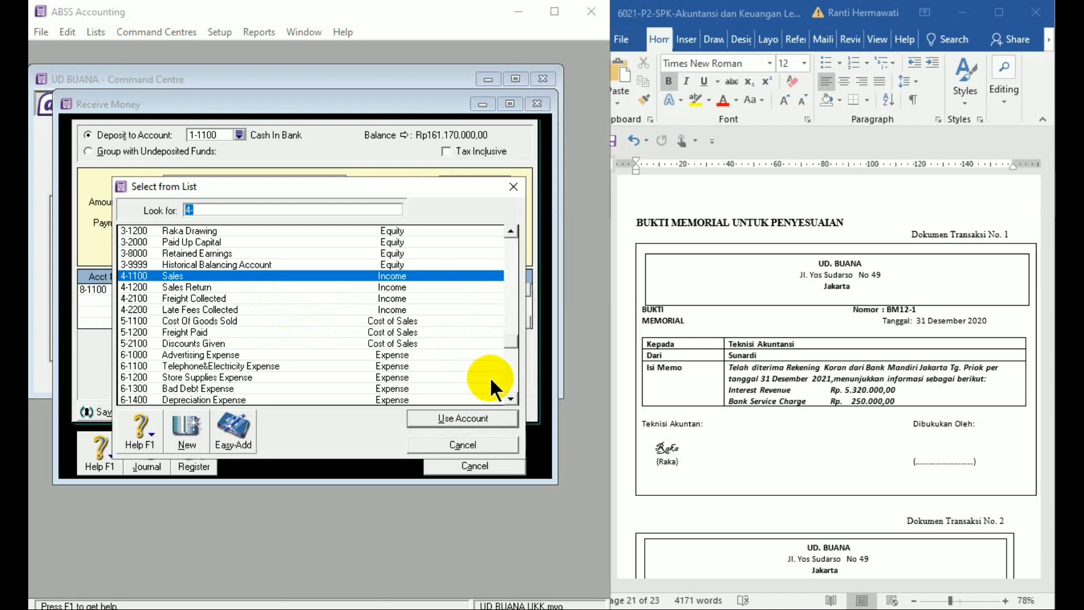
drag(510, 342, 510, 361)
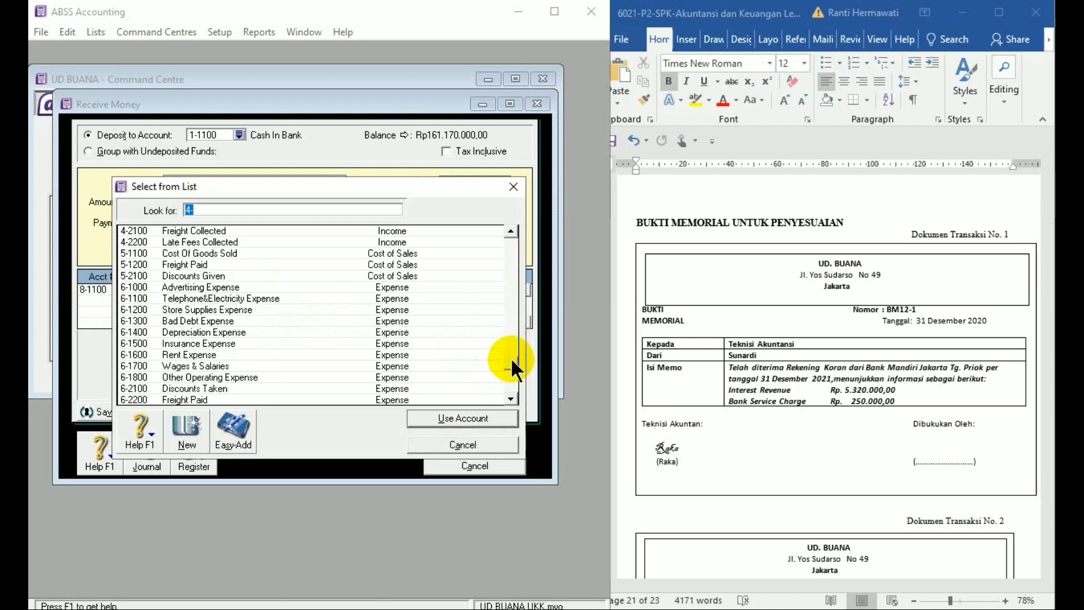
drag(511, 357, 515, 391)
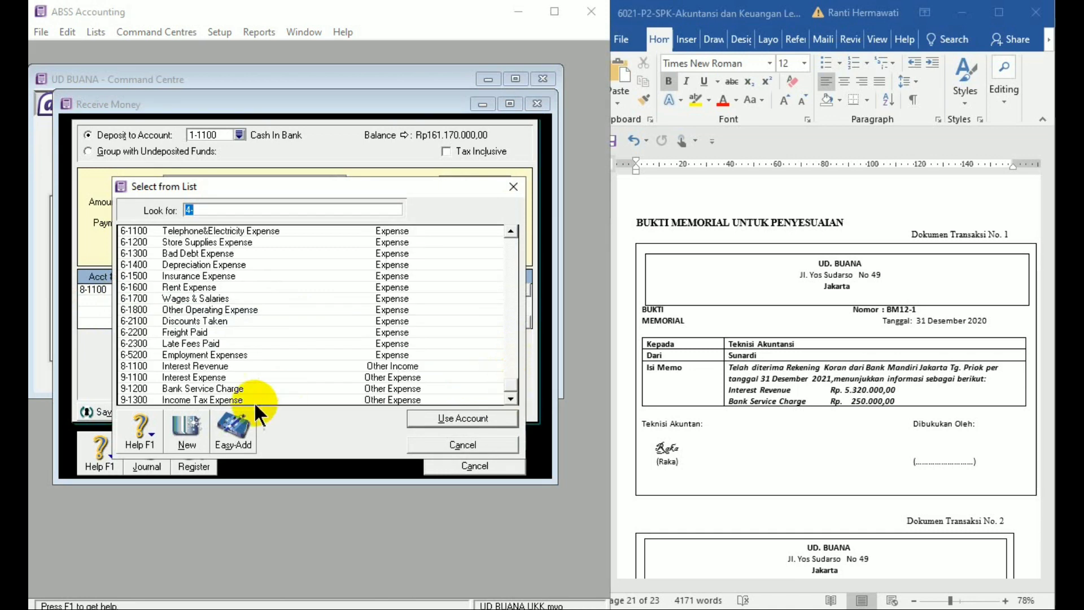
double_click(244, 389)
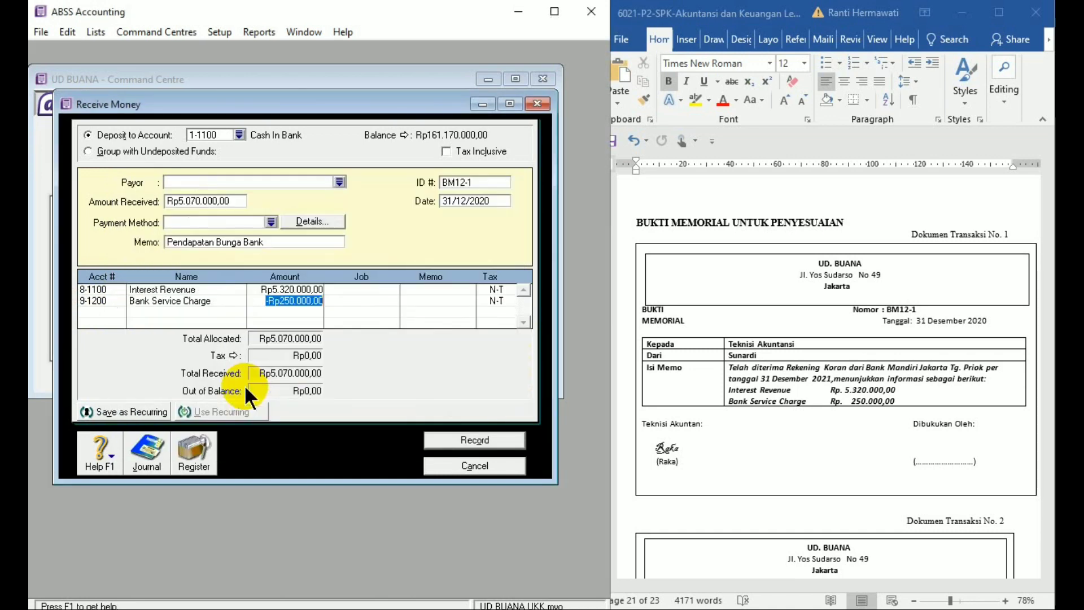
click(270, 305)
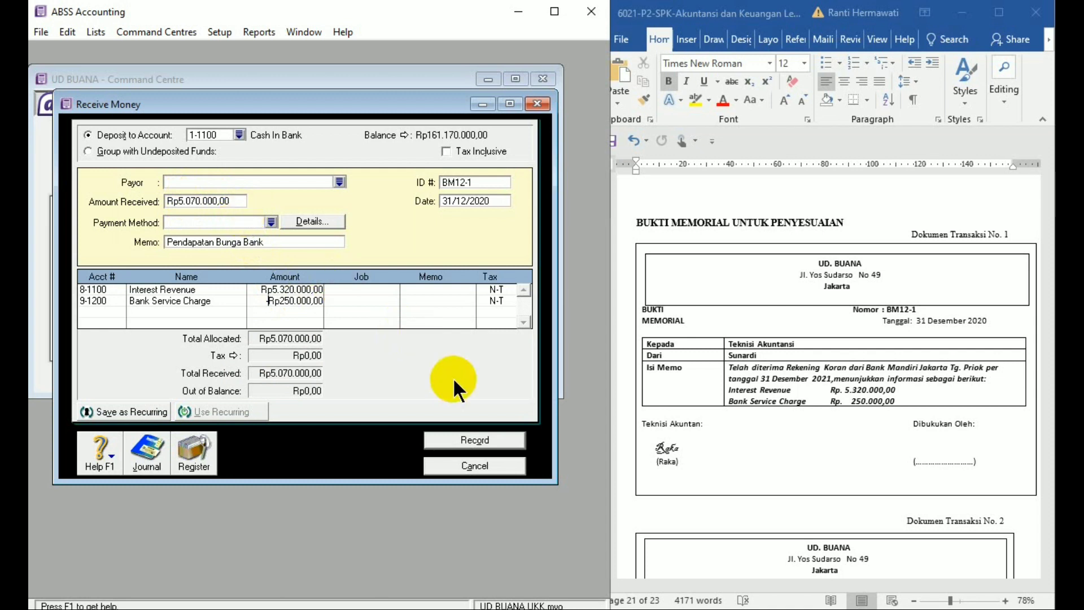
- Review the journal recap of the receipt, record the transaction and close the Receive Money window
key(ctrl+r)
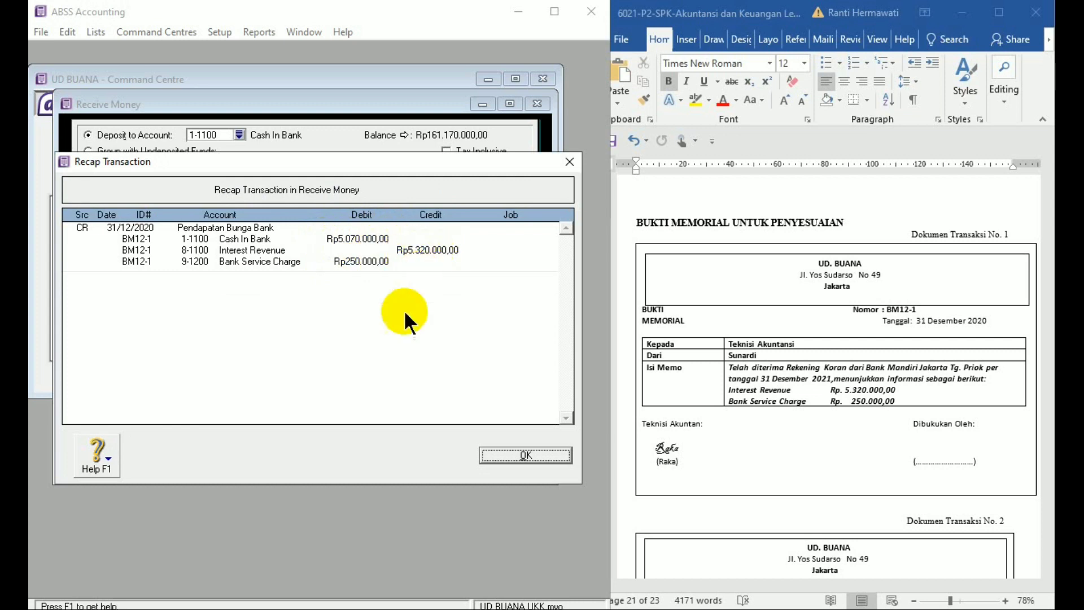
click(527, 455)
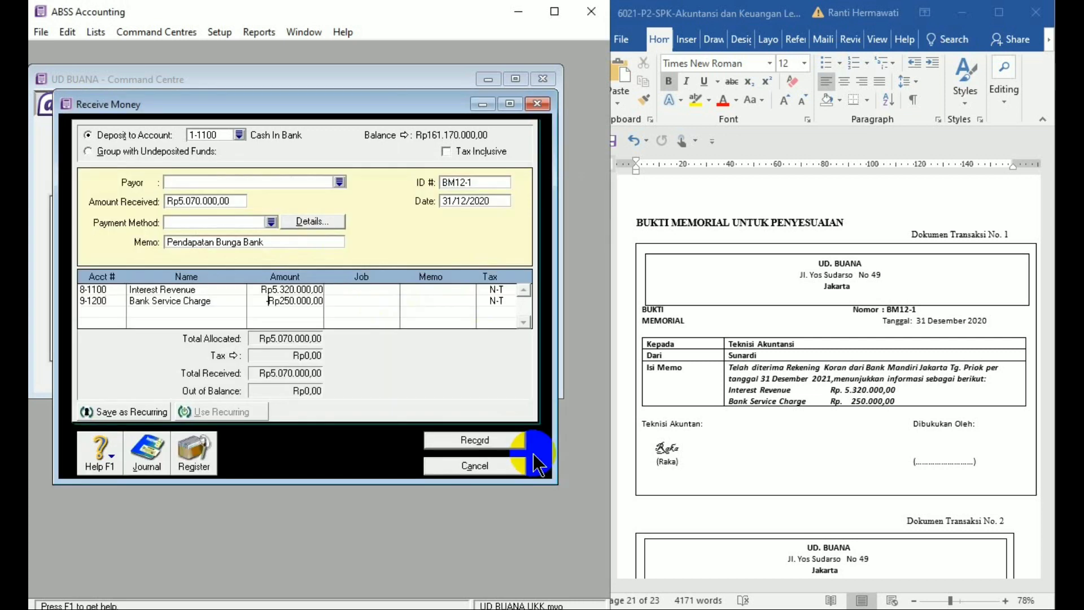
click(496, 443)
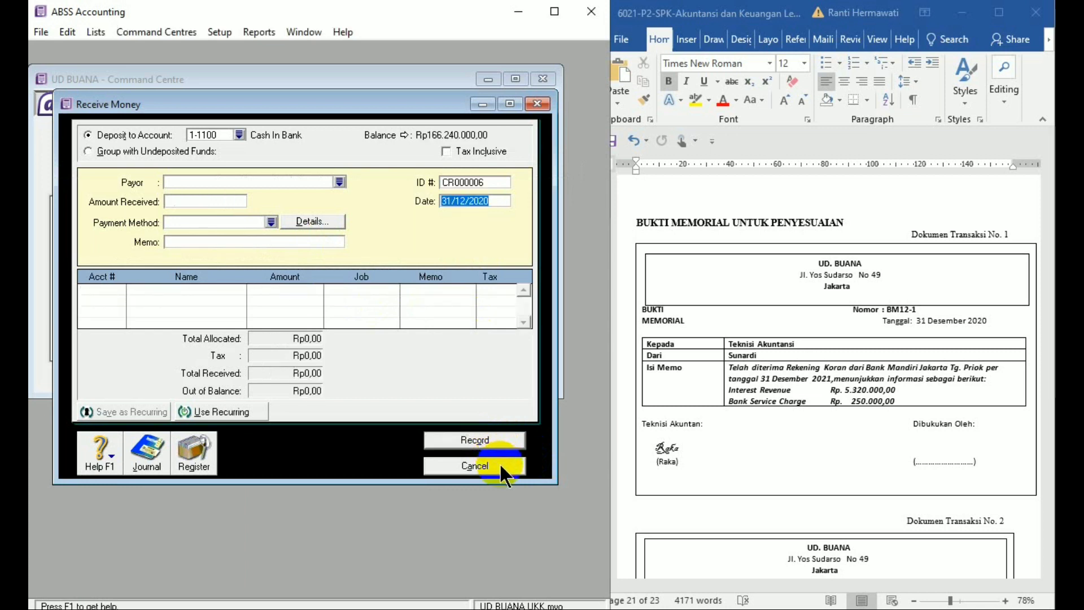
click(501, 466)
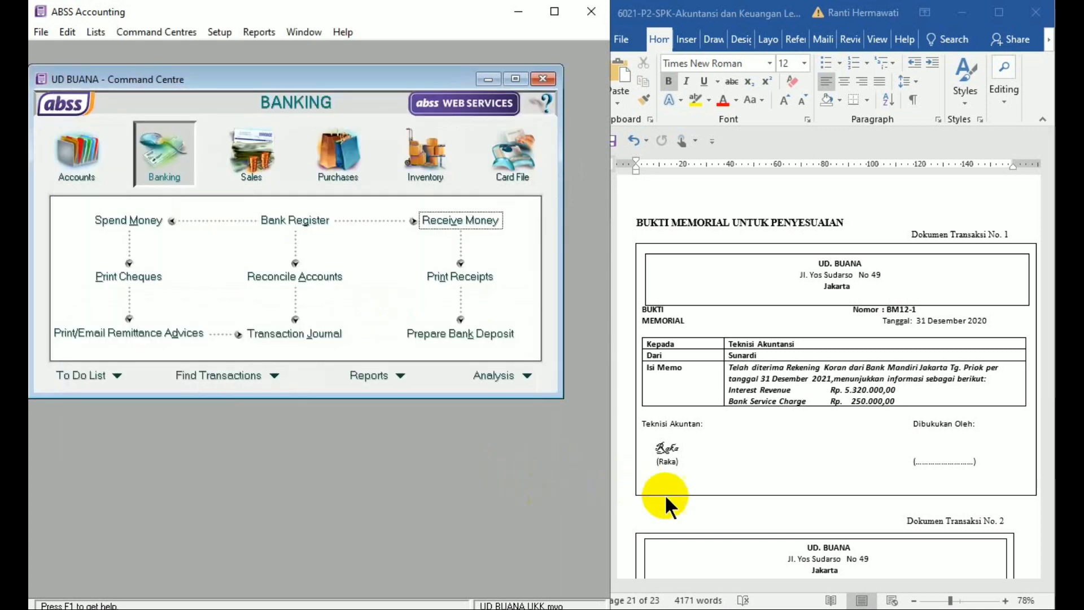
- Switch to the Word document and examine the adjustment data in the memo under Dokumen Transaksi No. 2
click(680, 513)
key(Down)
key(Down)
key(Down)
key(Down)
key(Down)
key(Down)
key(Down)
key(Down)
key(Down)
key(Down)
key(Down)
key(Down)
key(Down)
key(Down)
key(Down)
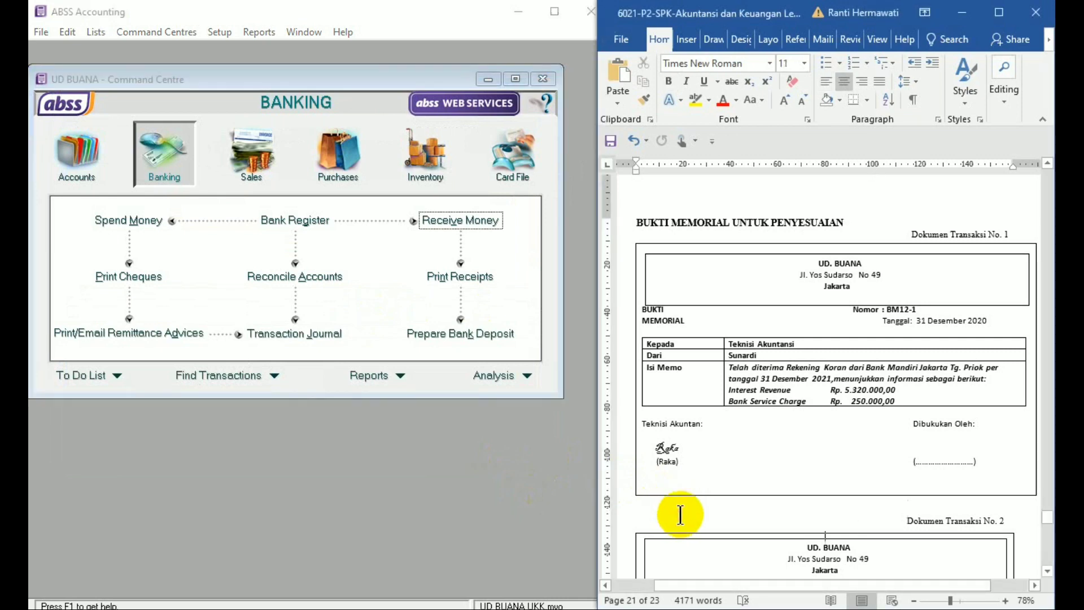
key(Down)
key(Down)
key(Down)
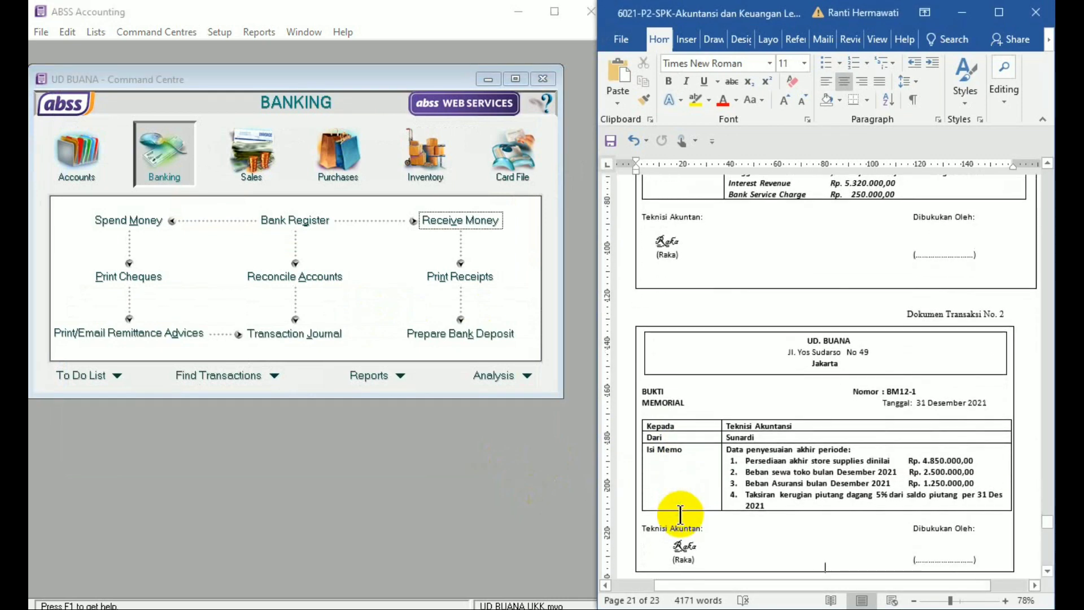
- Bring the whole BM12-1 memo into view in the Word document and read its date and four adjustment items
key(Up)
key(Up)
key(Up)
key(Up)
key(Up)
key(Up)
key(Up)
key(Up)
key(Up)
key(Up)
key(Up)
key(Up)
key(Up)
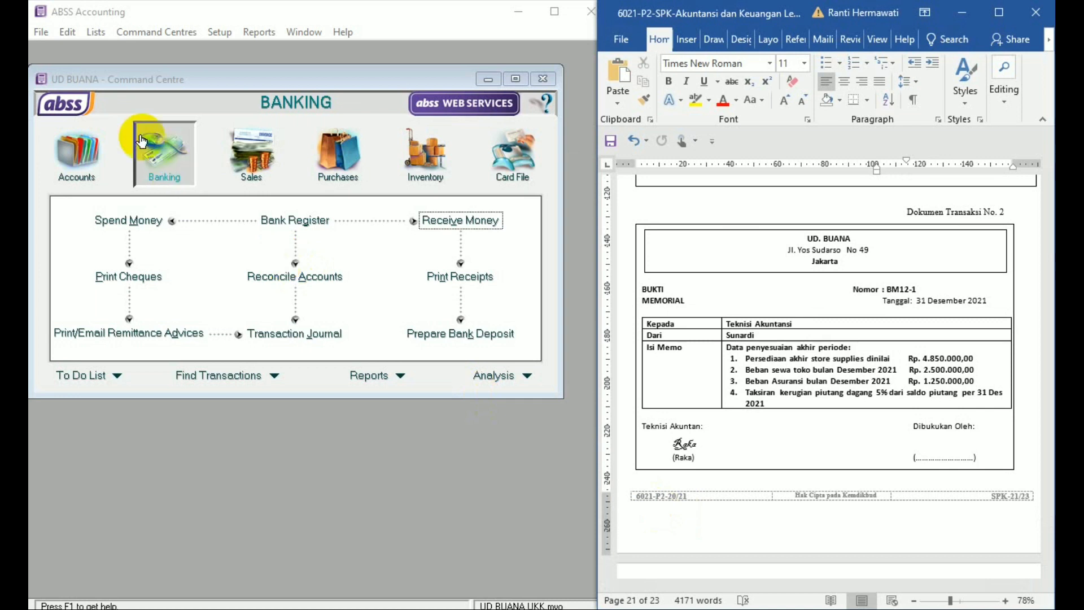
- Start a new general journal entry in ABSS Accounting dated 31/12/2020 with the memo Penyesuaian
click(79, 151)
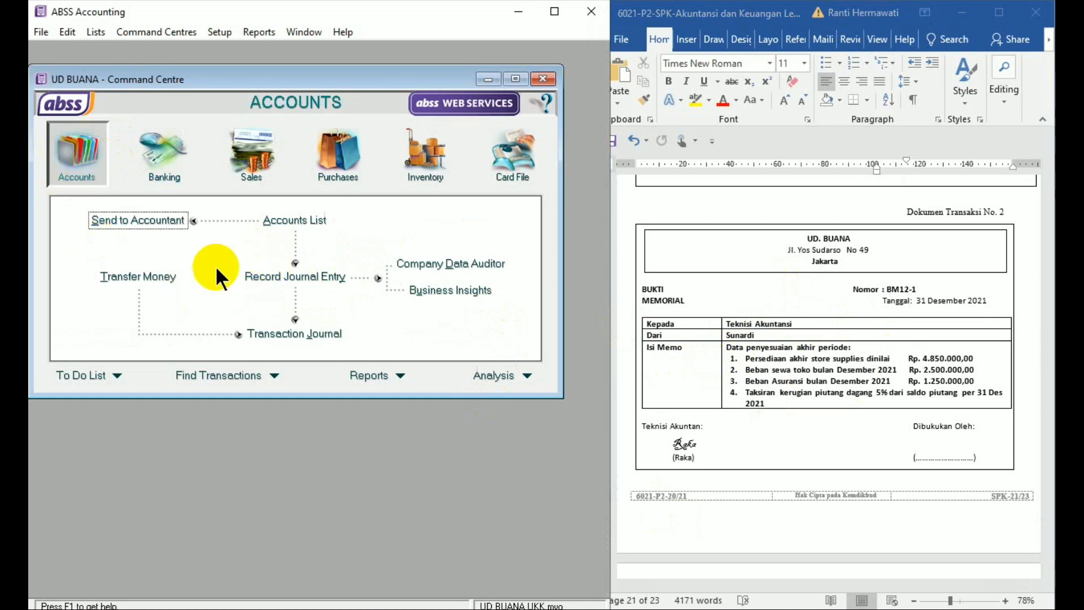
click(273, 278)
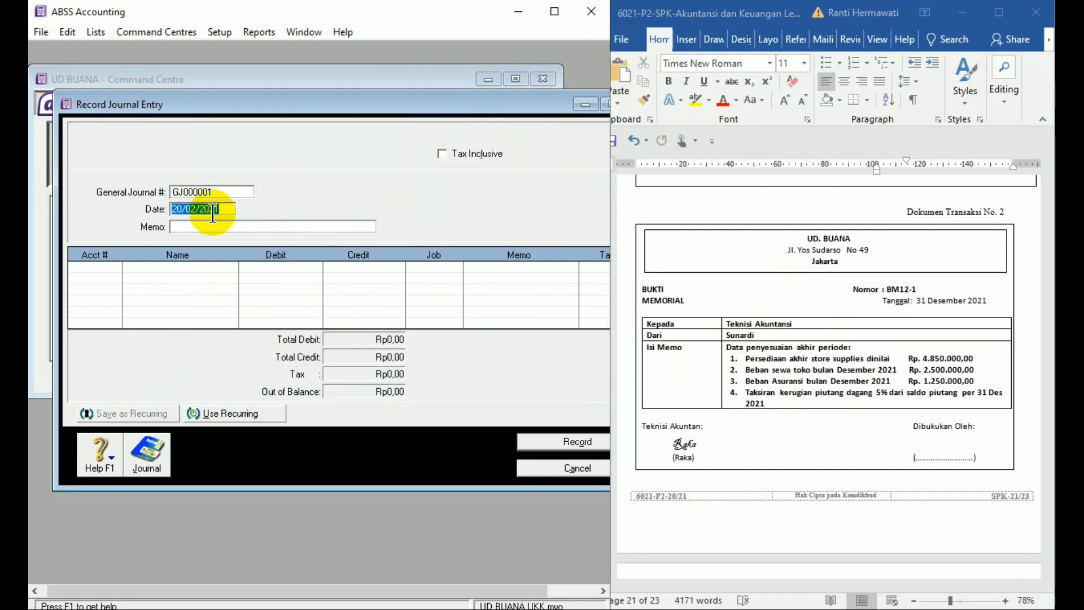
text(31/12/)
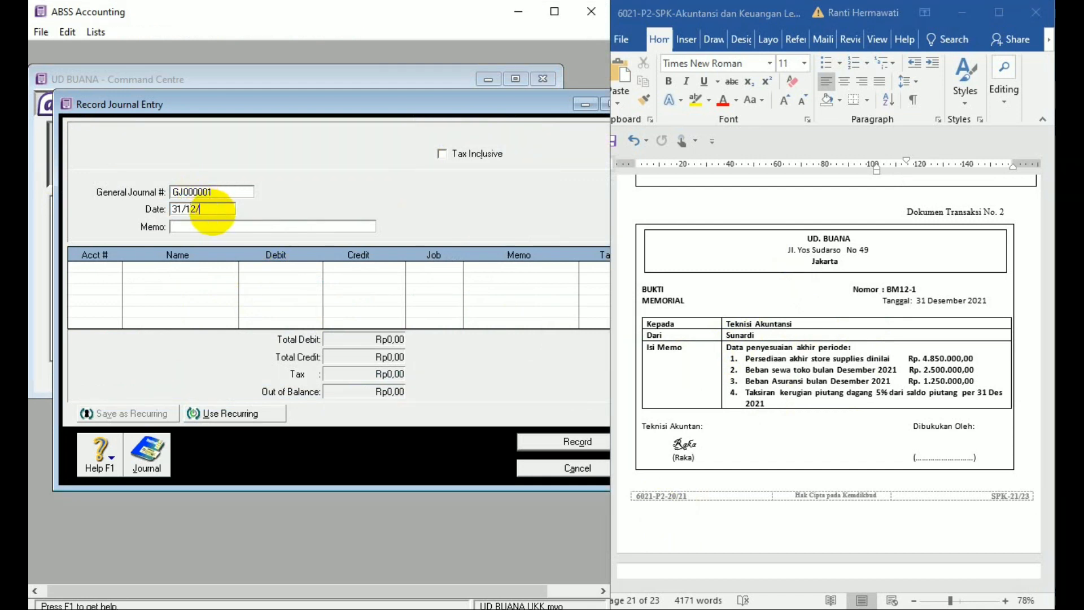
text(2020)
key(Tab)
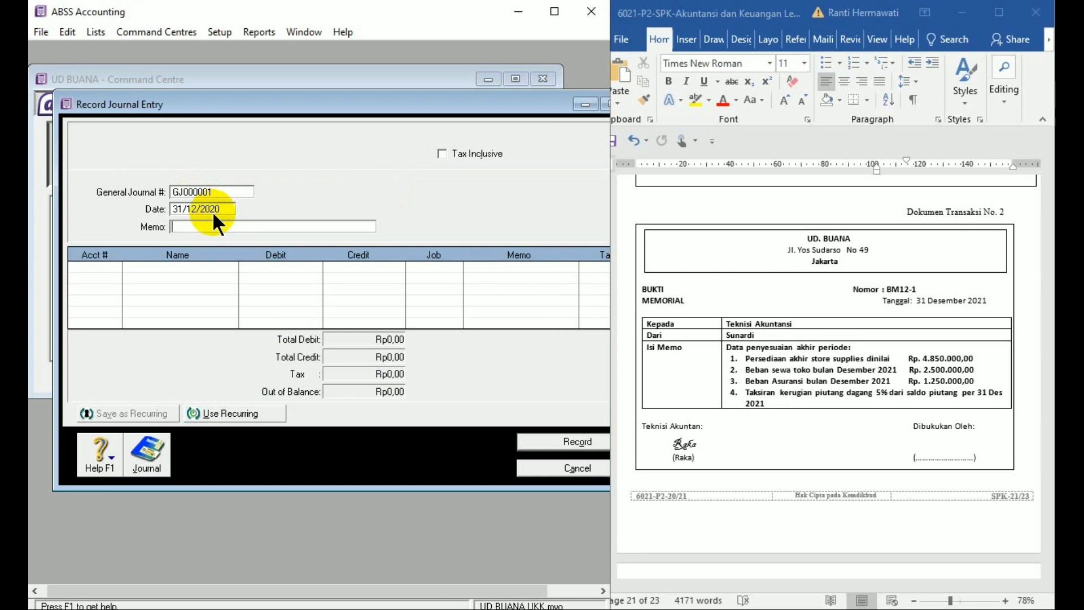
text(Penyesuaian)
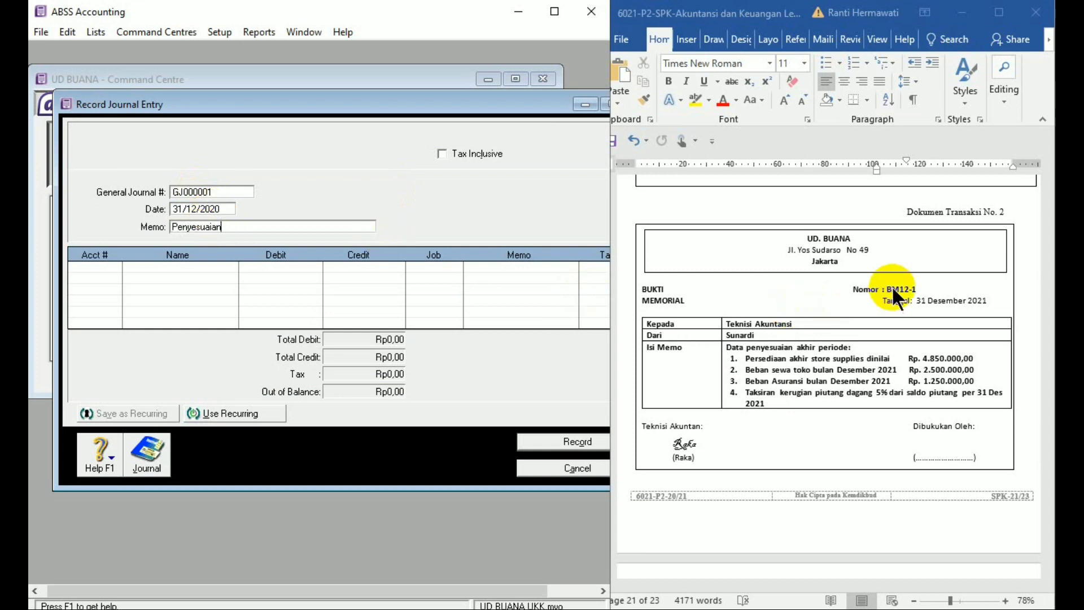
- Correct the date of the BM12-1 memo in the Word document to 31 Desember 2020
click(986, 300)
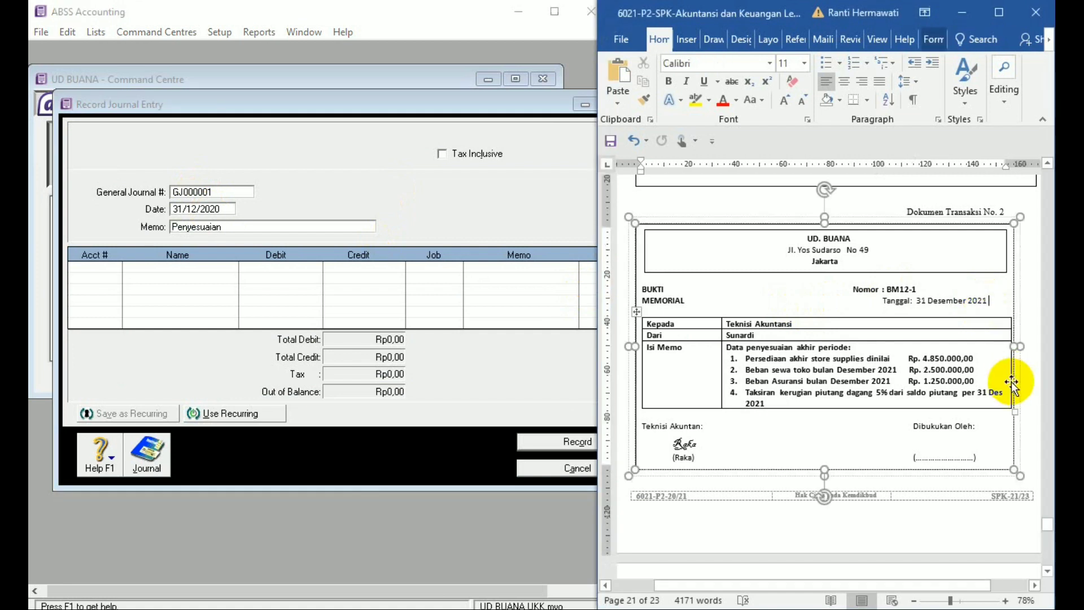
key(ctrl+z)
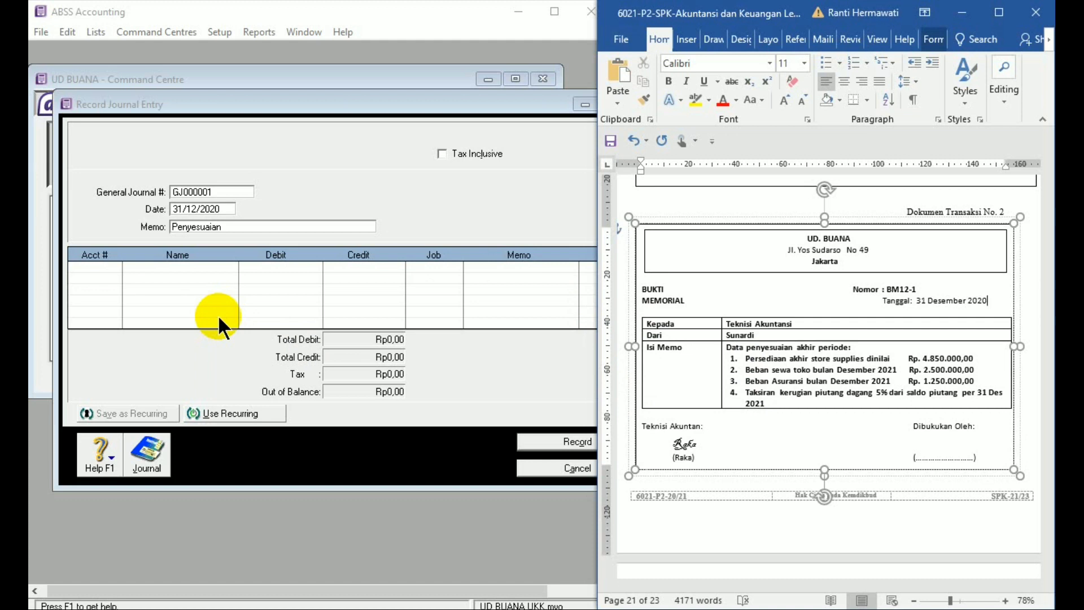
click(449, 439)
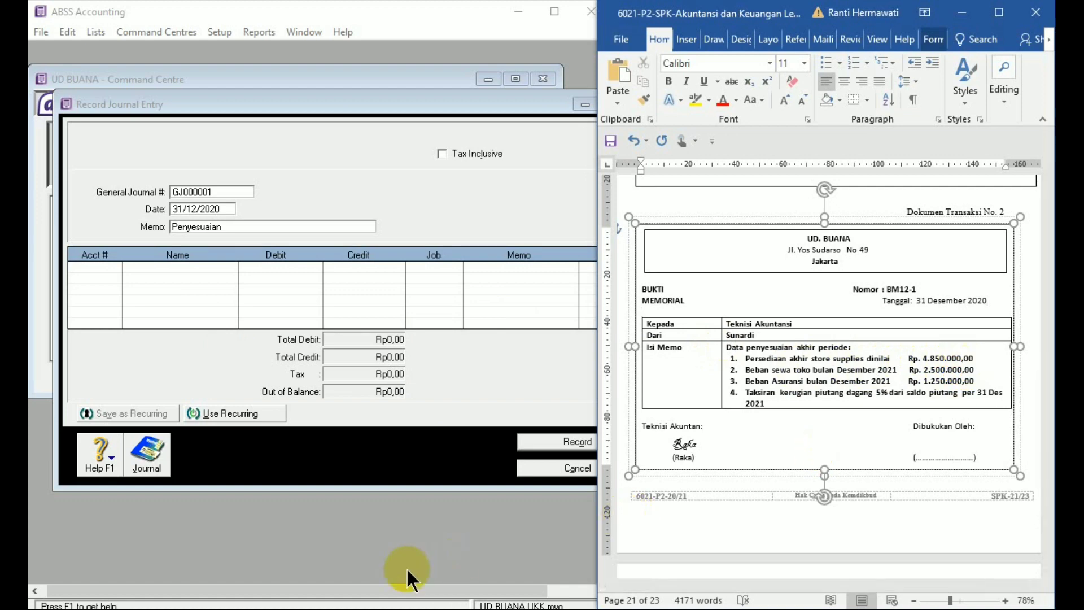
- Consult the Store Supplies balance in the Trial Balance UD BUANA document and minimize it again
mouse_move(317, 605)
mouse_move(285, 582)
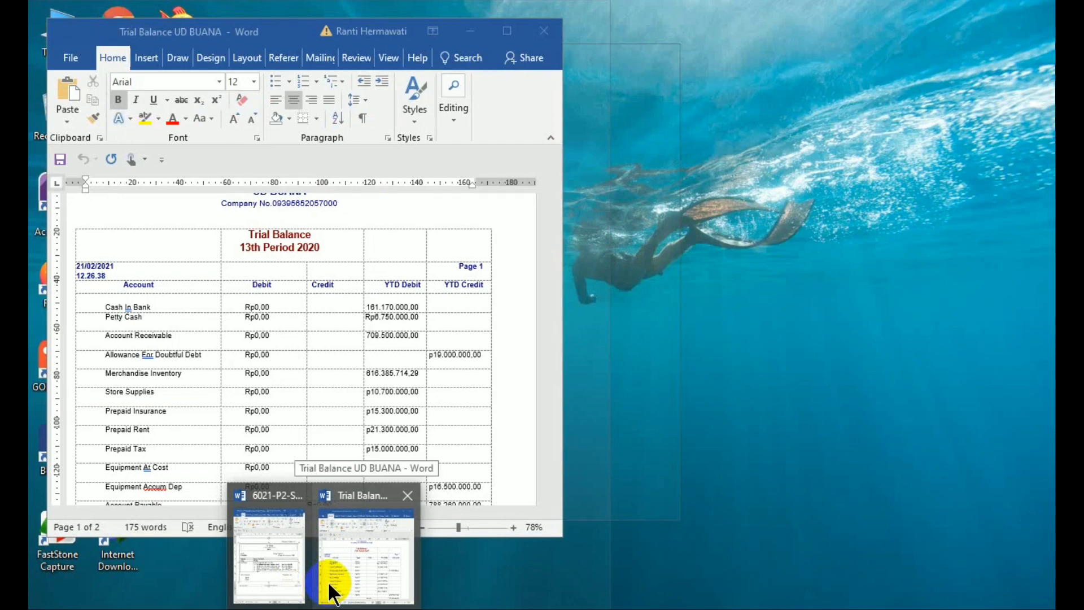
click(329, 586)
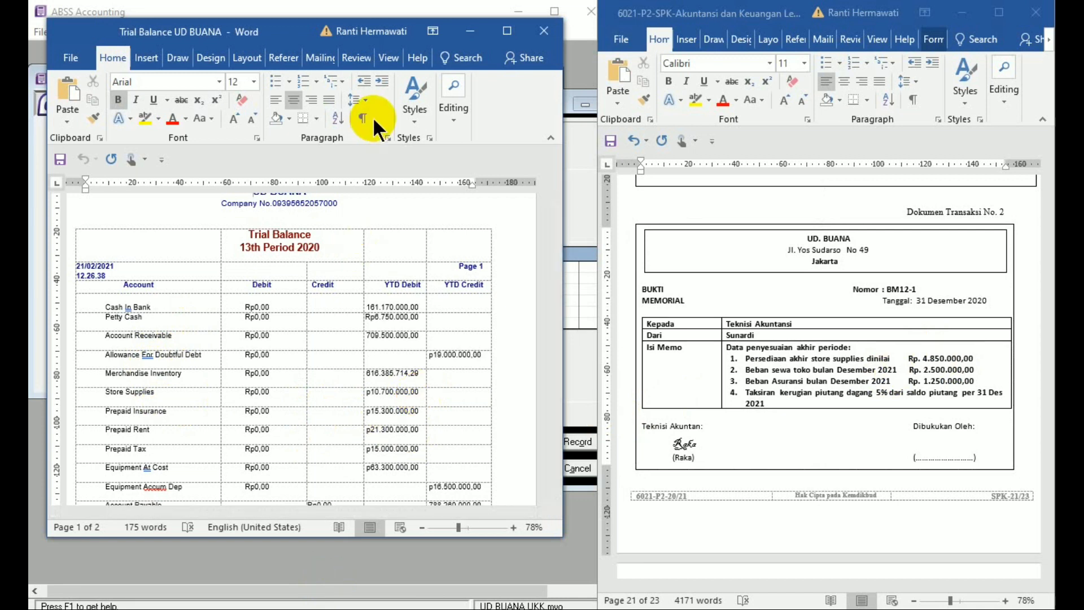
click(469, 31)
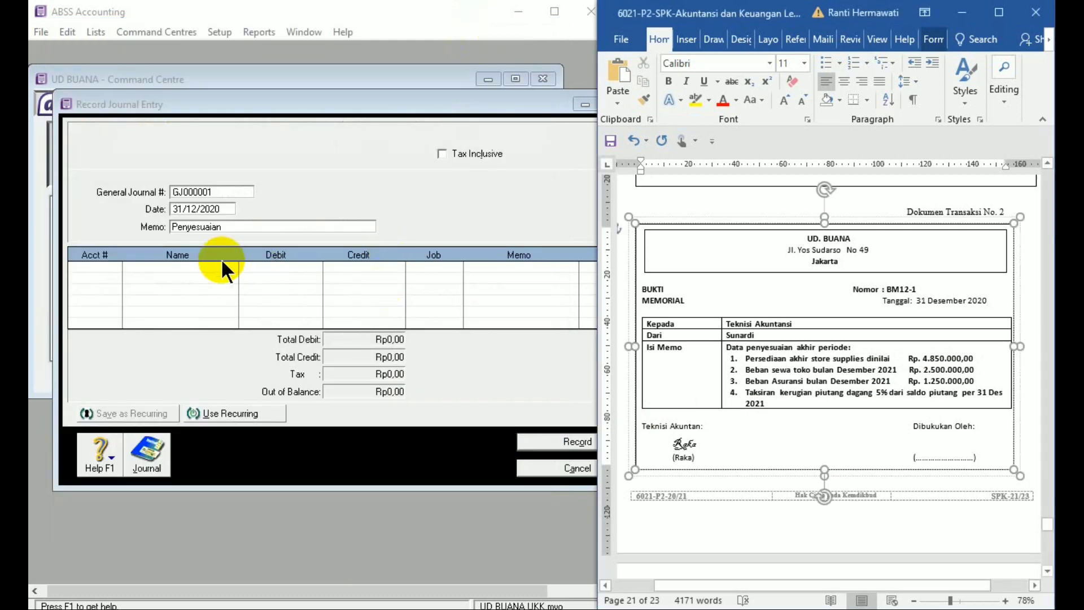
- Enter account 6-1200 Store Supplies Expense on the first journal line with a debit of Rp5.850.000
click(111, 266)
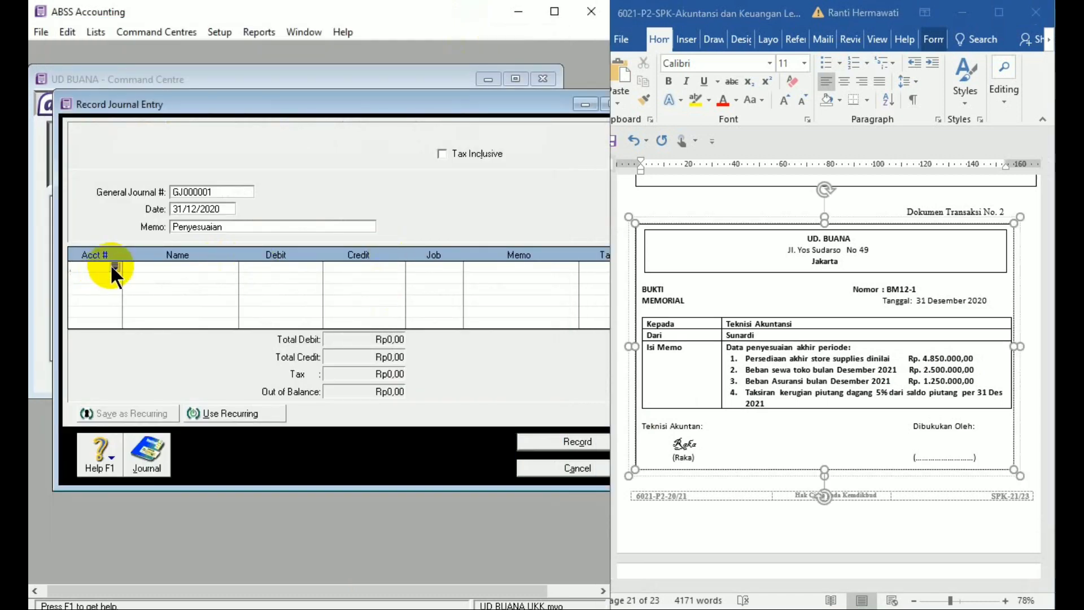
click(115, 266)
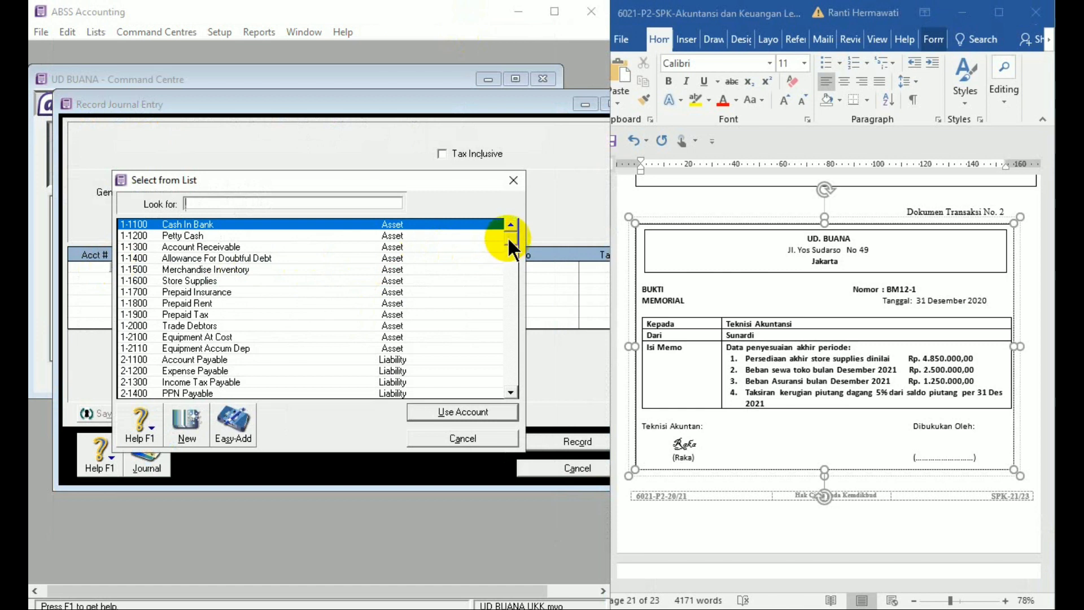
drag(507, 236, 510, 307)
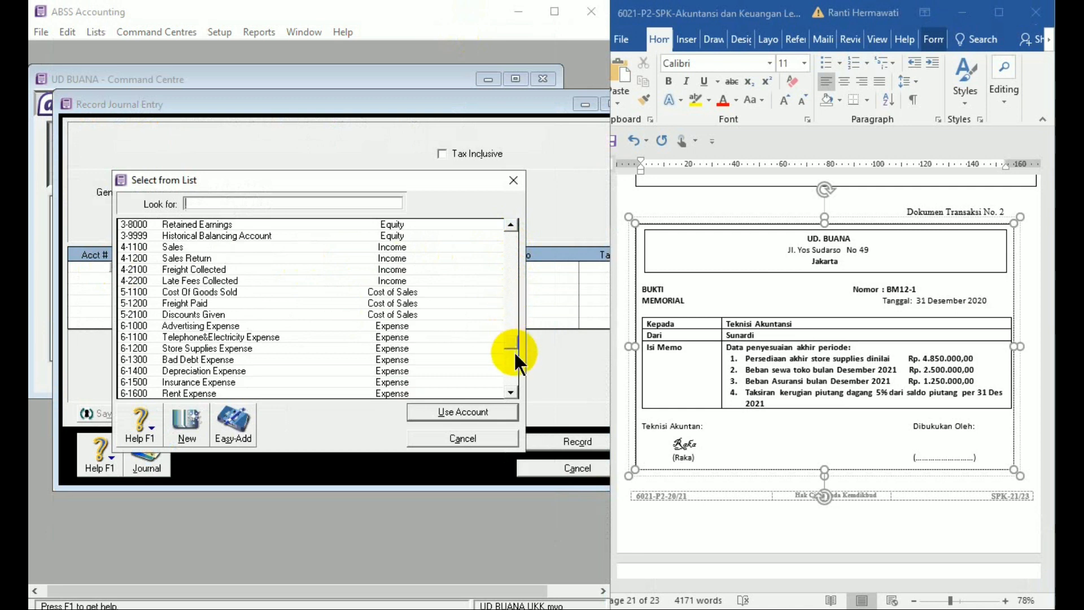
double_click(274, 348)
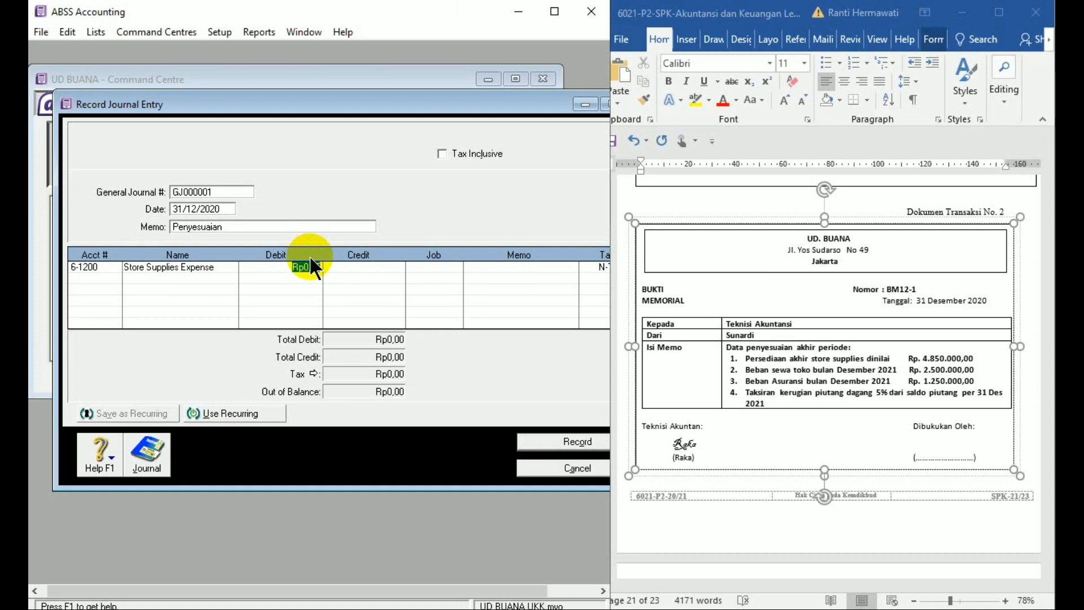
key(BackSpace)
text(585000)
key(Tab)
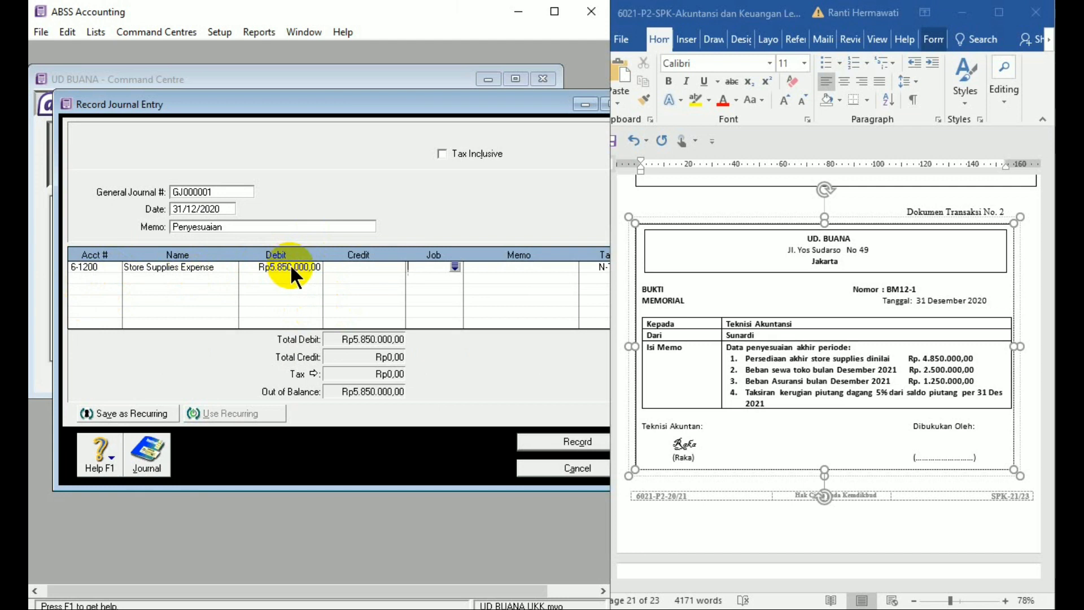
- Add a second journal line for account 1-1600 Store Supplies with a credit of Rp5.850.000
click(112, 277)
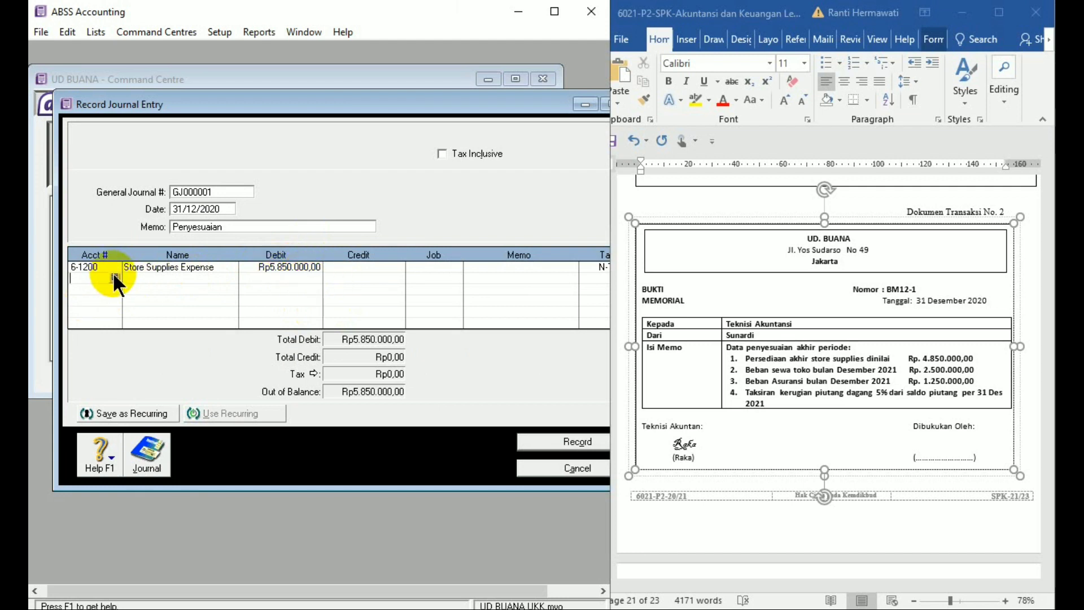
click(114, 276)
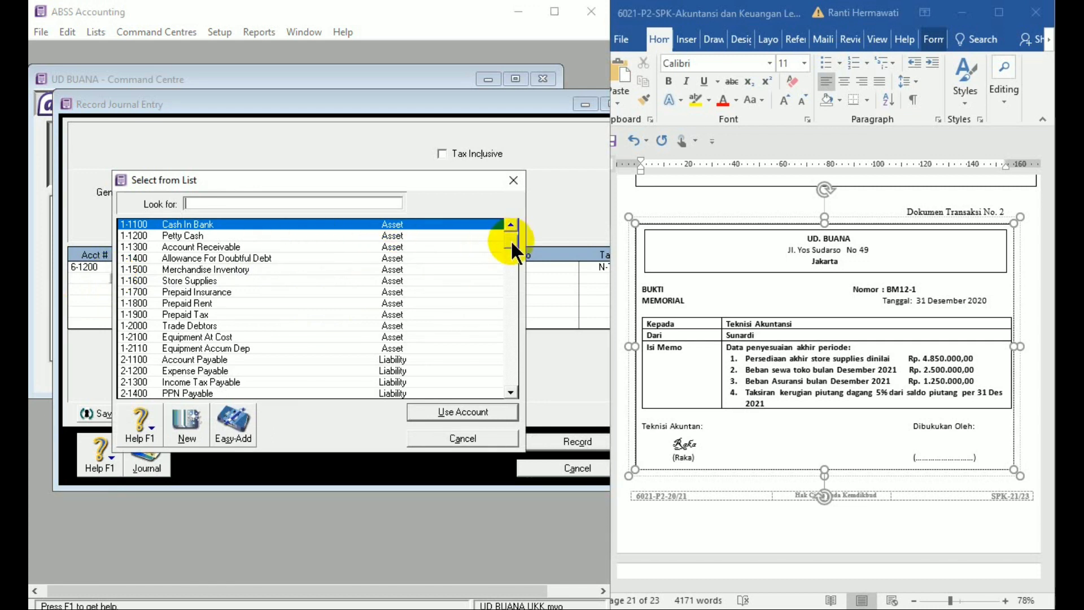
scroll(512, 248, down, 1)
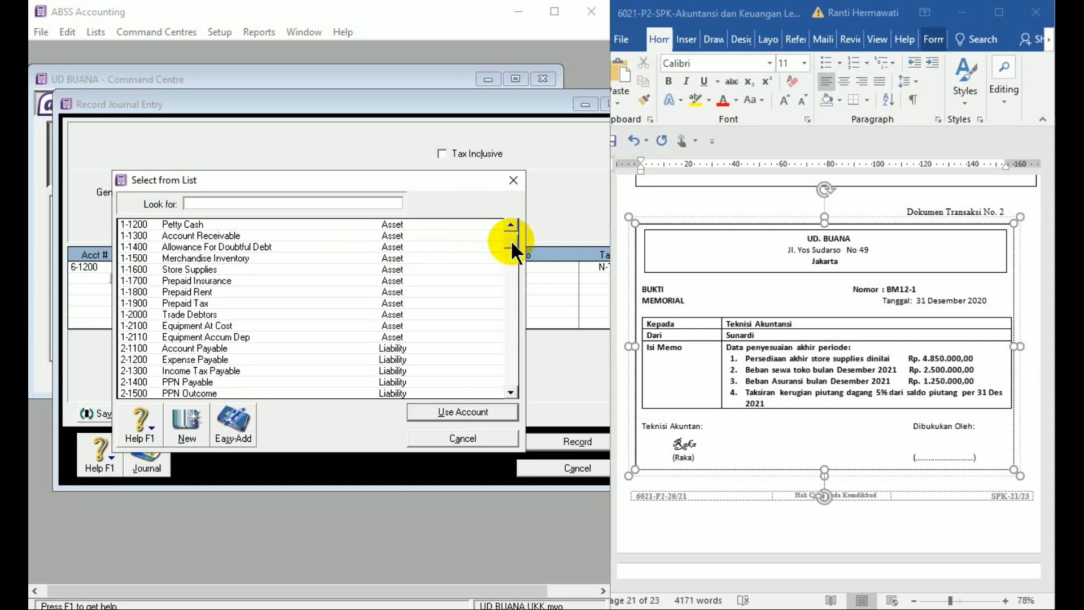
click(261, 270)
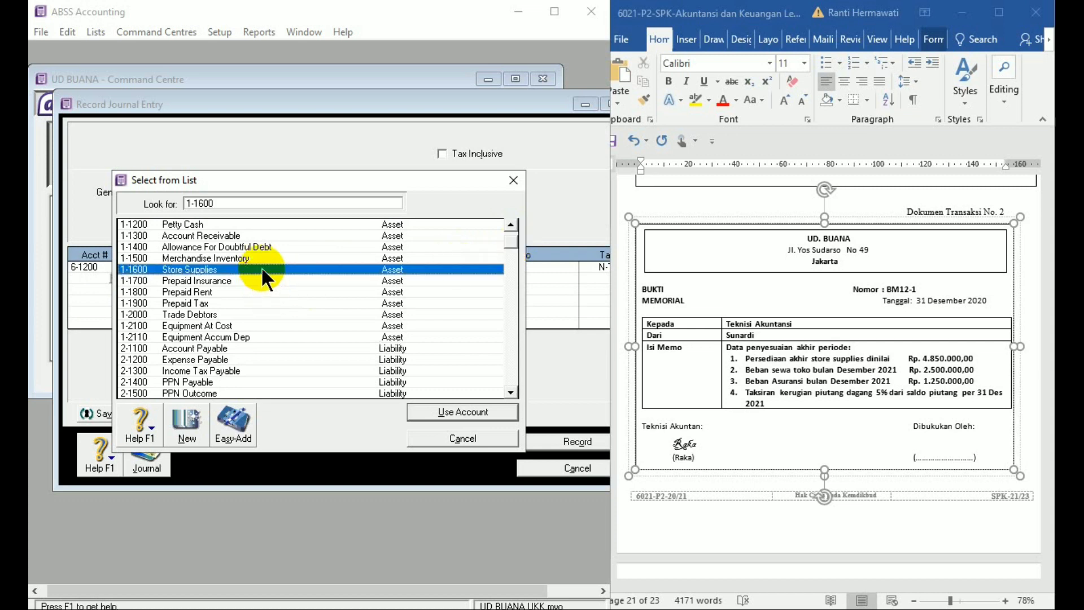
double_click(262, 270)
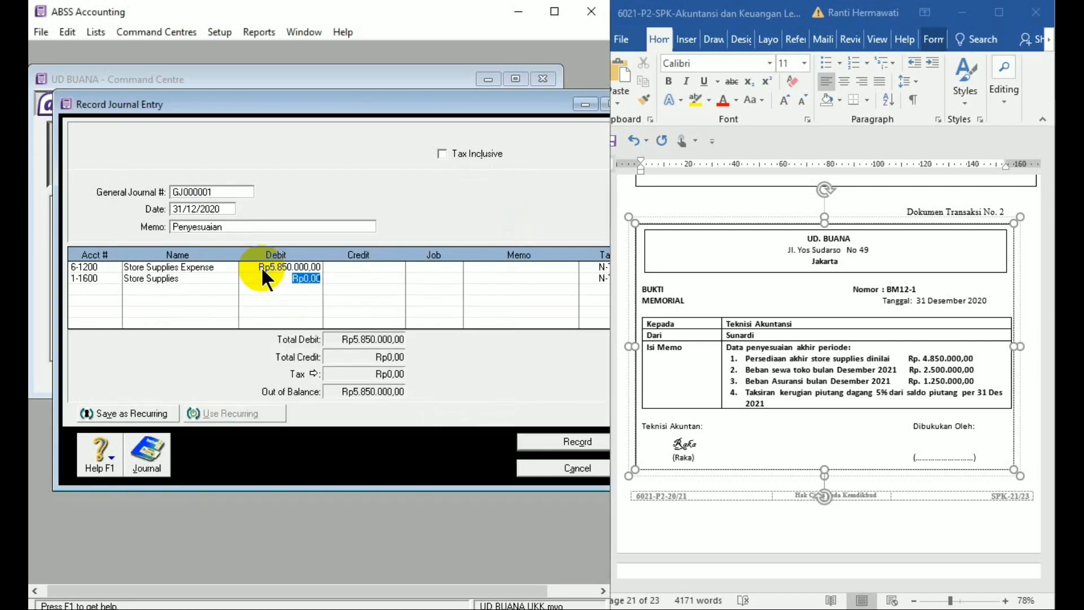
click(349, 276)
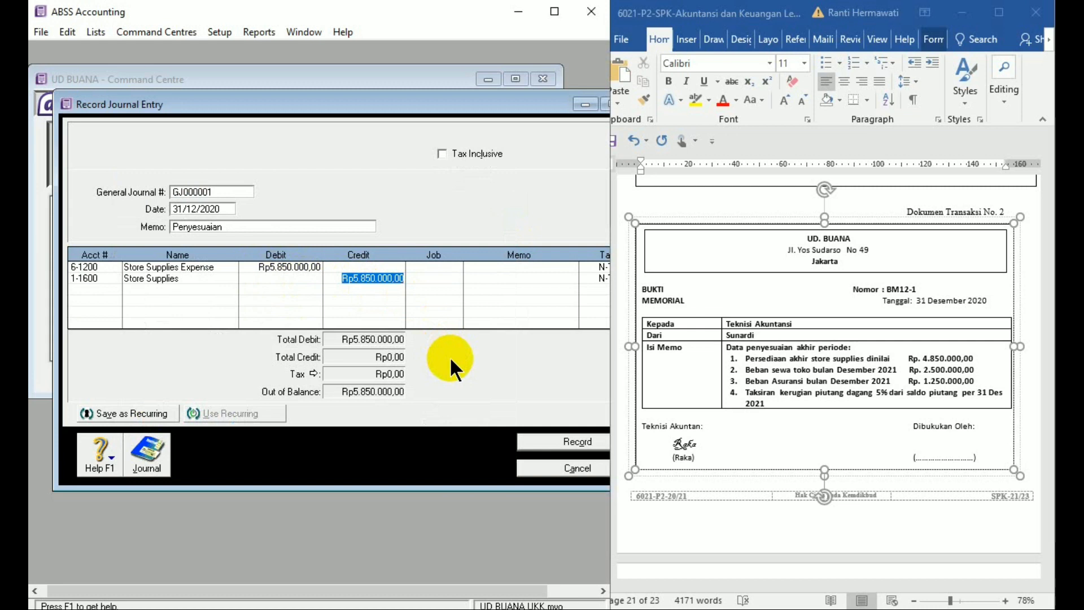
- Commit the Store Supplies credit line and check both accounts in the recap of the journal entry
key(ctrl+r)
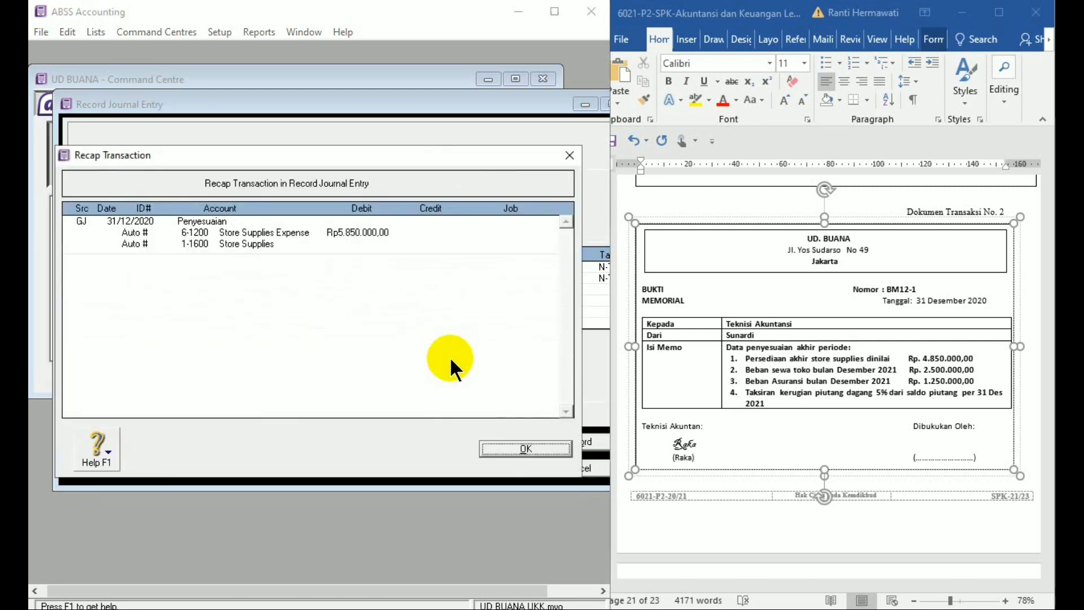
click(534, 445)
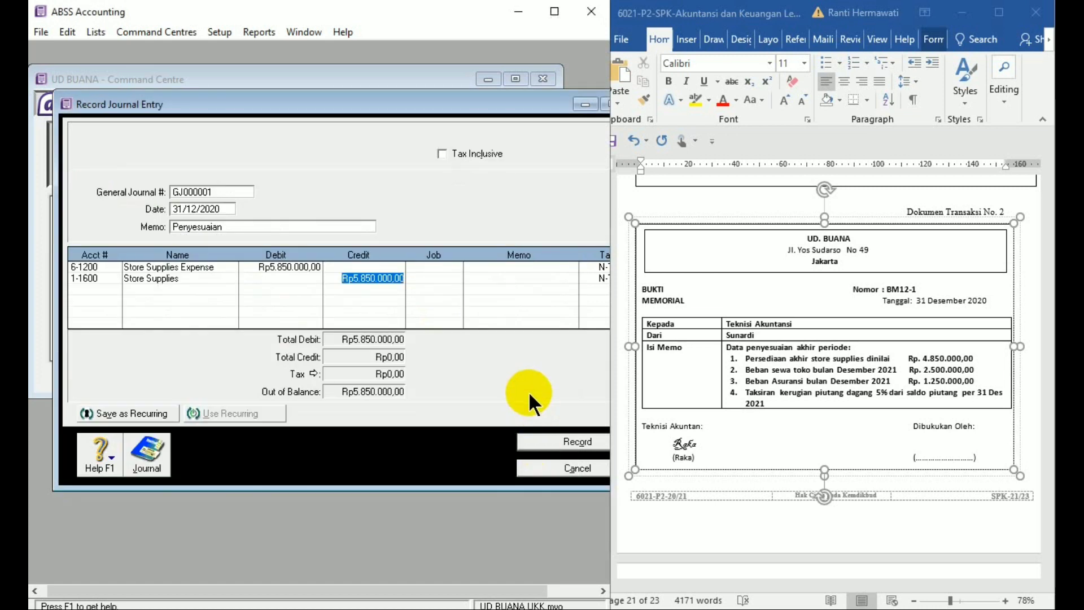
key(Tab)
key(ctrl+r)
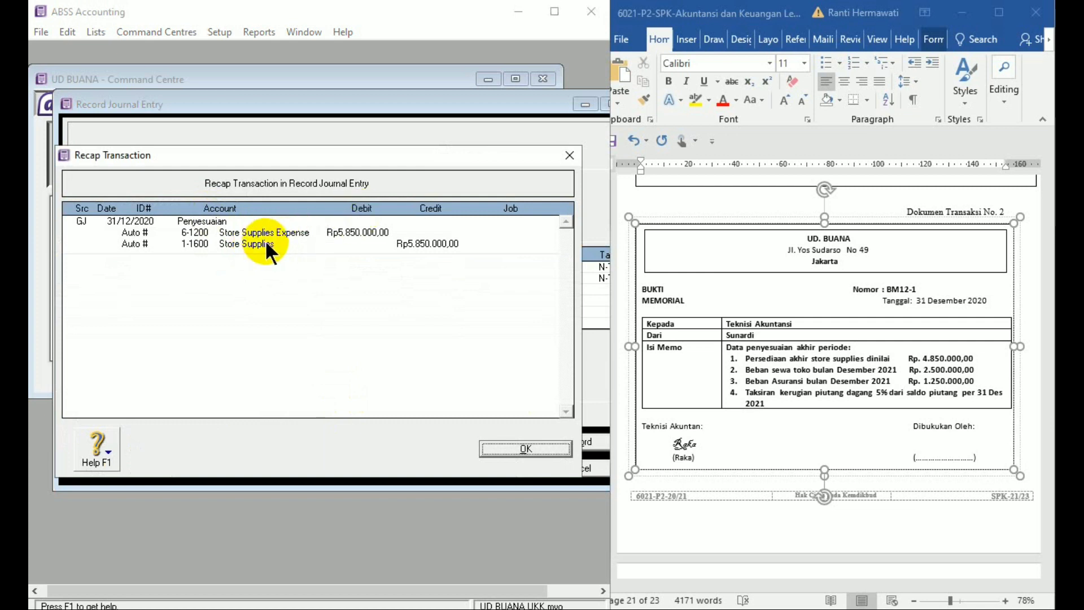
click(531, 448)
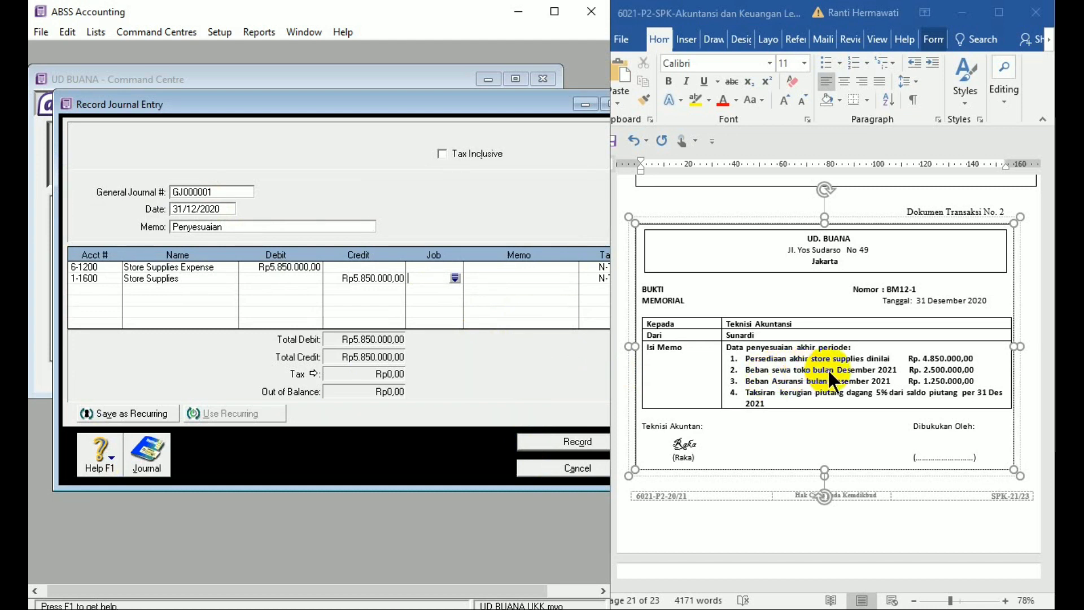
- Correct the year to 2020 in the memo's store rent and insurance expense items in the Word document
click(897, 365)
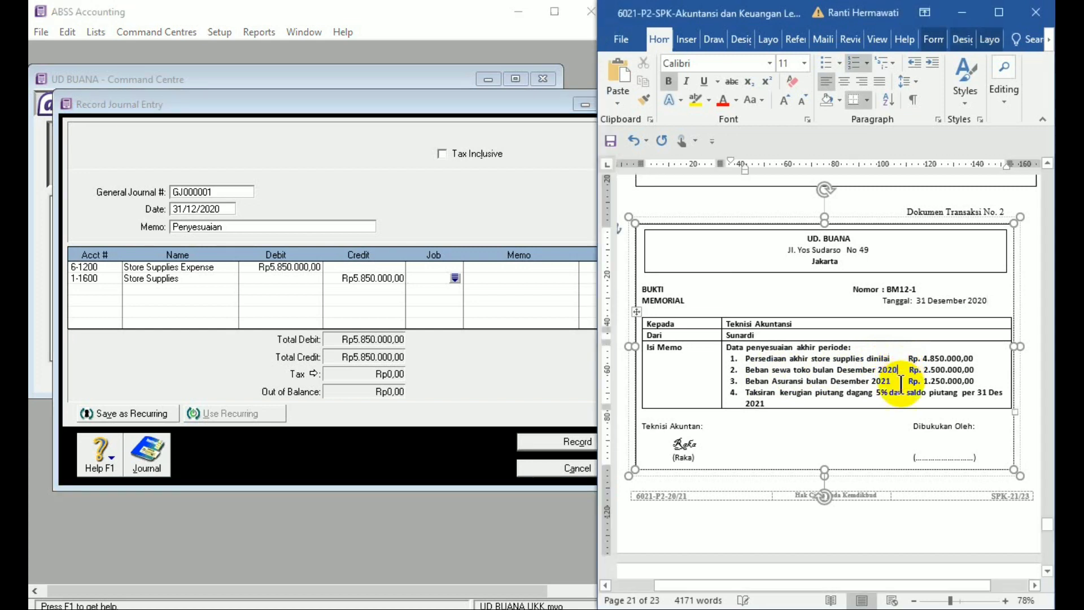
key(Delete)
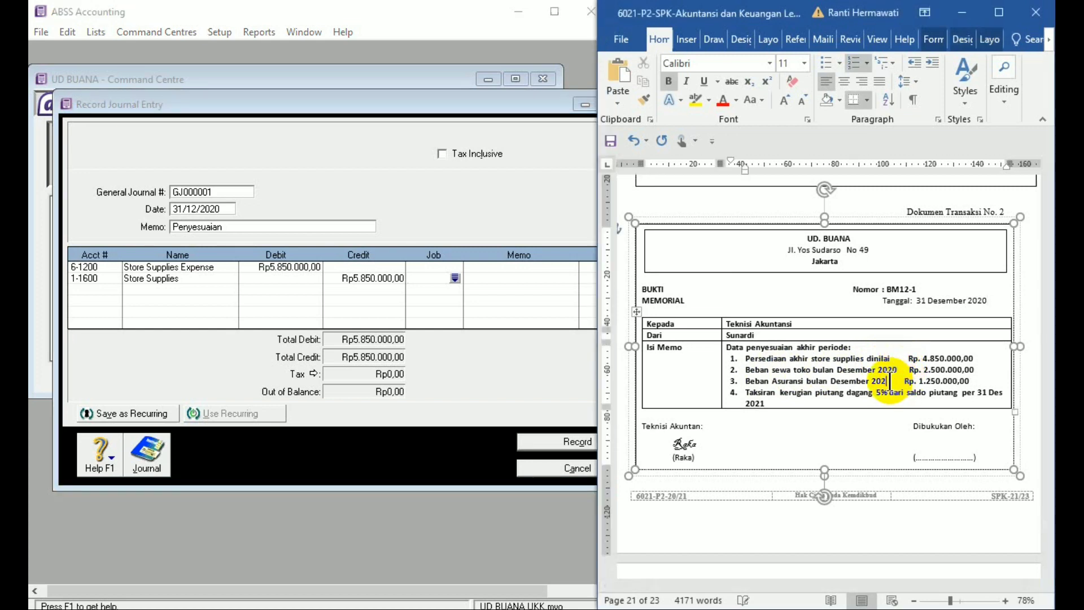
text(0)
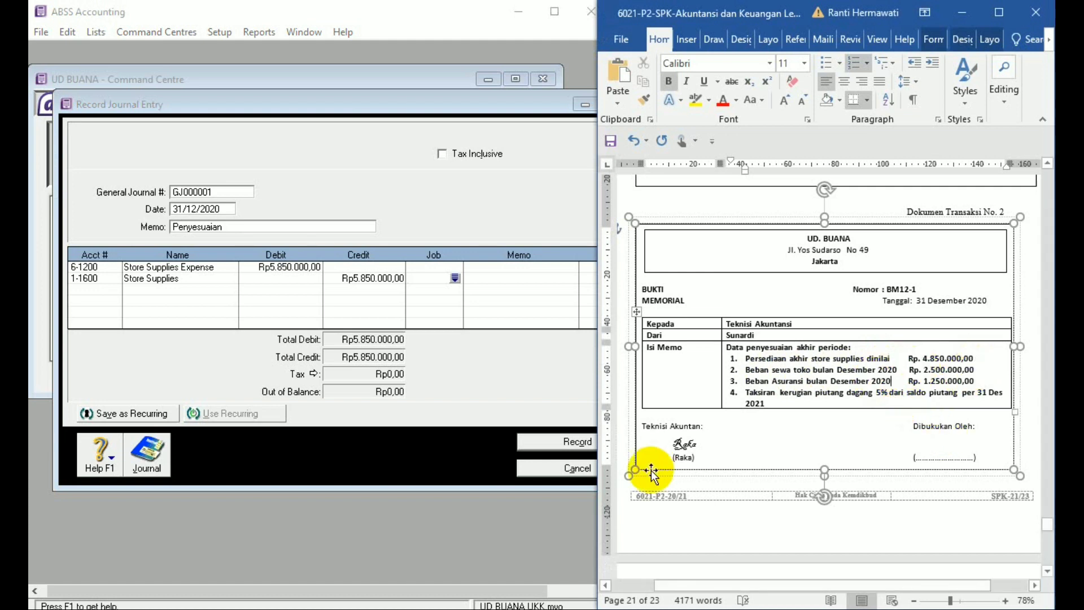
- Check the Prepaid Rent account in the Trial Balance UD BUANA document, then minimize the document
mouse_move(324, 609)
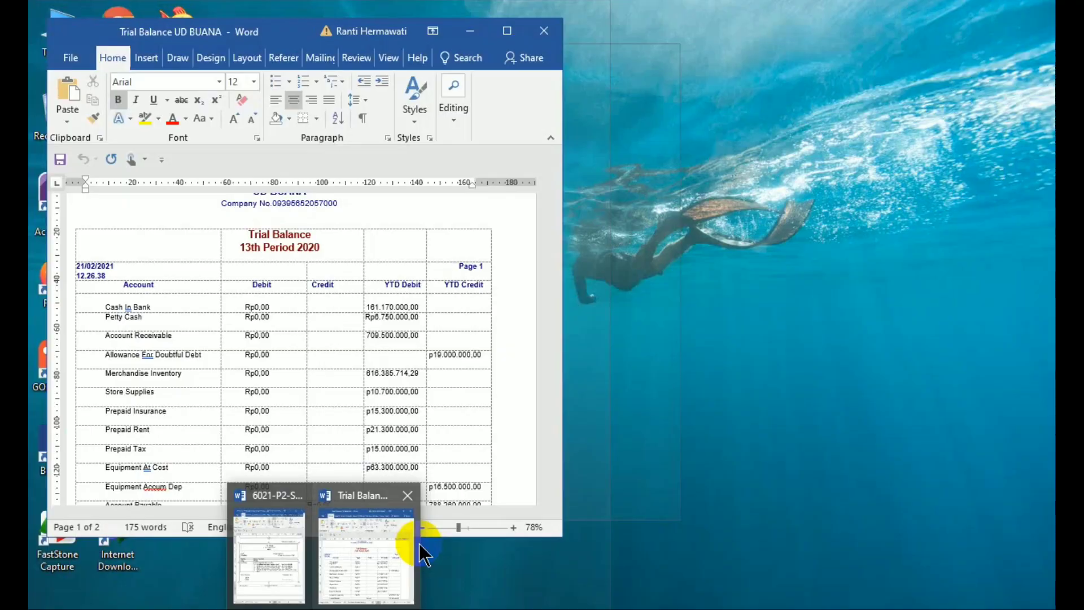
click(389, 553)
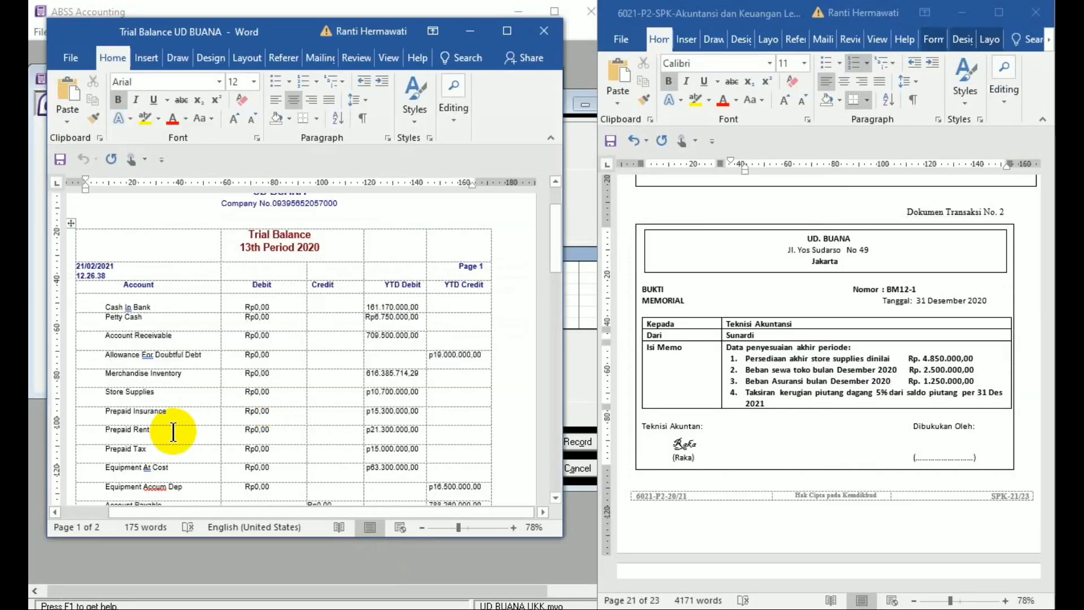
click(472, 31)
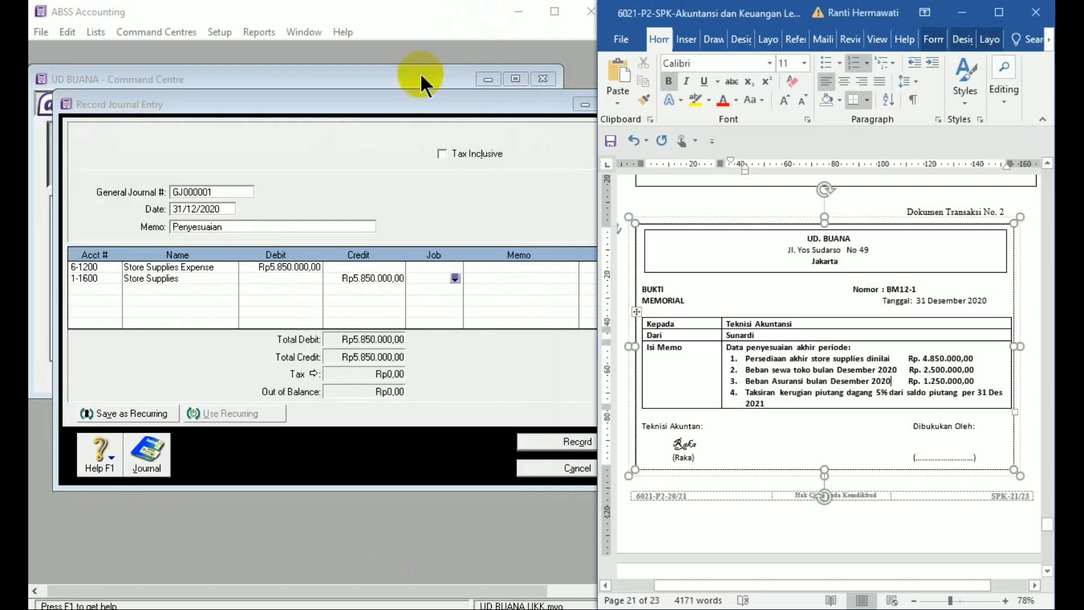
- Add a journal line for account 6-1600 Rent Expense with a debit of Rp2.500.000
click(93, 288)
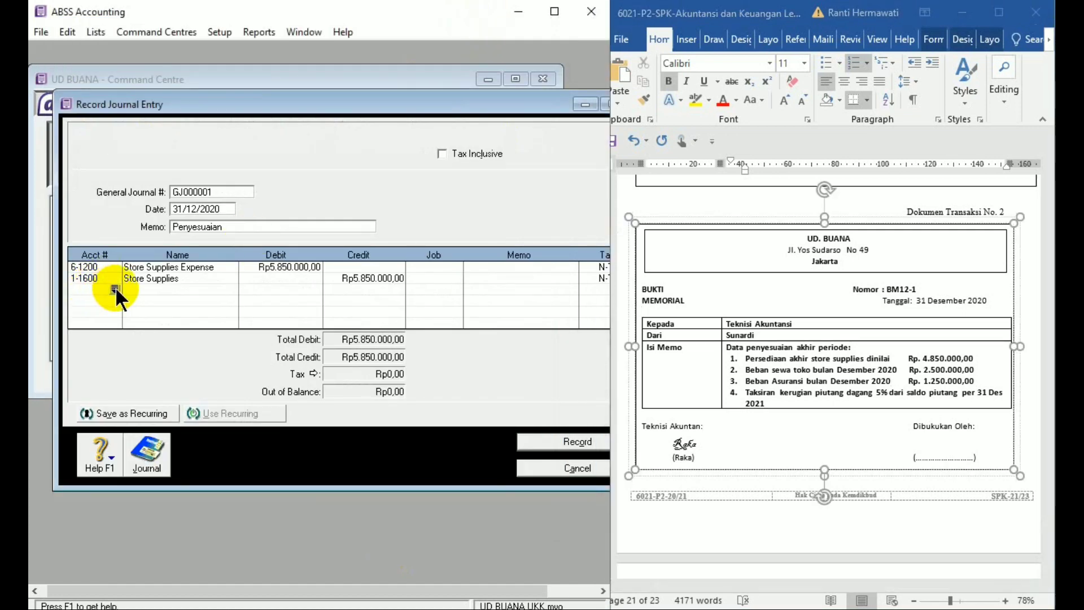
click(115, 288)
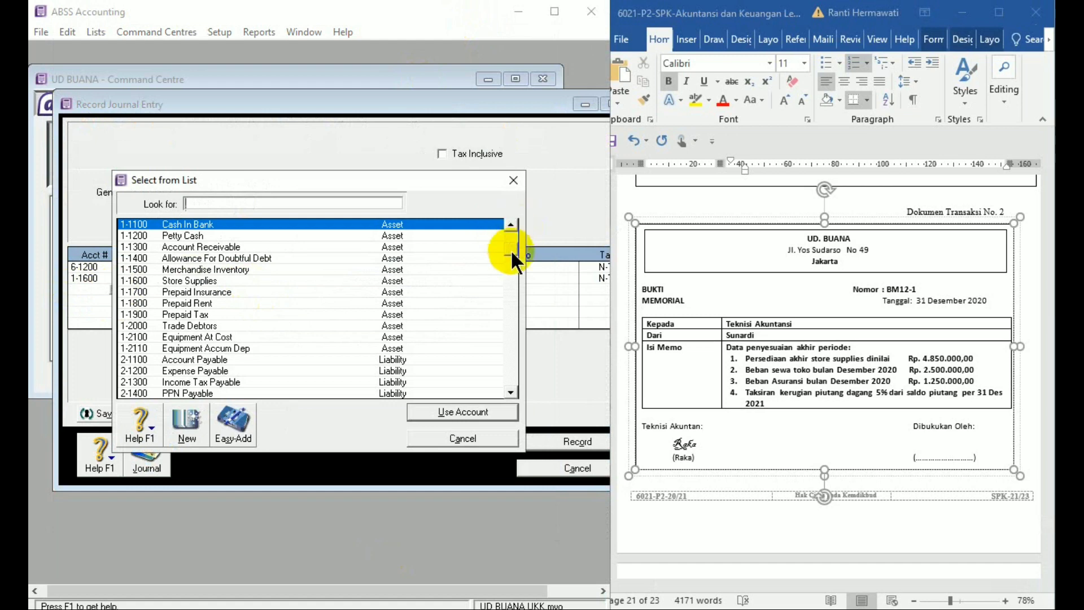
drag(511, 249, 515, 310)
scroll(516, 342, up, 1)
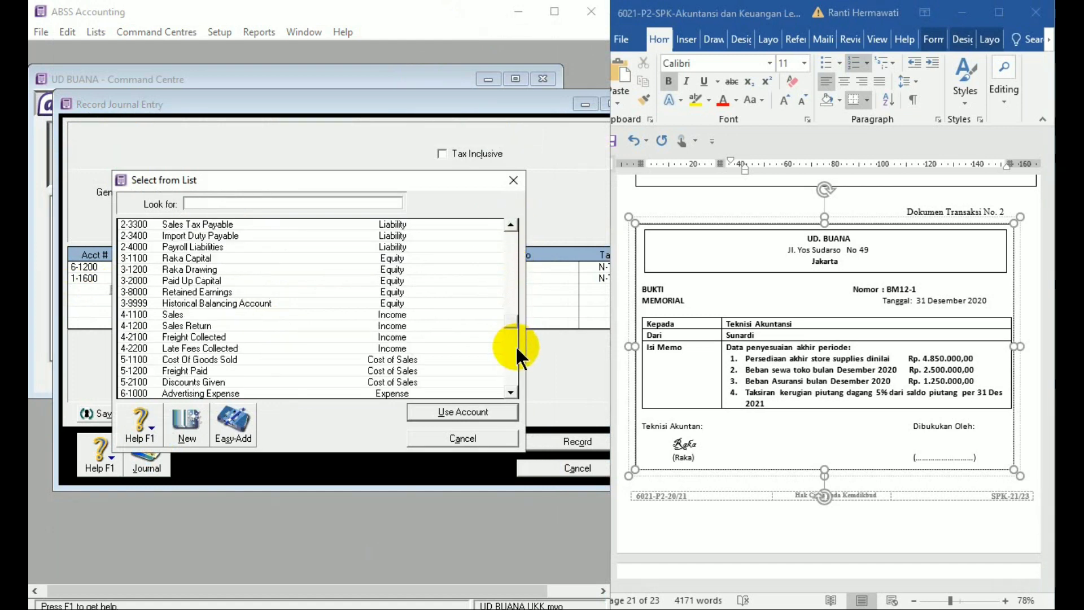
click(511, 361)
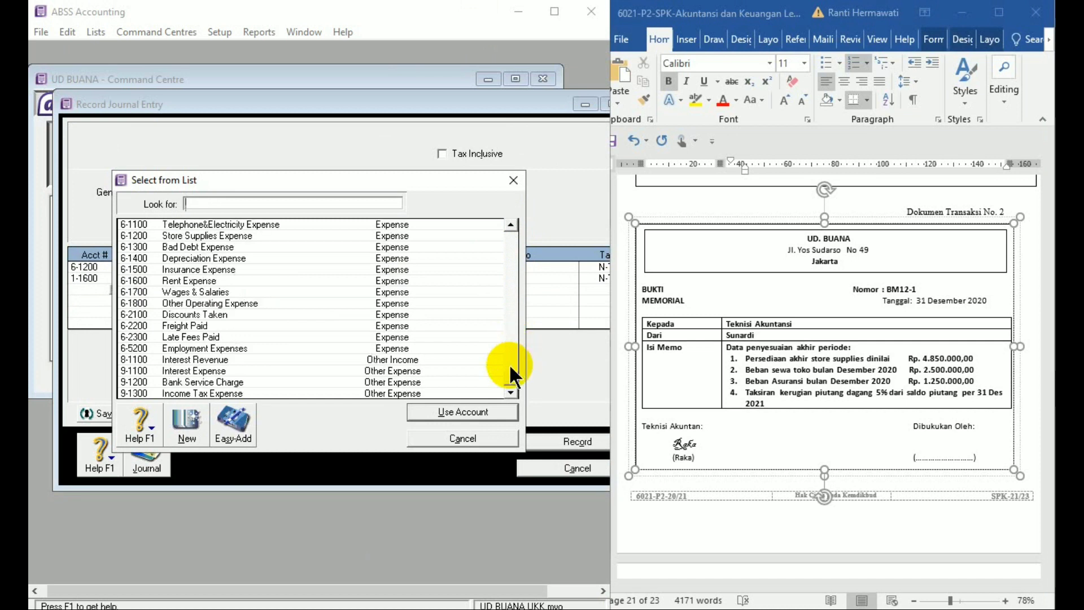
double_click(212, 276)
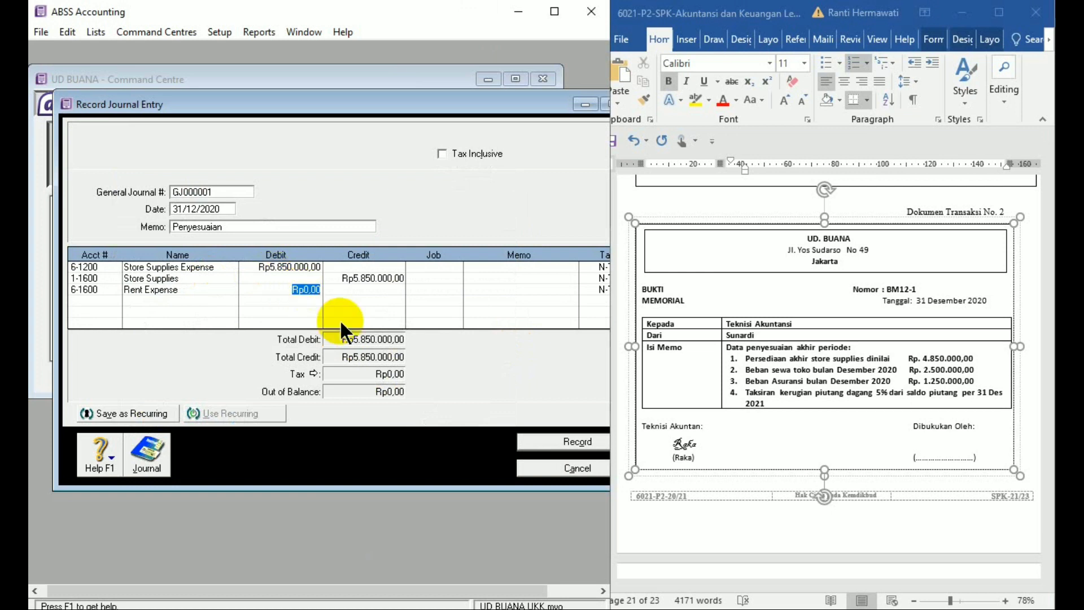
text(2.)
text(500.000)
key(Tab)
- Add a journal line for account 1-1800 Prepaid Rent with a credit of Rp2.500.000
click(108, 299)
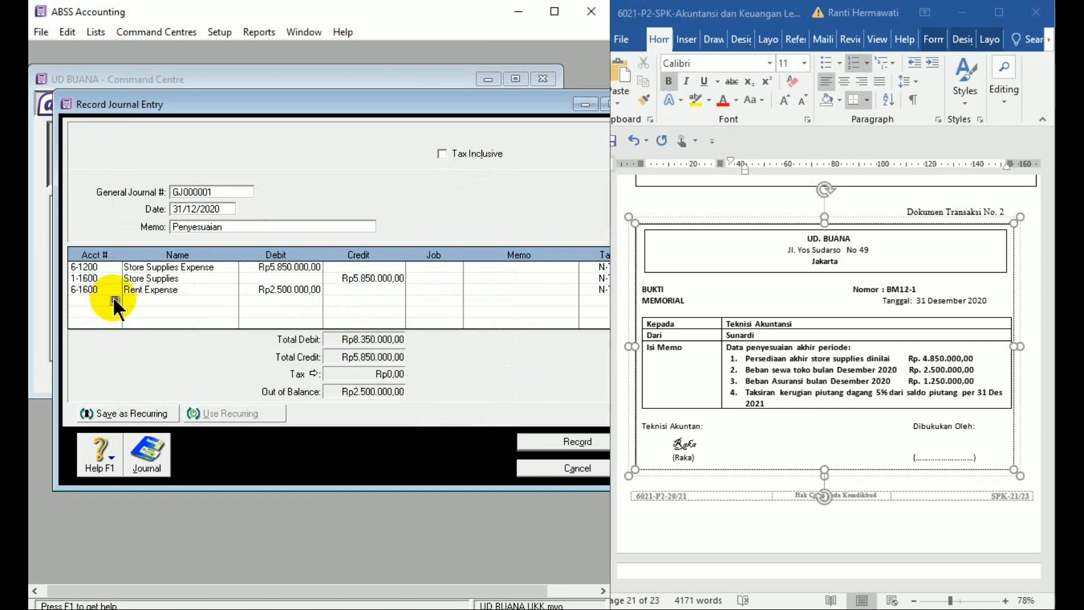
click(114, 298)
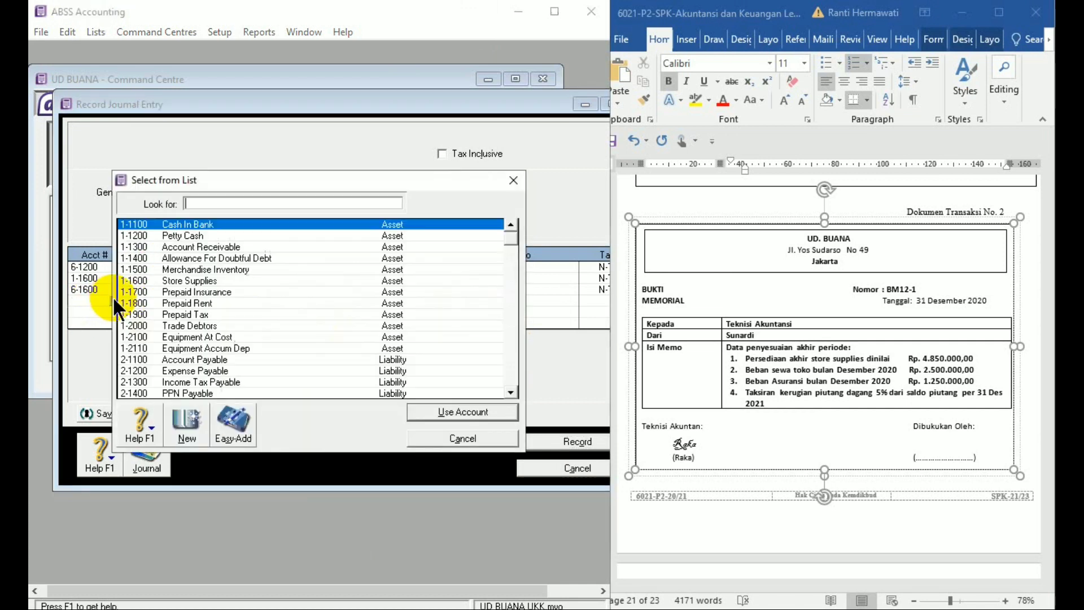
double_click(229, 303)
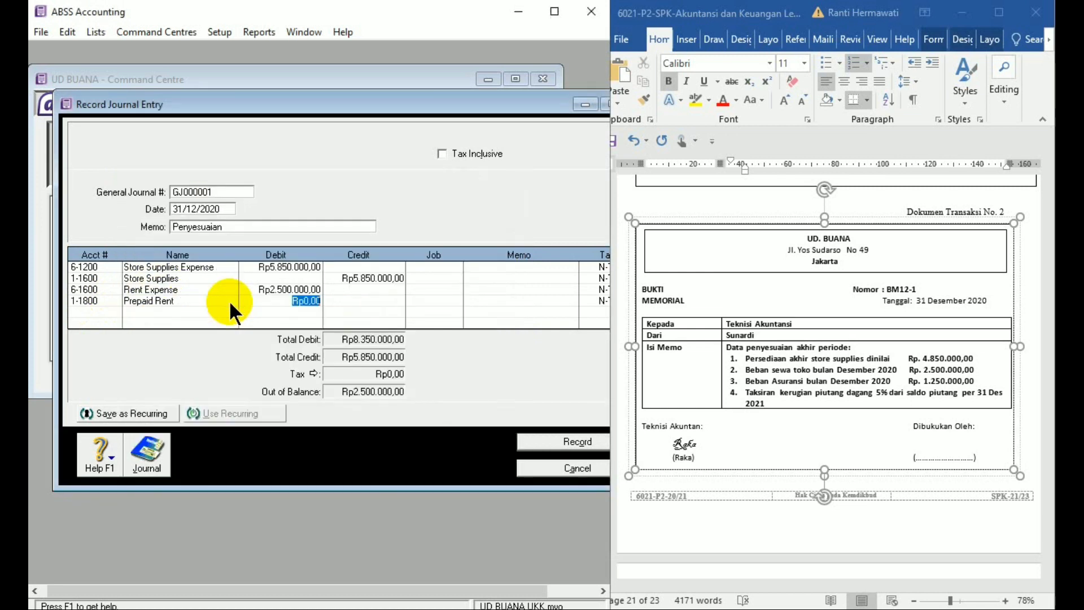
click(344, 300)
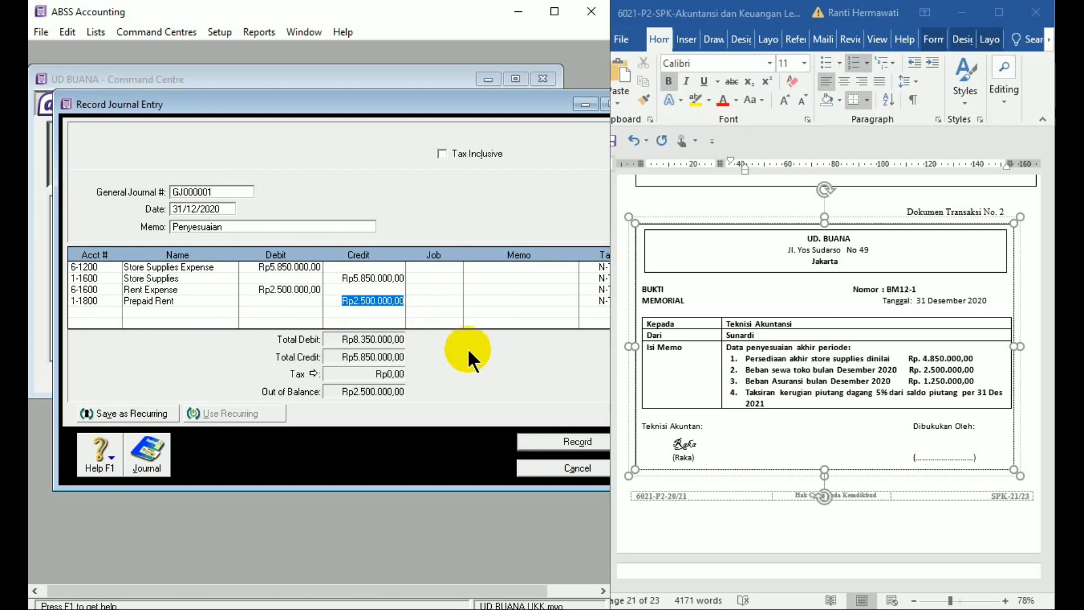
key(Tab)
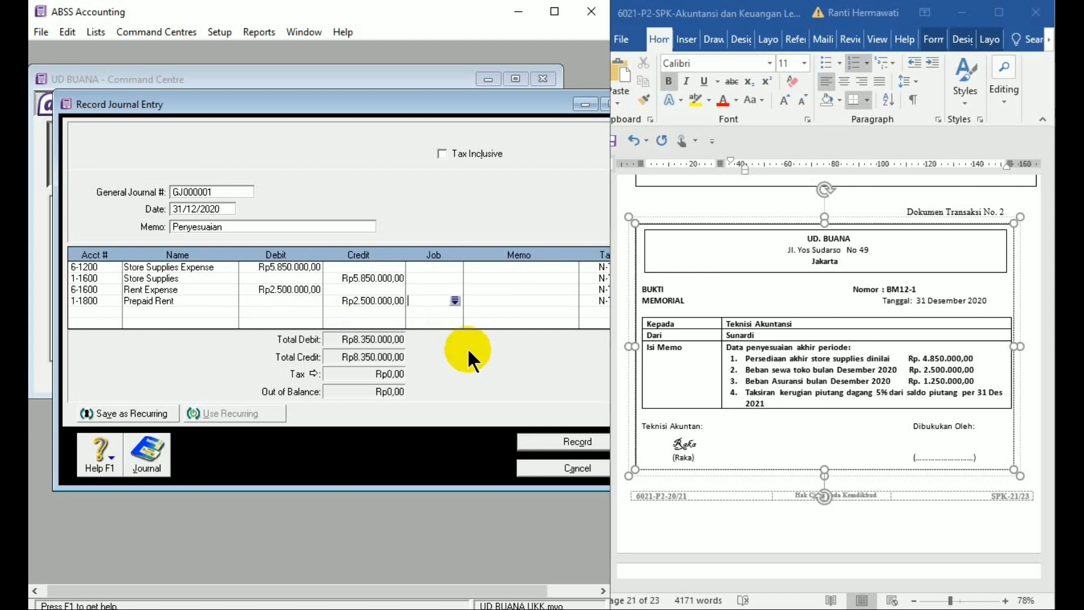
- Check the store supplies and rent adjustments in the transaction recap and record the journal entry
key(ctrl+r)
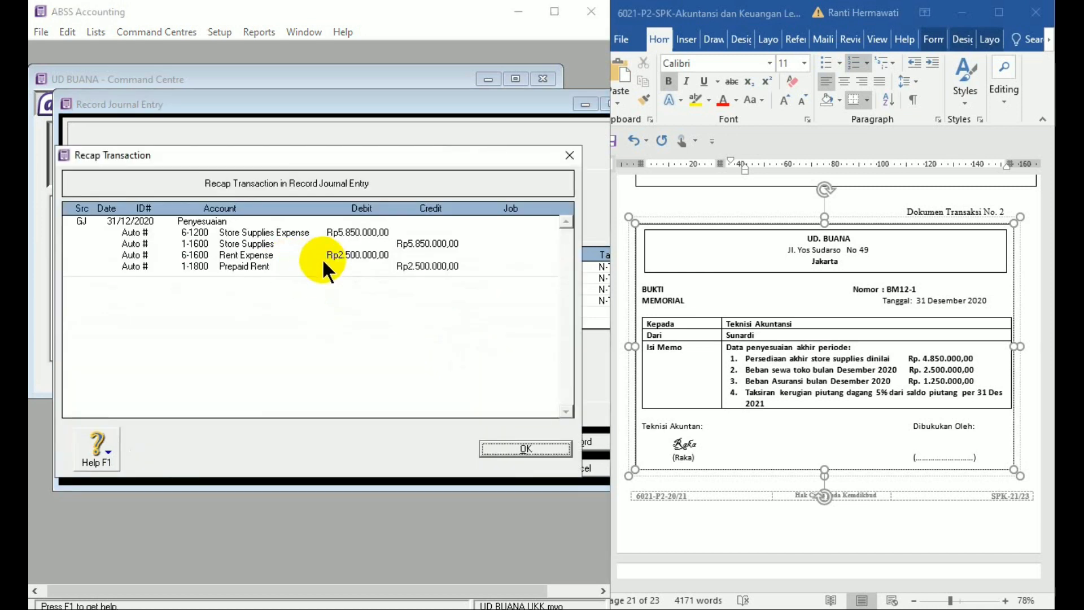
click(530, 449)
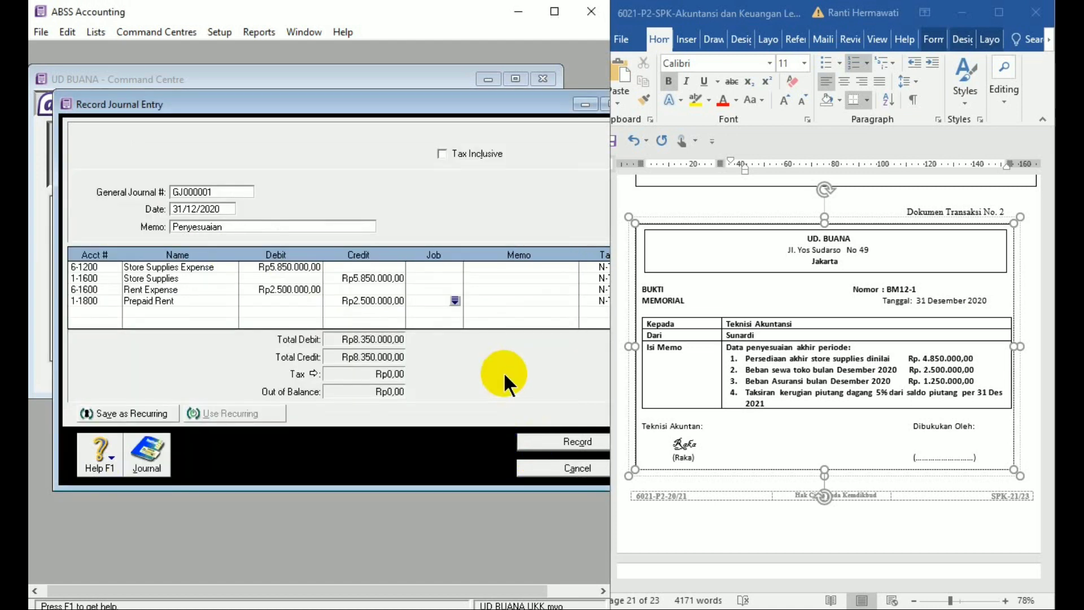
click(532, 440)
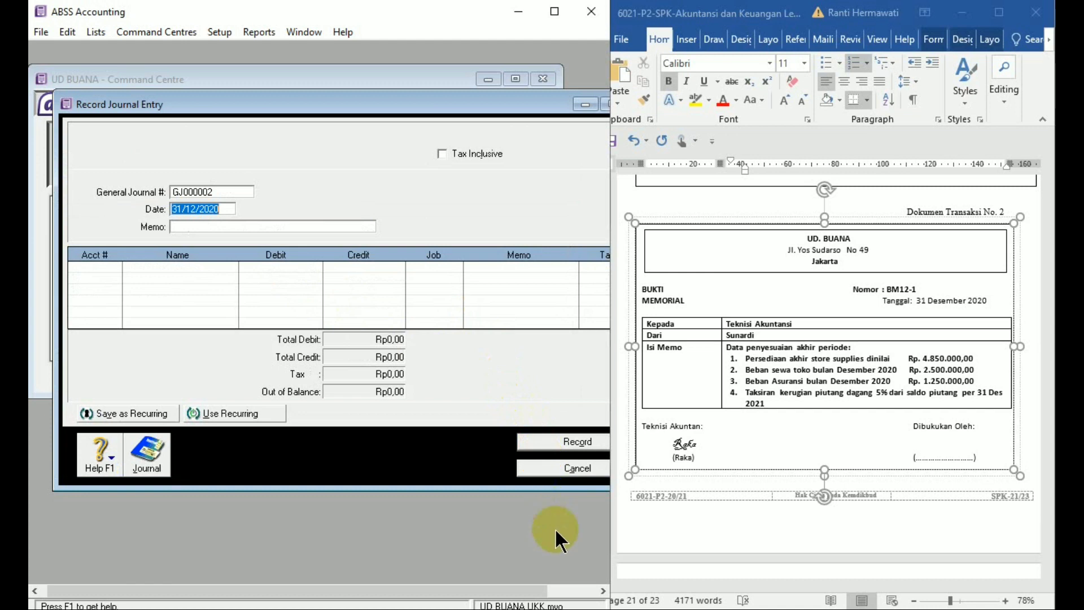
click(446, 462)
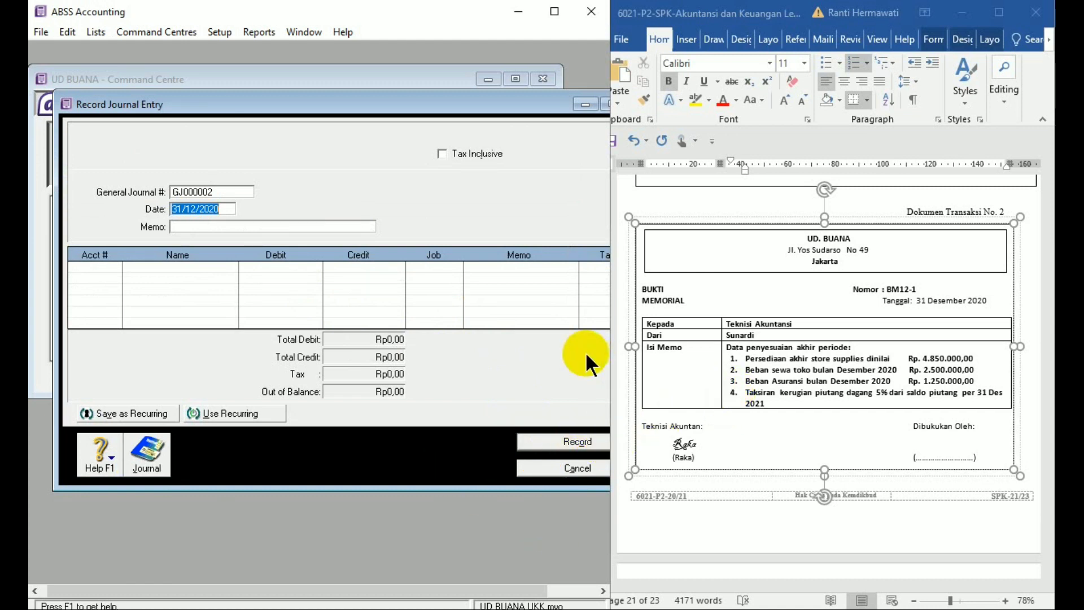
- Enter Penyesuaian as the memo of the new journal entry and go to its first account line
click(193, 226)
text(Pen)
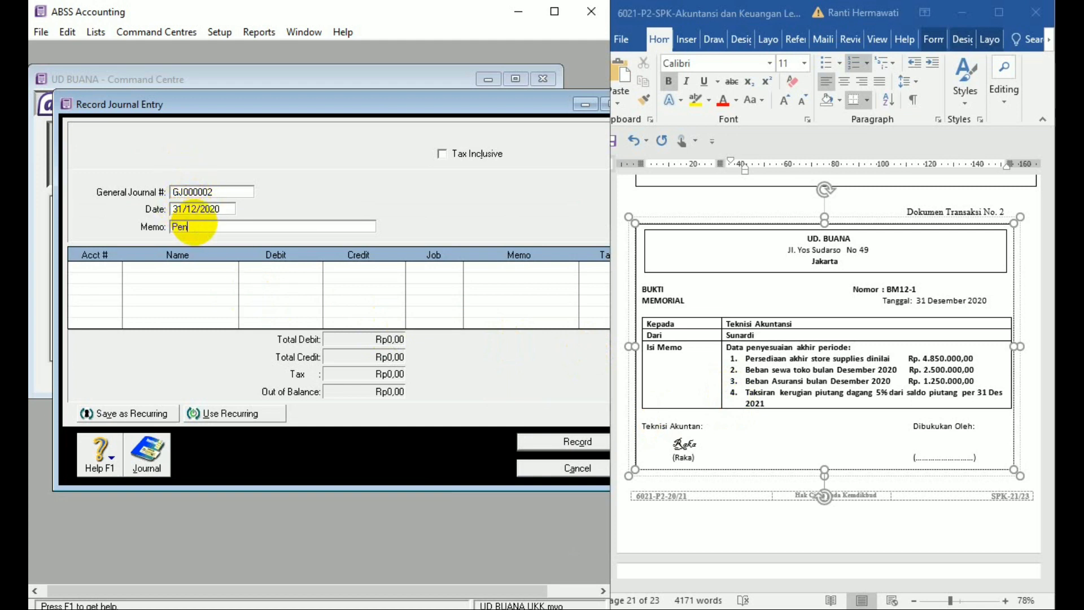
text(yesuaian)
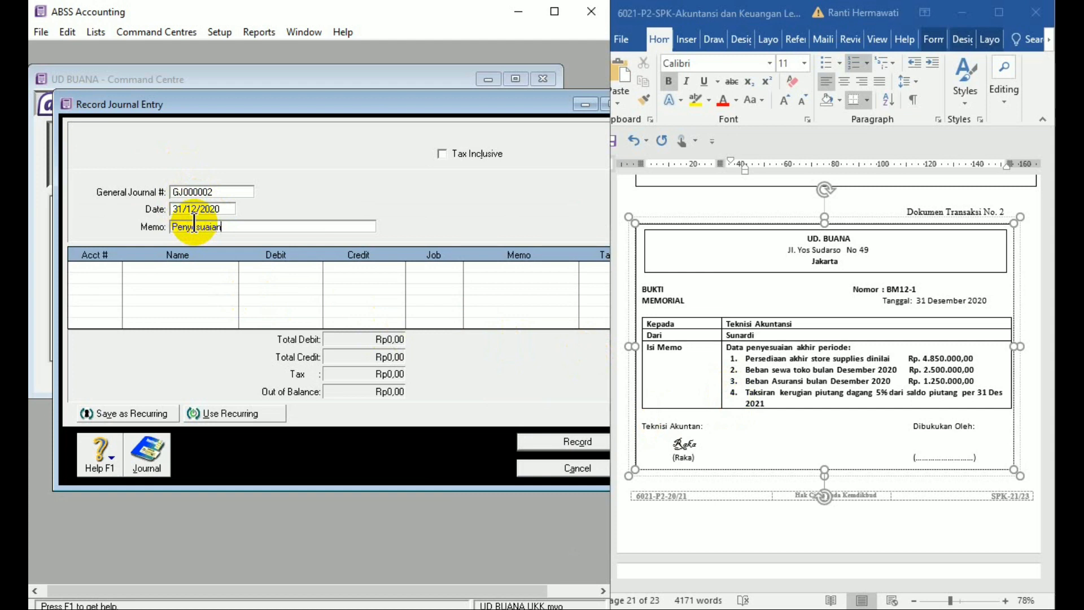
click(107, 266)
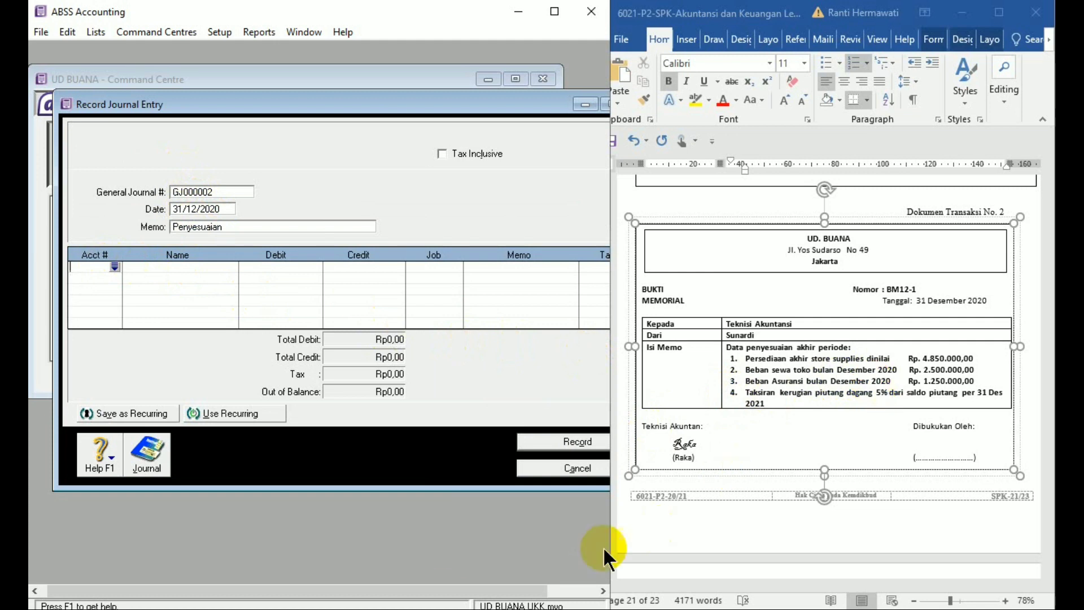
- Look up the Prepaid Insurance account in the Trial Balance UD BUANA document in Word and minimize the document
mouse_move(325, 607)
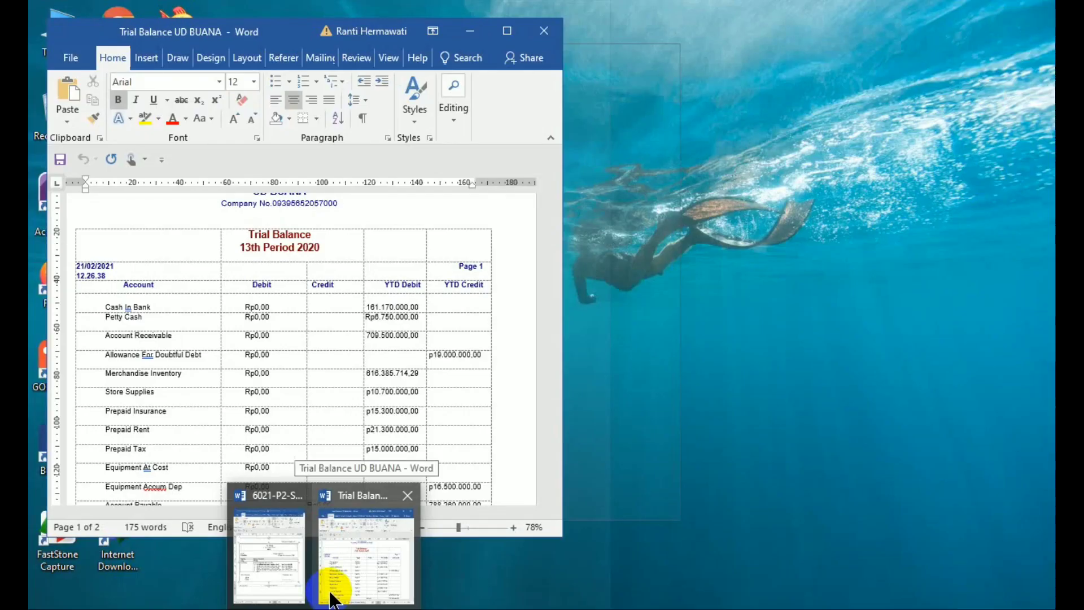
click(332, 597)
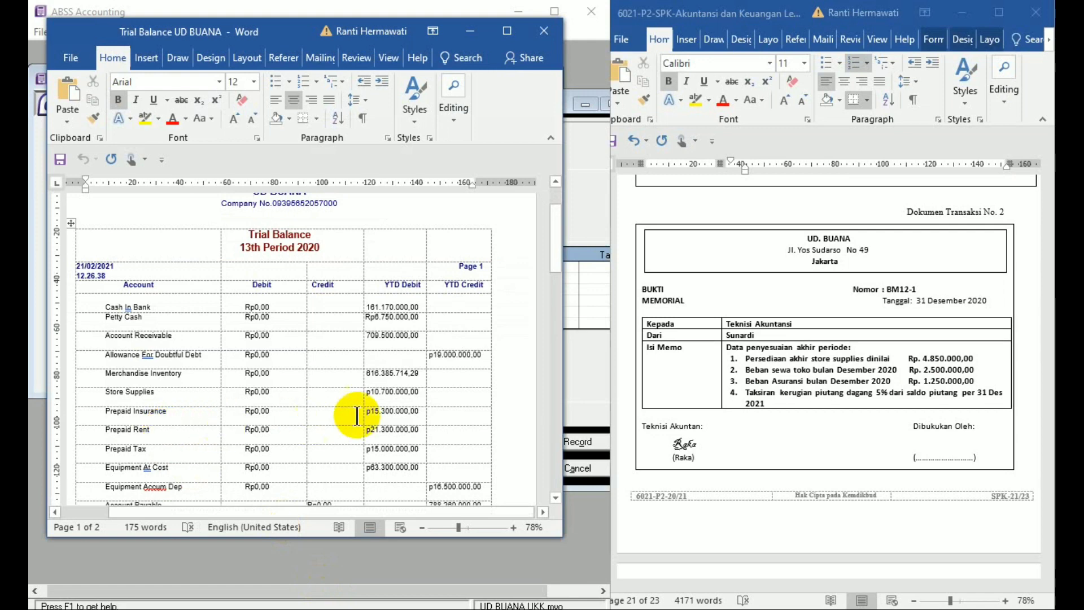
click(470, 31)
- In the ABSS Accounting journal entry, add account 6-1500 Insurance Expense with a debit of Rp1.250.000
click(115, 266)
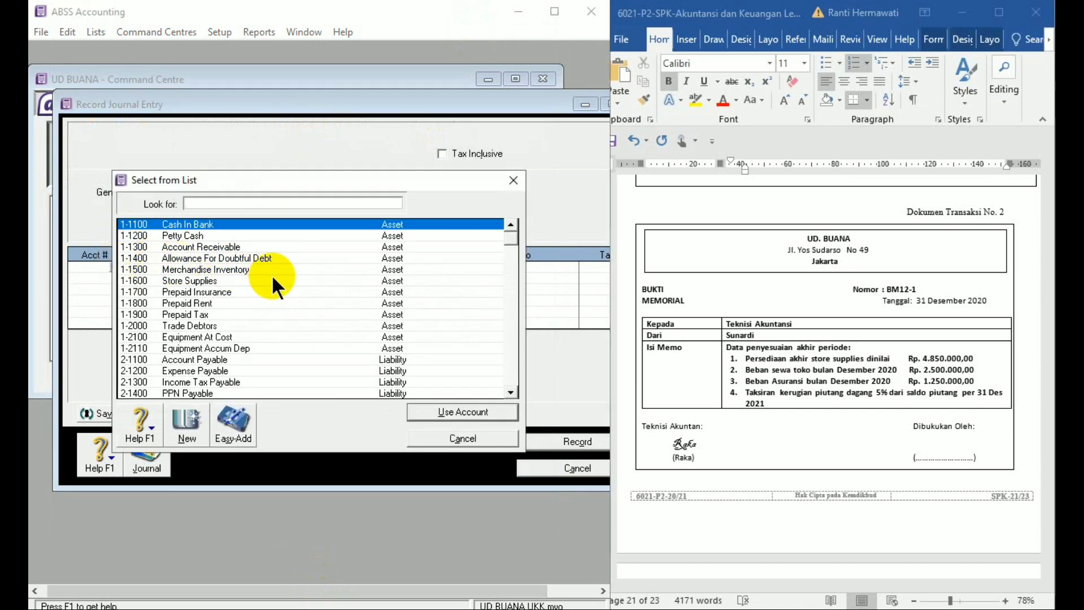
click(507, 334)
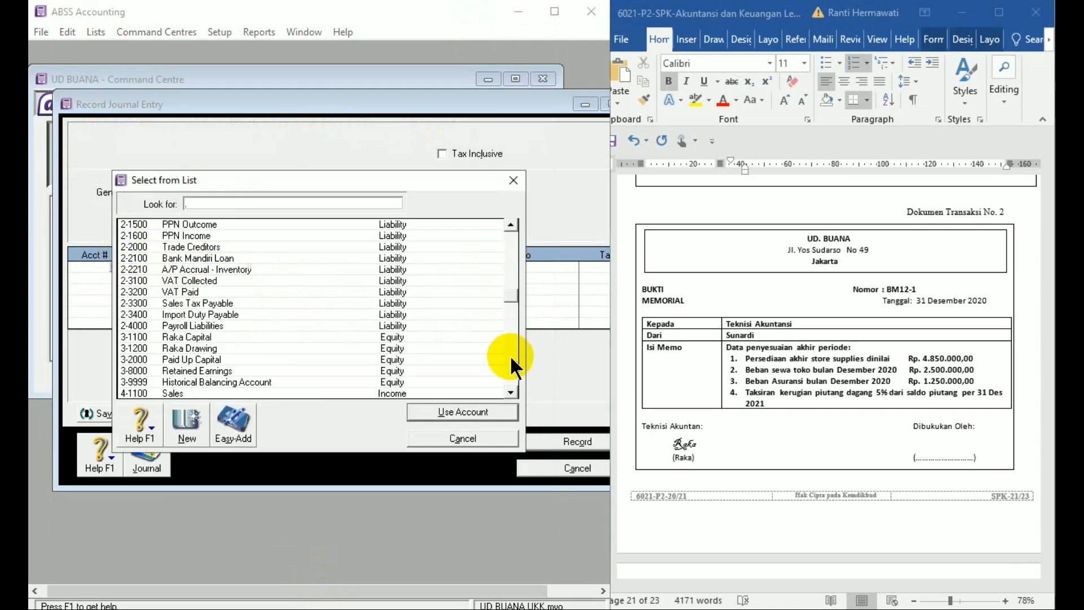
click(509, 354)
click(513, 368)
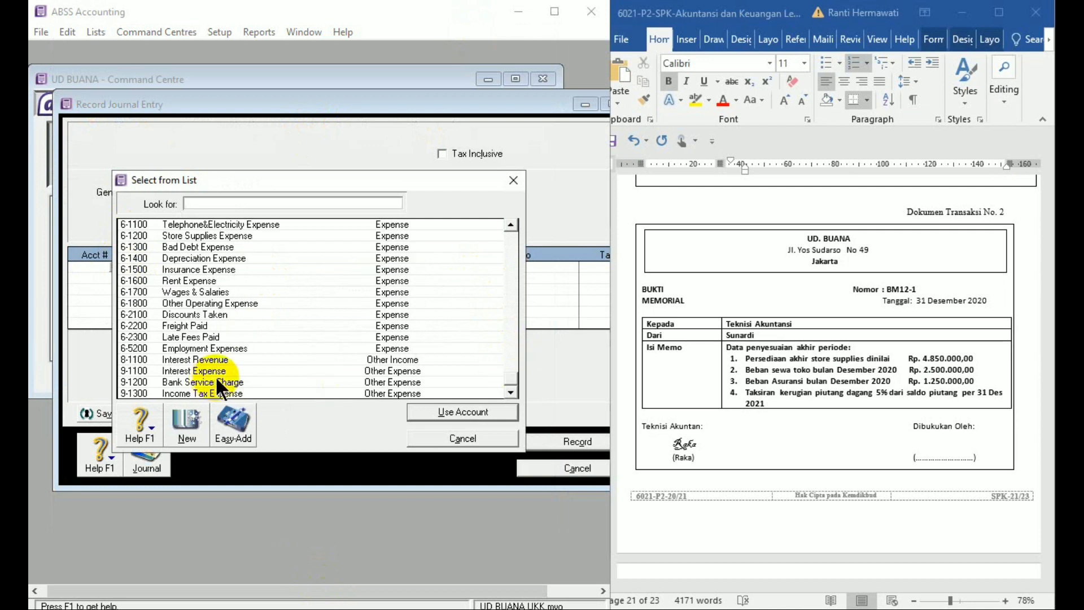
double_click(256, 267)
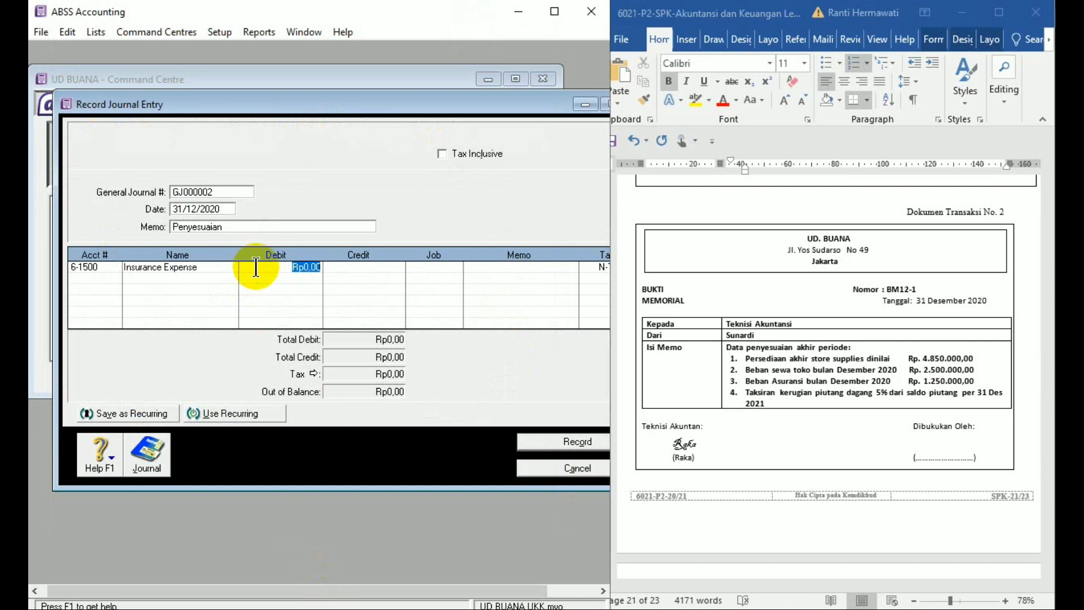
text(1.250.)
text(0000)
key(Tab)
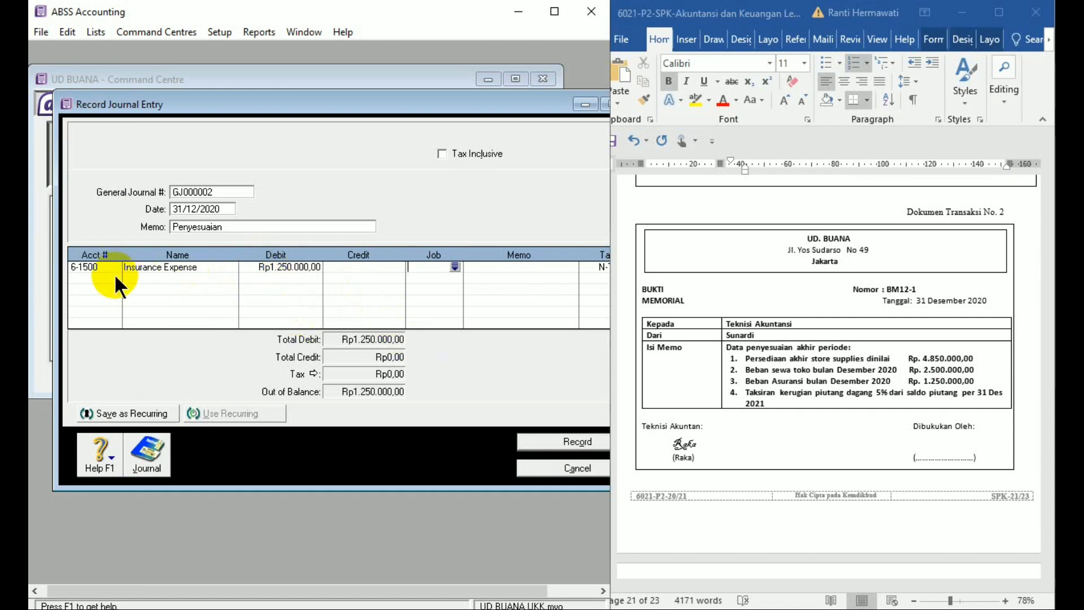
- Add a journal line for account 1-1700 Prepaid Insurance with a credit of Rp1.250.000 and go to the next empty line
click(89, 279)
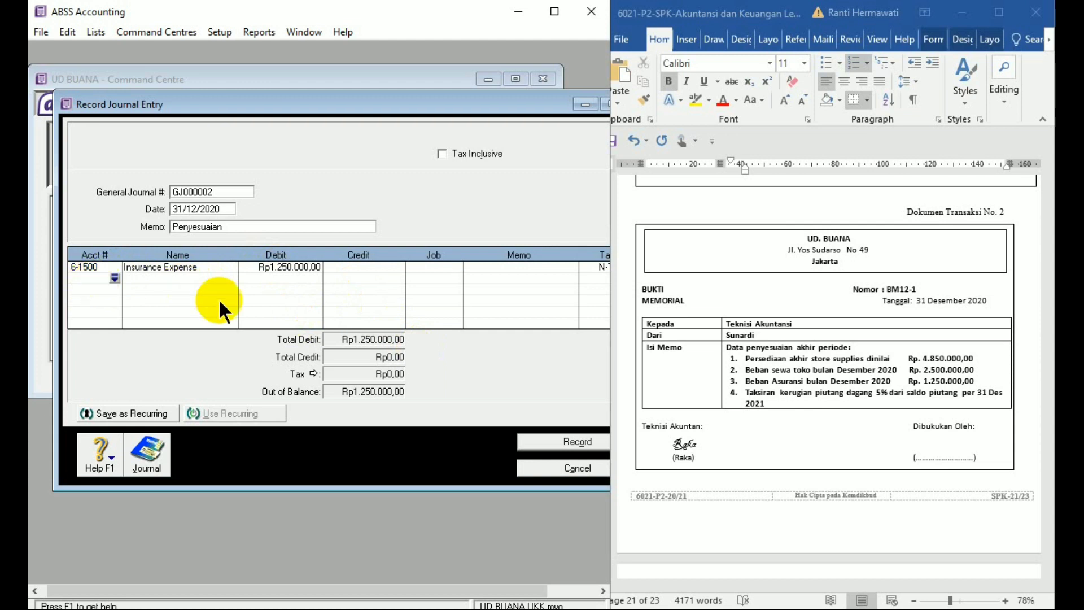
click(116, 277)
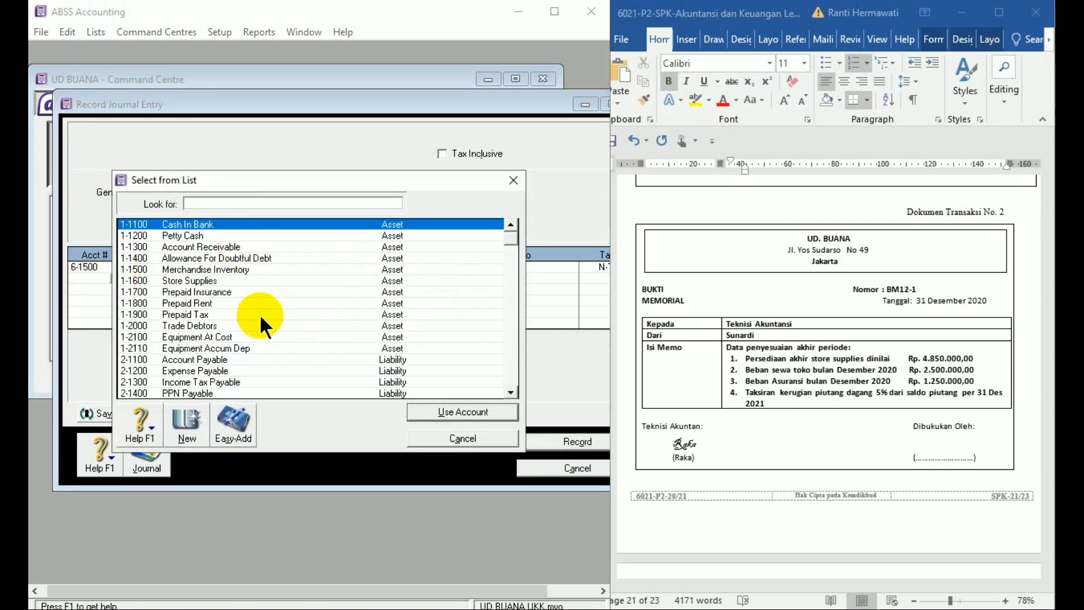
double_click(248, 290)
click(345, 277)
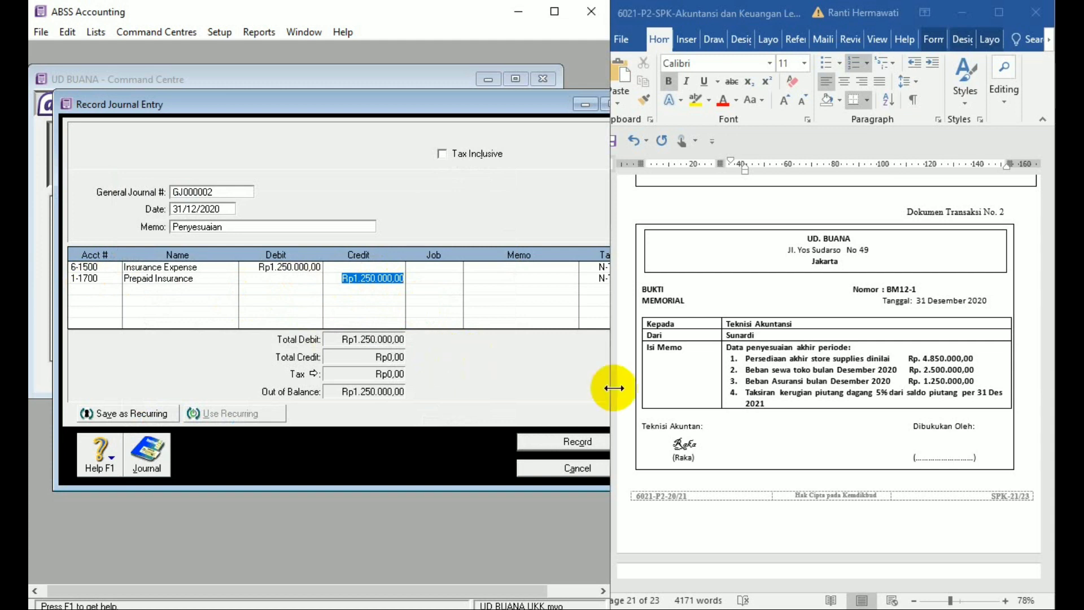
key(Tab)
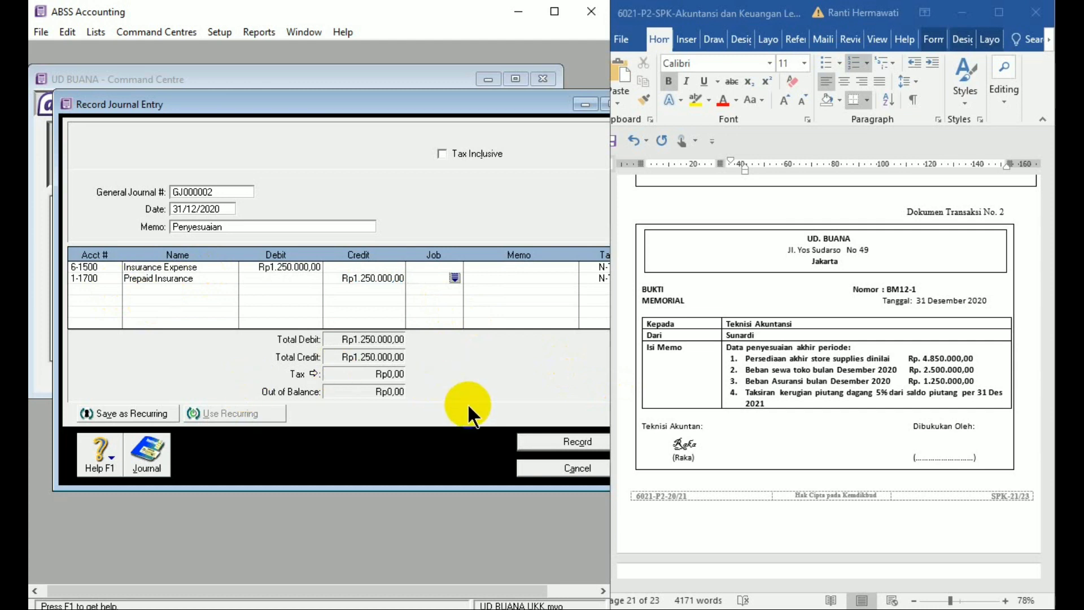
key(Tab)
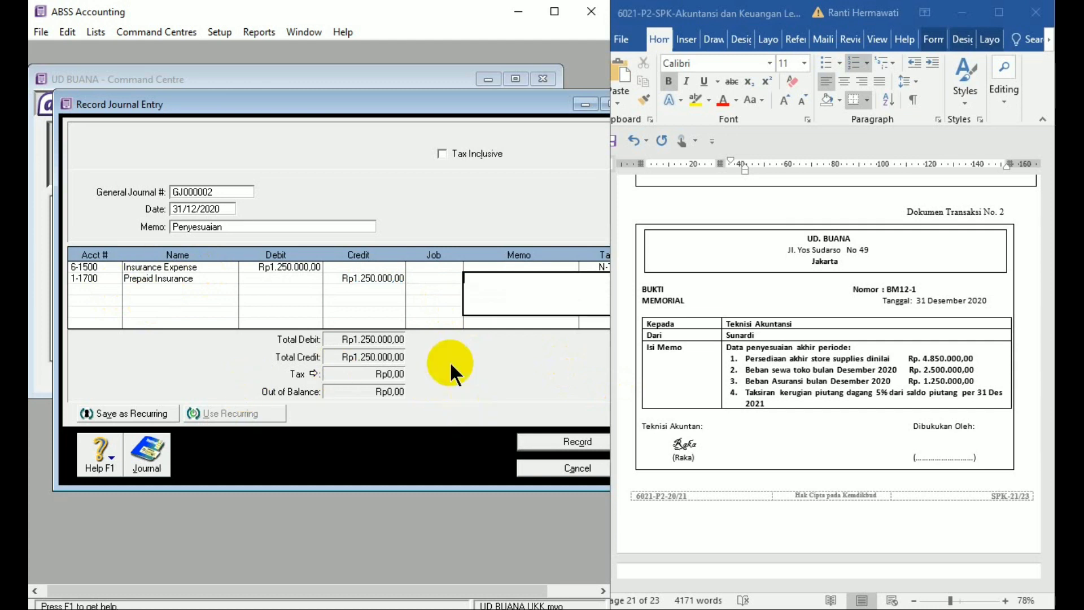
click(103, 289)
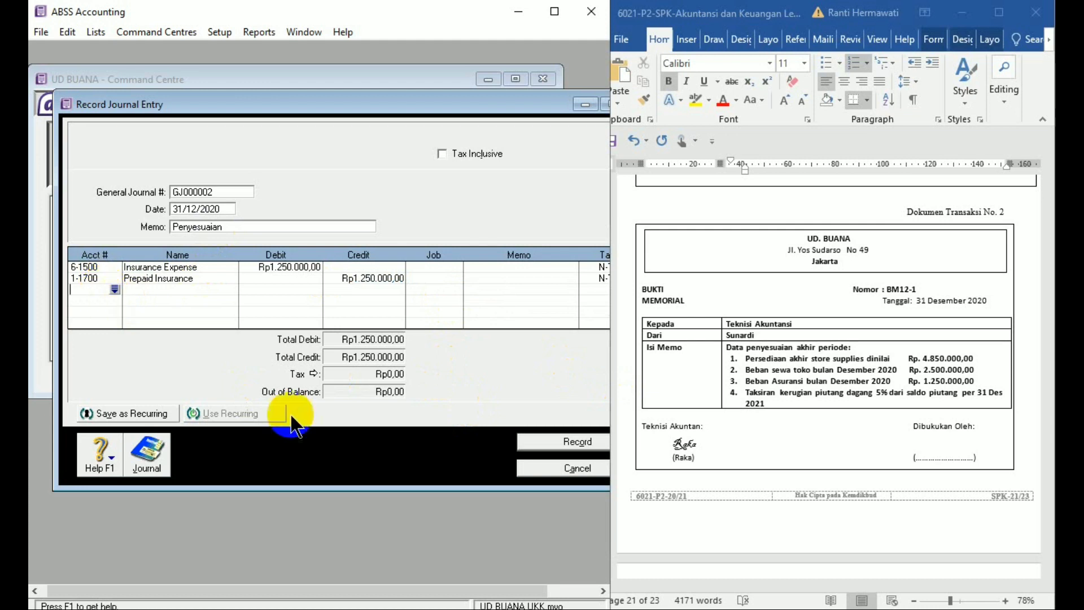
- Correct the year to 2020 in the memo's item on the 5% estimated receivables loss in the Word document
click(762, 397)
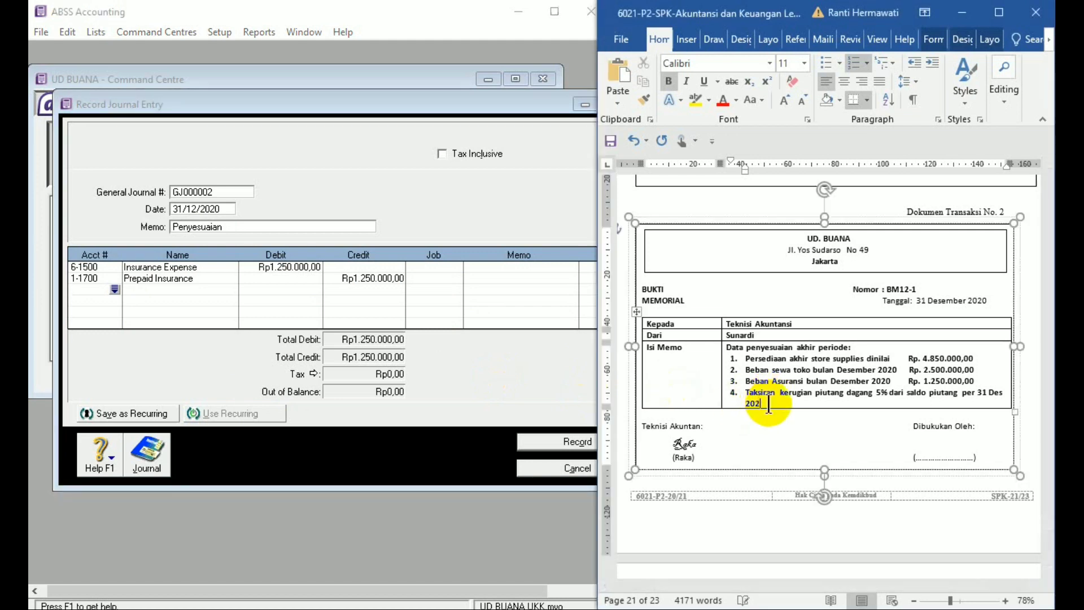
key(BackSpace)
text(0)
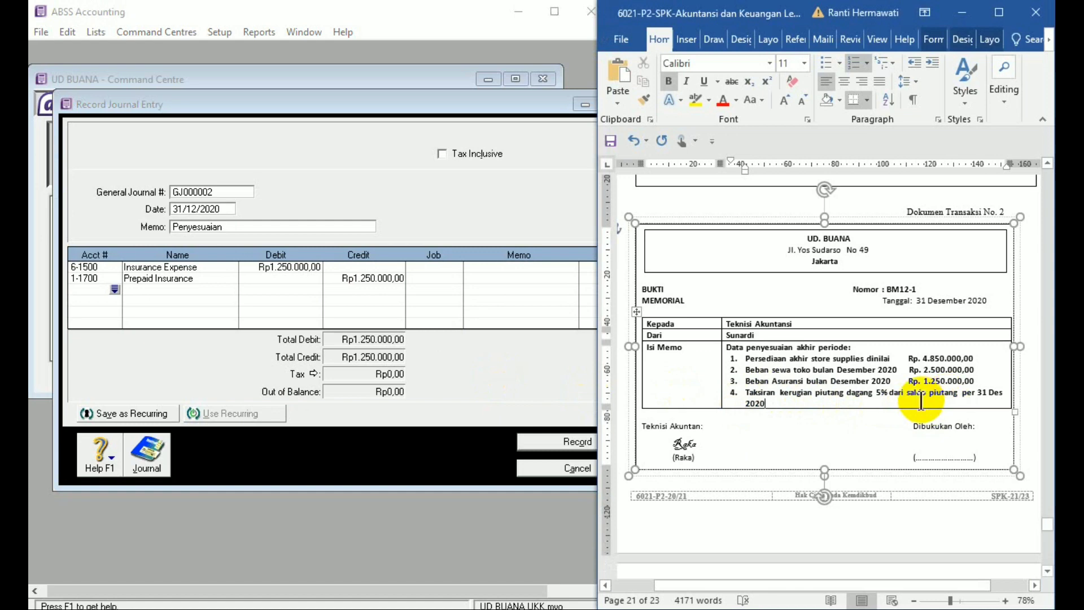
- Check the Account Receivable and Allowance For Doubtful Debt balances in the Trial Balance UD BUANA document and minimize it
mouse_move(324, 608)
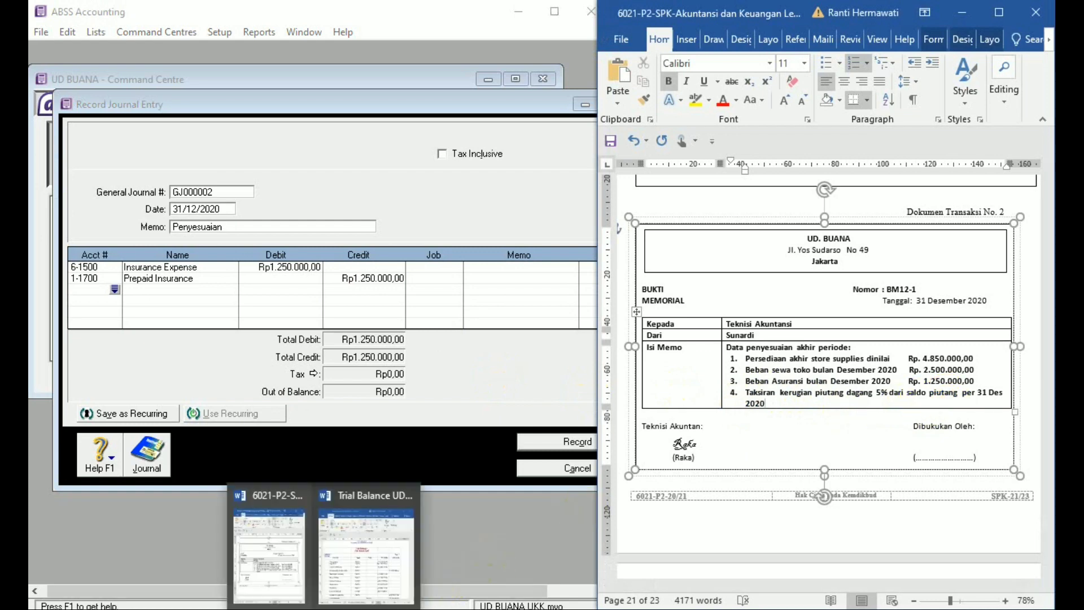
click(339, 587)
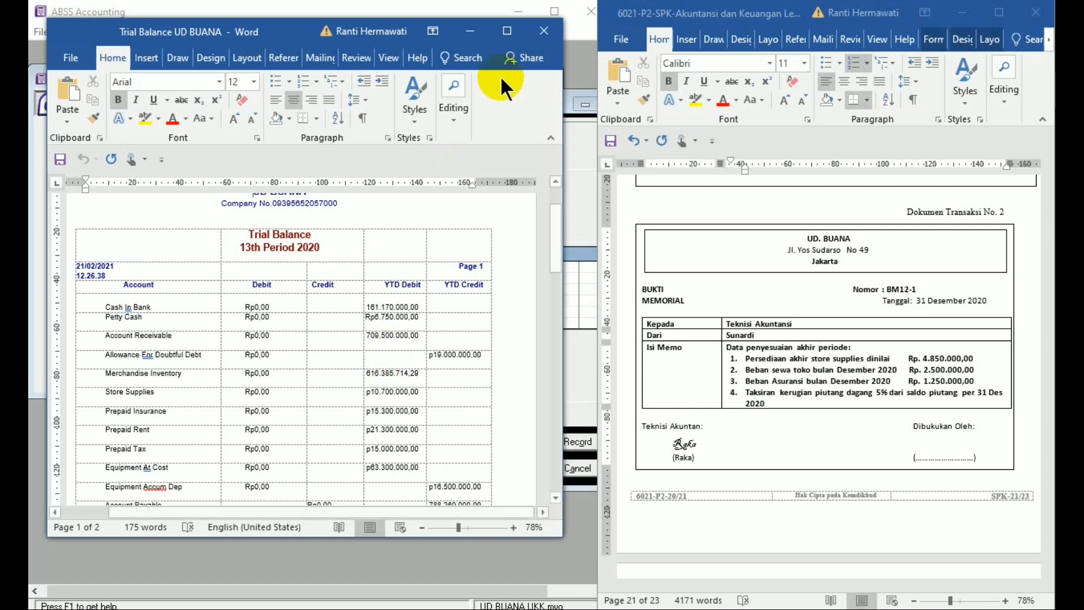
click(475, 29)
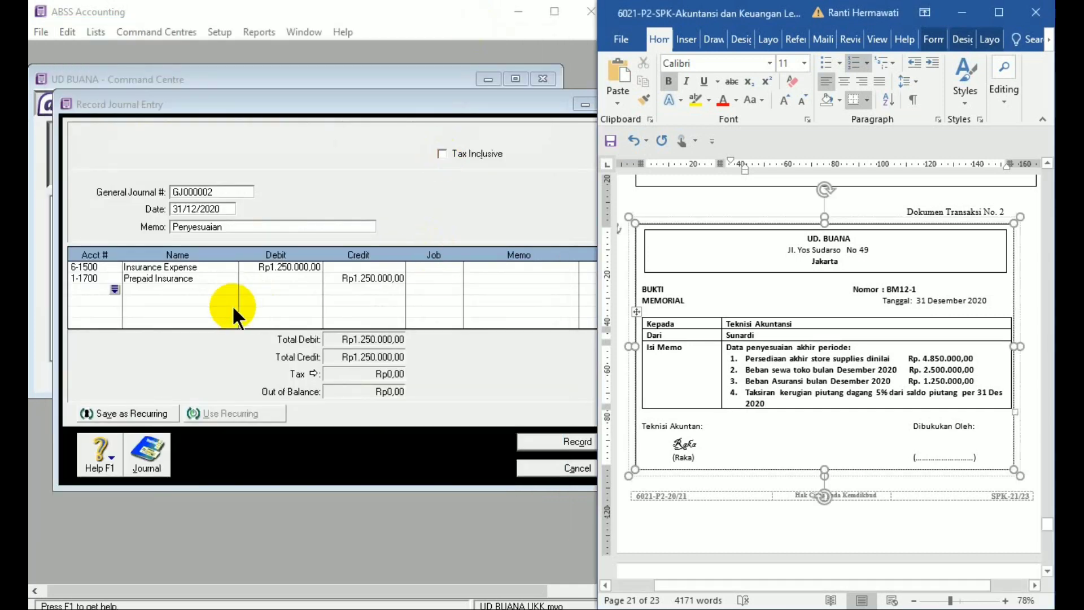
- Add account 6-1300 Bad Debt Expense on the next empty line of the journal entry
click(115, 289)
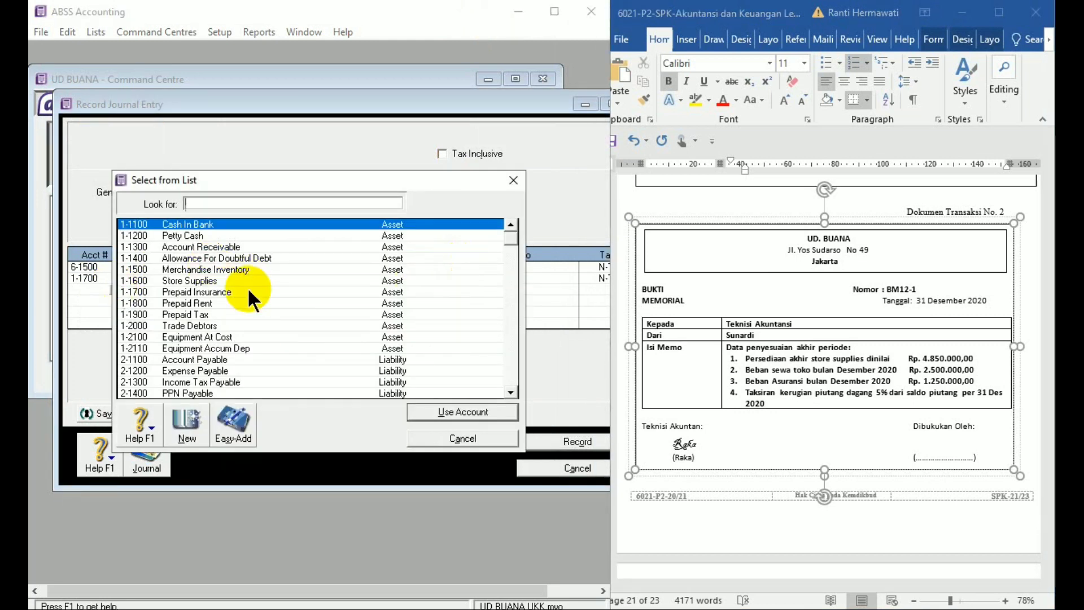
click(466, 582)
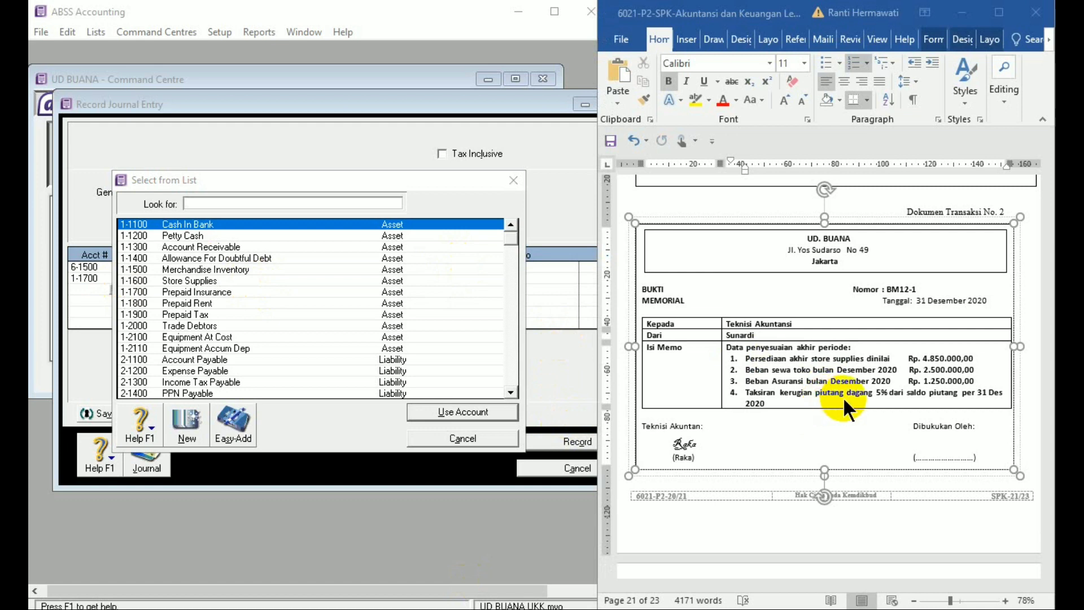
click(507, 236)
click(506, 270)
click(507, 313)
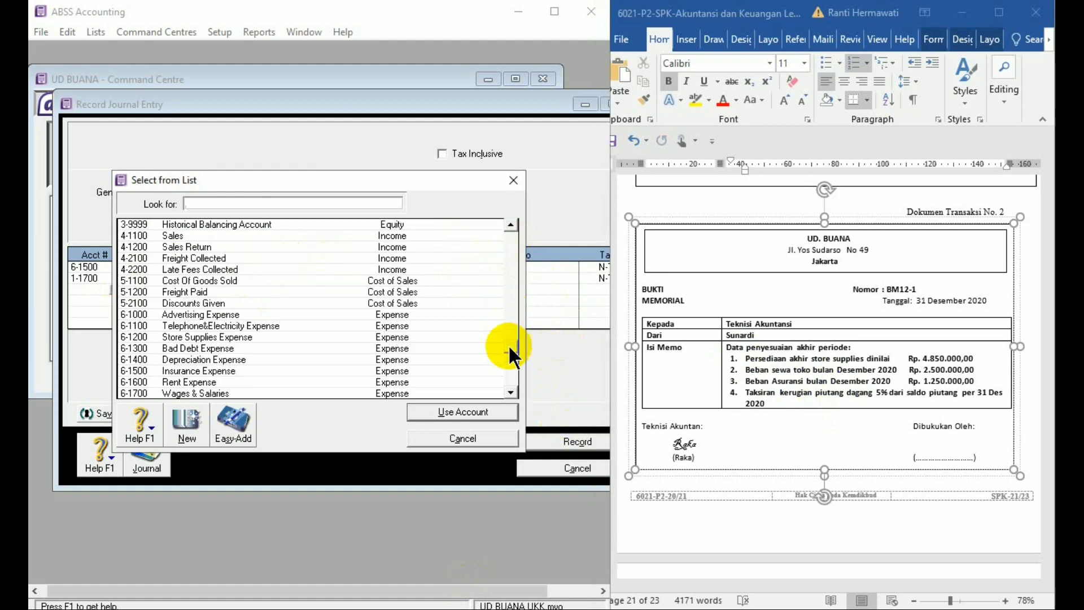
double_click(230, 348)
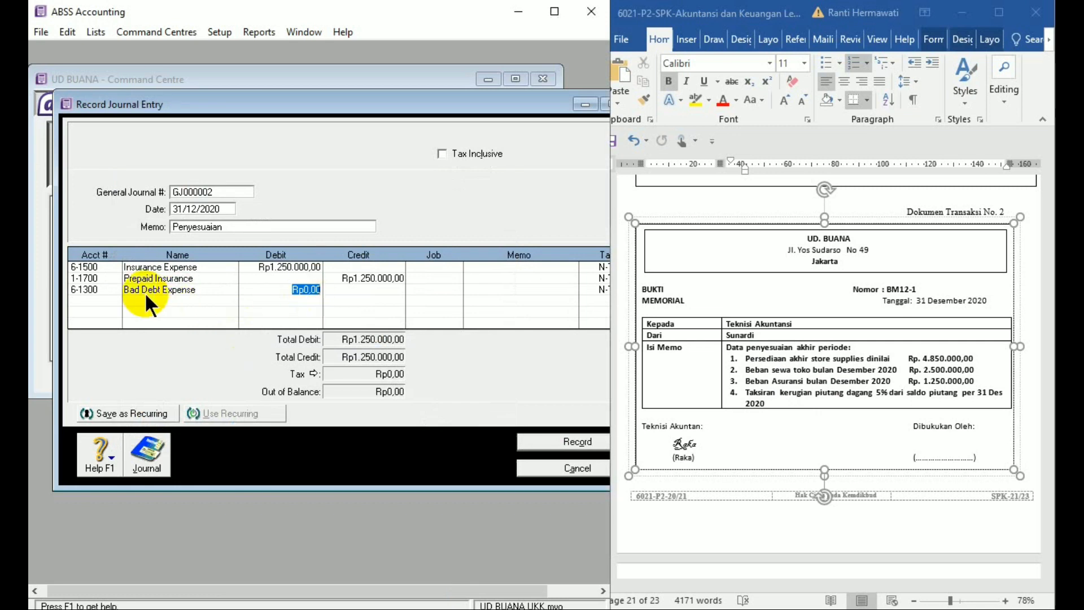
- Add account 1-1400 Allowance For Doubtful Debt on the line below Bad Debt Expense
click(101, 302)
click(111, 297)
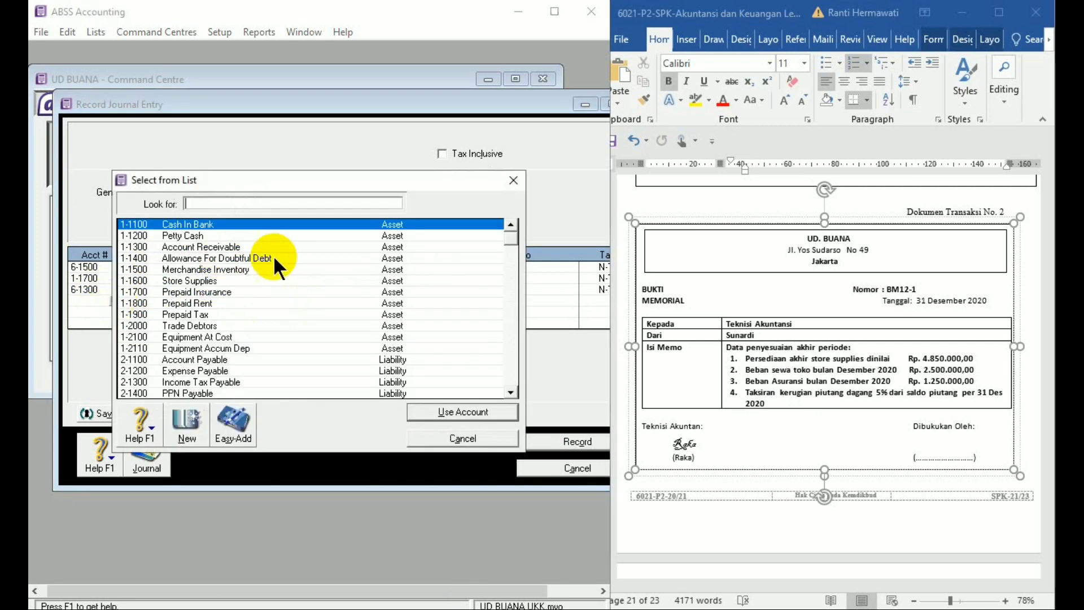
click(275, 256)
double_click(275, 256)
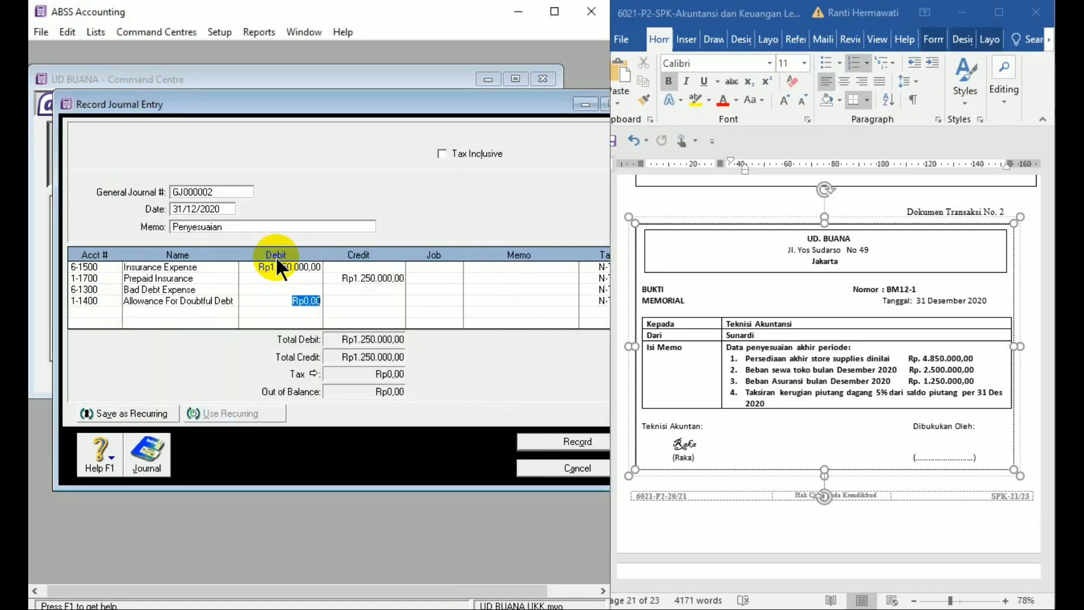
- Open the calculator for the Bad Debt Expense debit and check the Account Receivable balance in the Trial Balance UD BUANA document
click(276, 289)
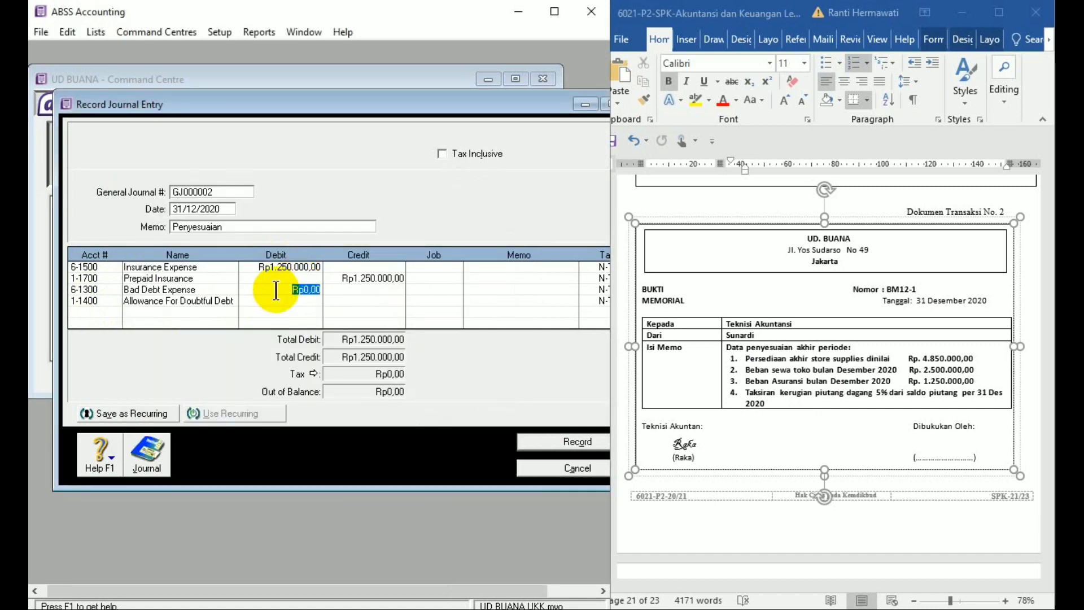
key(space)
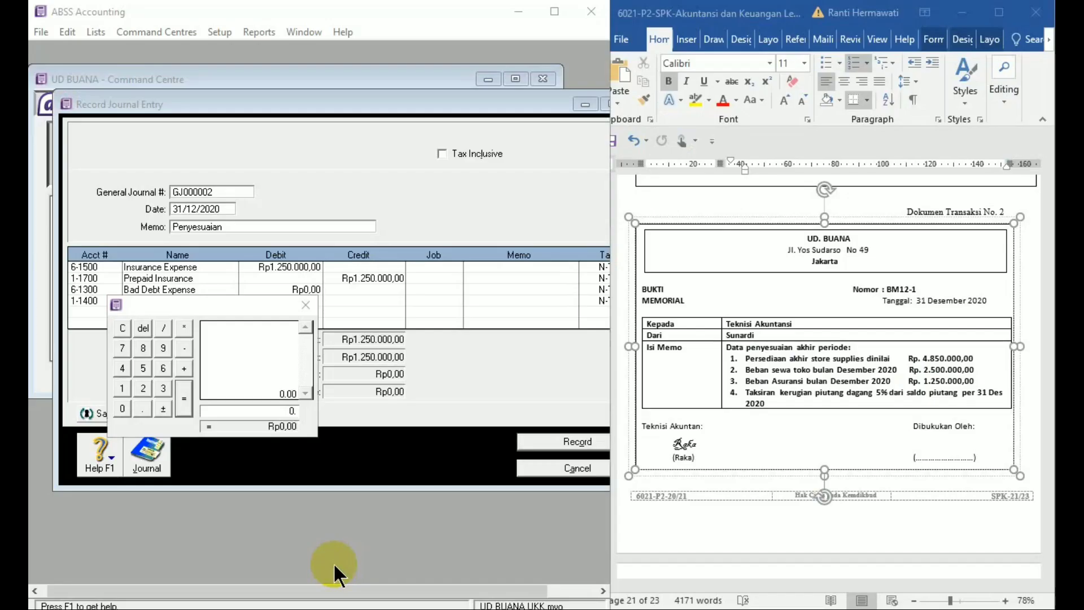
click(334, 564)
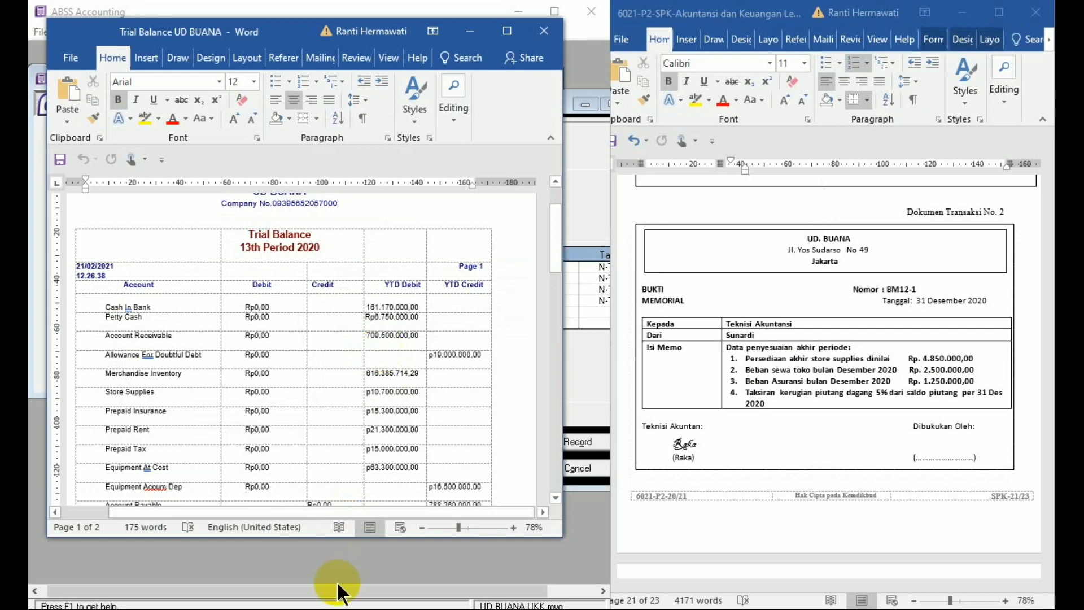
click(286, 608)
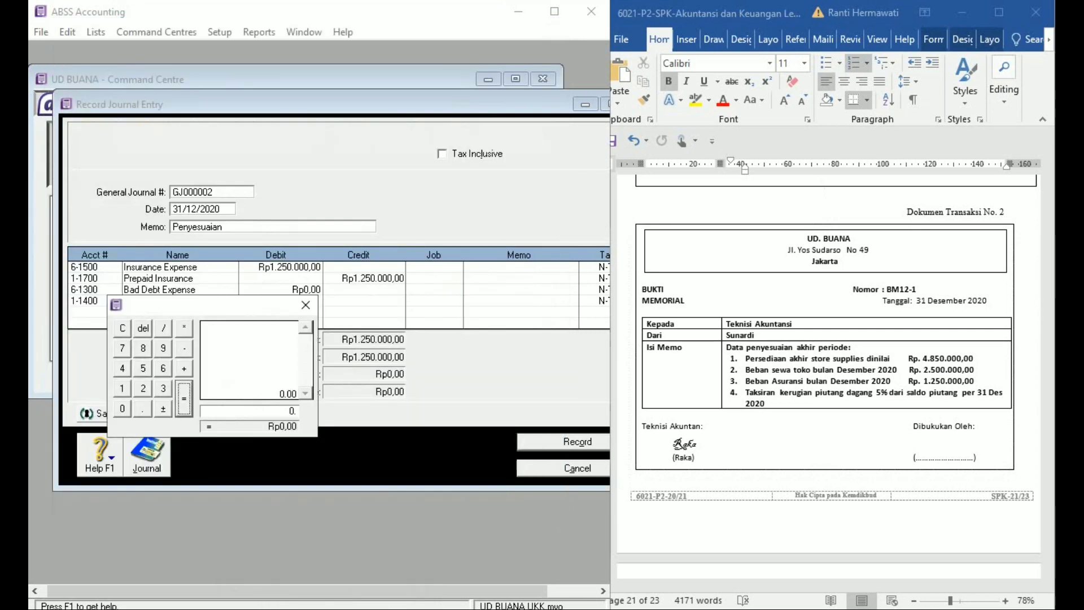
click(125, 347)
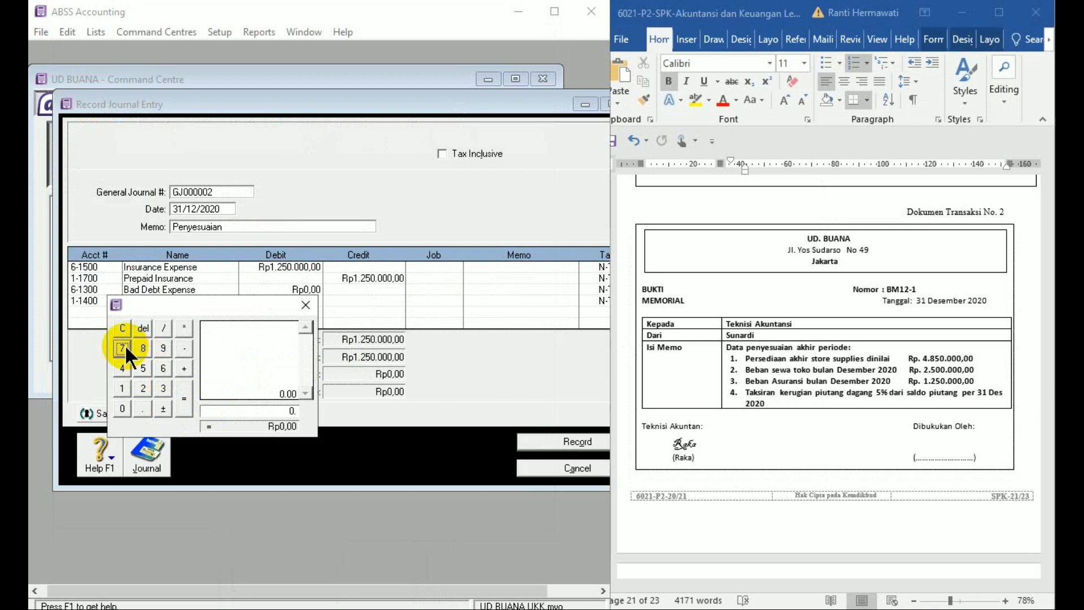
click(123, 404)
click(165, 347)
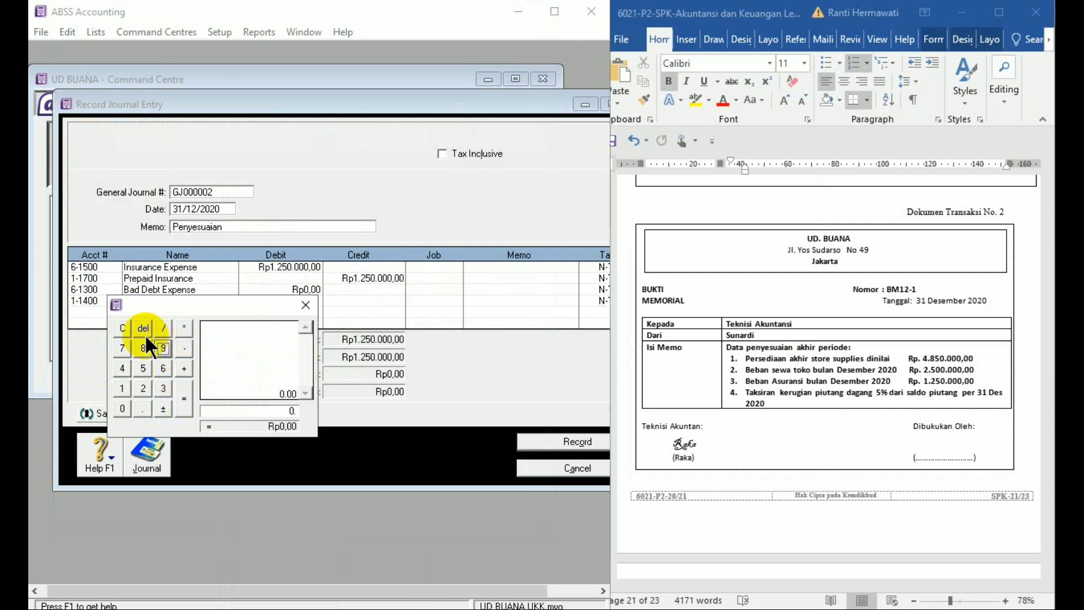
click(123, 327)
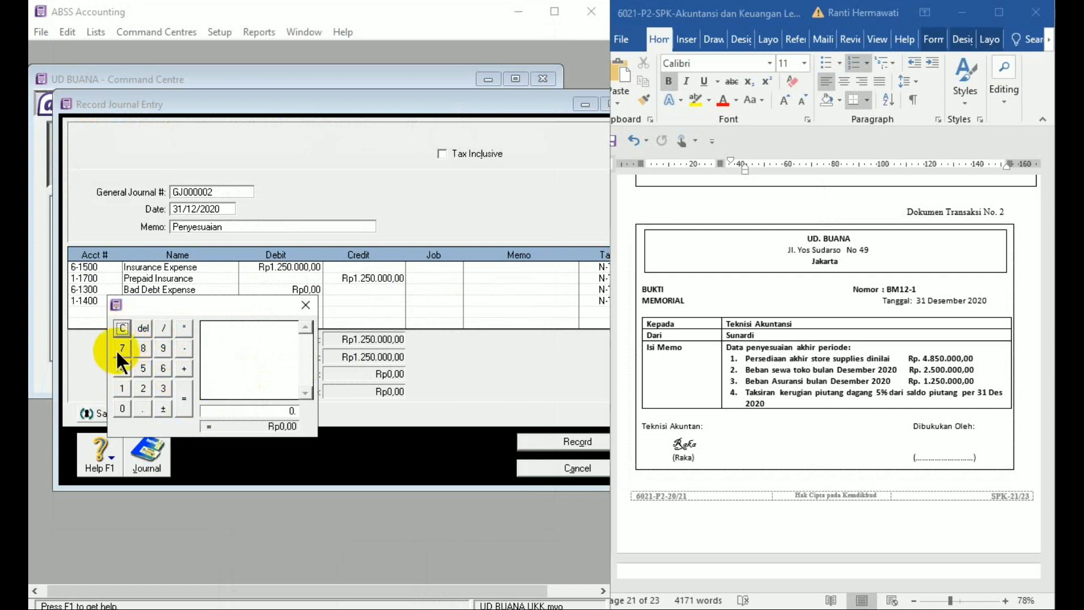
- Calculate 5% of the receivables as 709500000 × 0.05 and apply the result to the Bad Debt Expense debit
click(117, 351)
click(122, 409)
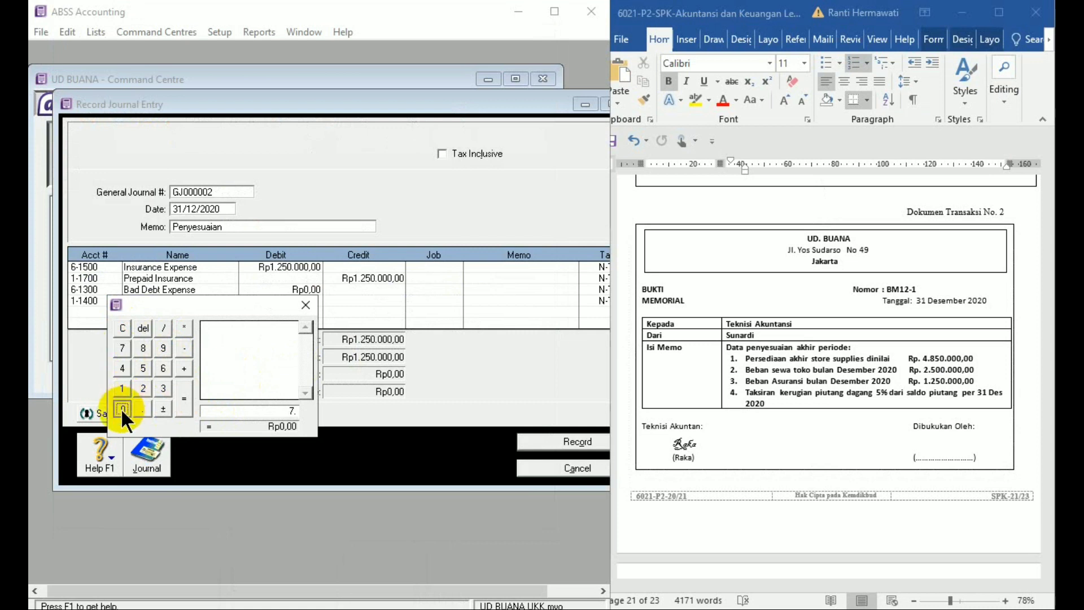
click(160, 349)
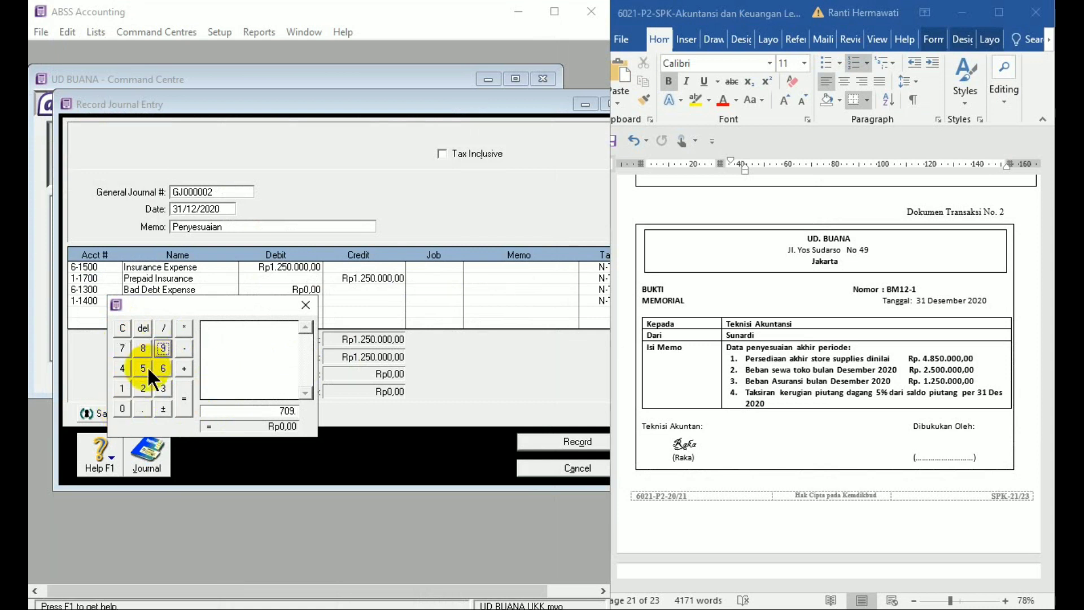
click(144, 367)
click(123, 407)
click(123, 407)
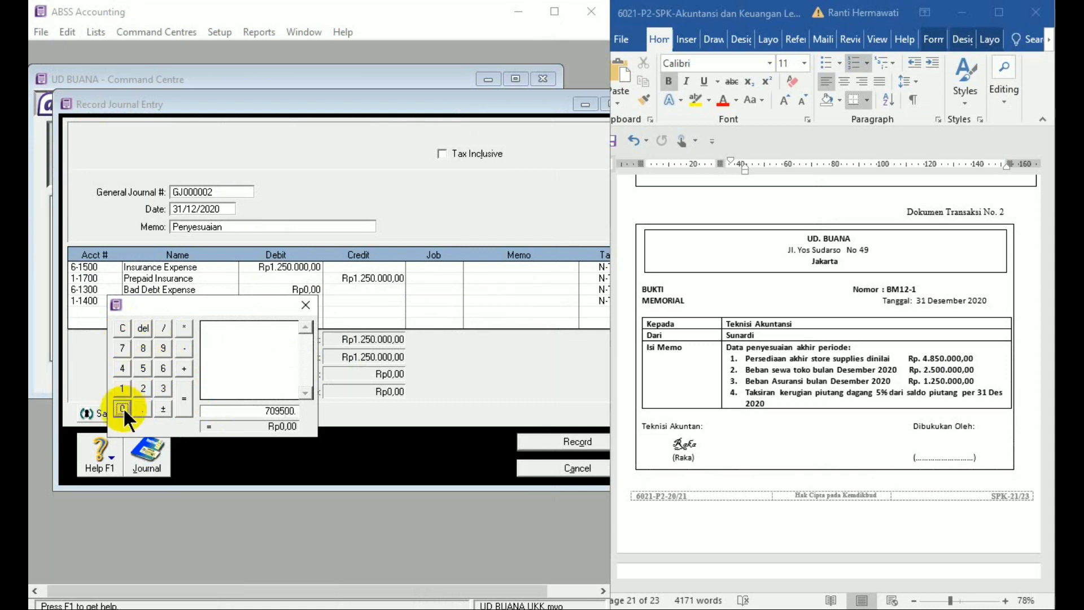
click(123, 408)
click(123, 408)
click(123, 407)
click(182, 330)
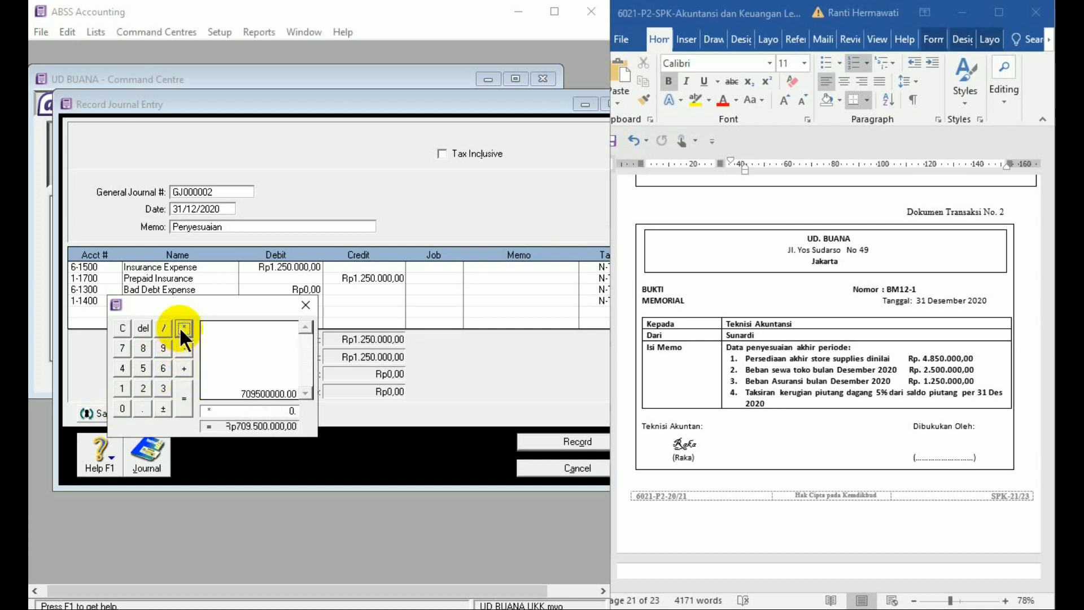
click(143, 409)
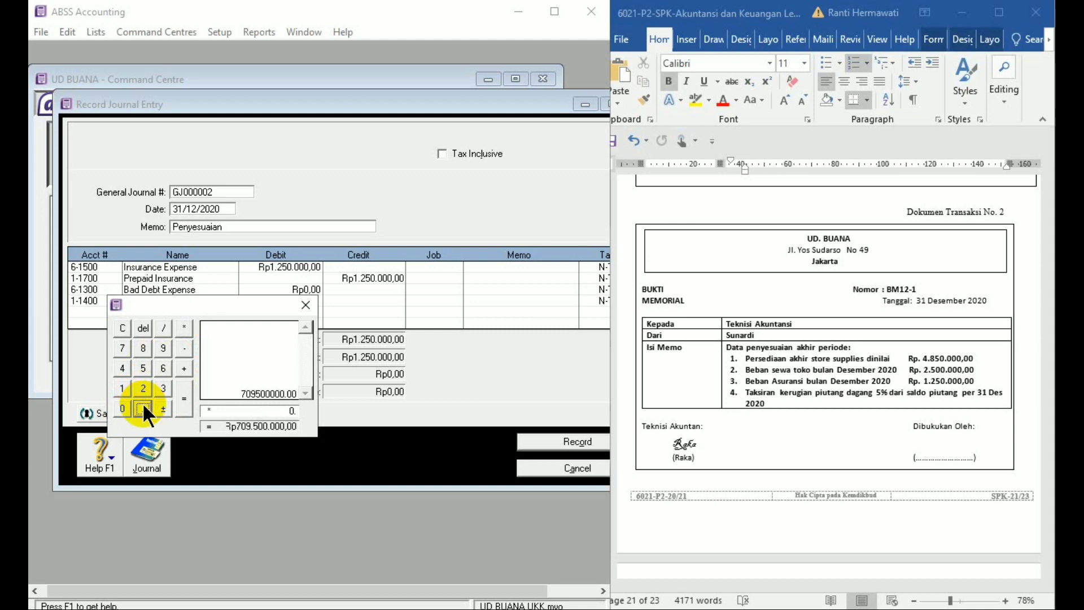
click(123, 407)
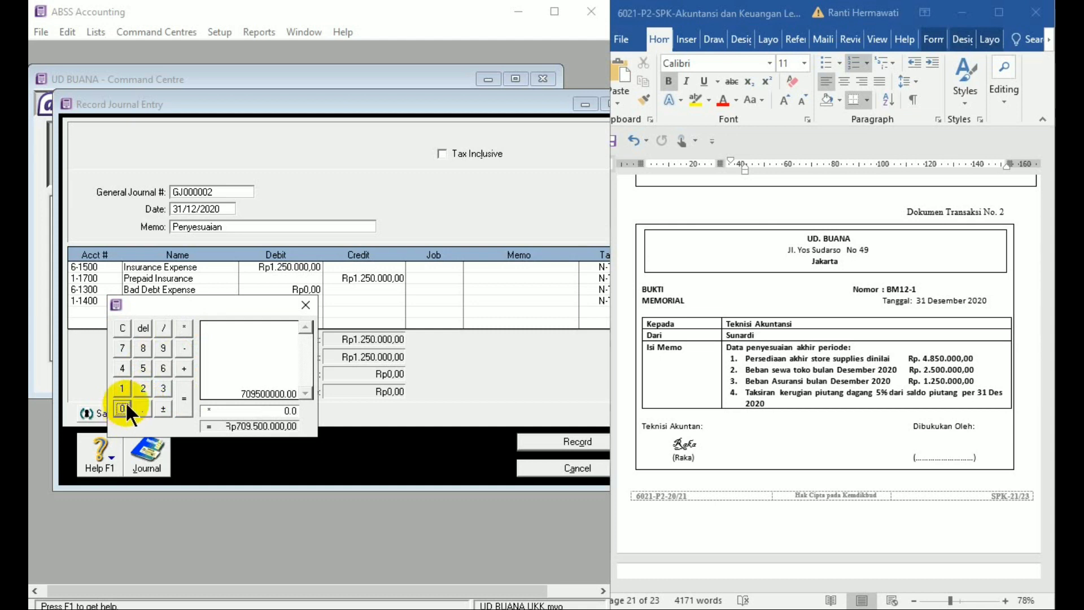
click(144, 366)
click(180, 395)
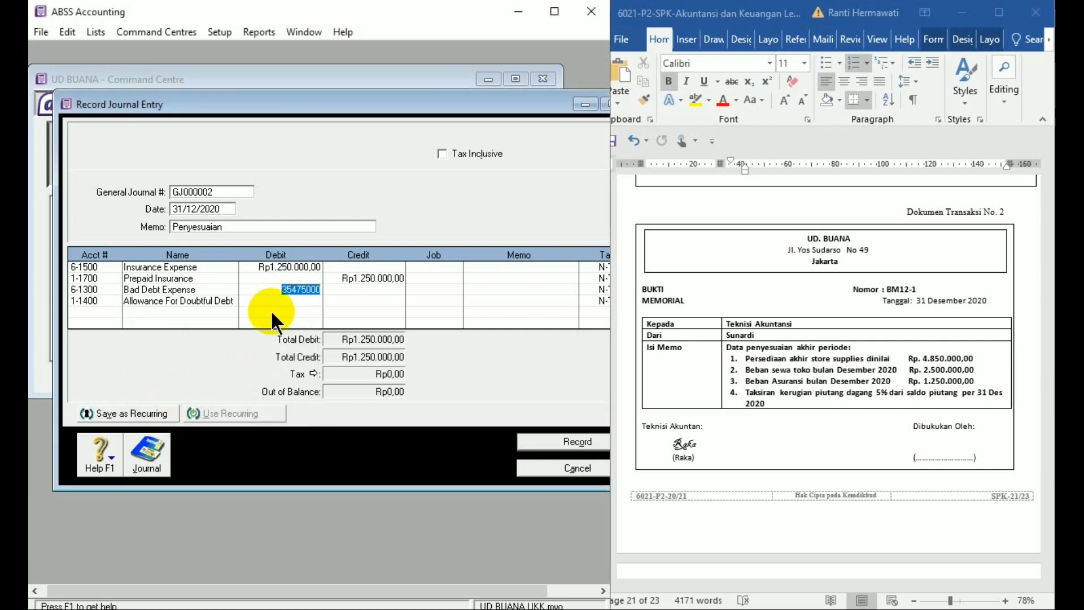
- Check the Allowance For Doubtful Debt credit balance in the Trial Balance UD BUANA document and minimize it
click(292, 289)
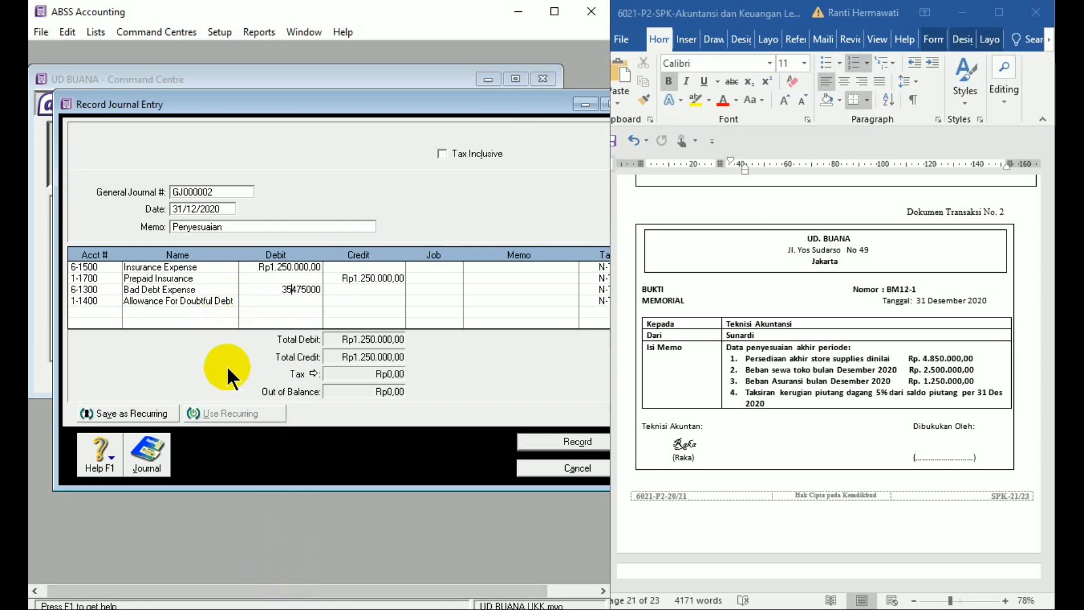
mouse_move(286, 581)
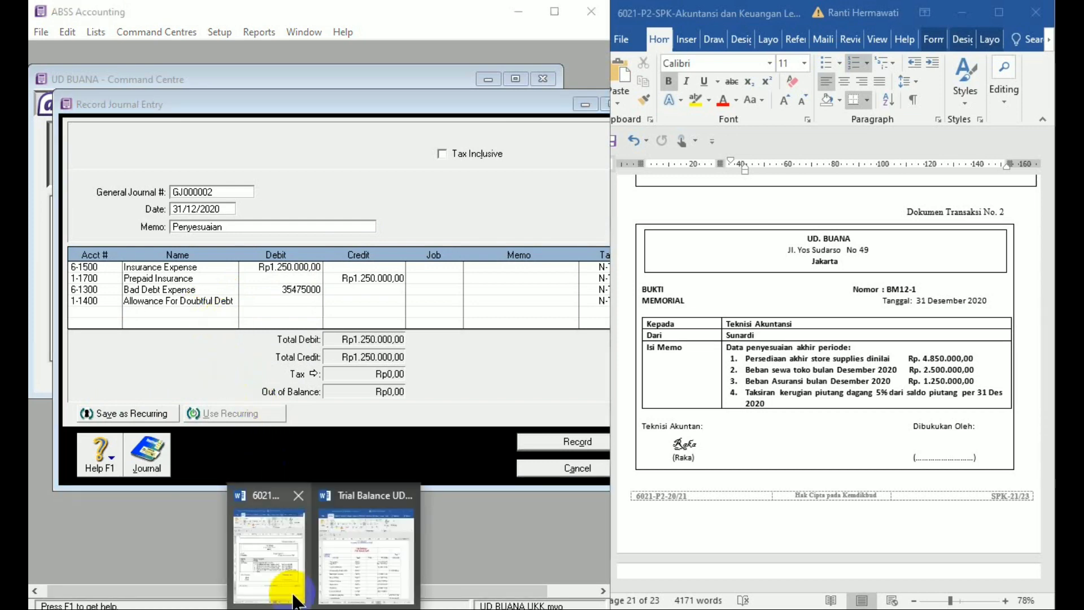
click(321, 568)
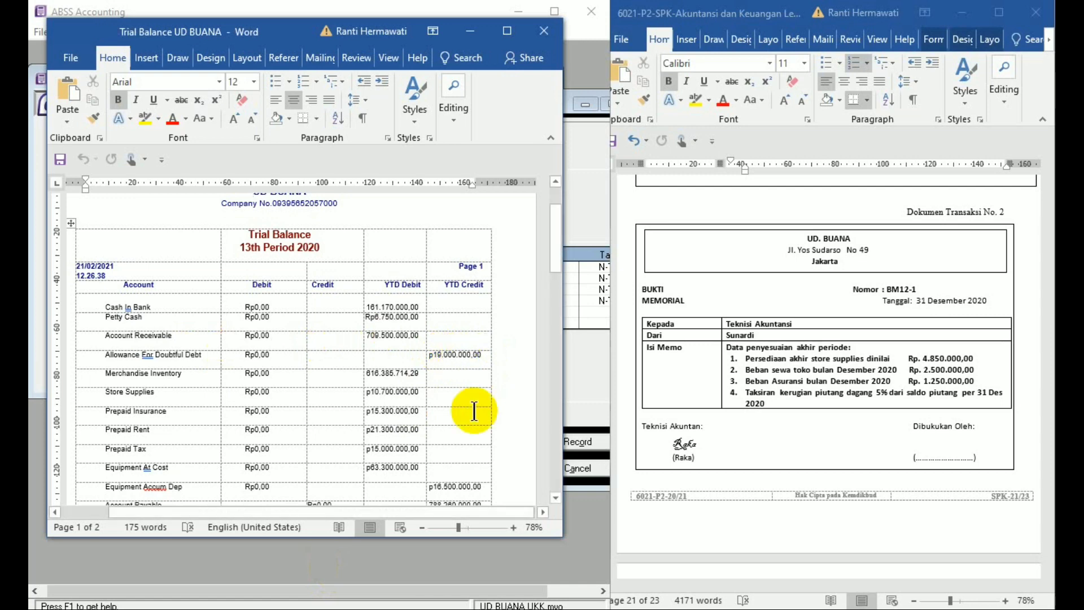
click(469, 35)
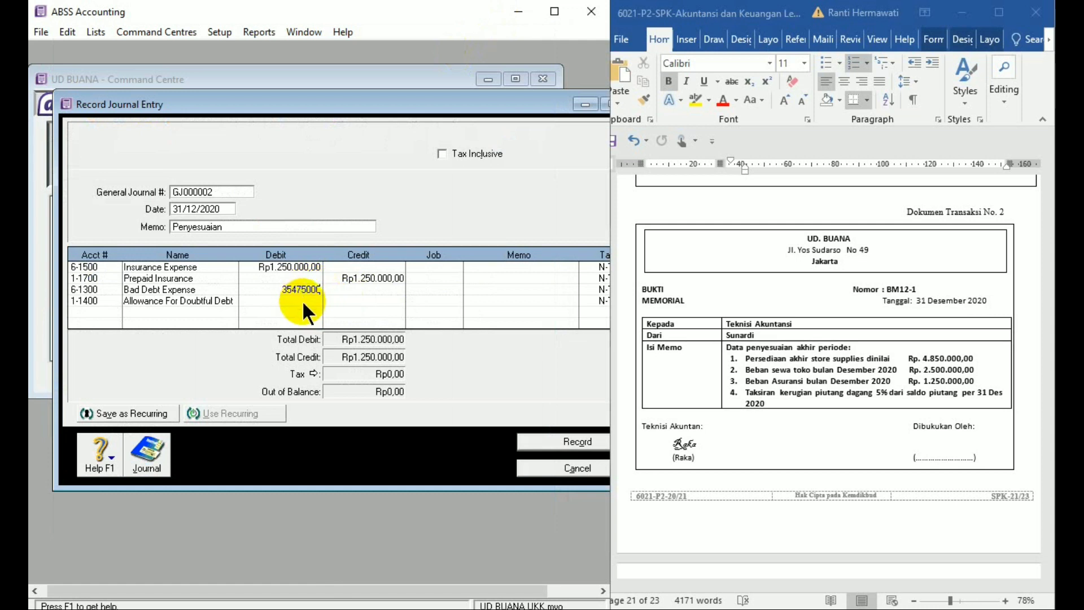
- Reopen the calculator on the Bad Debt Expense debit, clear it and enter 35475000
text(*)
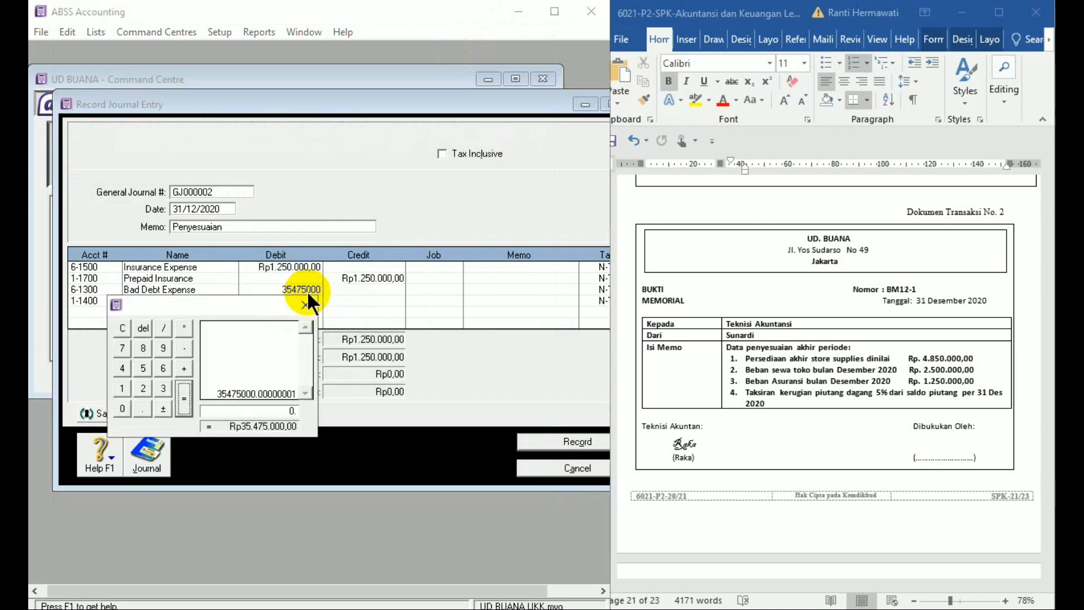
click(183, 349)
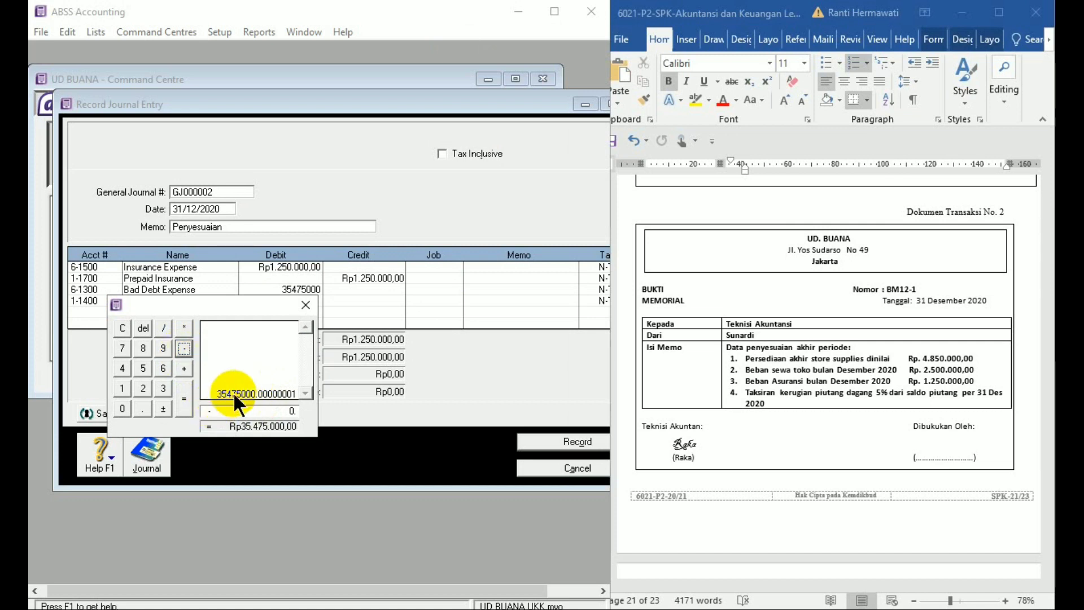
click(122, 328)
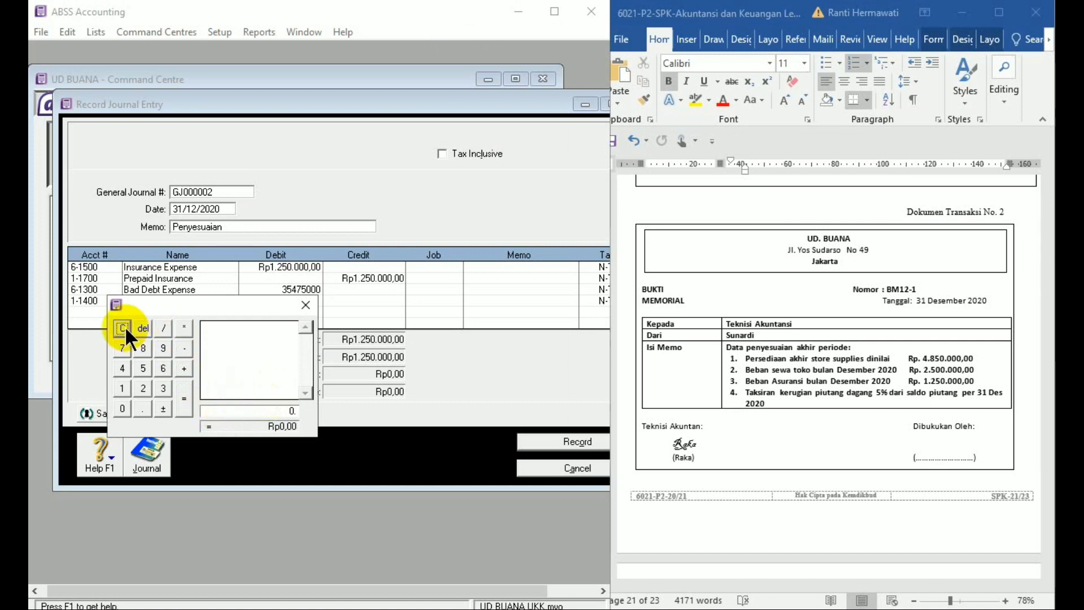
click(163, 388)
click(142, 367)
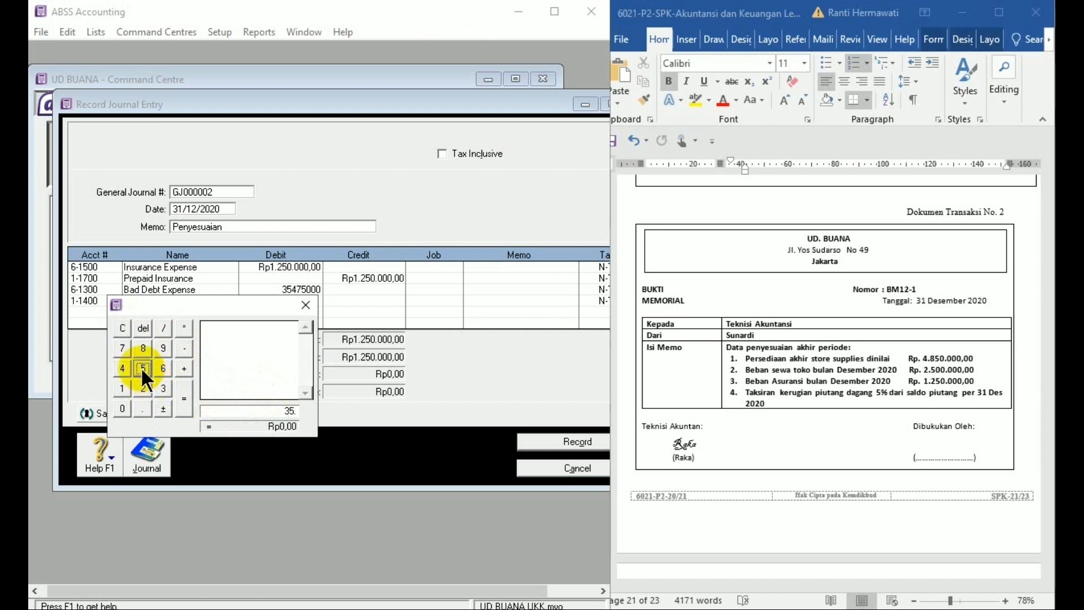
click(122, 367)
click(121, 348)
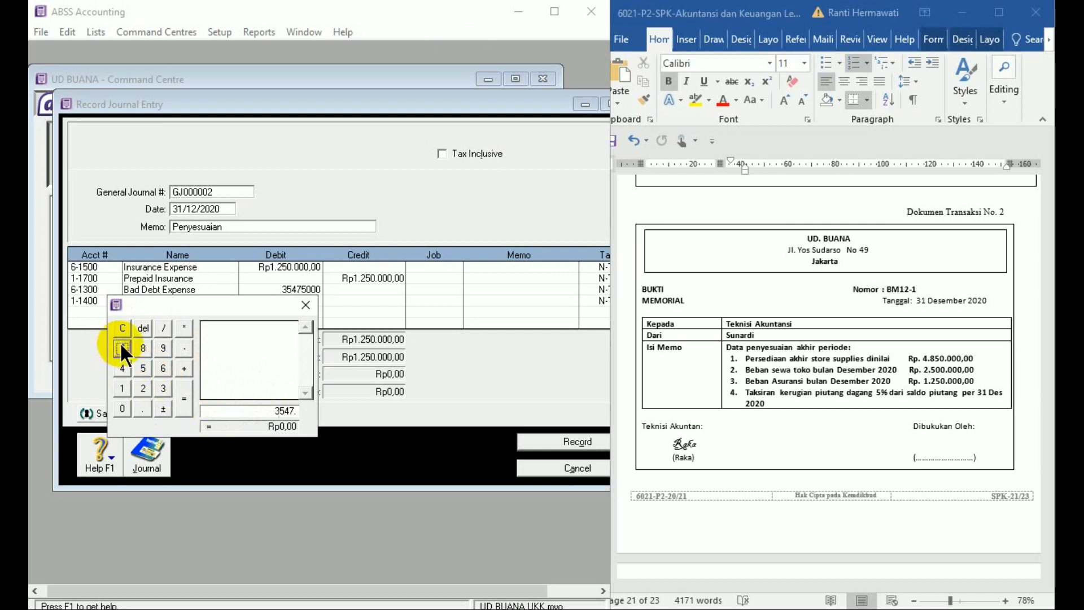
click(143, 367)
click(123, 408)
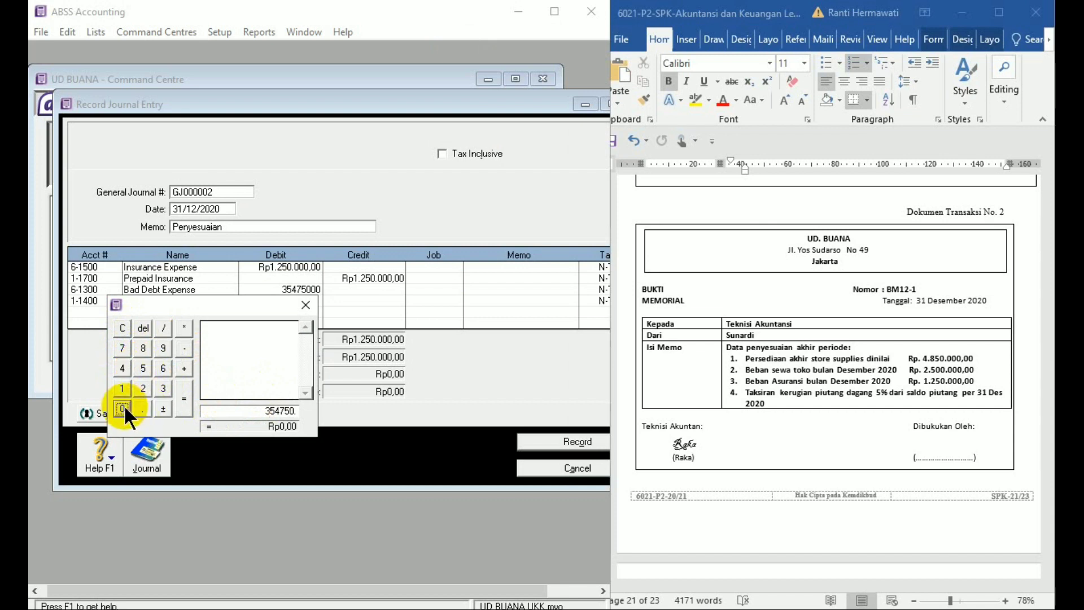
click(123, 407)
click(123, 406)
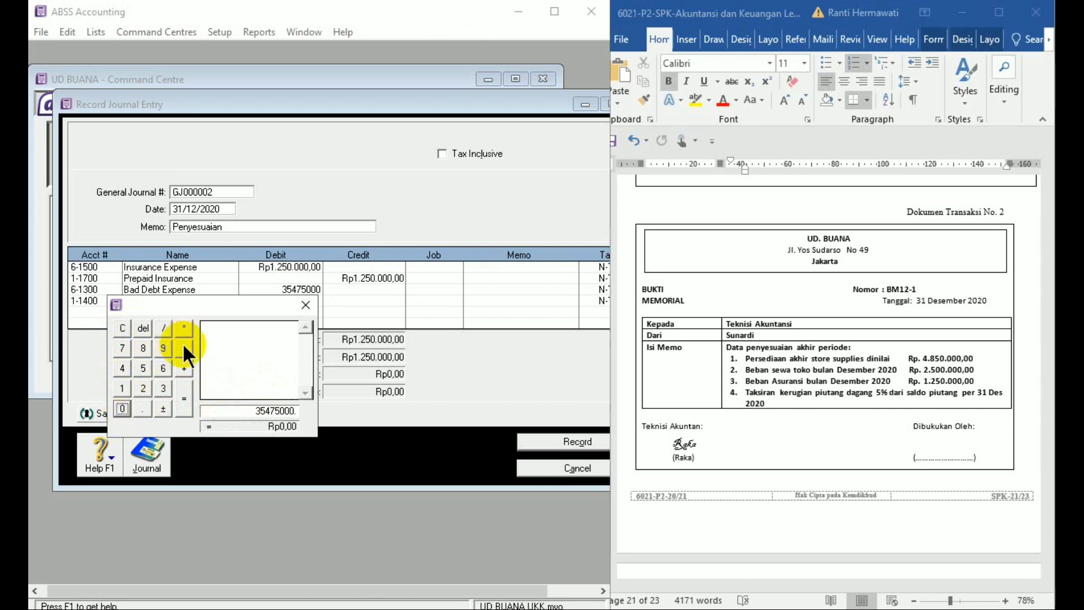
- Subtract 19000000, apply the result as the Bad Debt Expense debit, and credit Allowance For Doubtful Debt with Rp16.475.000
click(183, 348)
click(122, 387)
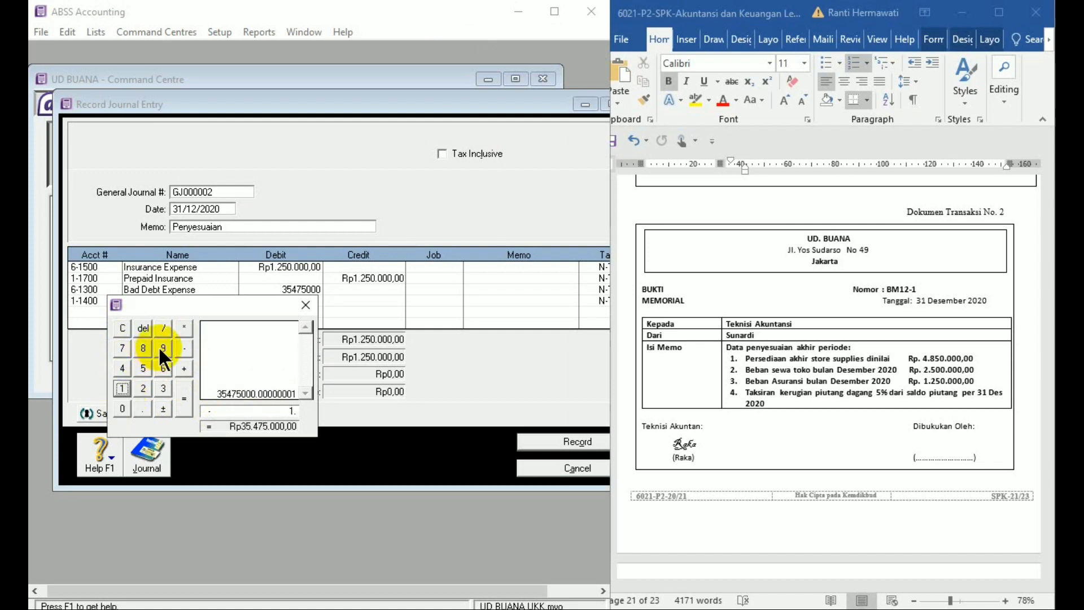
click(163, 346)
click(122, 408)
click(122, 408)
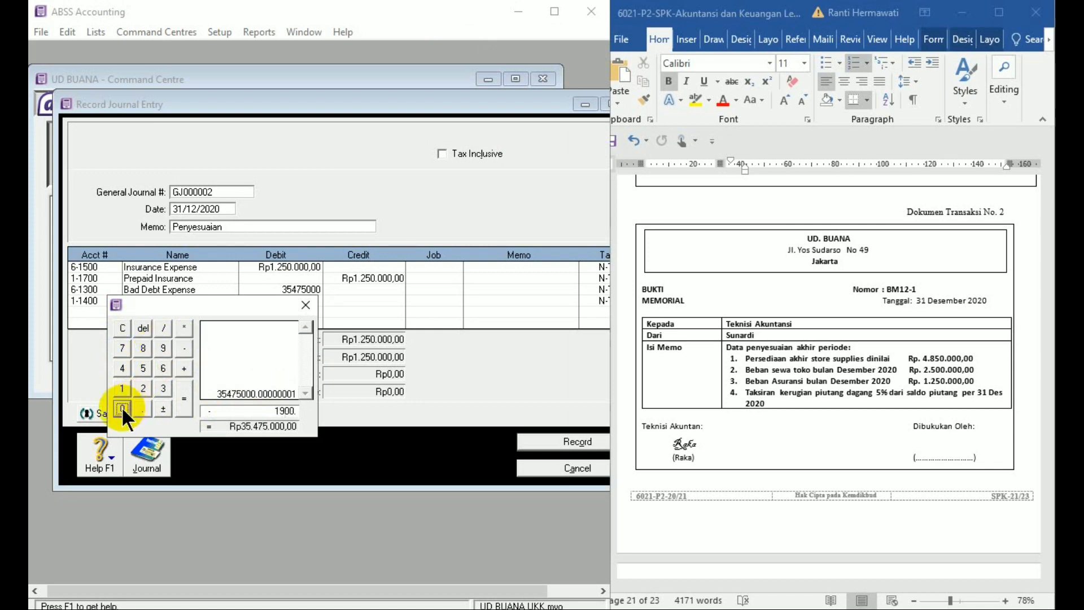
click(122, 408)
click(122, 408)
click(122, 409)
click(186, 403)
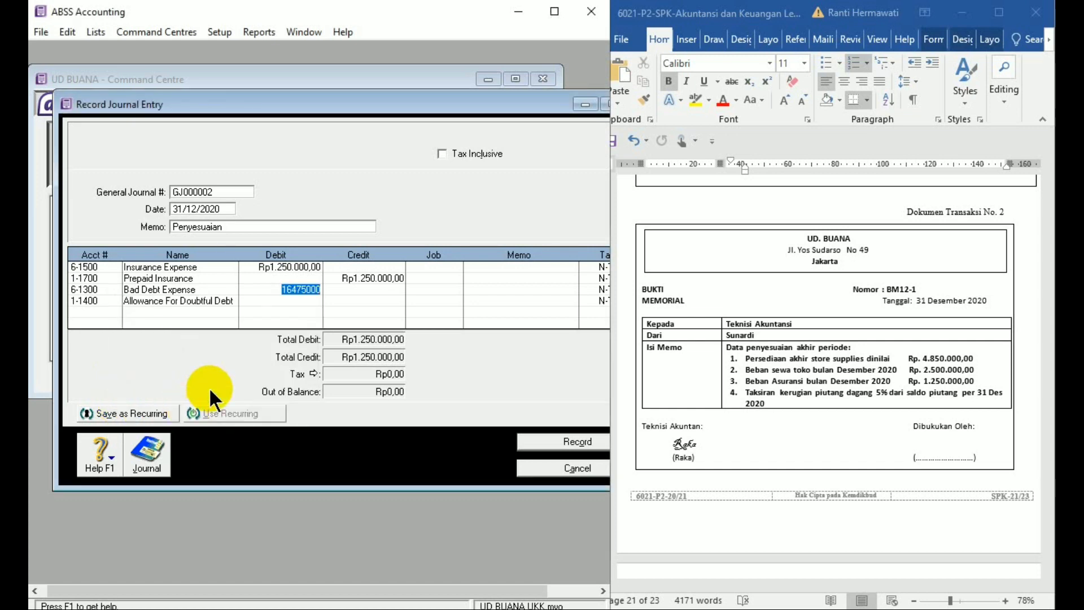
click(330, 297)
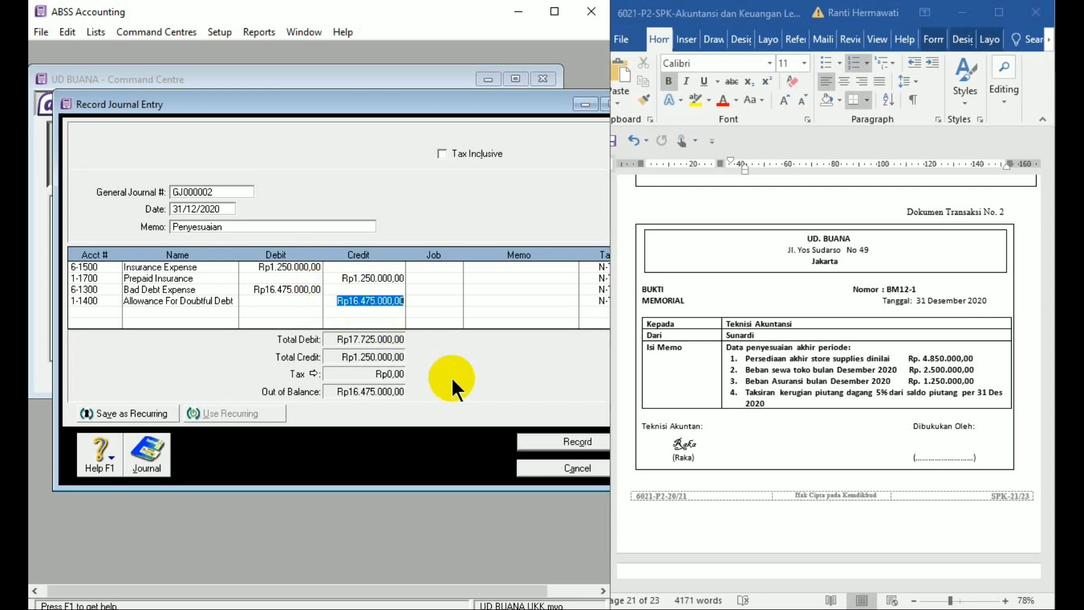
- Review the transaction recap of adjusting journal entry GJ000002 and record the entry
key(Tab)
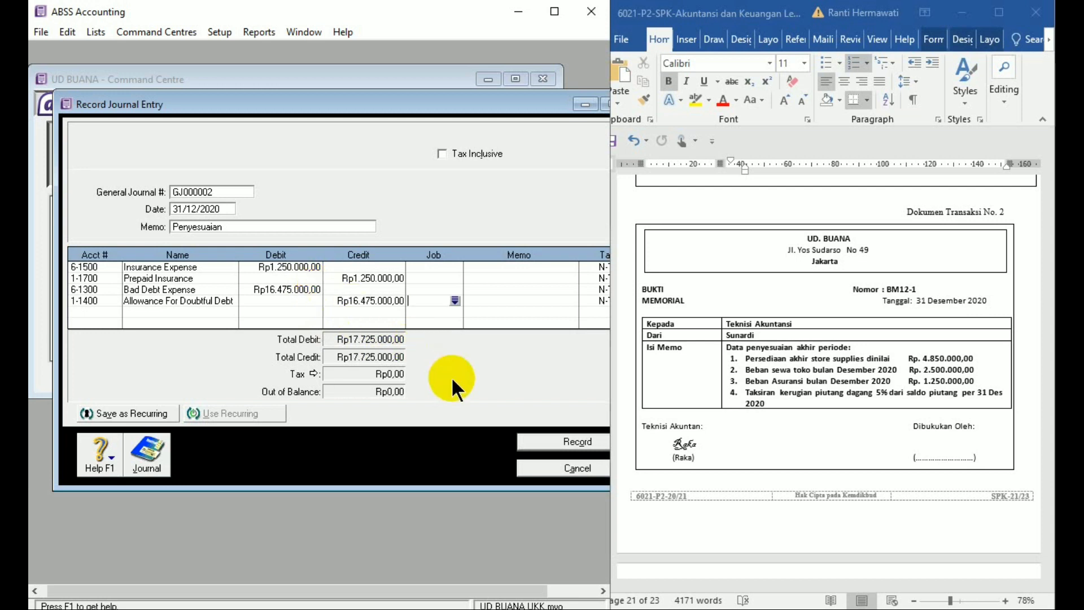
key(ctrl+r)
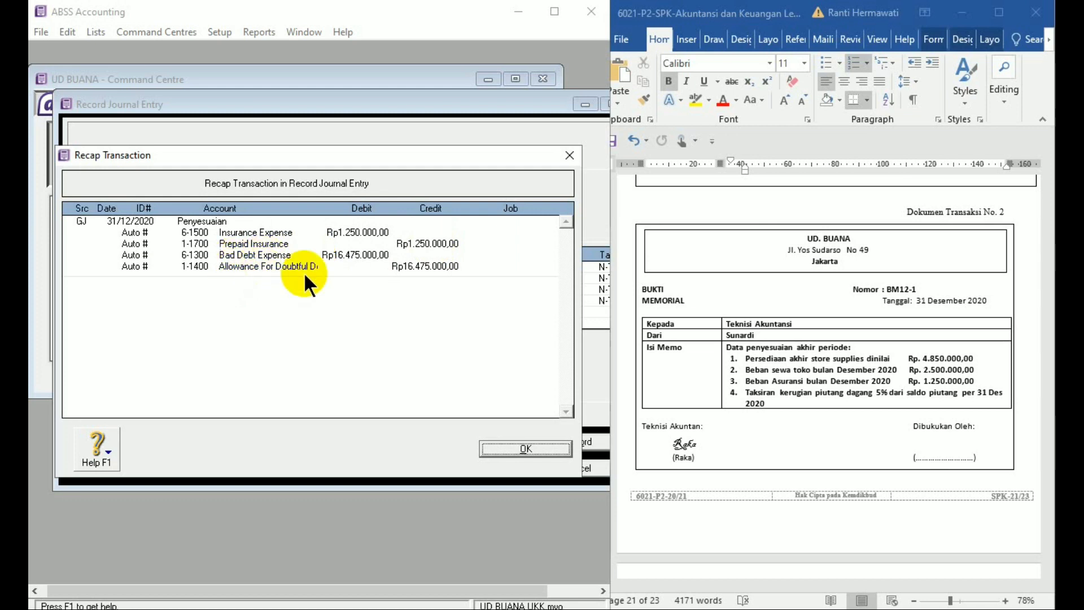
click(514, 448)
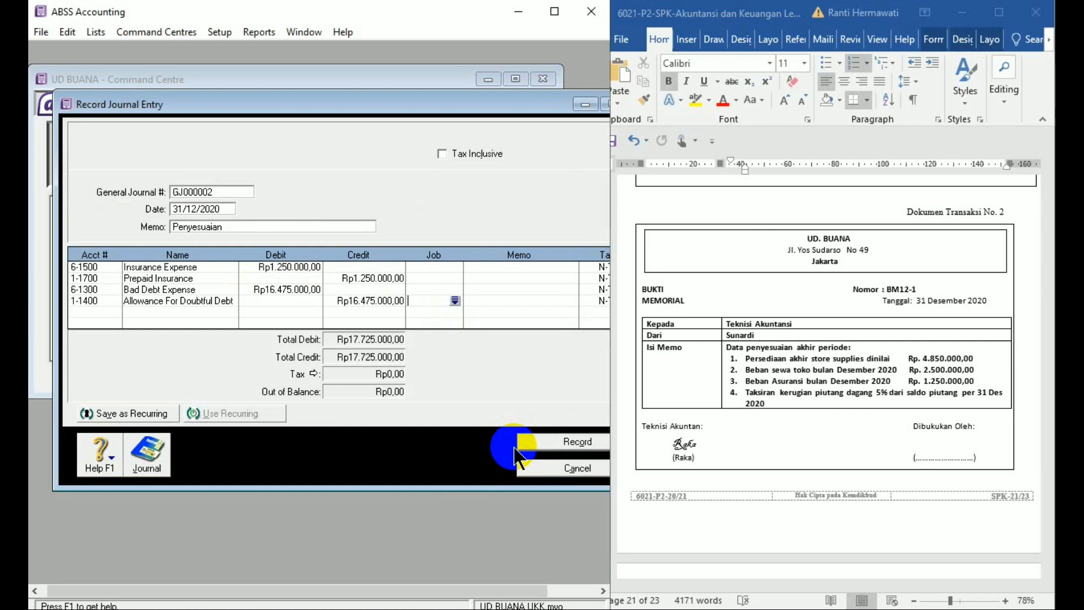
click(547, 450)
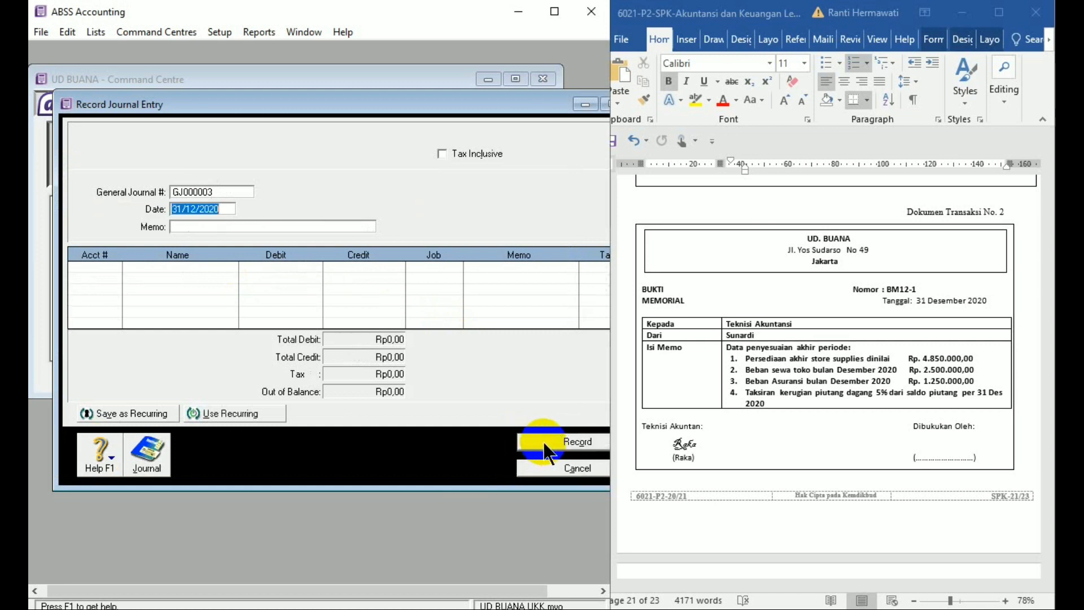
- Switch to the Word document and examine the year-end memorial under Dokumen Transaksi No. 3
click(690, 528)
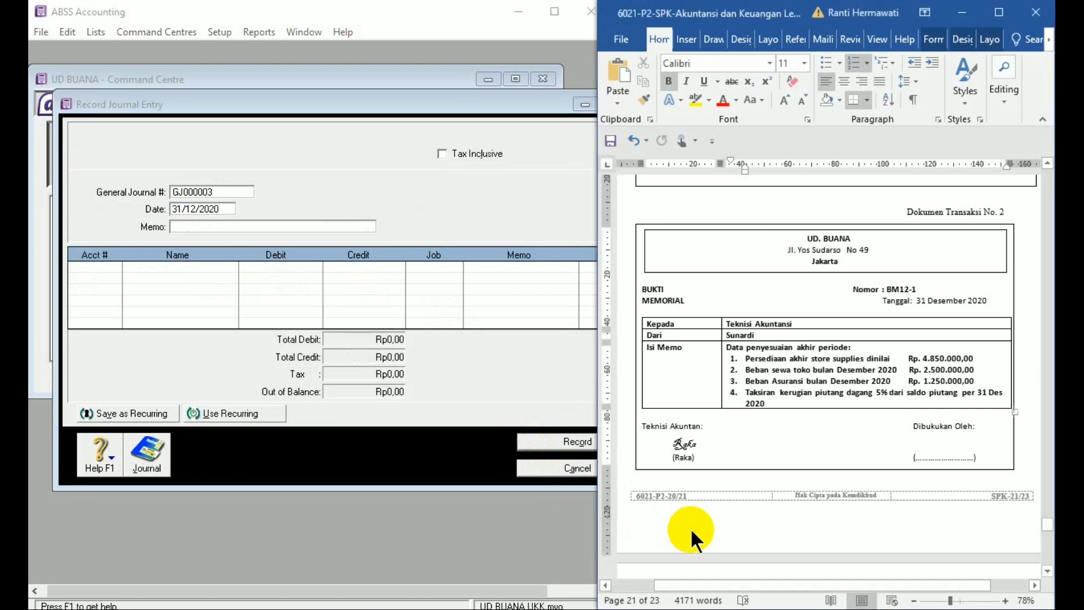
scroll(690, 528, down, 3)
scroll(690, 529, down, 4)
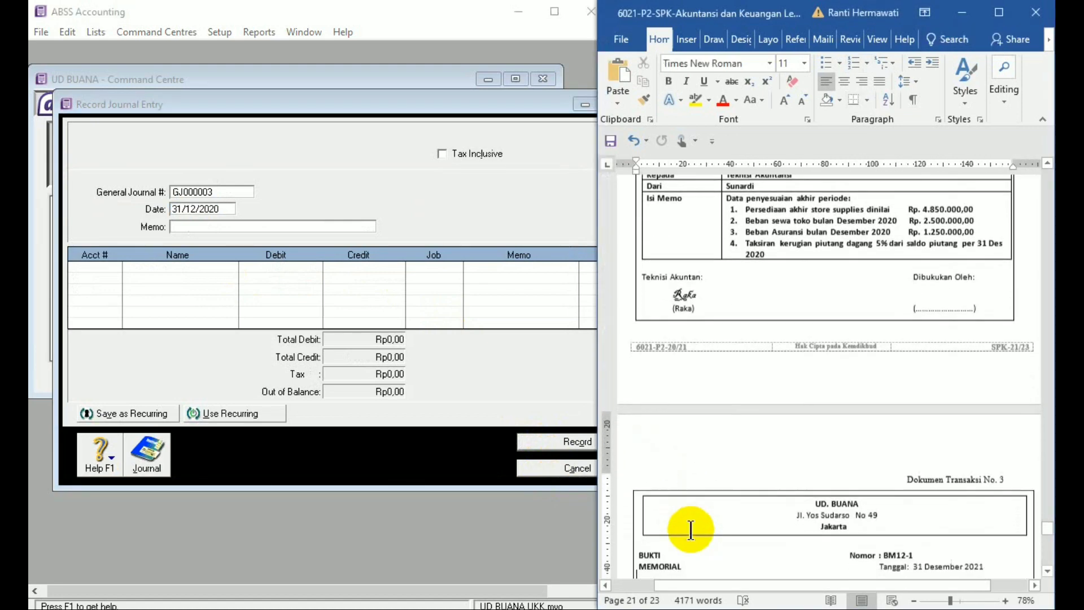
scroll(690, 529, down, 5)
click(690, 529)
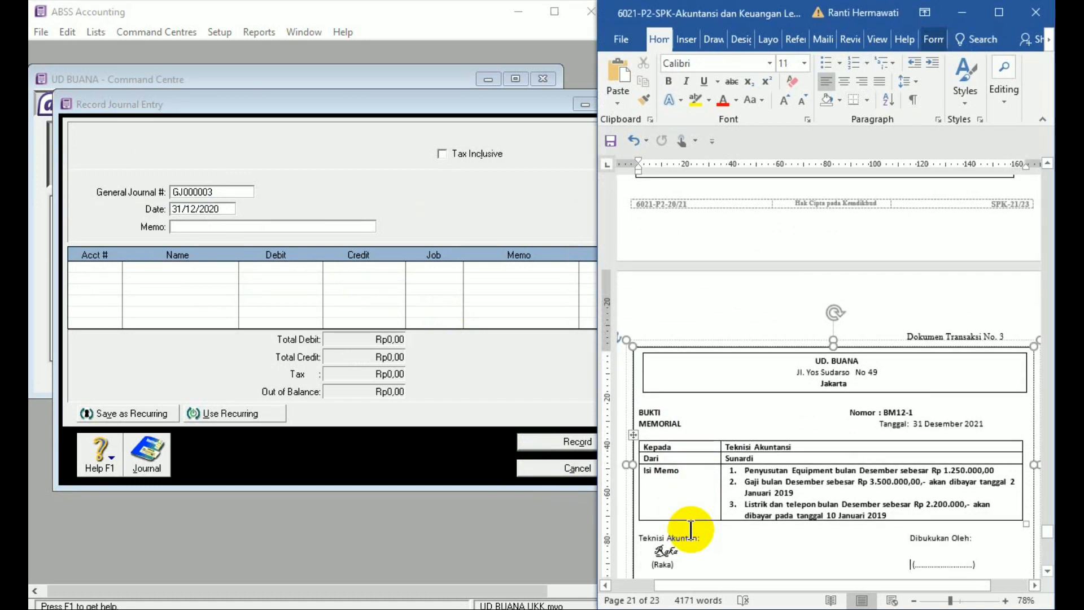
click(479, 578)
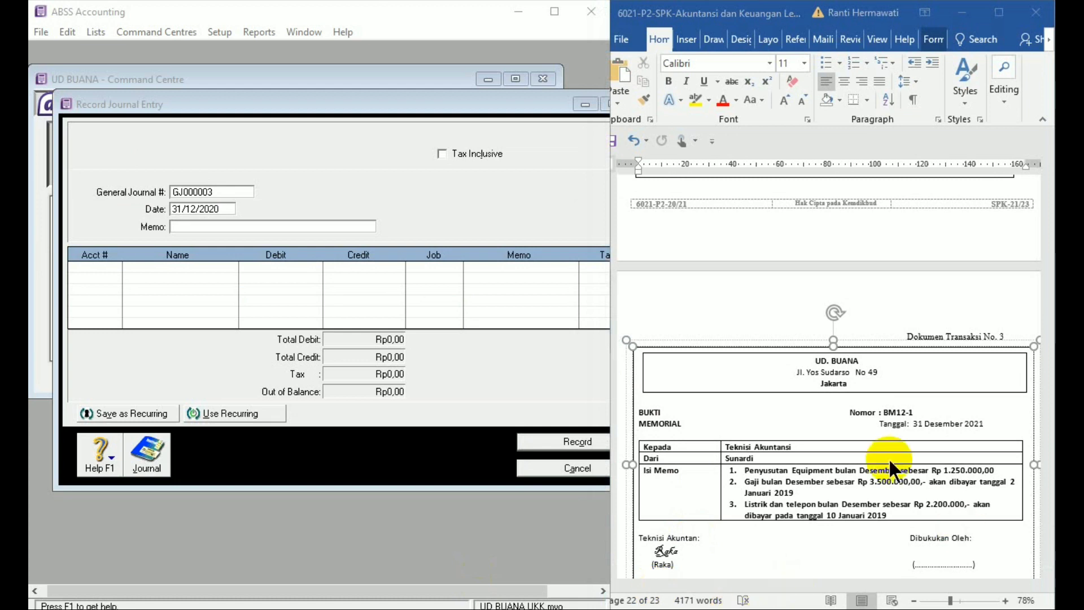
click(906, 308)
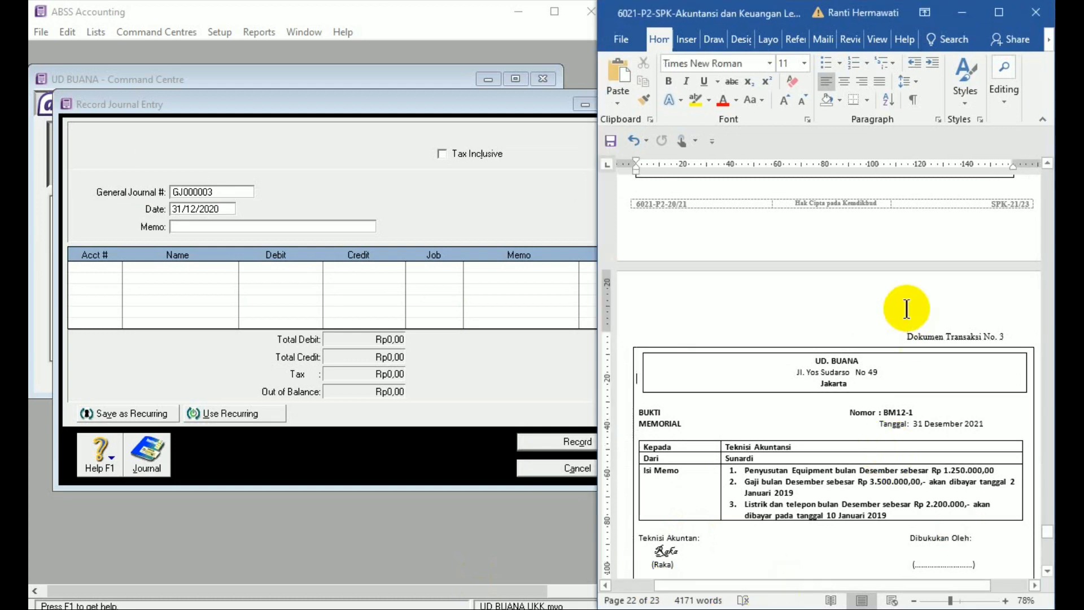
key(Down)
key(Down)
key(Down)
key(Down)
key(Down)
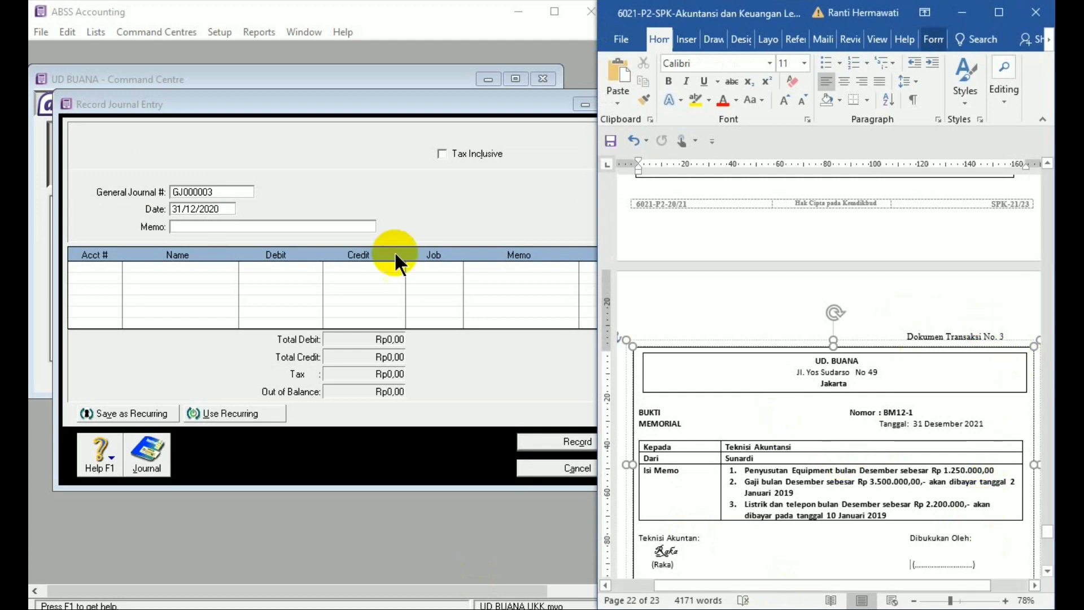
- Return to ABSS Accounting and set the memo of the new 31/12/2020 journal entry to Penyesuaian
click(220, 229)
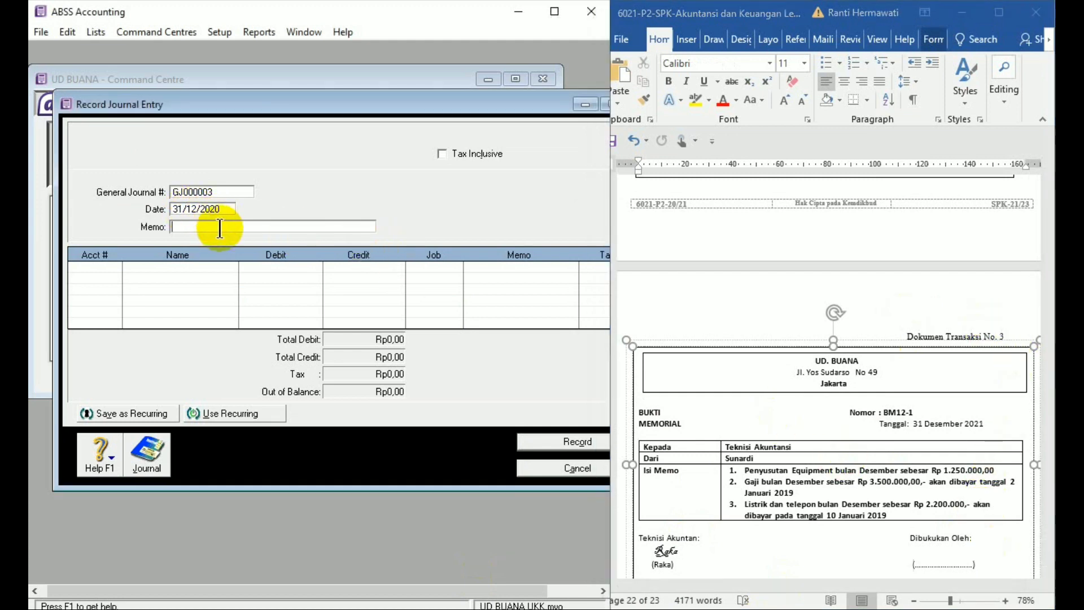
text(Penyesuaian)
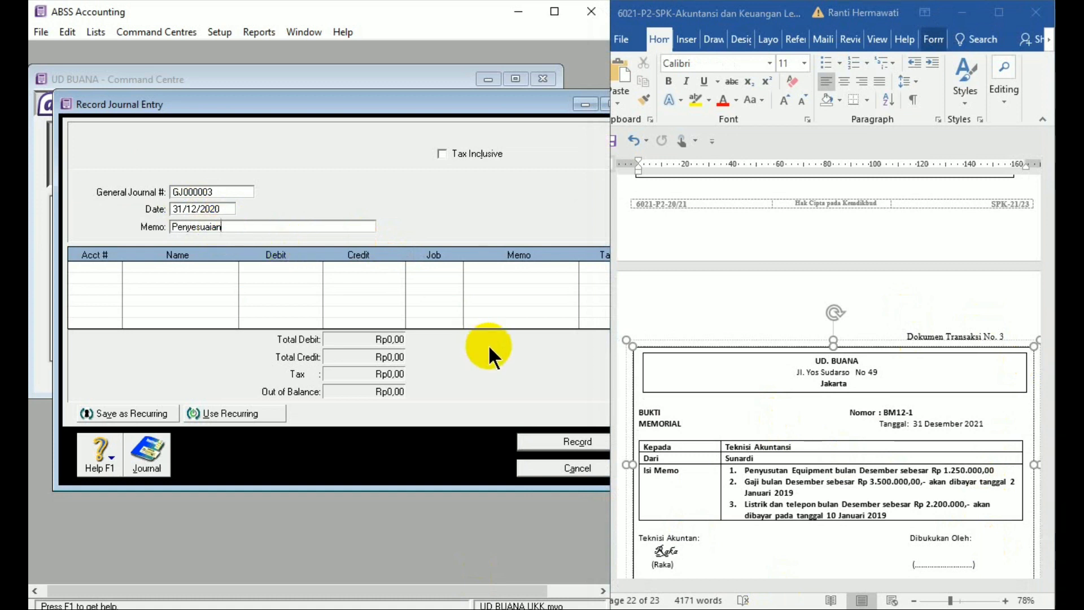
click(824, 448)
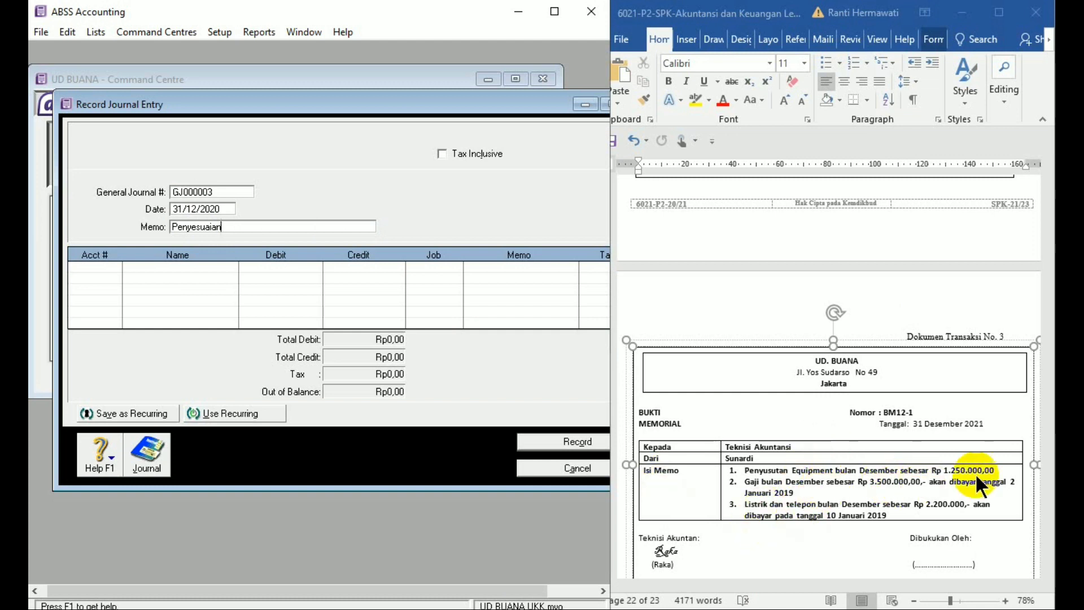
- In the Word memorial, append a 0 to the document date's year and change the salary payment date to 2 Januari 2021
click(984, 425)
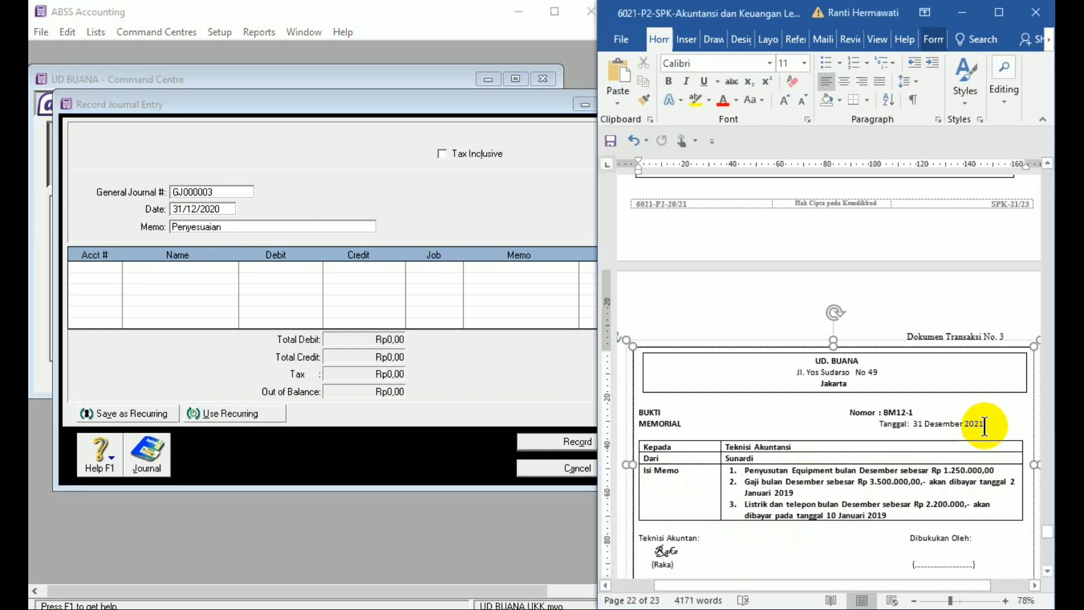
text(0)
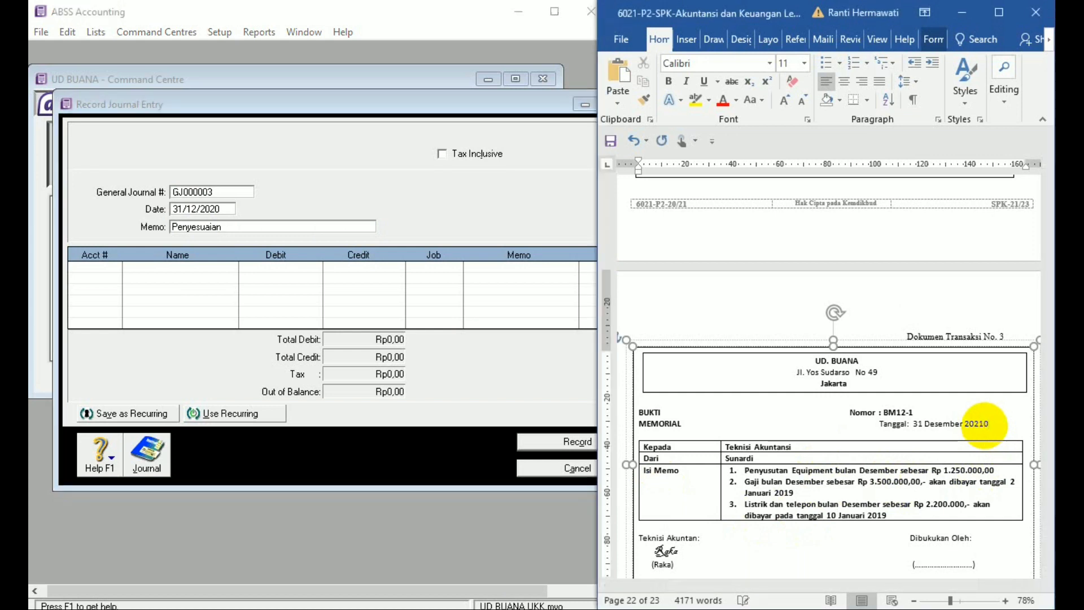
click(796, 494)
key(BackSpace)
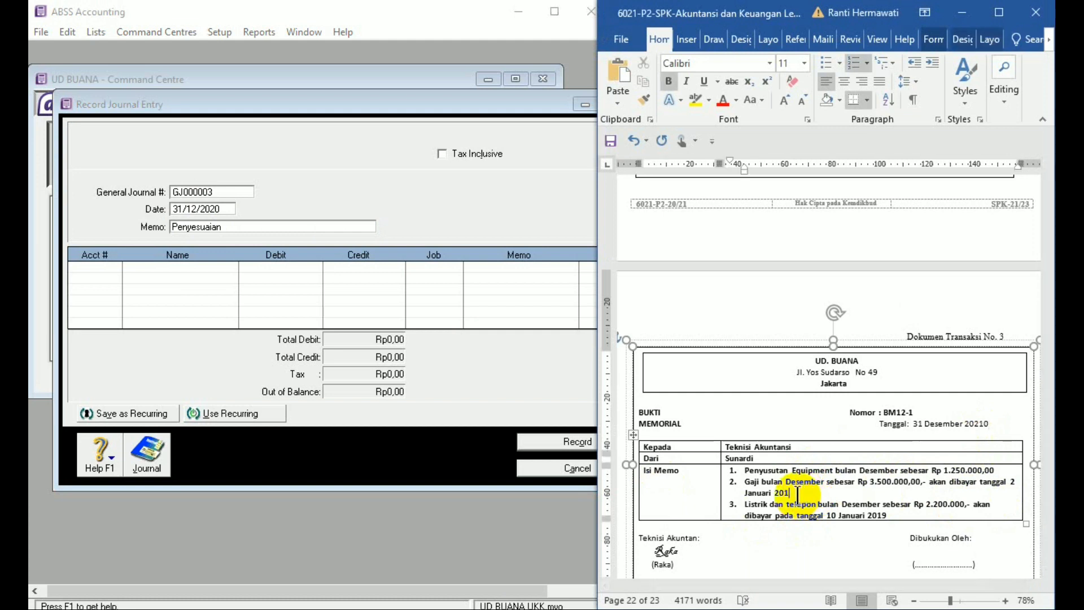
key(BackSpace)
text(21)
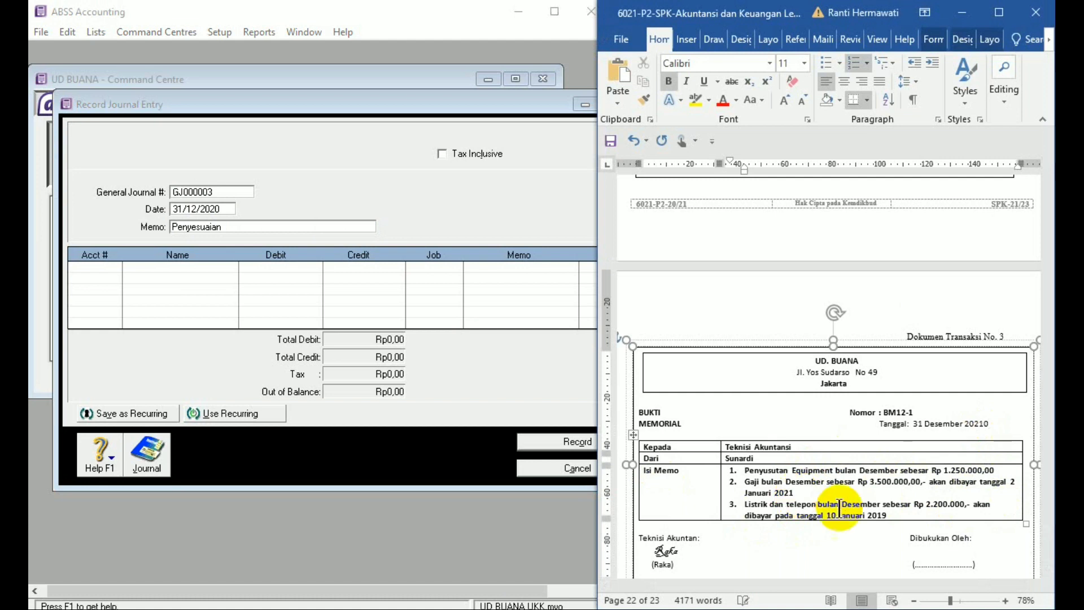
- Change the electricity and telephone payment date in the memorial to 10 Januari 2021
click(889, 515)
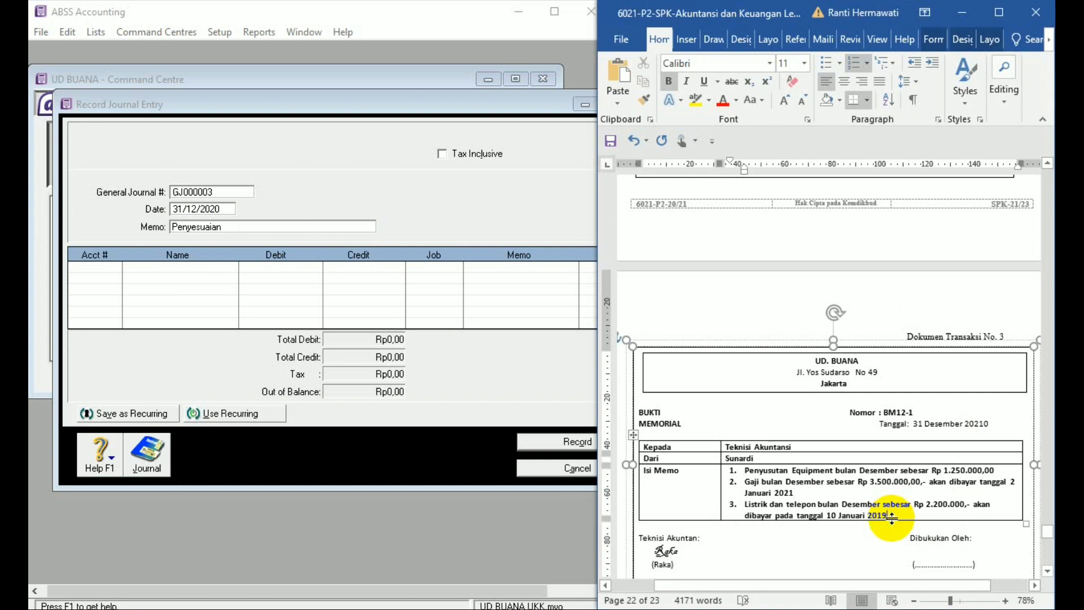
key(BackSpace)
key(BackSpace)
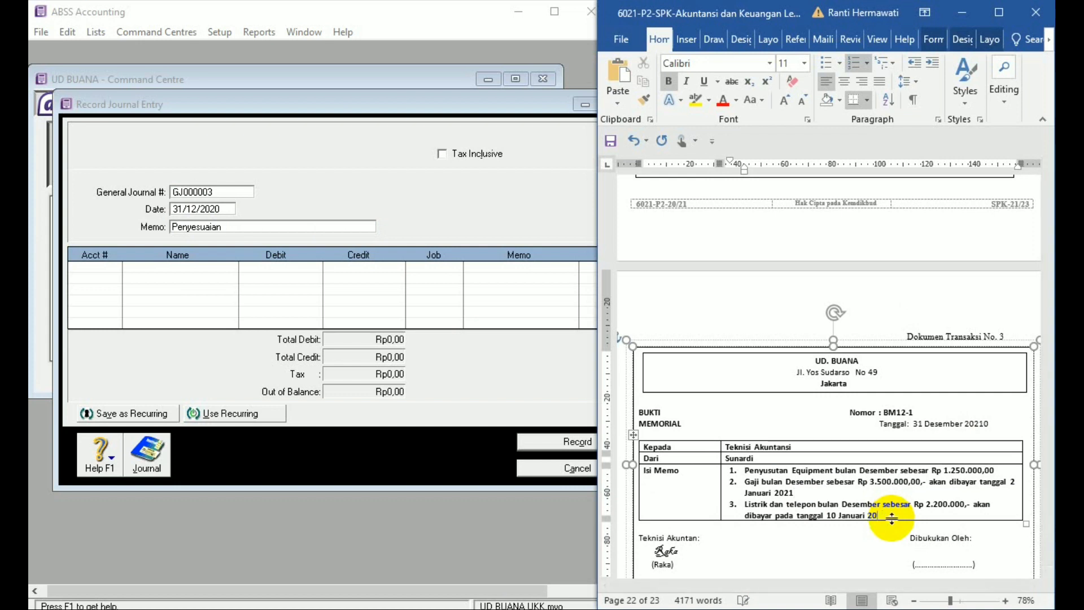
text(21)
click(803, 418)
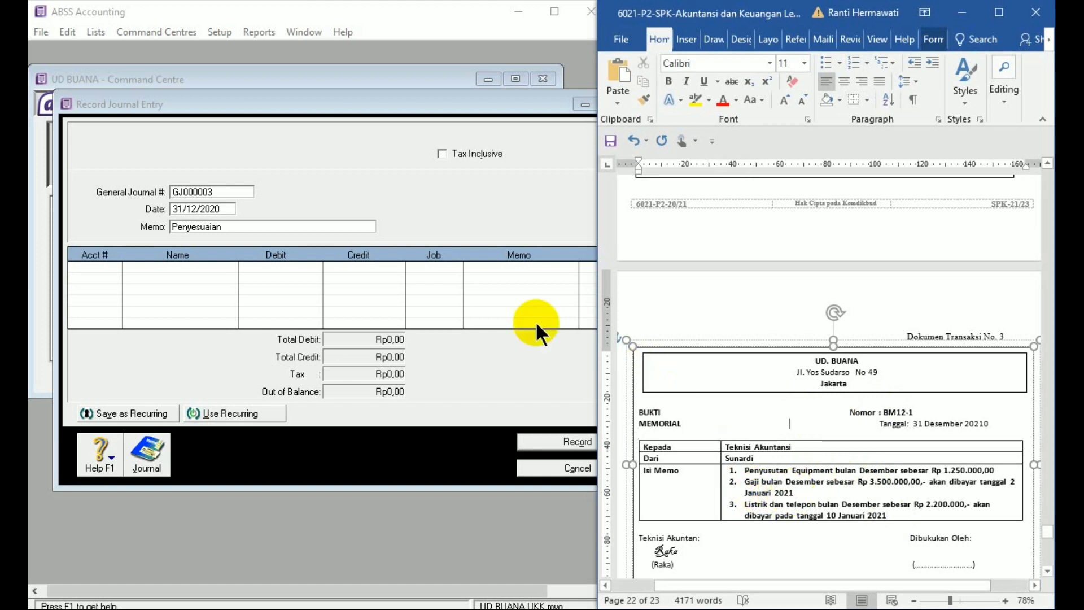
- In the ABSS journal entry, add account 6-1400 Depreciation Expense on the first line with a debit of Rp1.250.000
click(108, 263)
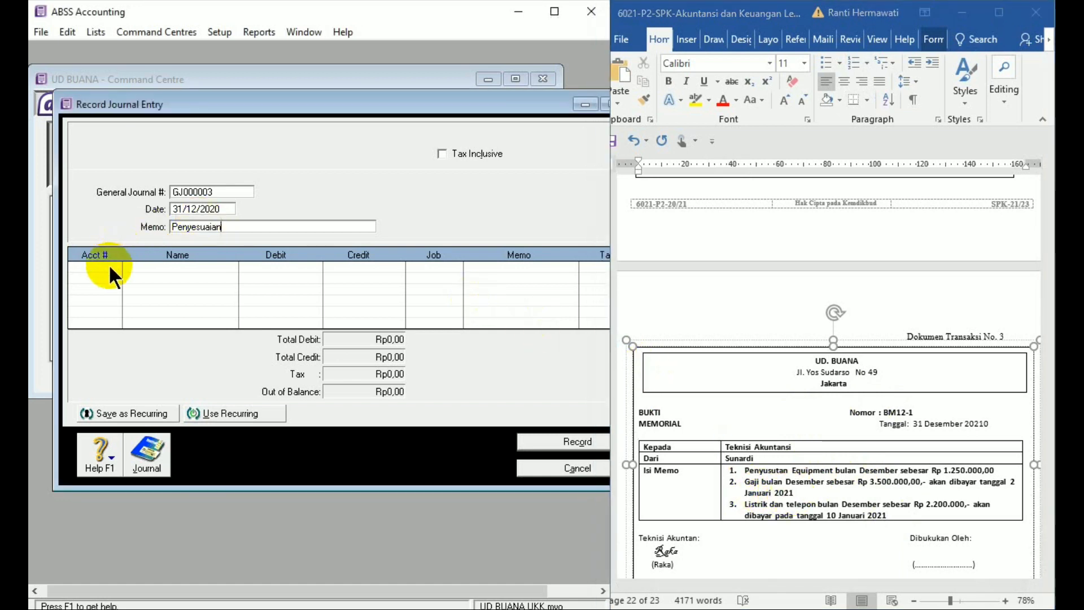
click(114, 263)
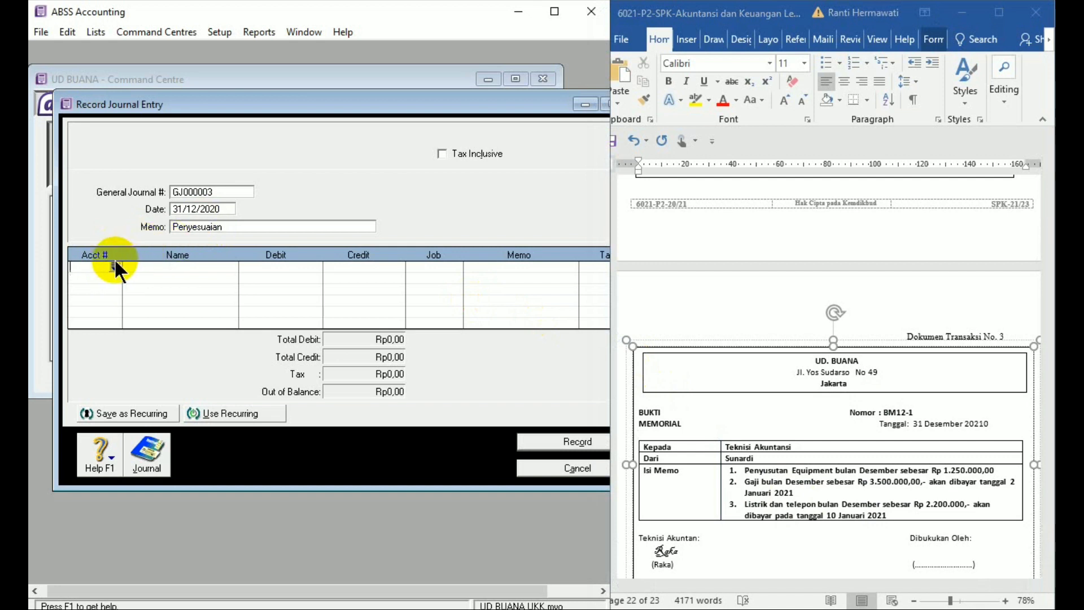
click(114, 262)
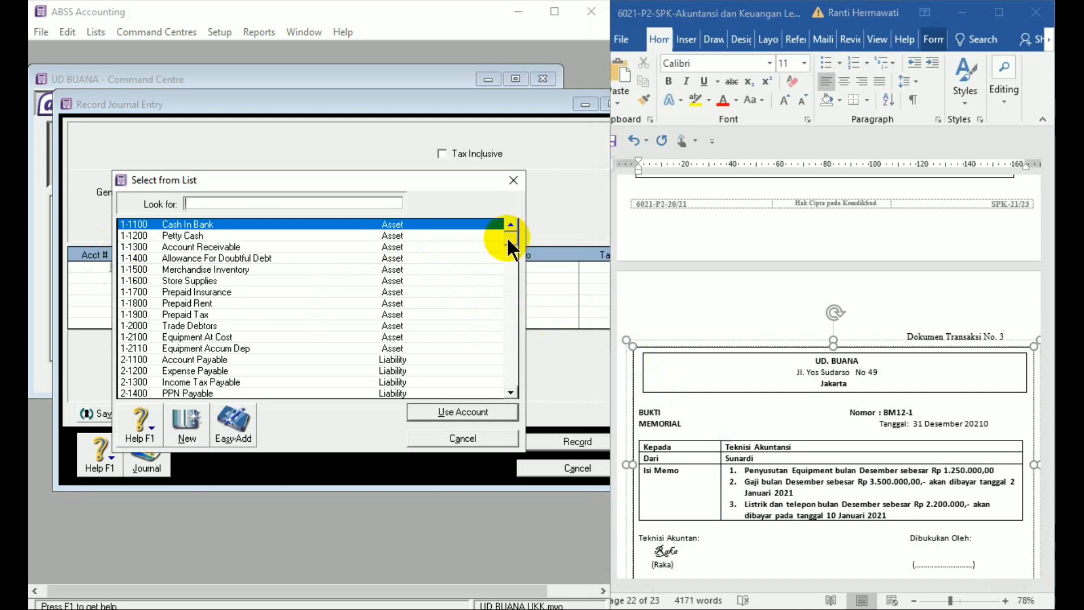
drag(507, 236, 509, 249)
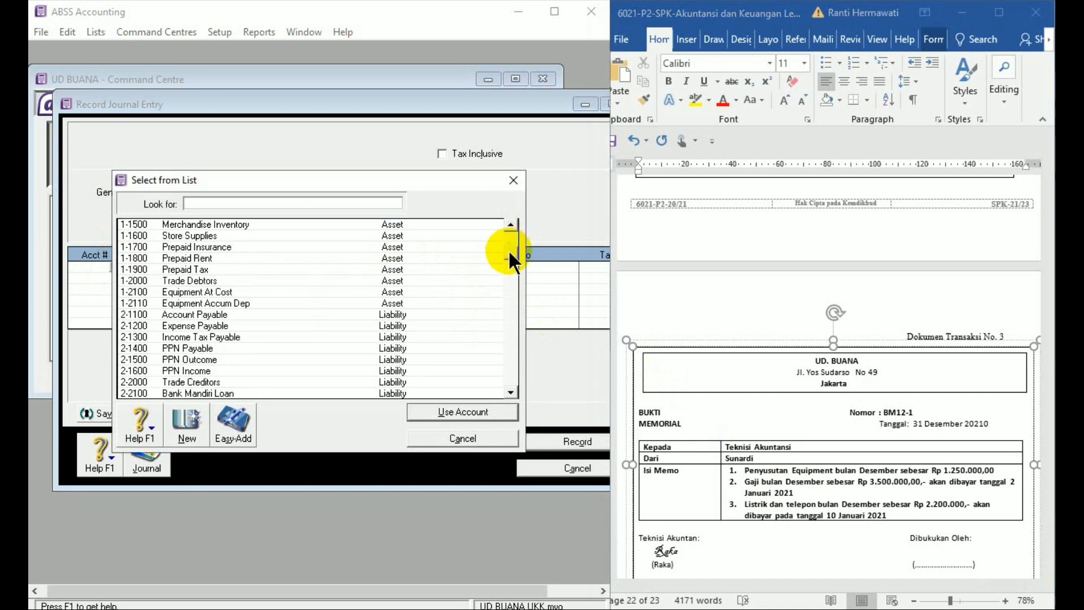
drag(509, 251, 510, 359)
scroll(510, 360, up, 5)
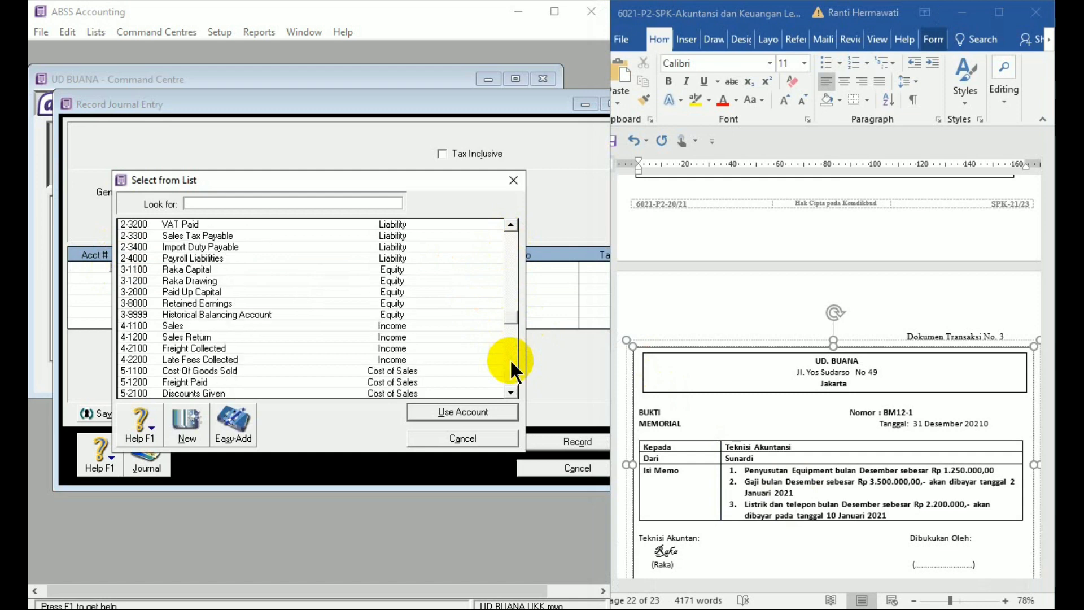
scroll(510, 359, down, 5)
scroll(510, 359, up, 5)
scroll(509, 361, down, 5)
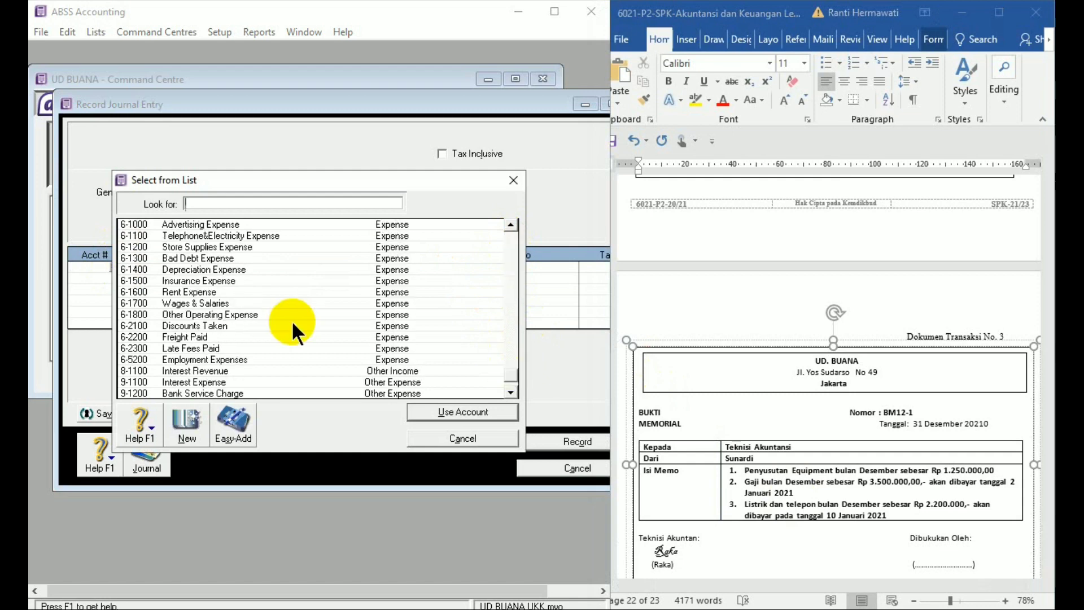
double_click(227, 270)
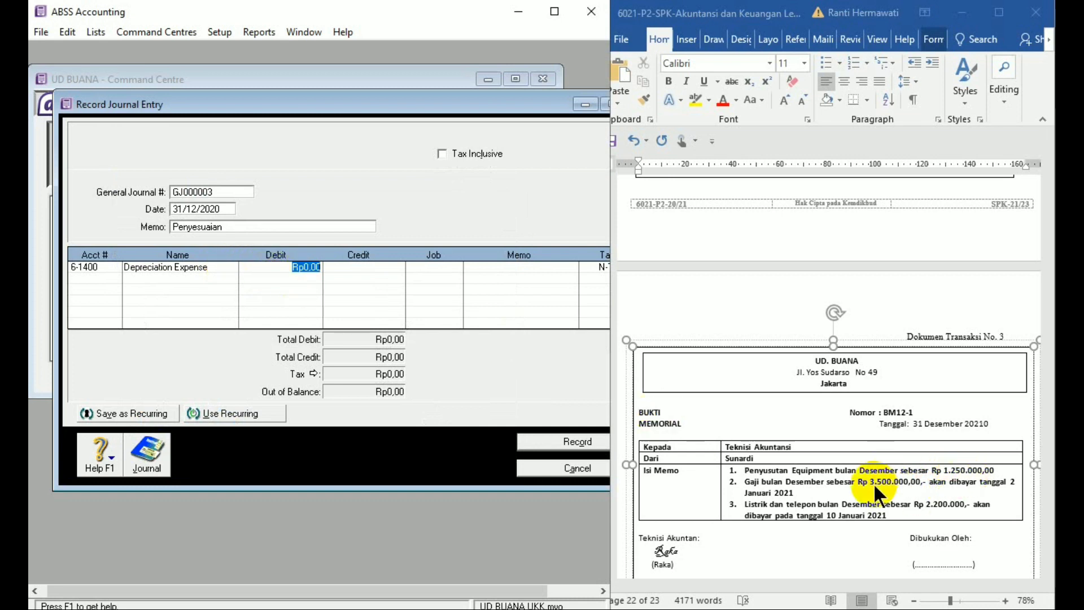
text(1250)
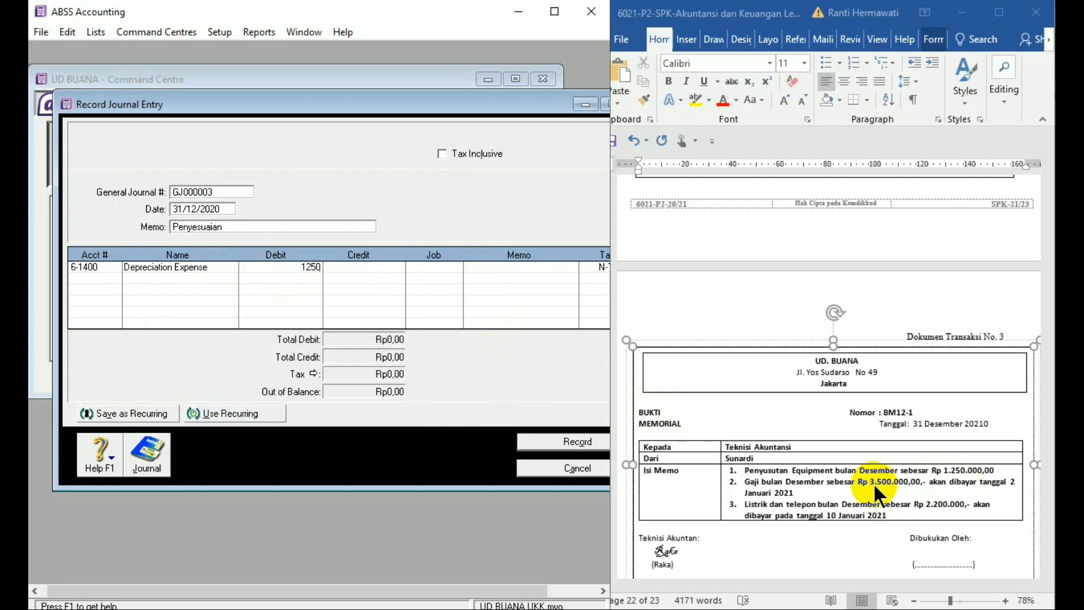
text(000)
key(Tab)
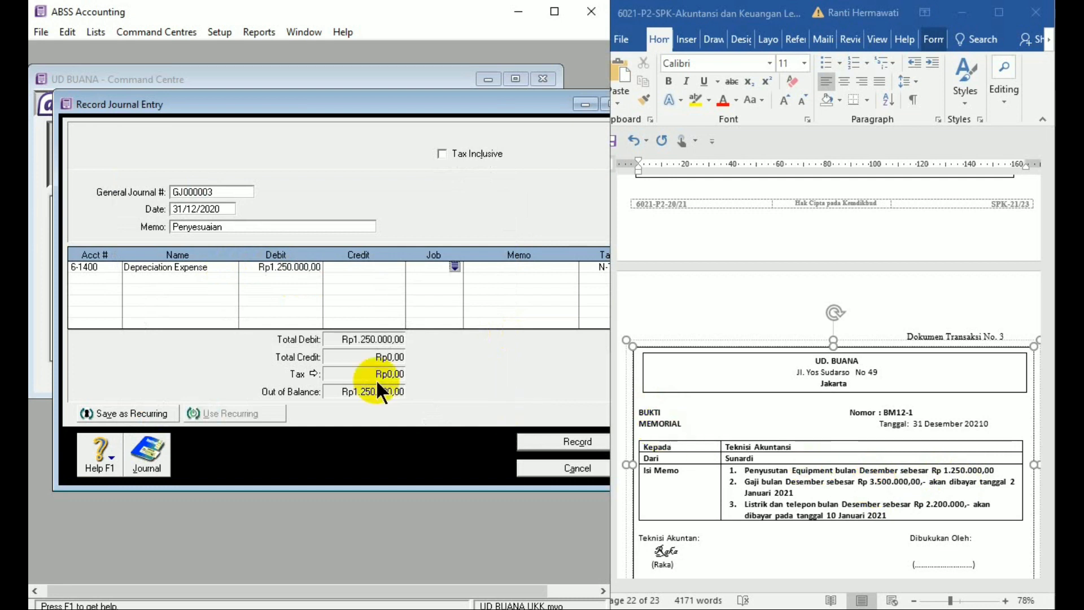
- Add account 1-2110 Equipment Accum Dep with a credit of Rp1.250.000 and start the third account line
click(99, 270)
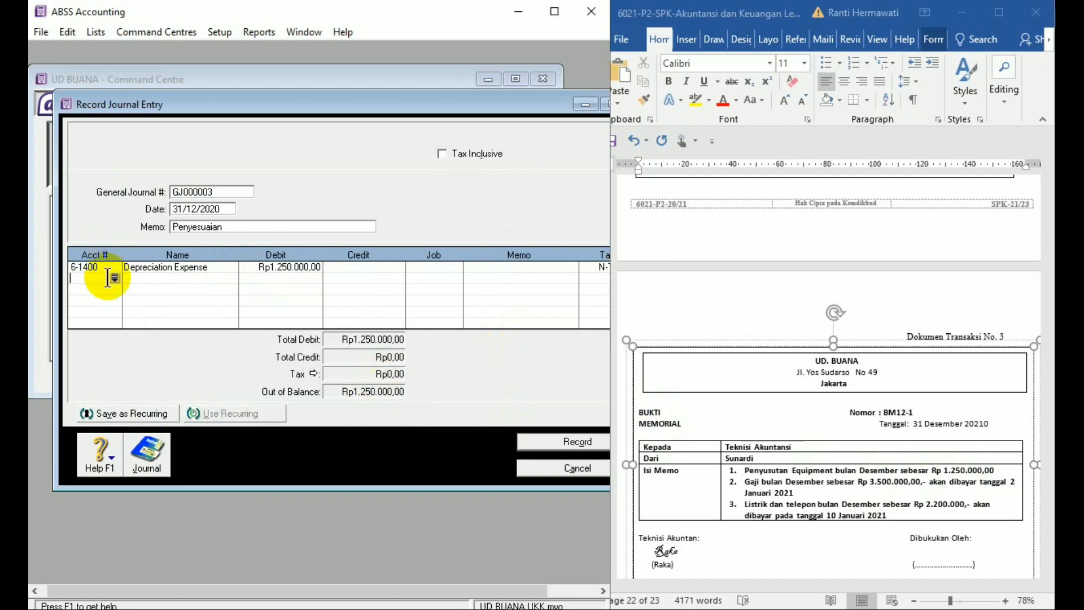
click(113, 276)
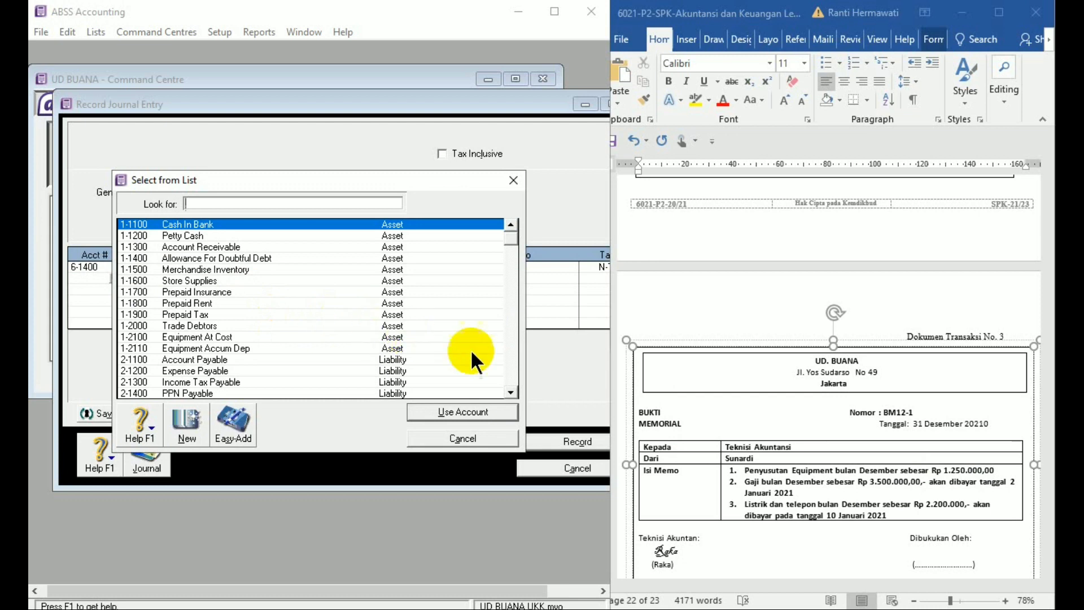
double_click(233, 349)
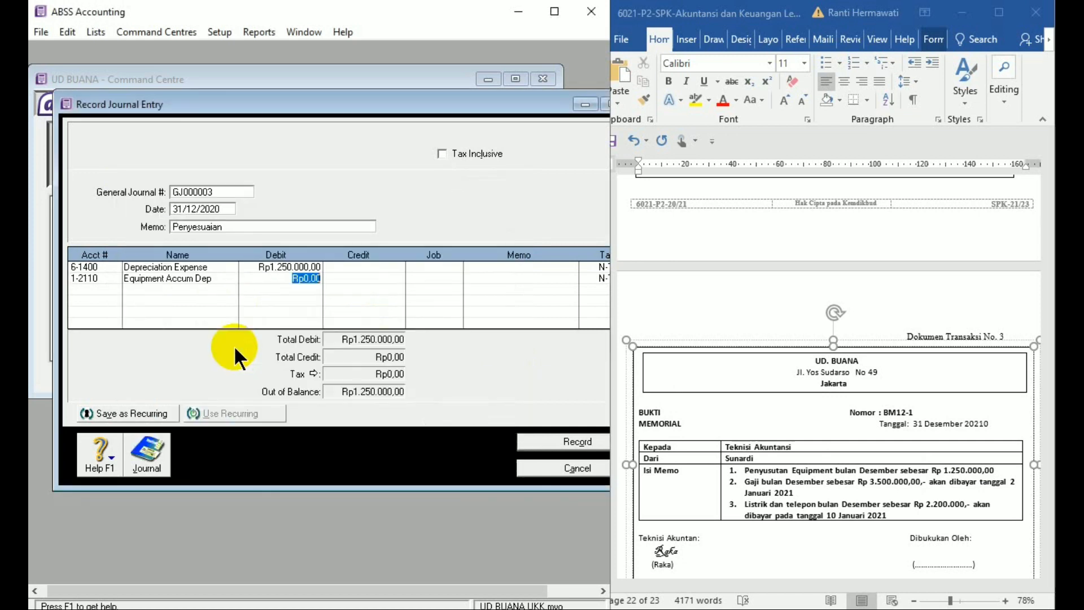
click(344, 276)
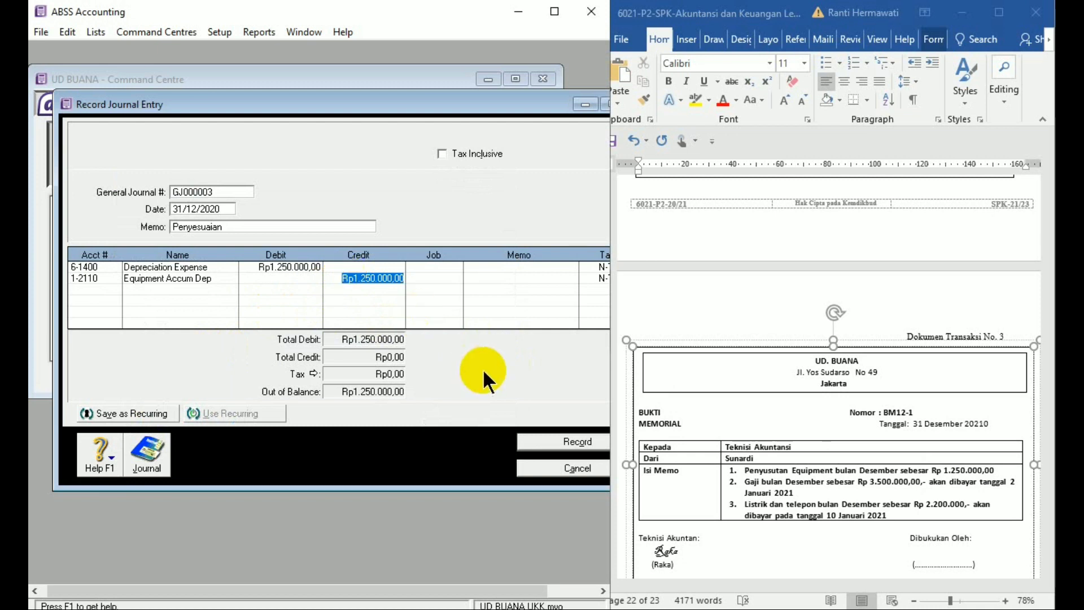
key(Tab)
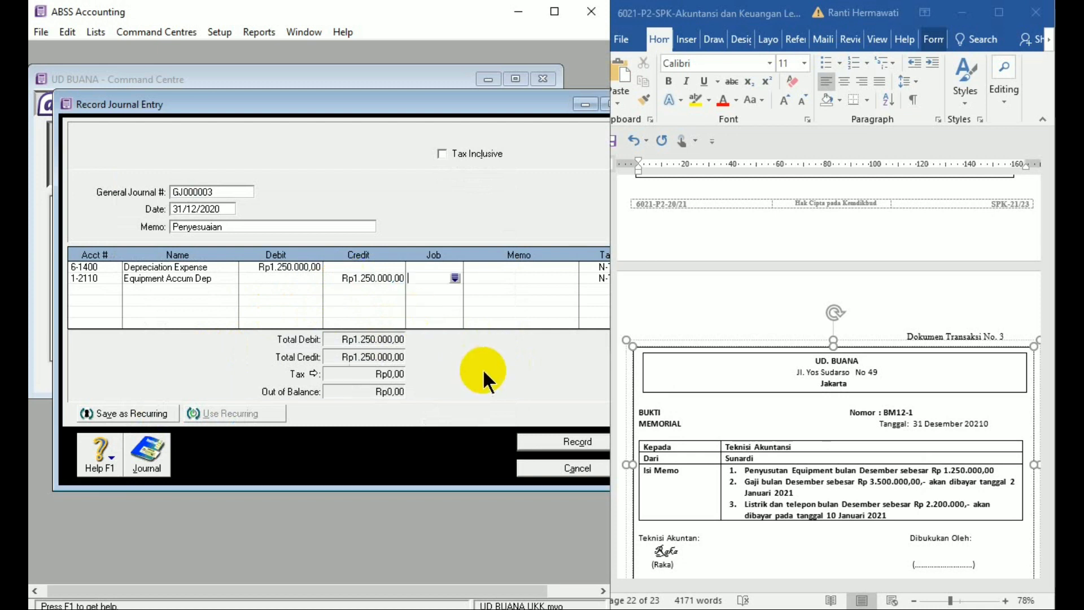
click(74, 291)
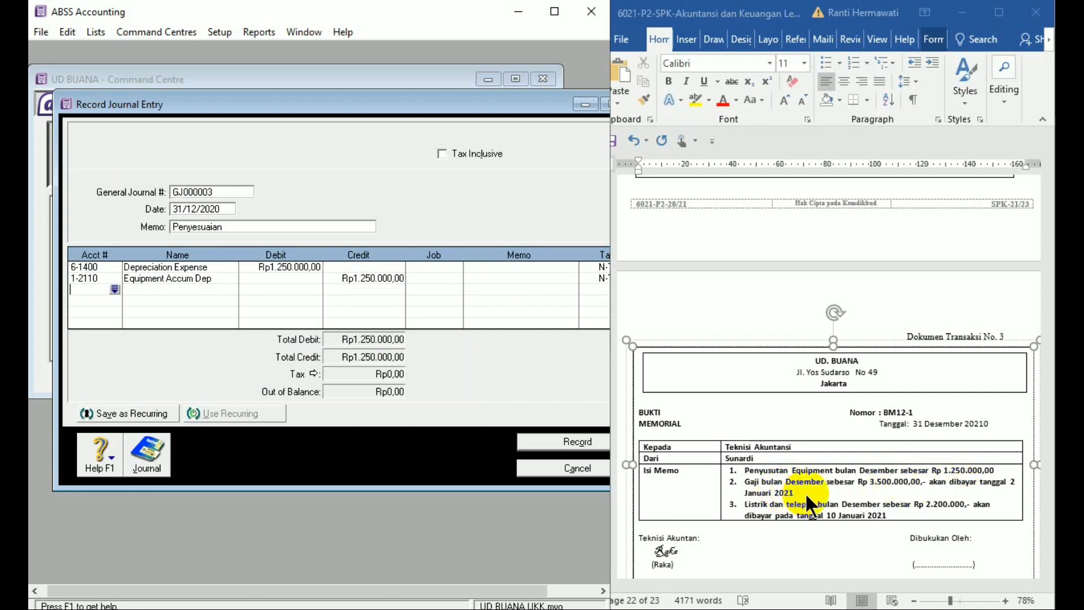
- In the Word memorial, correct the document date of BM12-1 to 31 Desember 2020
click(982, 424)
key(BackSpace)
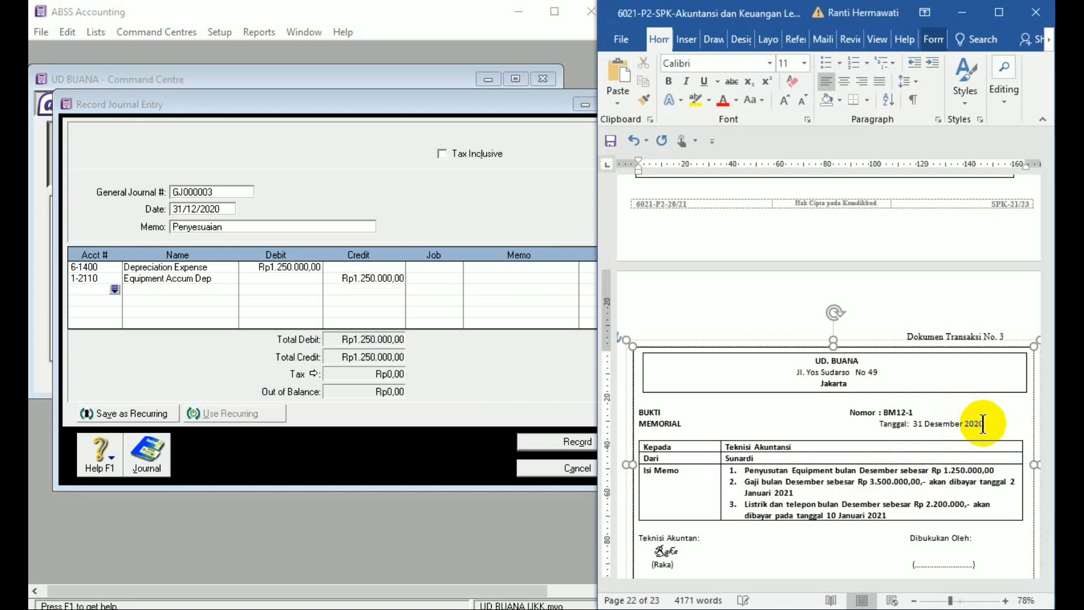
click(836, 491)
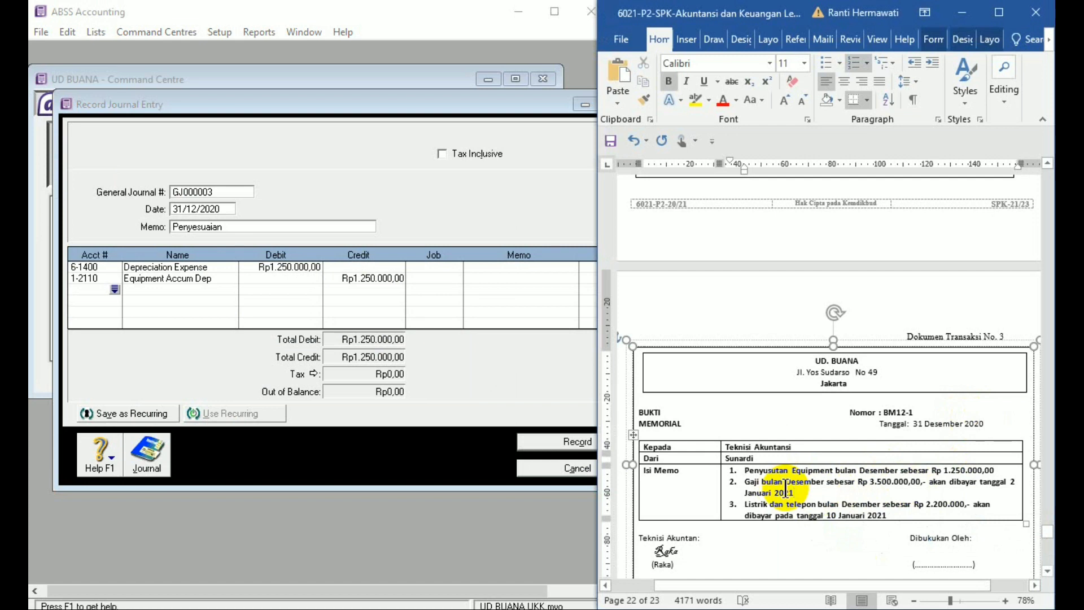
- In the ABSS journal entry, add account 6-1700 Wages & Salaries on the third line with a debit of Rp3.500.000
click(114, 289)
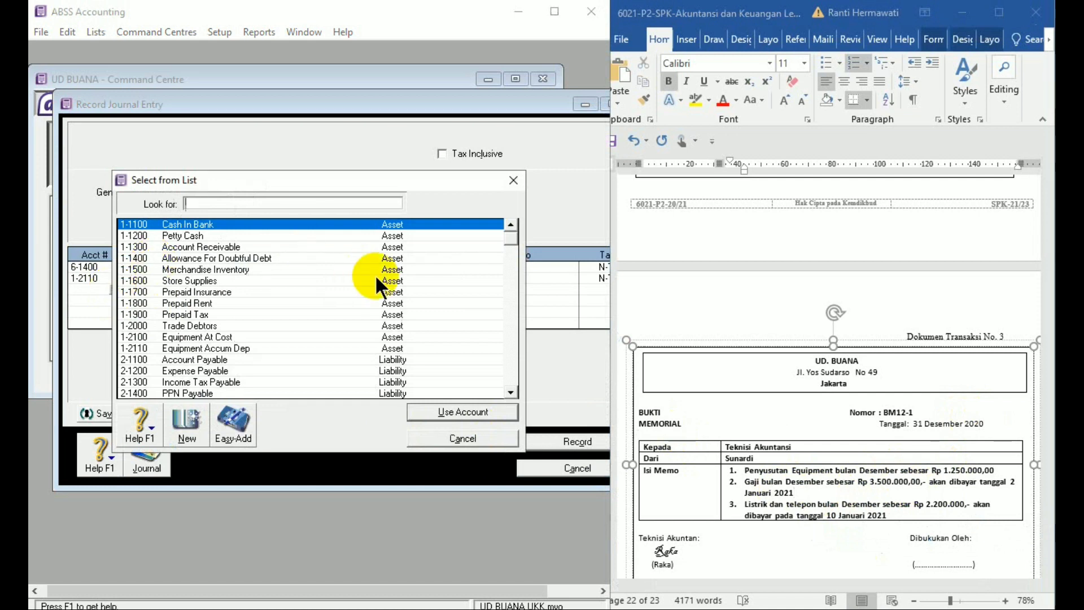
click(515, 352)
click(514, 352)
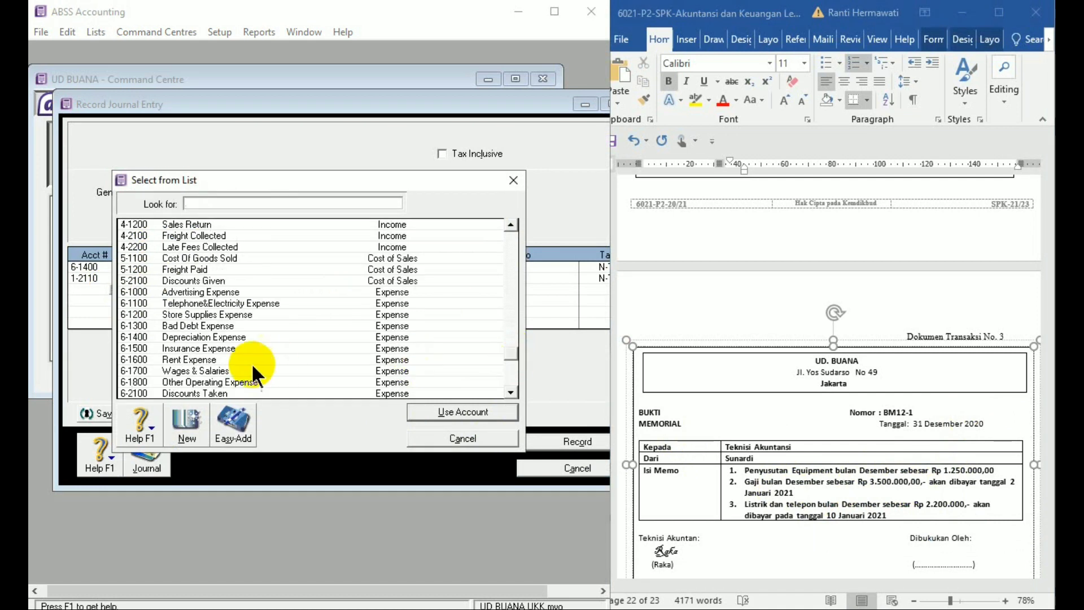
double_click(216, 370)
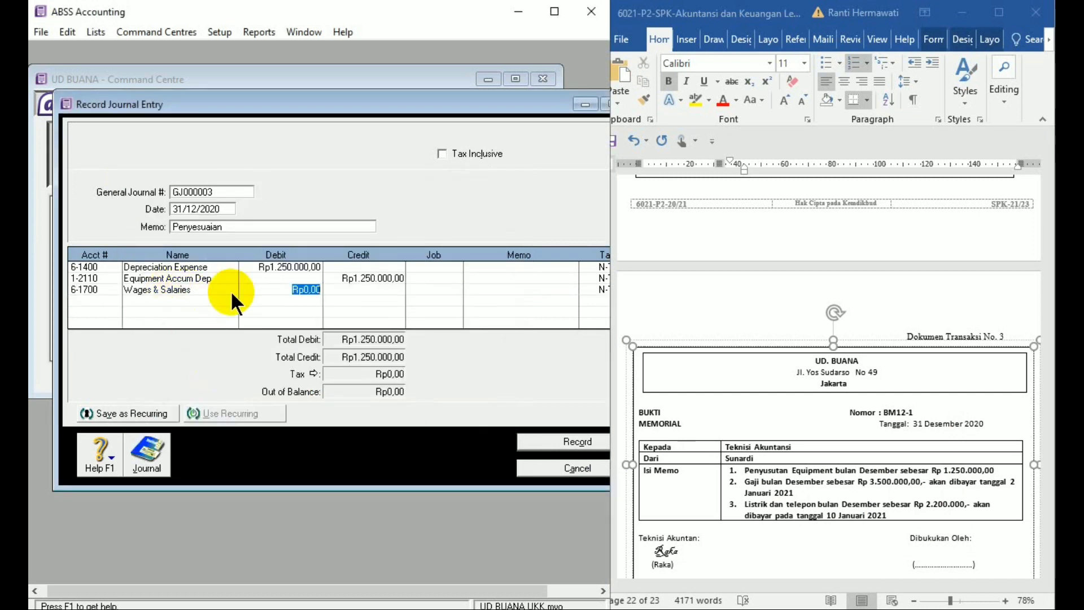
text(3.500.)
text(000)
key(Tab)
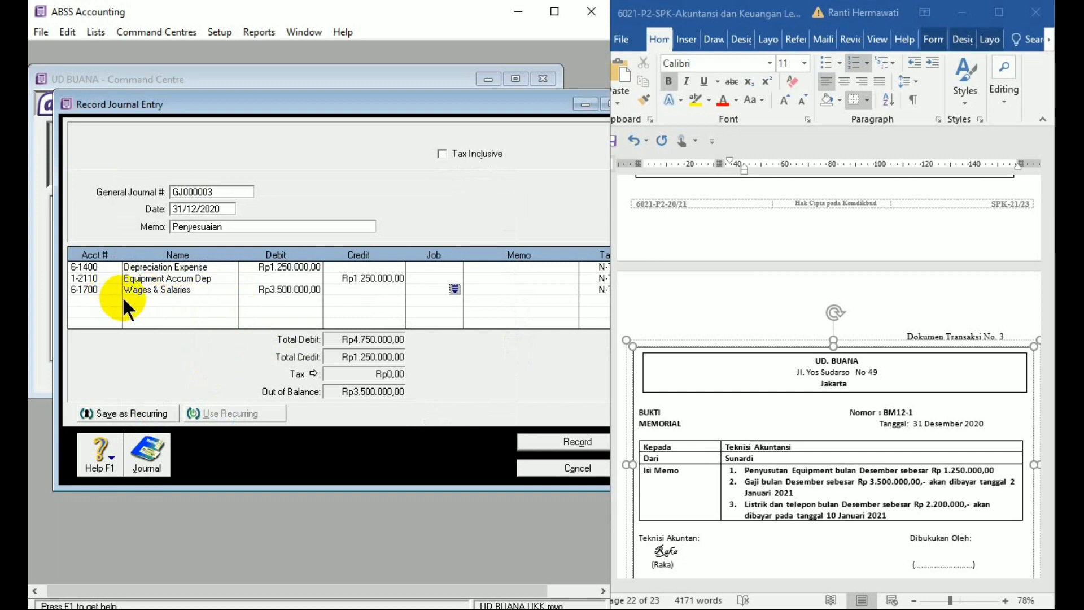
key(Tab)
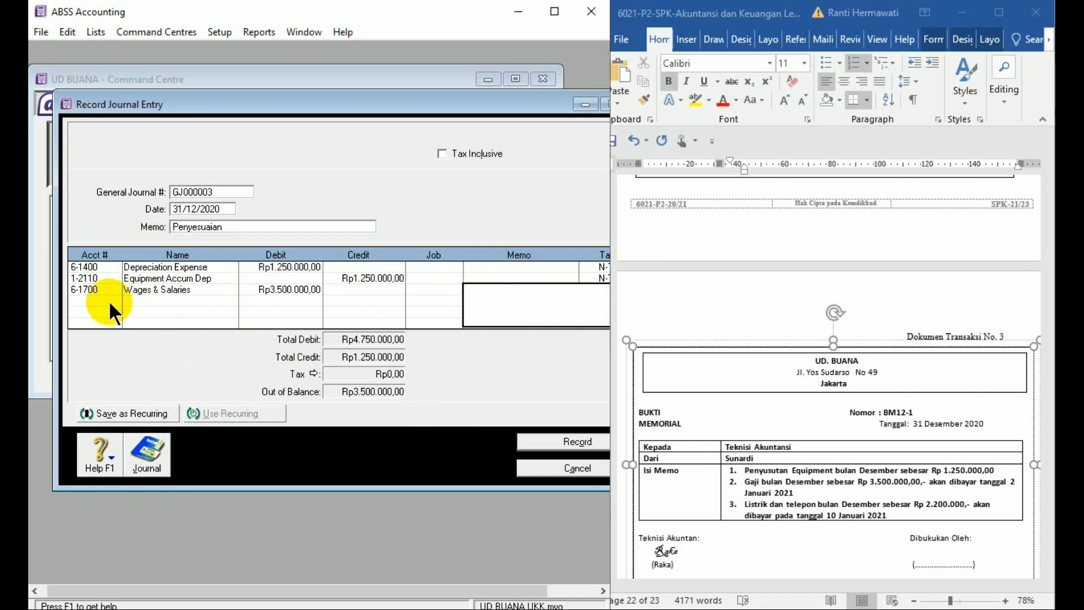
key(Tab)
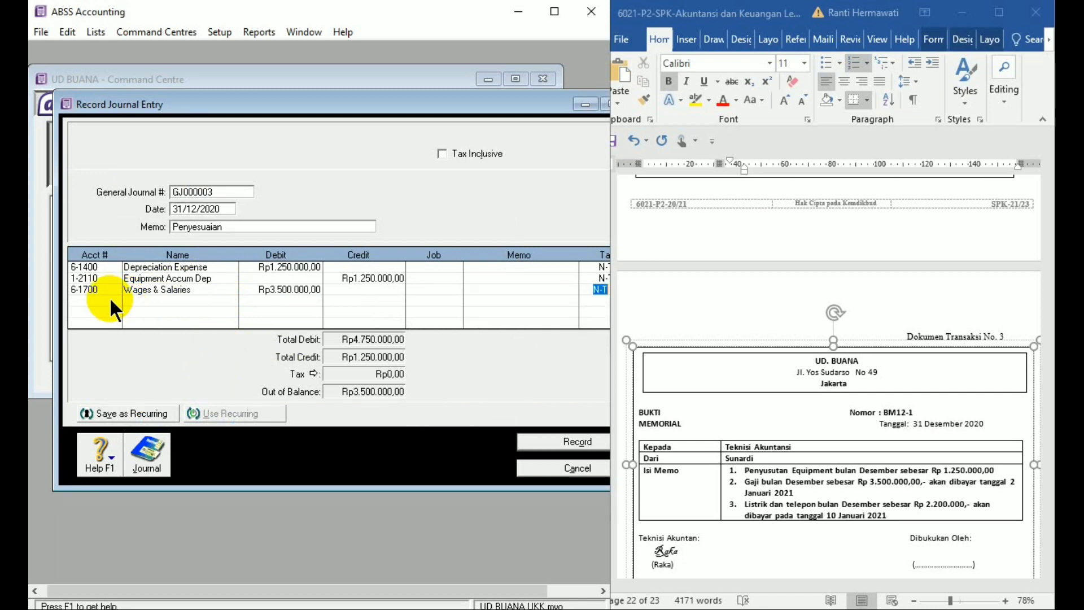
key(Tab)
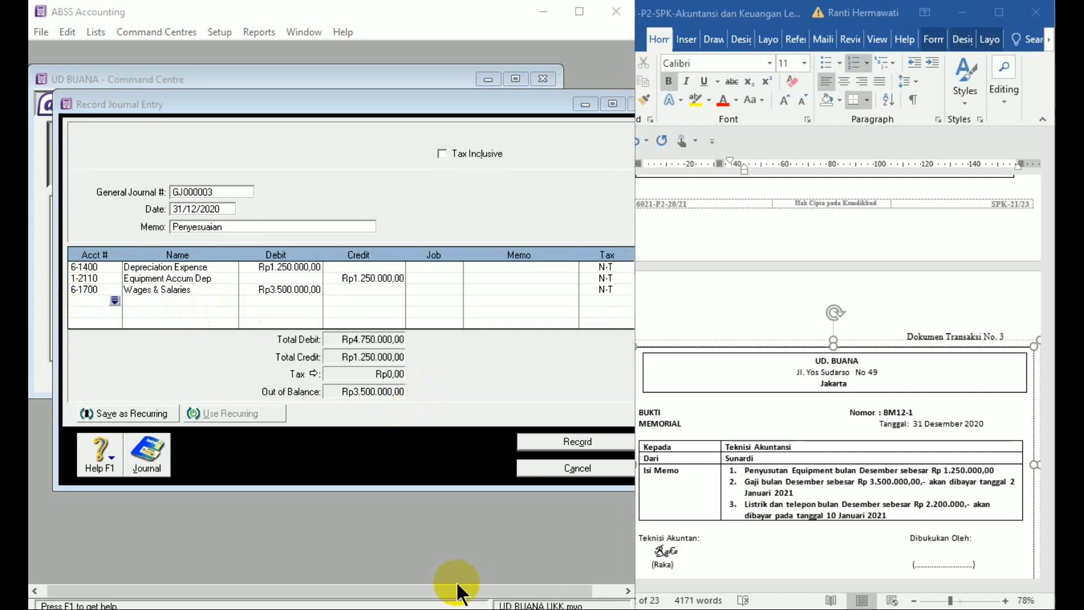
- Add account 2-1200 Expense Payable on the fourth line with a credit of Rp3.500.000
click(115, 298)
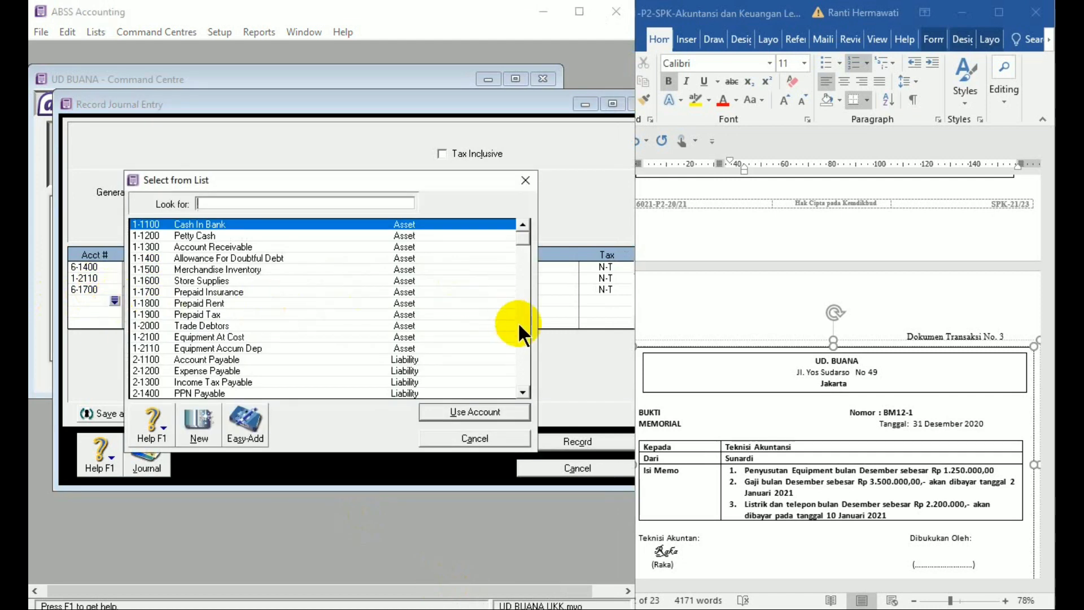
click(518, 322)
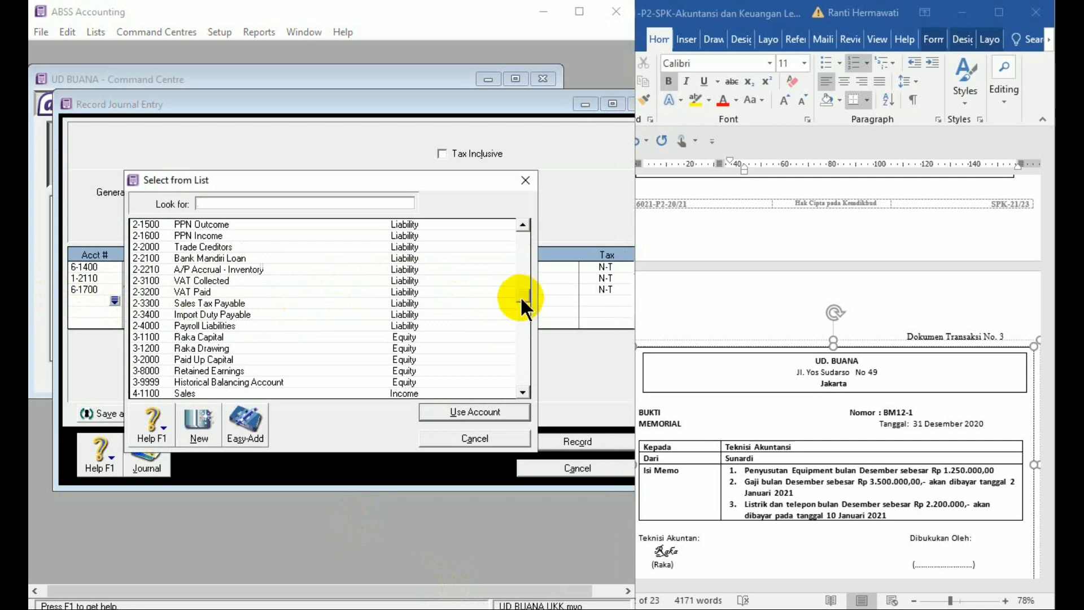
scroll(519, 284, up, 1)
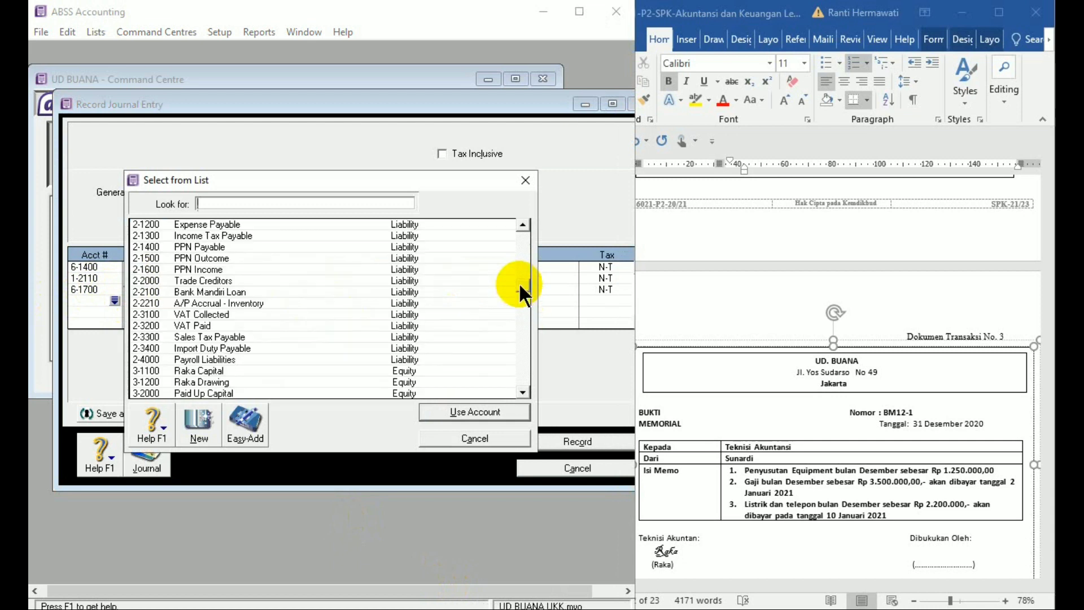
double_click(233, 224)
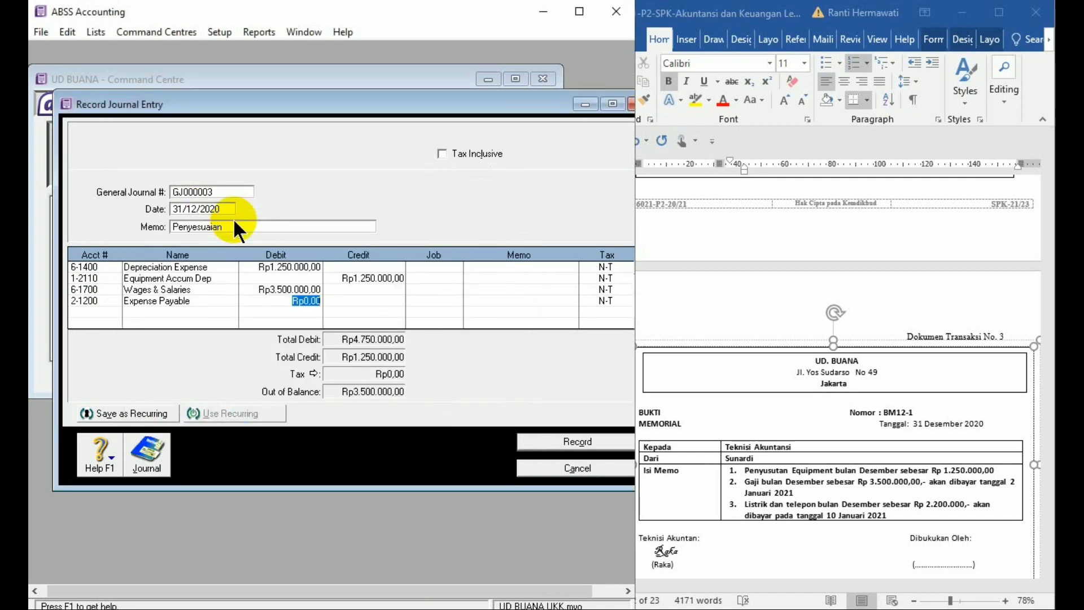
click(347, 300)
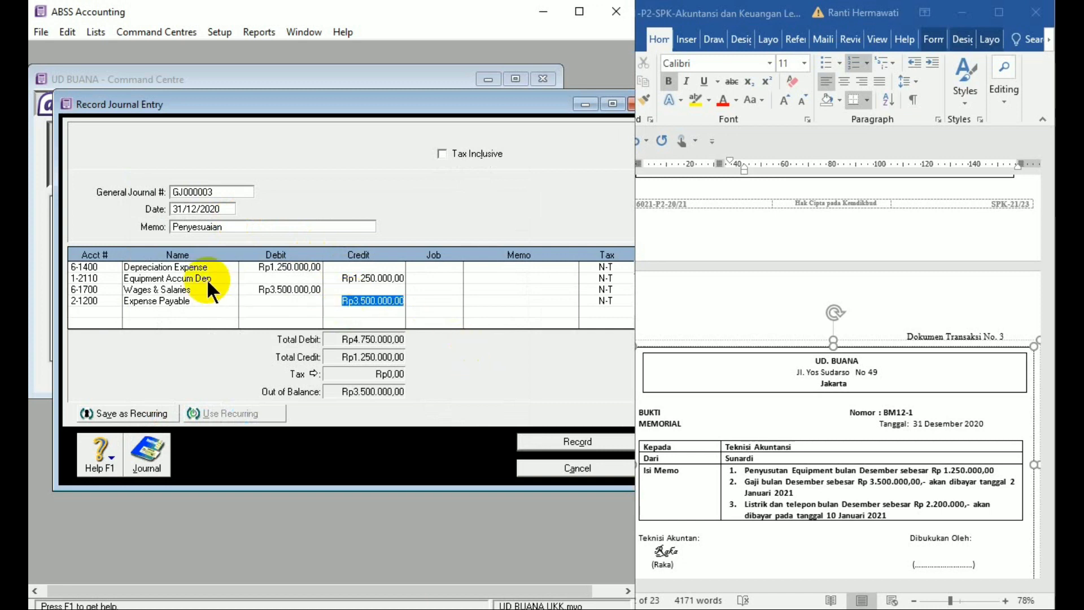
click(111, 308)
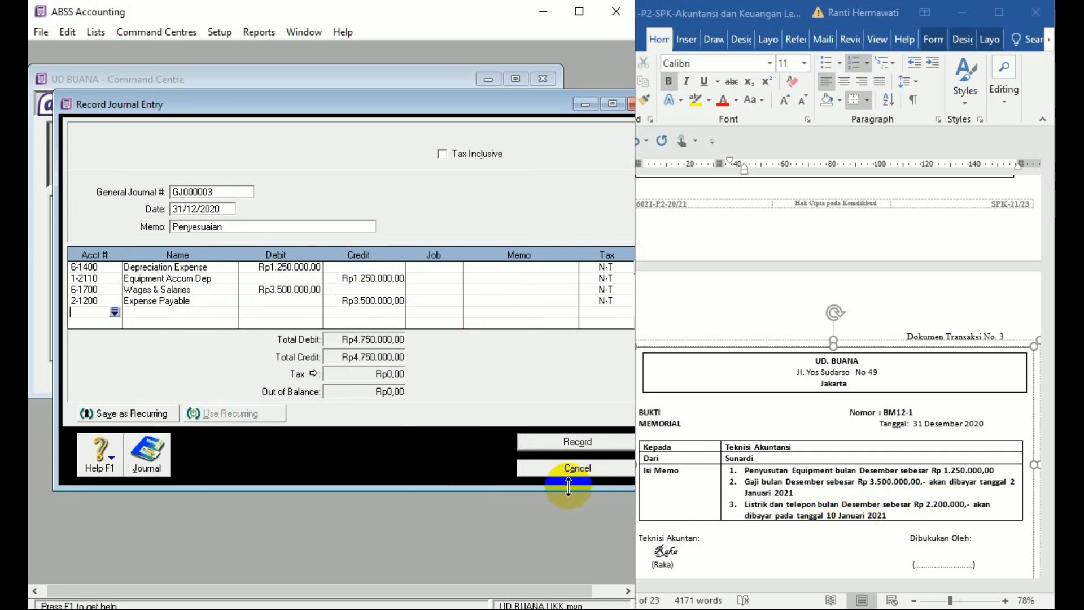
- Add account 6-1100 Telephone&Electricity Expense on the fifth line with a debit of Rp2.200.000
click(114, 311)
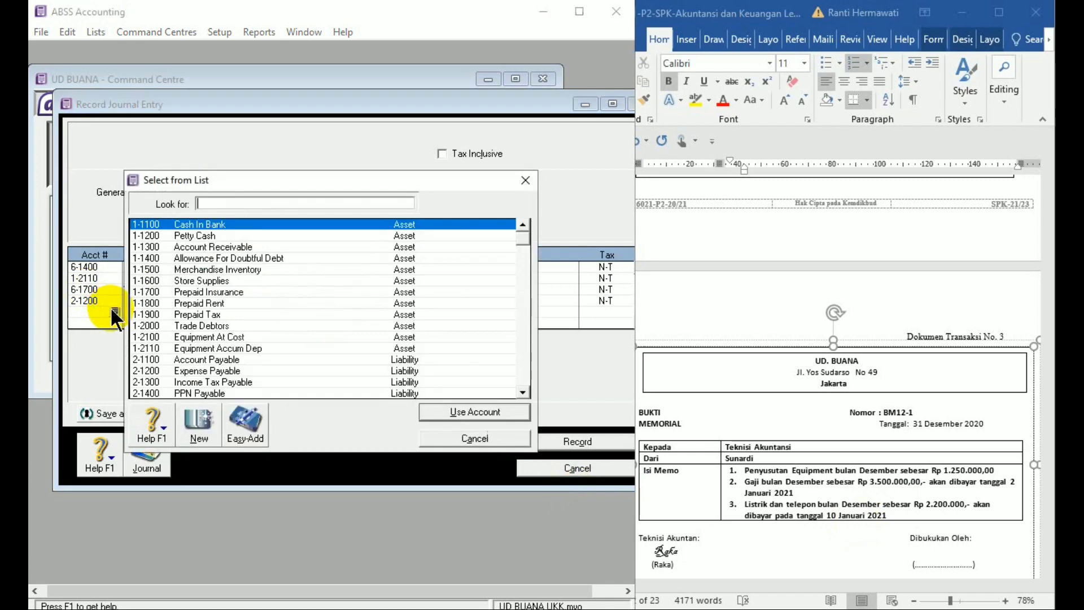
scroll(527, 258, down, 5)
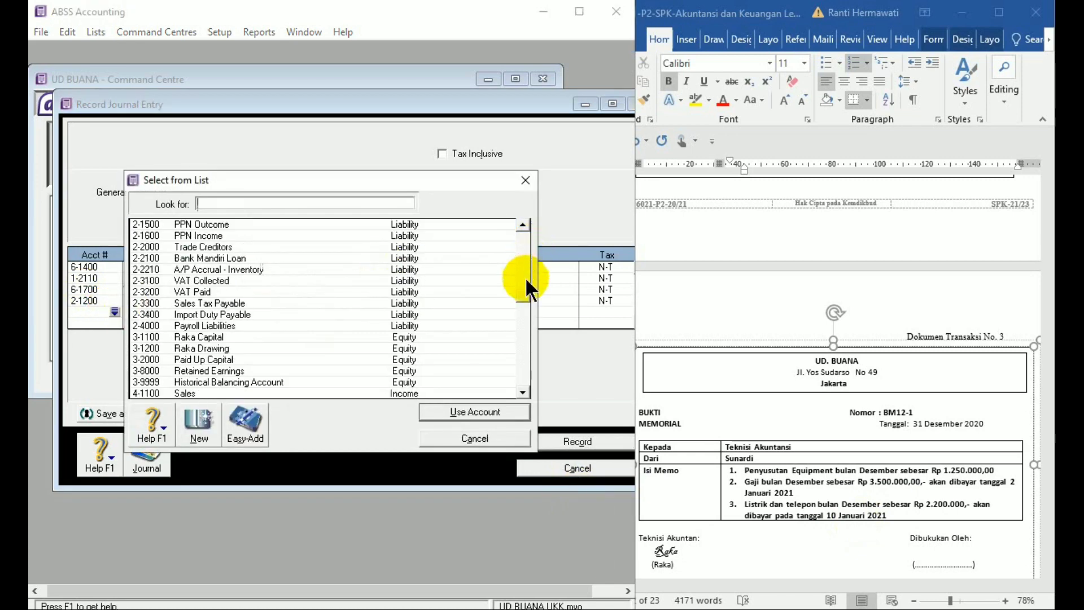
scroll(524, 313, down, 2)
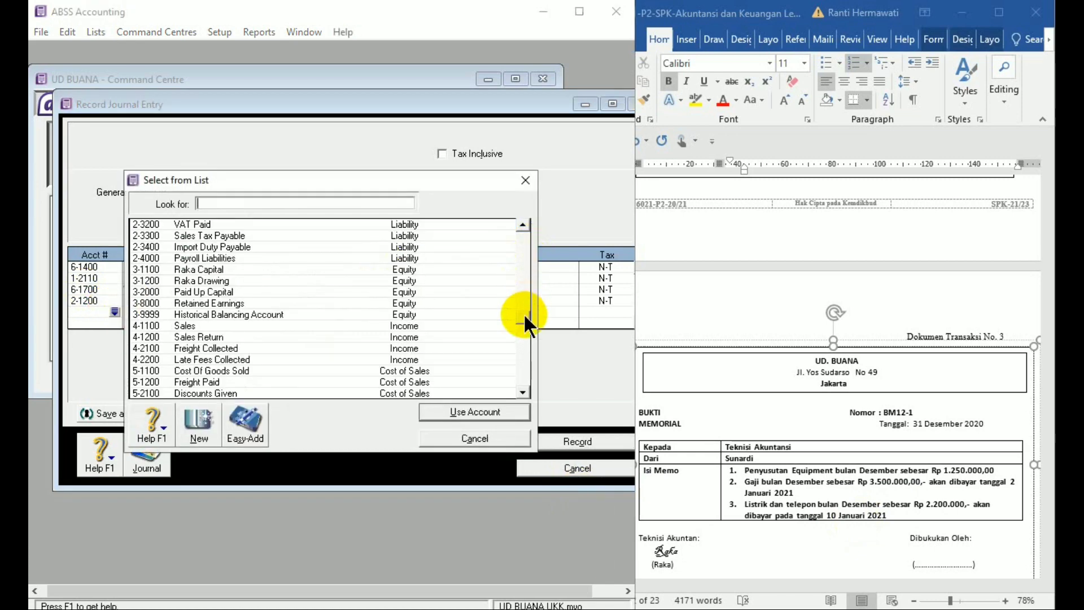
scroll(522, 343, down, 3)
double_click(252, 326)
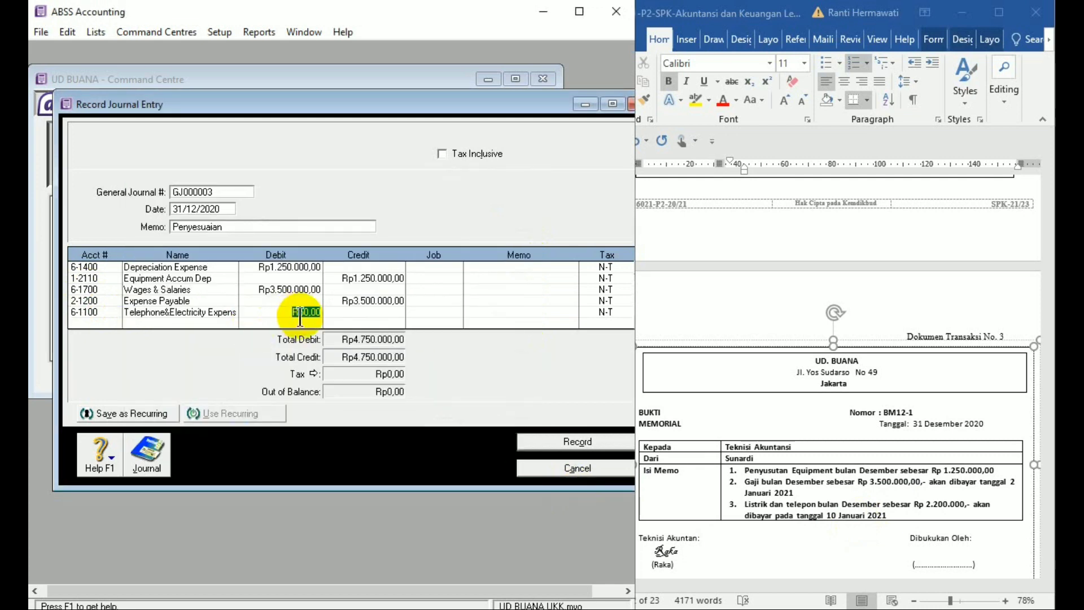
text(2.2)
text(00.000)
key(Tab)
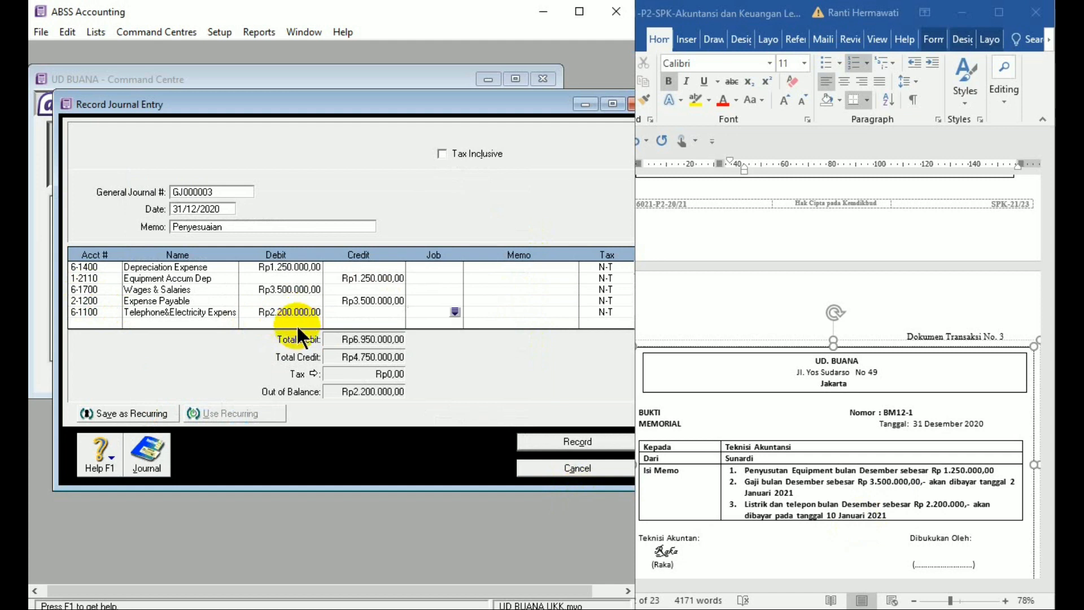
- Add account 2-1200 Expense Payable on the sixth line with a credit of Rp2.200.000
click(118, 323)
click(115, 322)
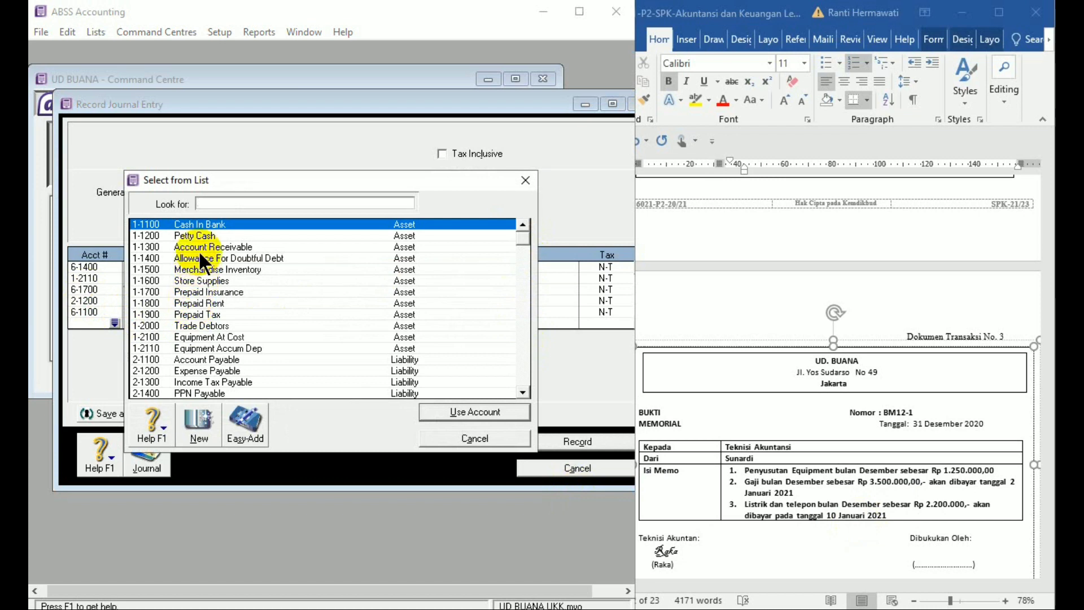
click(214, 371)
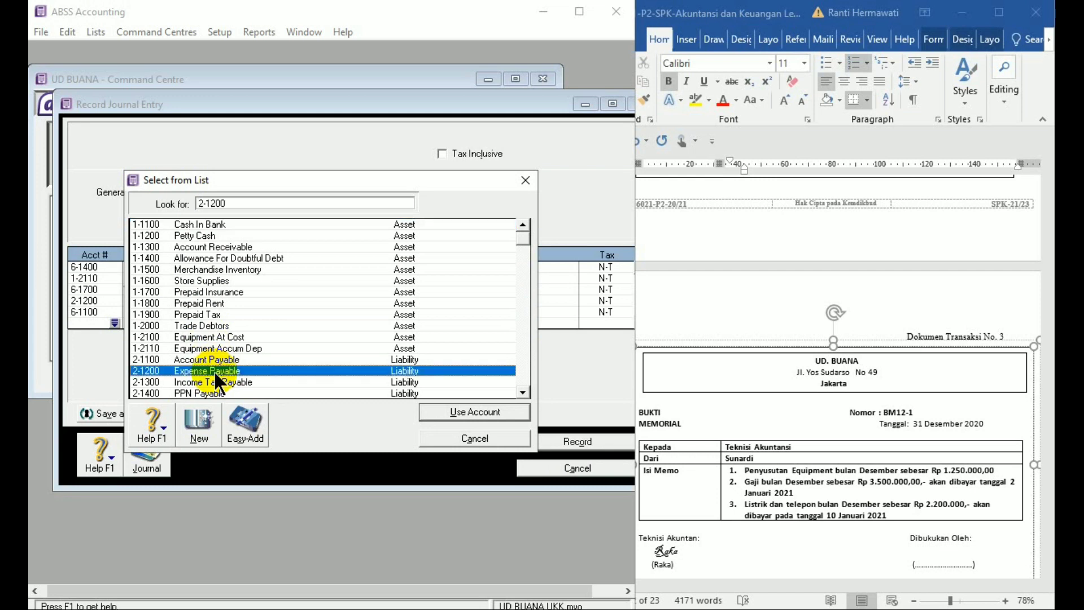
double_click(214, 370)
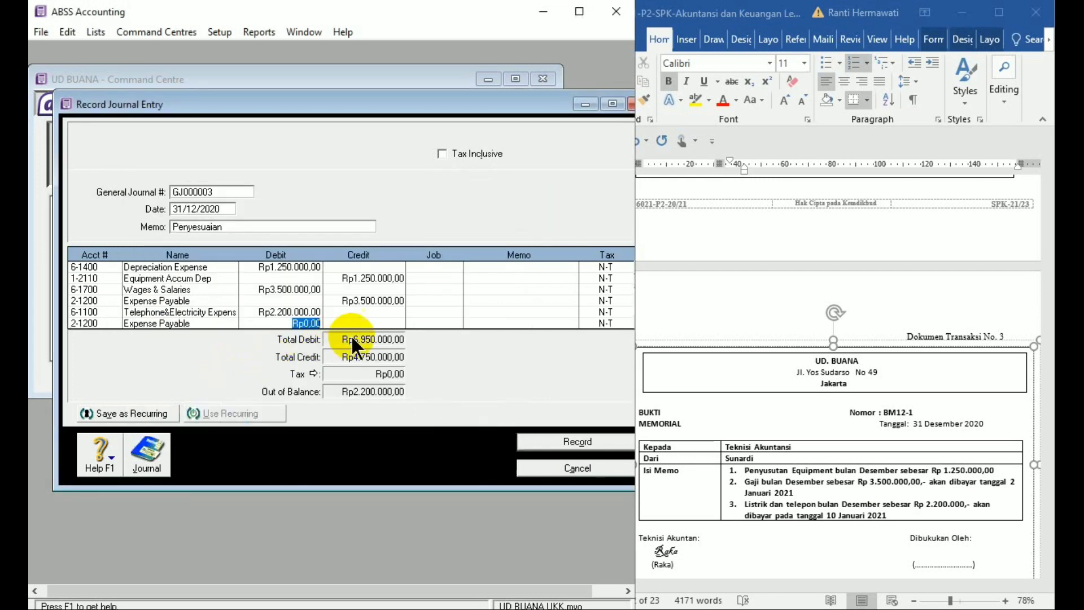
click(359, 322)
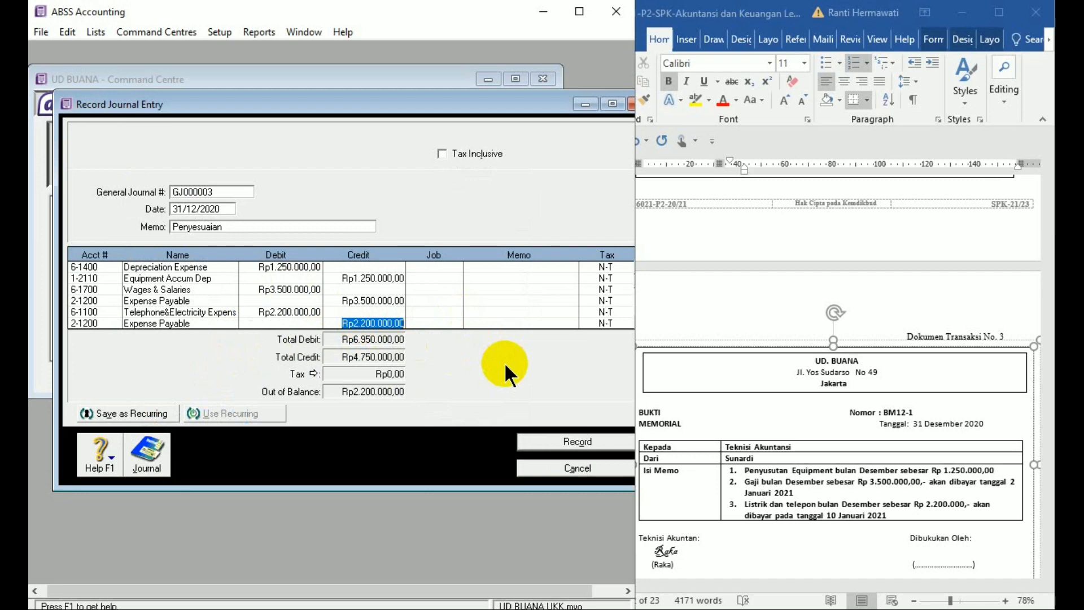
- Check the transaction recap of the Penyesuaian entry, record the entry and close the journal entry window
key(ctrl+r)
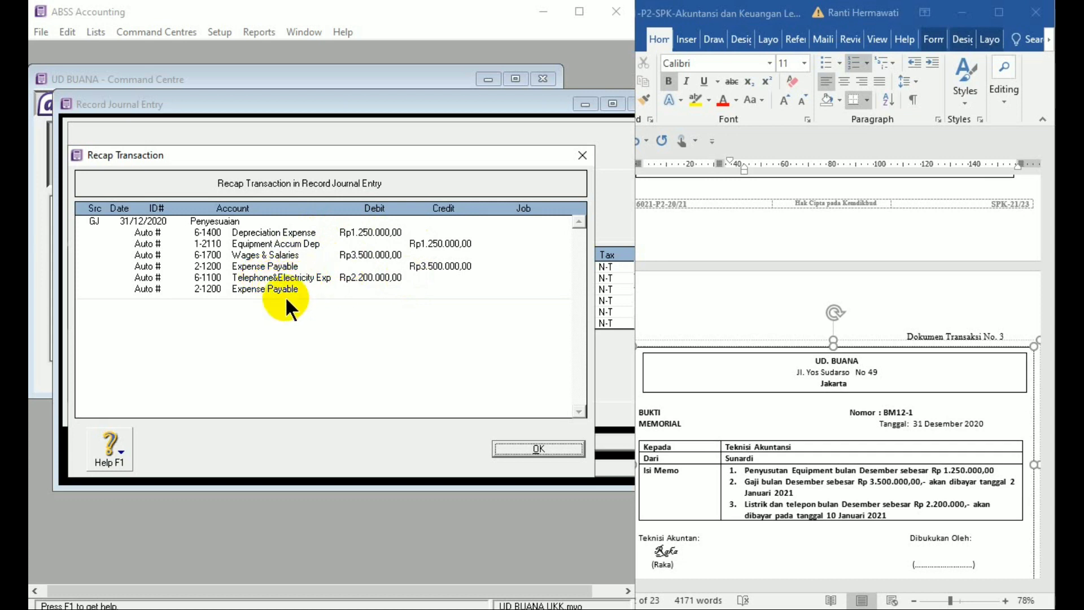
click(543, 449)
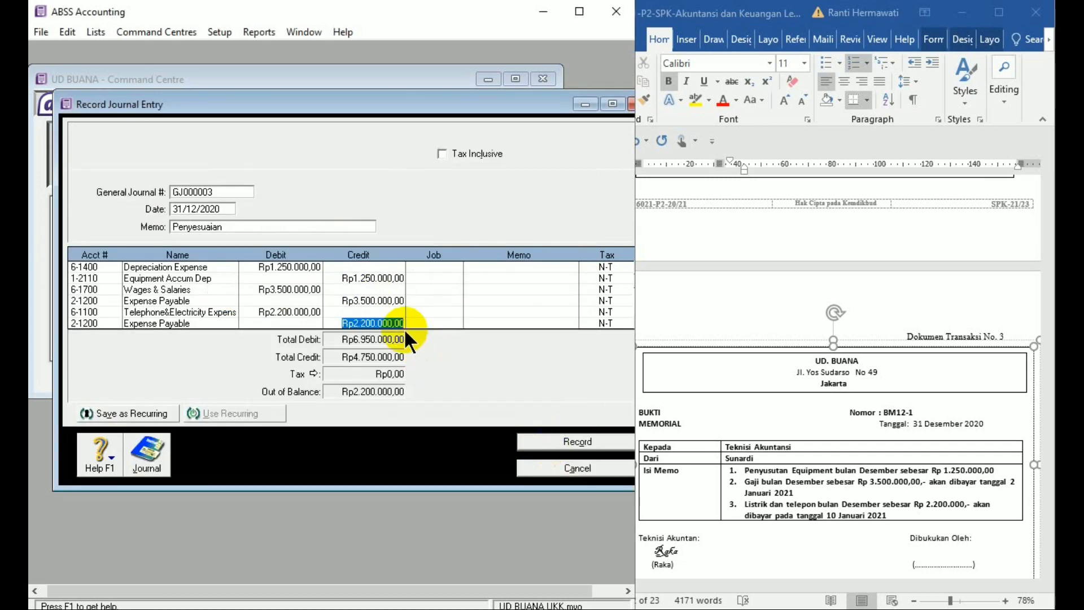
key(Tab)
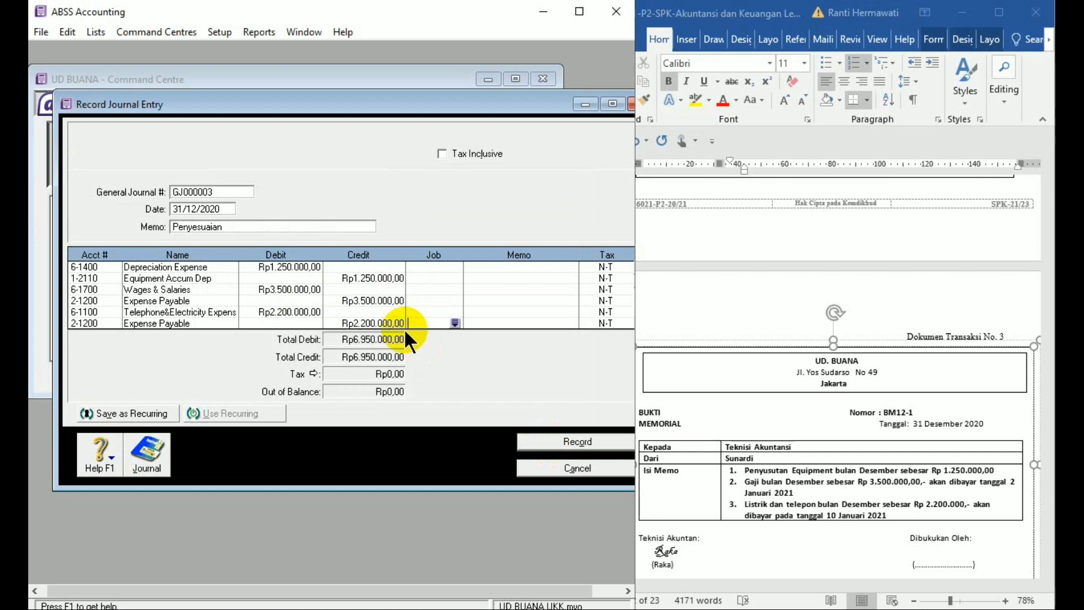
key(ctrl+r)
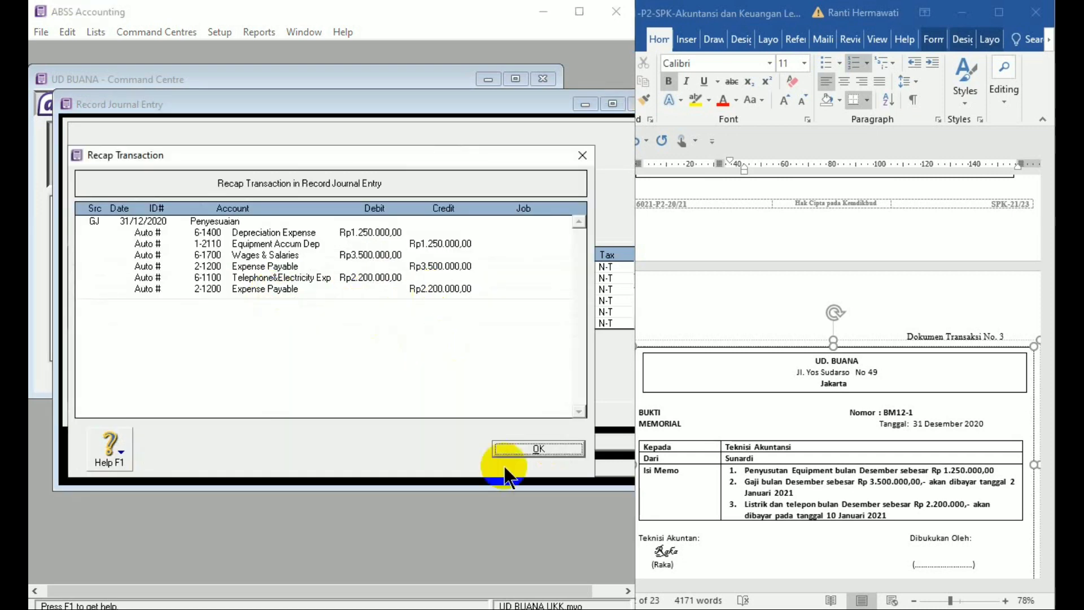
click(500, 446)
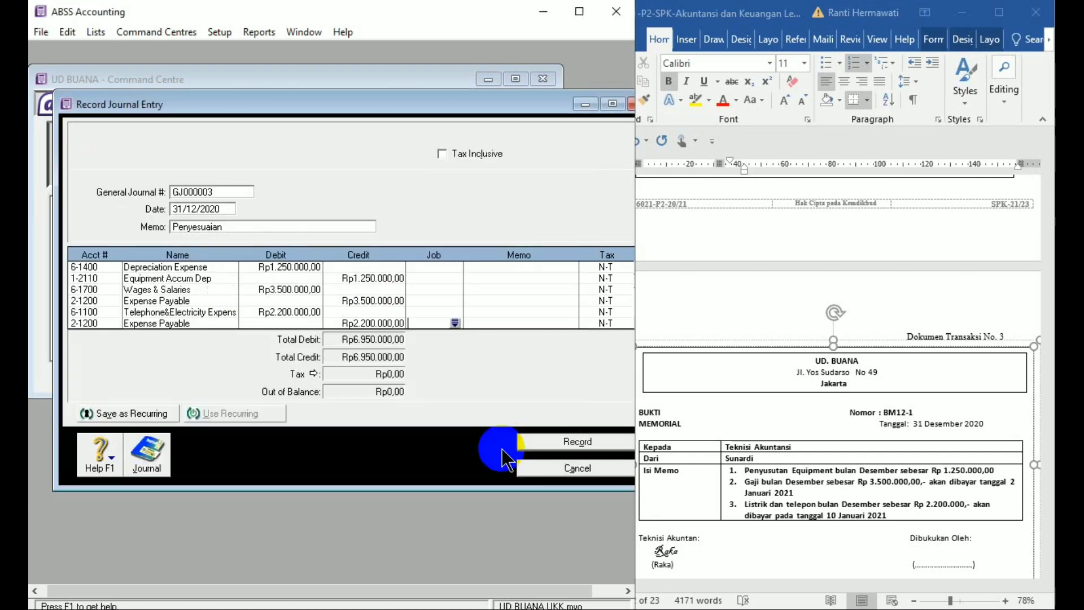
click(537, 448)
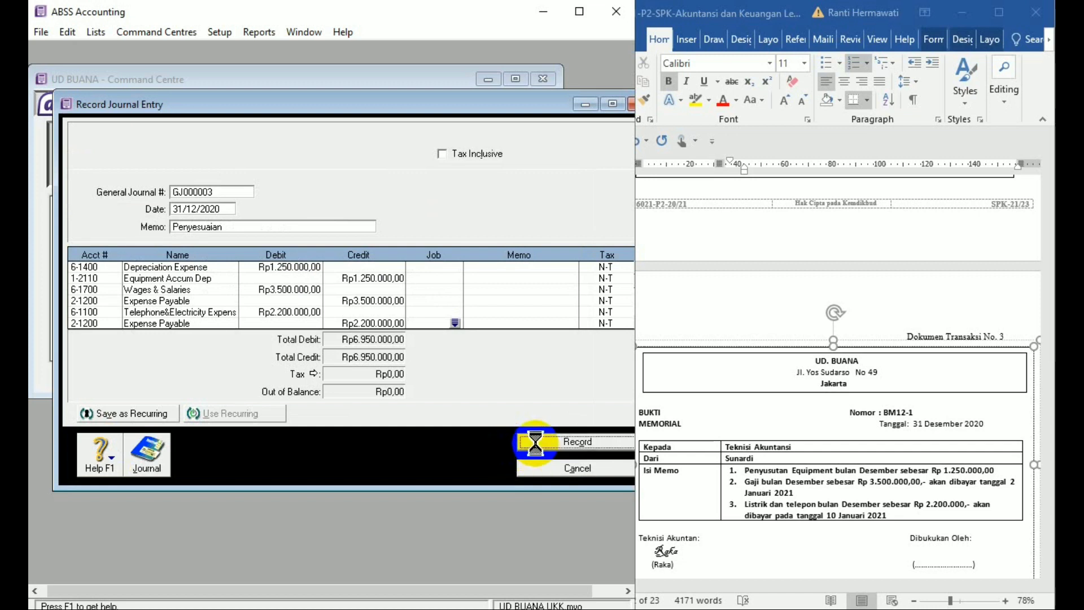
click(552, 467)
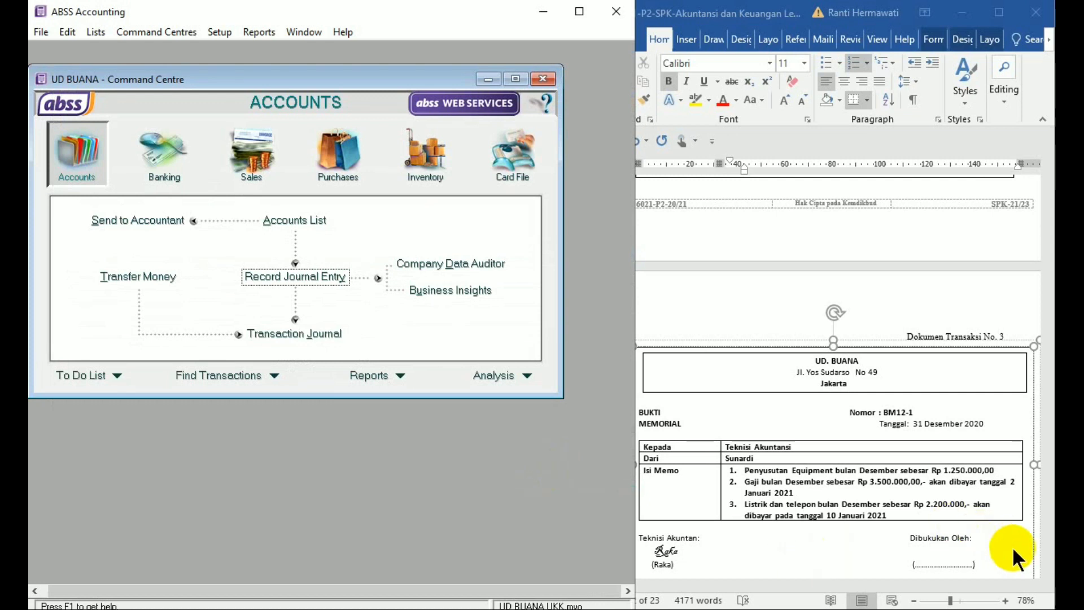
- In the Word document, go to the memorial under Dokumen Transaksi No. 4
click(1035, 552)
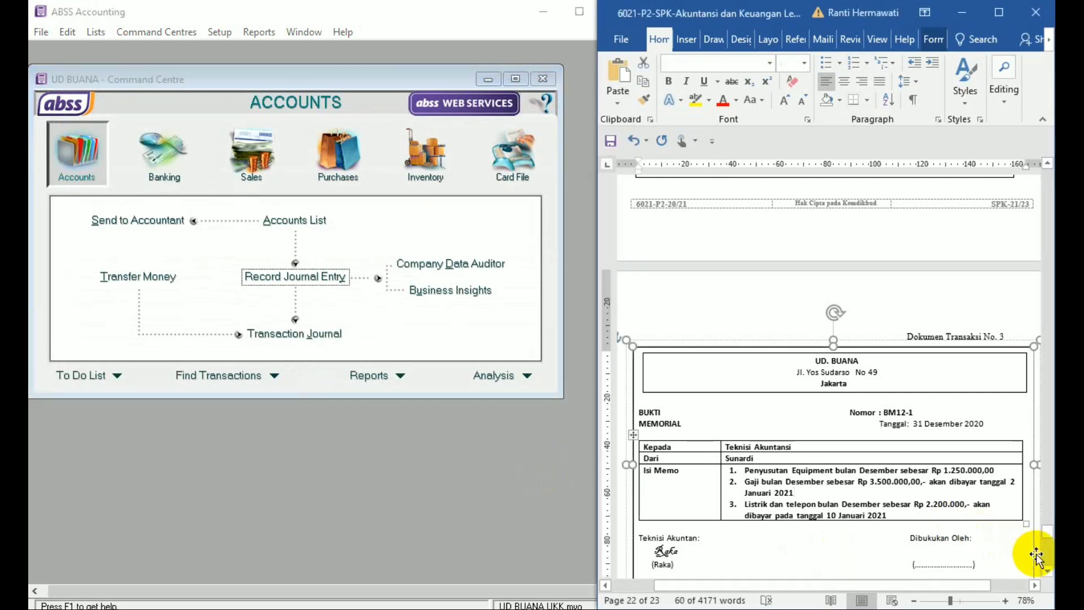
click(739, 275)
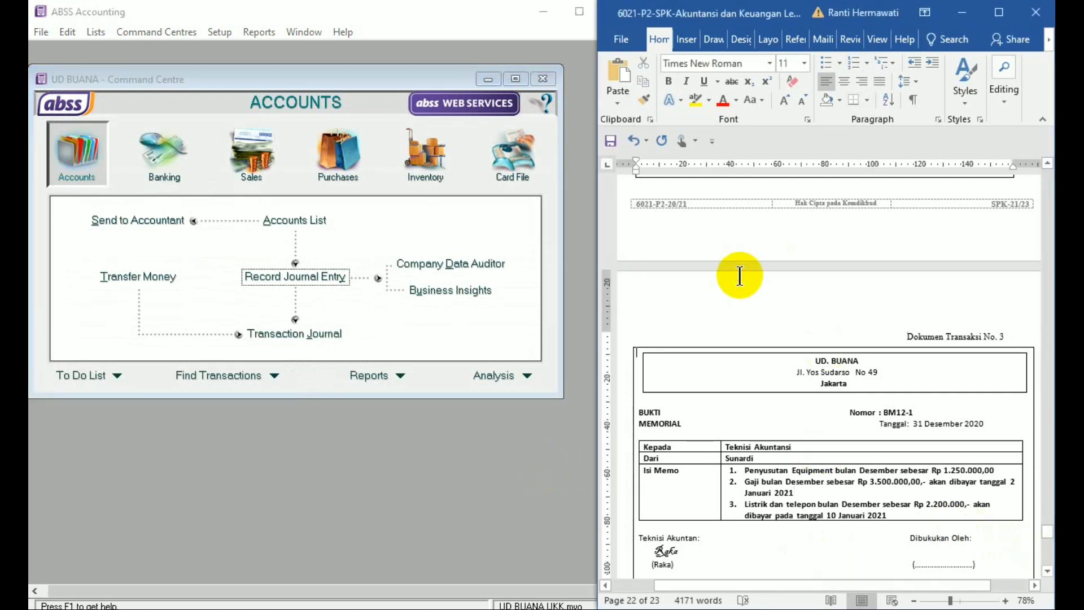
click(740, 275)
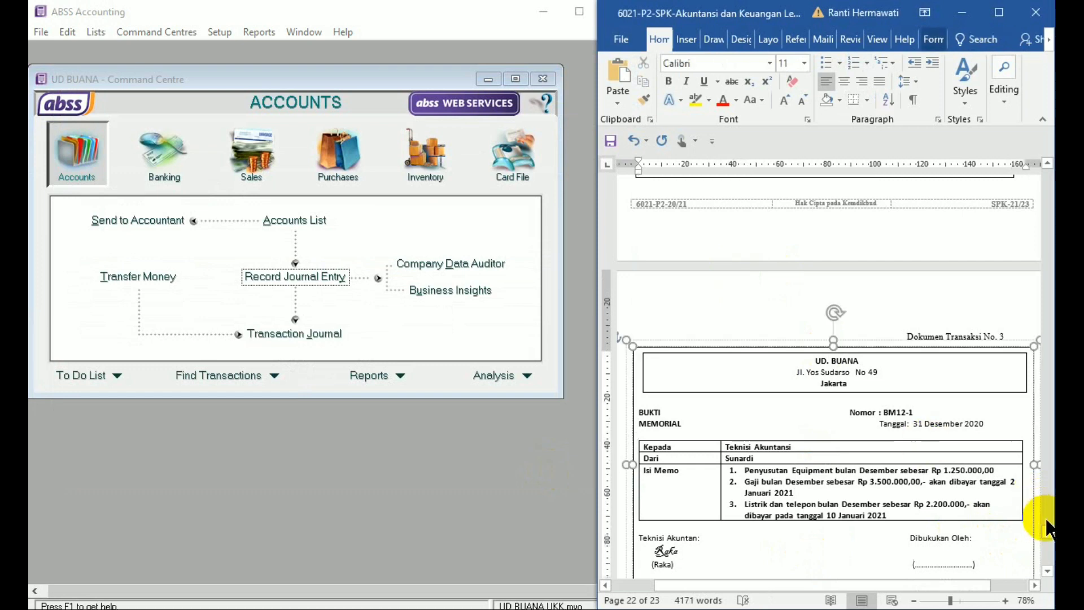
drag(1046, 533, 1047, 550)
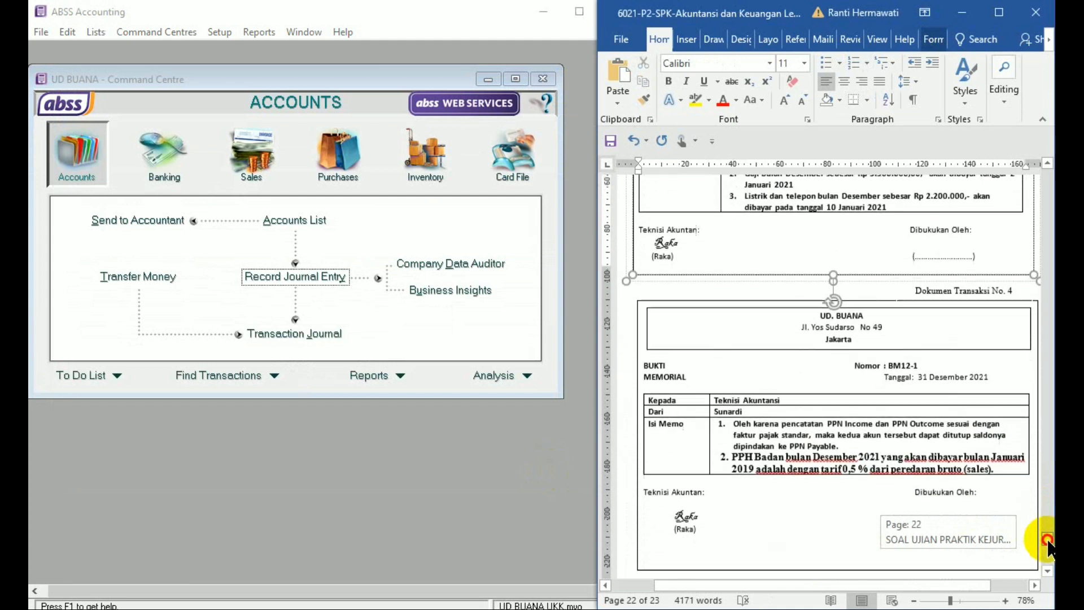
- Correct the year to 2020 in the memorial's date and after "bulan Desember" in its PPH Badan item
click(871, 524)
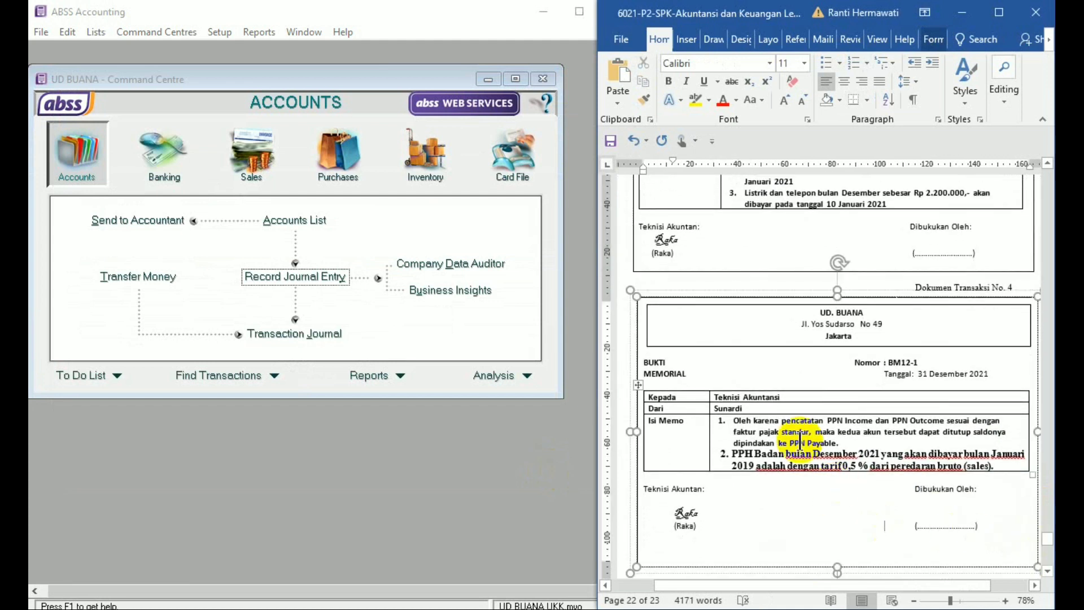
click(996, 370)
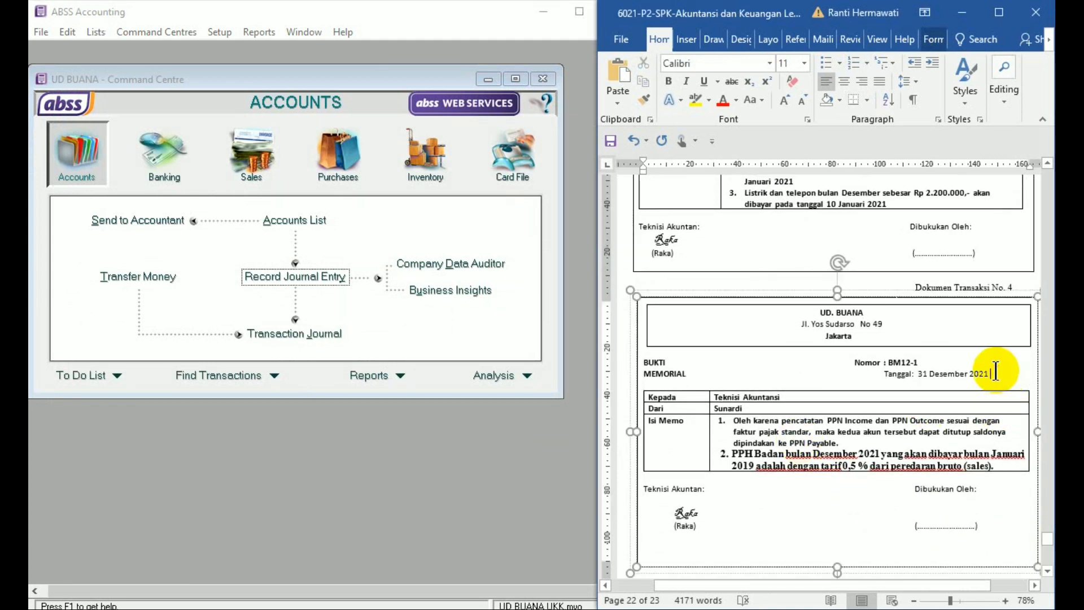
key(BackSpace)
text(0)
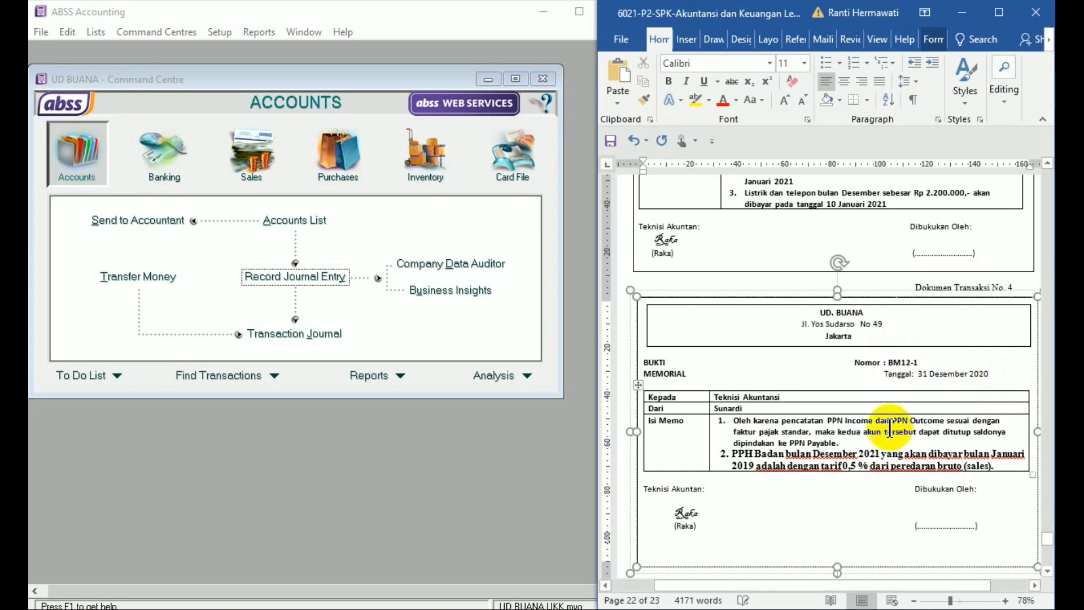
click(879, 454)
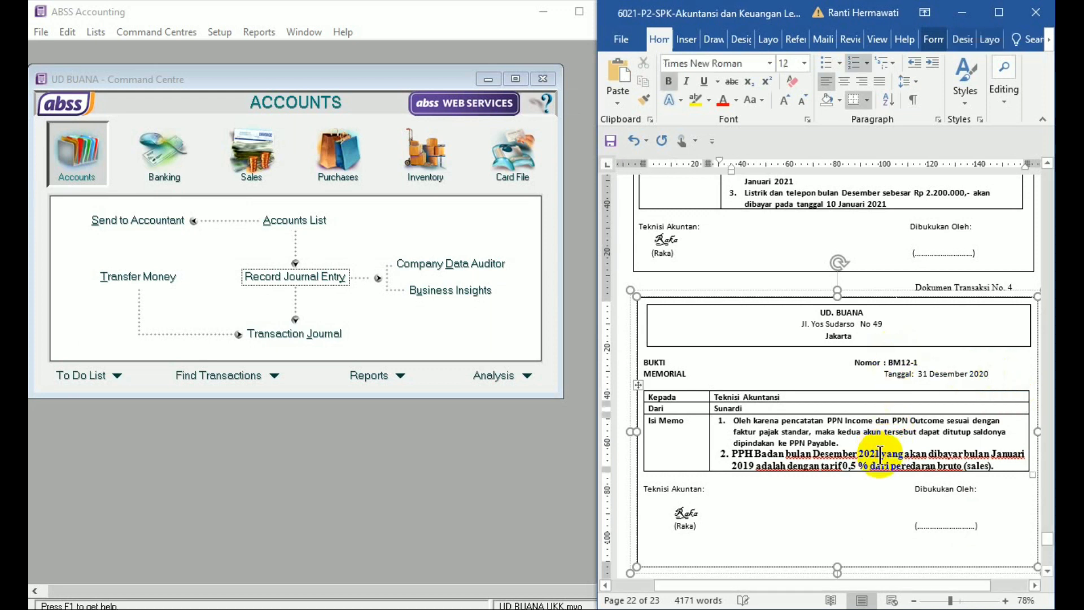
key(Delete)
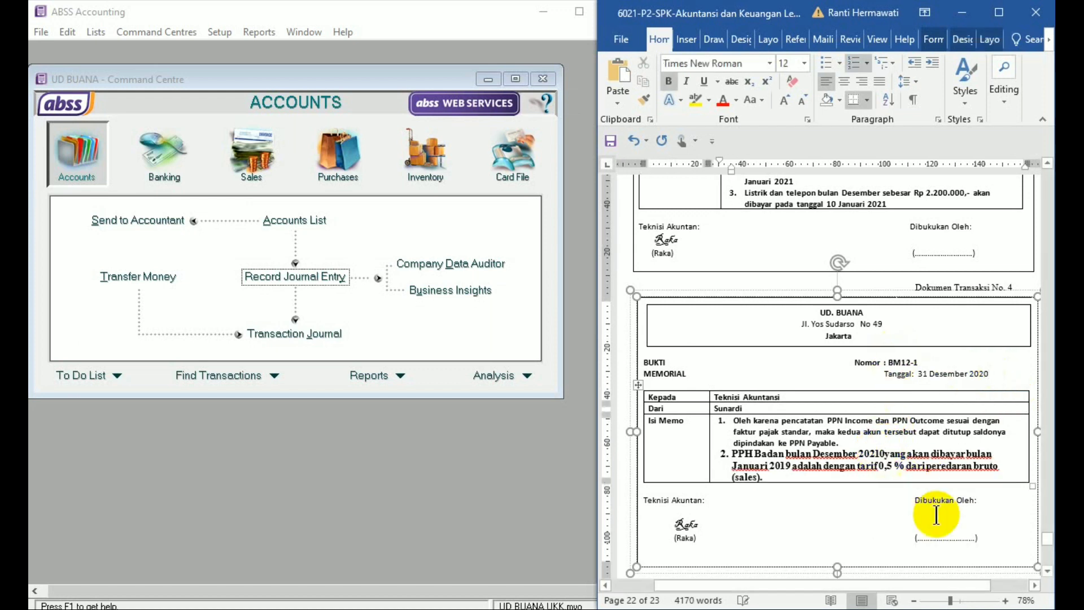
key(BackSpace)
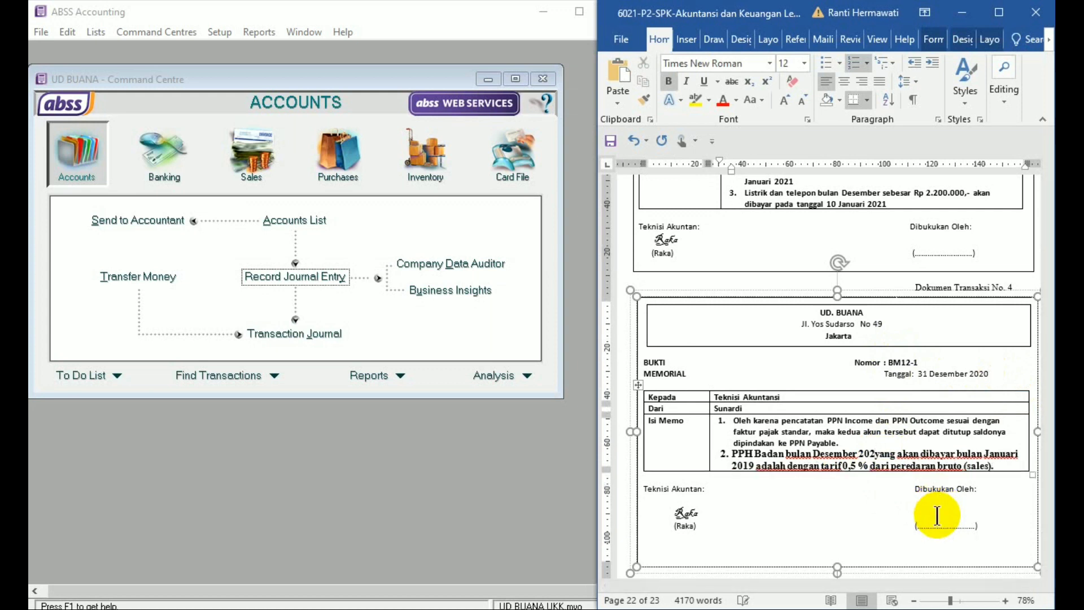
text(0)
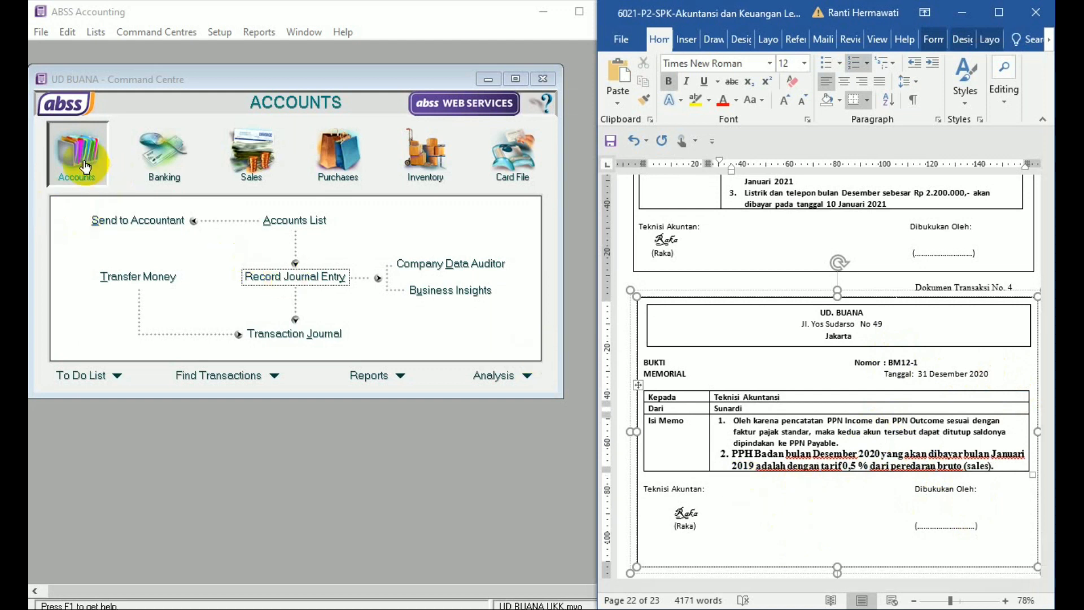
- Start a new journal entry in ABSS Accounting with the memo Penyesuaian
click(272, 278)
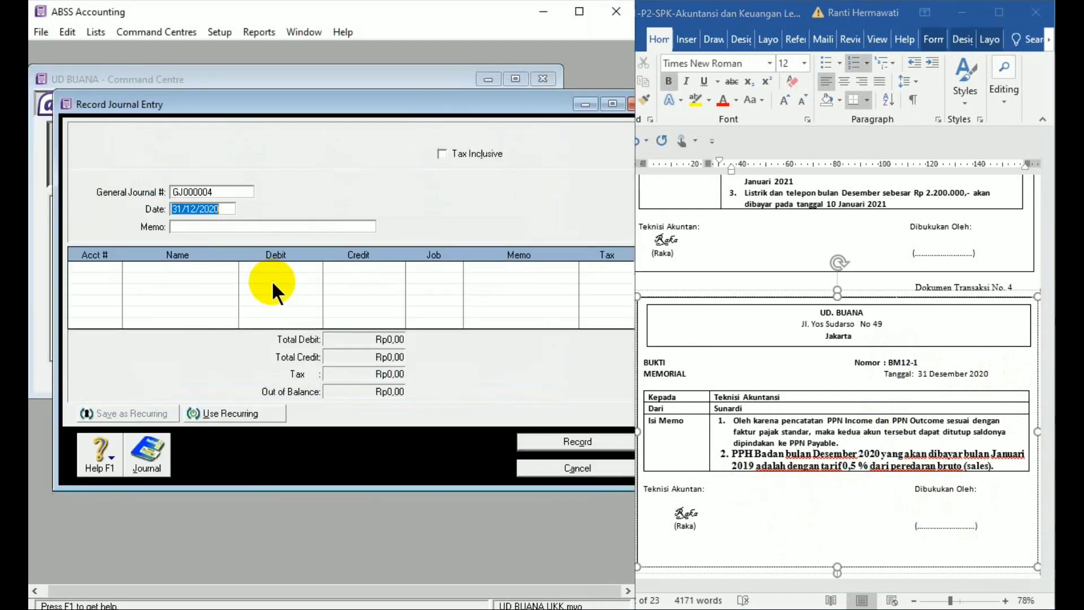
click(201, 225)
text(Penye)
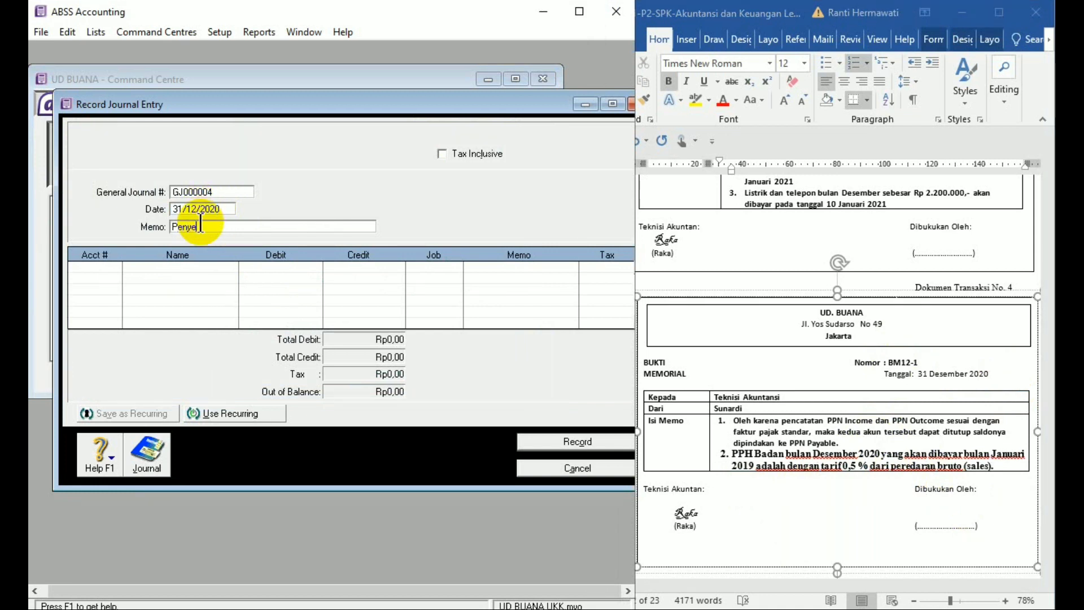
text(suaian)
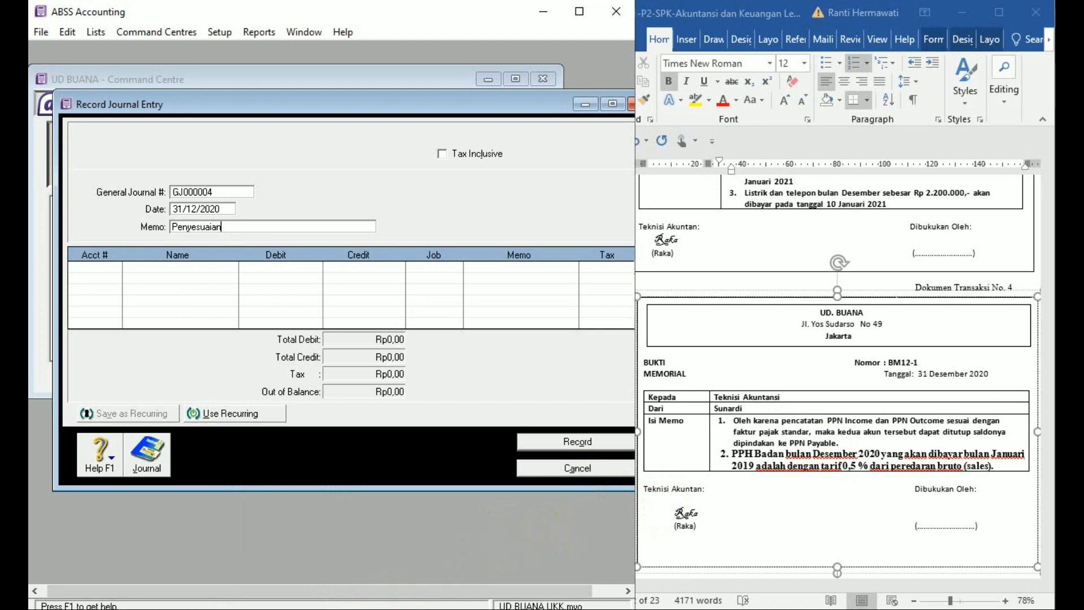
- Look up PPN Outcome in the Trial Balance UD BUANA document and add account 2-1500 on the first journal line with a debit of Rp101.200.000
click(354, 592)
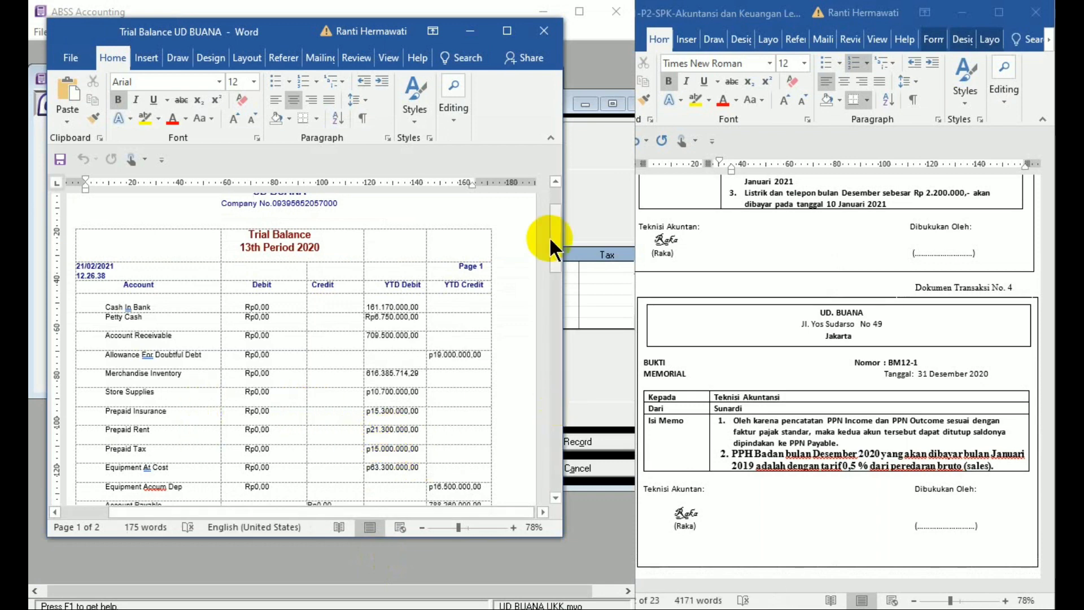
drag(550, 239, 556, 268)
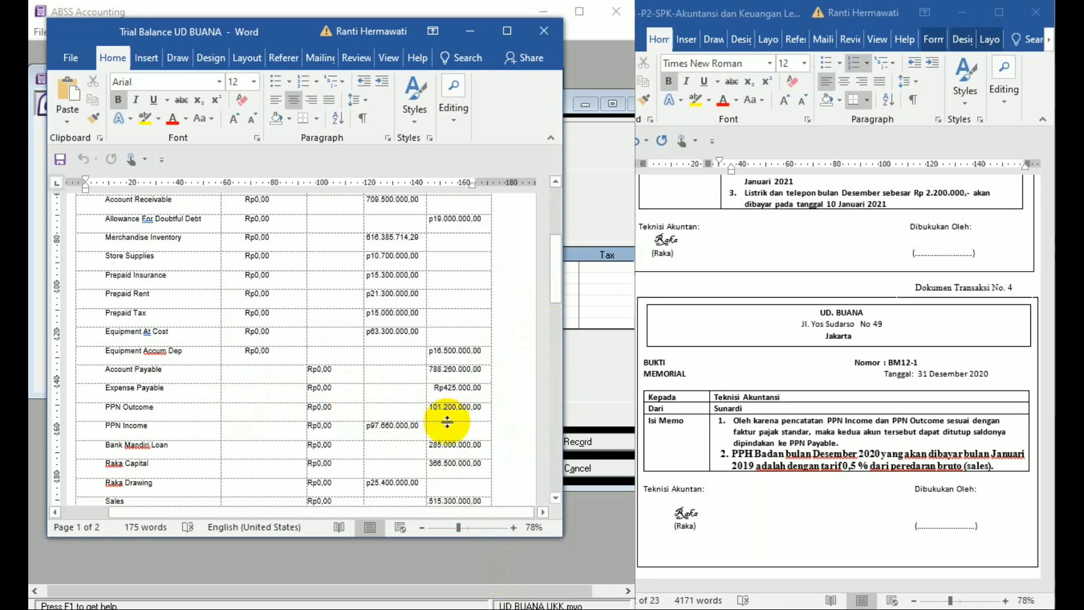
click(501, 547)
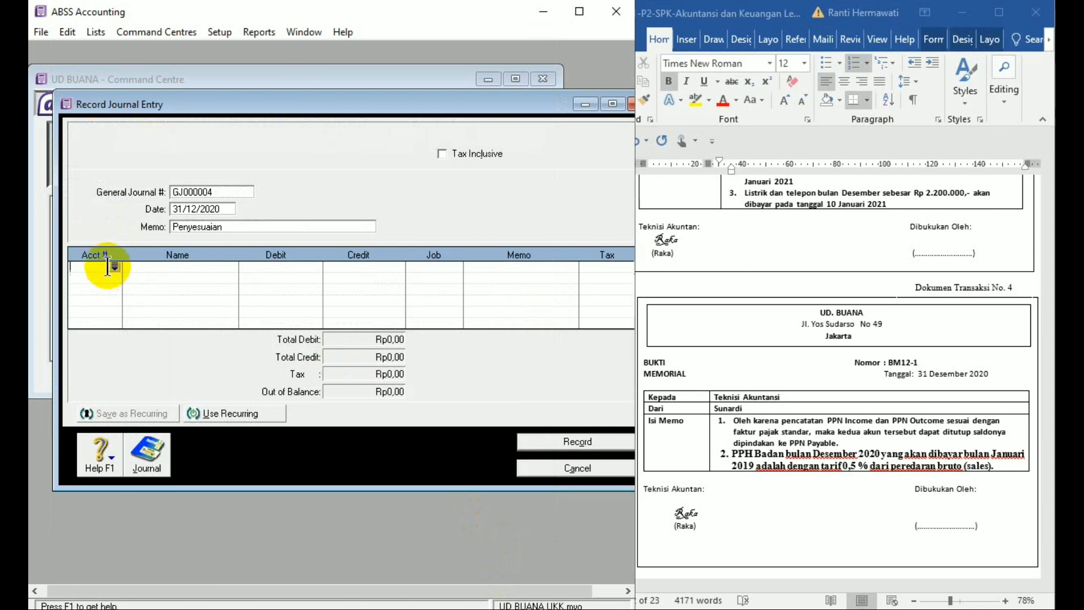
click(113, 265)
click(113, 265)
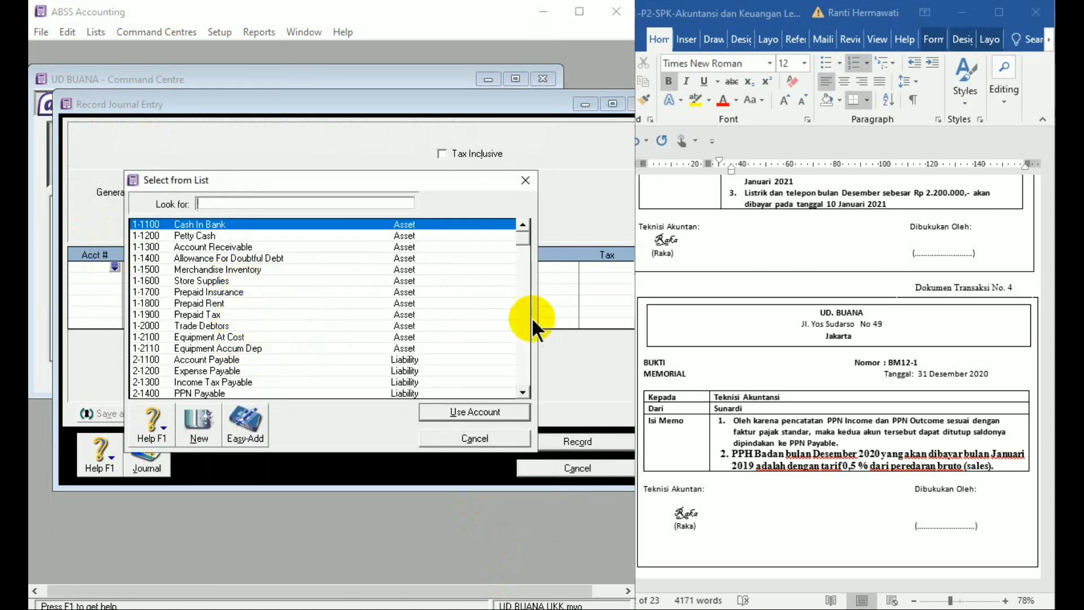
drag(517, 236, 518, 239)
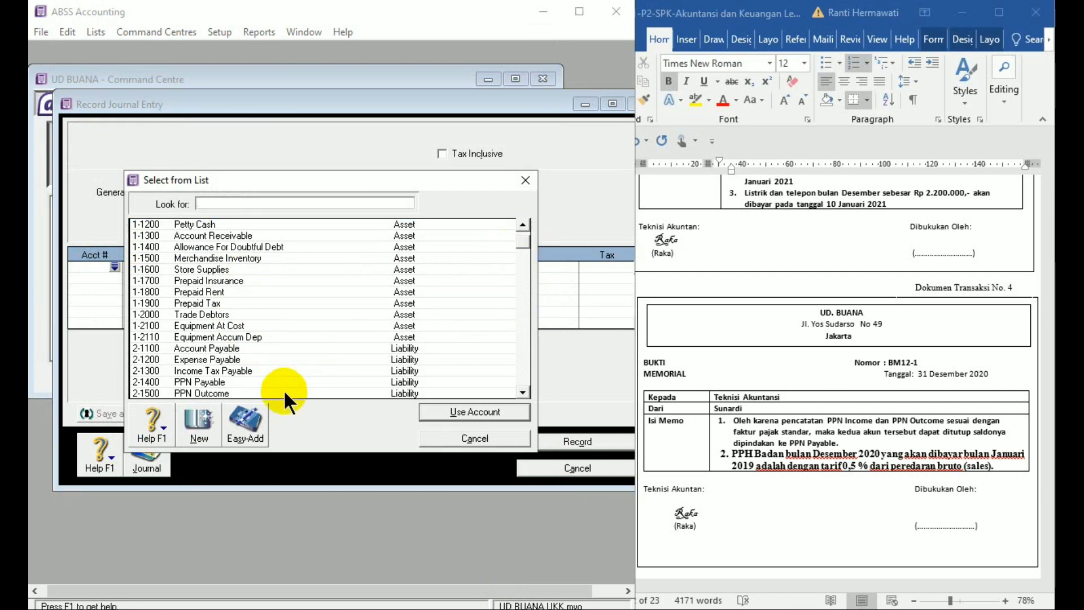
double_click(238, 392)
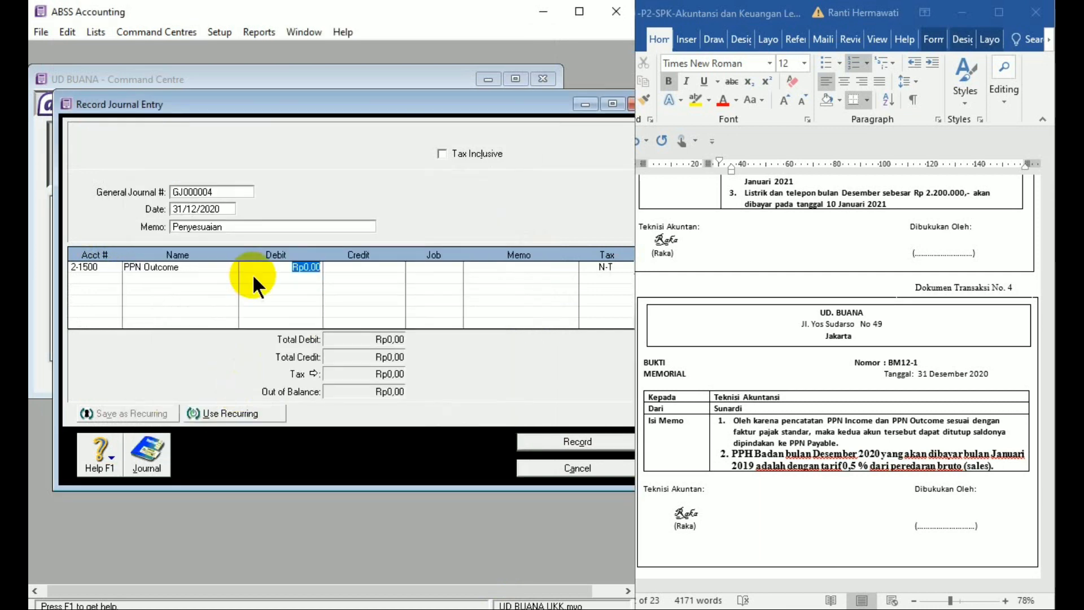
text(101)
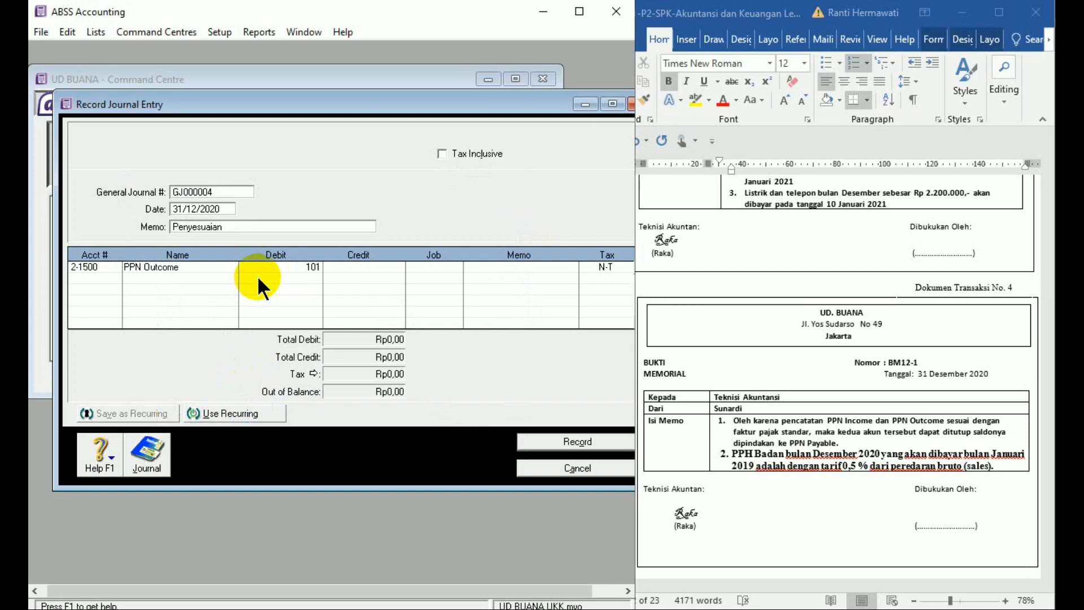
text(.200.000)
key(Tab)
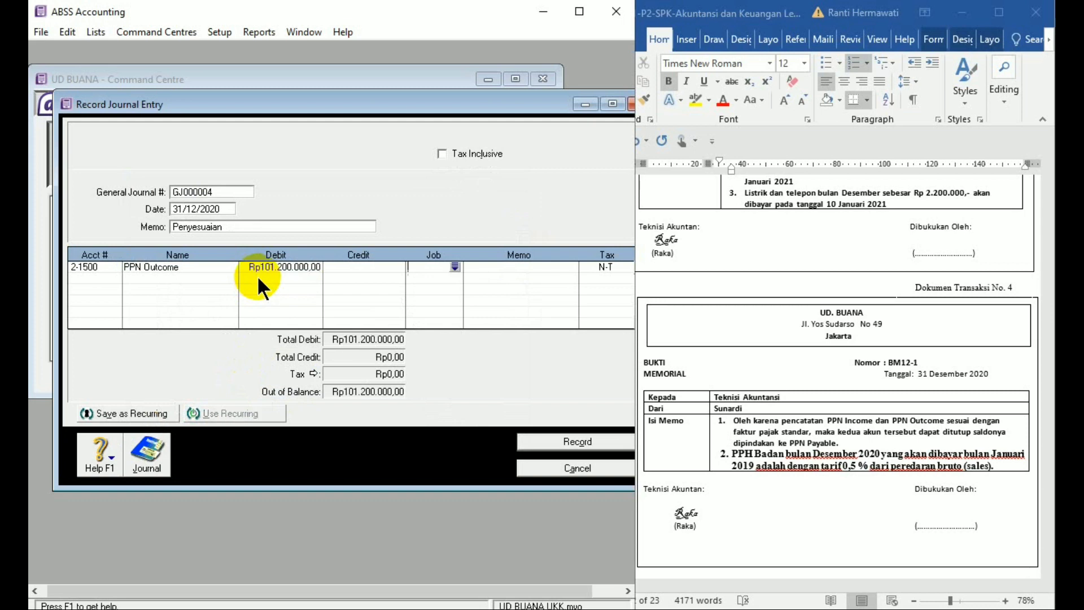
- Add account 2-1600 PPN Income on the second line with a credit of Rp97.660.000, checking the amount in the Trial Balance document
click(113, 276)
click(113, 276)
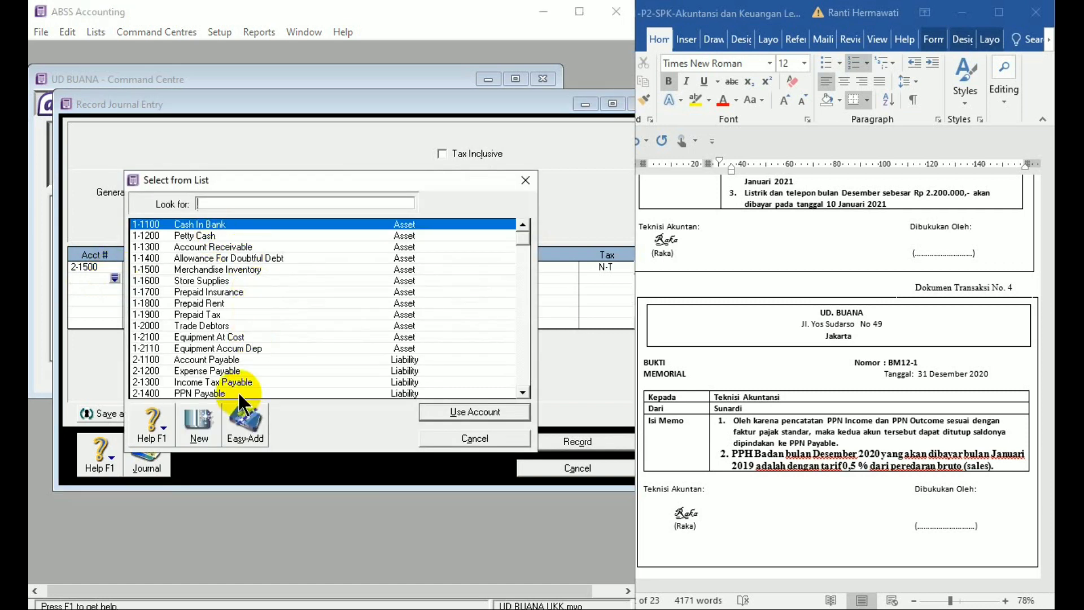
scroll(239, 391, down, 1)
scroll(238, 391, down, 5)
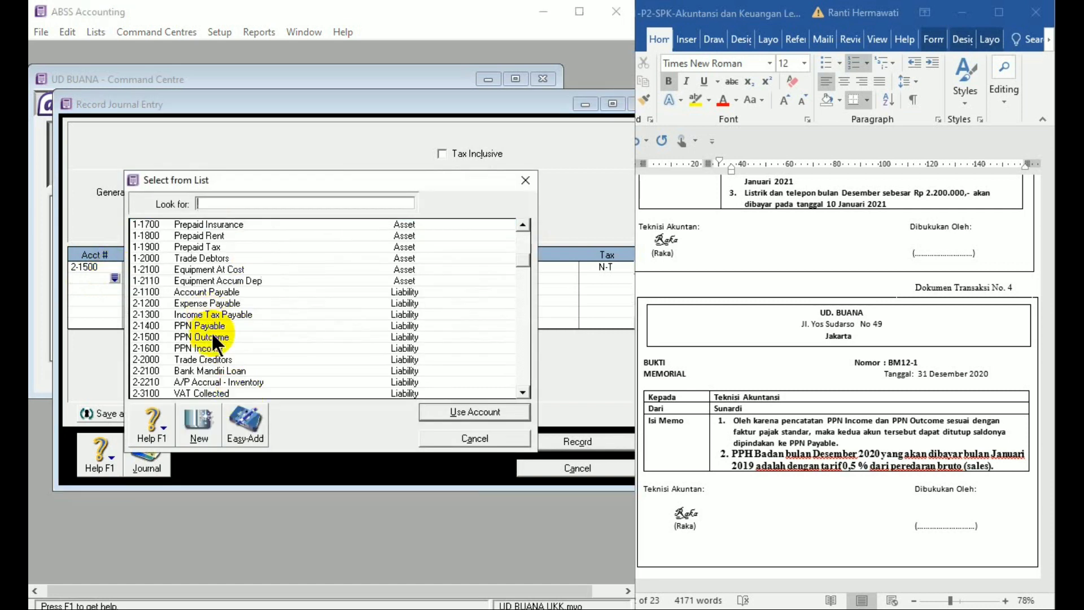
double_click(218, 345)
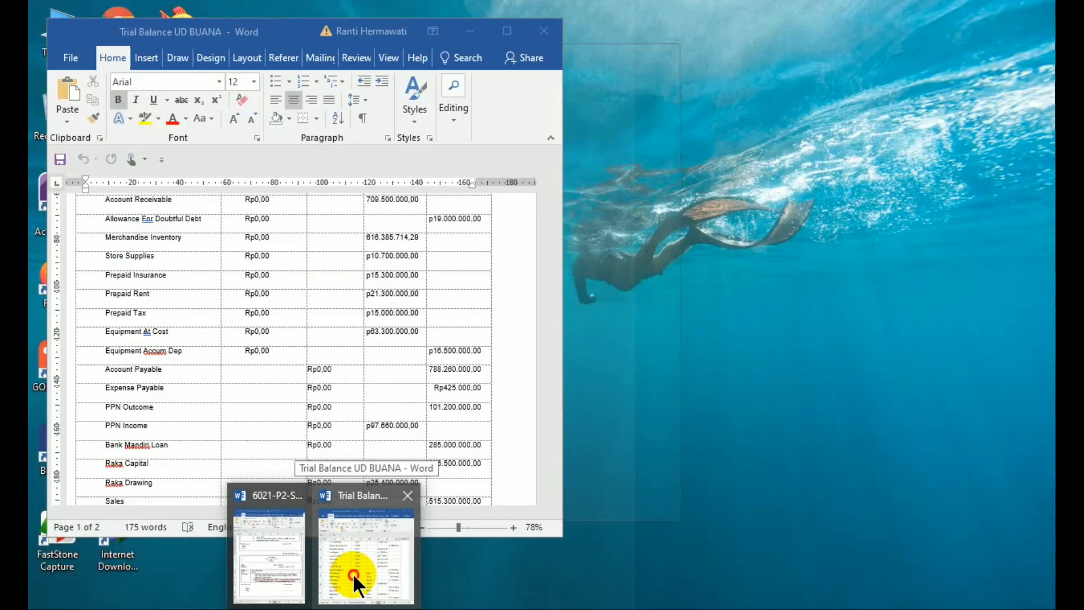
click(353, 572)
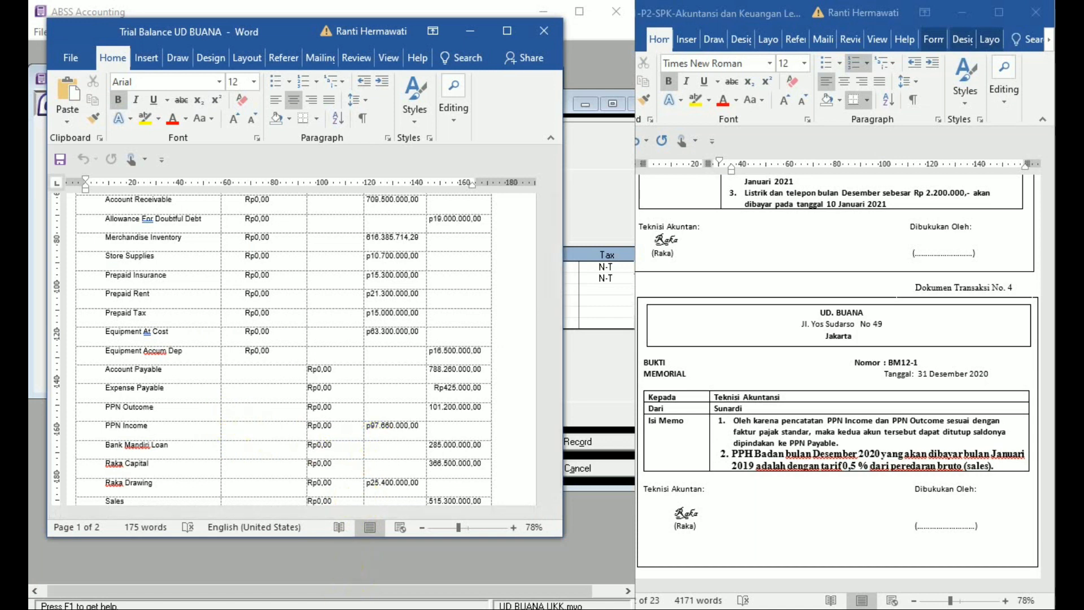
click(351, 599)
click(366, 556)
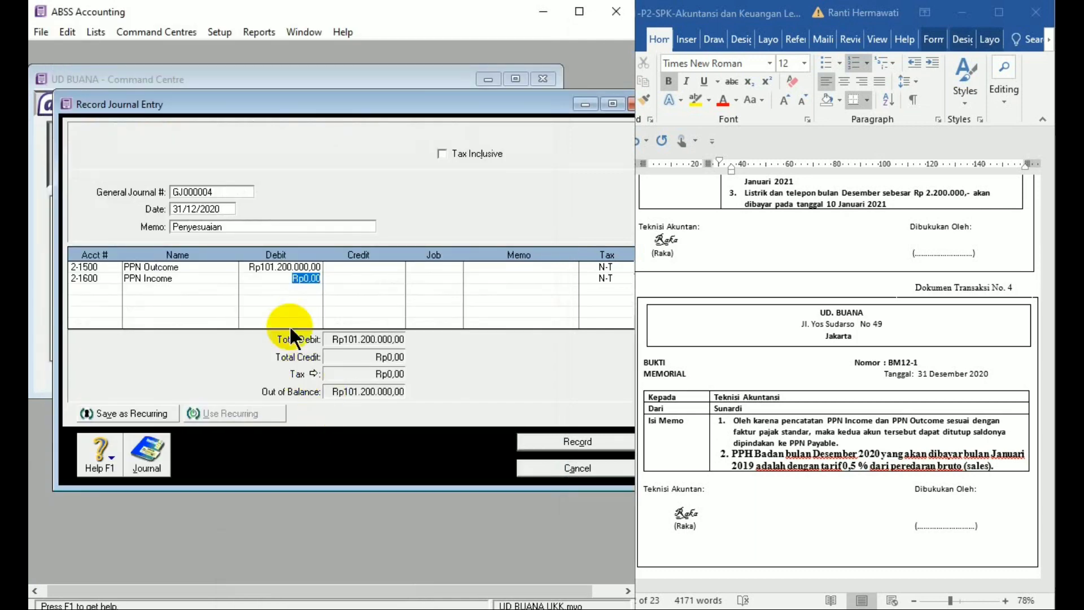
click(351, 278)
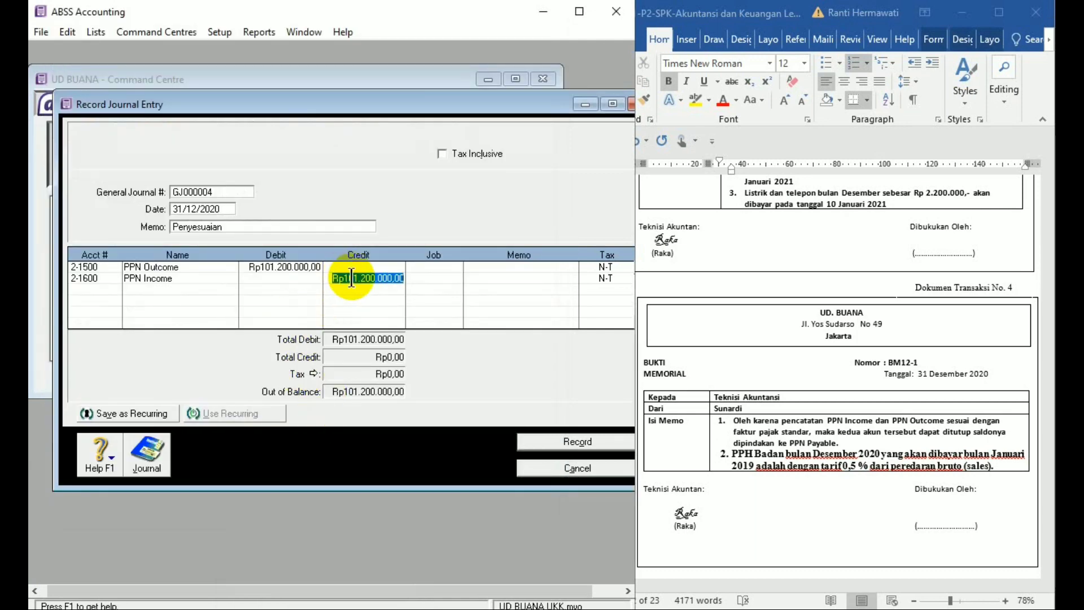
text(97.660.0000)
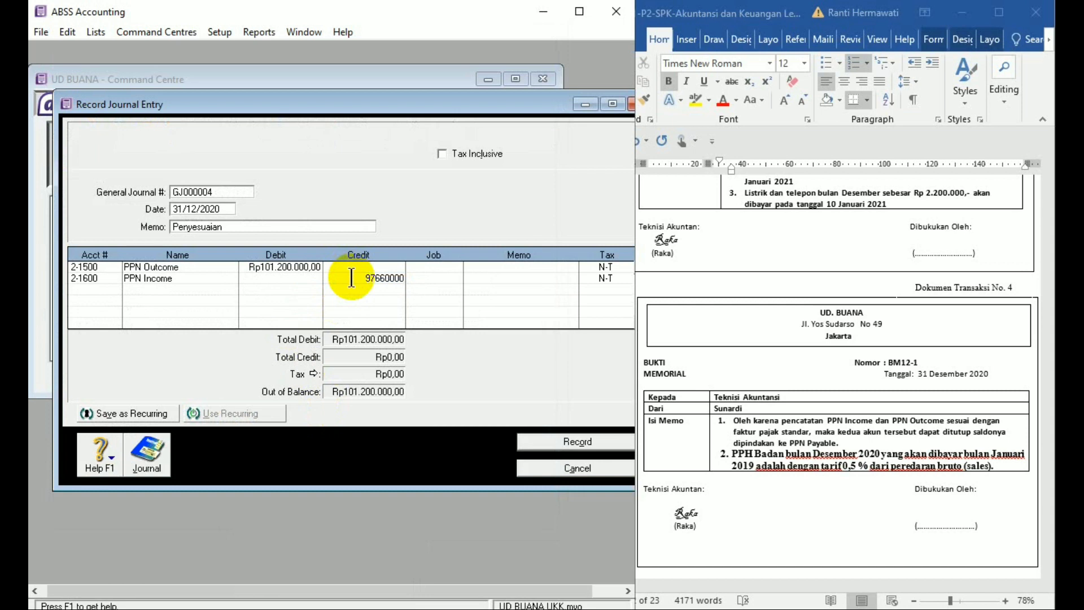
key(Tab)
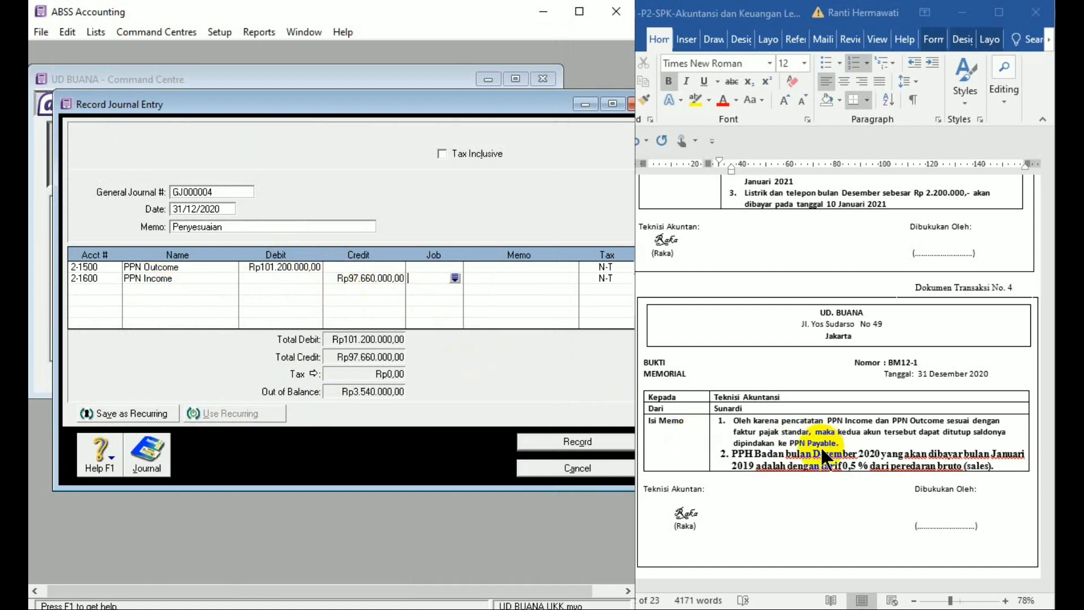
- Add account 2-1400 PPN Payable on the third line with a credit of Rp3.540.000 and check the transaction recap
click(109, 285)
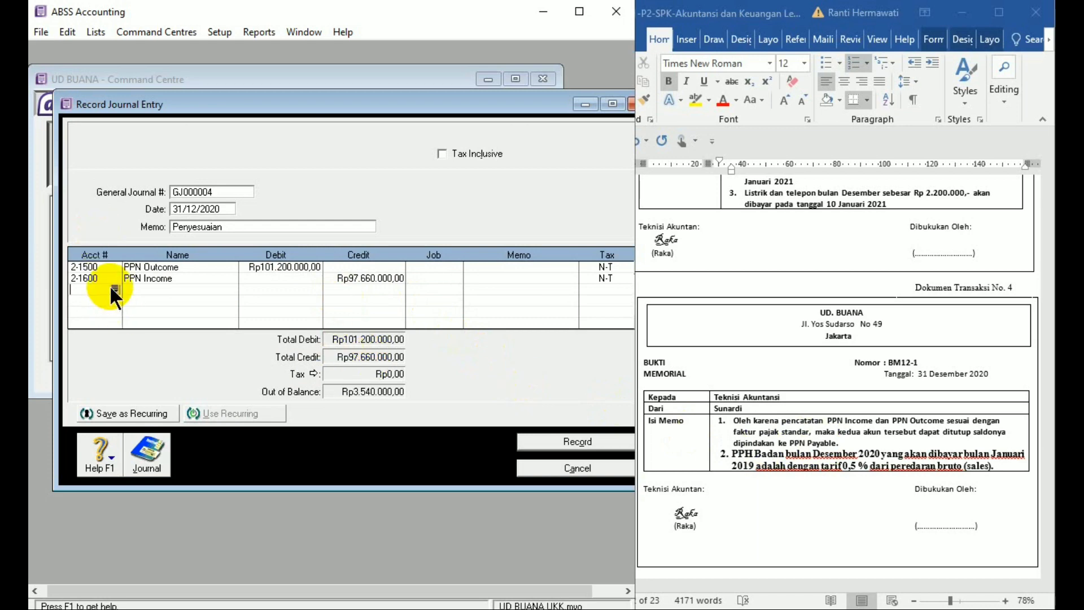
click(115, 288)
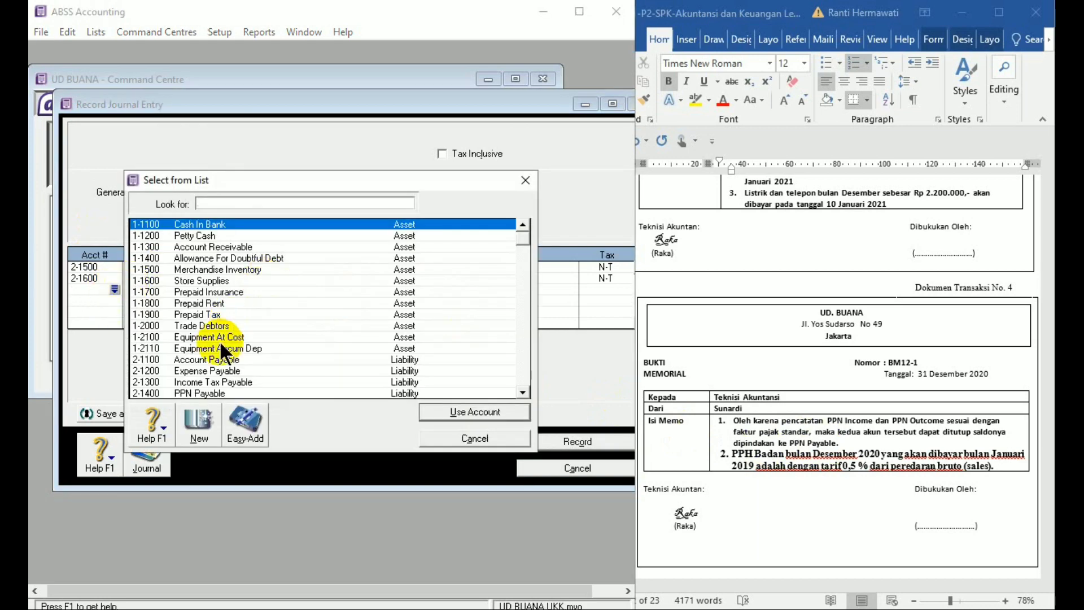
double_click(238, 388)
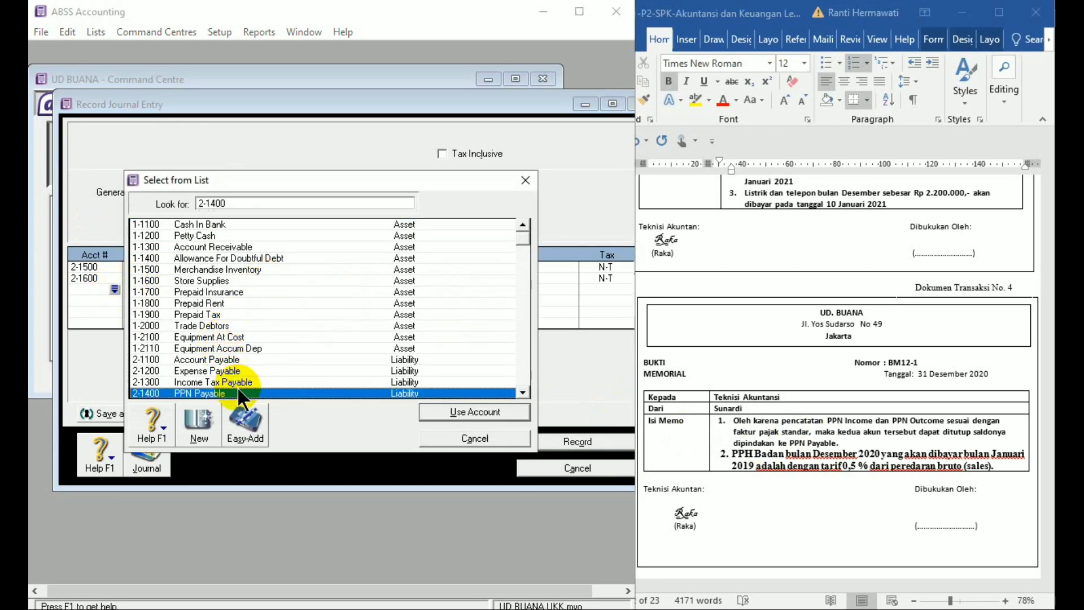
click(356, 289)
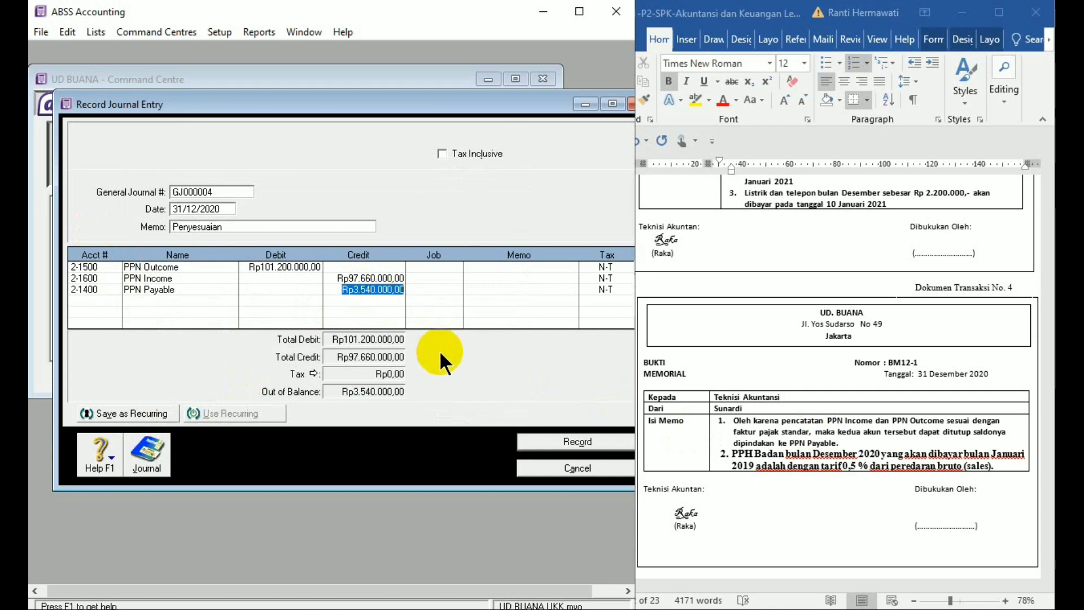
key(Tab)
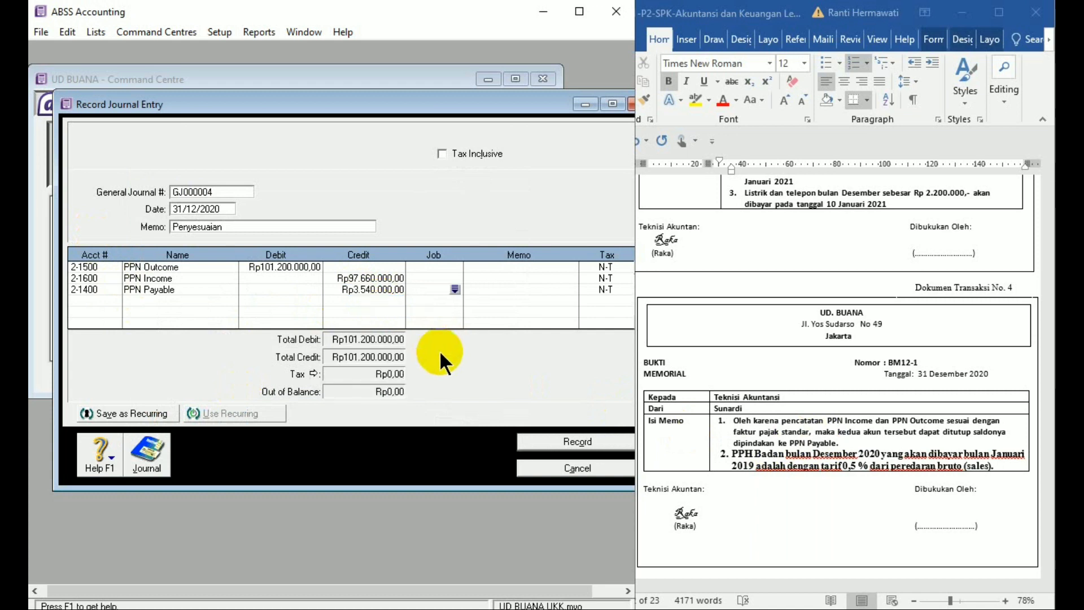
key(ctrl+r)
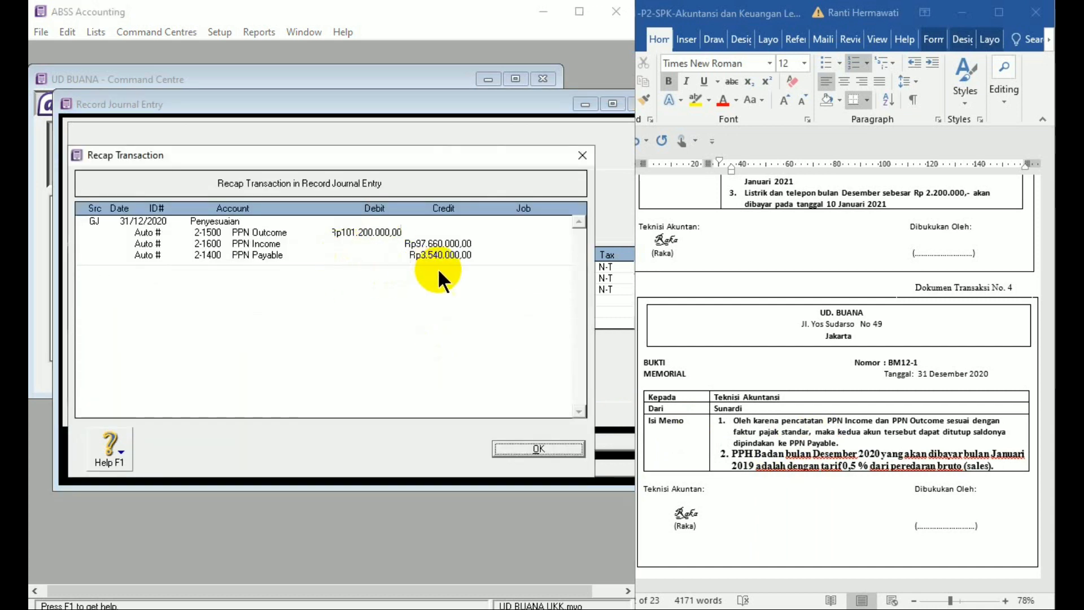
click(510, 450)
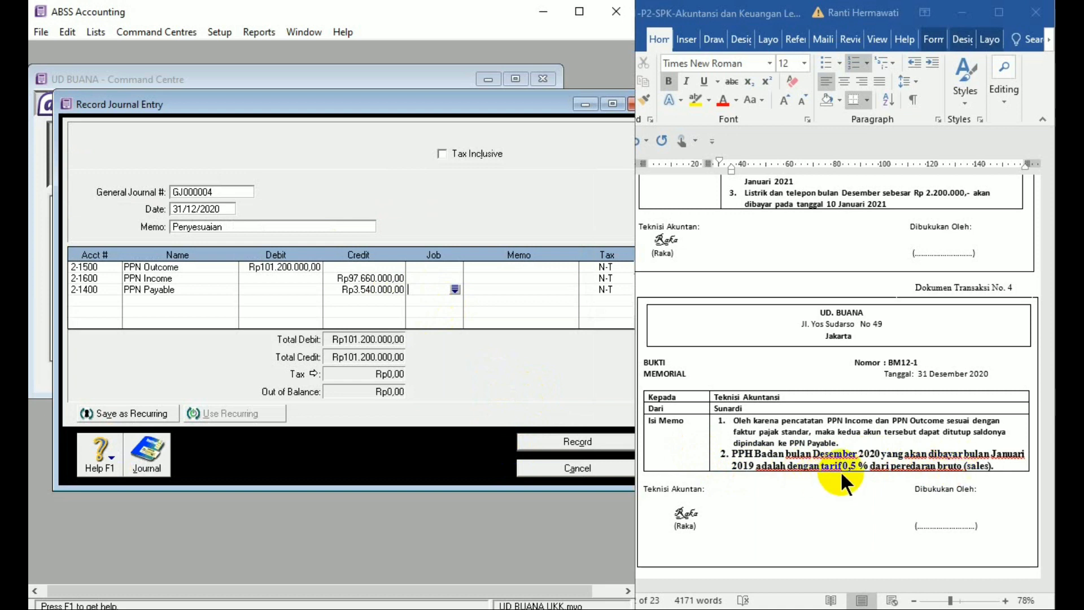
- Change the year in point 2 of memorial BM12-1 so that the PPH Badan is payable in Januari 2021
click(757, 464)
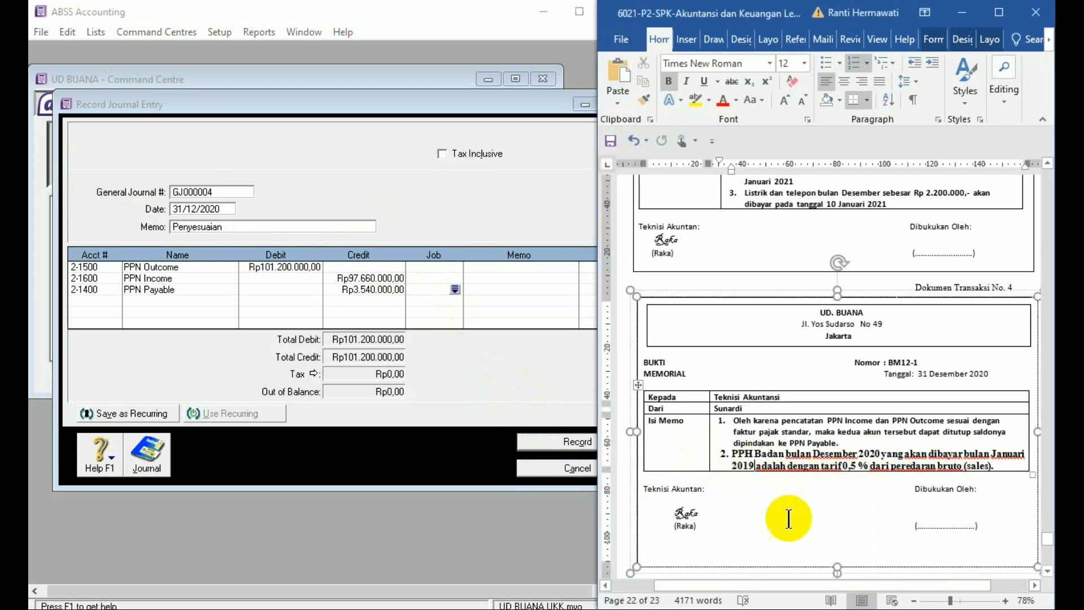
key(BackSpace)
key(BackSpace)
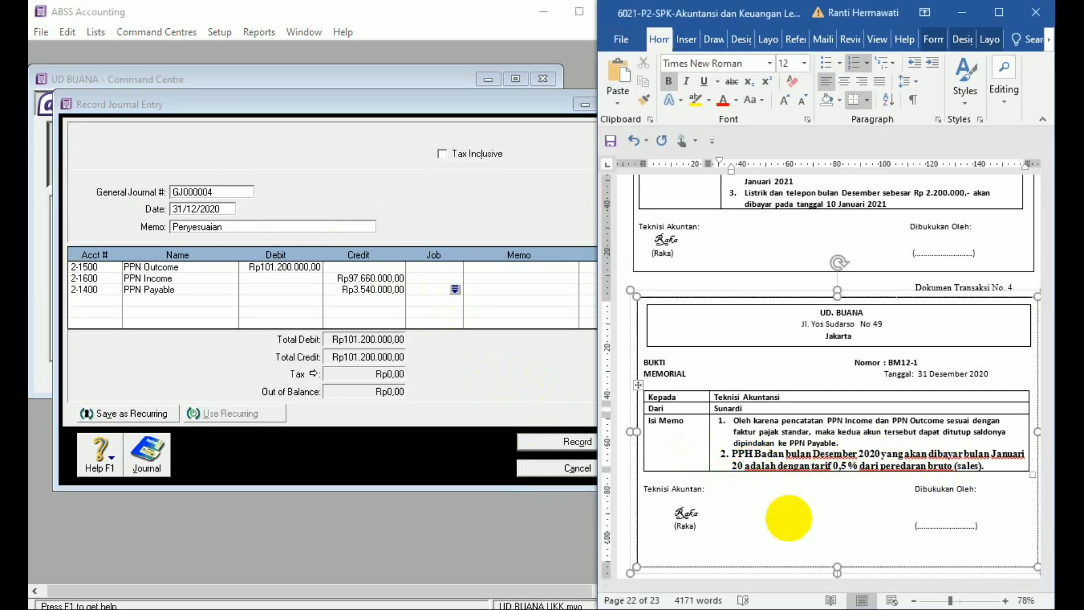
text(21)
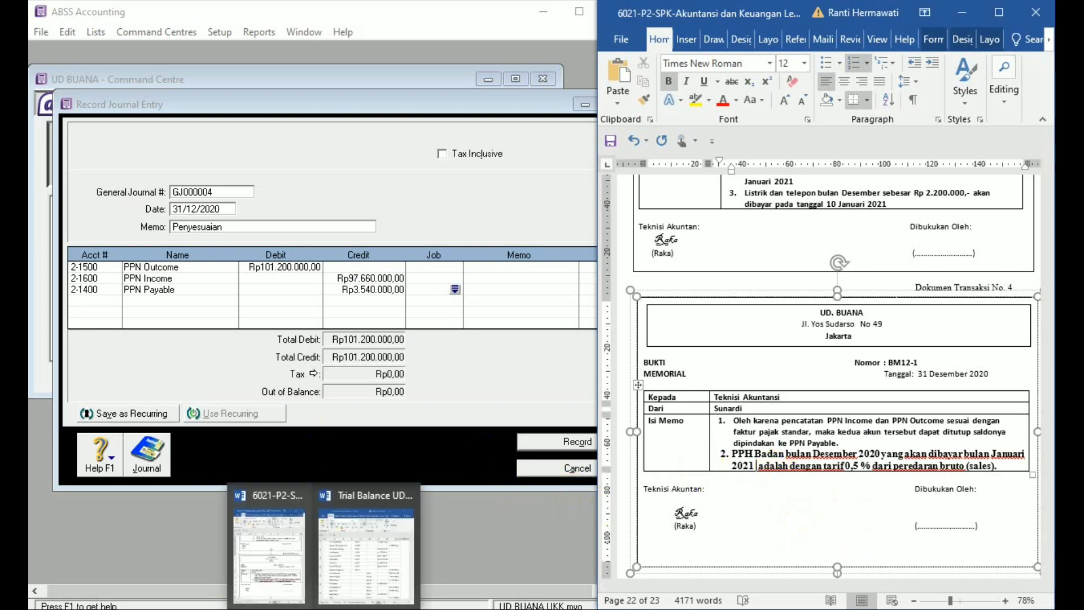
- Look up the Sales balance in the Trial Balance UD BUANA document
click(350, 579)
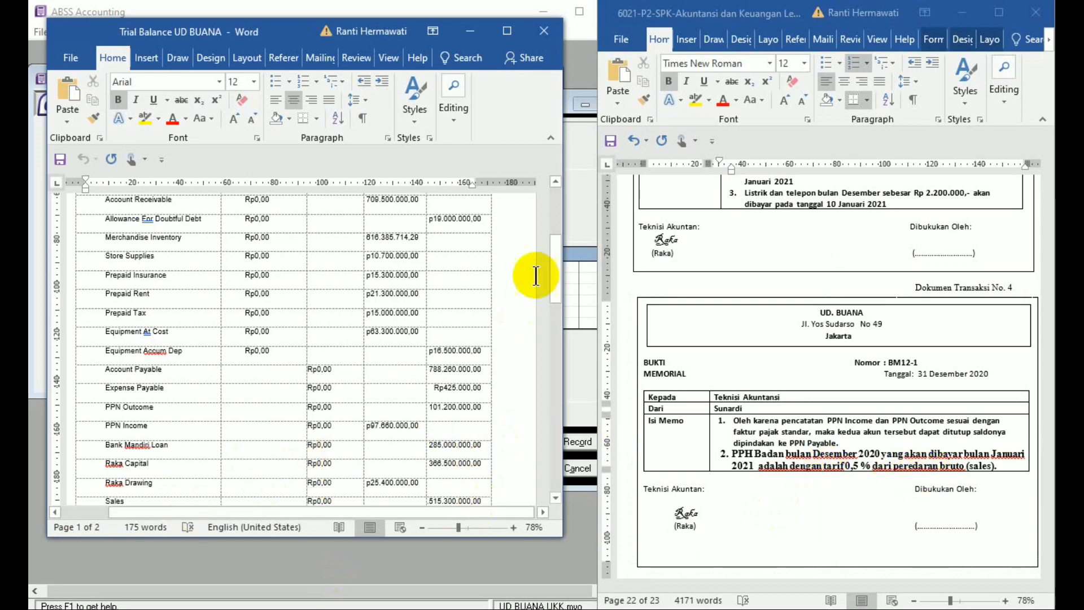
drag(553, 289, 554, 310)
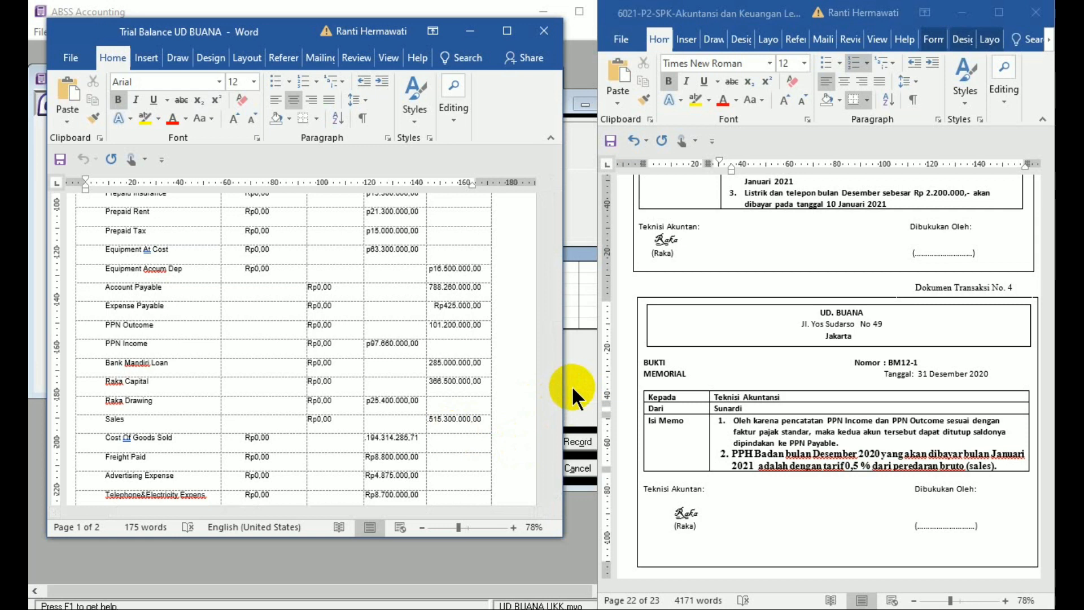
click(577, 364)
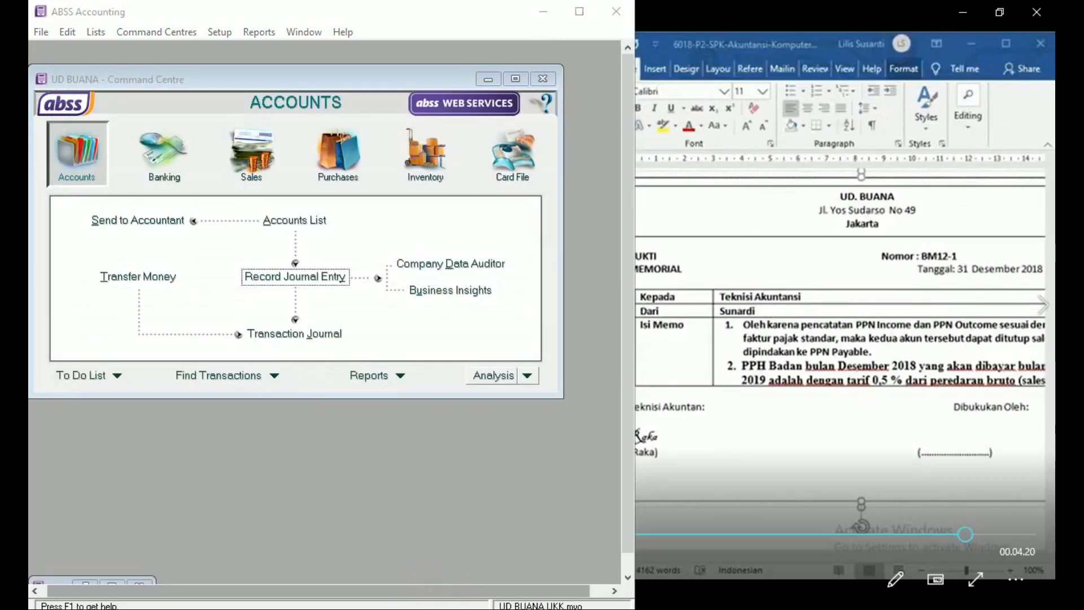
- Restore the Record Journal Entry window and compare the Sales row of the Trial Balance document with the PPH Badan memorial
click(107, 579)
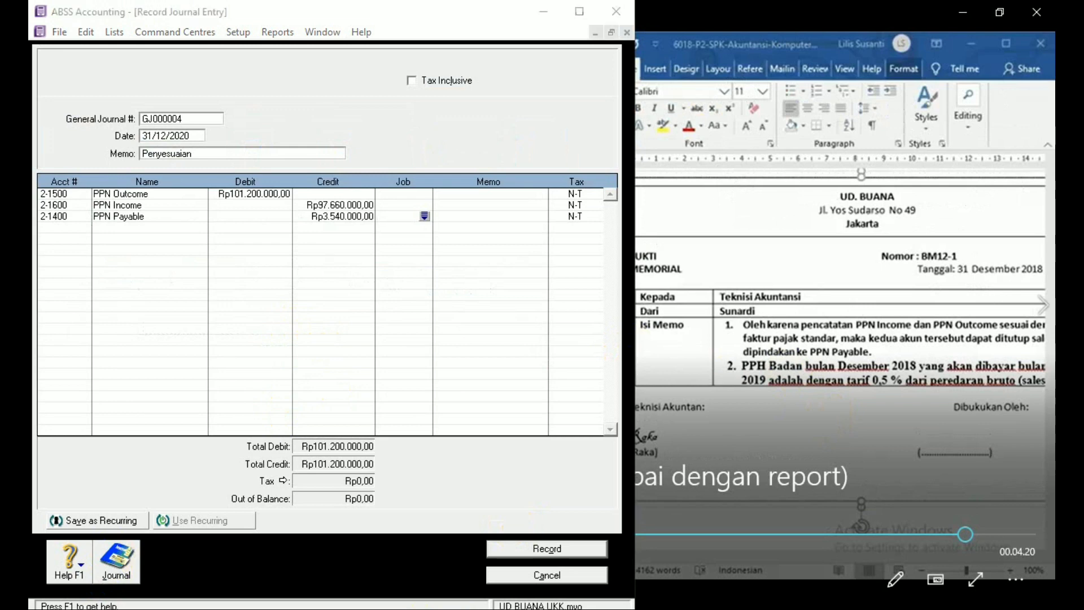
mouse_move(378, 603)
click(377, 585)
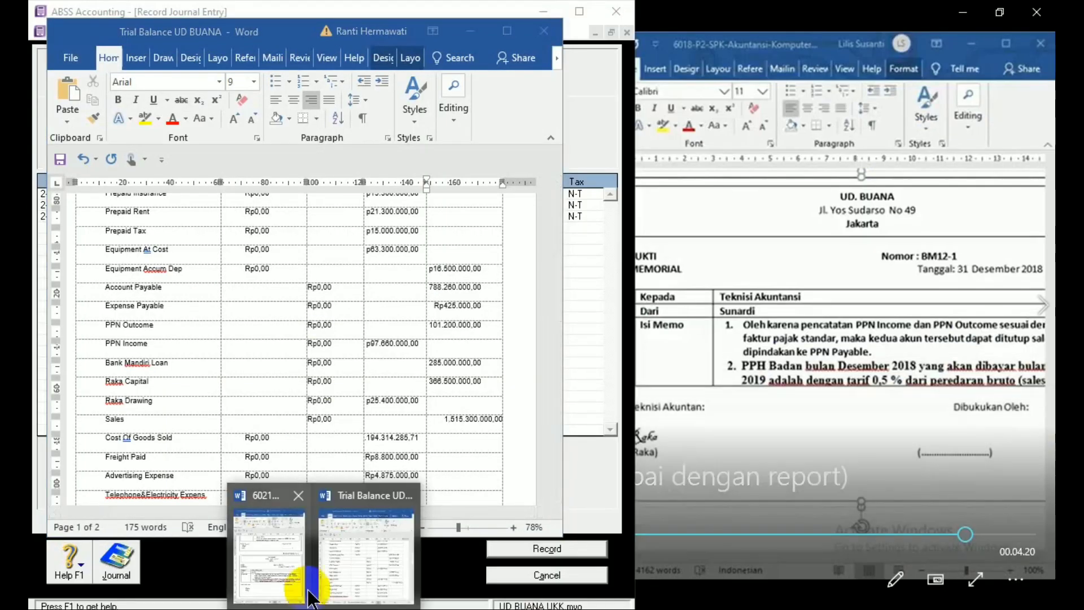
click(286, 574)
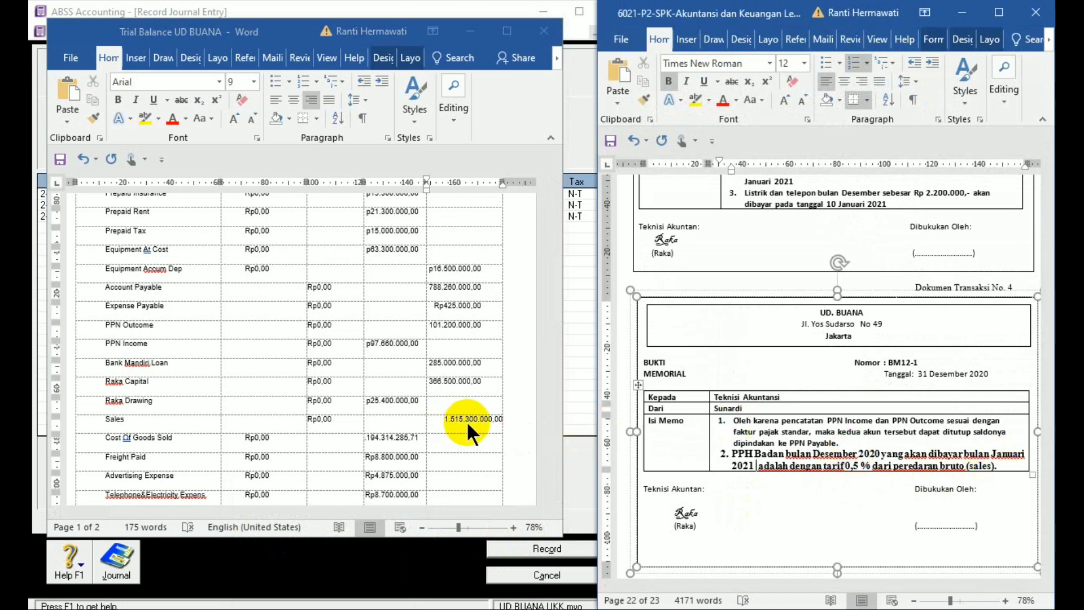
click(469, 30)
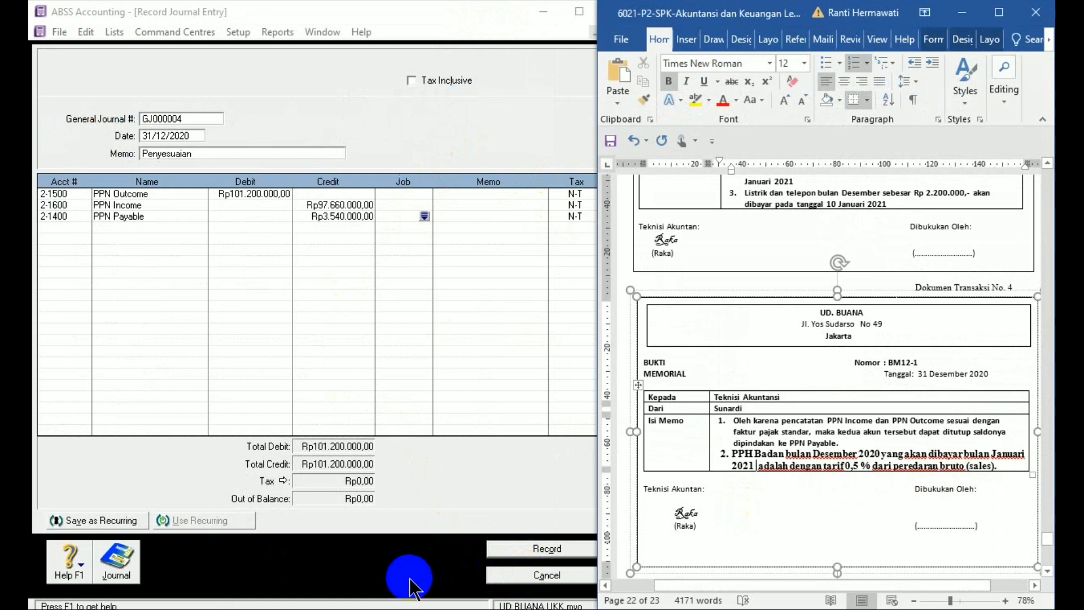
- Bring the ABSS Accounting journal entry back beside the memorial and recheck the Sales amount in the Trial Balance document
click(543, 12)
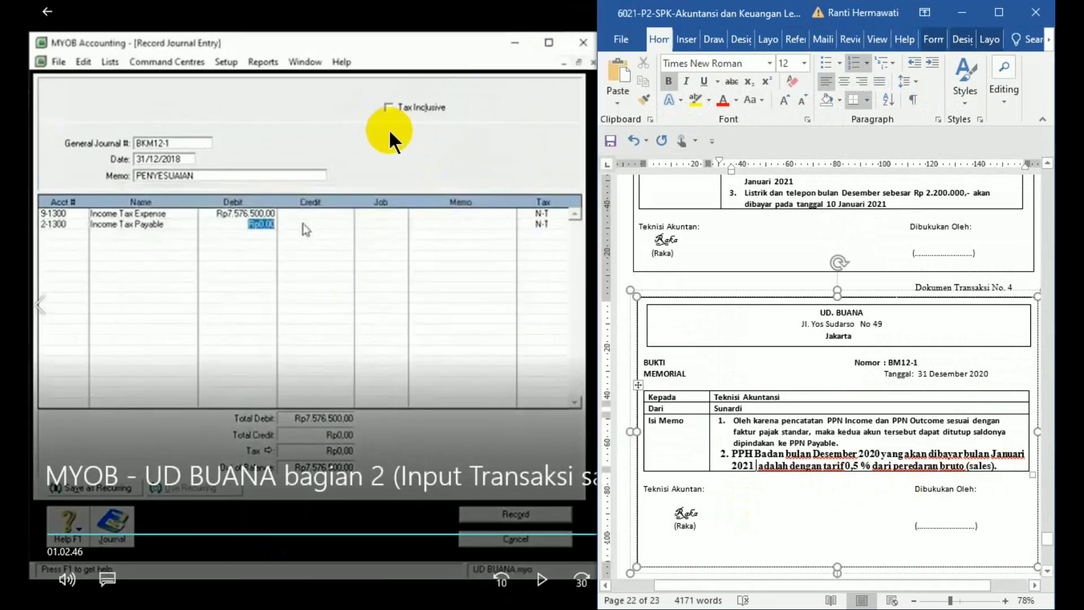
click(525, 598)
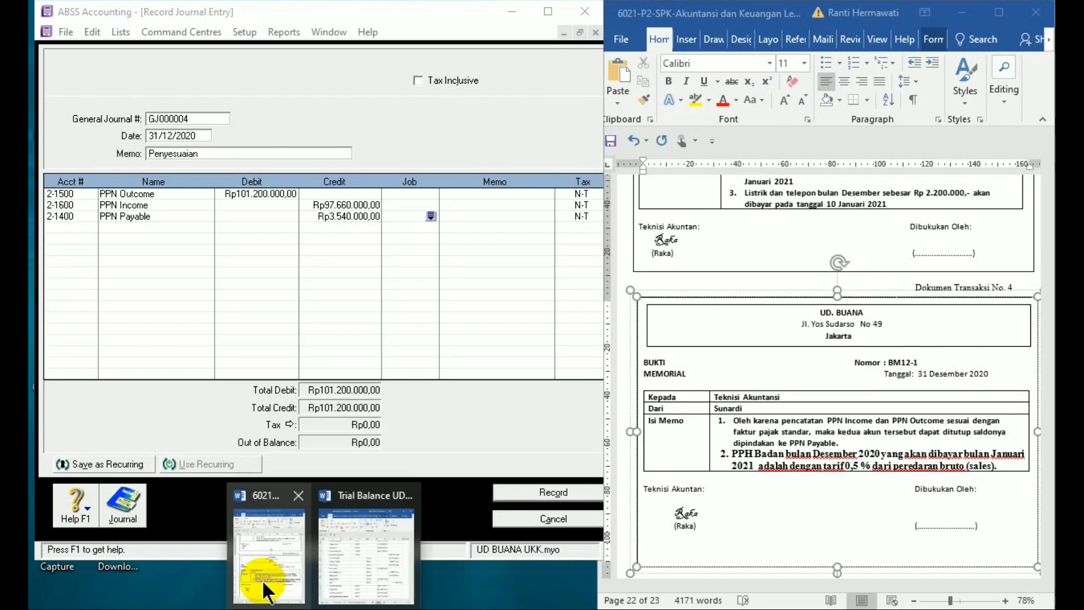
mouse_move(288, 591)
click(333, 576)
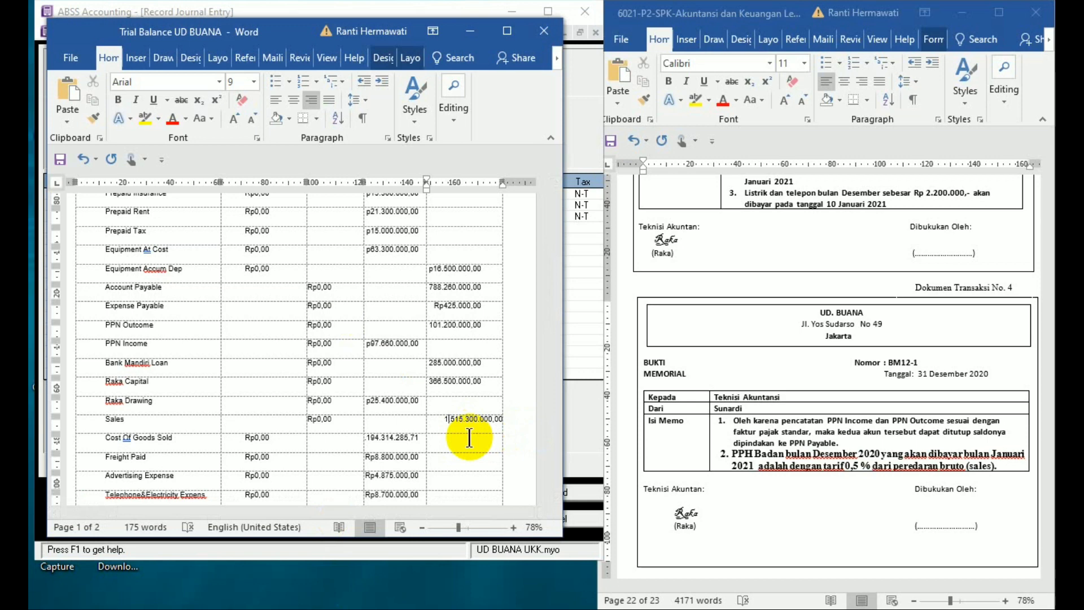
click(469, 32)
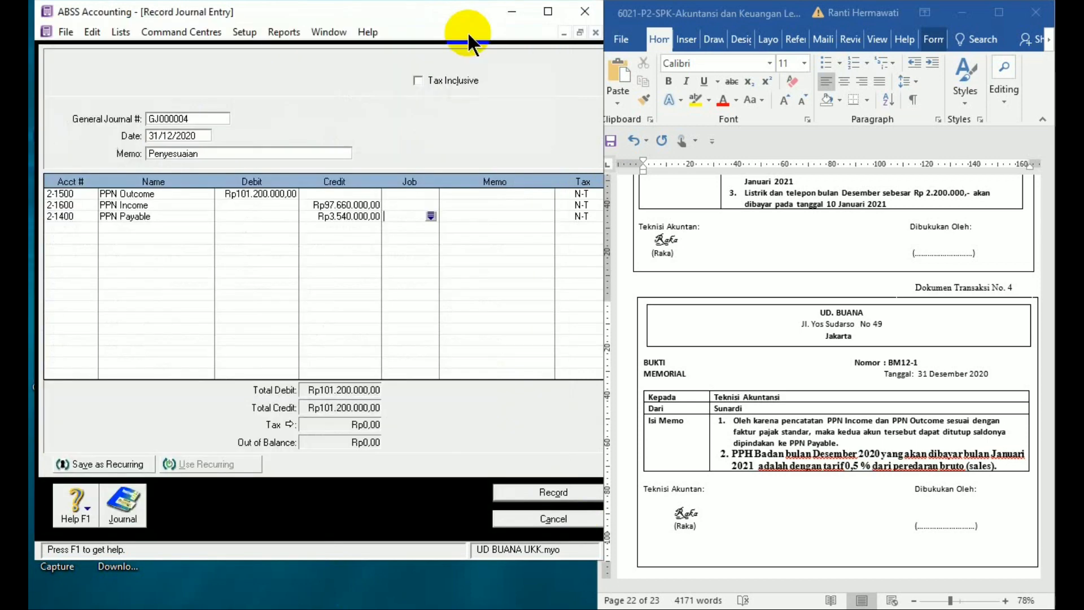
- Add account 9-1300 Income Tax Expense on the fourth line of the Penyesuaian journal entry
click(89, 223)
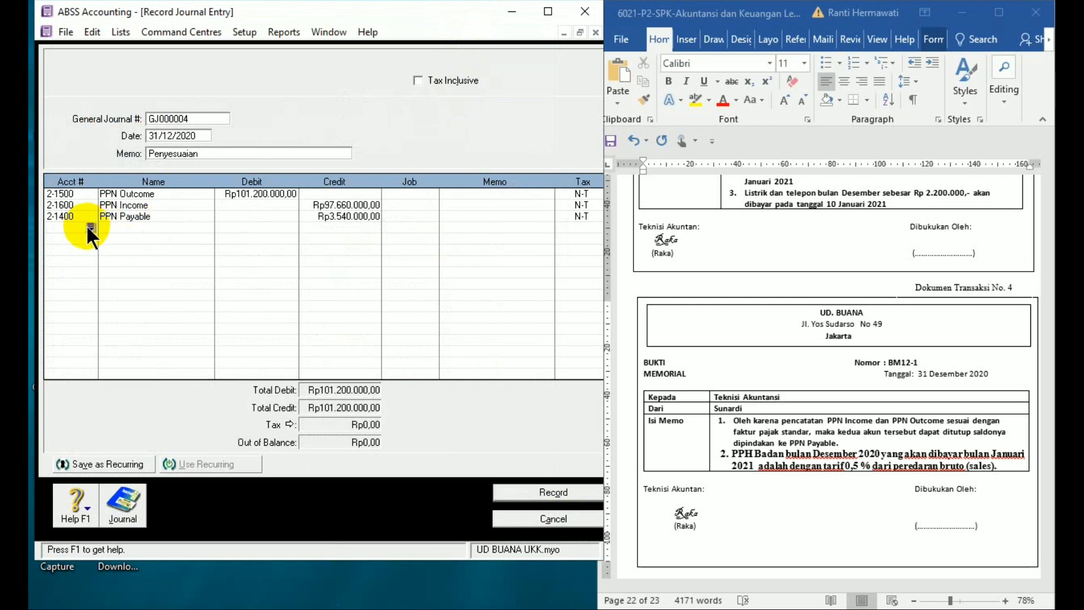
click(90, 225)
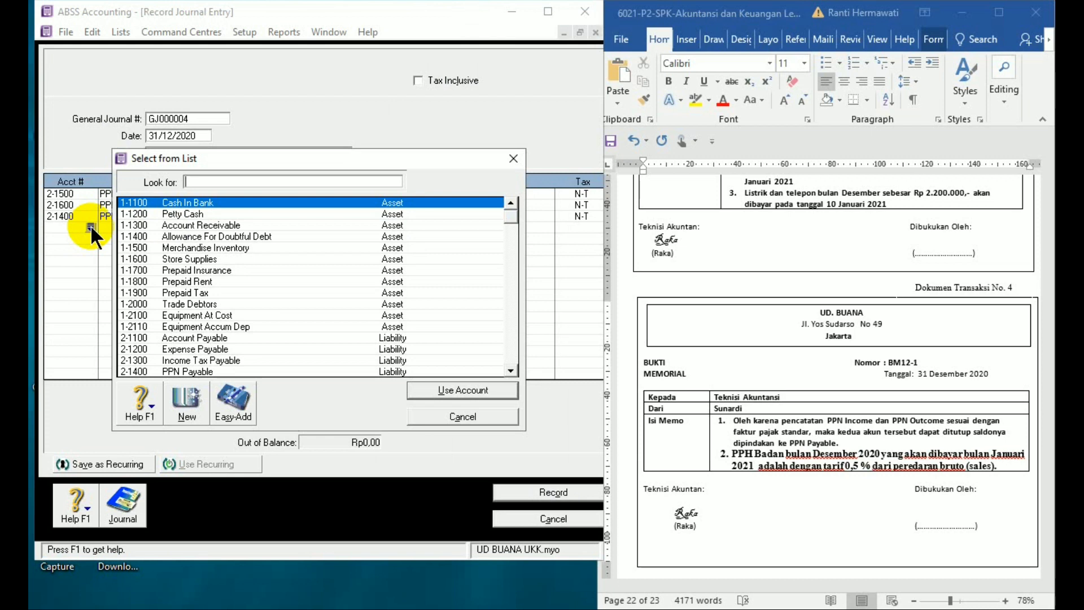
click(454, 590)
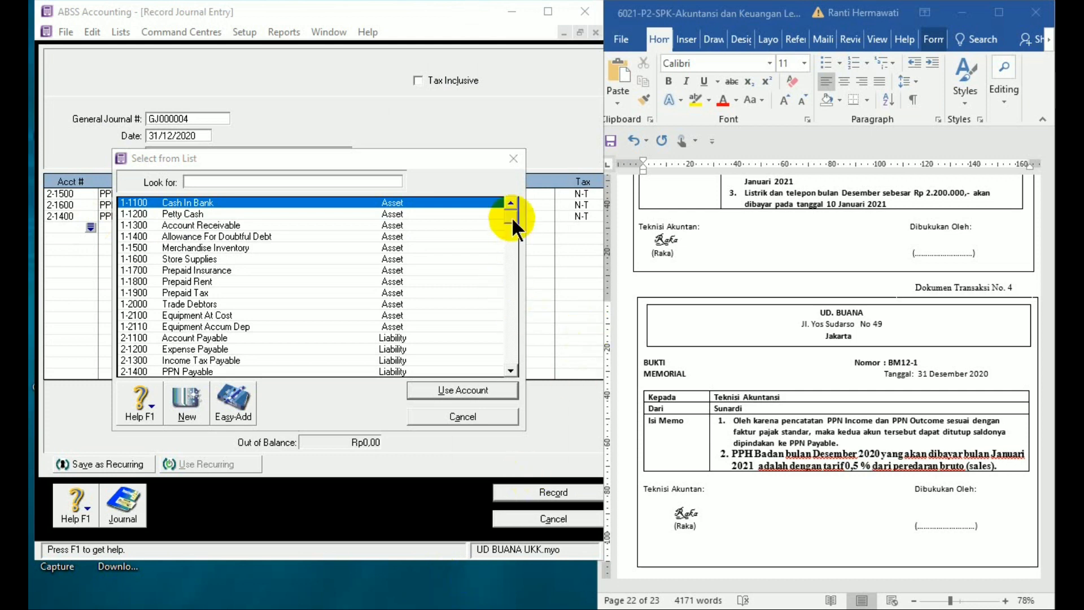
drag(509, 216, 511, 359)
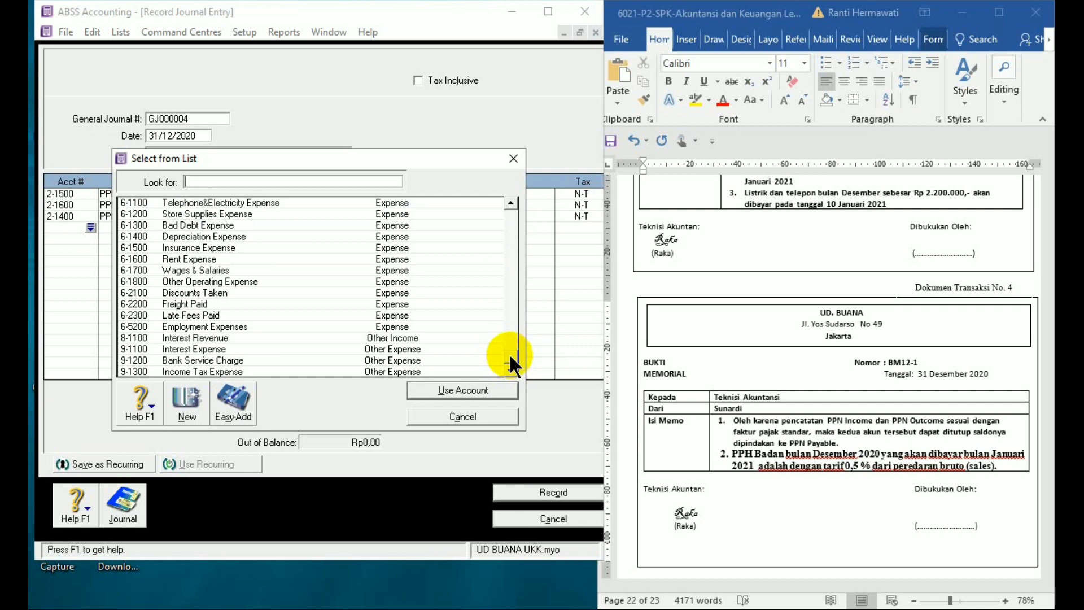
click(245, 372)
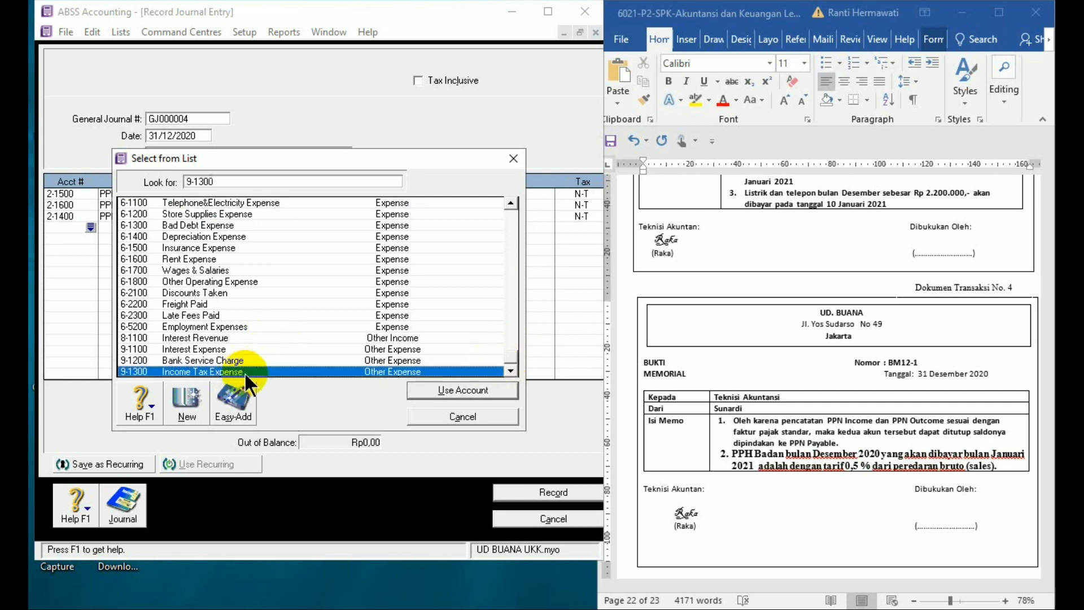
double_click(246, 371)
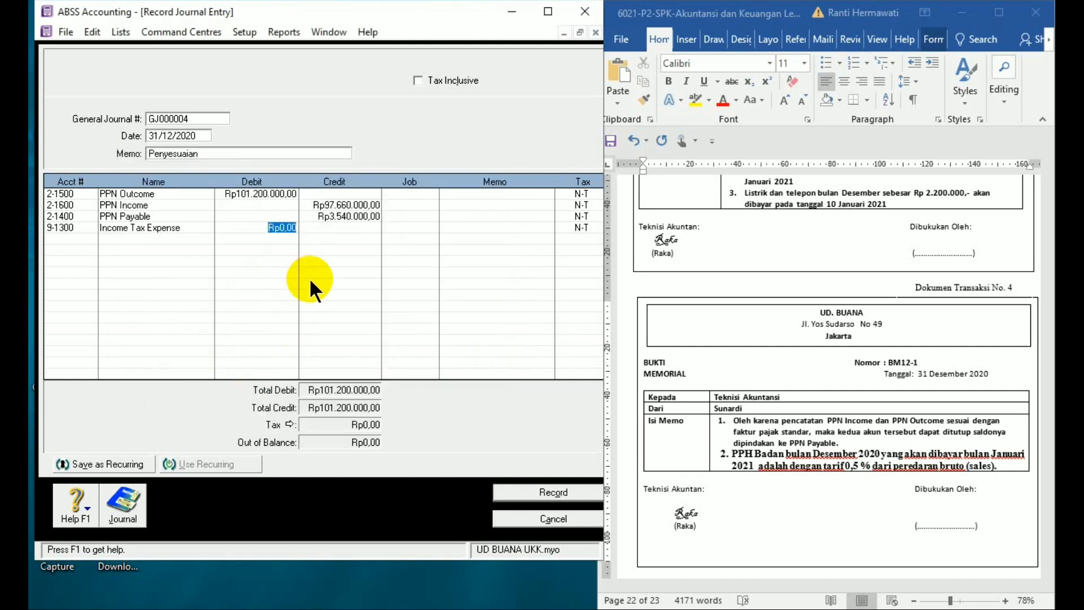
key(space)
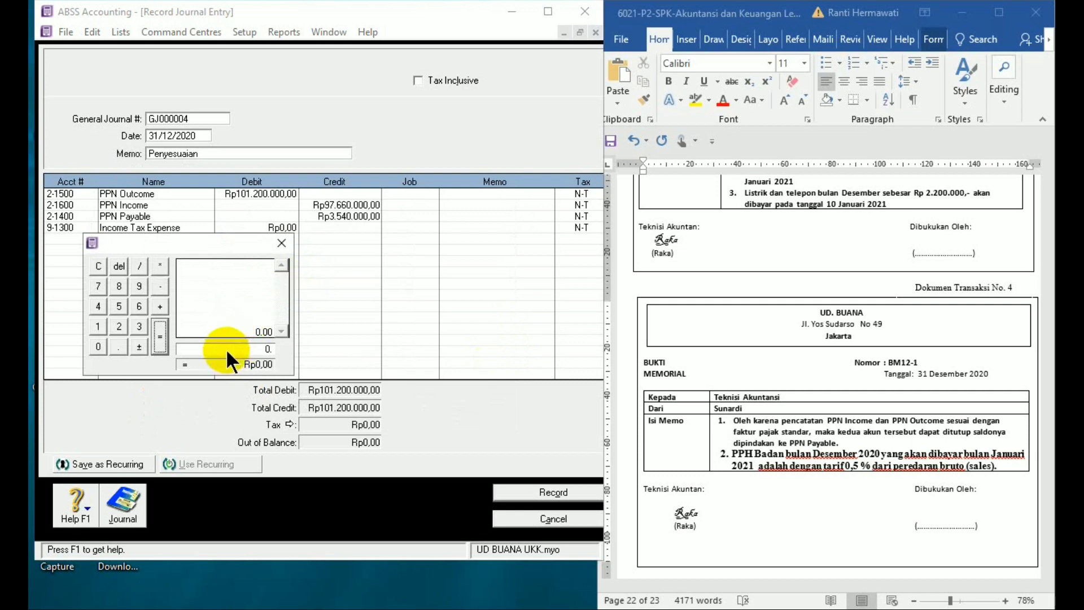
click(97, 263)
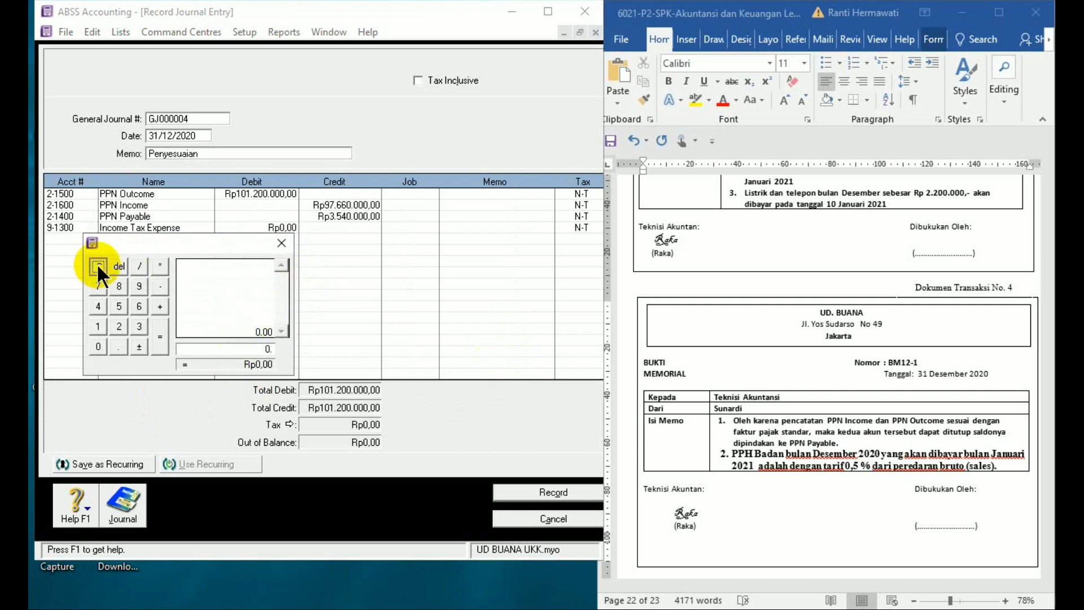
click(99, 325)
click(116, 306)
click(100, 343)
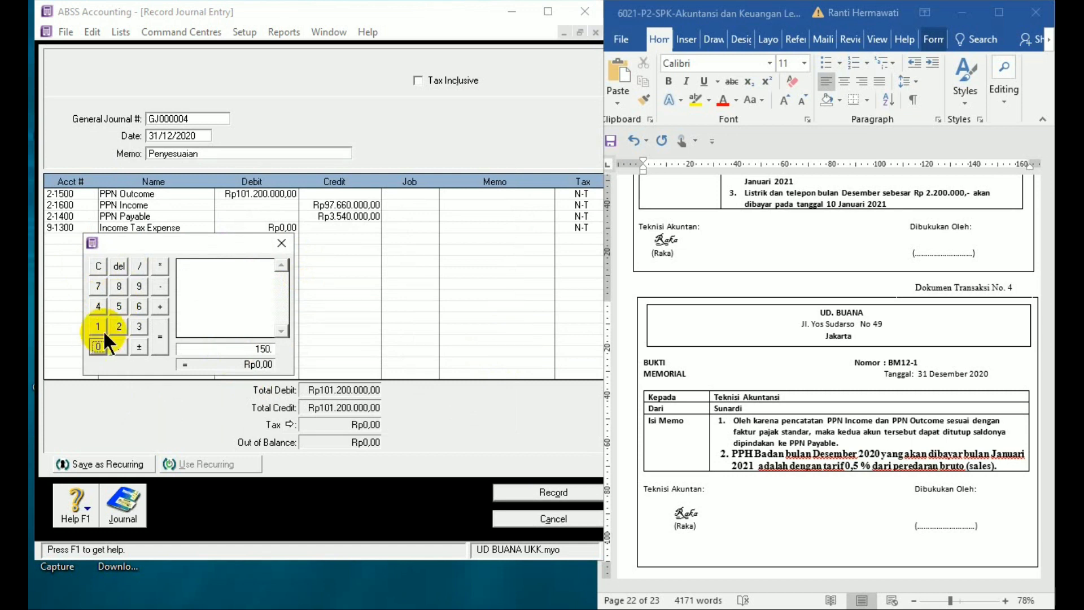
click(117, 306)
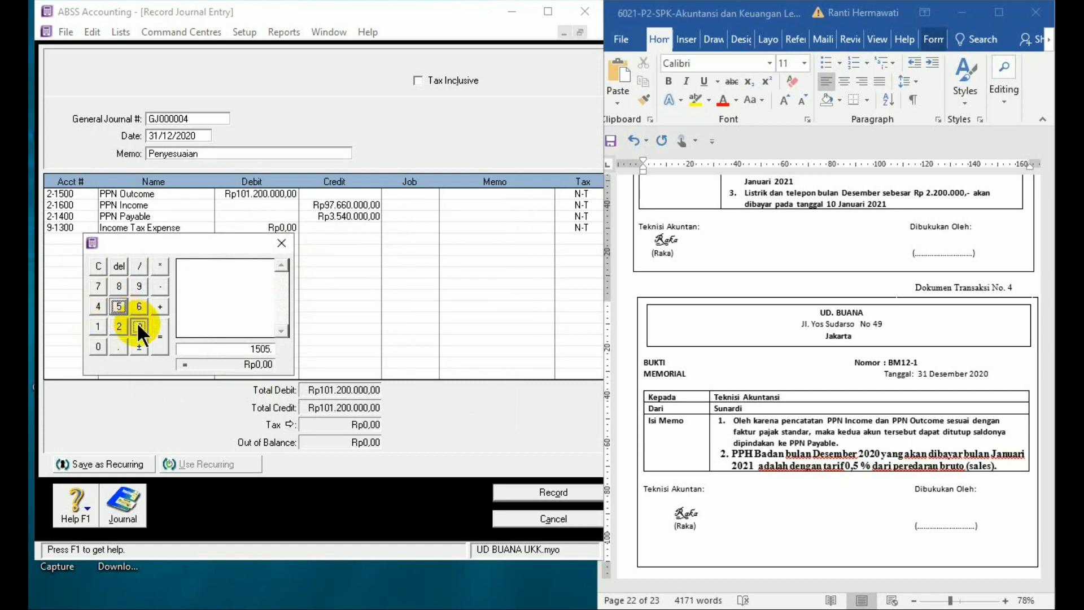
click(137, 322)
click(93, 344)
click(94, 344)
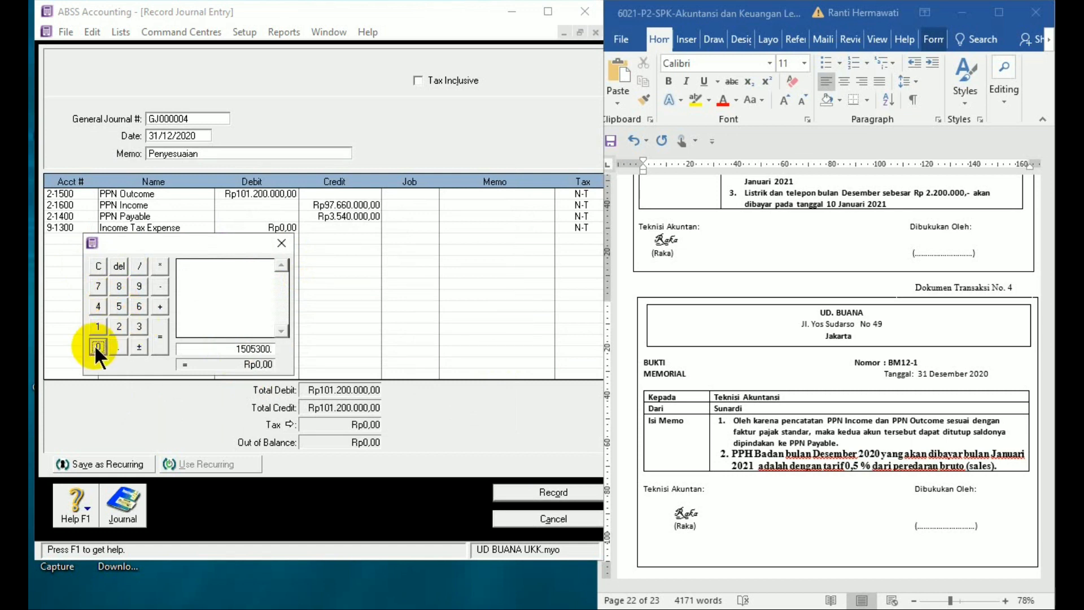
click(95, 347)
click(95, 347)
click(95, 346)
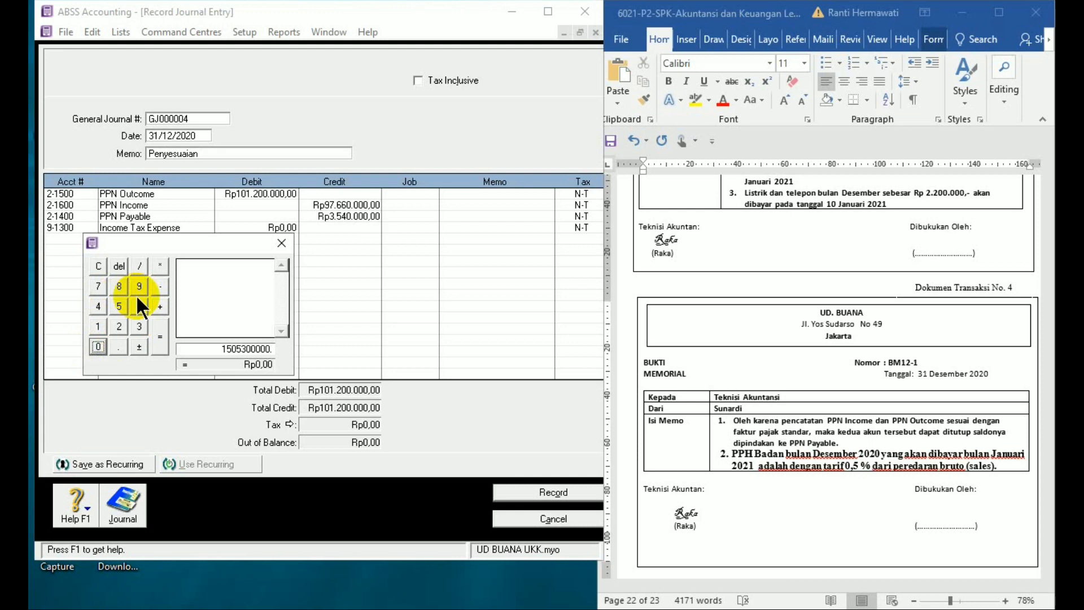
- Multiply the sales base by 0.005 and enter the result, Rp7.526.500, as the Income Tax Expense debit
click(160, 266)
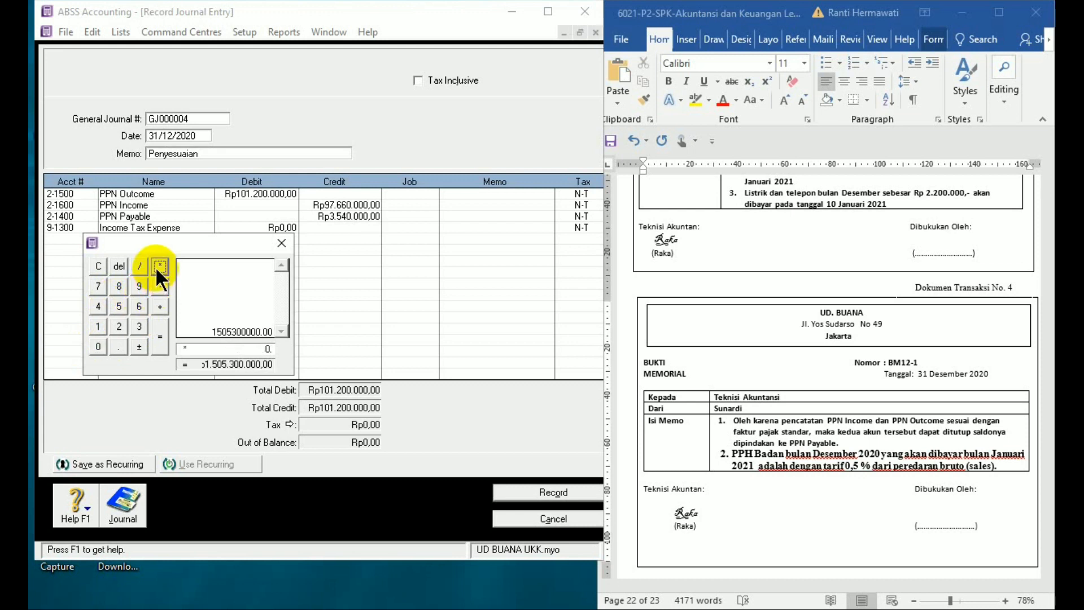
click(111, 348)
click(97, 346)
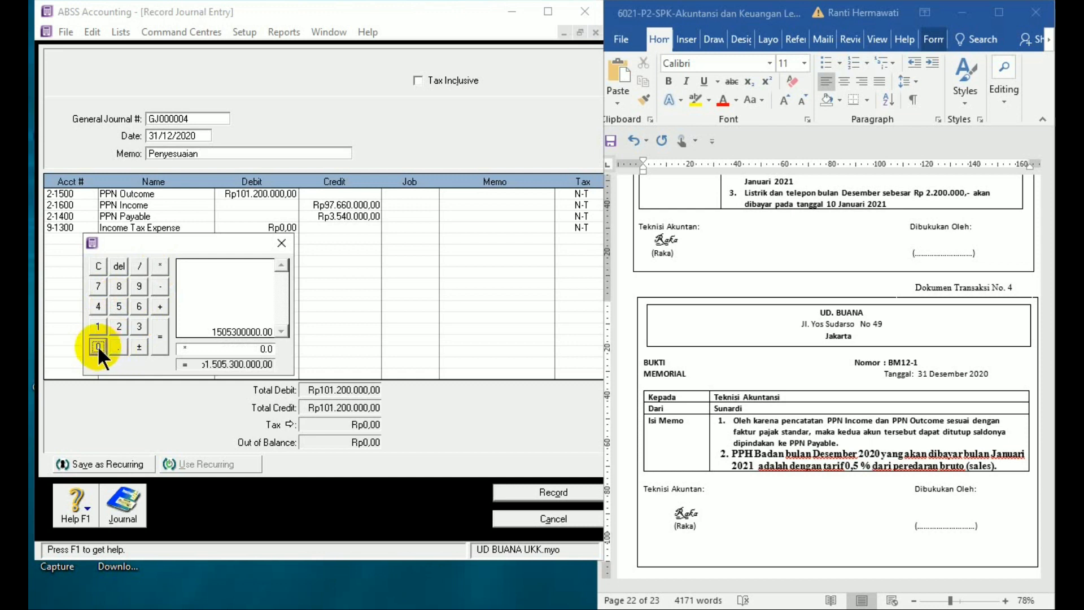
click(97, 346)
click(117, 306)
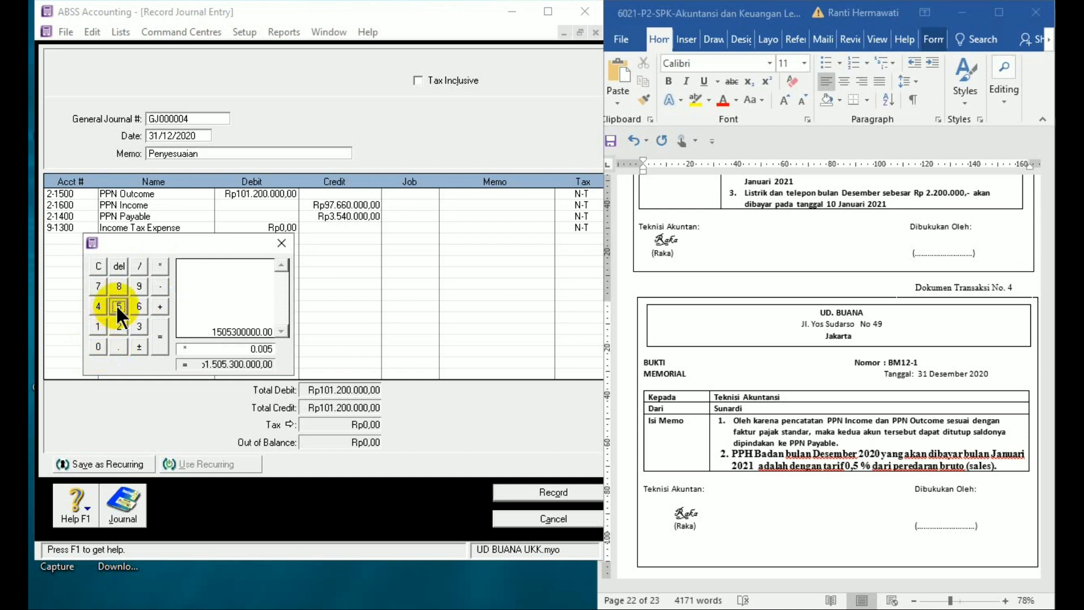
click(155, 342)
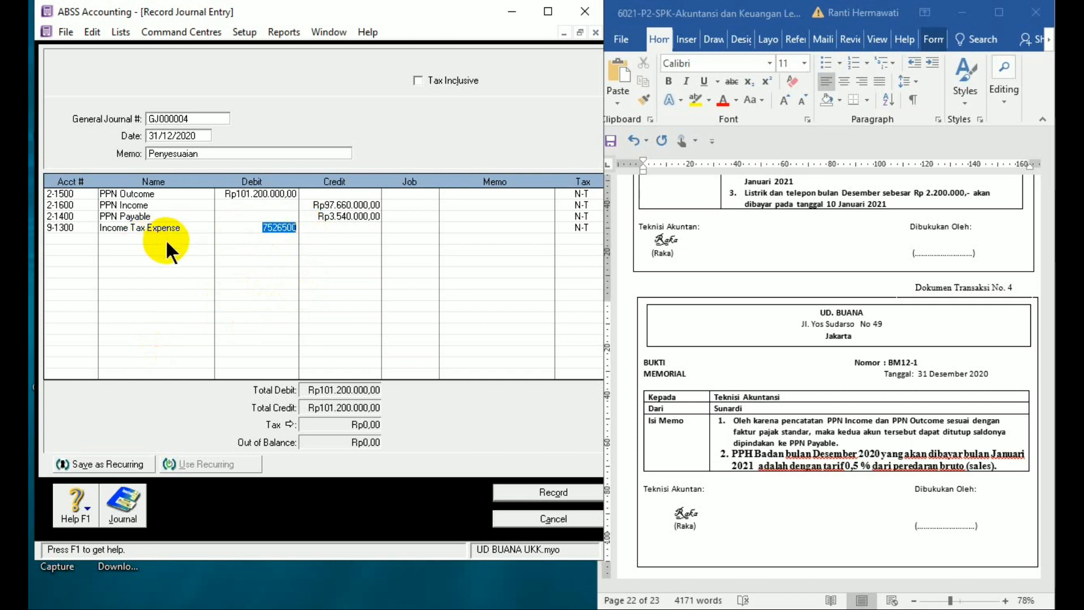
key(Tab)
- Add account 2-1300 Income Tax Payable on the fifth line with a credit of Rp7.526.500
click(79, 239)
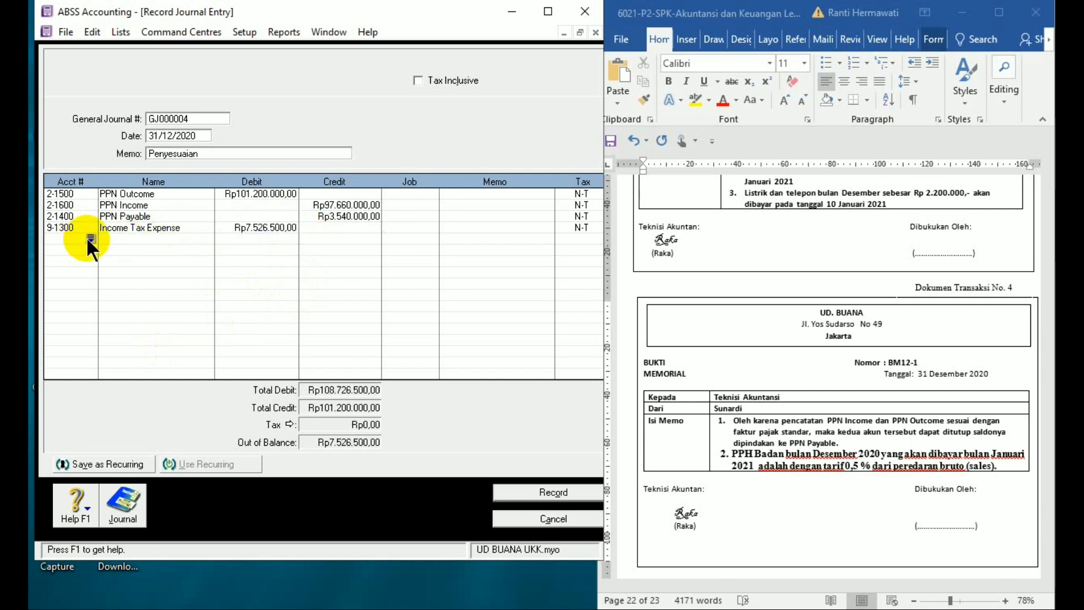
click(87, 237)
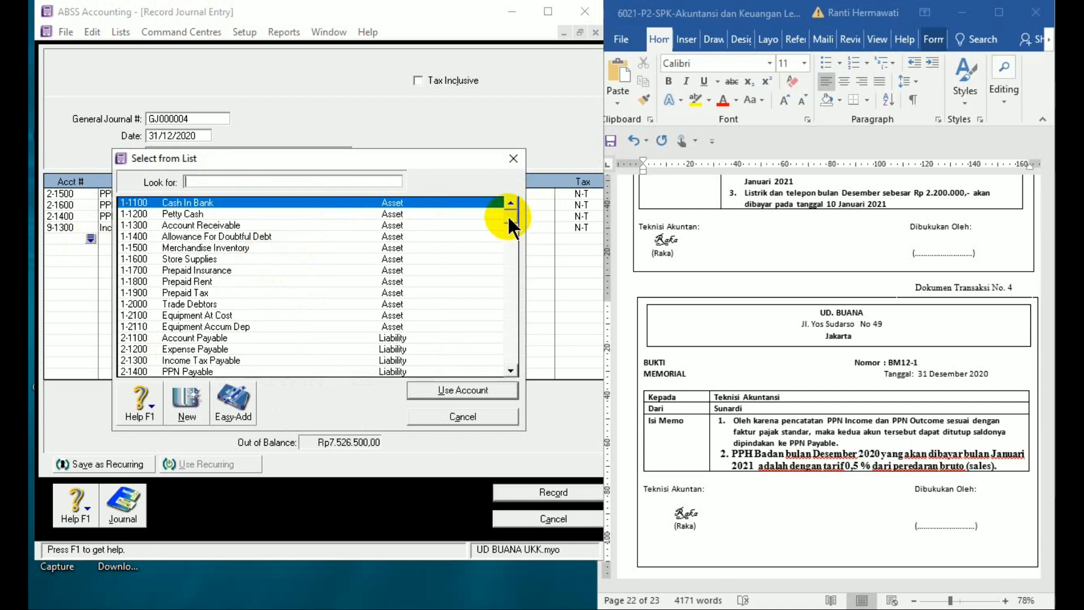
scroll(507, 221, down, 1)
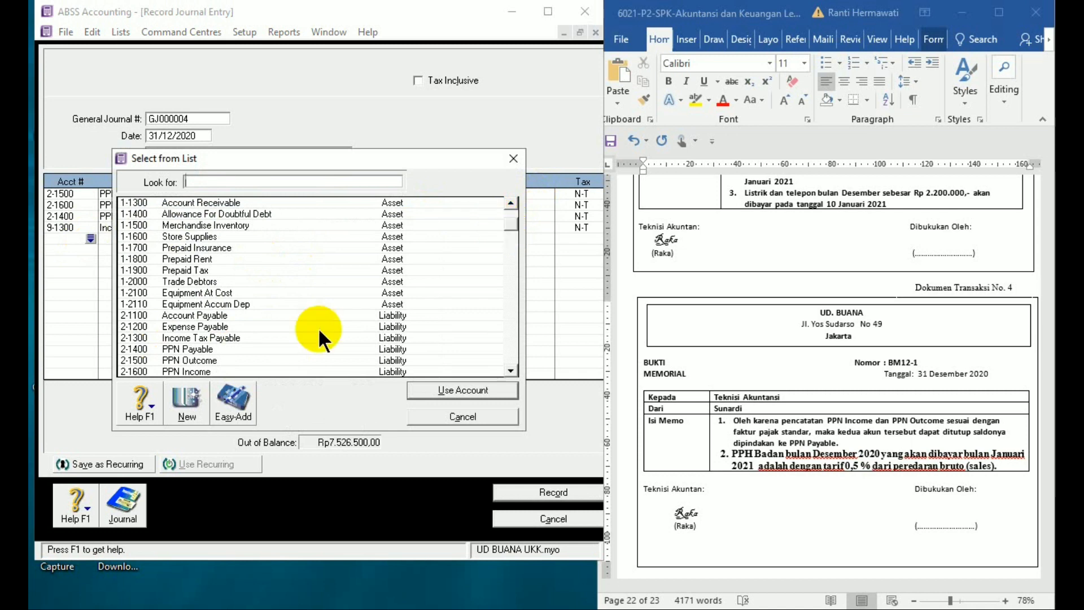
double_click(222, 335)
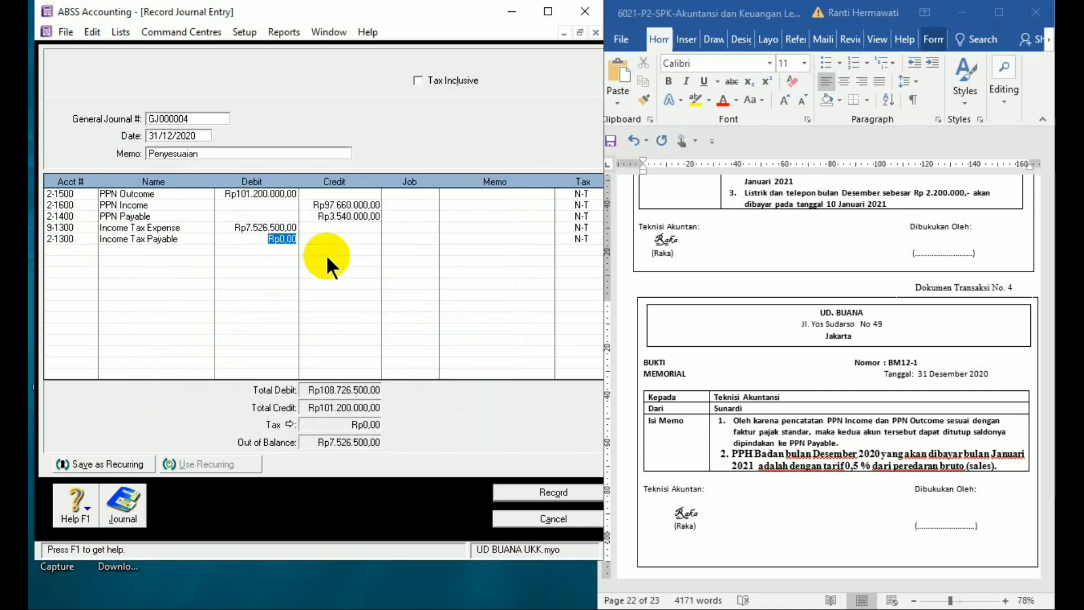
click(327, 238)
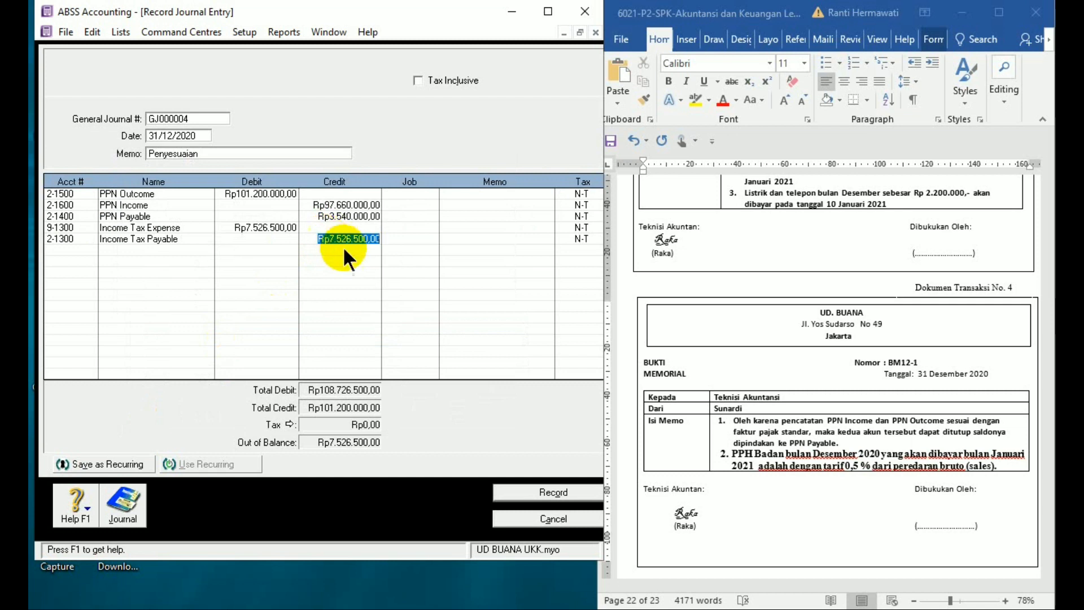
- Review the recap of the Penyesuaian journal entry with the PPN and income tax lines, record it and close the journal window
mouse_move(440, 593)
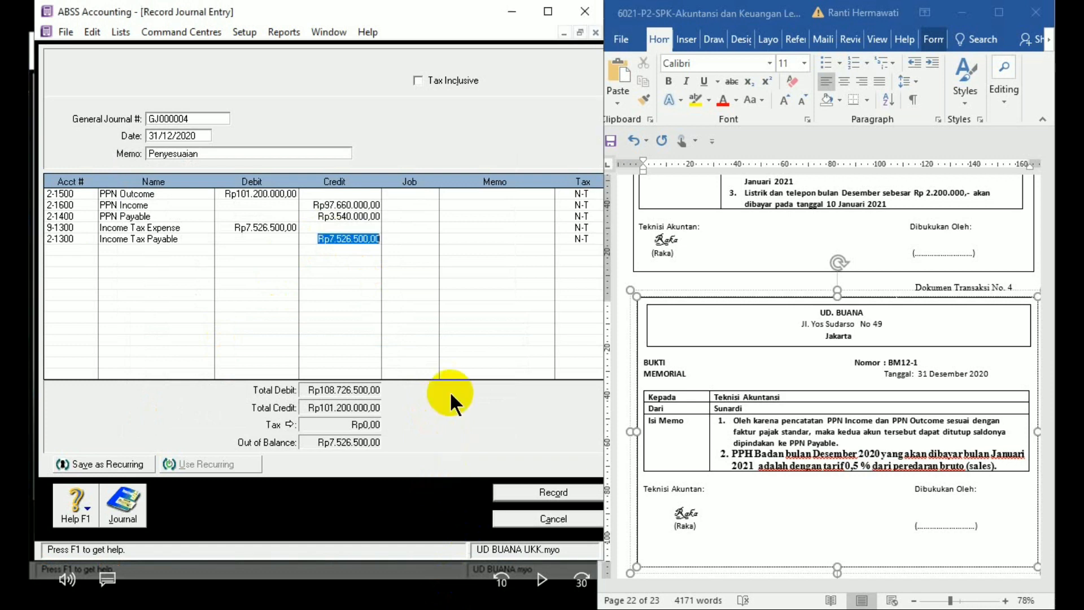
key(Tab)
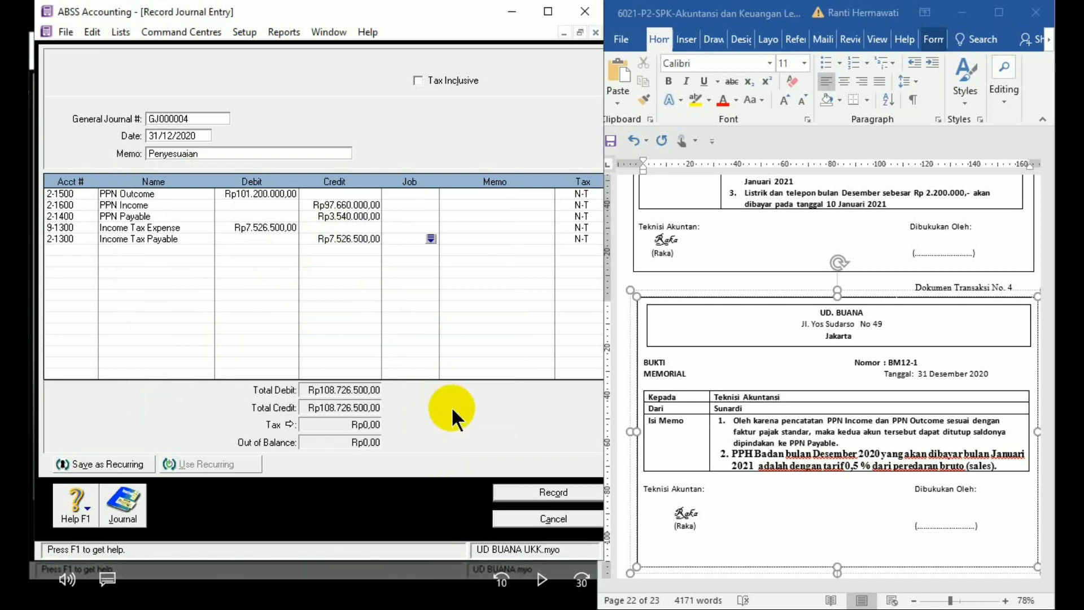
key(ctrl+r)
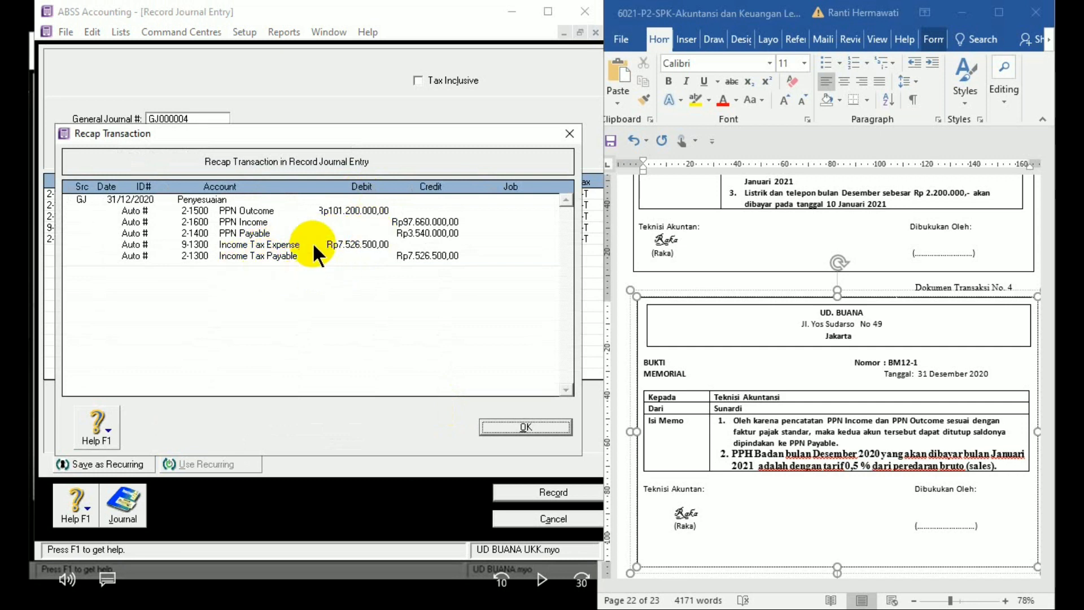
click(496, 425)
click(524, 490)
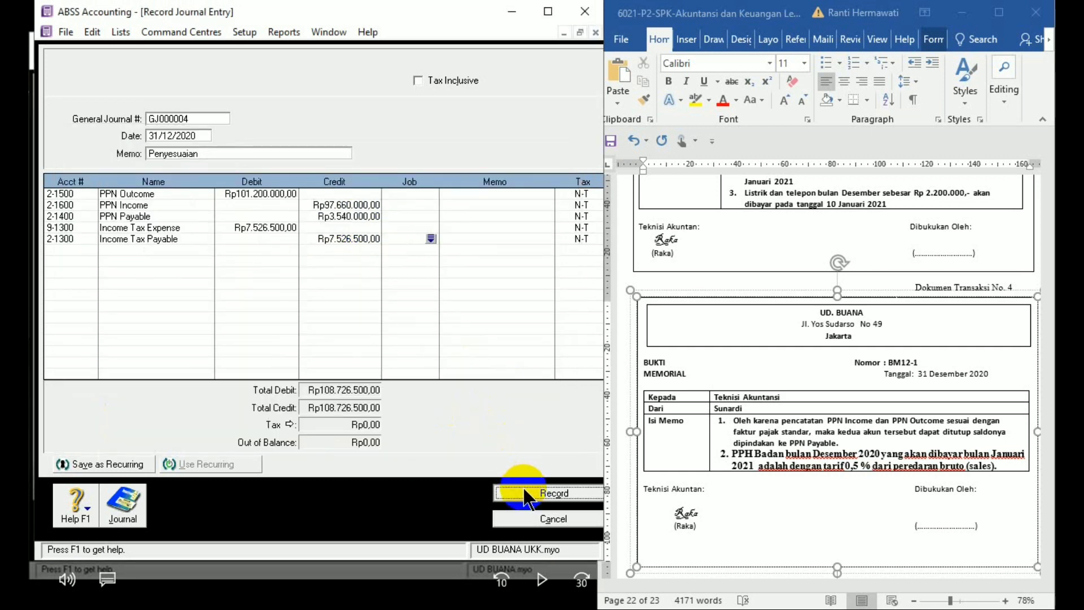
click(541, 519)
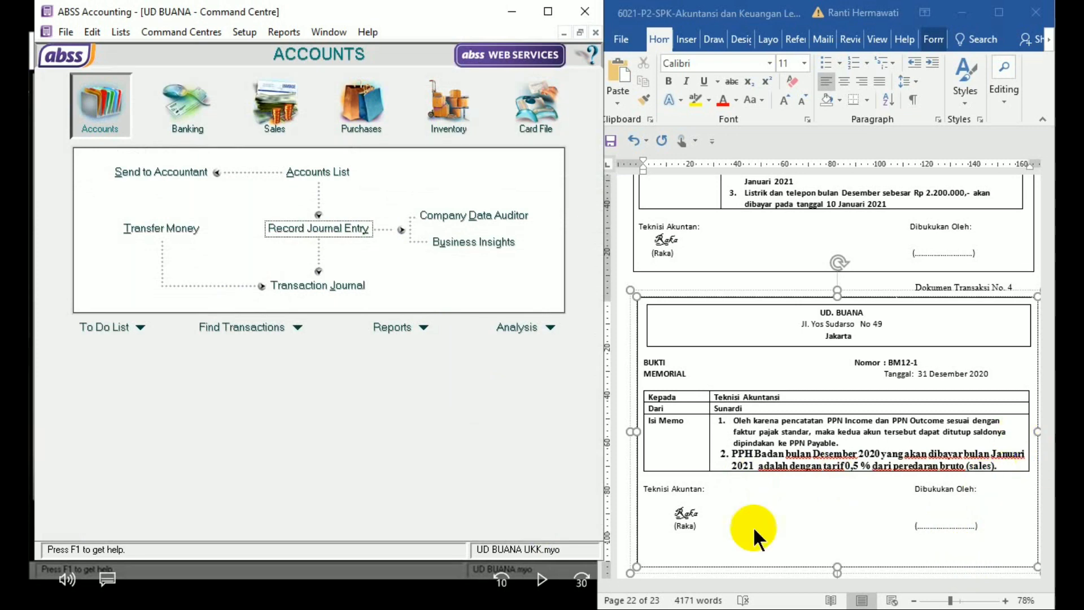
- Check the required financial reports in the Word instructions and display the accrual Income Statement for 01/12/2020 to 31/12/2020
click(619, 531)
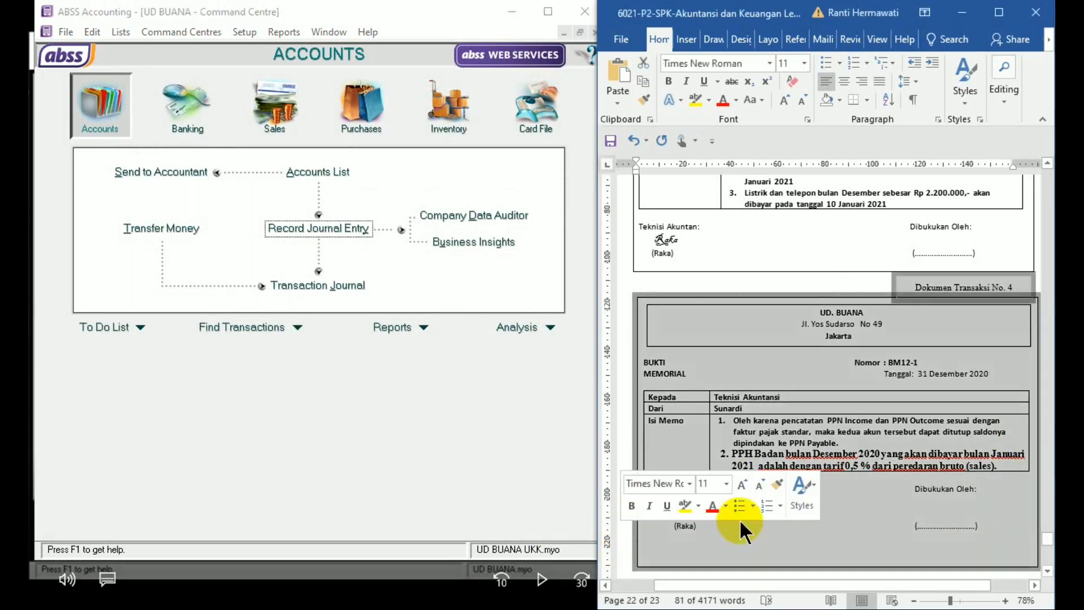
click(856, 248)
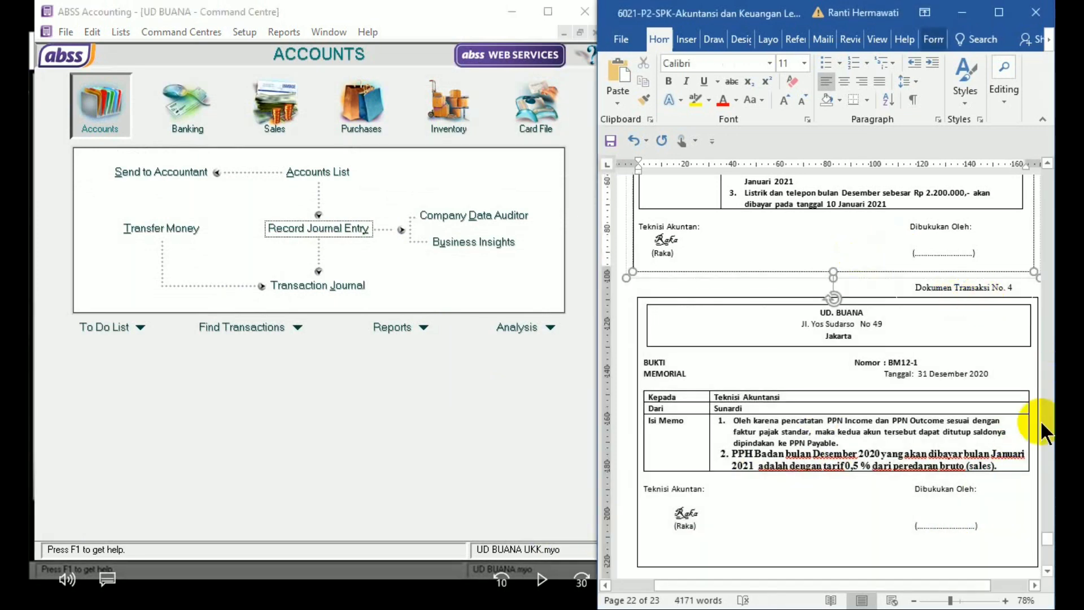
drag(1047, 544, 1022, 206)
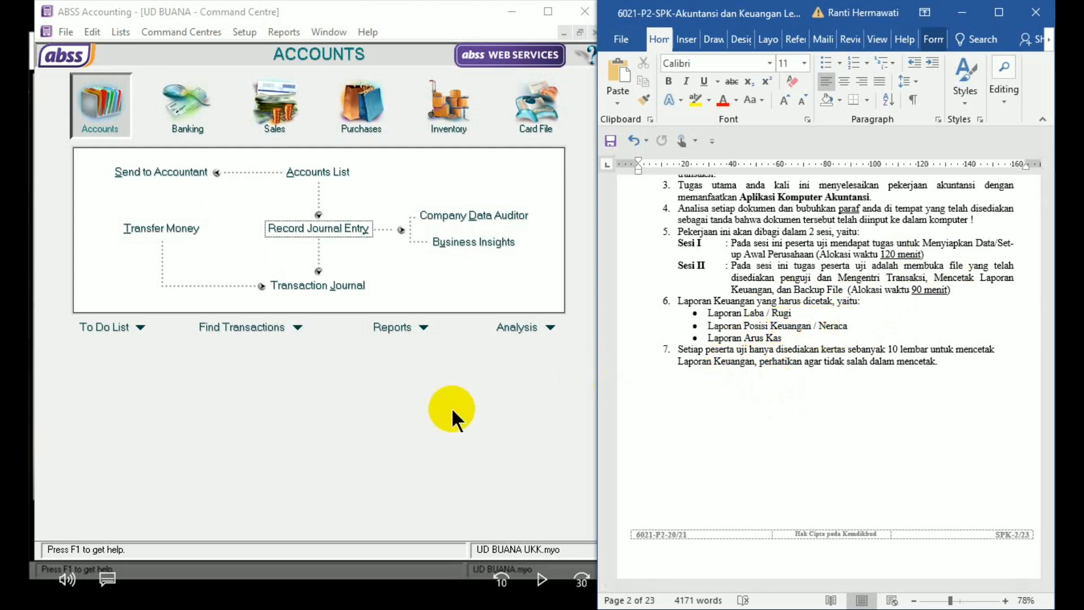
click(392, 328)
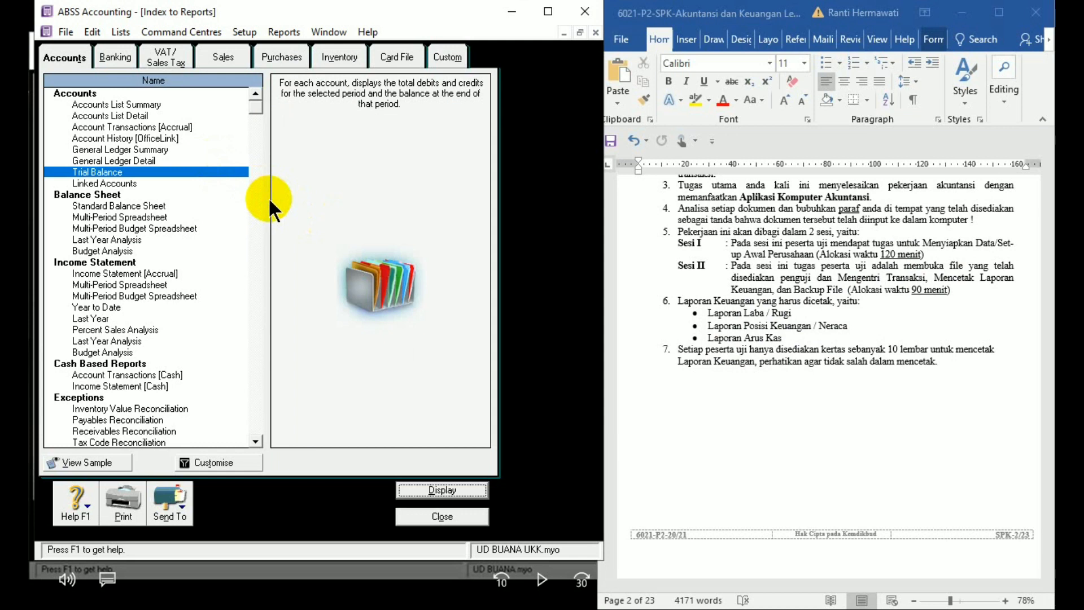
key(alt+Tab)
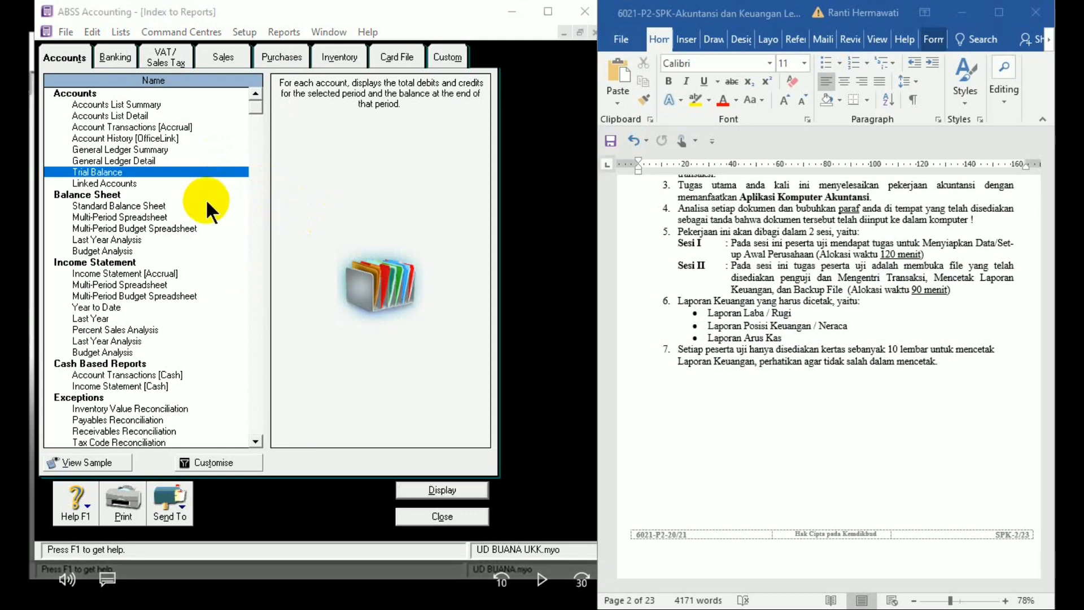
double_click(156, 274)
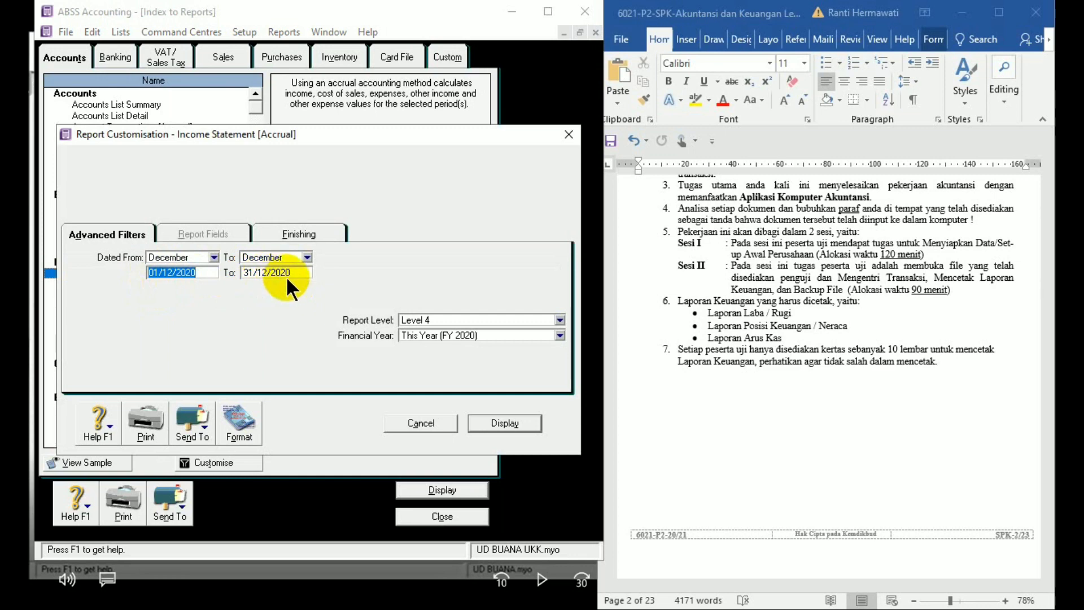
click(497, 420)
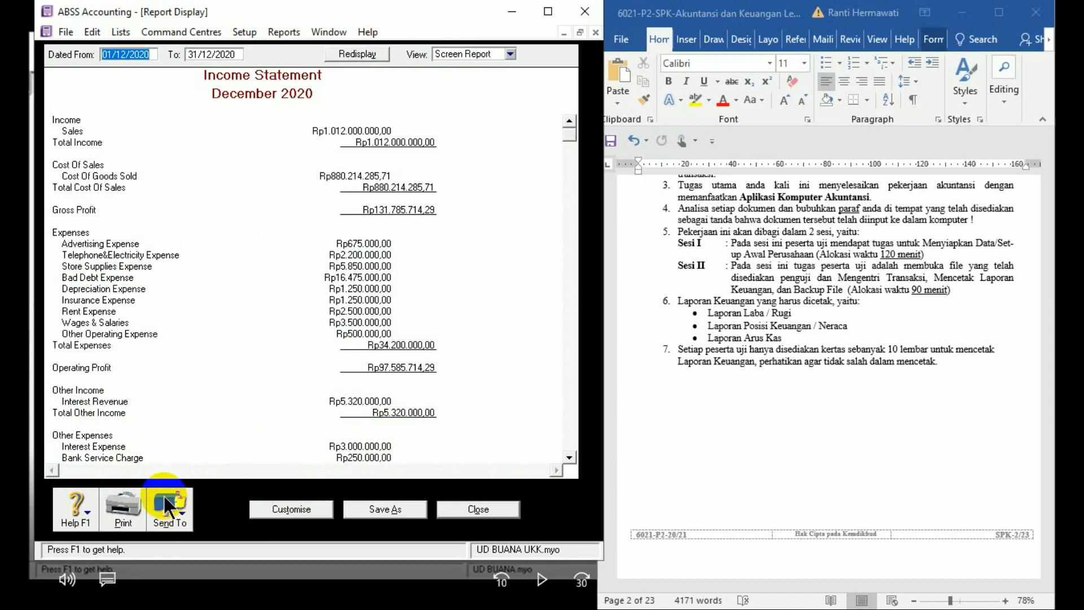
- Export the income statement as a PDF named "Income Statement [Accrual] UD BUANA" and close the report
click(168, 510)
click(173, 481)
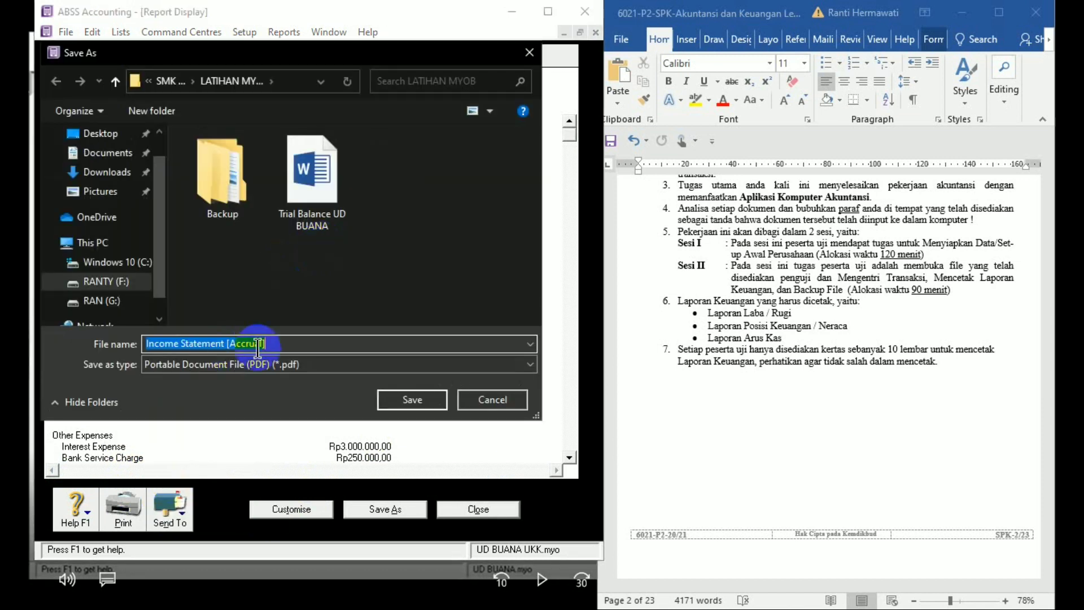
click(273, 344)
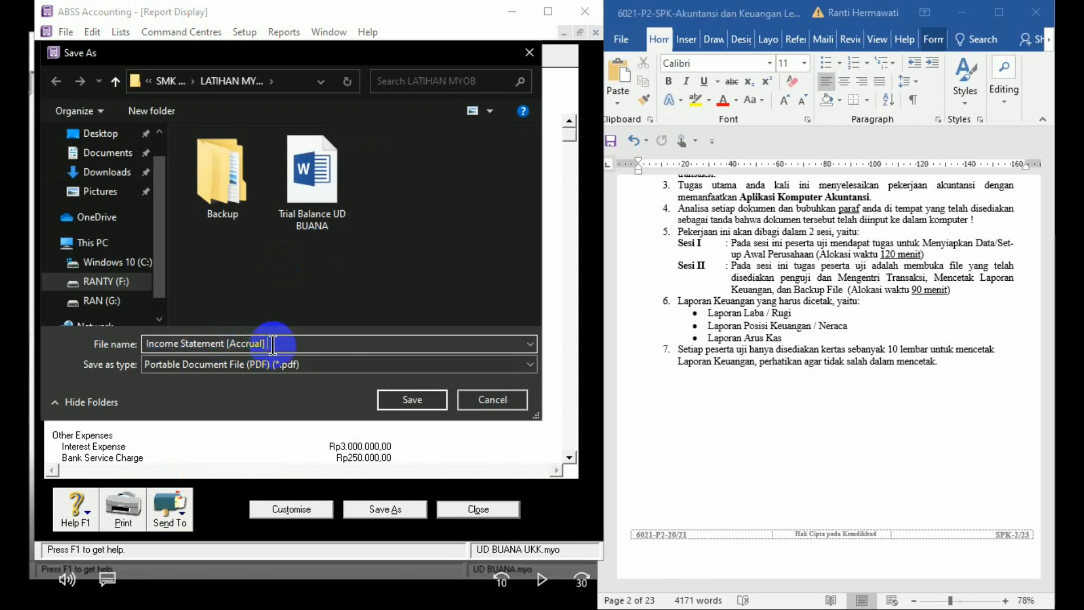
text(uD BUANA)
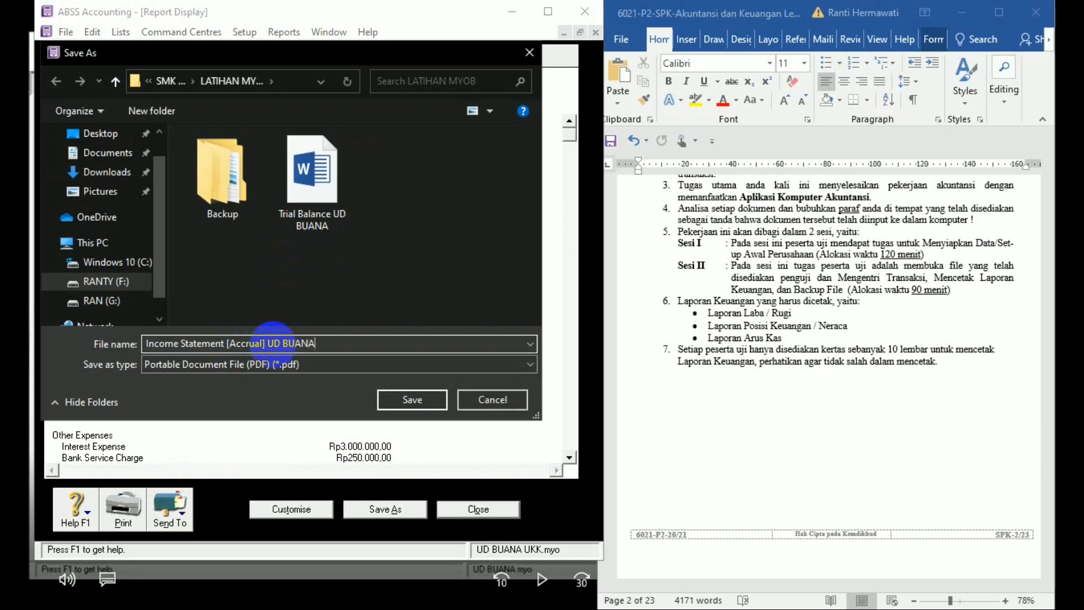
click(398, 403)
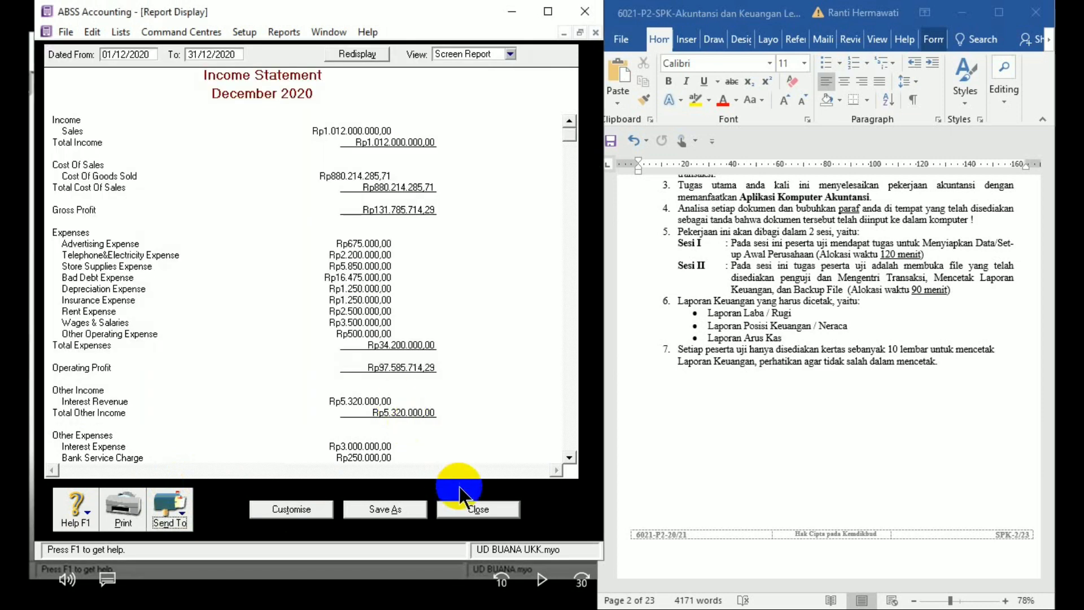
click(479, 508)
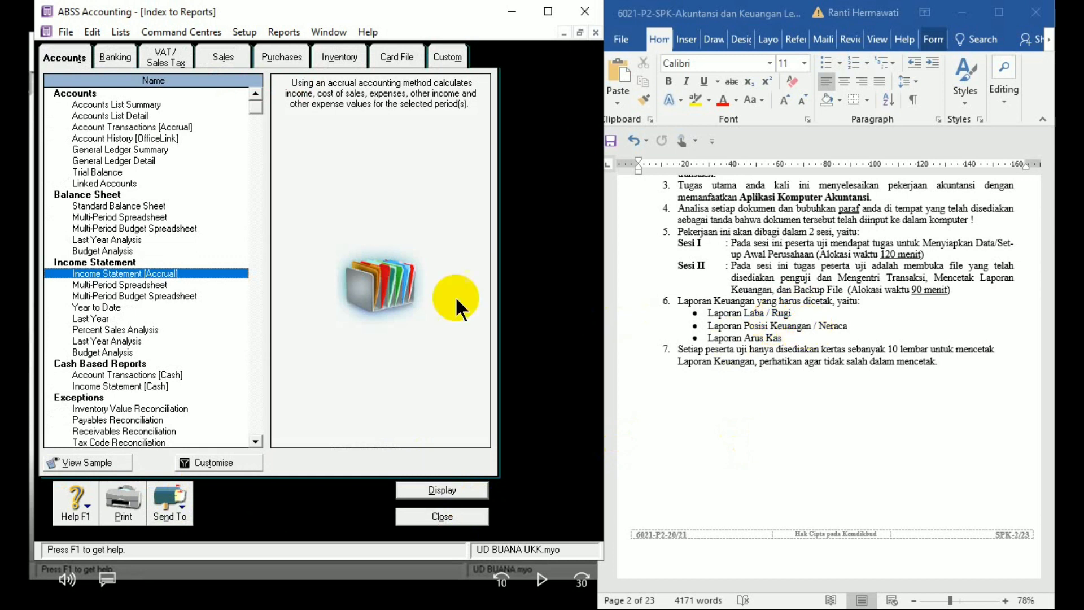
- Display the Standard Balance Sheet as of 31/12/2020 and export it as a PDF named "Standard Balance Sheet UD BUANA"
double_click(115, 205)
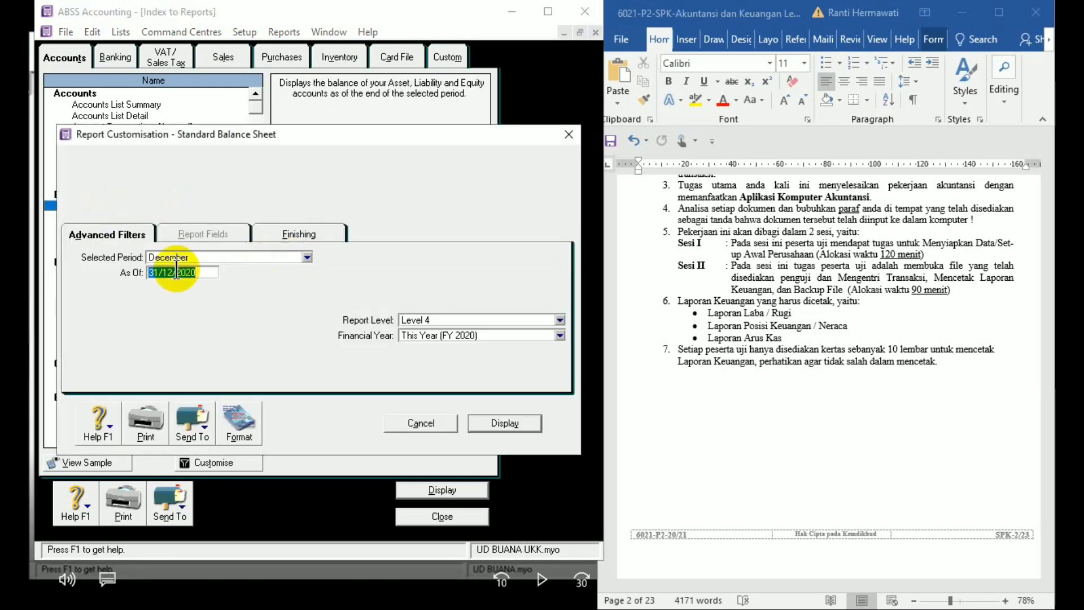
click(489, 419)
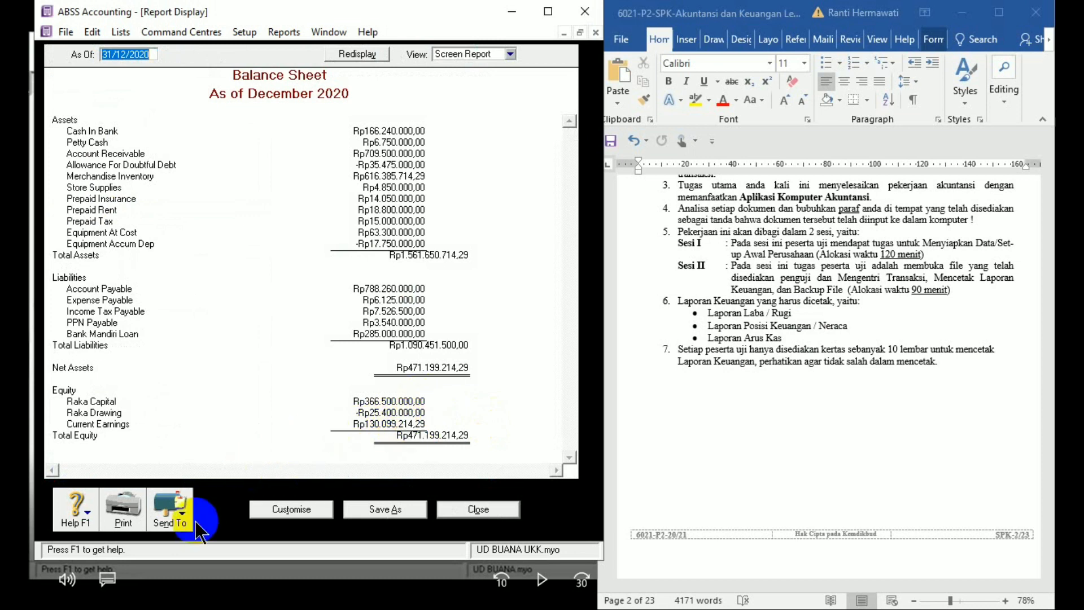
click(177, 520)
click(171, 483)
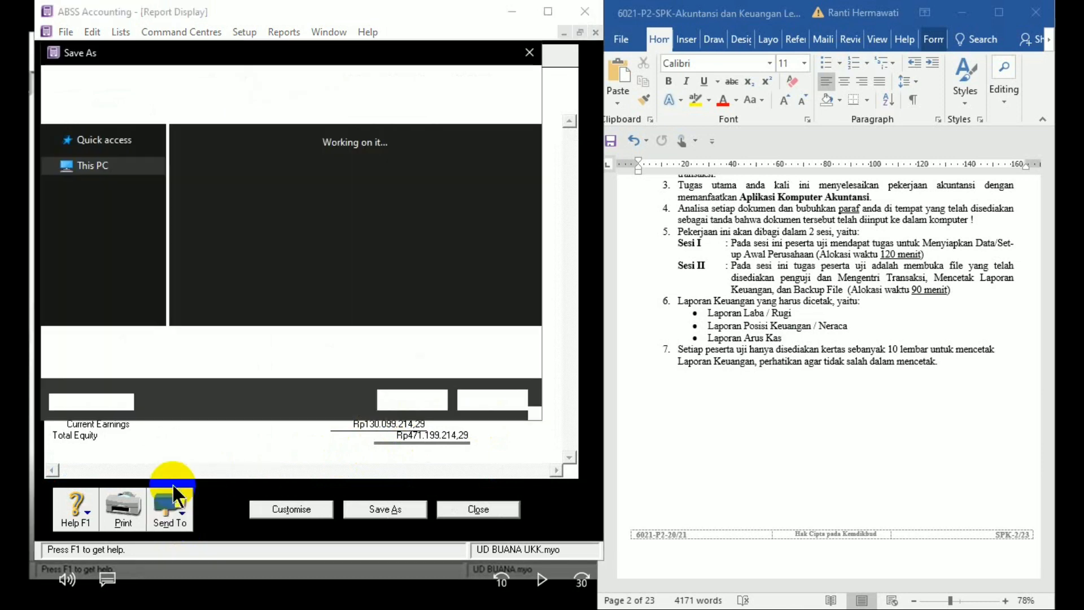
click(254, 343)
text(UD)
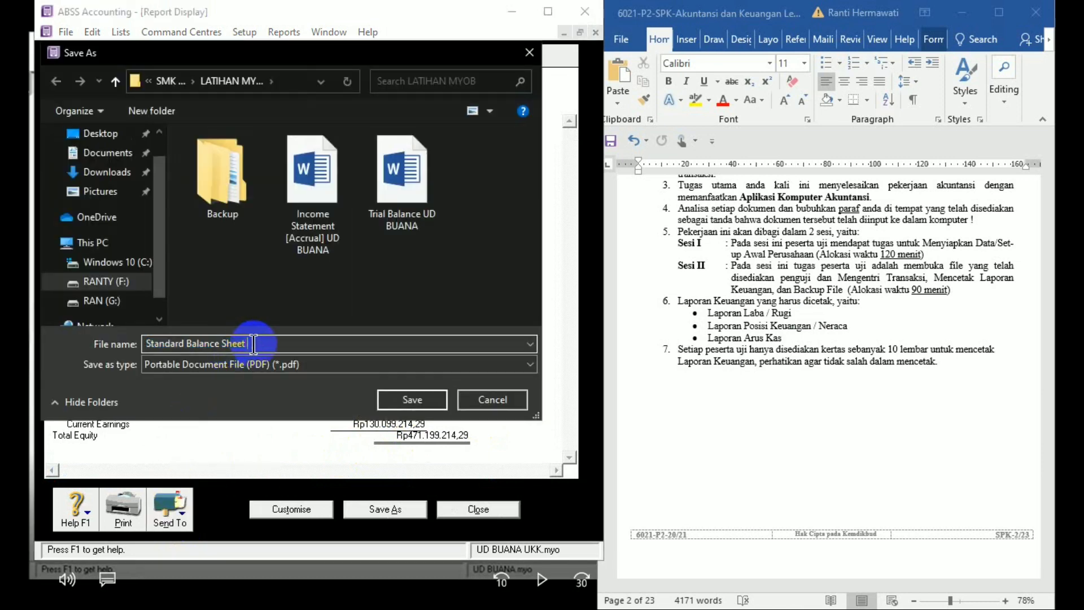
text( BUANA)
click(419, 400)
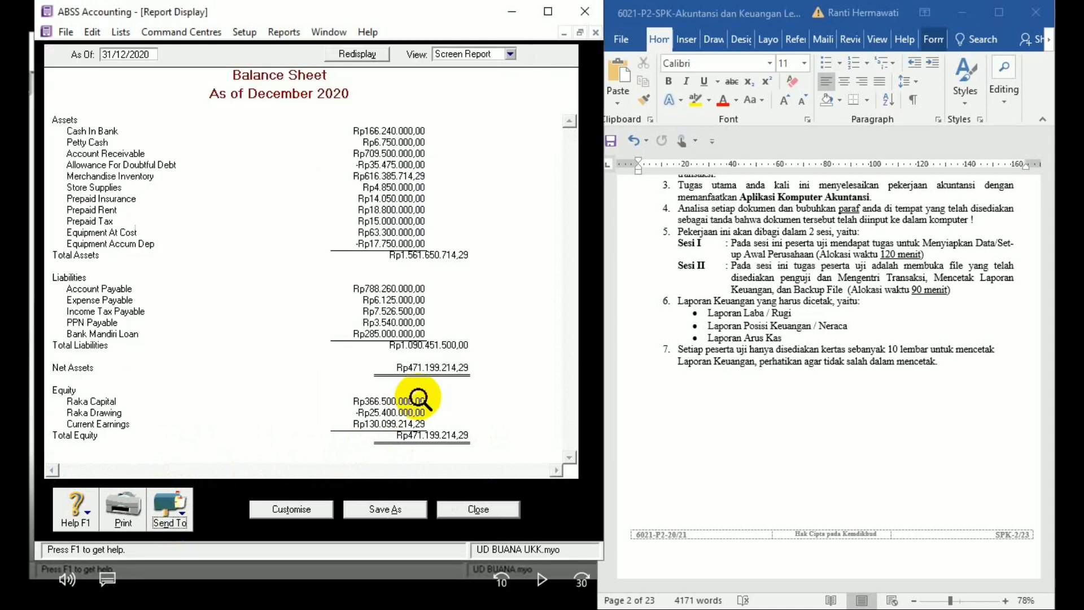
click(471, 511)
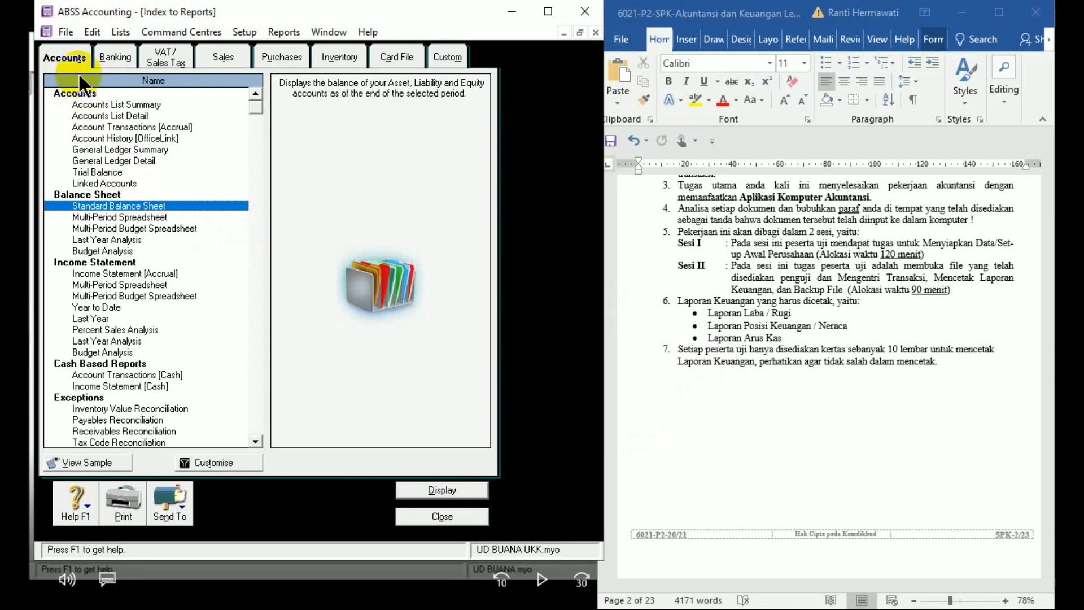
- Display the Statement of Cash Flow for December 2020 and export it as a PDF named "Statement of Cash Flow UD BUANA"
click(113, 57)
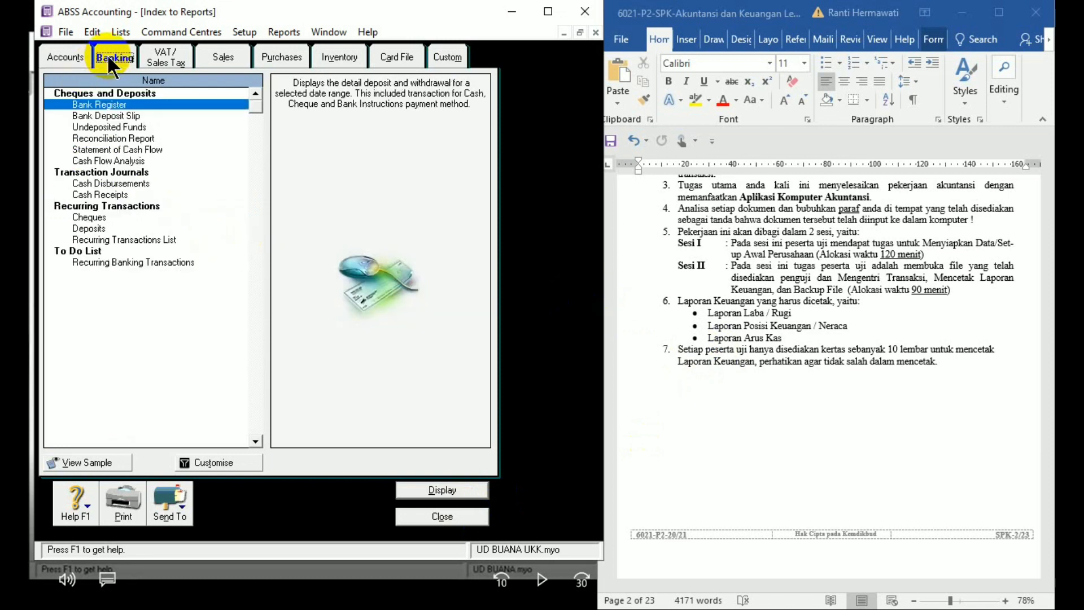
double_click(127, 149)
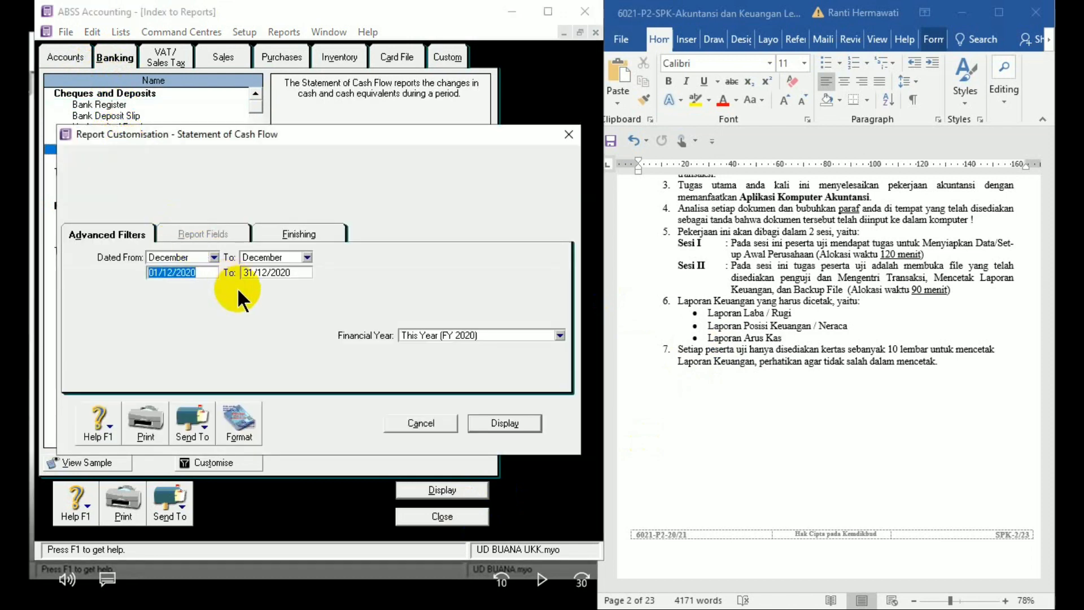
click(498, 423)
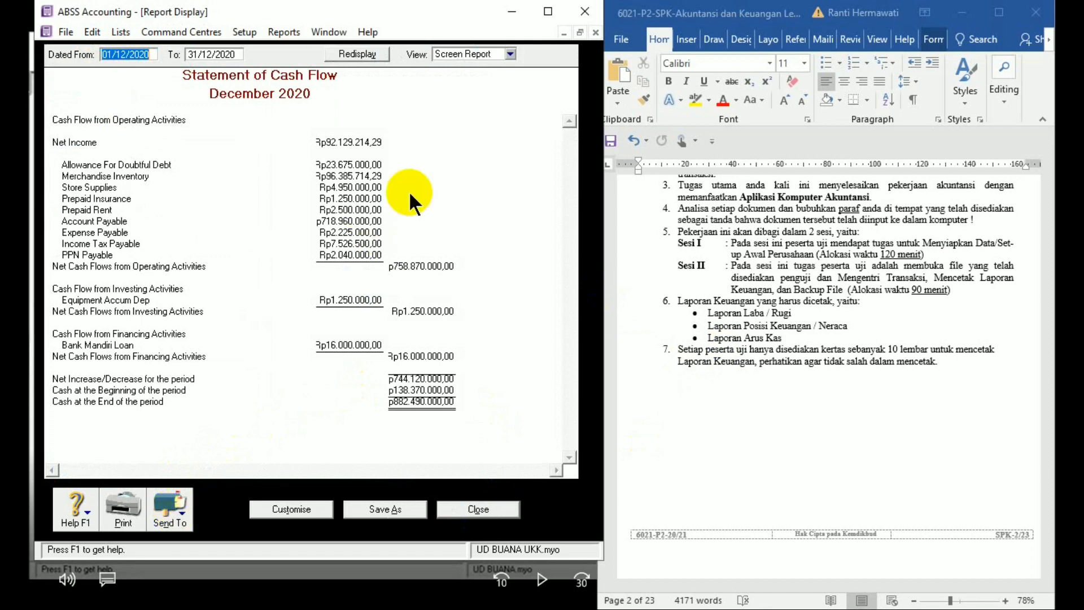
click(186, 499)
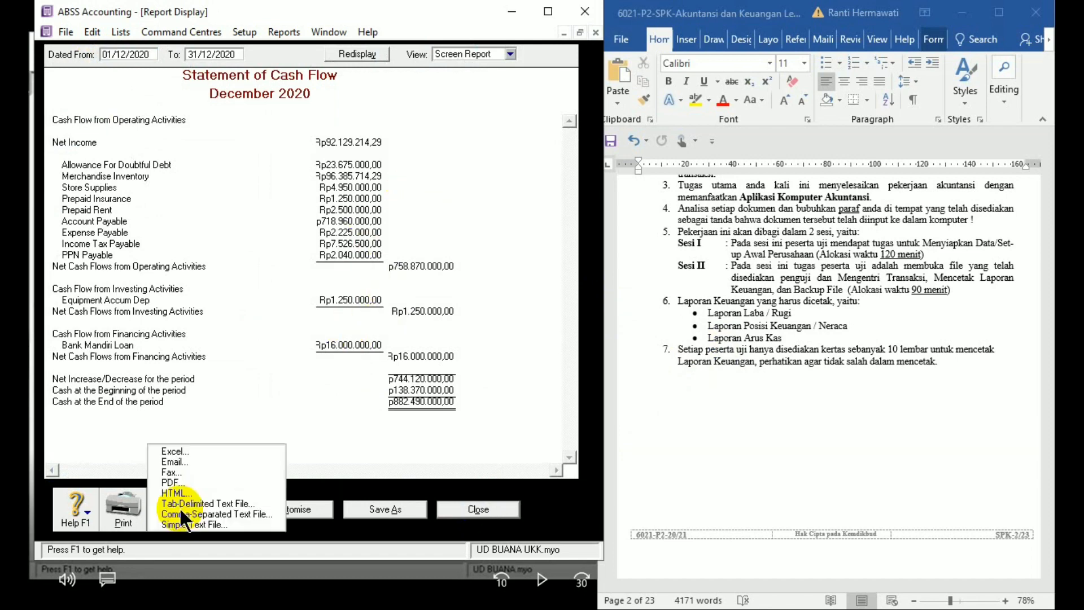
click(175, 483)
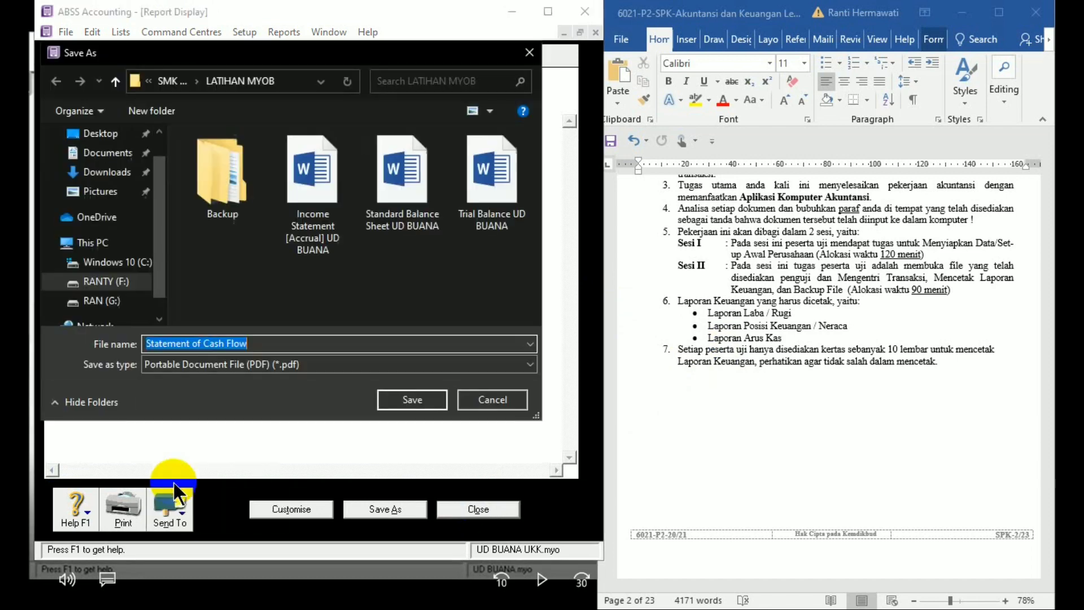
click(290, 345)
text(UD BUANA)
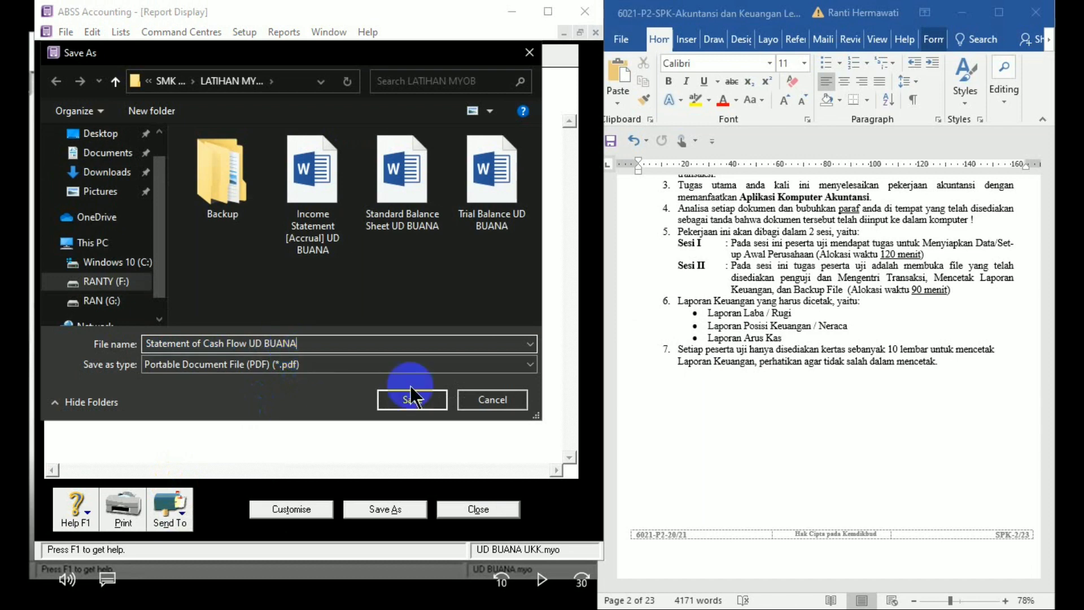
click(432, 399)
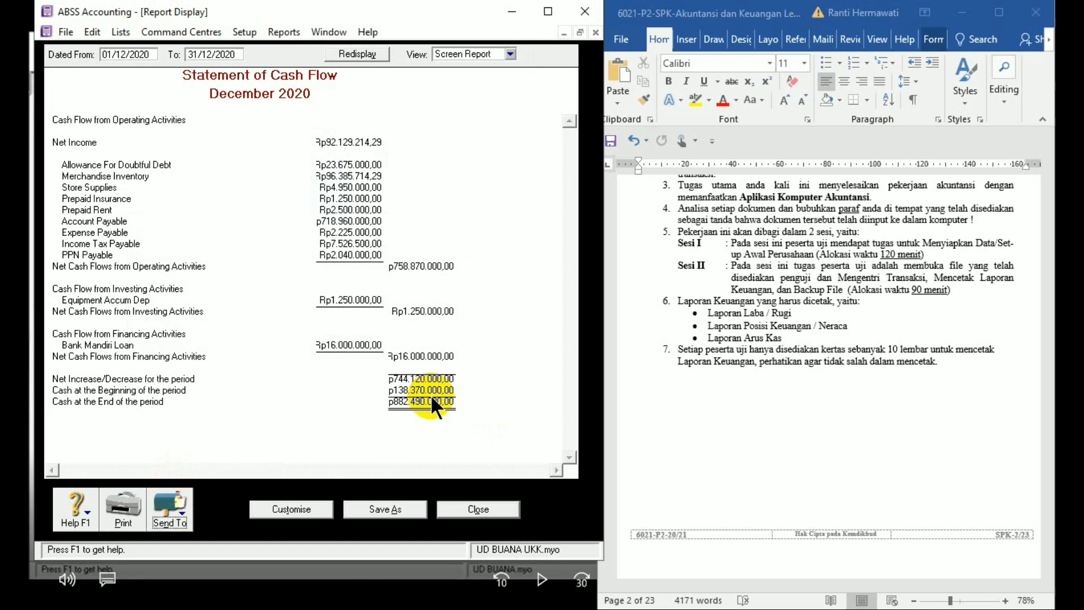
click(463, 510)
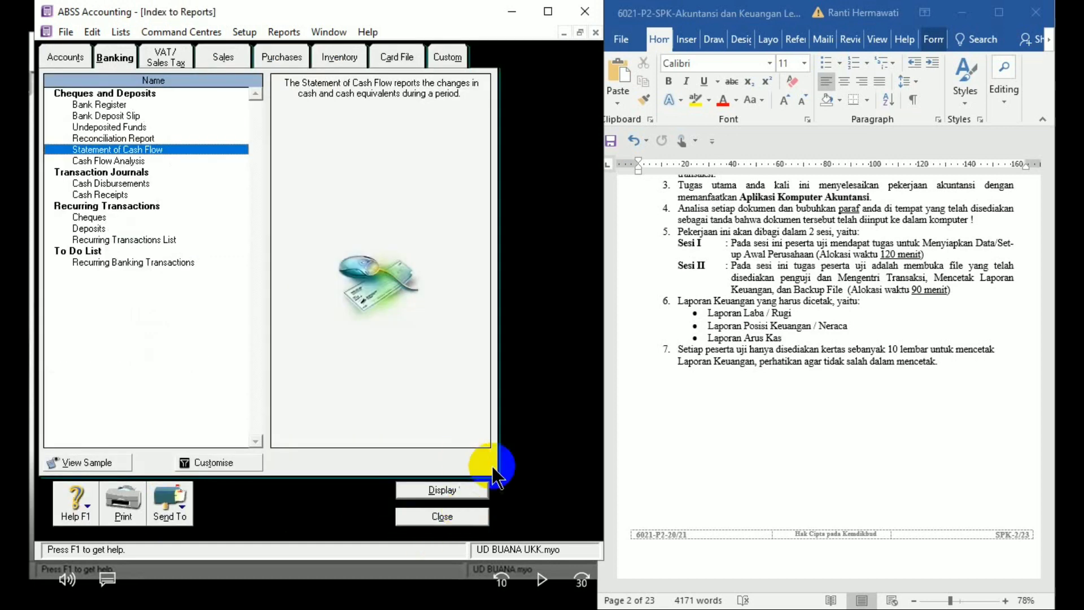
click(446, 515)
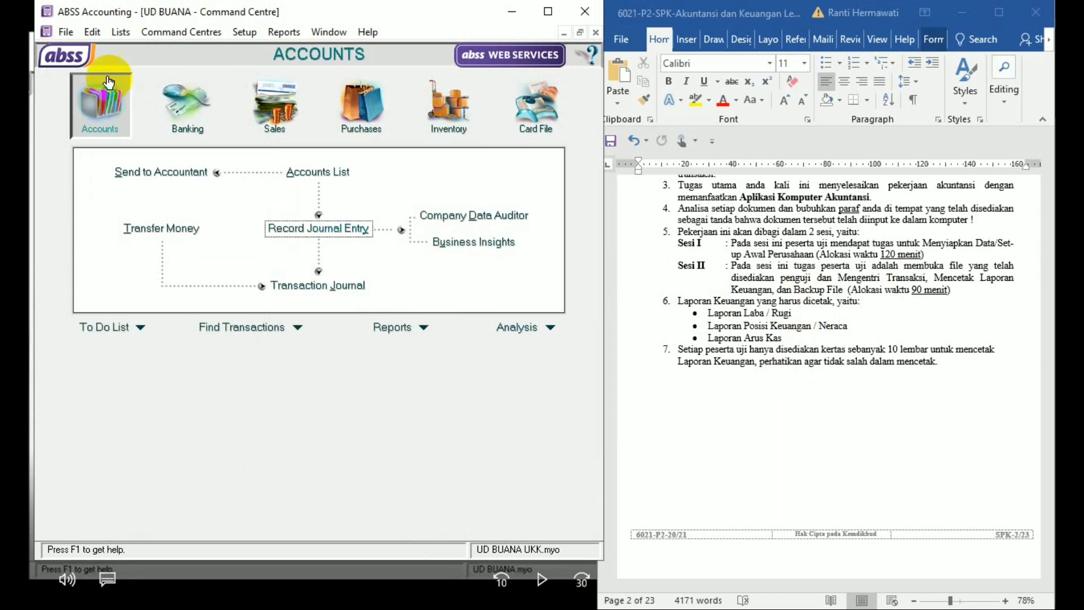
- Start a backup of the company file only, with the company file checked for errors
click(64, 31)
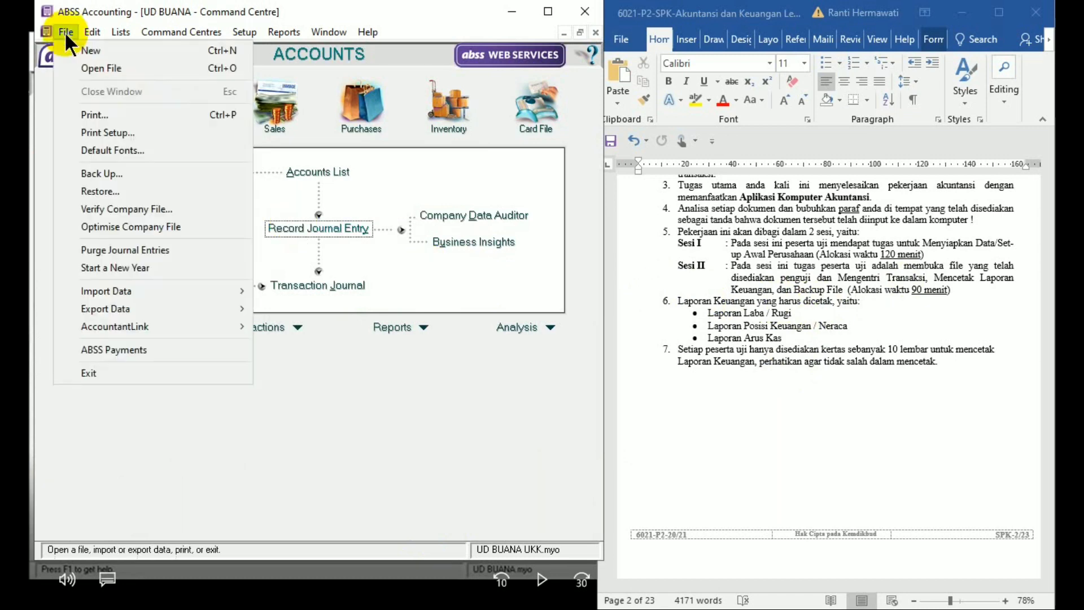
click(99, 175)
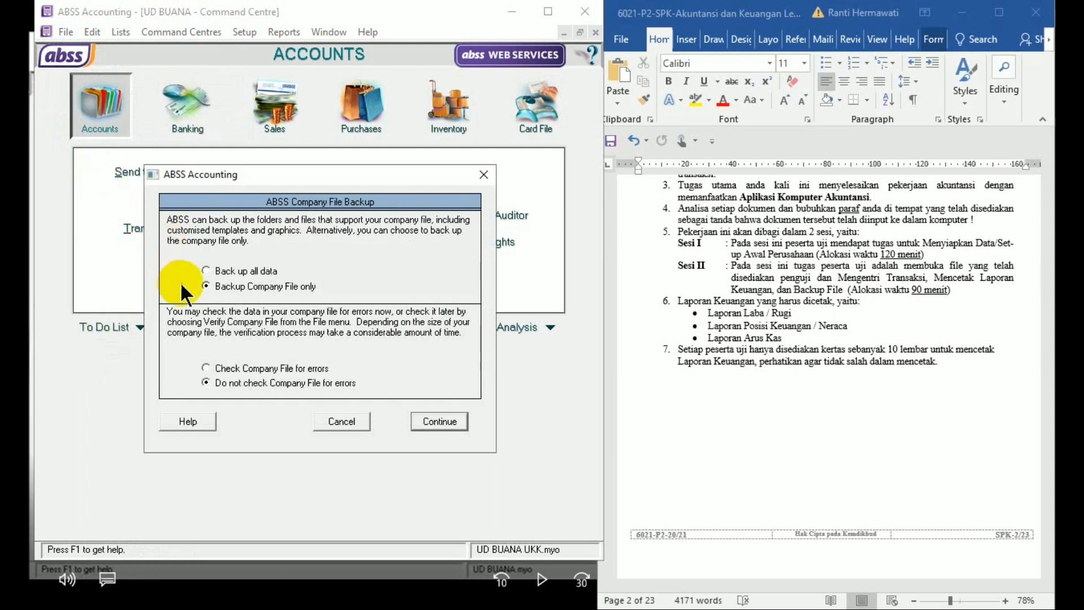
click(206, 368)
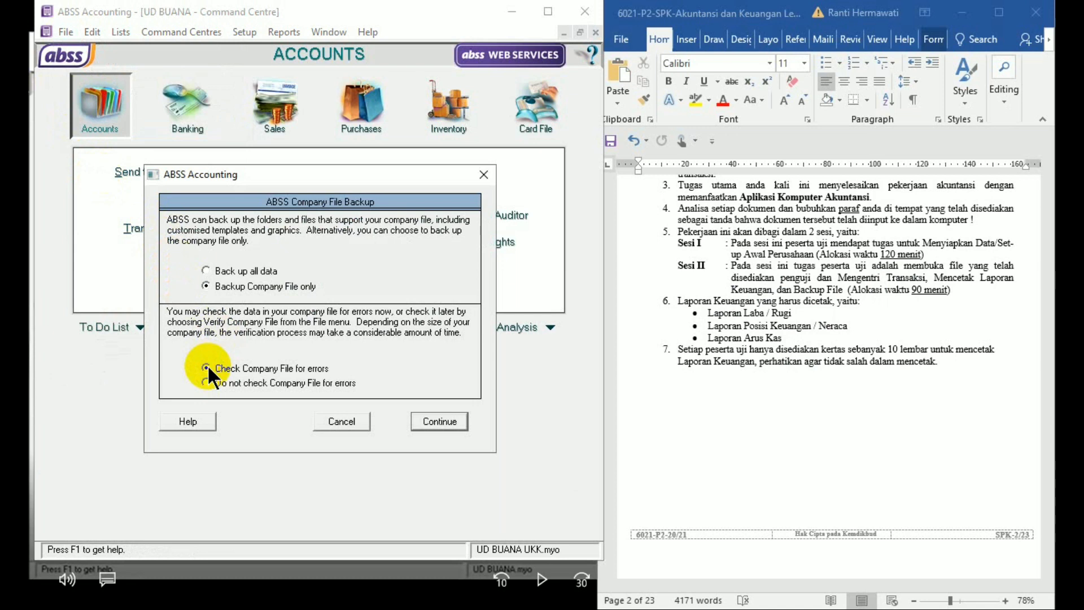
click(430, 419)
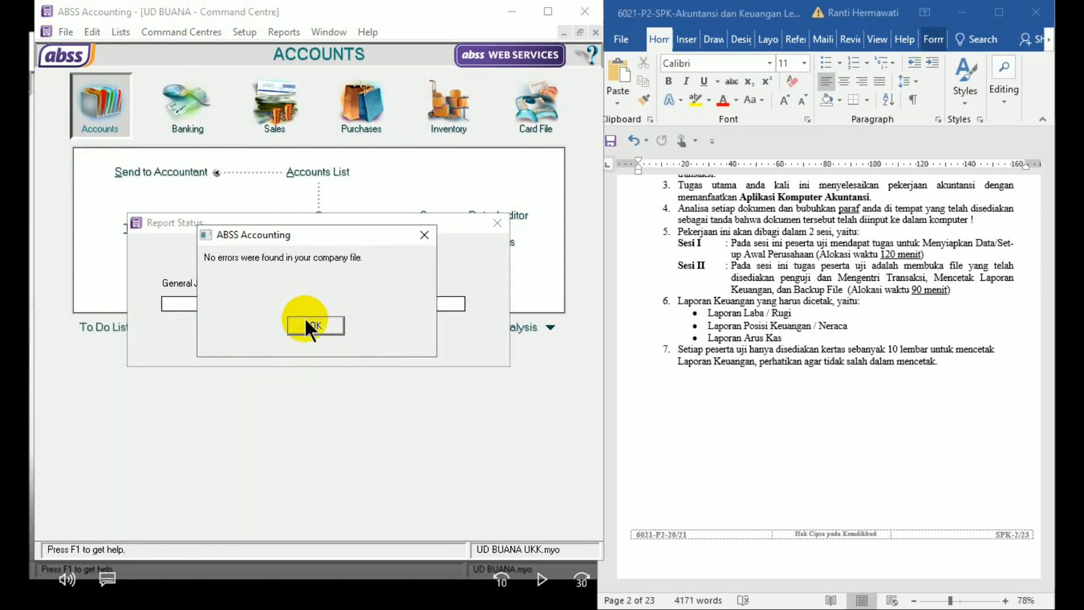
click(312, 325)
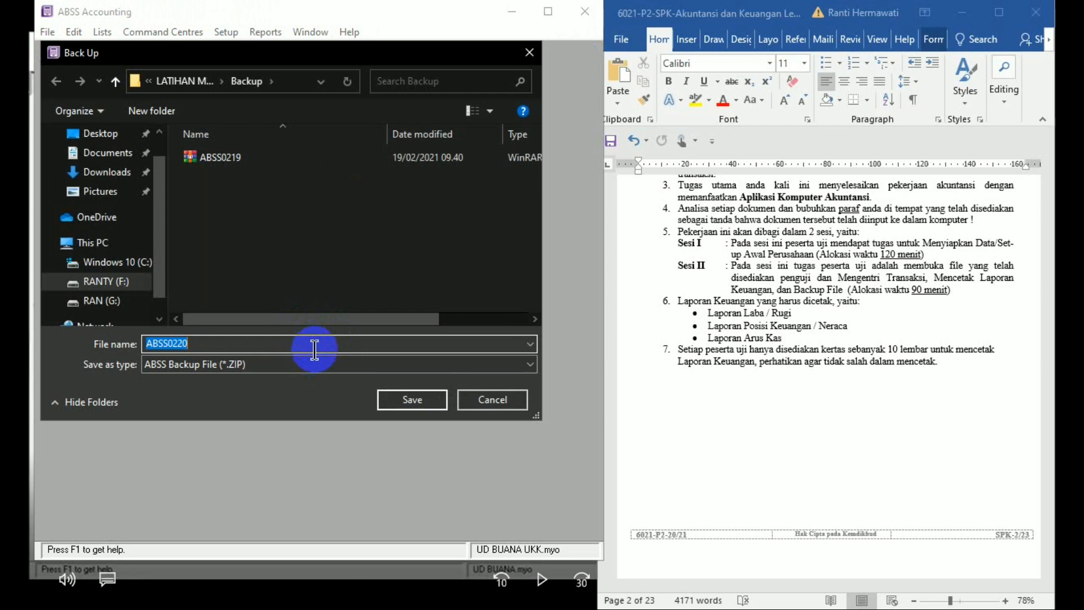
- Name the backup file "BACKUP UD BUANA" and save it as a ZIP in the Backup folder
click(314, 349)
text(BC)
key(BackSpace)
key(BackSpace)
key(BackSpace)
key(BackSpace)
key(BackSpace)
key(BackSpace)
key(BackSpace)
key(BackSpace)
key(BackSpace)
key(BackSpace)
text(BAKUP)
key(BackSpace)
key(BackSpace)
key(BackSpace)
text(CKUP UD BUANA)
click(432, 399)
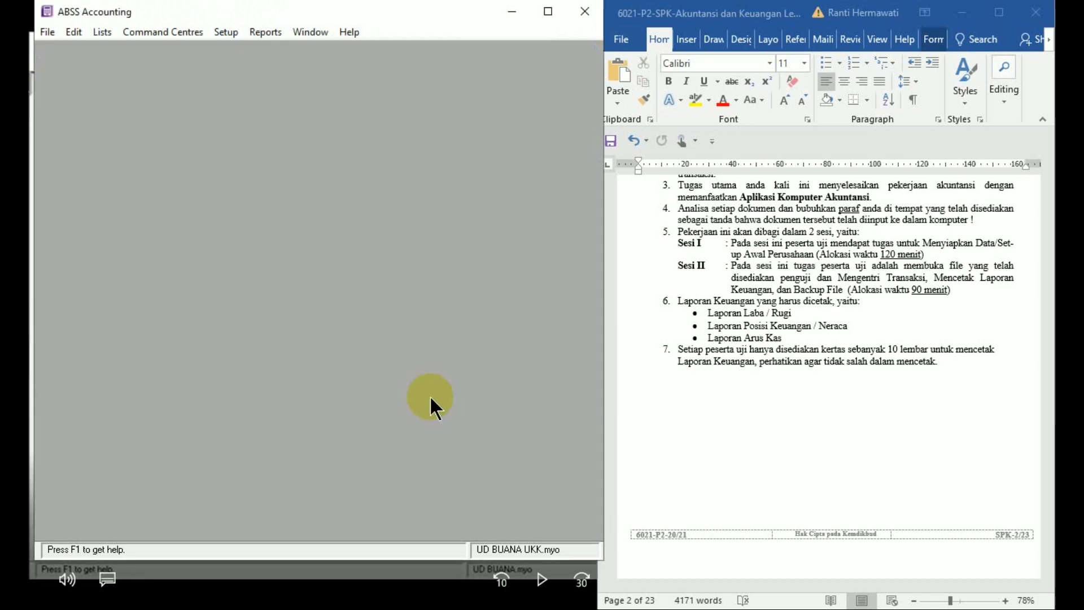